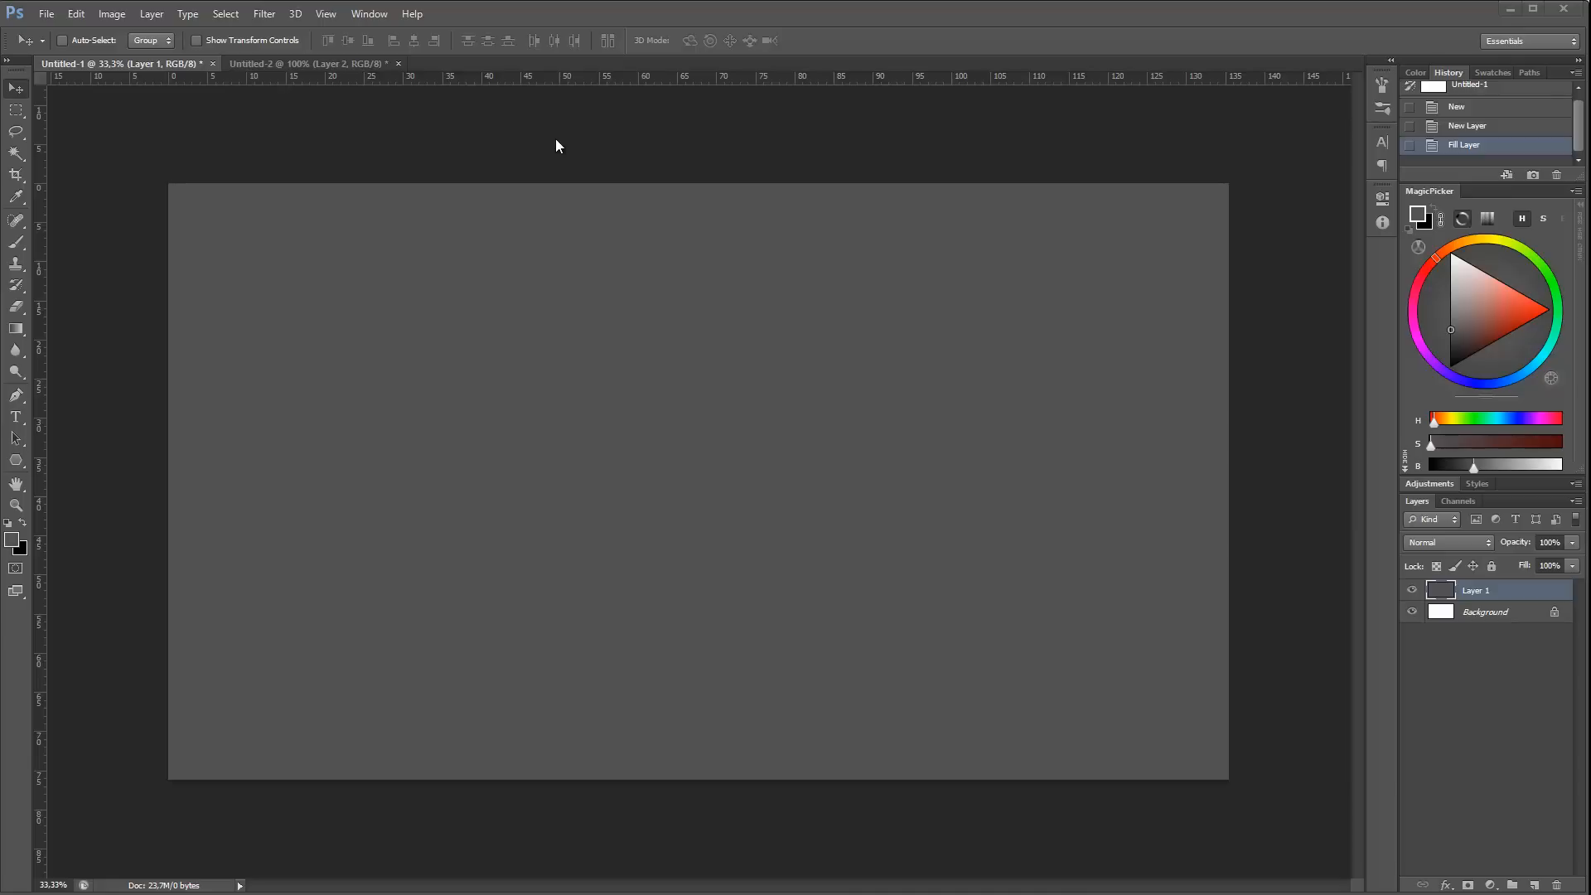
Step: Make a rectangular selection with a fixed 16:9 ratio in the upper-left corner of the grey Untitled-1 canvas
click(352, 66)
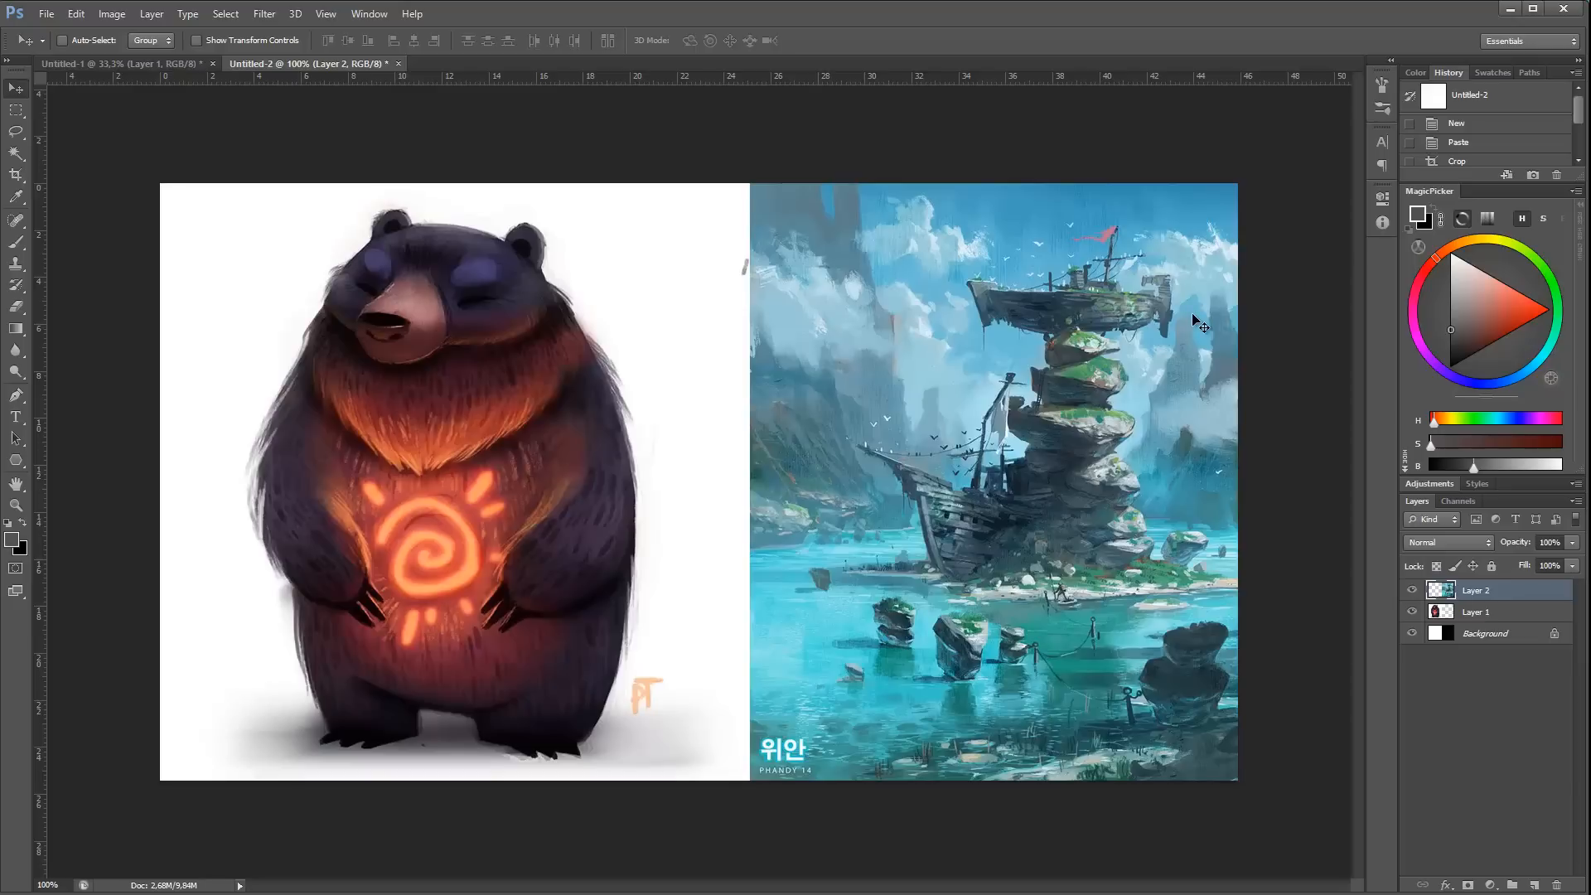
click(176, 66)
key(m)
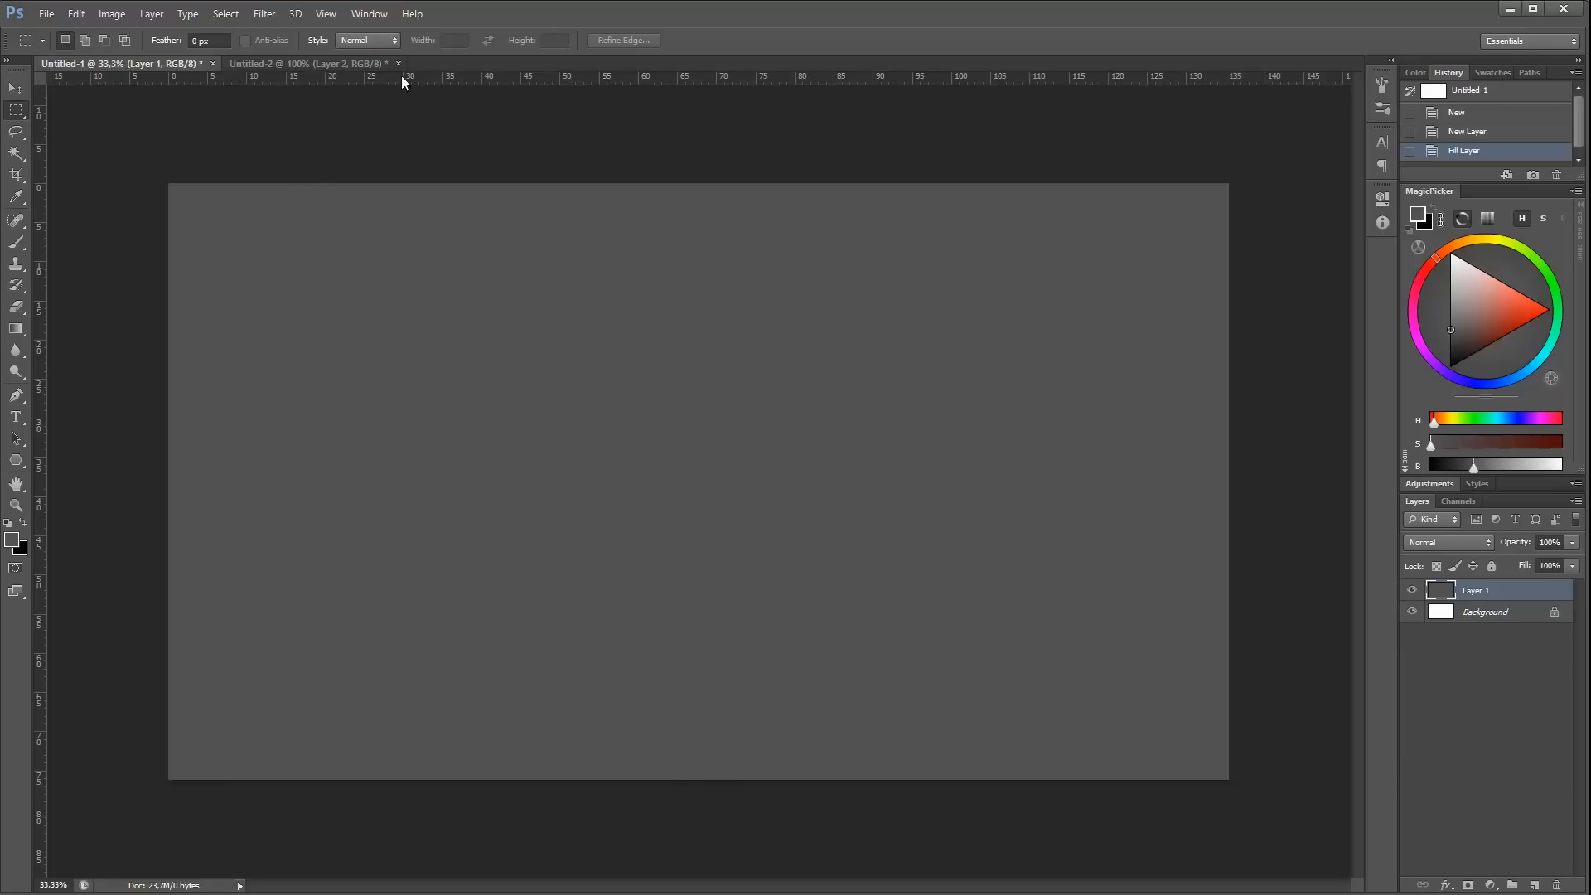
click(367, 40)
click(375, 71)
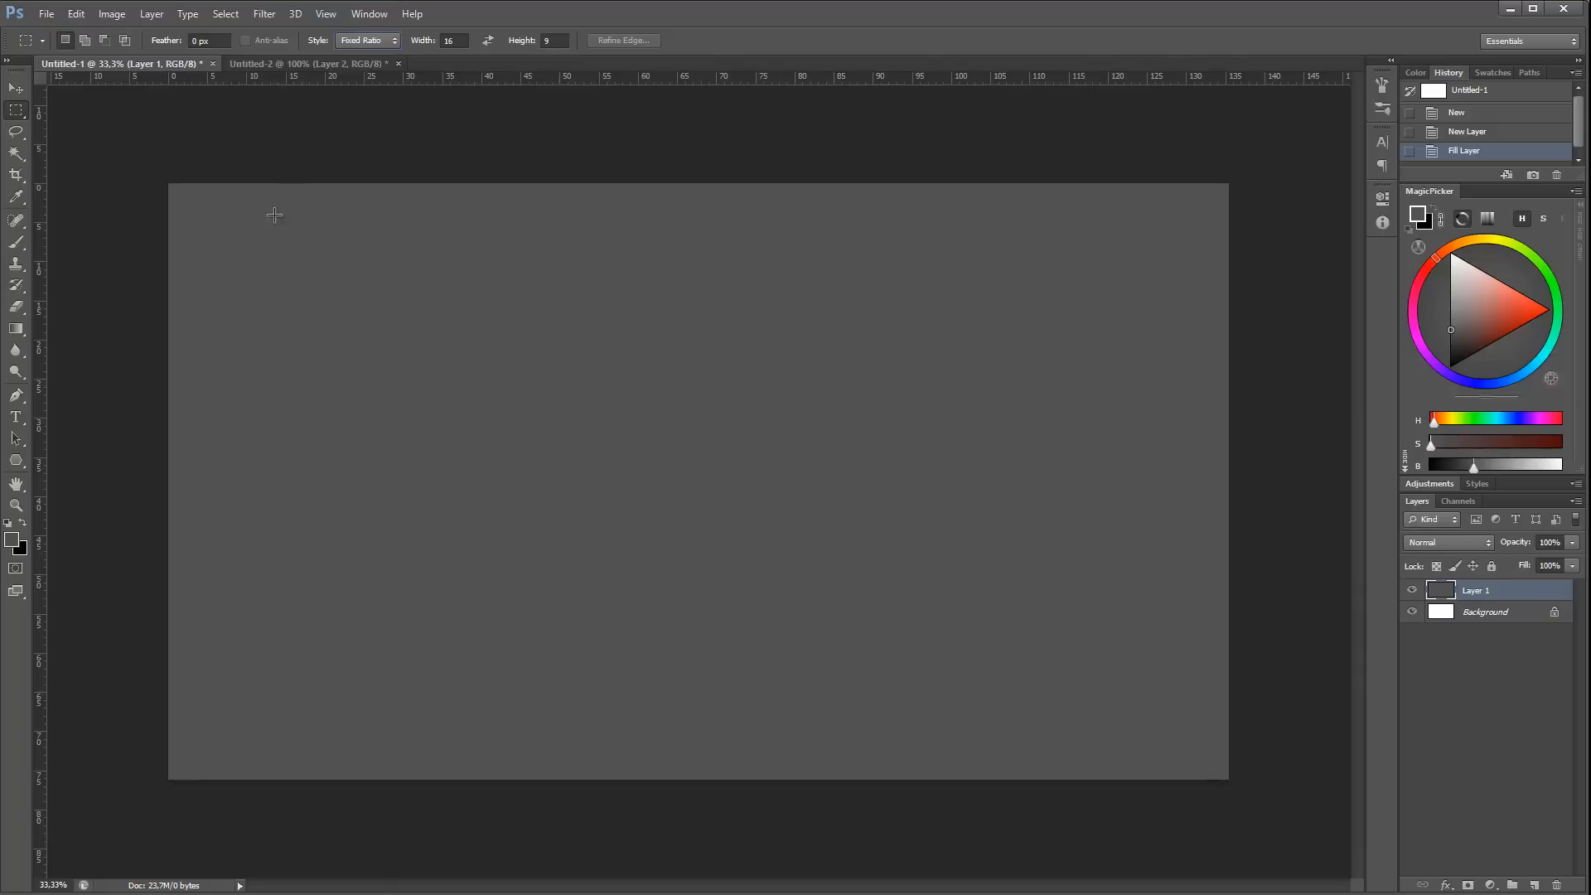
drag(201, 220, 778, 419)
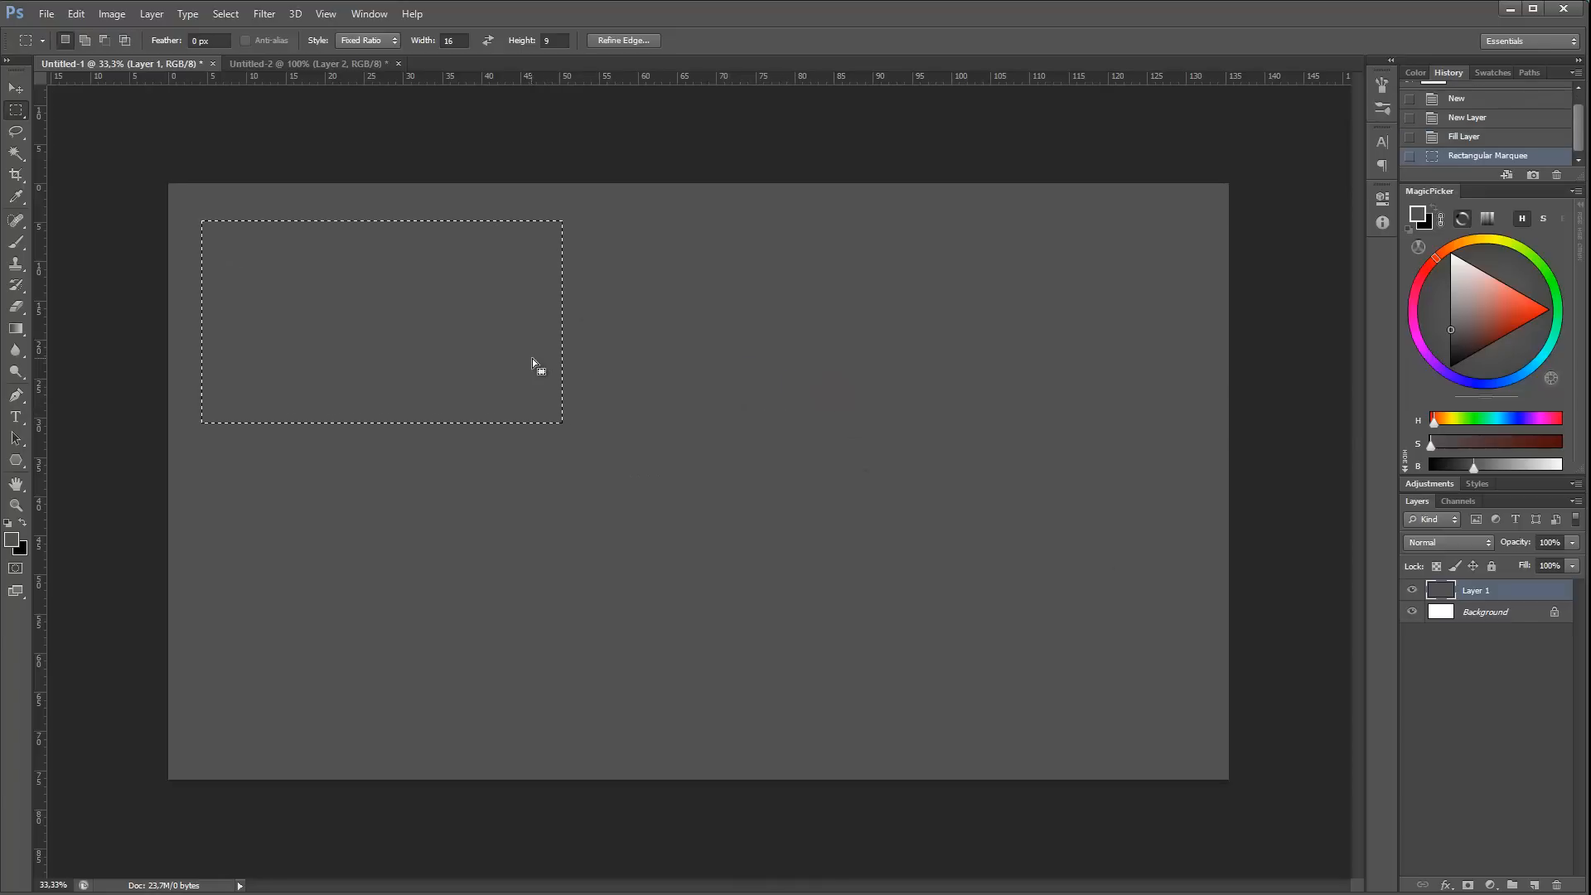
drag(533, 362, 517, 343)
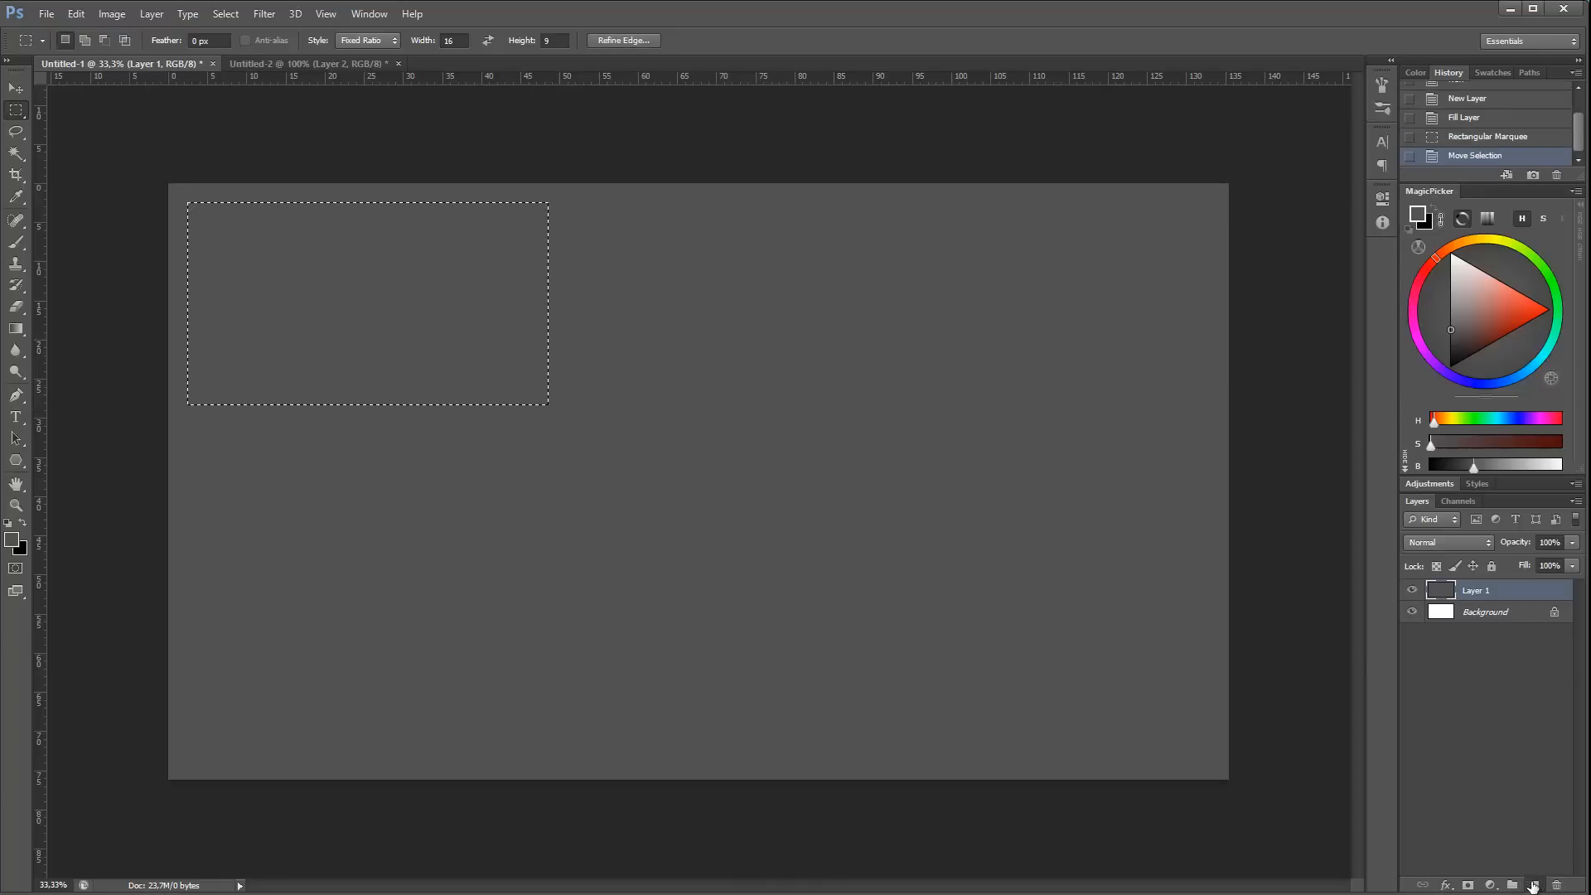
Step: Fill the selection with a slightly darker grey on a new layer and deselect it
click(1534, 885)
click(1434, 343)
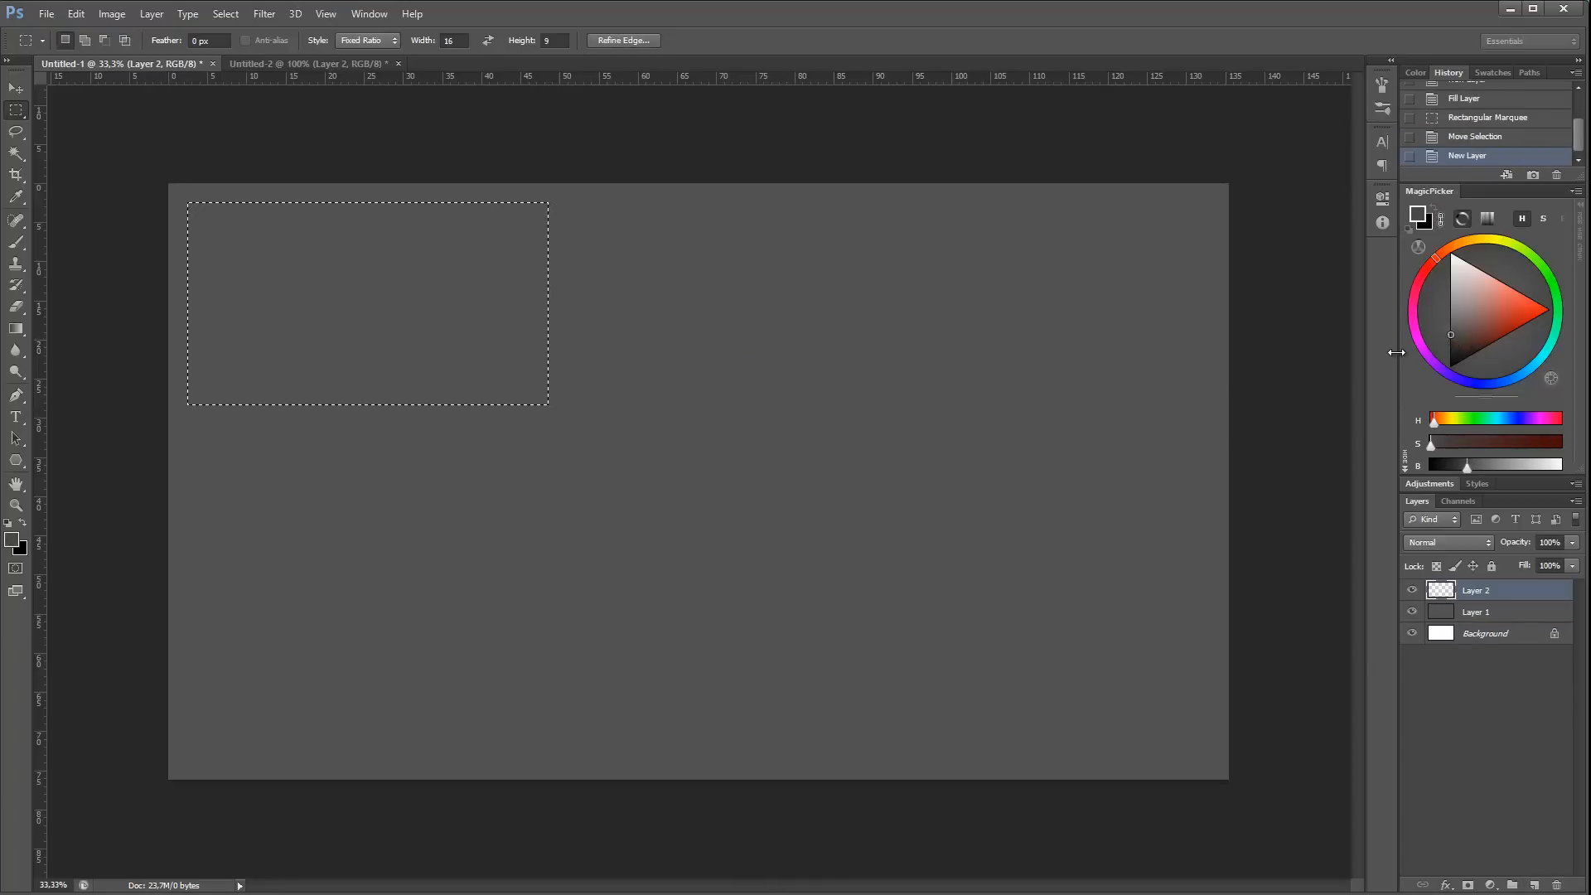
key(b)
key(alt+BackSpace)
key(ctrl+d)
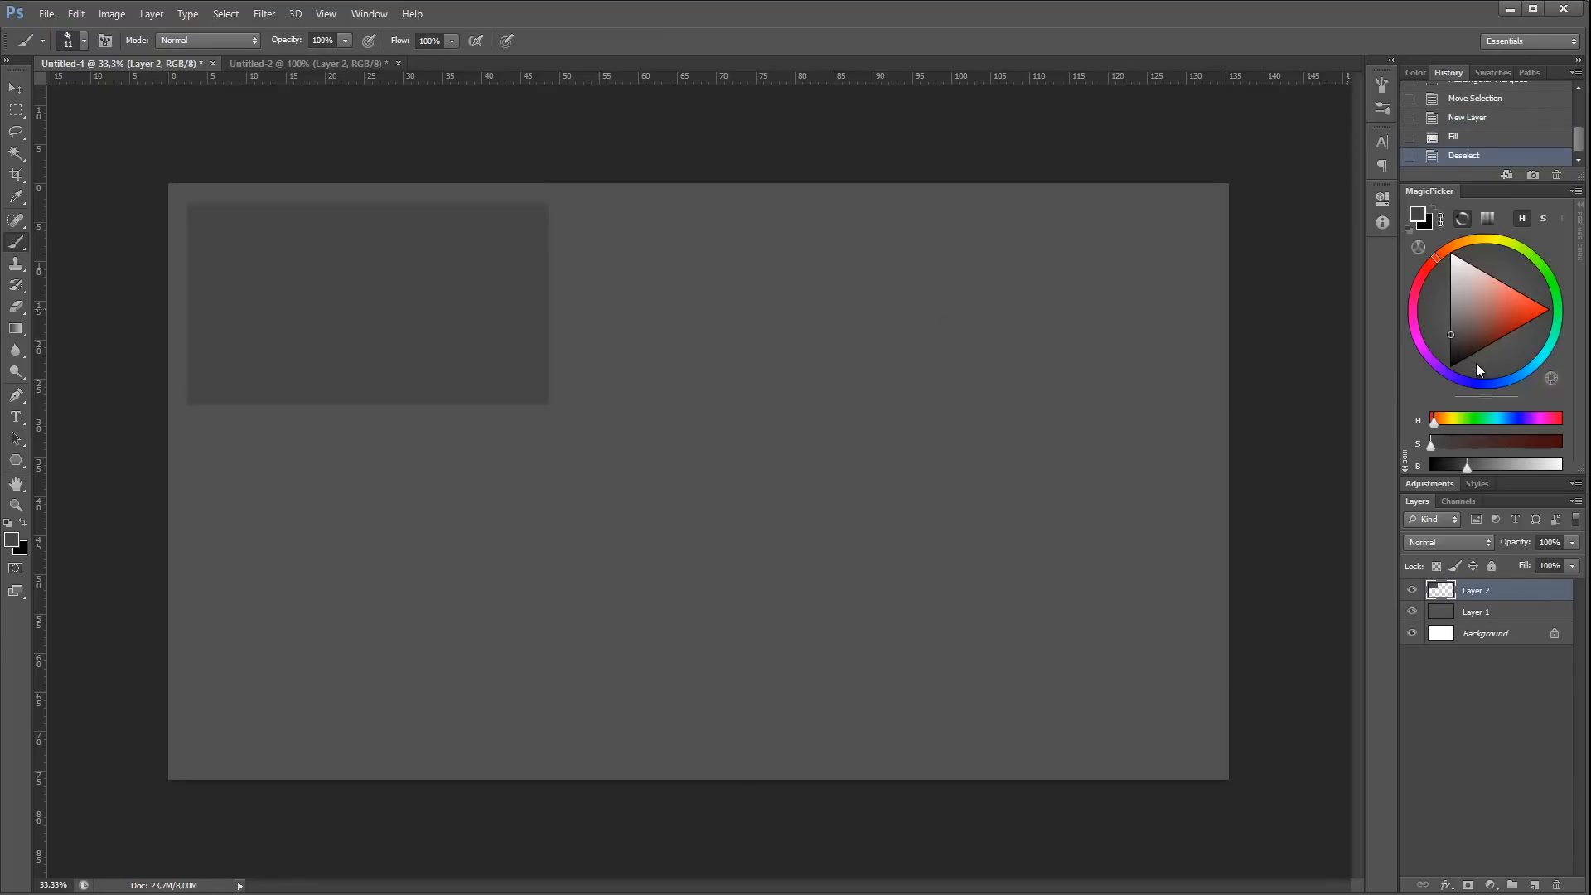
Step: Set the brush to near-black with the 65 px preset at 64 px, and undo the test dab
click(1458, 344)
right_click(870, 348)
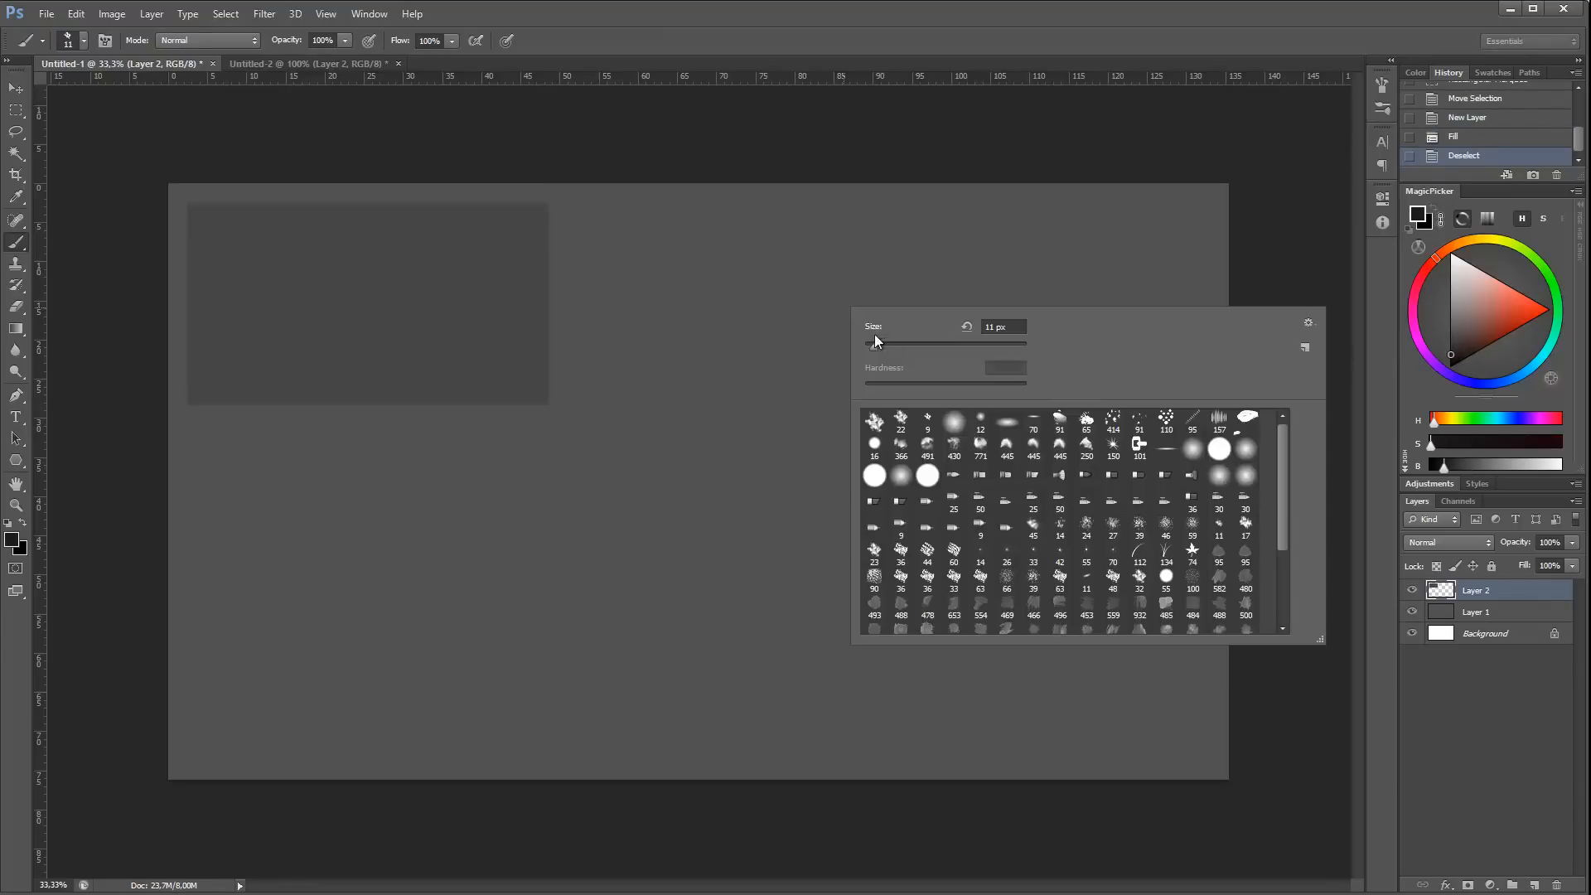
click(1087, 421)
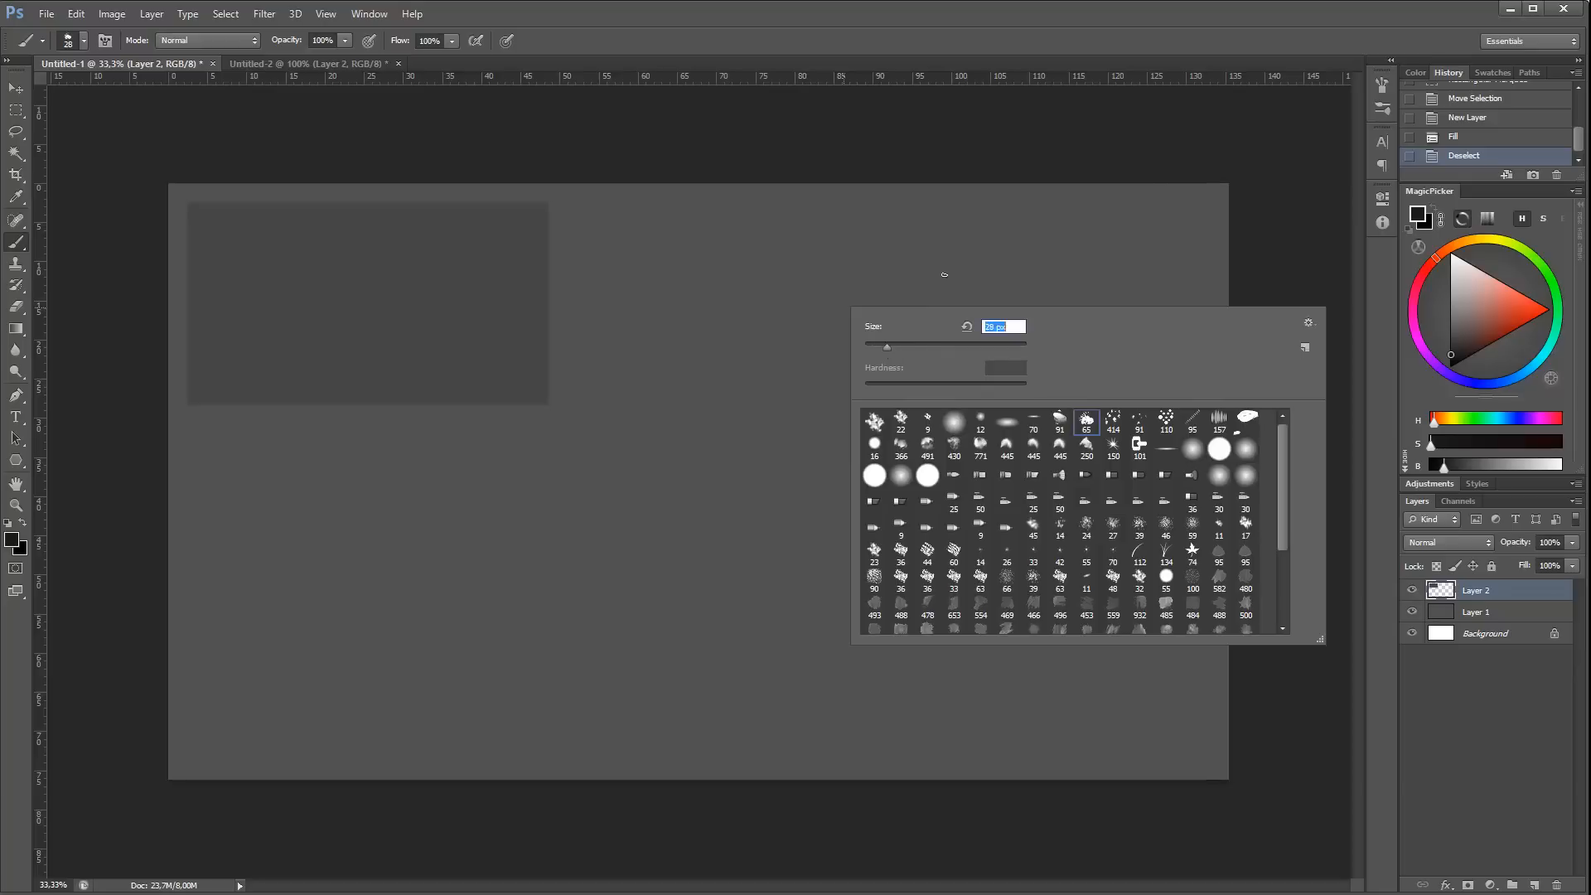
text(64)
mouse_move(799, 267)
mouse_down()
mouse_move(804, 281)
mouse_move(791, 275)
mouse_up()
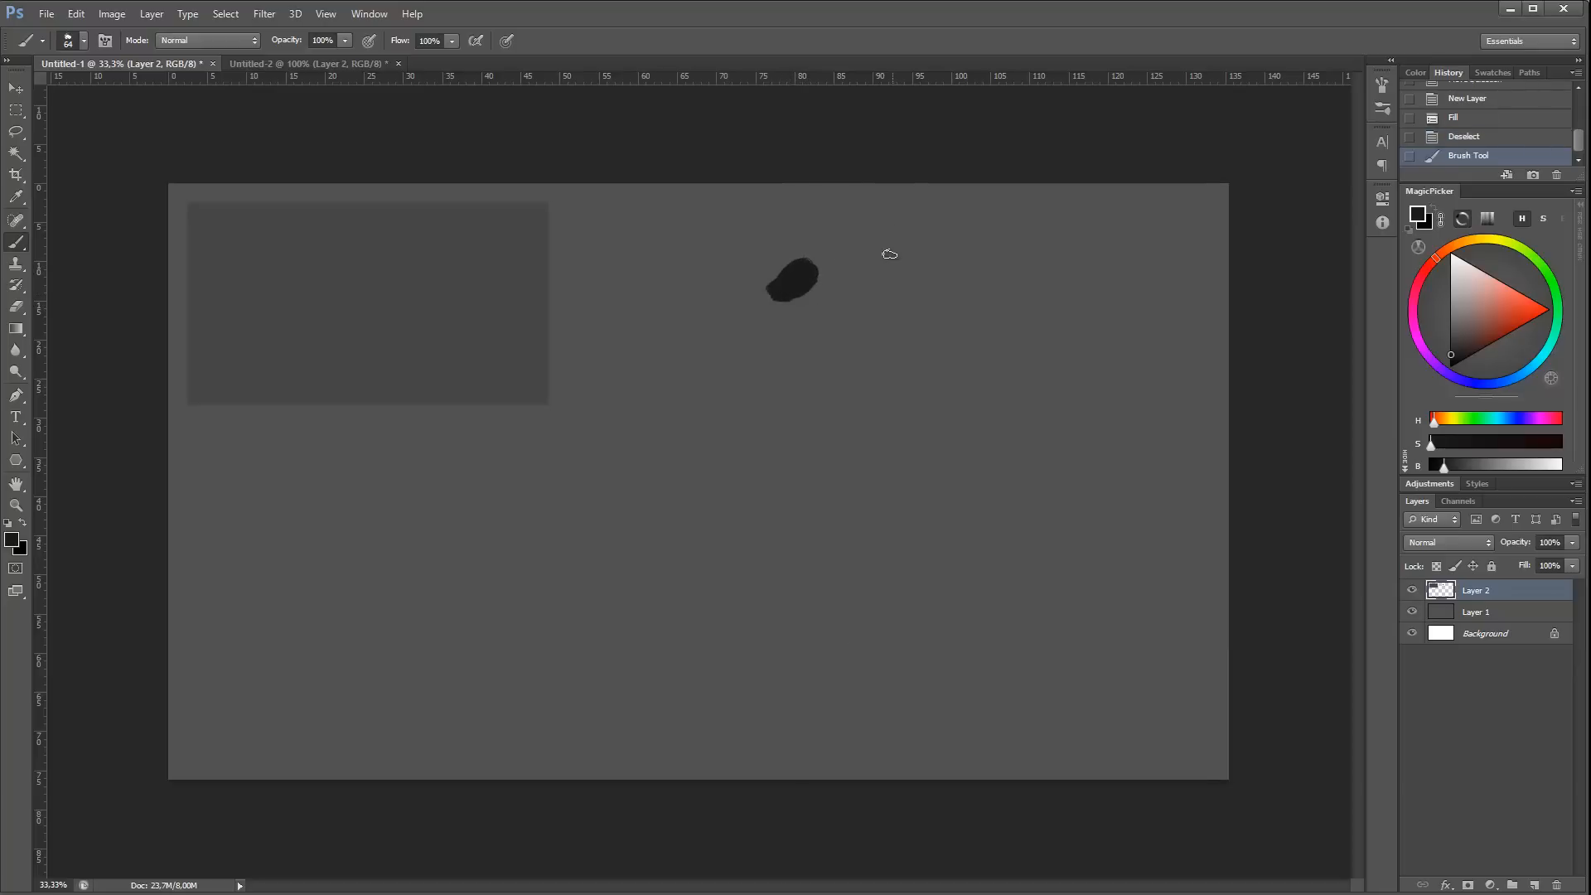
key(ctrl+z)
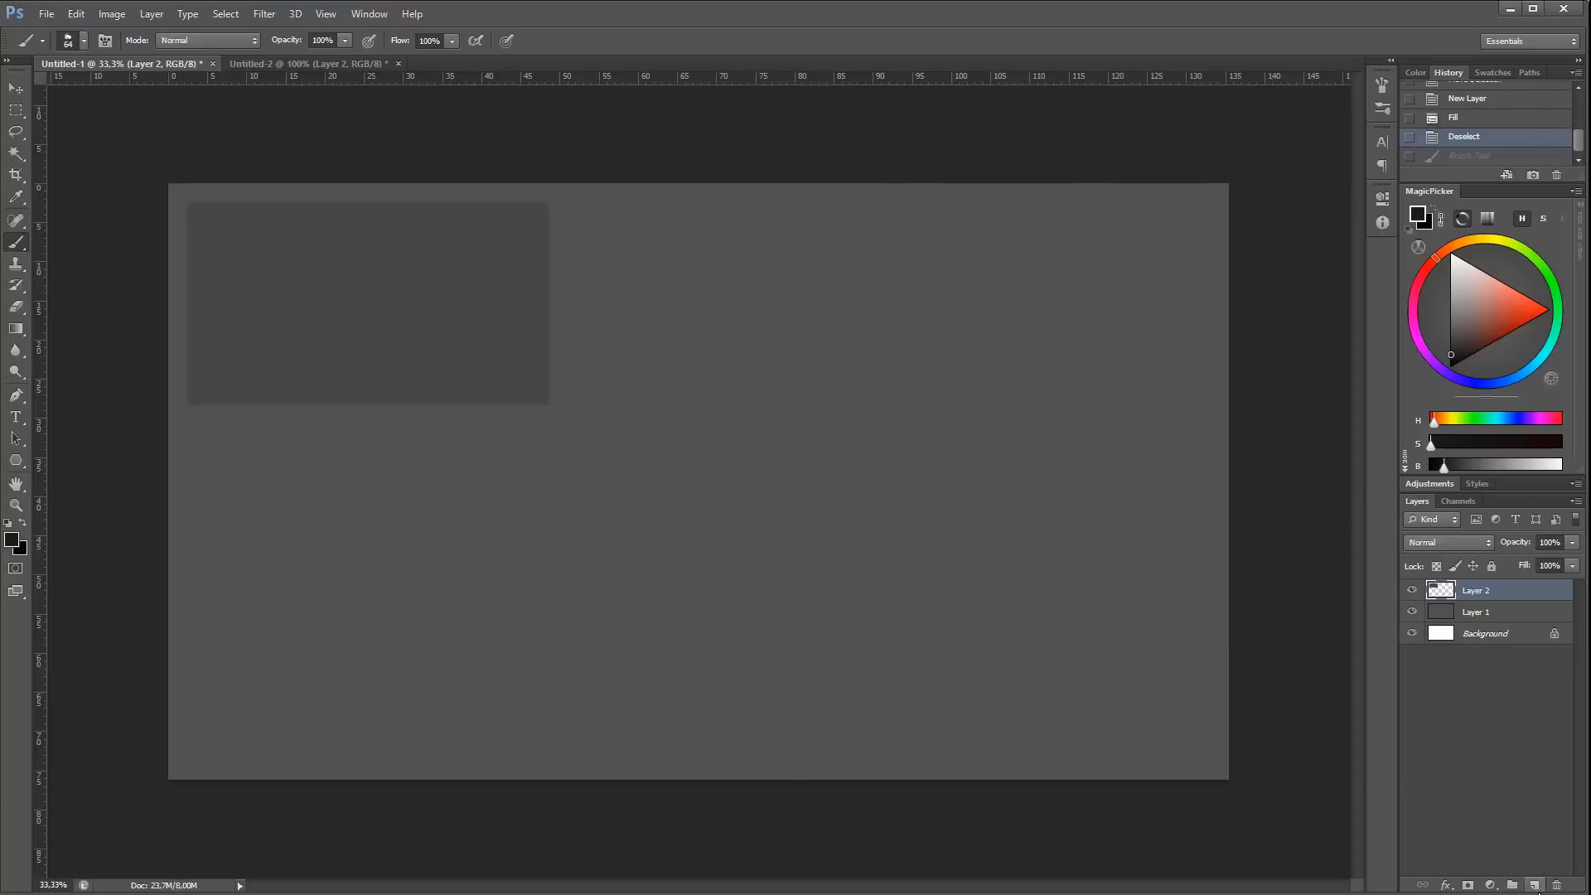
Step: Paint near-black, rectangle-grey and light grey swatches on a new layer and position them beside the dark rectangle
click(1534, 885)
drag(589, 304, 580, 261)
alt+click(537, 267)
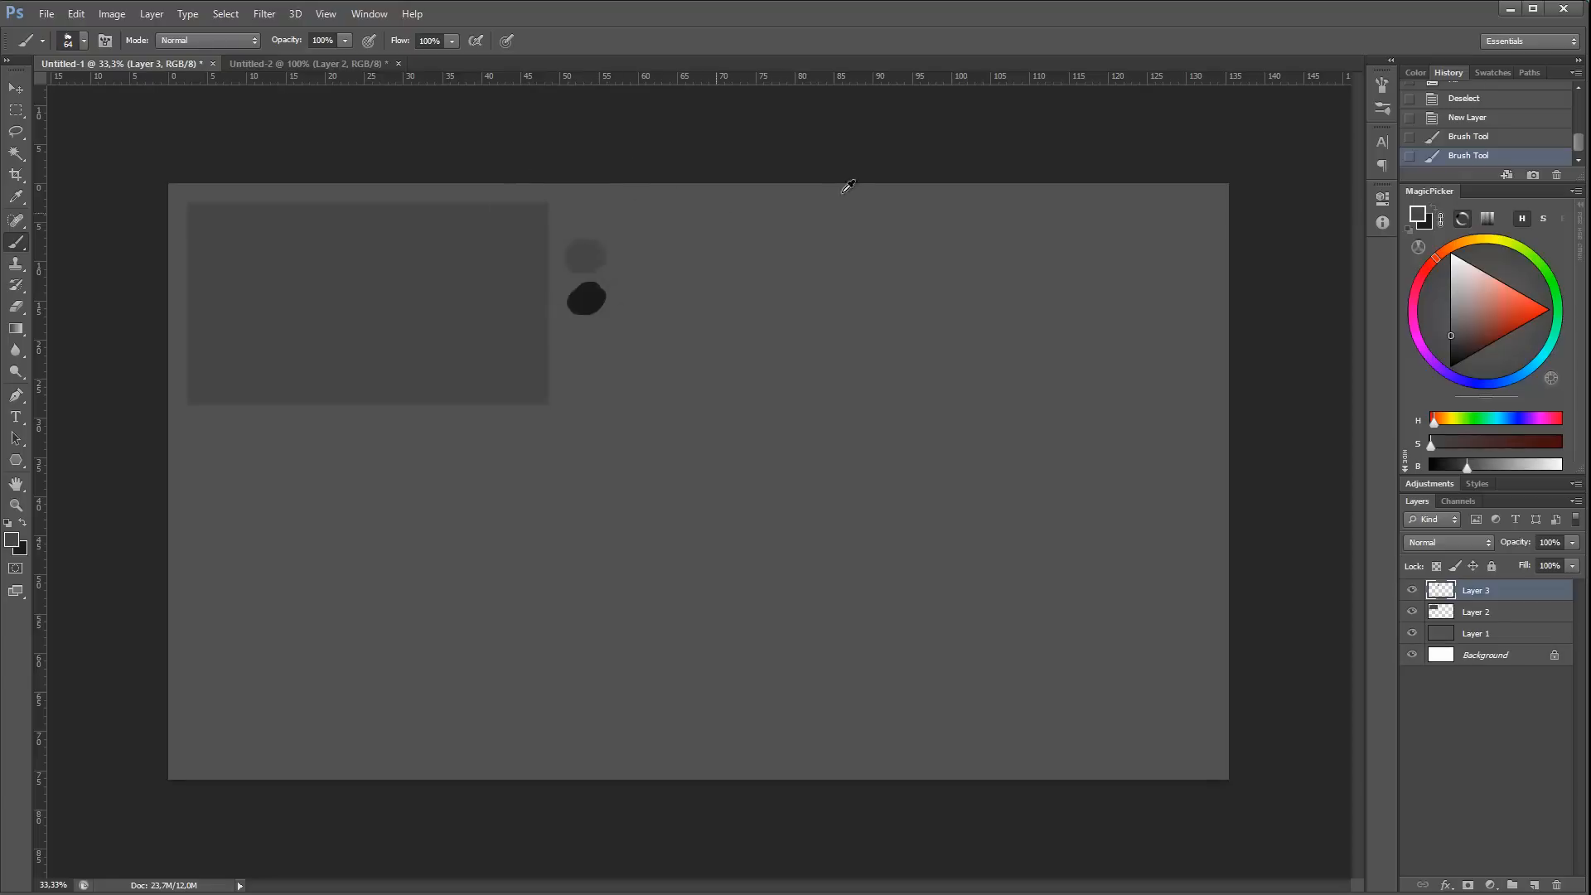
drag(1471, 296, 1440, 286)
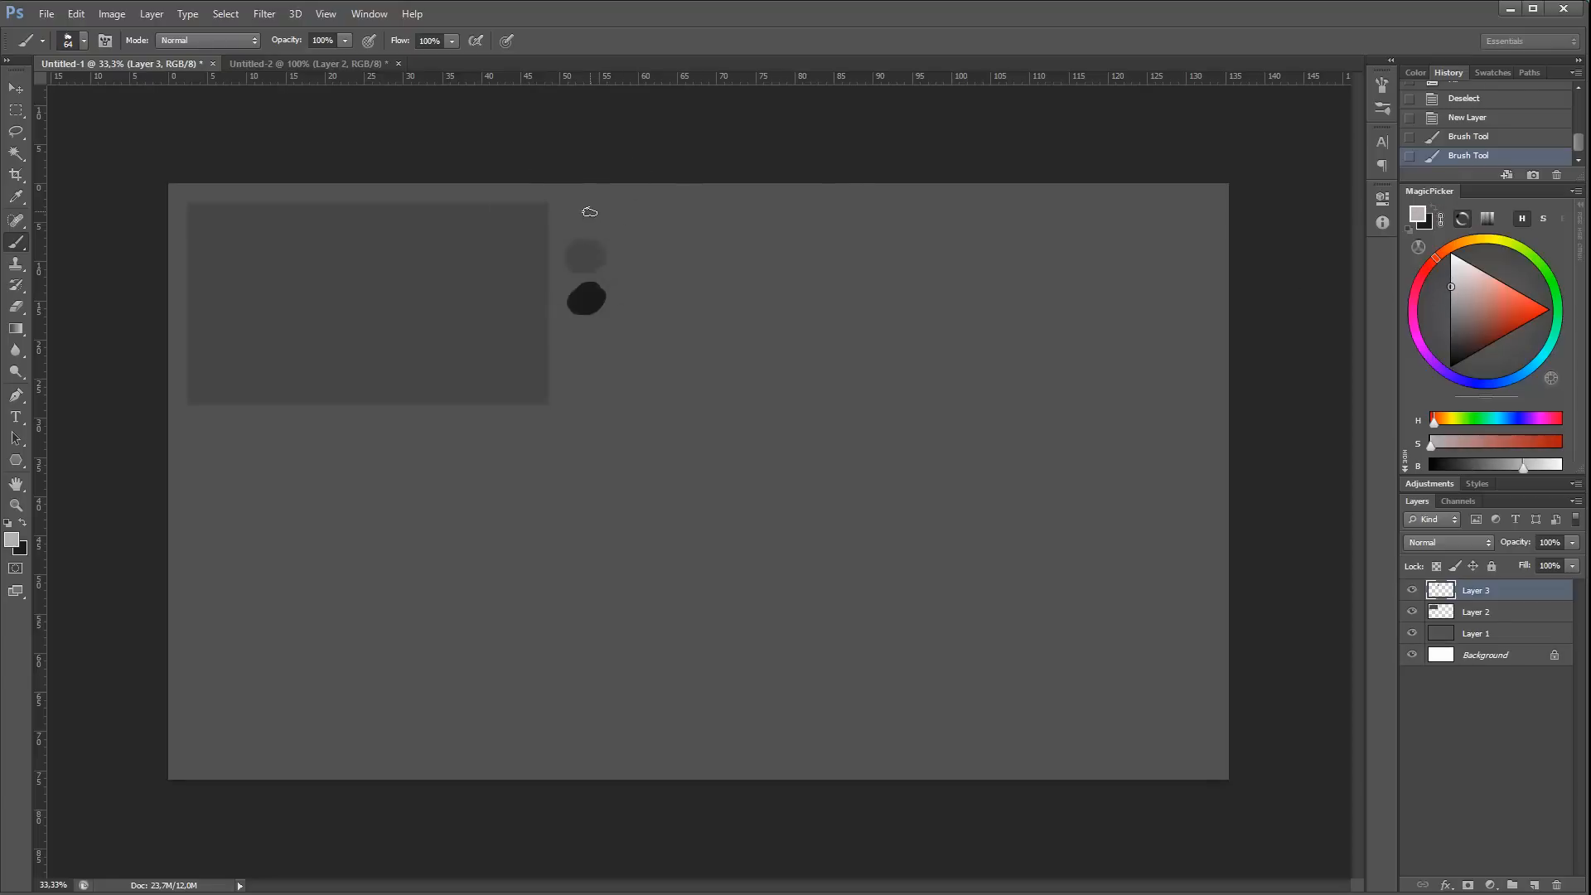
drag(589, 212, 584, 207)
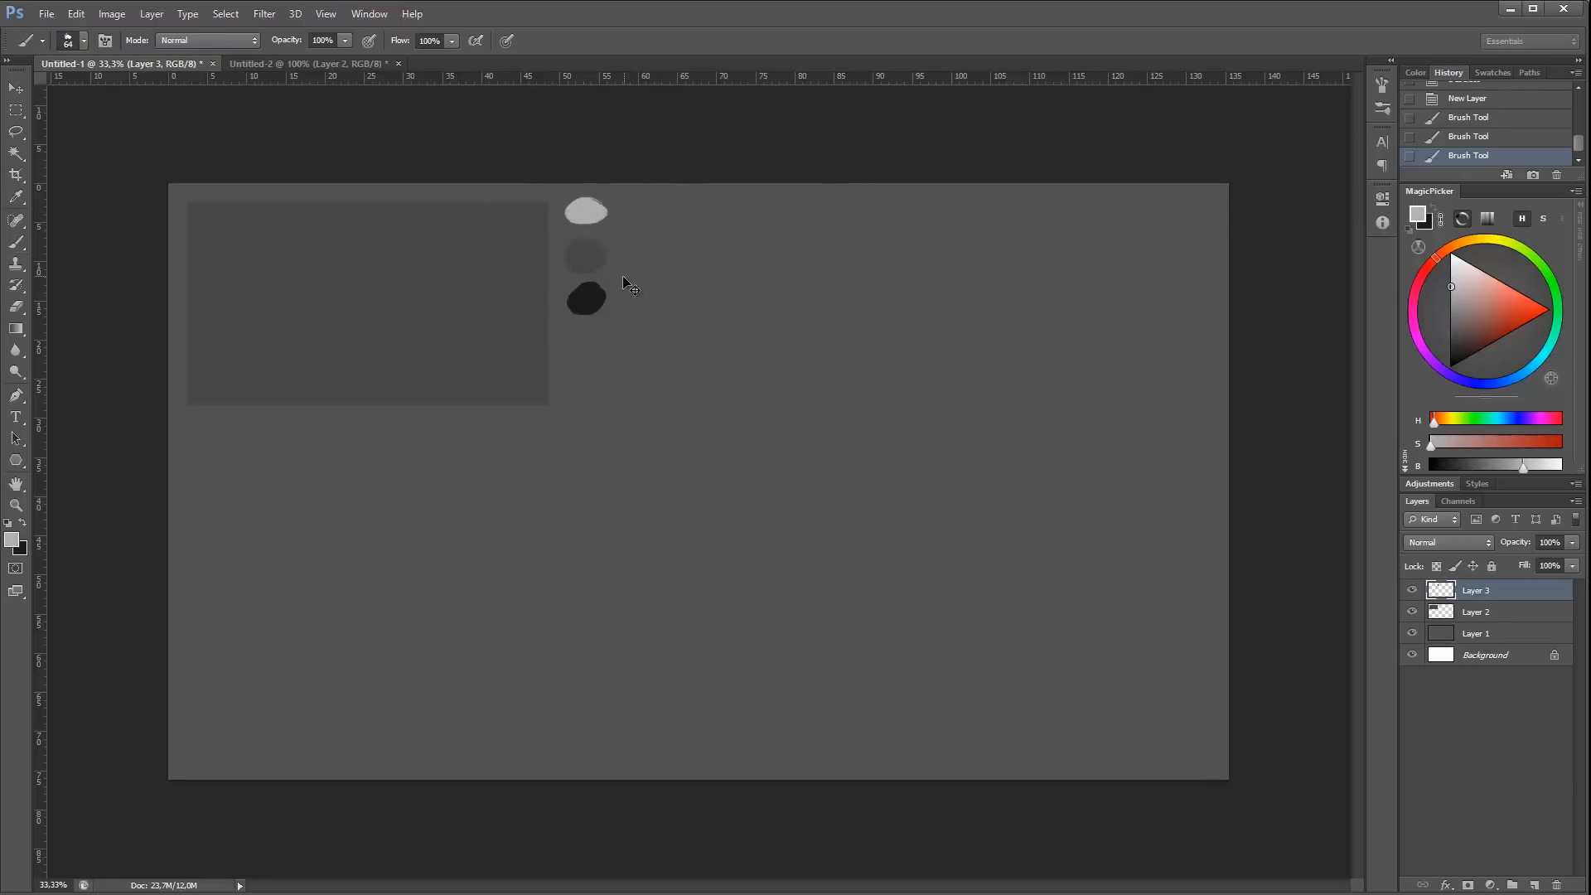
key(v)
drag(630, 285, 639, 311)
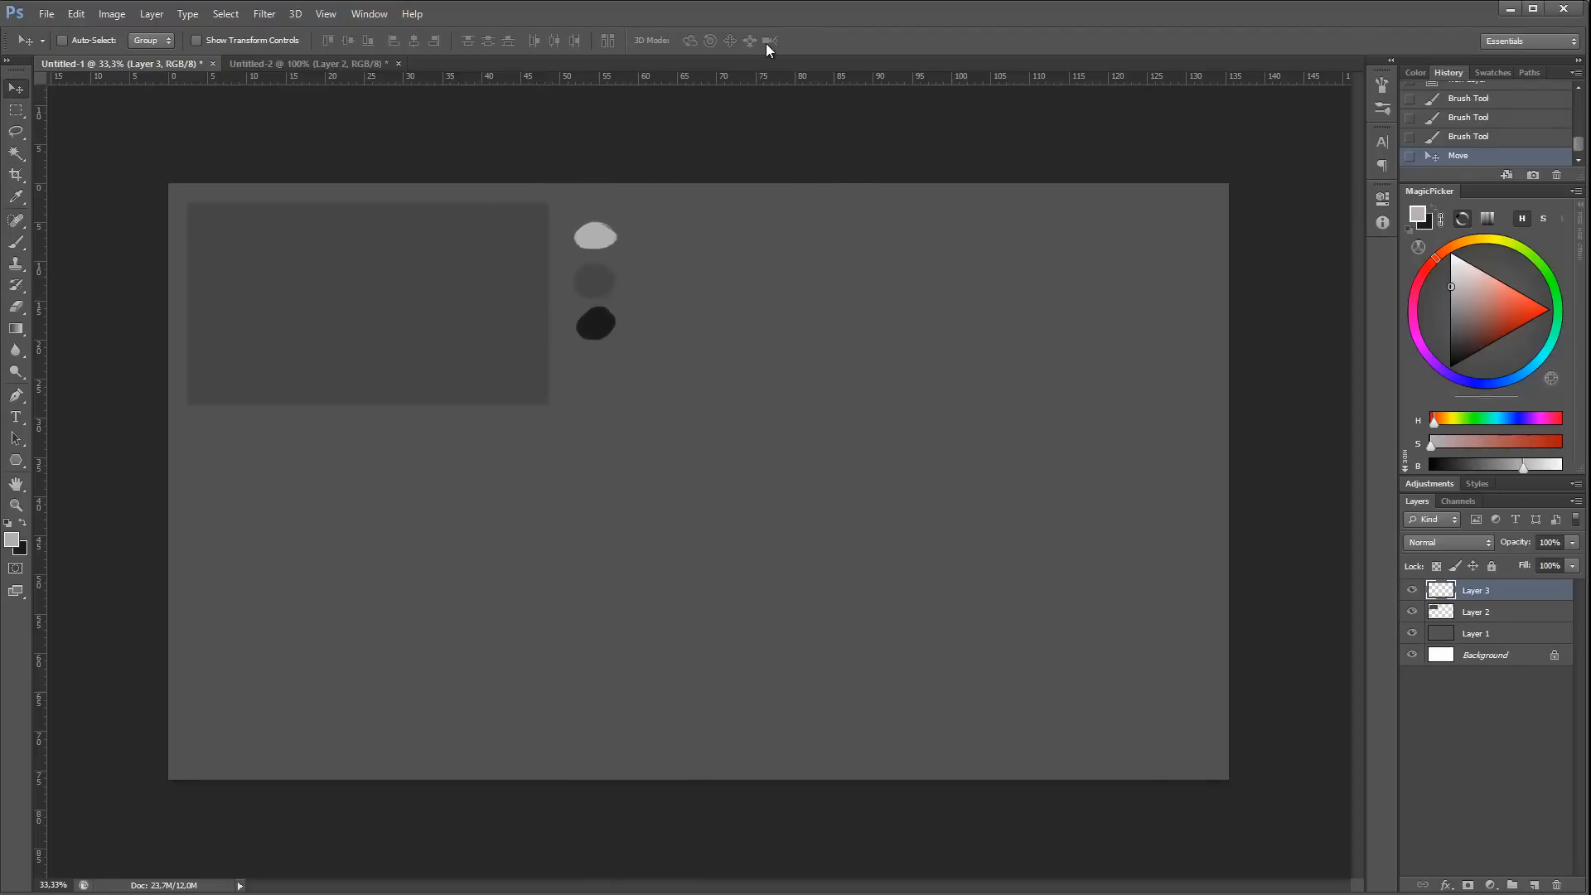
Step: Add a new layer directly above the dark rectangle's layer and clip it to the rectangle
click(1492, 620)
click(1533, 885)
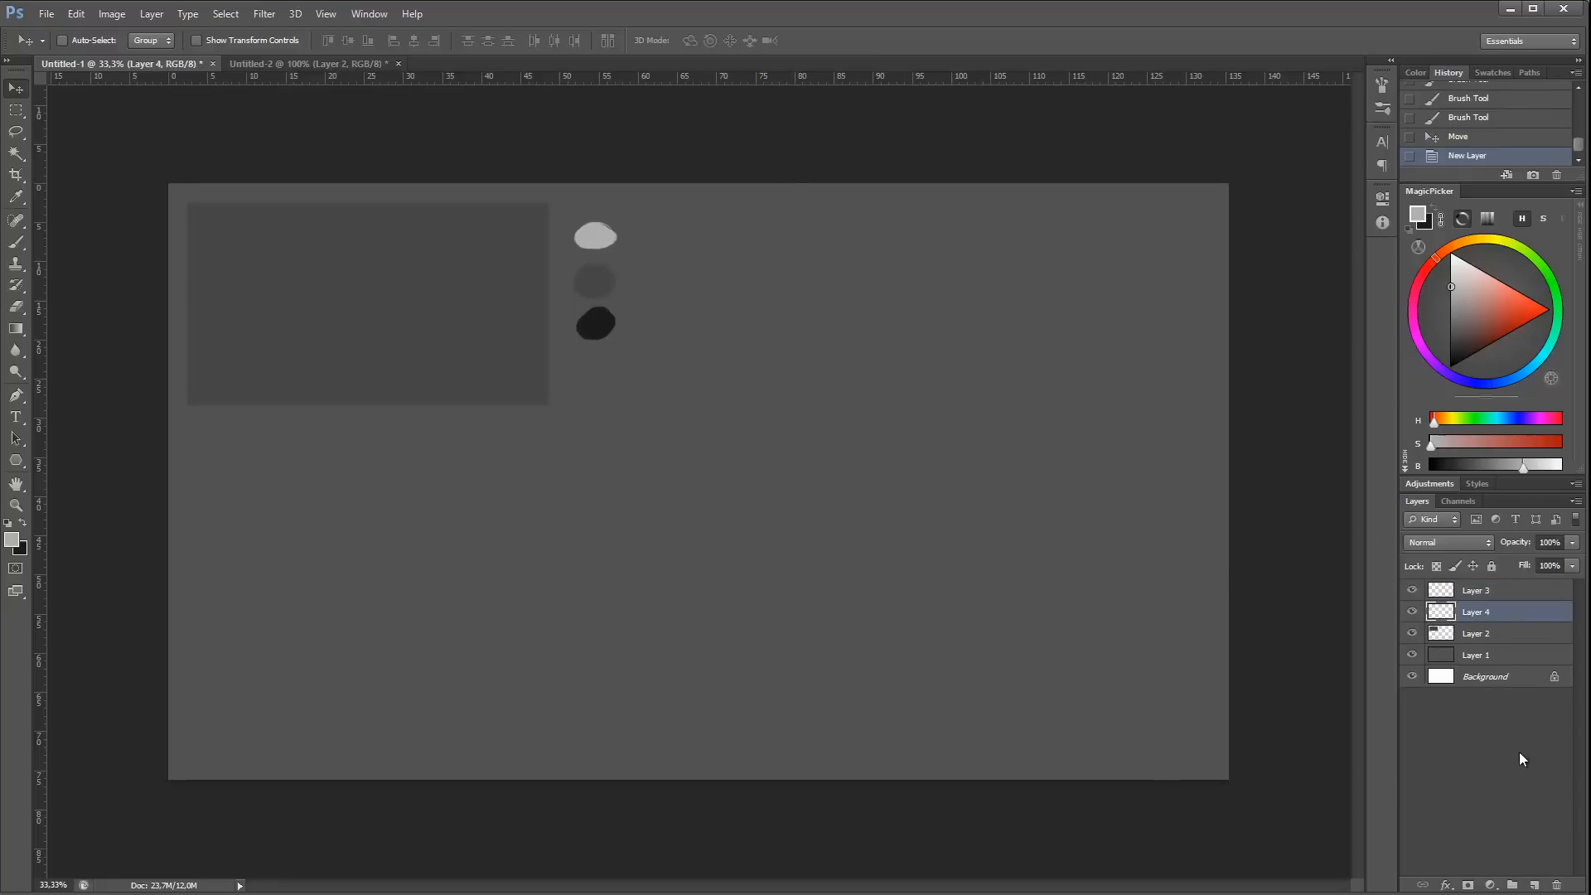
alt+click(1486, 620)
Step: Merge the bear and ship layers in Untitled-2 and copy the whole canvas
click(359, 63)
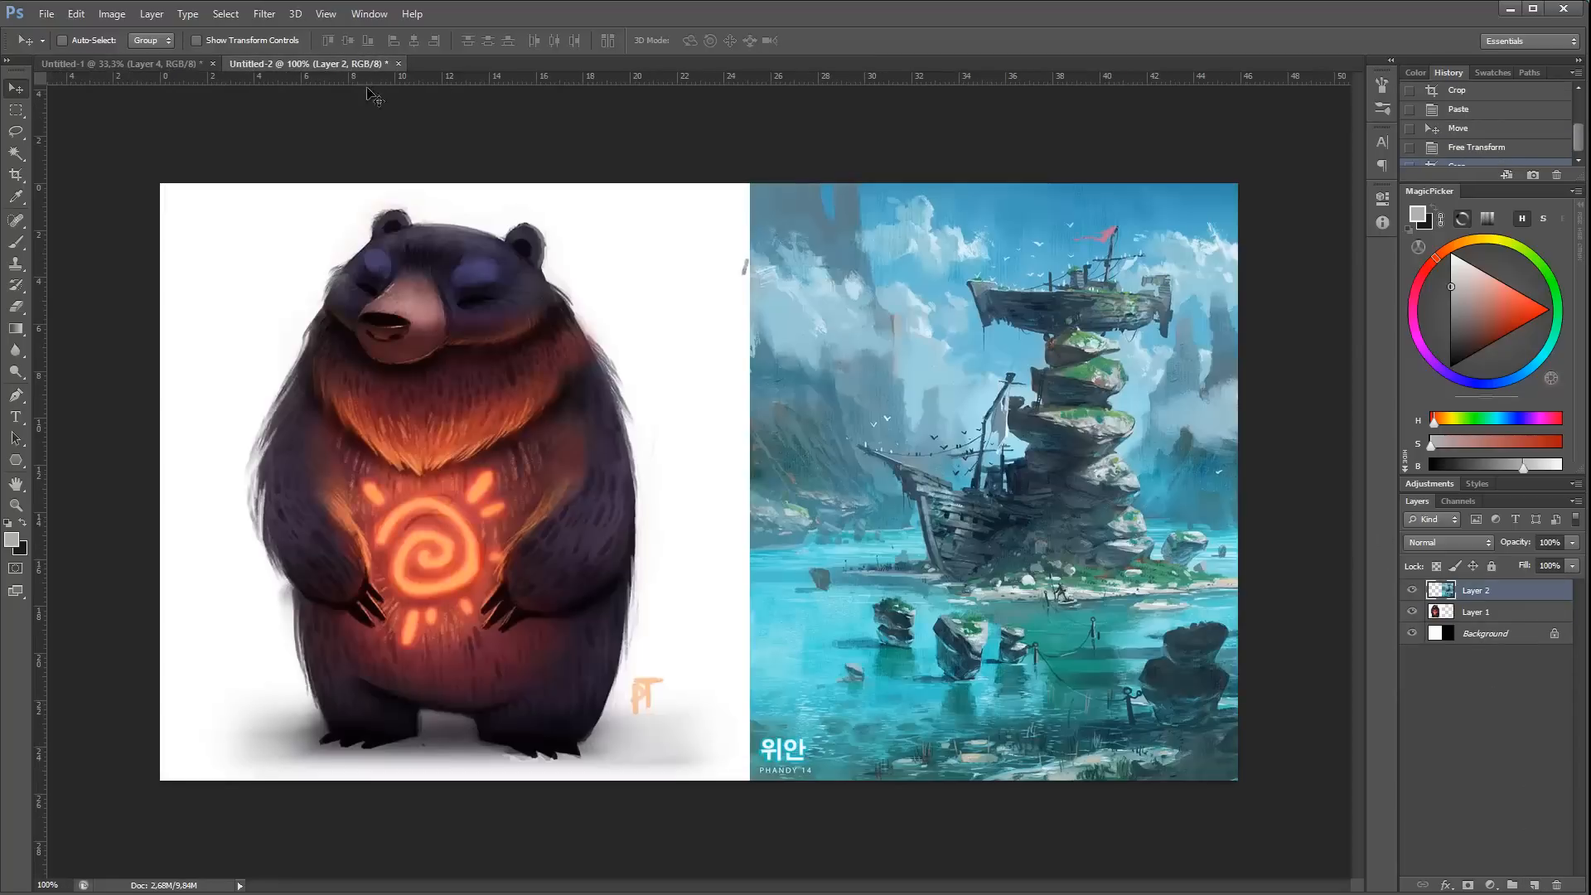
shift+click(1452, 613)
key(ctrl+e)
key(ctrl+a)
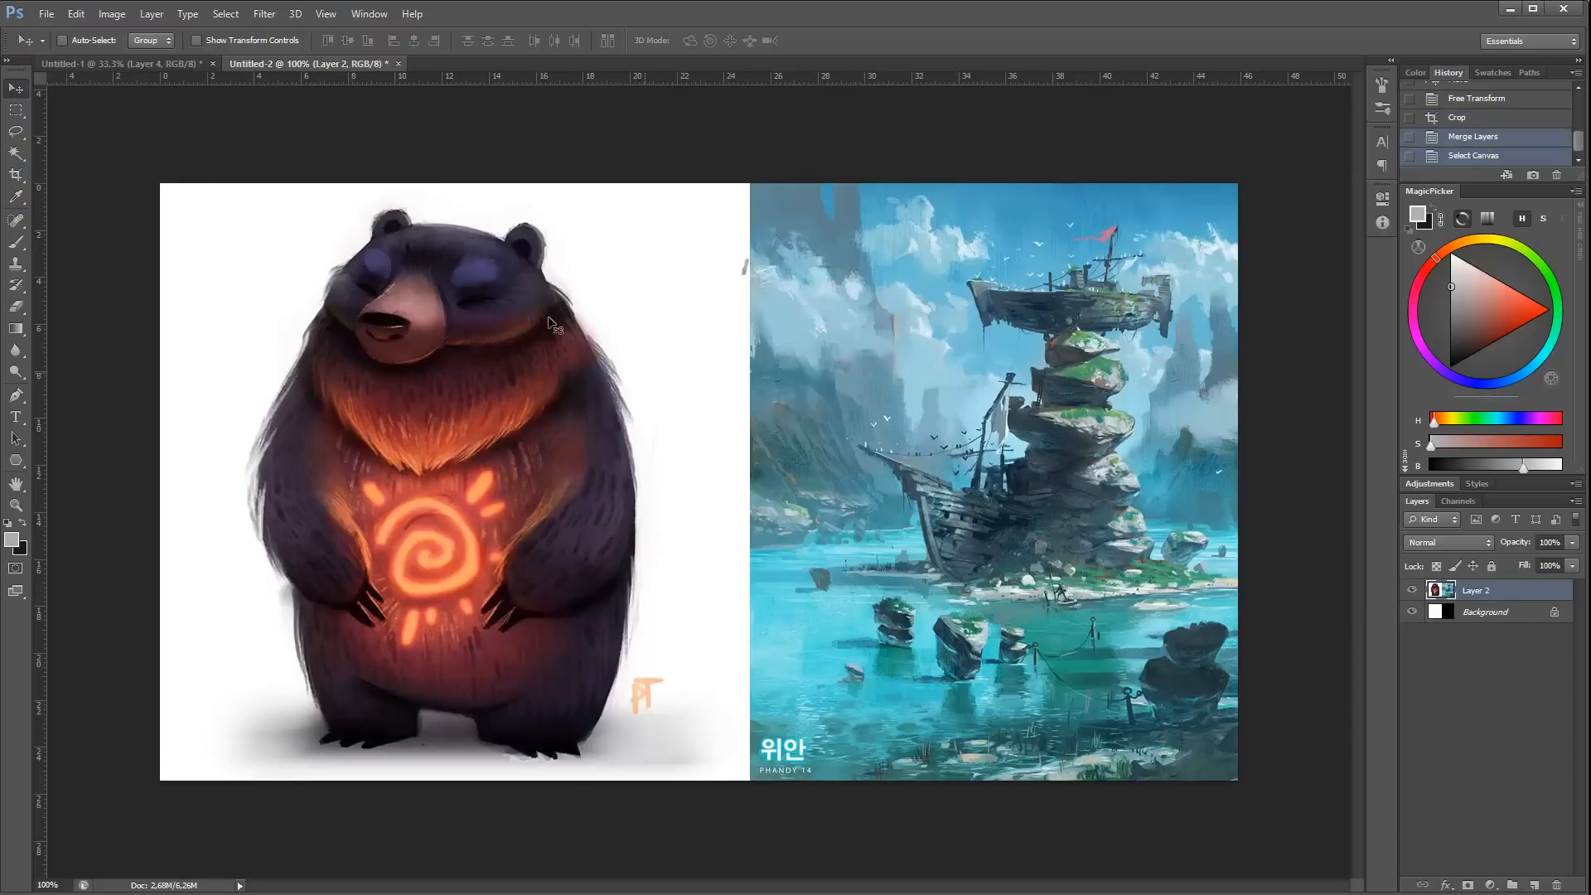
key(ctrl+c)
Step: Paste the references into Untitled-1, place their layer below the rectangle's layer, and move them to the canvas's upper-right corner
click(184, 65)
key(ctrl+v)
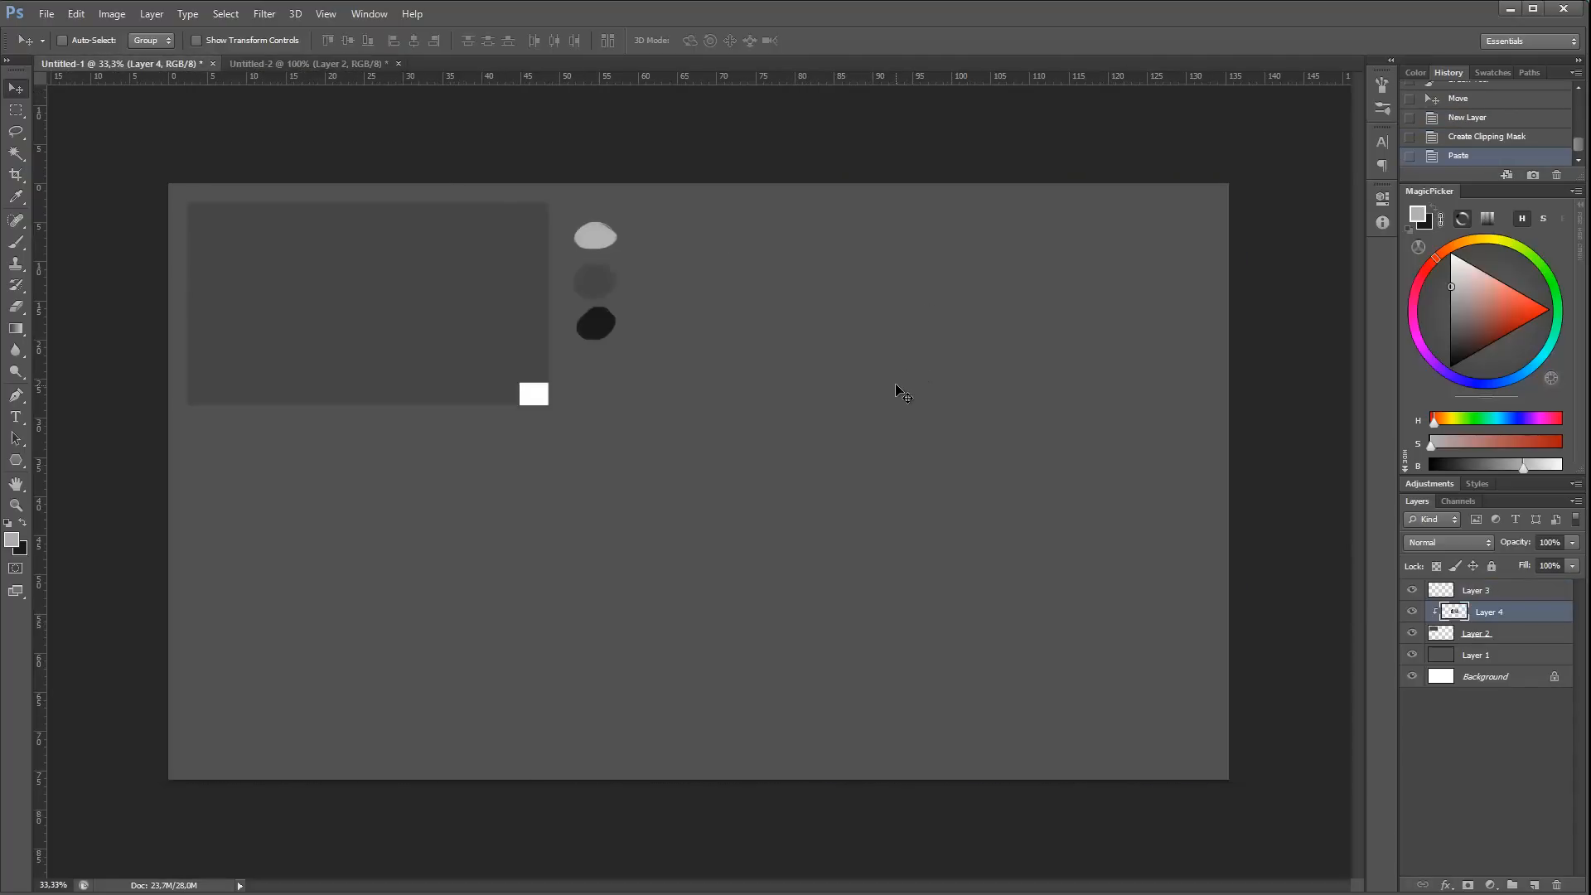
drag(1471, 615, 1476, 641)
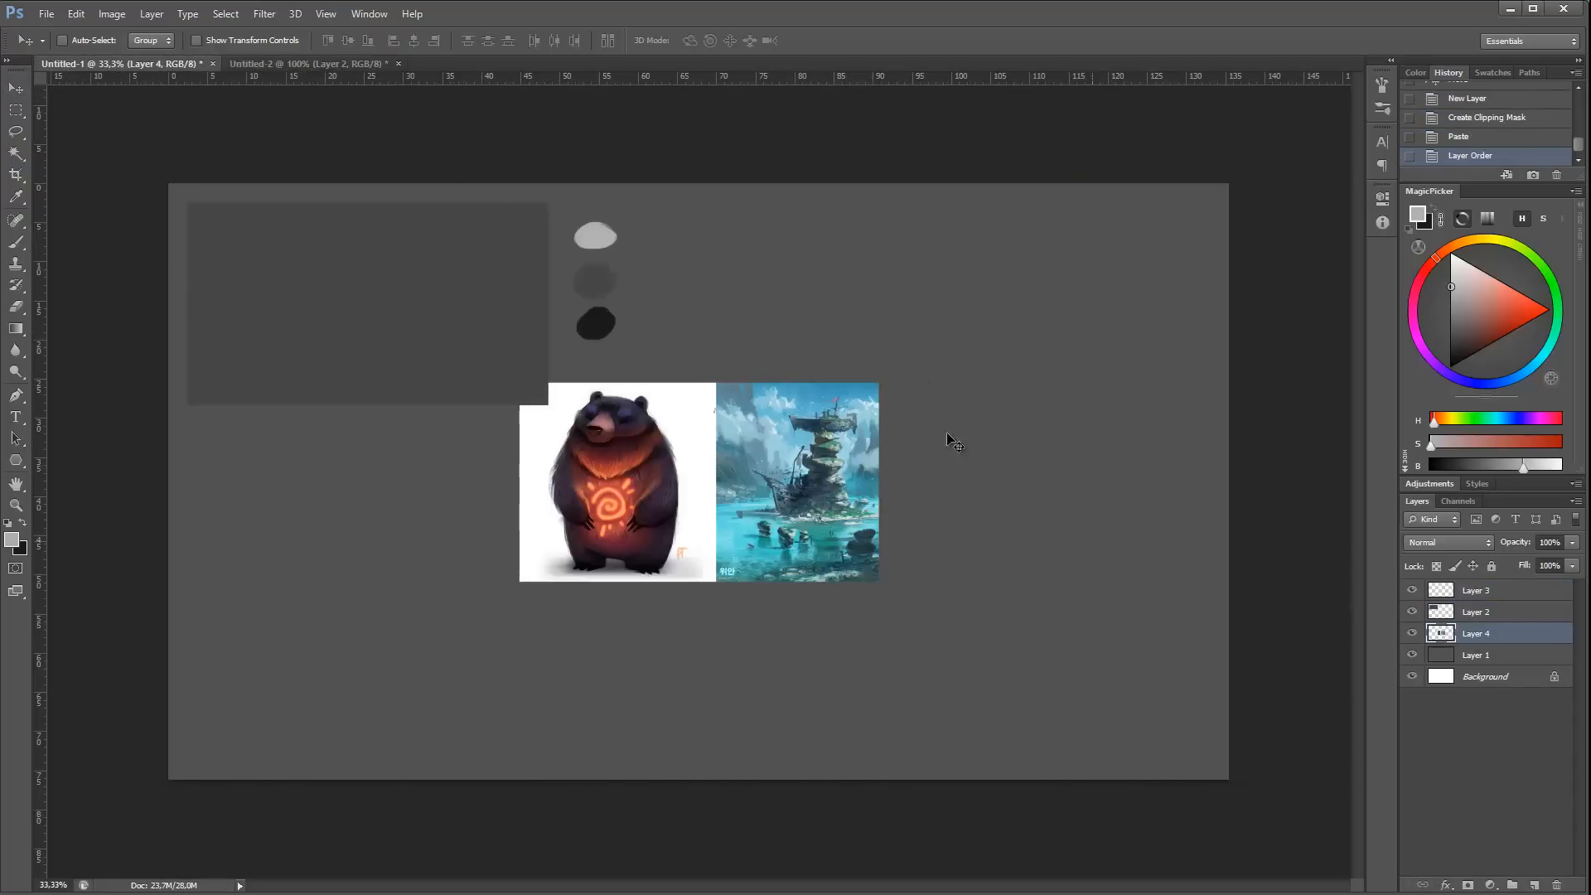
drag(838, 478, 1175, 298)
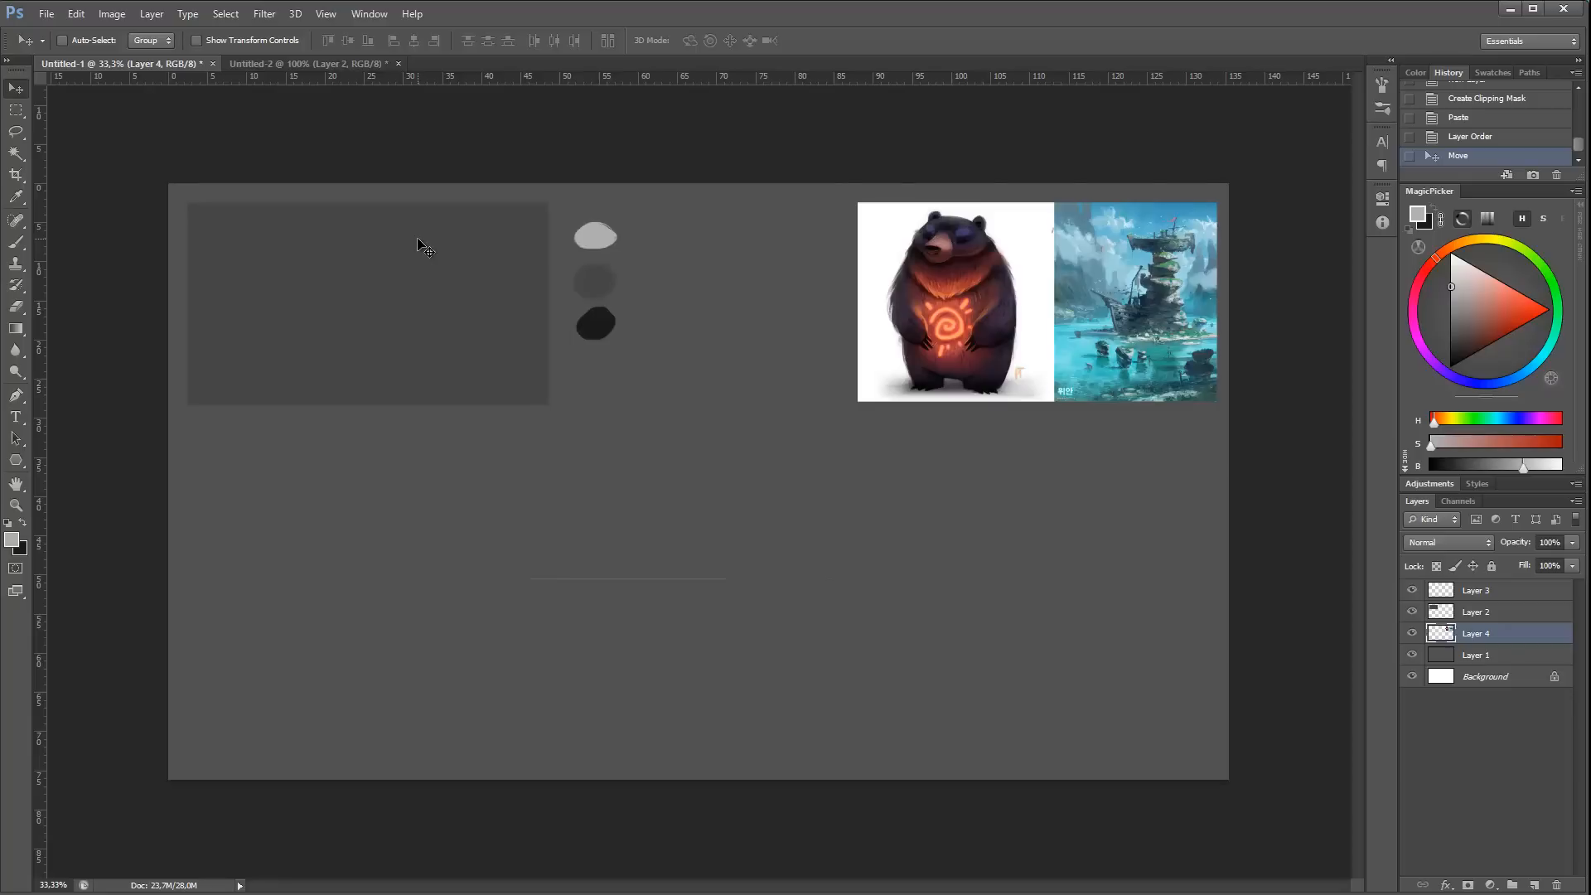
Step: Create a new layer above the dark rectangle's layer and clip it to the rectangle with a clipping mask
click(1459, 614)
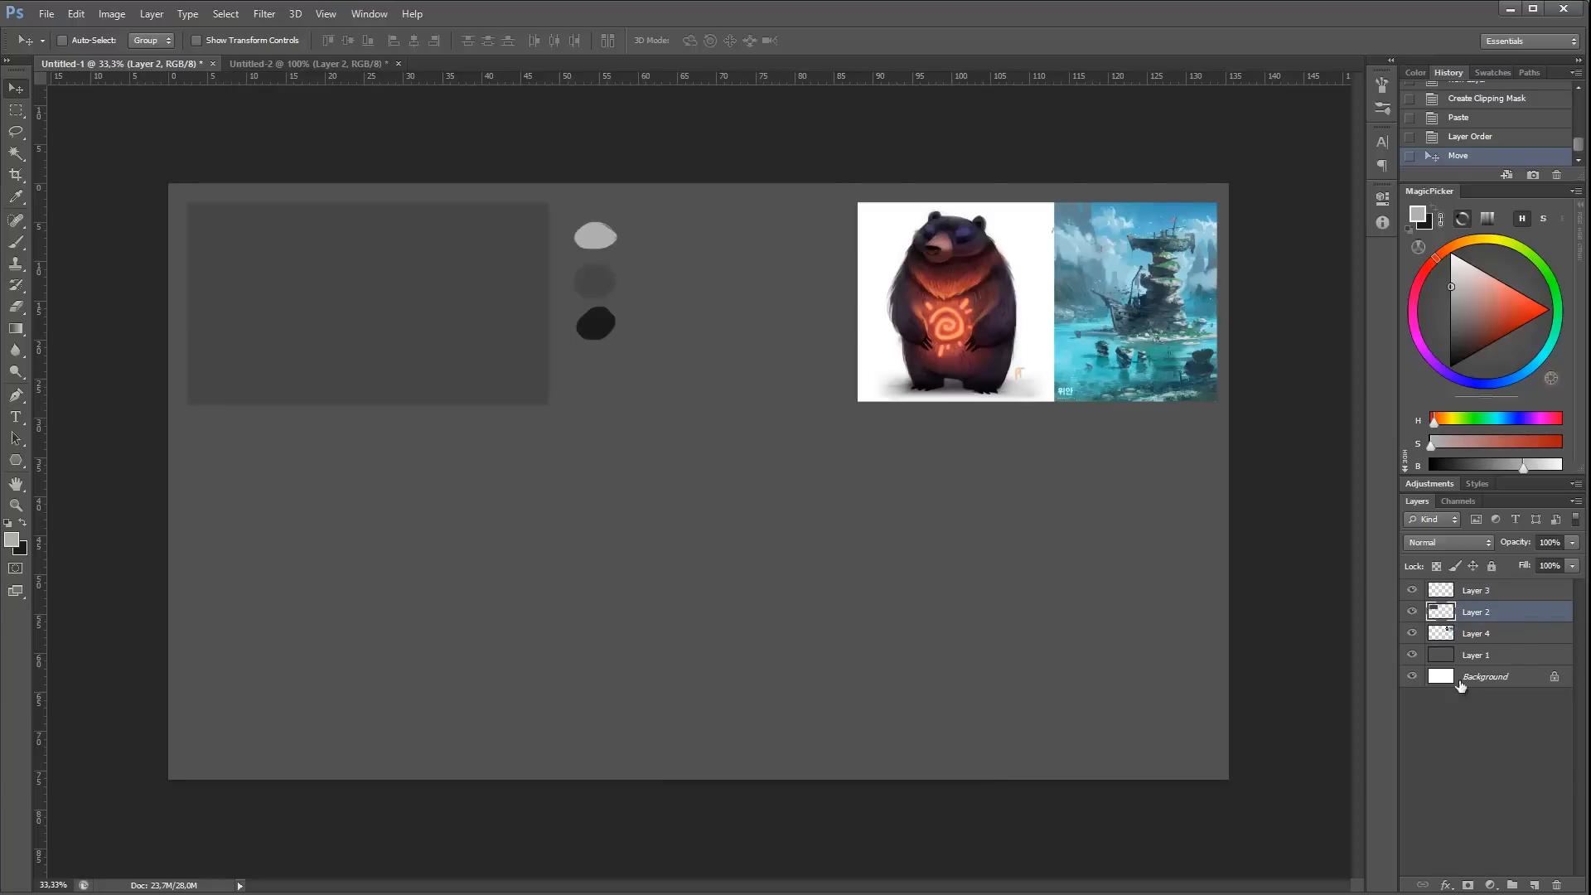
click(1533, 885)
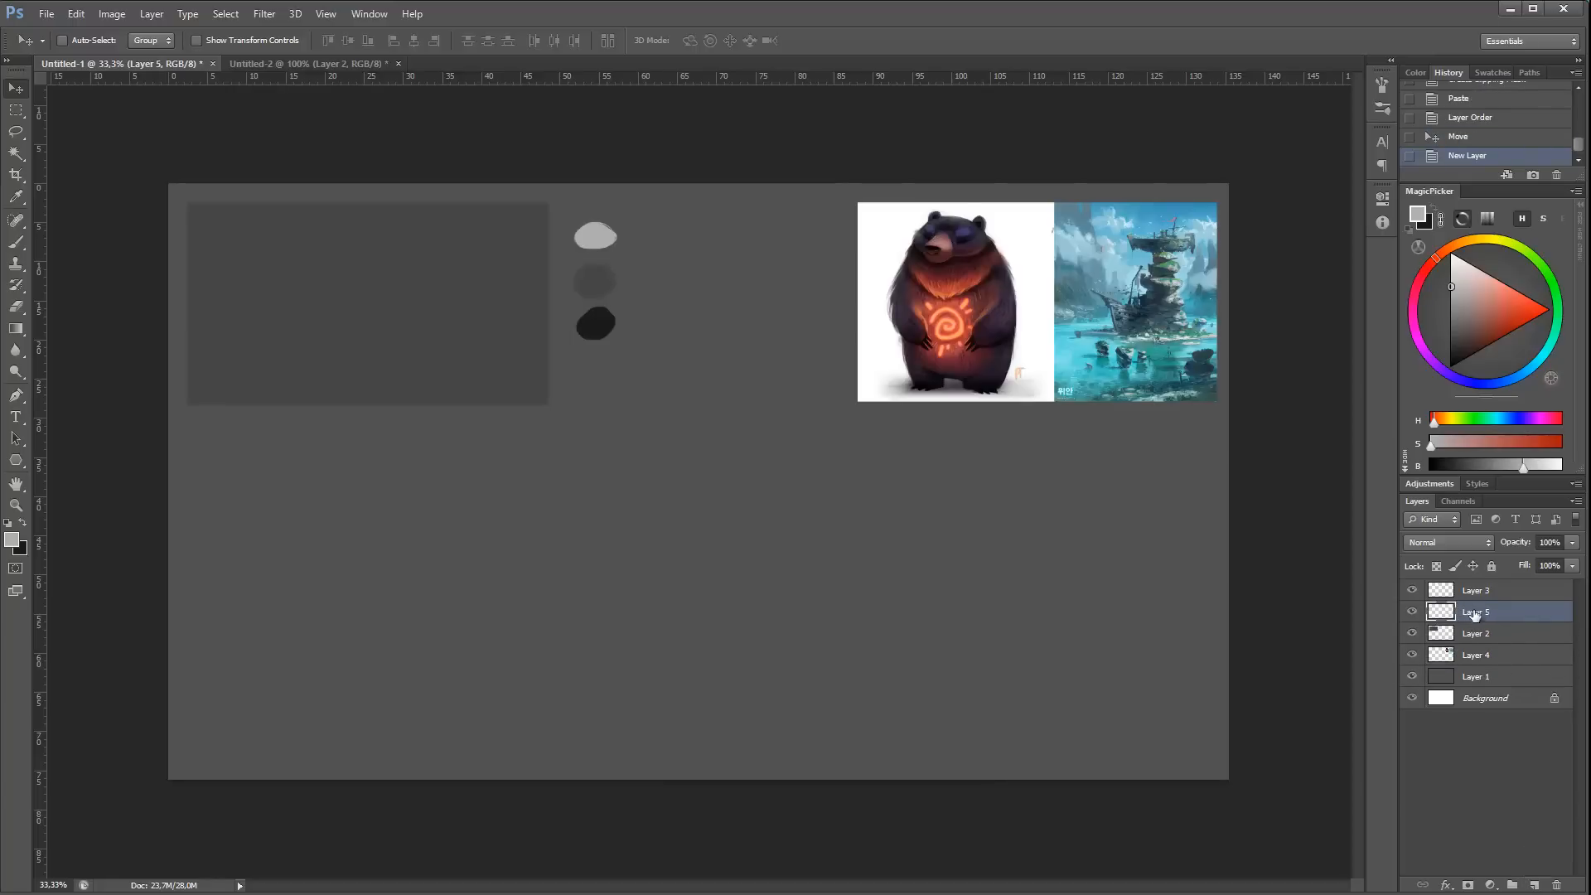
drag(1460, 614, 1468, 617)
alt+click(1479, 616)
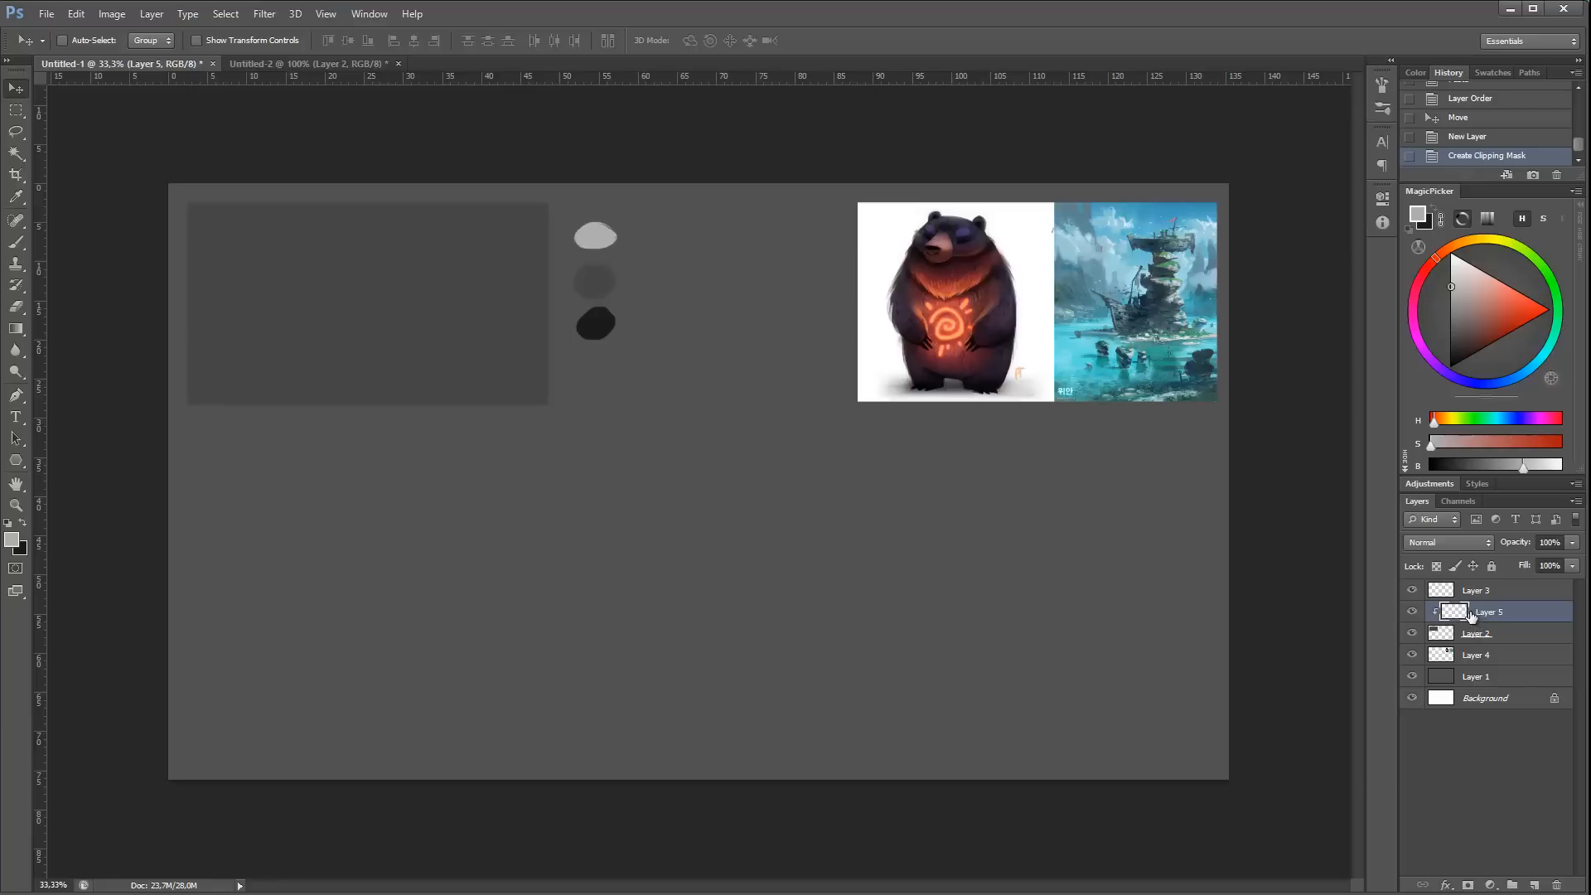
Step: Try a bright red brush stroke across the dark rectangle on the clipped layer and undo it
key(b)
click(1549, 311)
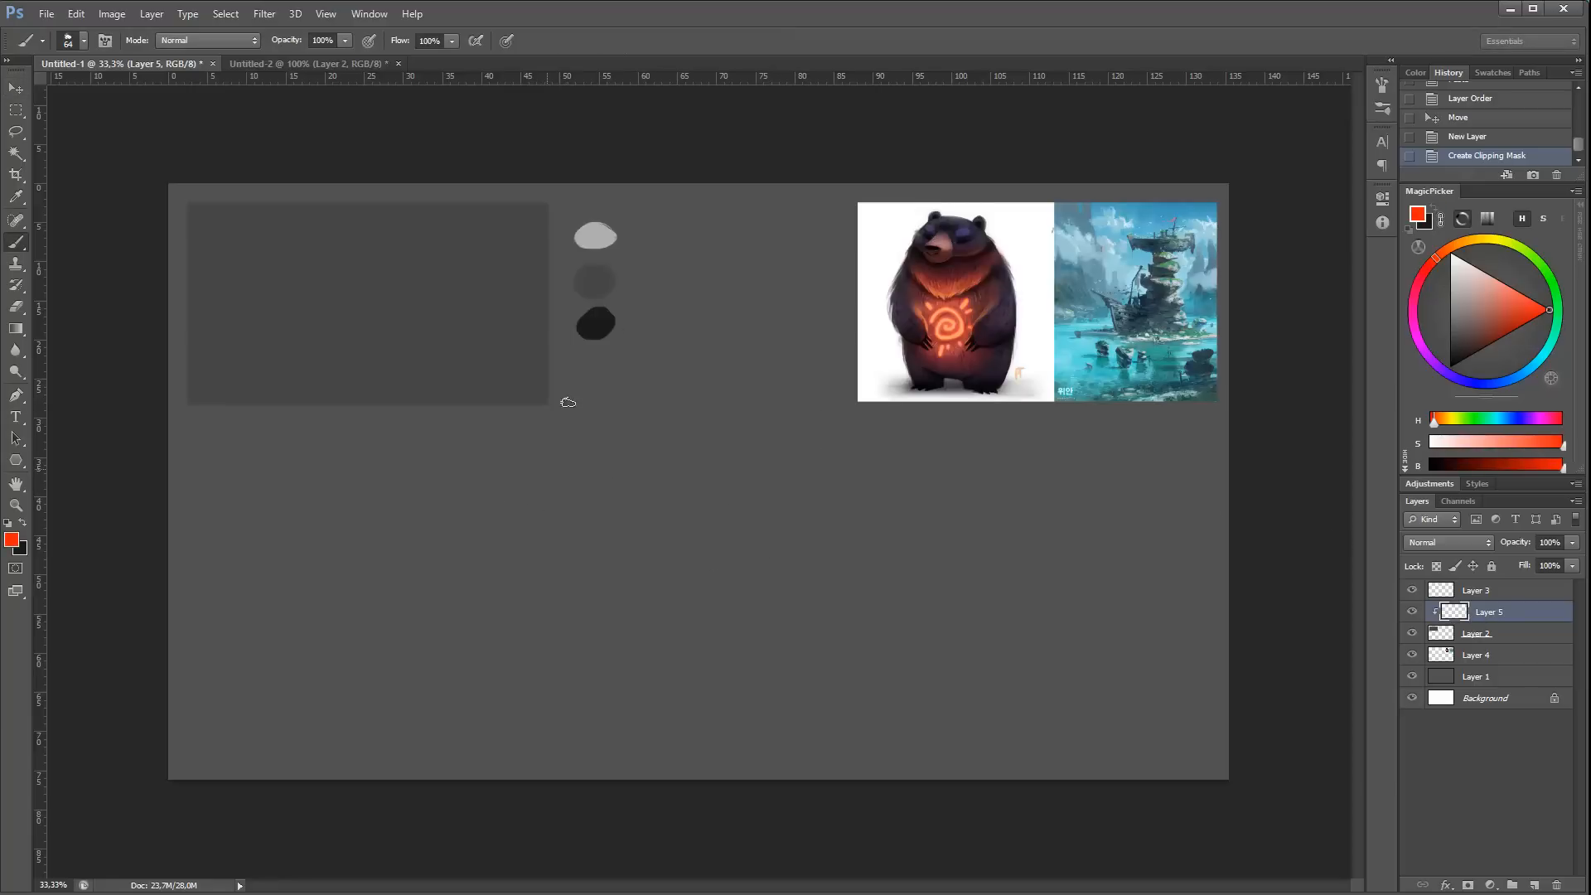
mouse_move(568, 402)
mouse_down()
mouse_move(597, 237)
mouse_move(477, 322)
mouse_move(318, 477)
mouse_move(261, 443)
mouse_move(232, 274)
mouse_move(124, 314)
mouse_up()
key(ctrl+z)
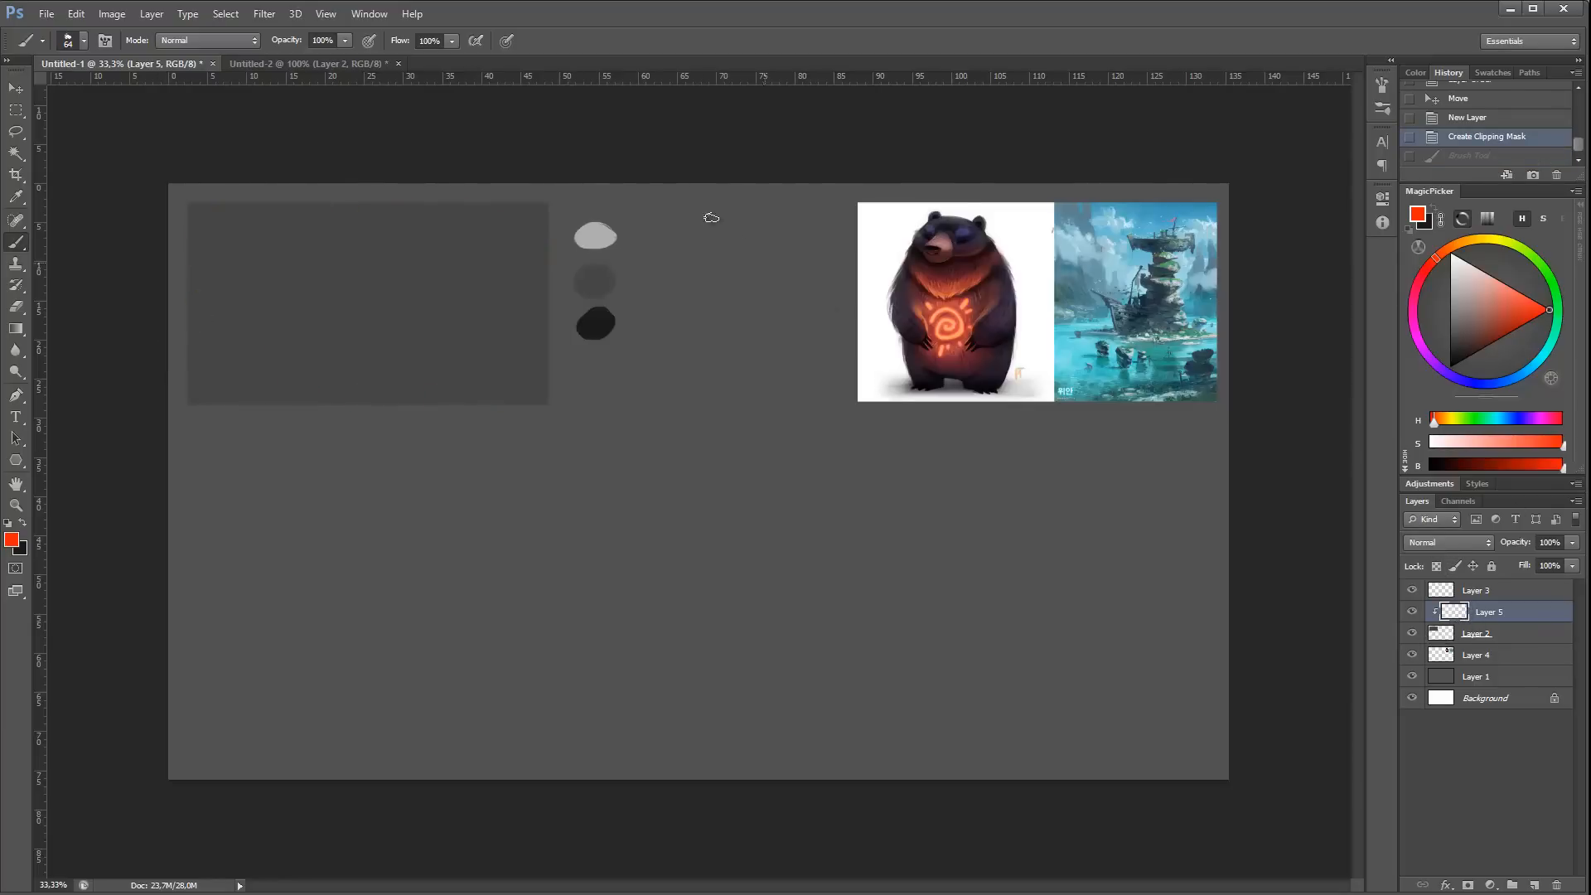
Step: Try a near-black stroke with the brush enlarged to 191 px inside the rectangle and undo it
alt+click(605, 315)
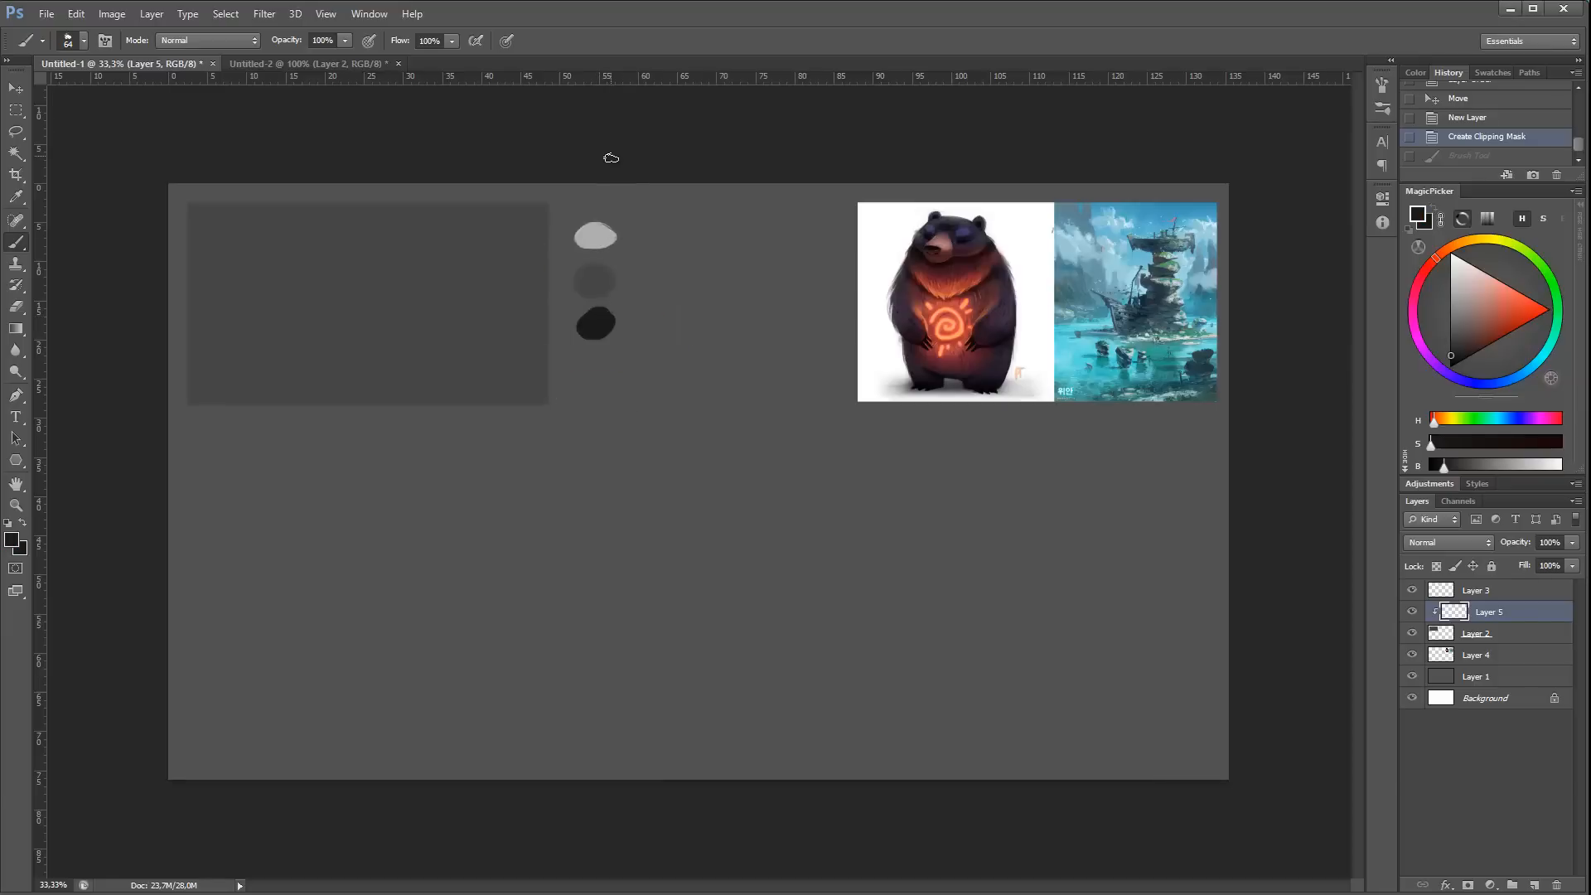
right_click(471, 280)
click(566, 319)
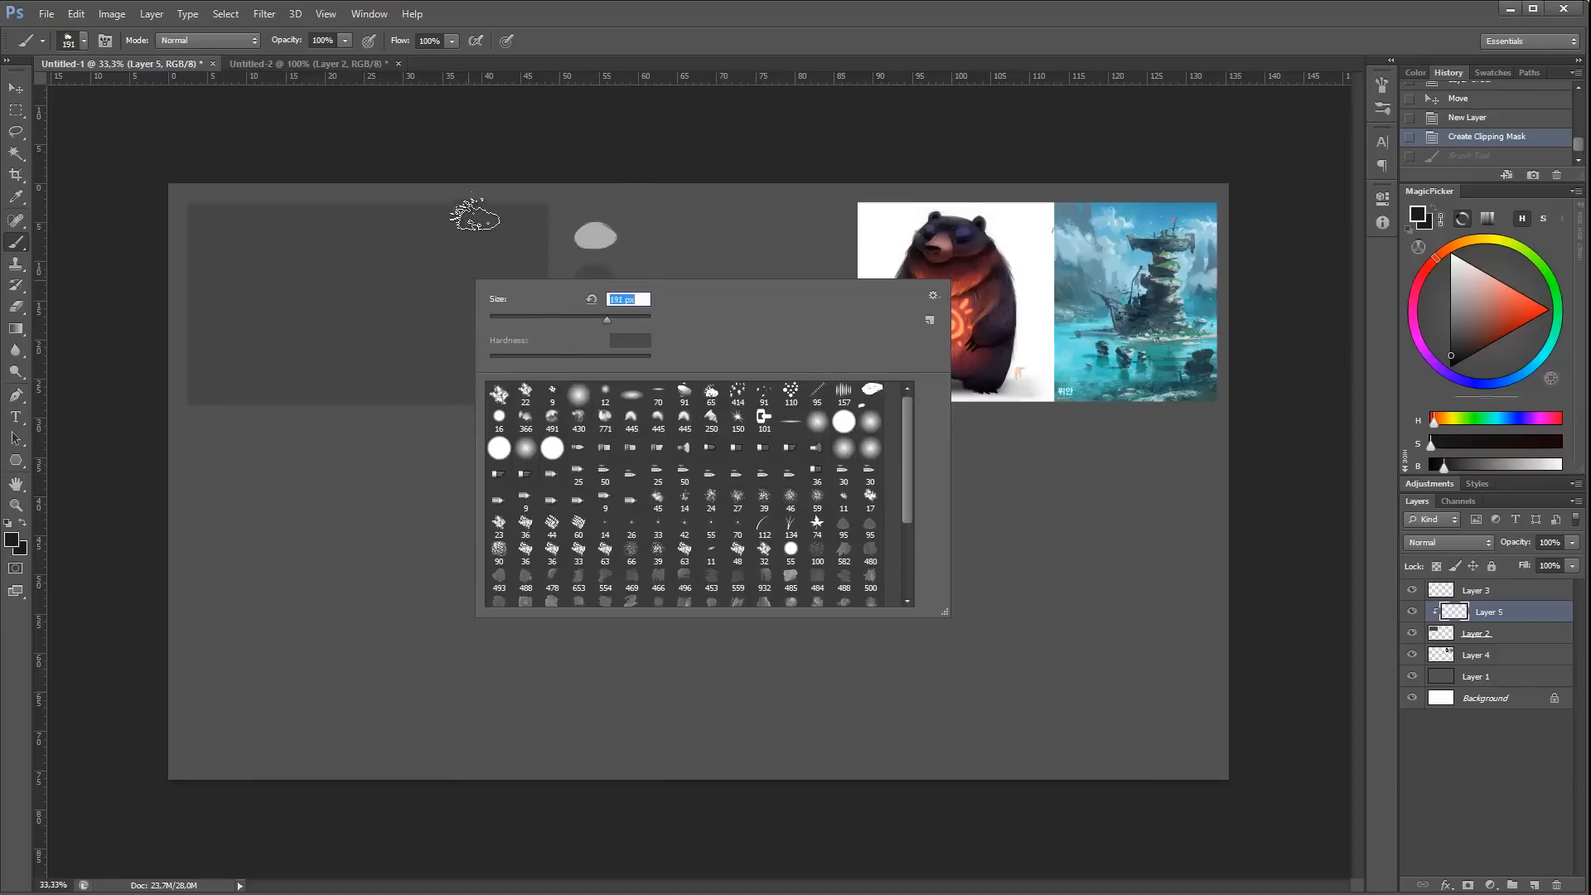
mouse_move(474, 214)
mouse_down()
mouse_move(414, 340)
mouse_move(462, 323)
mouse_move(391, 305)
mouse_move(348, 402)
mouse_up()
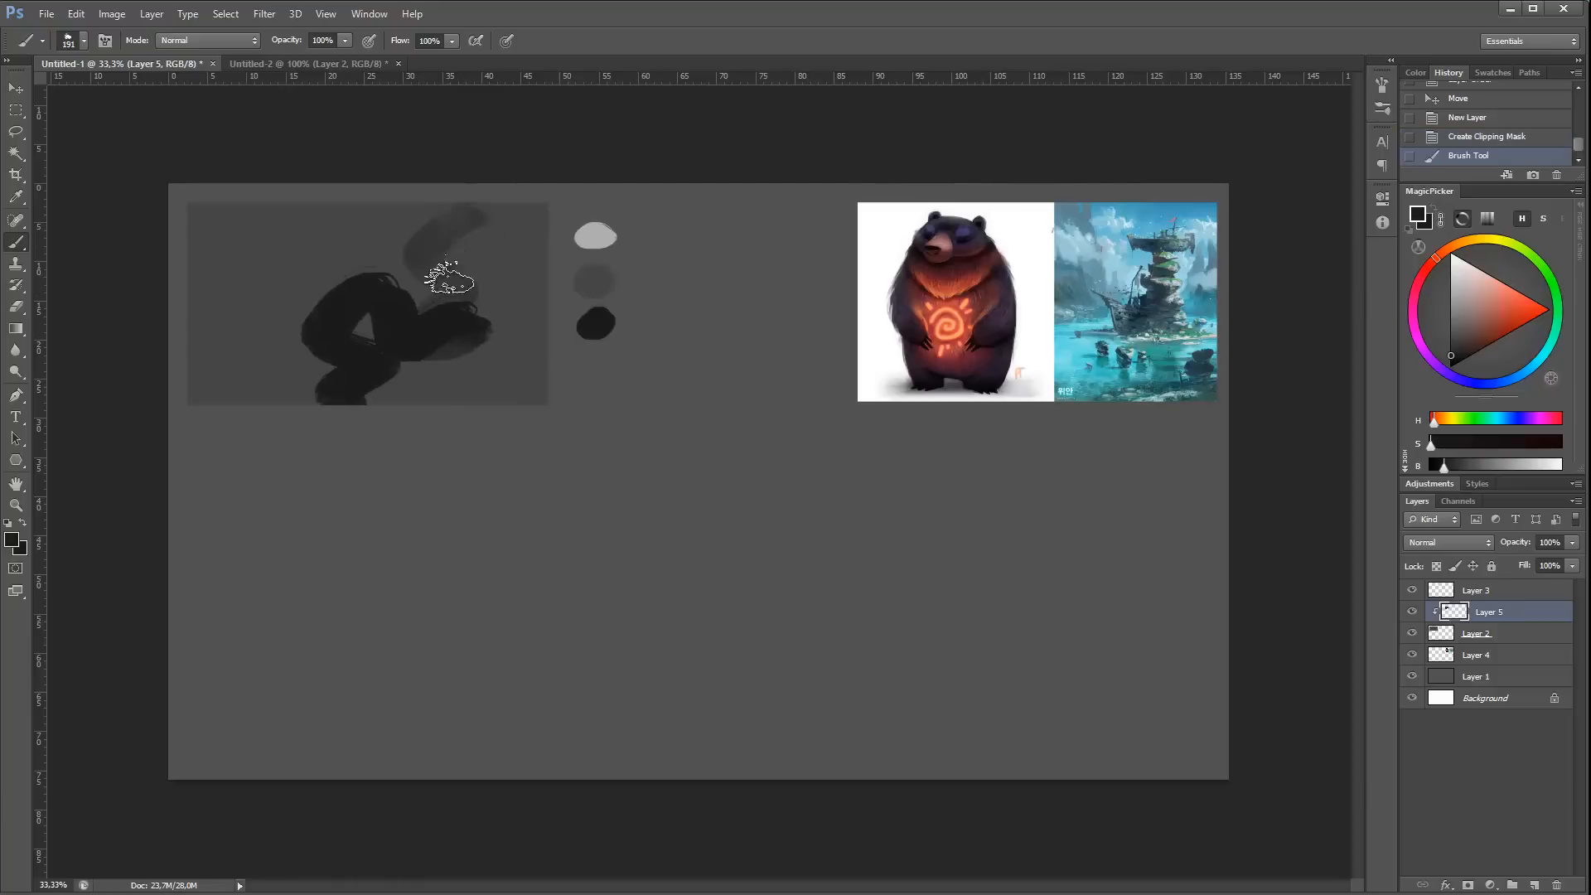
key(ctrl+z)
Step: Switch to the 22 px brush preset, enlarge it to 83 px, and undo the zigzag test stroke
right_click(445, 291)
click(501, 400)
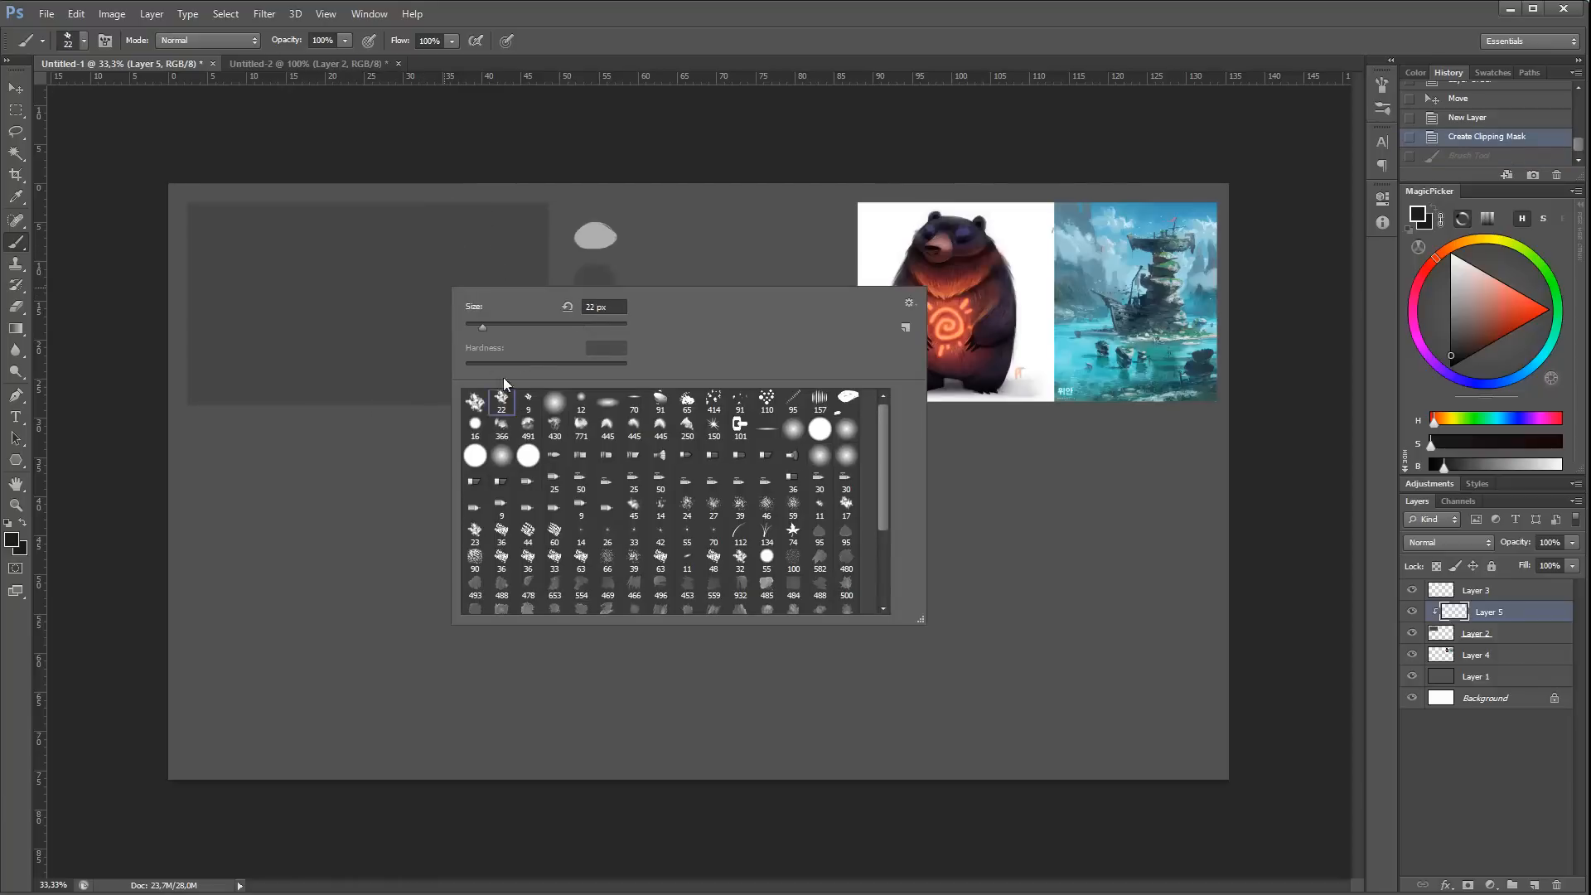
right_click(437, 199)
drag(479, 233, 502, 232)
mouse_move(421, 229)
mouse_down()
mouse_move(401, 260)
mouse_move(396, 411)
mouse_move(528, 305)
mouse_up()
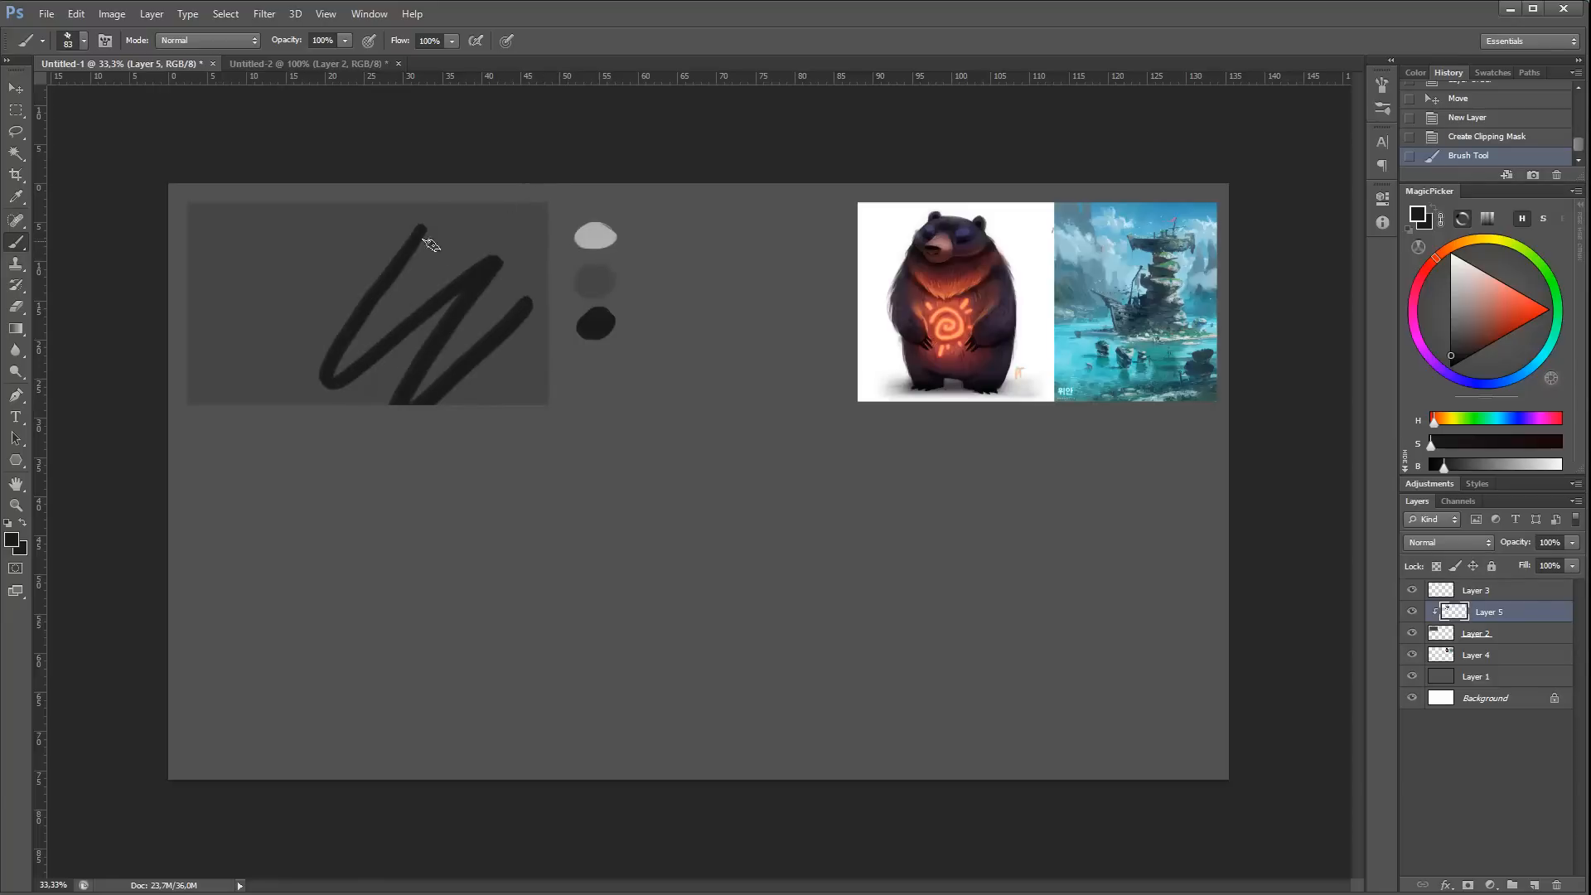
key(ctrl+z)
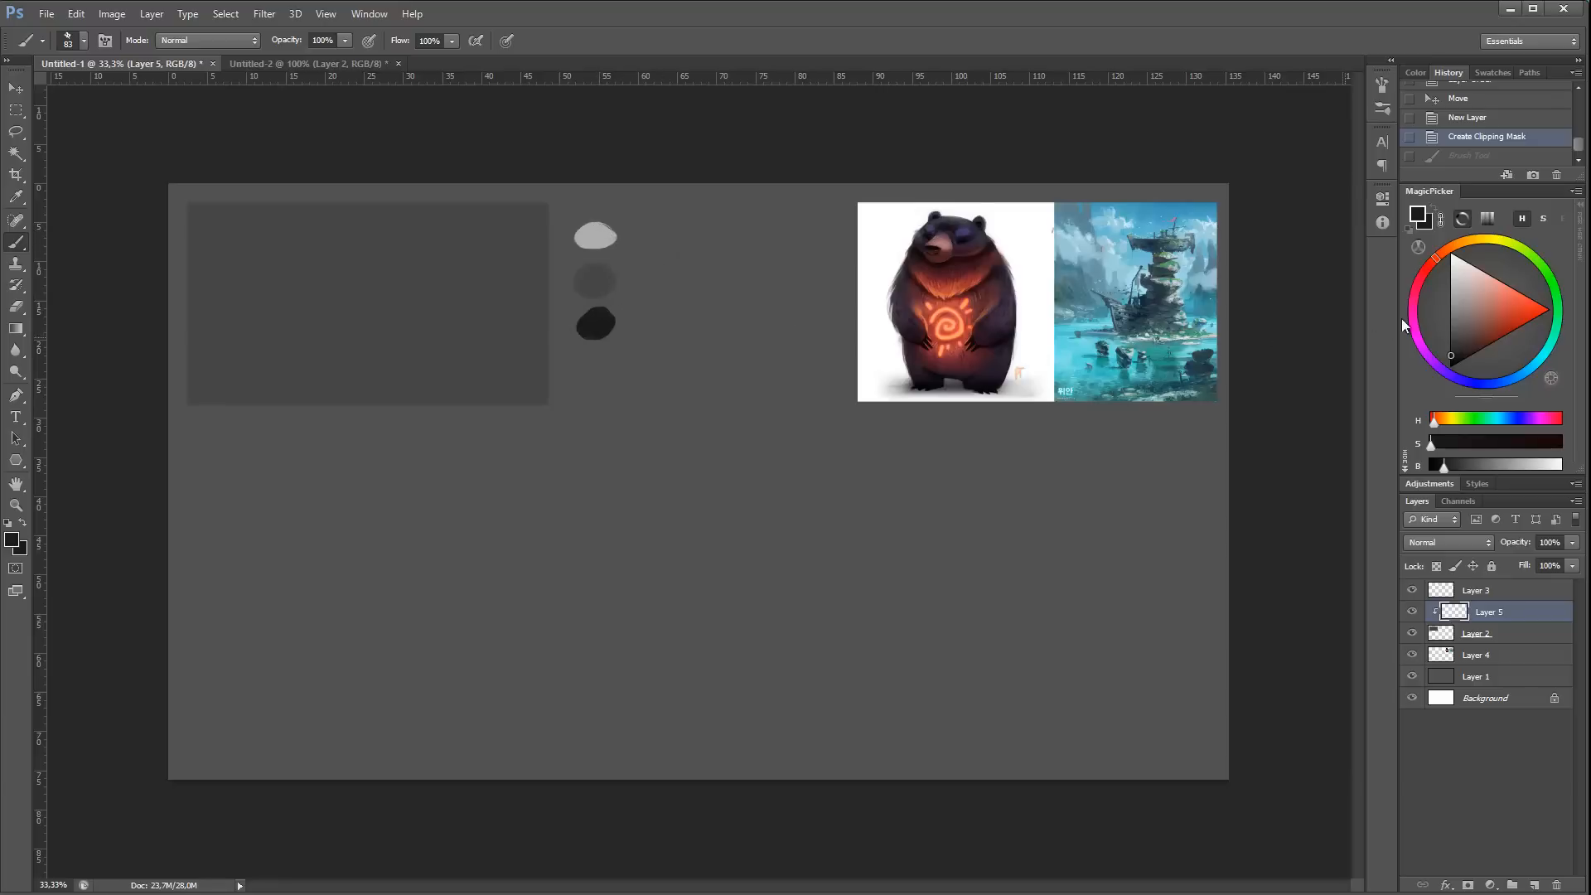
Step: Add an unclipped layer above the clipped one, try a white and a black dab near the canvas's lower edge, and undo both
click(1457, 259)
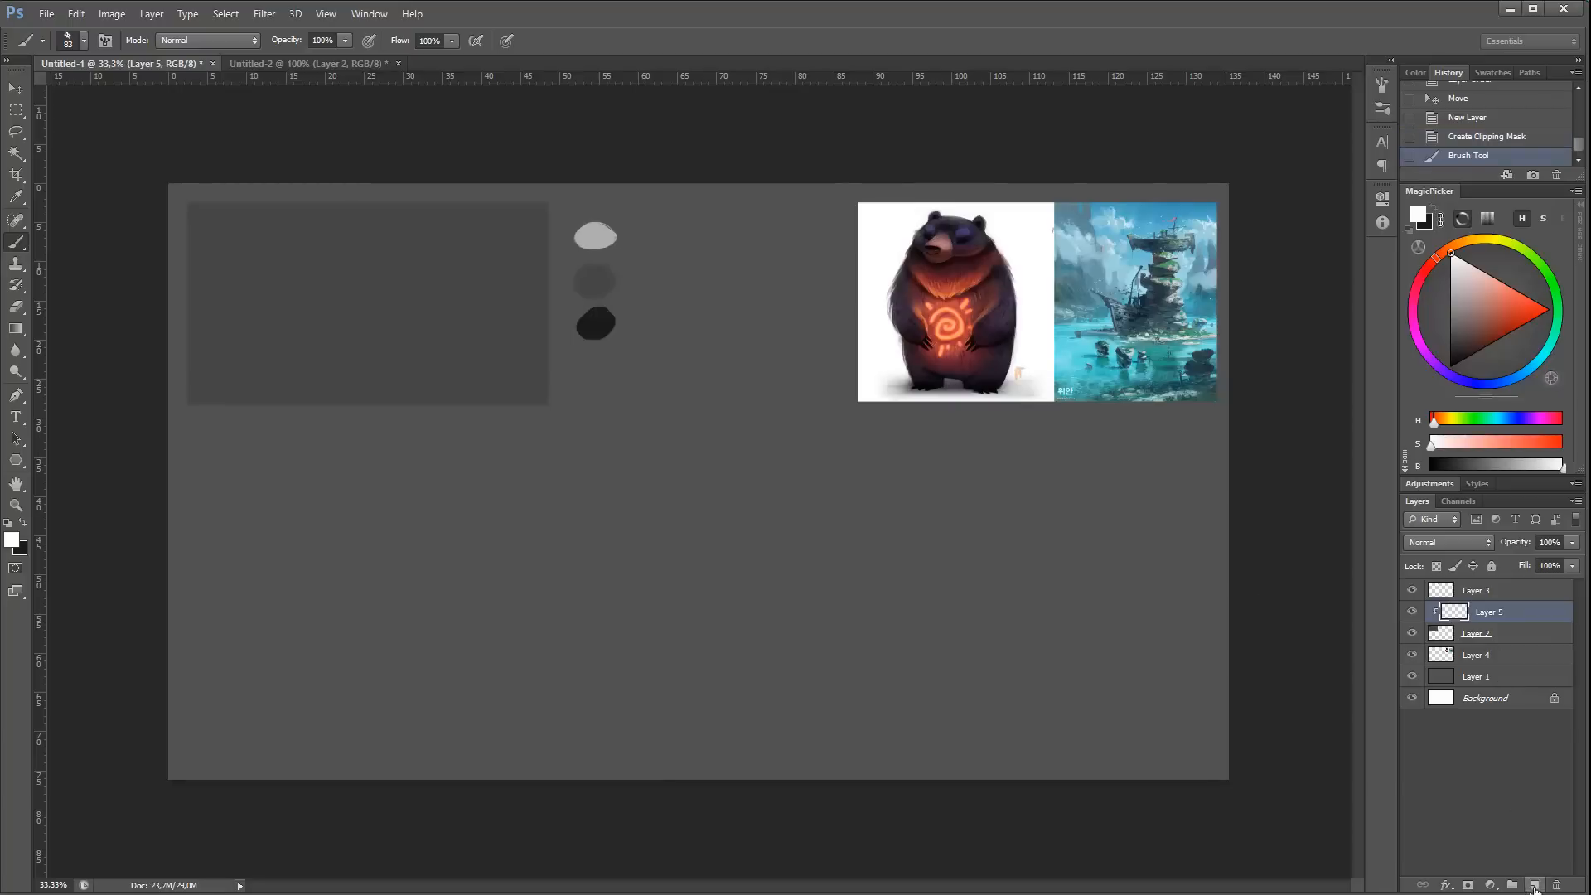
click(1533, 885)
drag(322, 676, 325, 684)
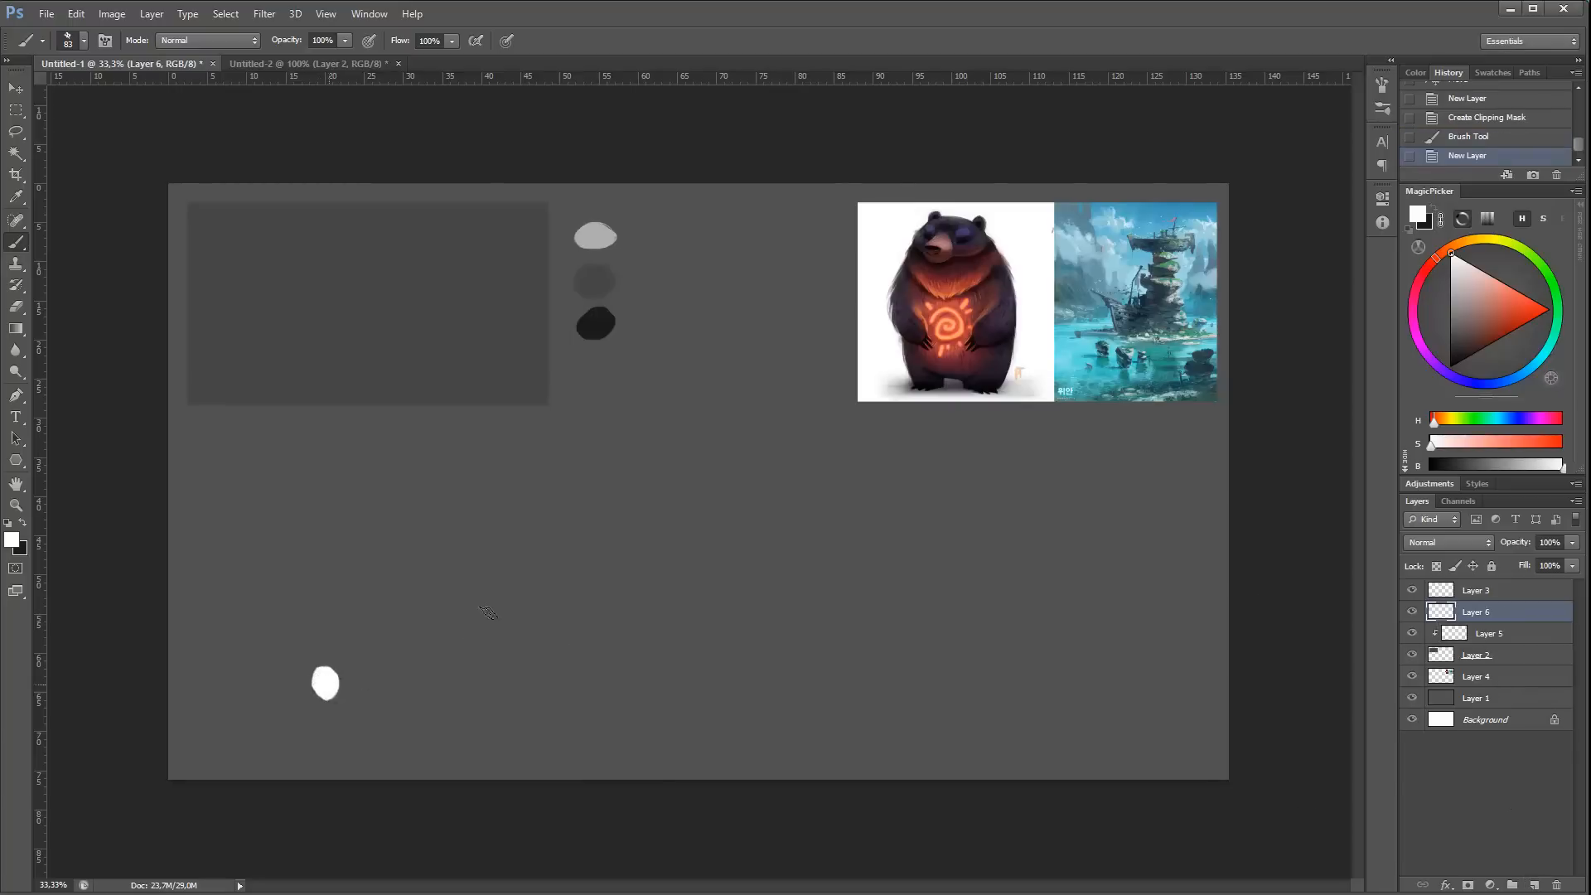
click(1451, 365)
drag(1029, 696, 1032, 704)
key(ctrl+alt+z)
key(ctrl+alt+z)
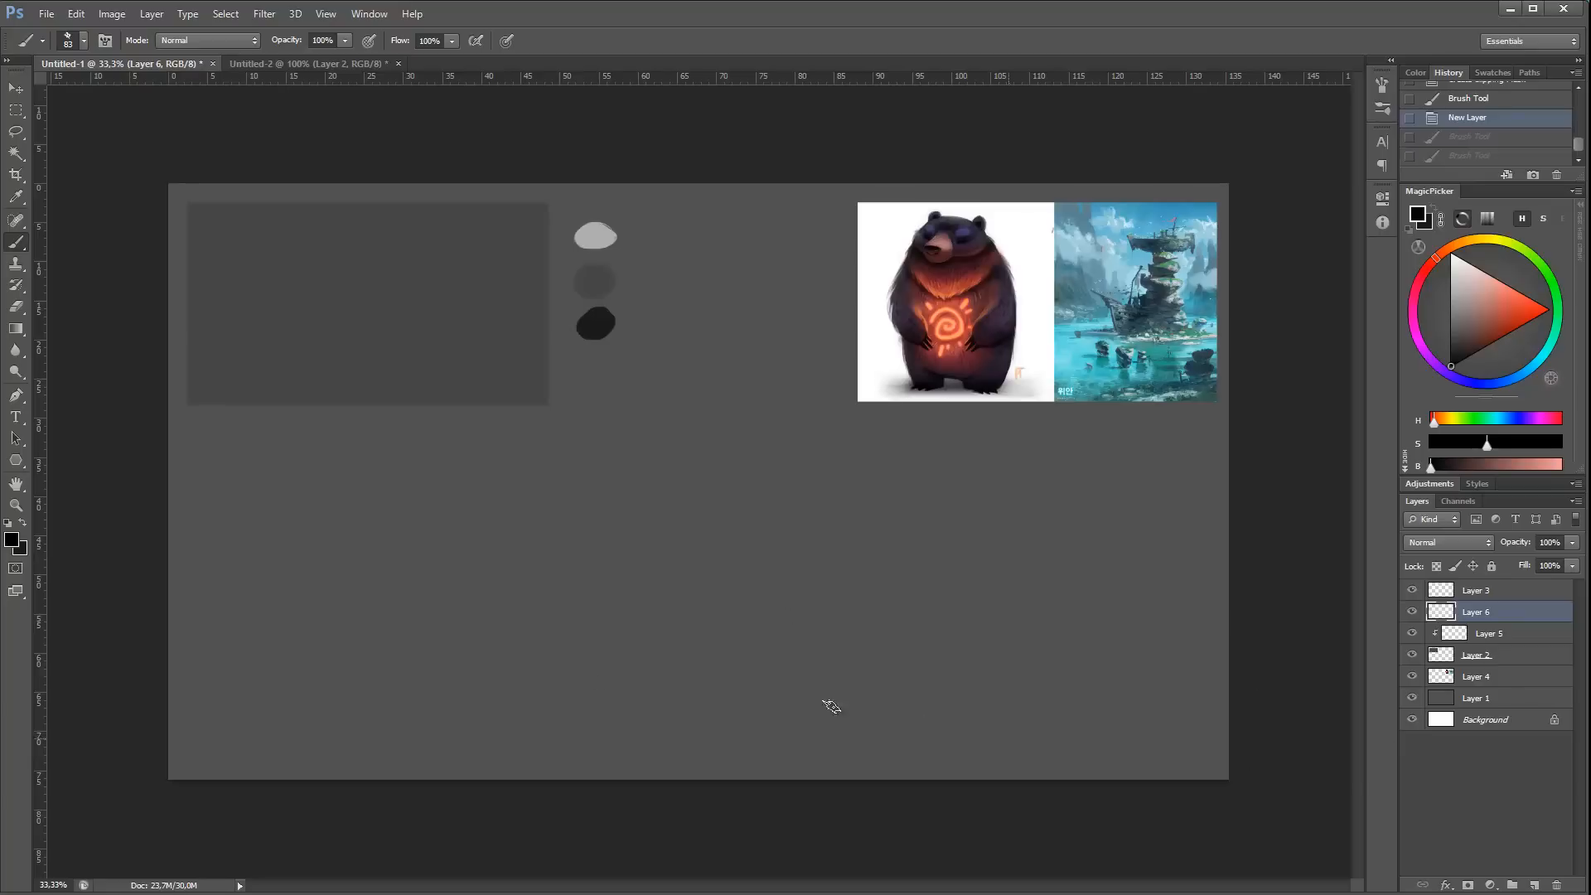
key(m)
drag(272, 684, 1280, 721)
key(ctrl+d)
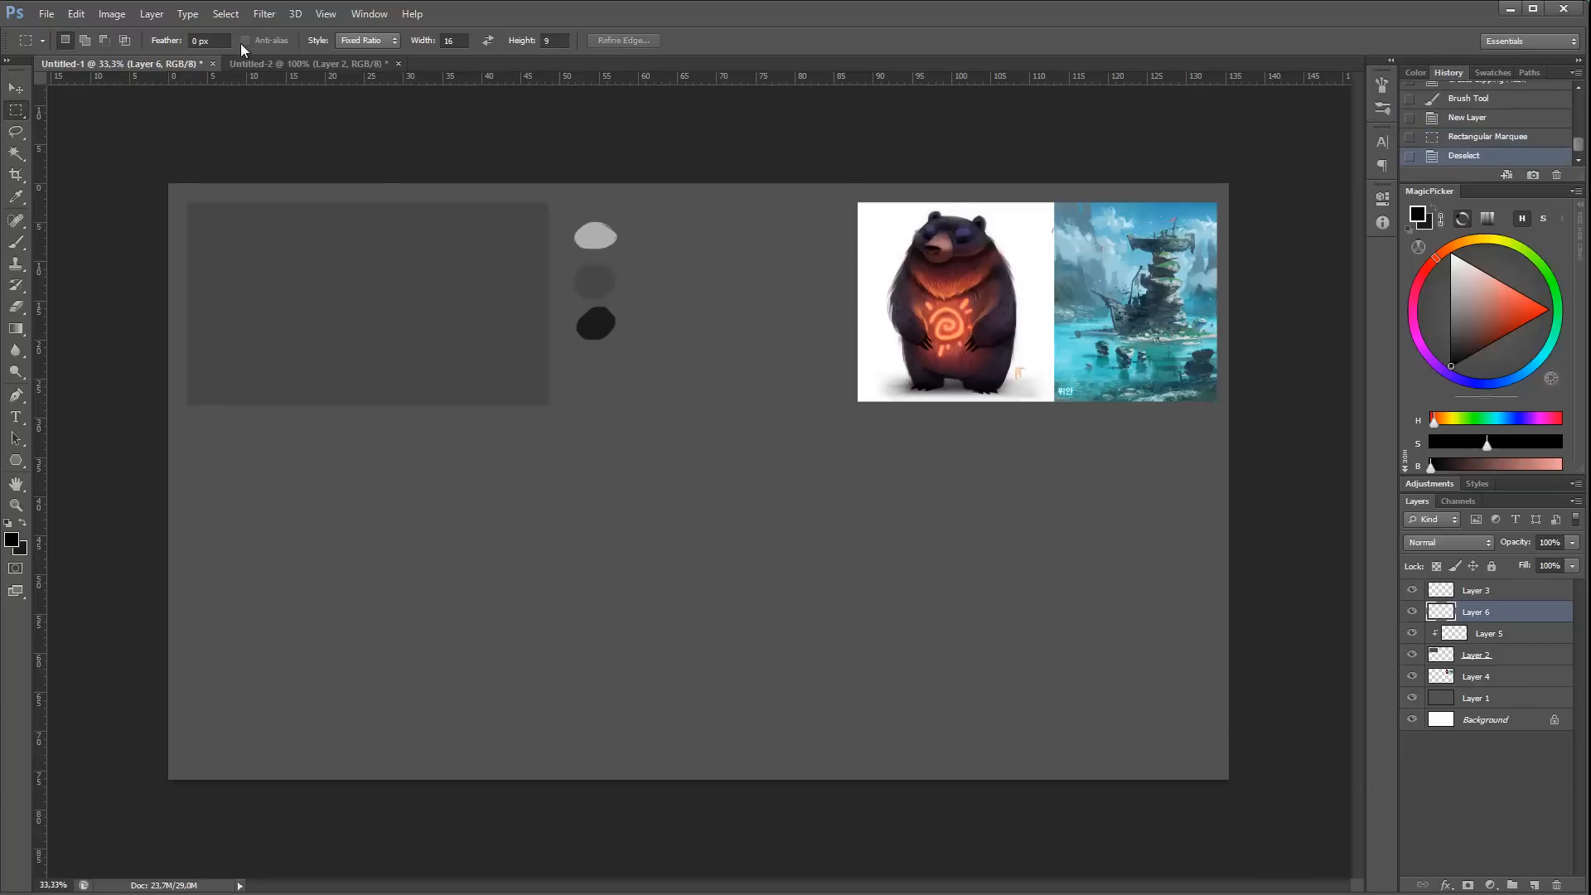
Step: Select a wide strip along the canvas's lower edge with the marquee style set to Normal and fill it with a white-to-black gradient
click(364, 43)
click(363, 57)
drag(201, 716, 1190, 757)
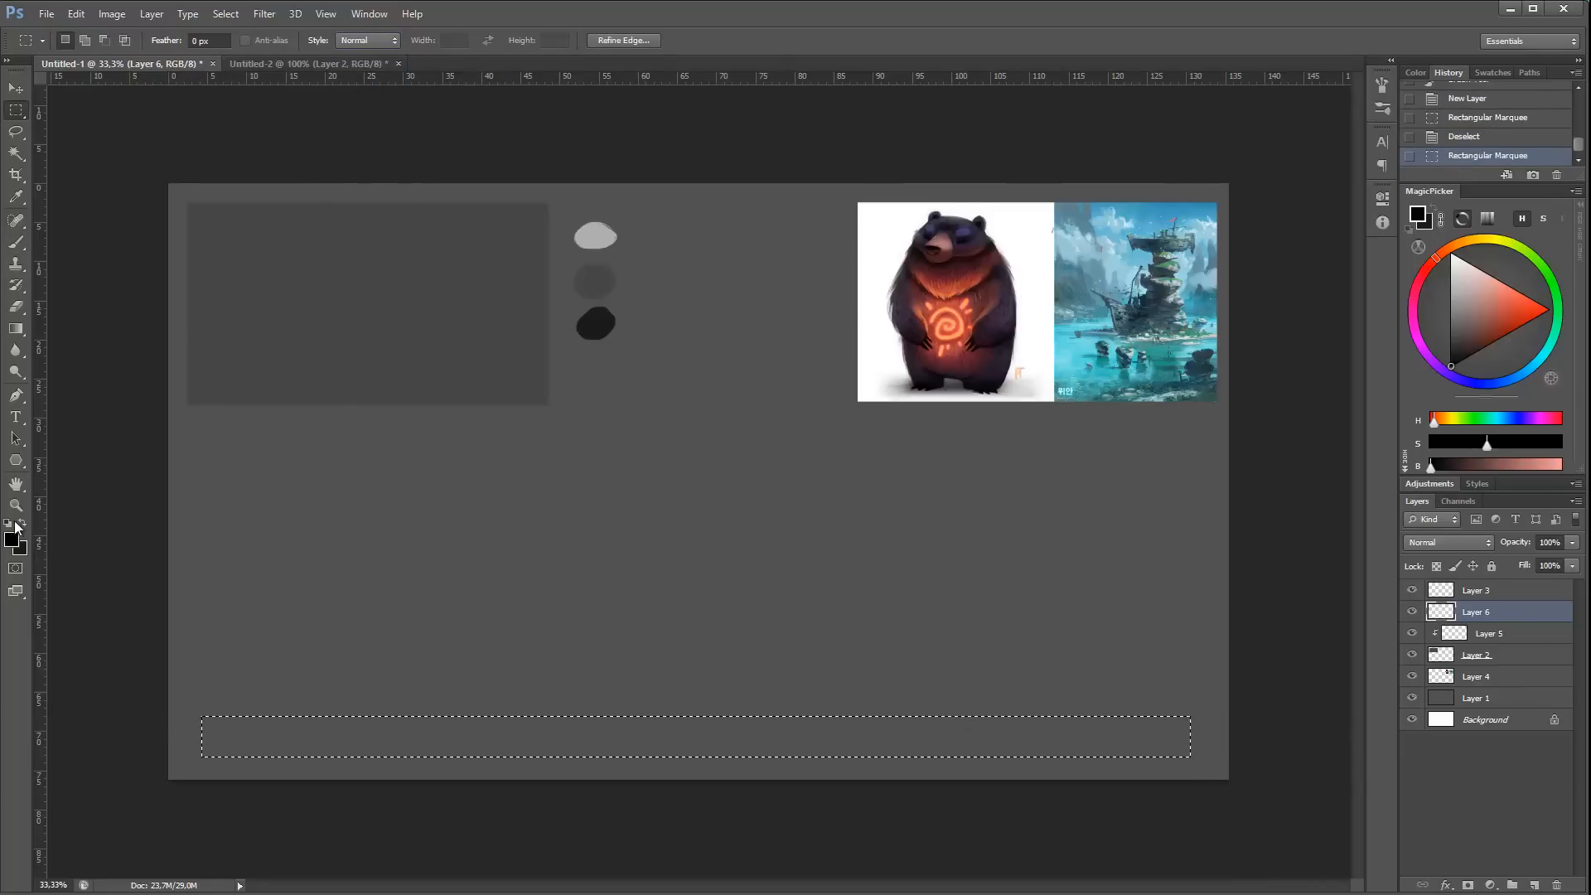
click(17, 522)
click(22, 521)
click(16, 328)
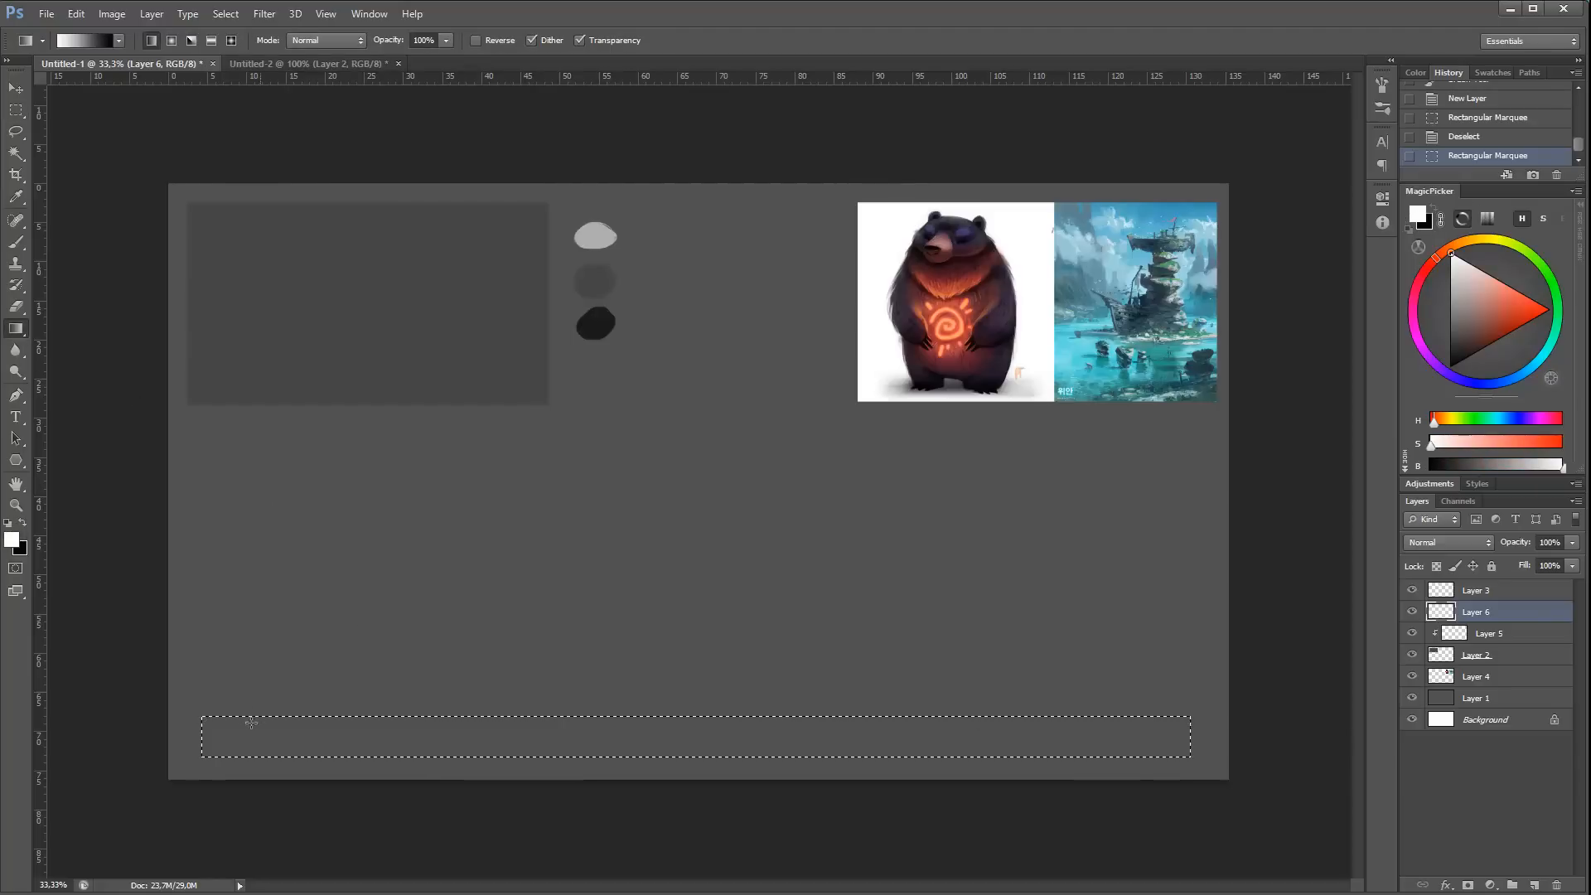
drag(230, 729, 1152, 767)
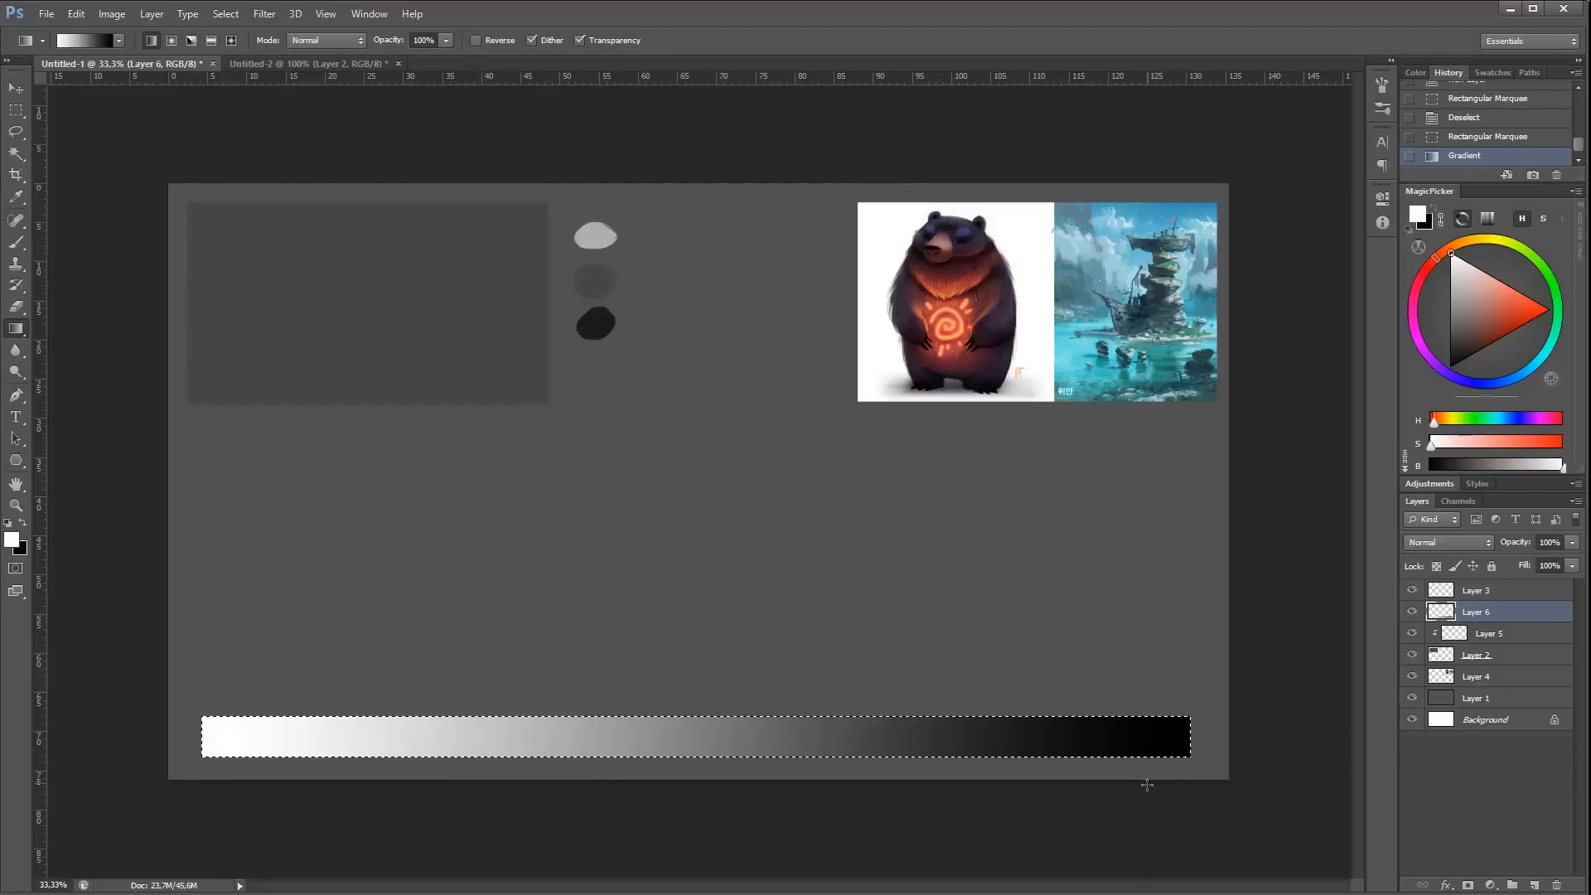
key(ctrl+d)
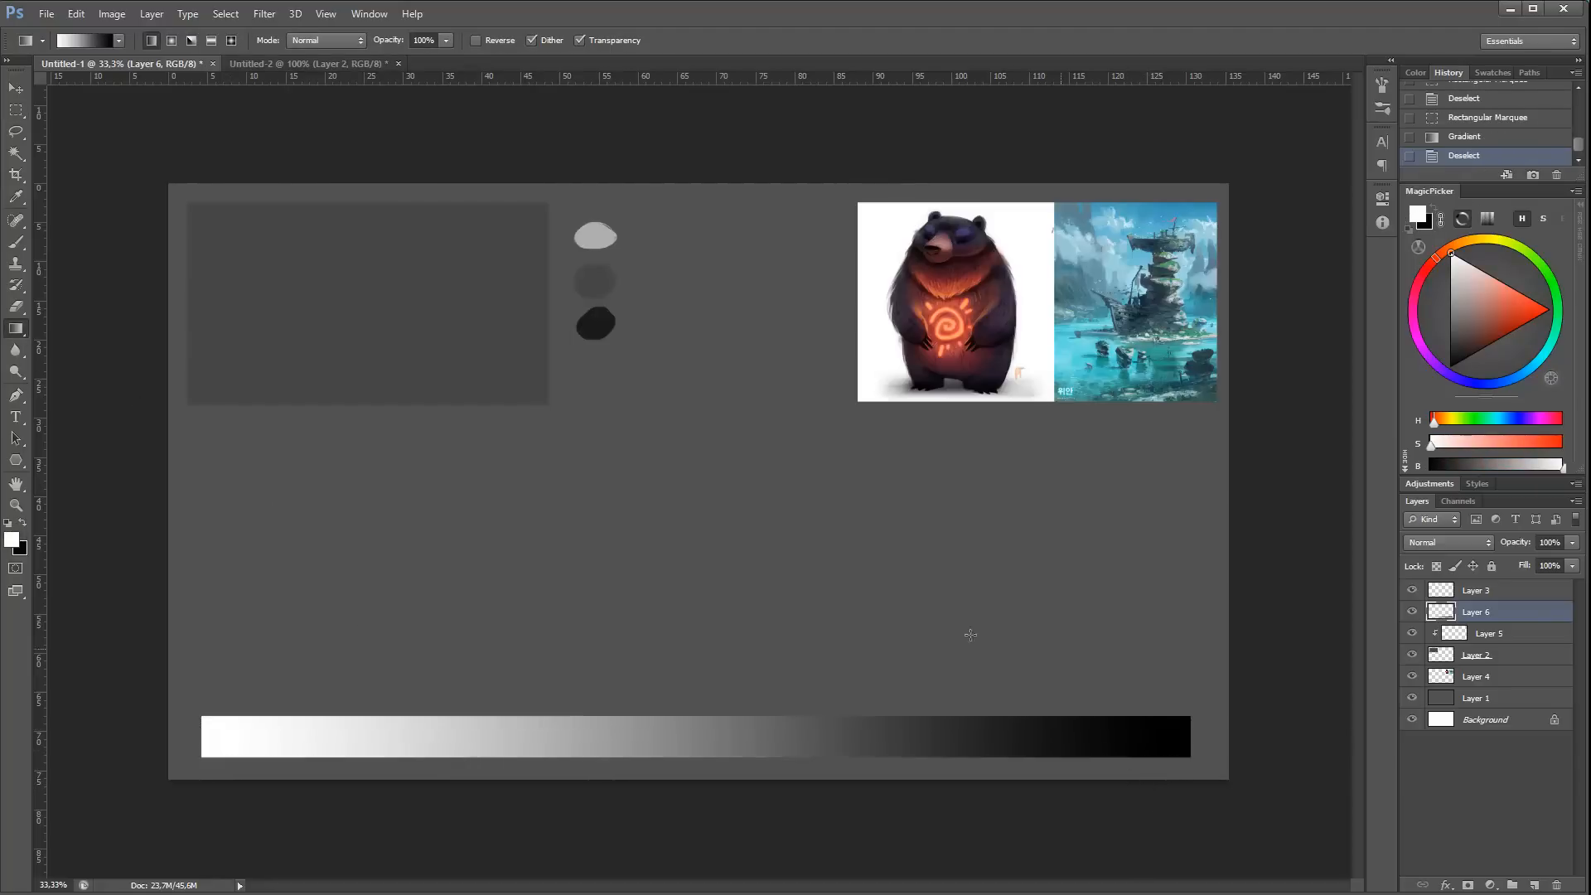
Step: Add a layer above the gradient and dab three bright red markers over its light-grey, mid-dark and near-black areas
click(1533, 886)
key(b)
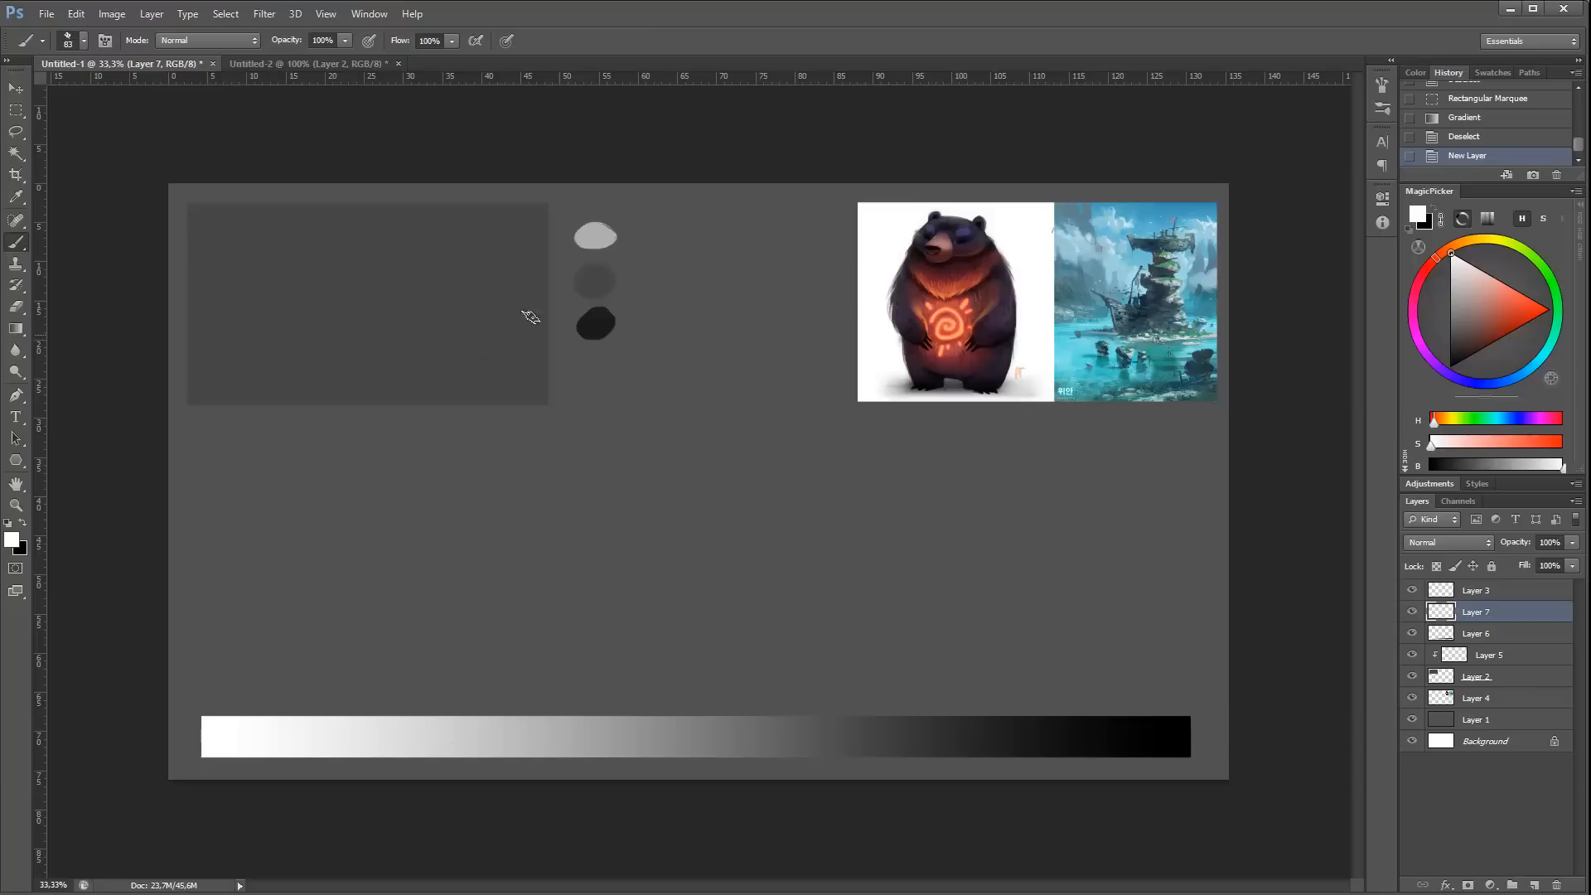
key(x)
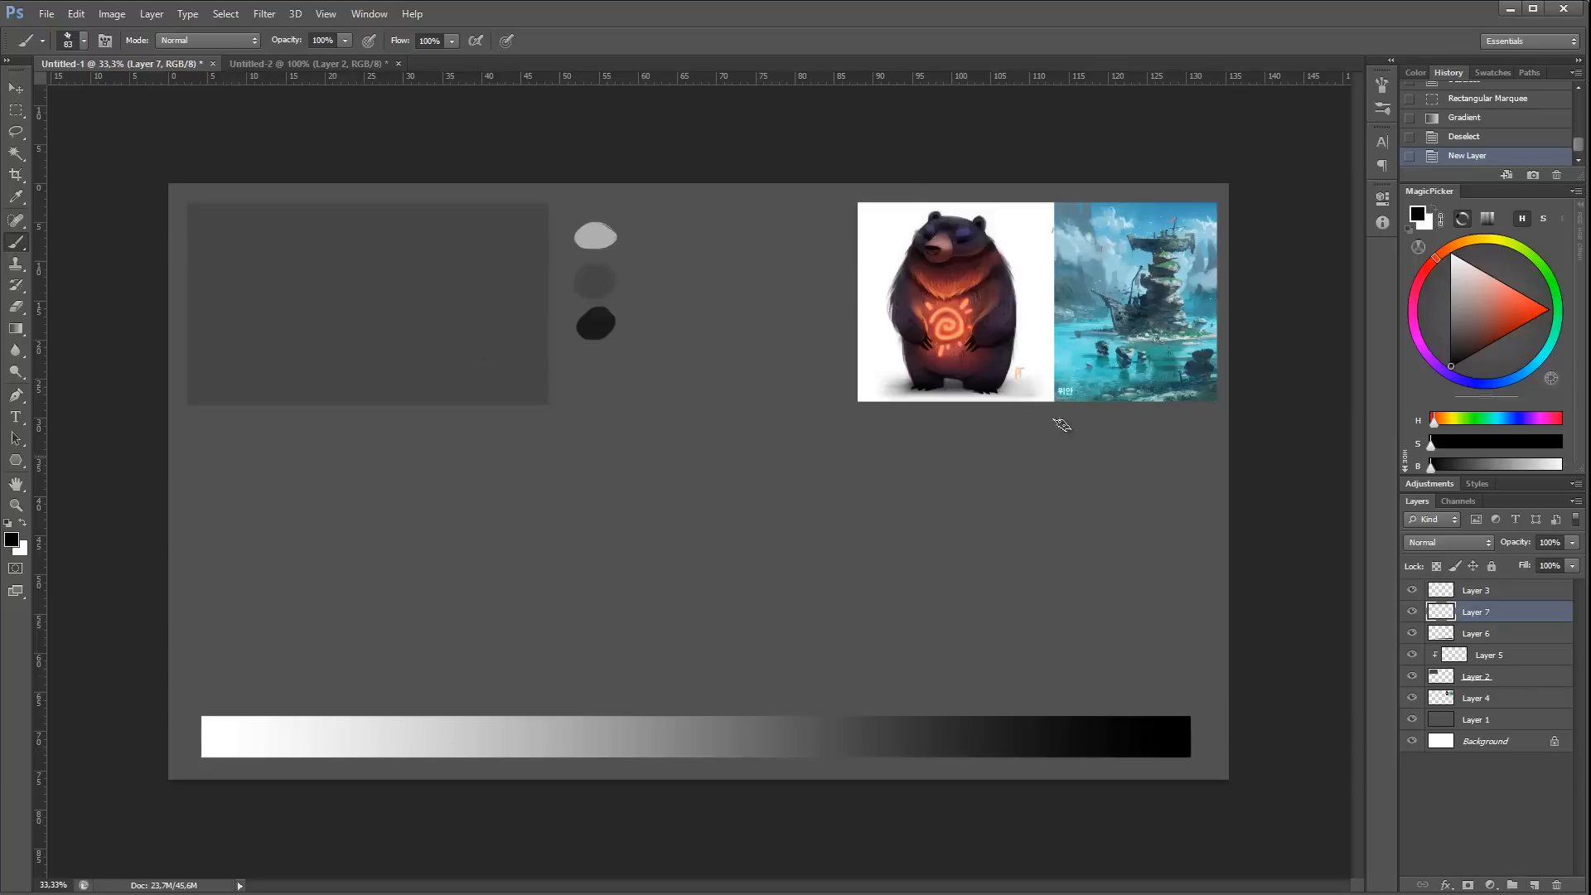
drag(1518, 304, 1544, 312)
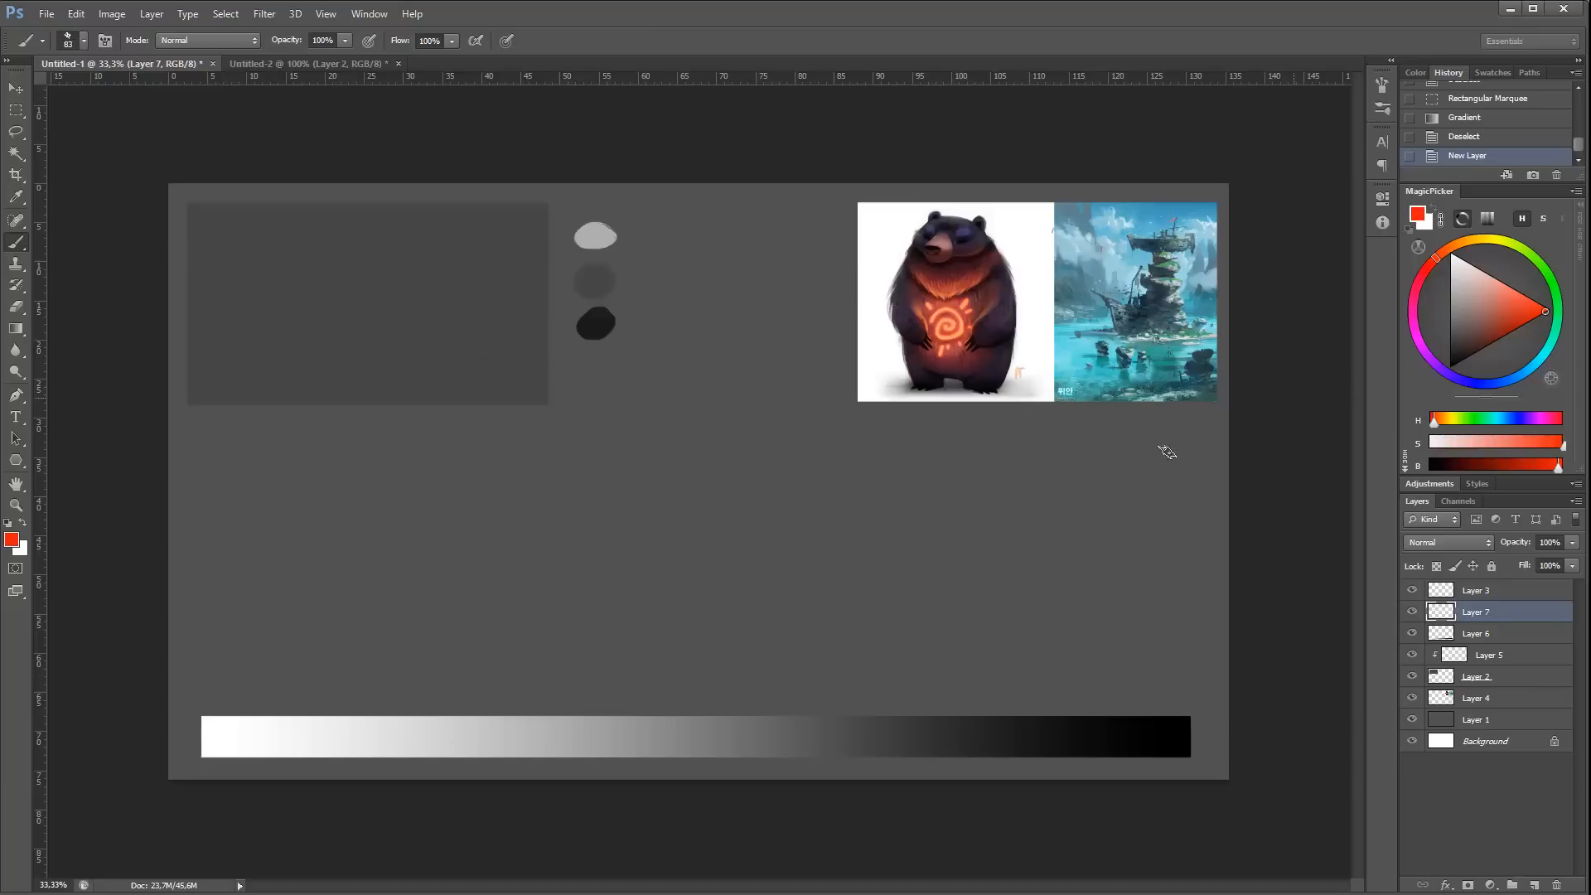
click(618, 697)
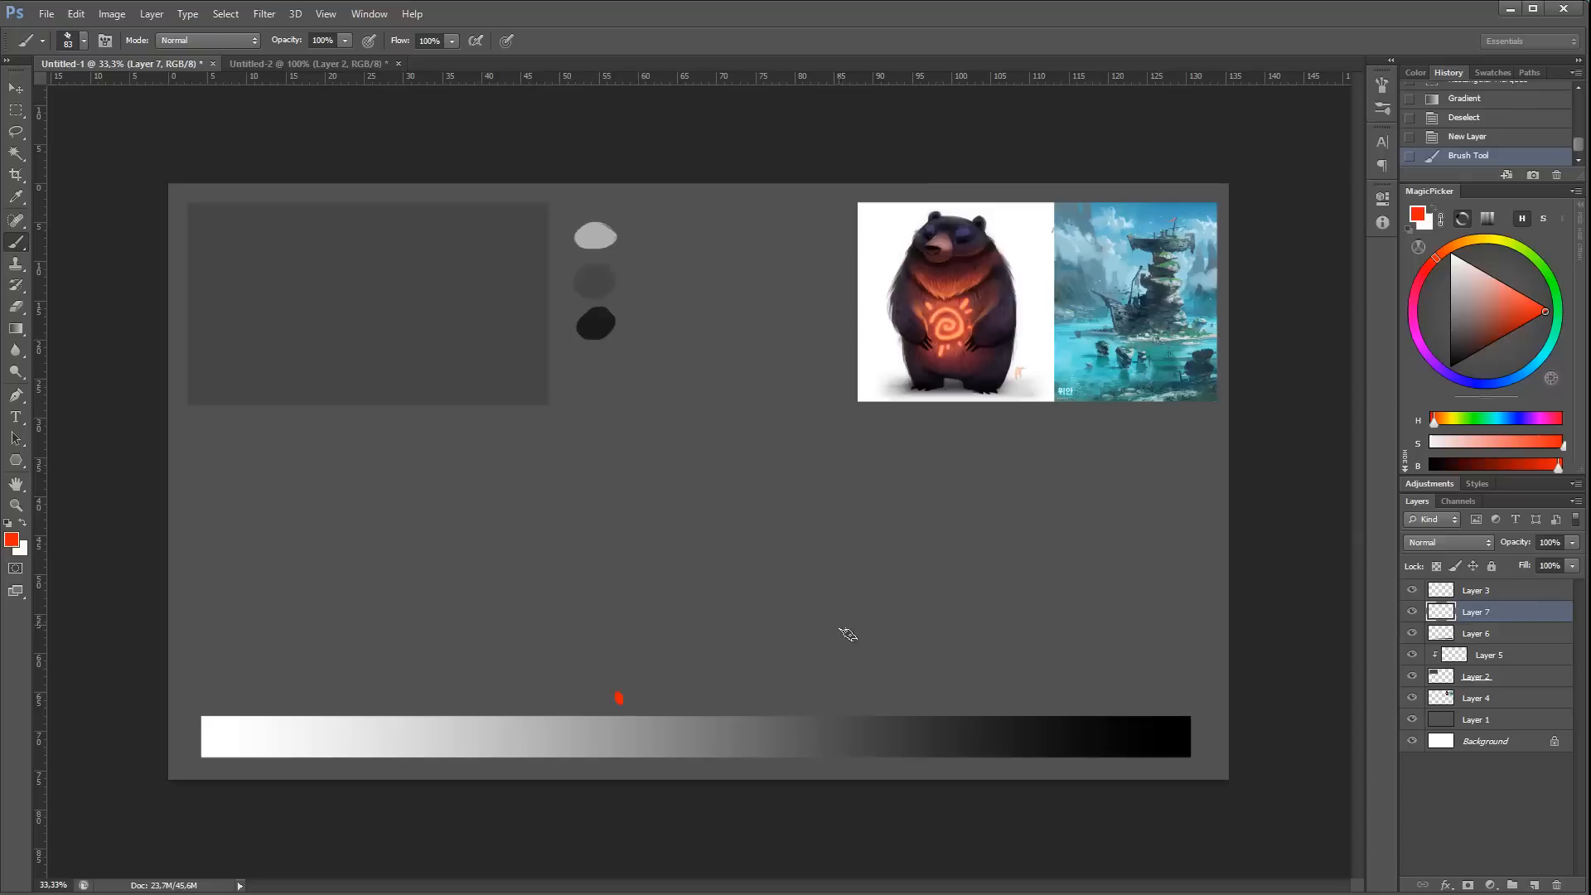
click(855, 697)
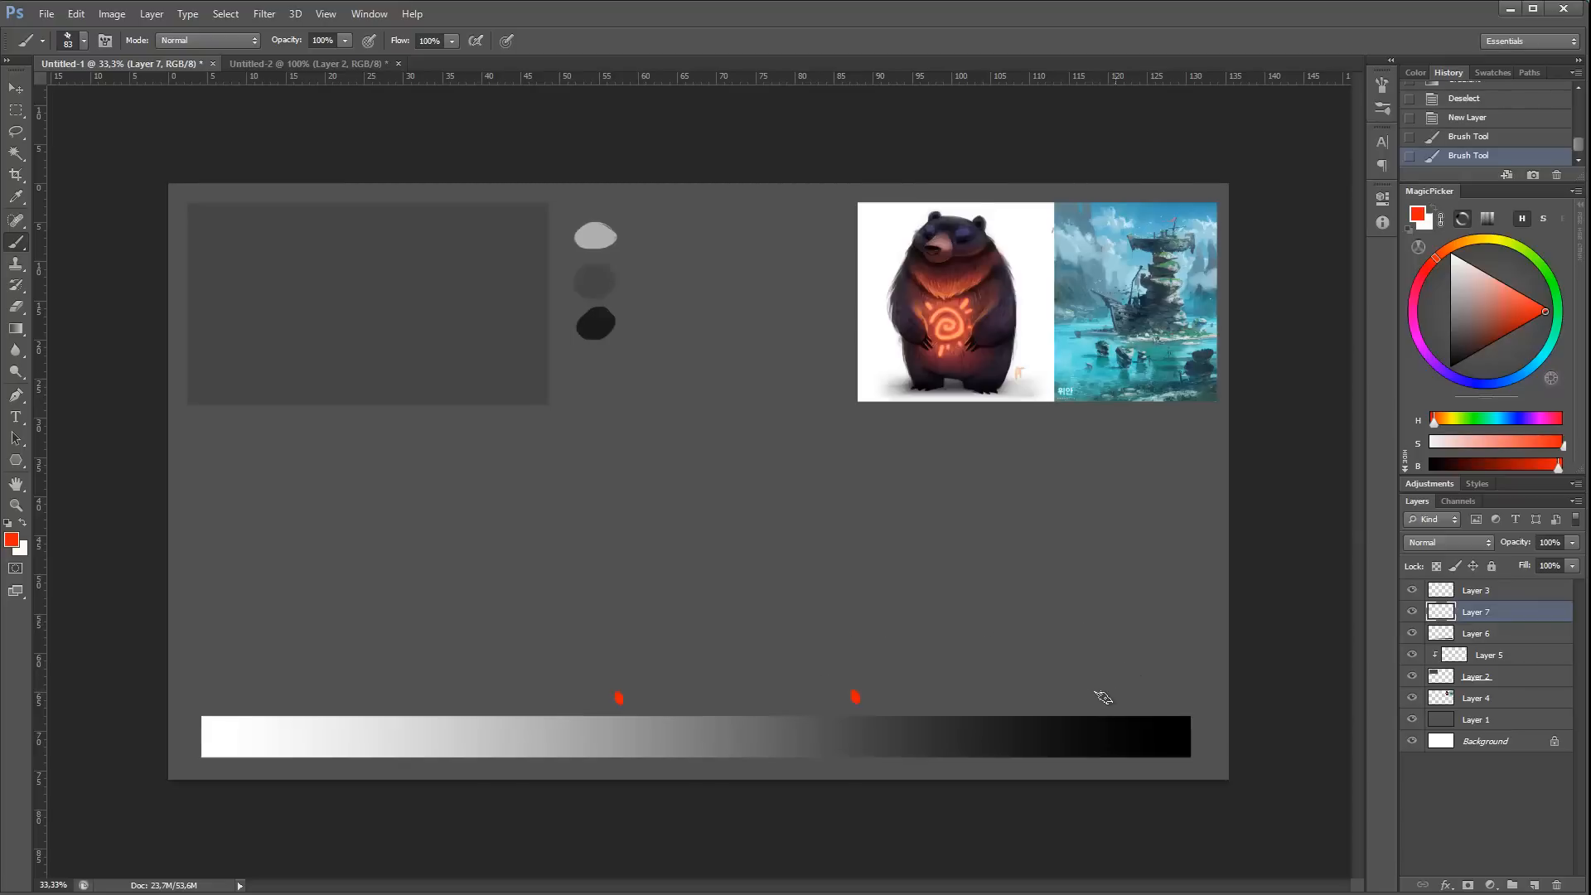
click(1071, 699)
Step: Trim the pure white and pure black ends off the gradient strip on its own layer
key(m)
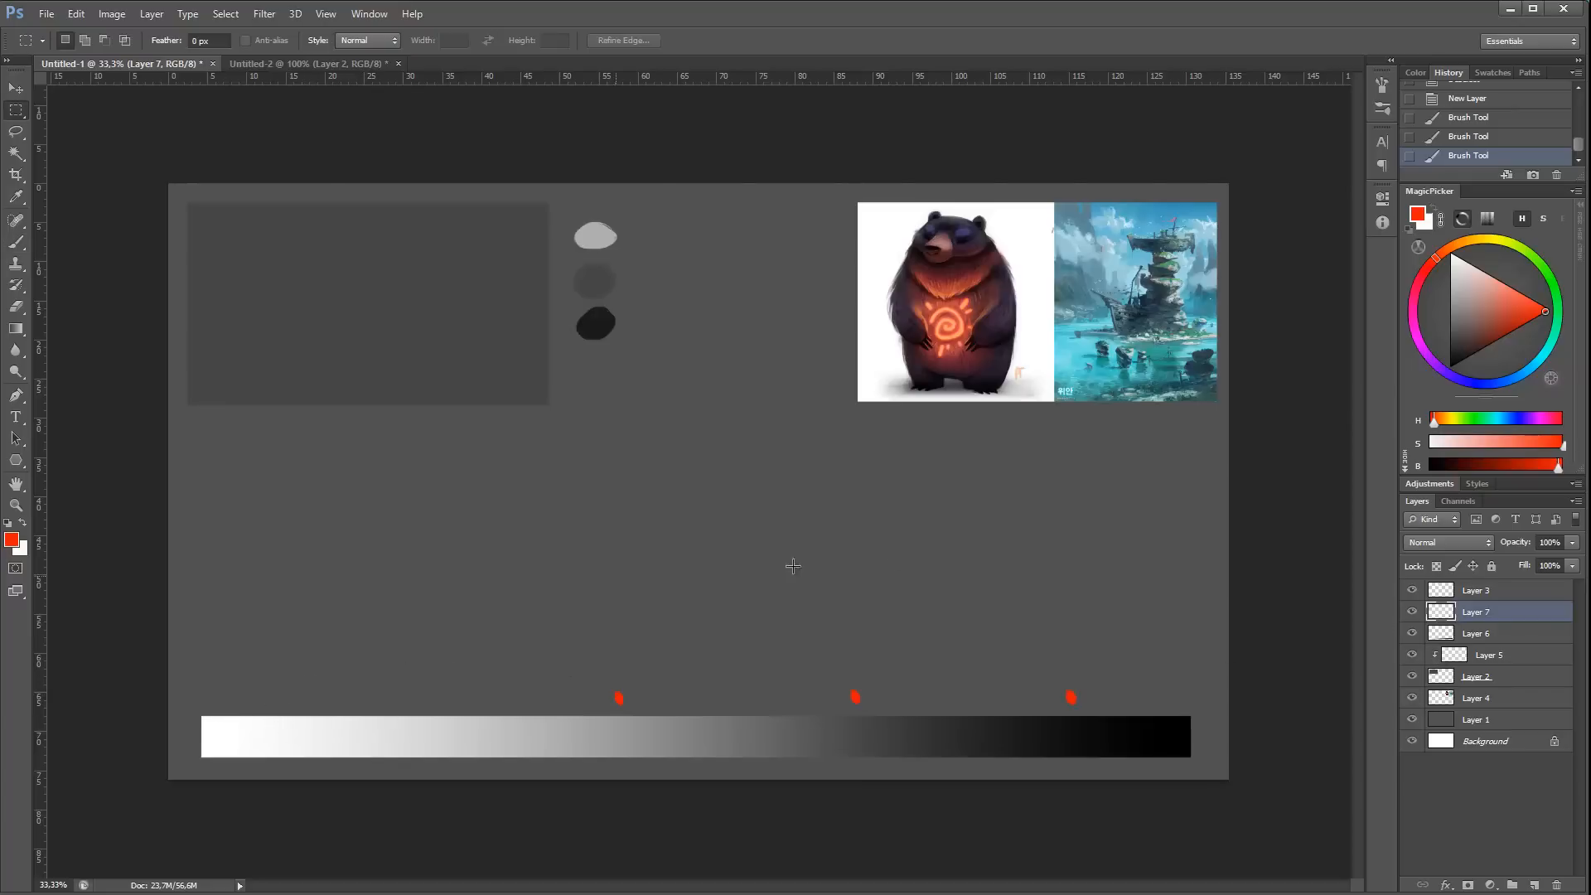
click(1422, 636)
drag(372, 671, 175, 780)
drag(321, 740, 309, 738)
key(Delete)
key(ctrl+d)
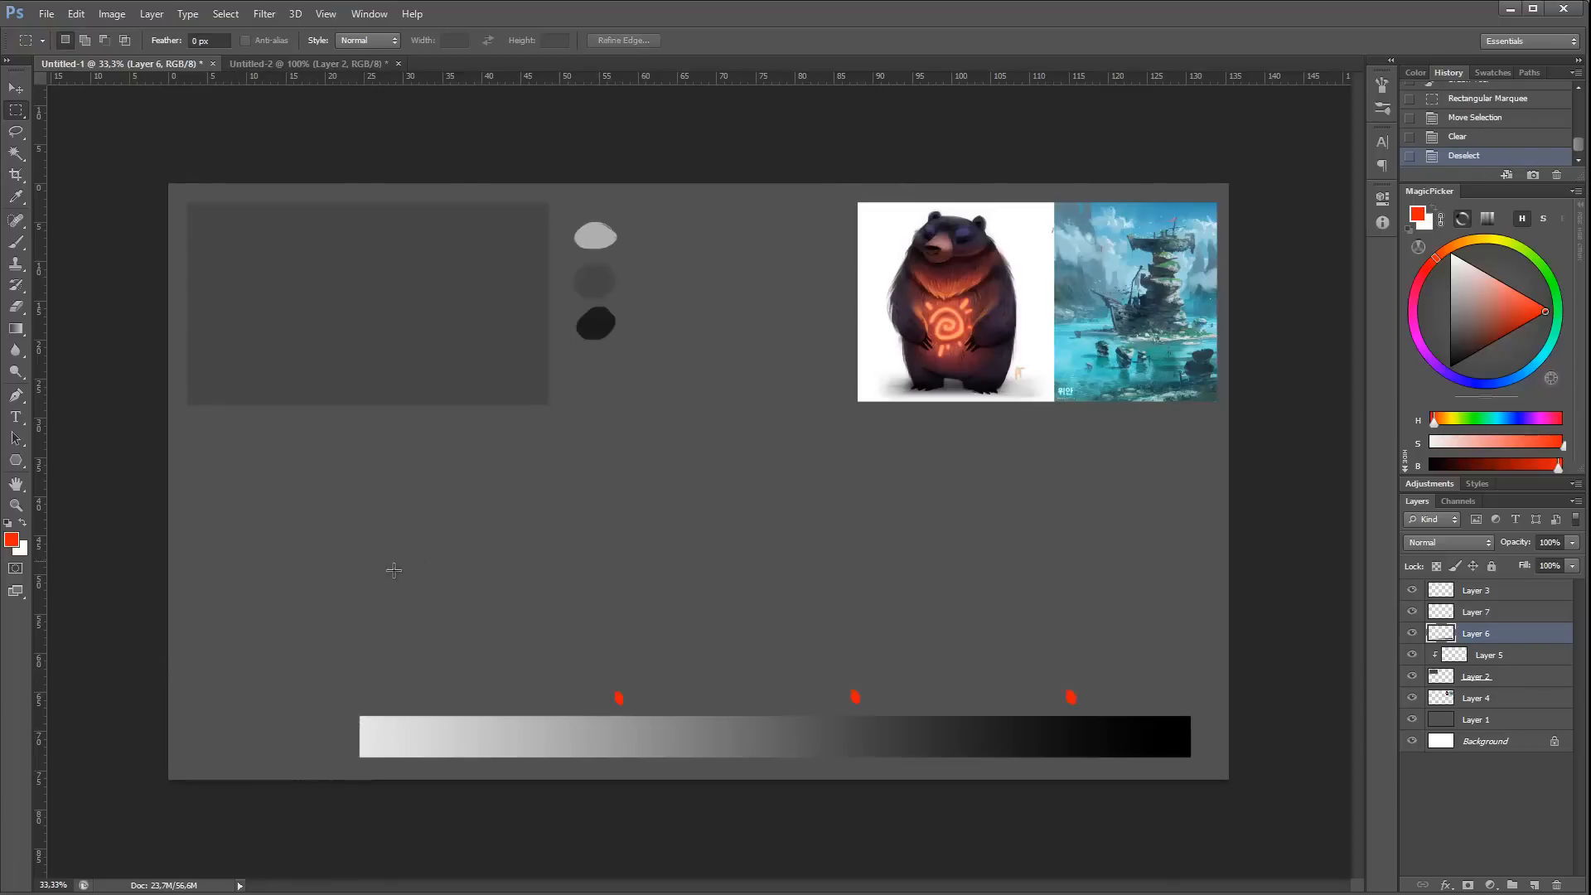
drag(1218, 674, 1109, 779)
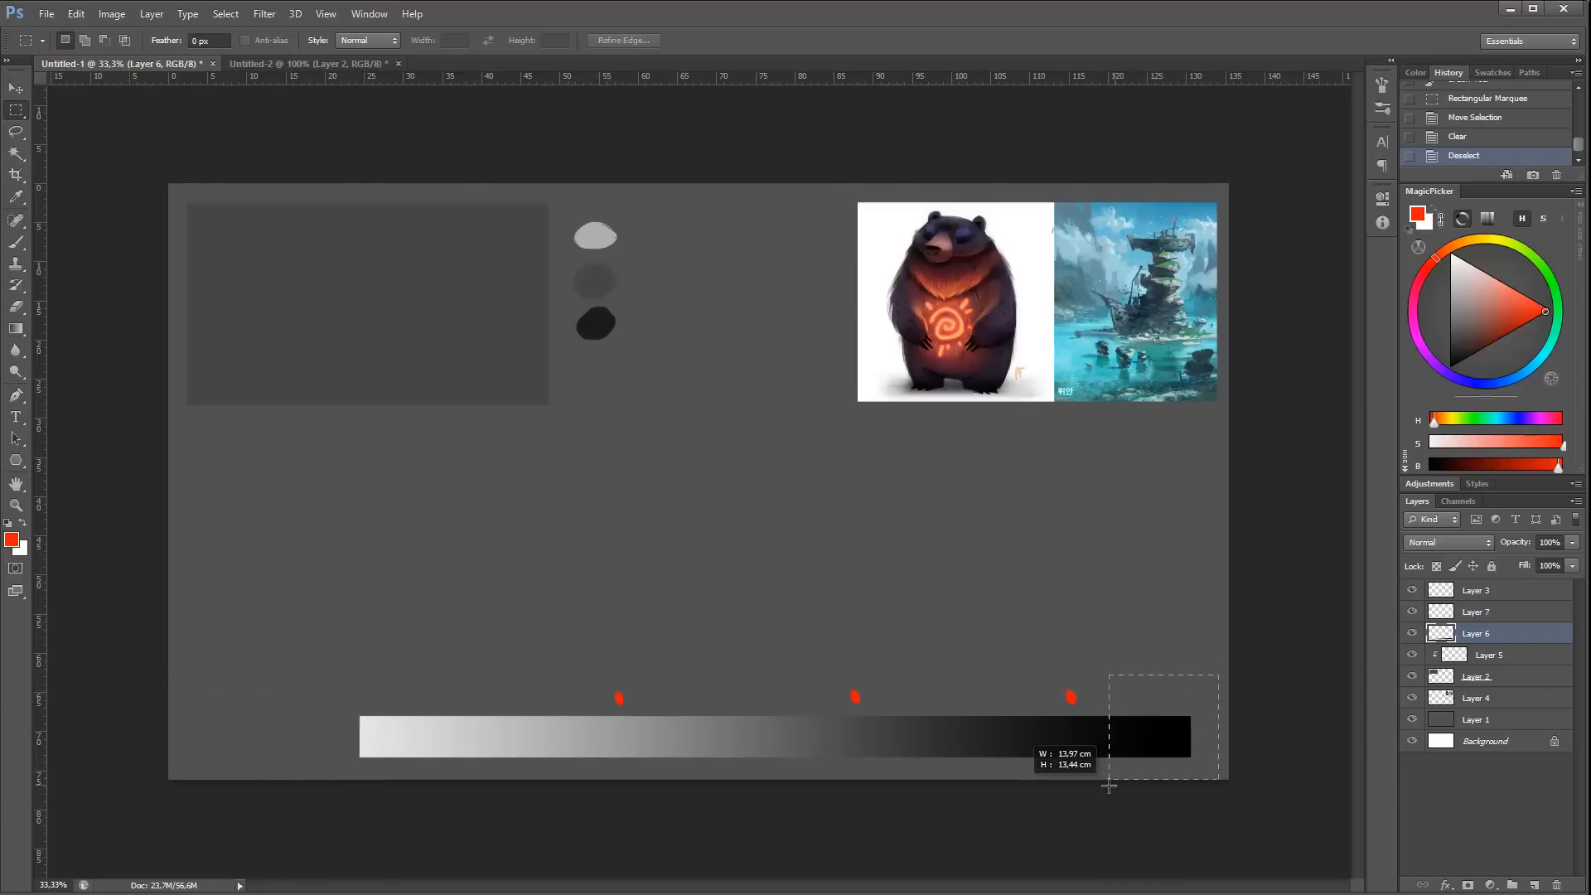
key(Delete)
key(ctrl+d)
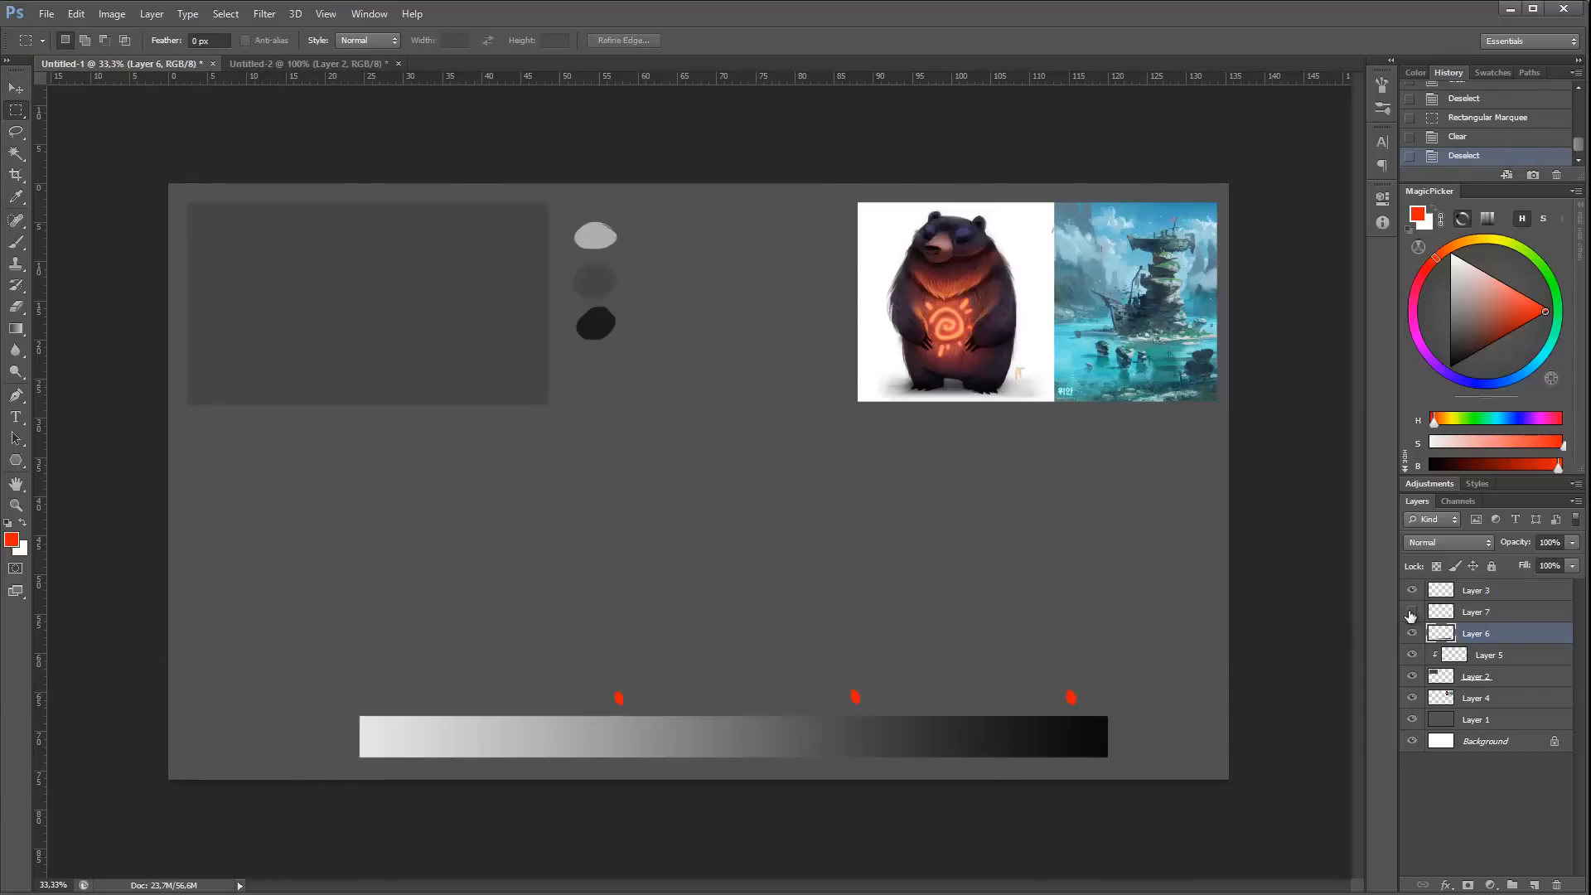
Step: Move the red marker over the darkest tones slightly toward the middle of the gradient strip and deselect it
click(1446, 612)
mouse_move(1040, 674)
mouse_down()
mouse_move(1085, 710)
mouse_move(1019, 690)
mouse_move(1047, 719)
mouse_move(1025, 709)
mouse_up()
key(v)
key(ctrl+d)
key(m)
key(v)
key(ctrl+d)
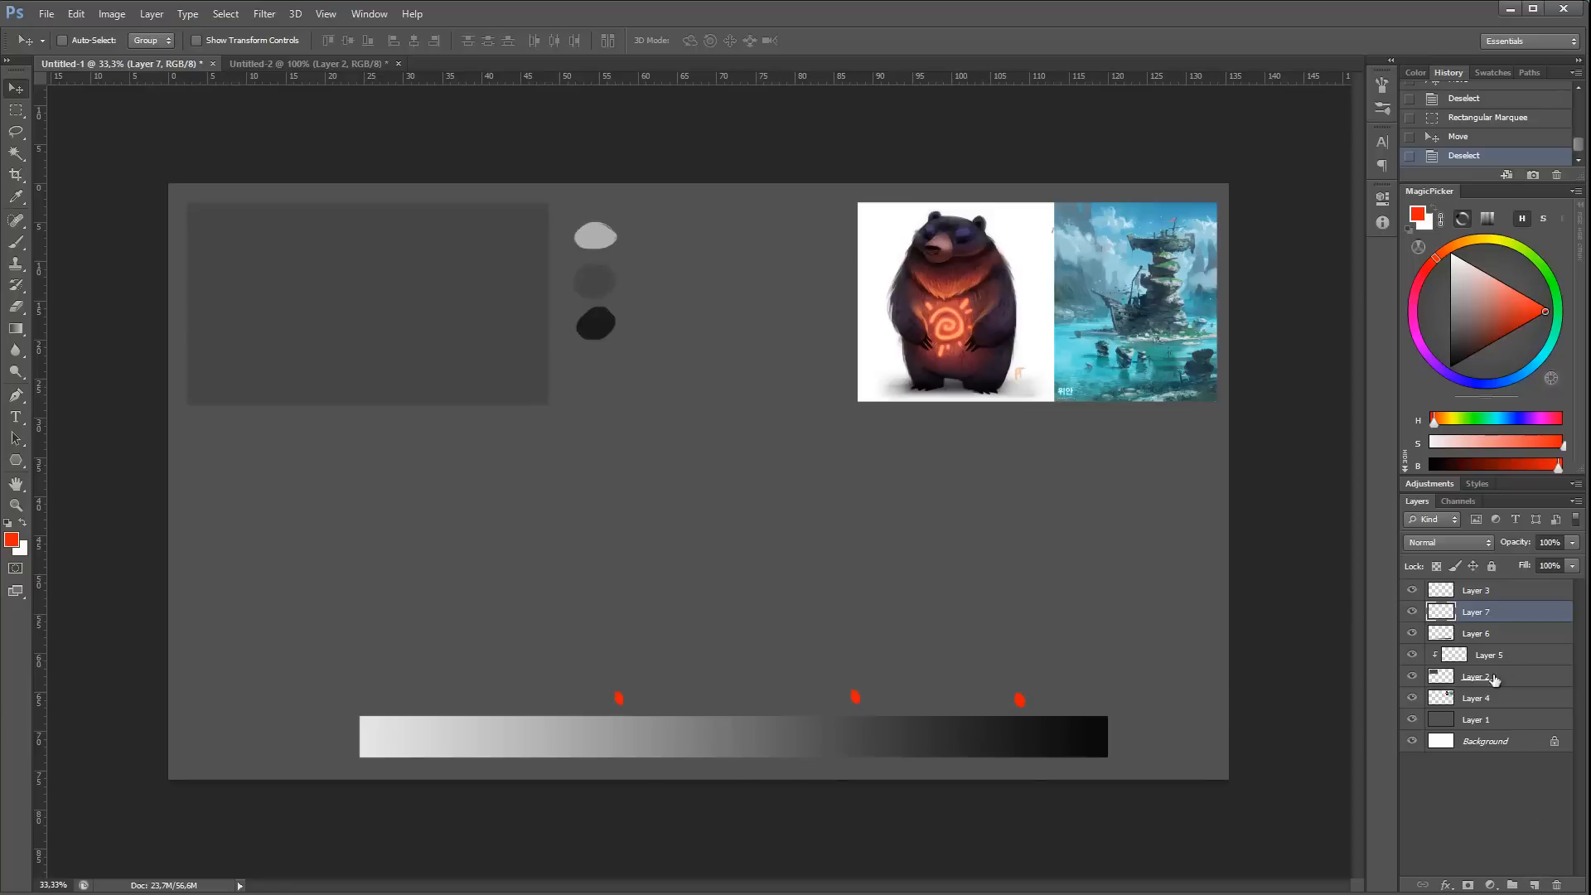
Step: Choose a bright blue and dab three markers above the darker half of the gradient on the red markers' layer
click(1463, 656)
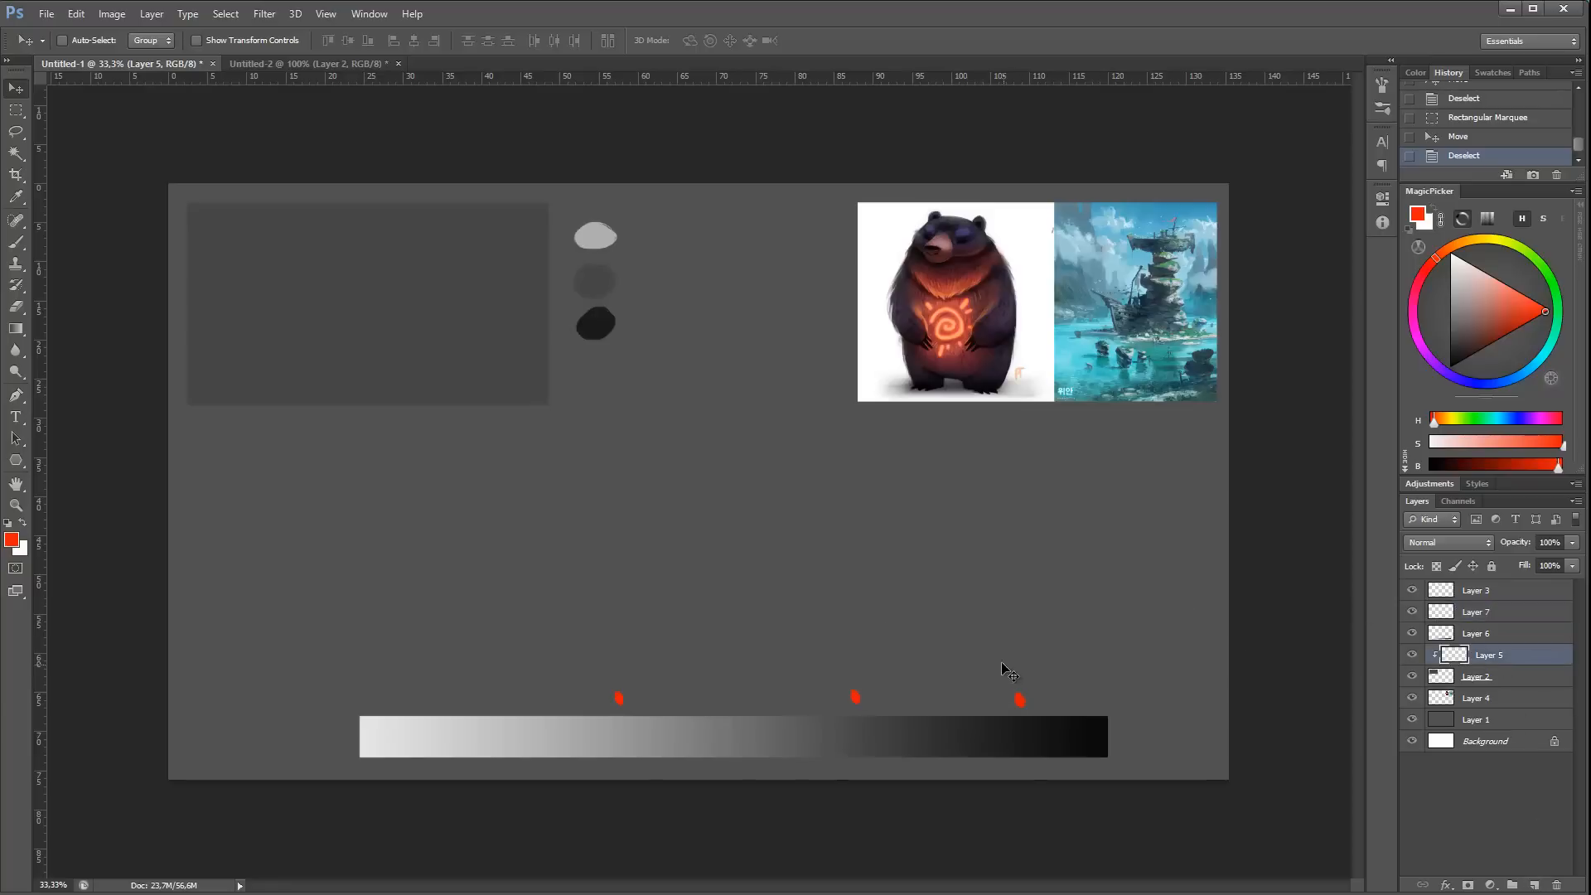
key(b)
click(1507, 320)
click(1521, 374)
click(1543, 313)
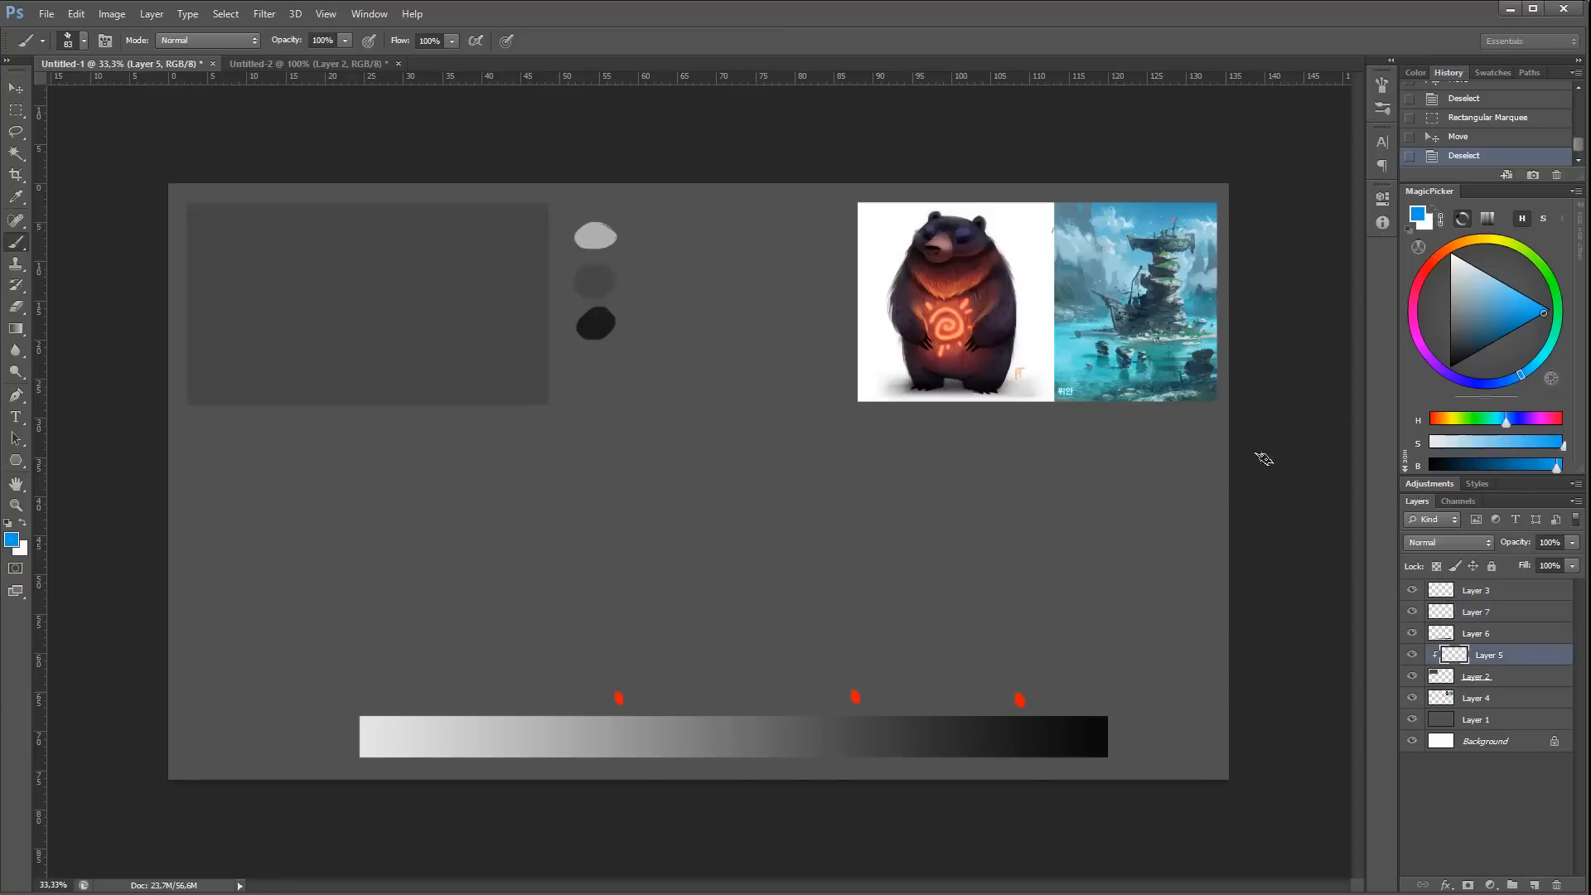
drag(1018, 668, 1004, 679)
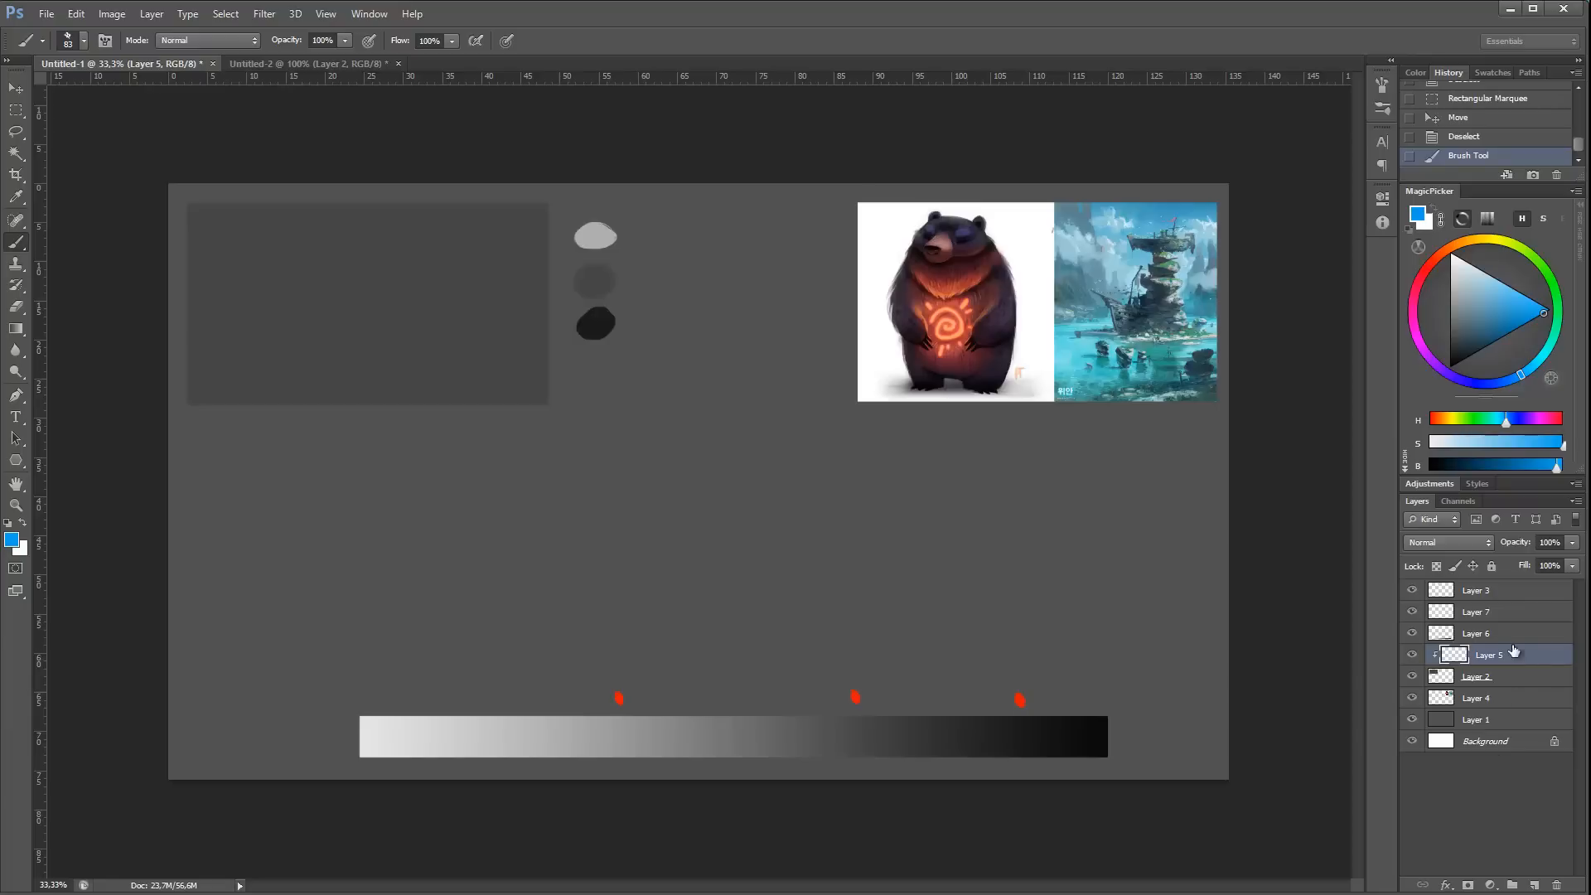
click(1476, 616)
click(1019, 672)
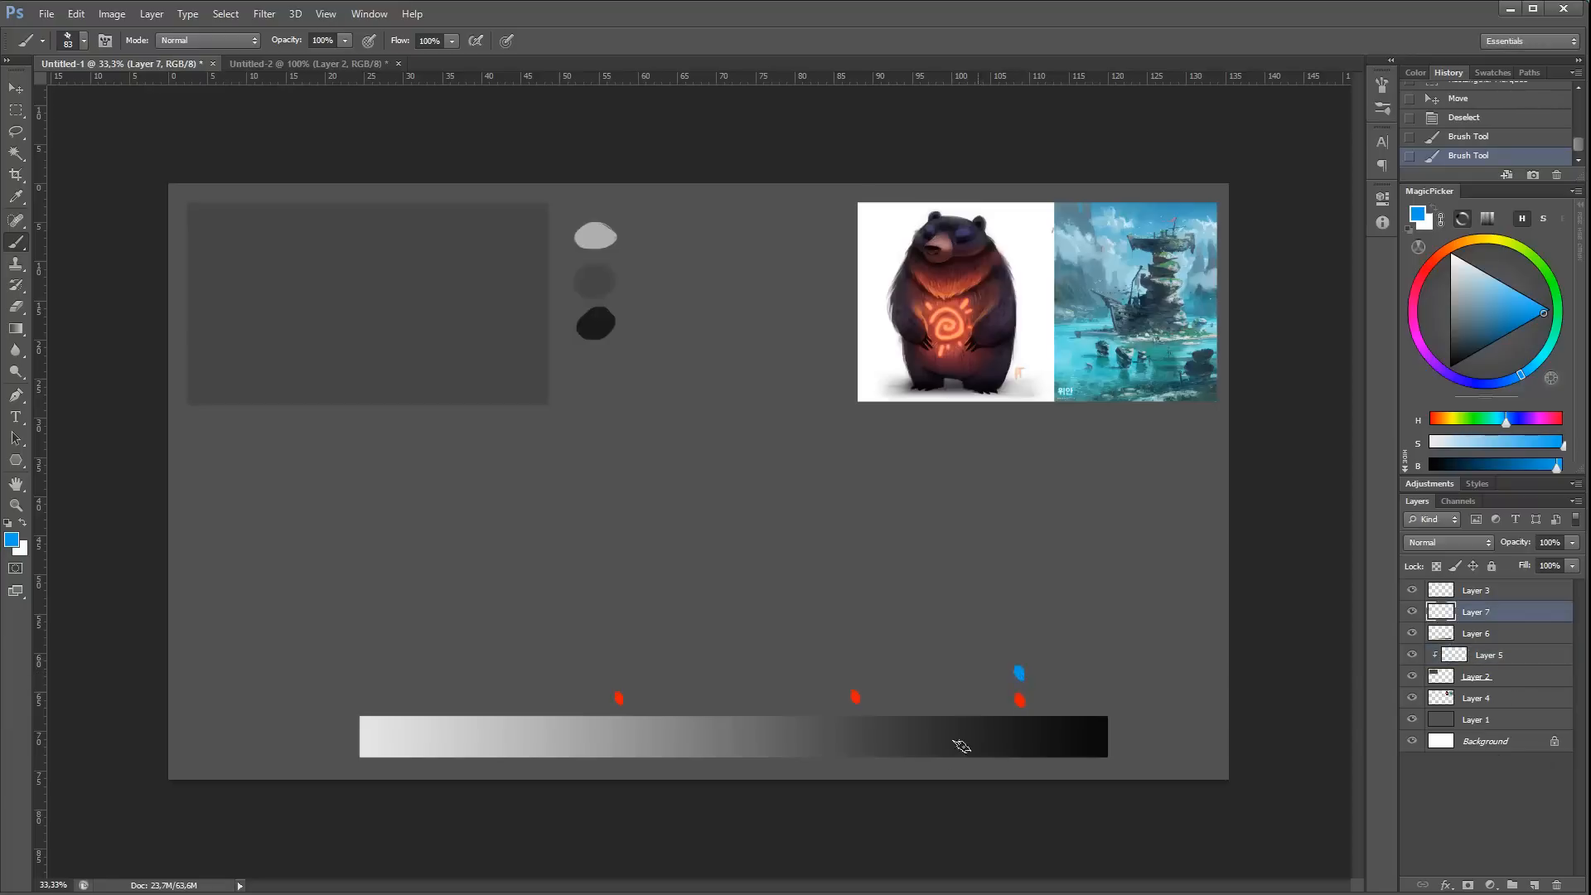
click(934, 674)
click(901, 674)
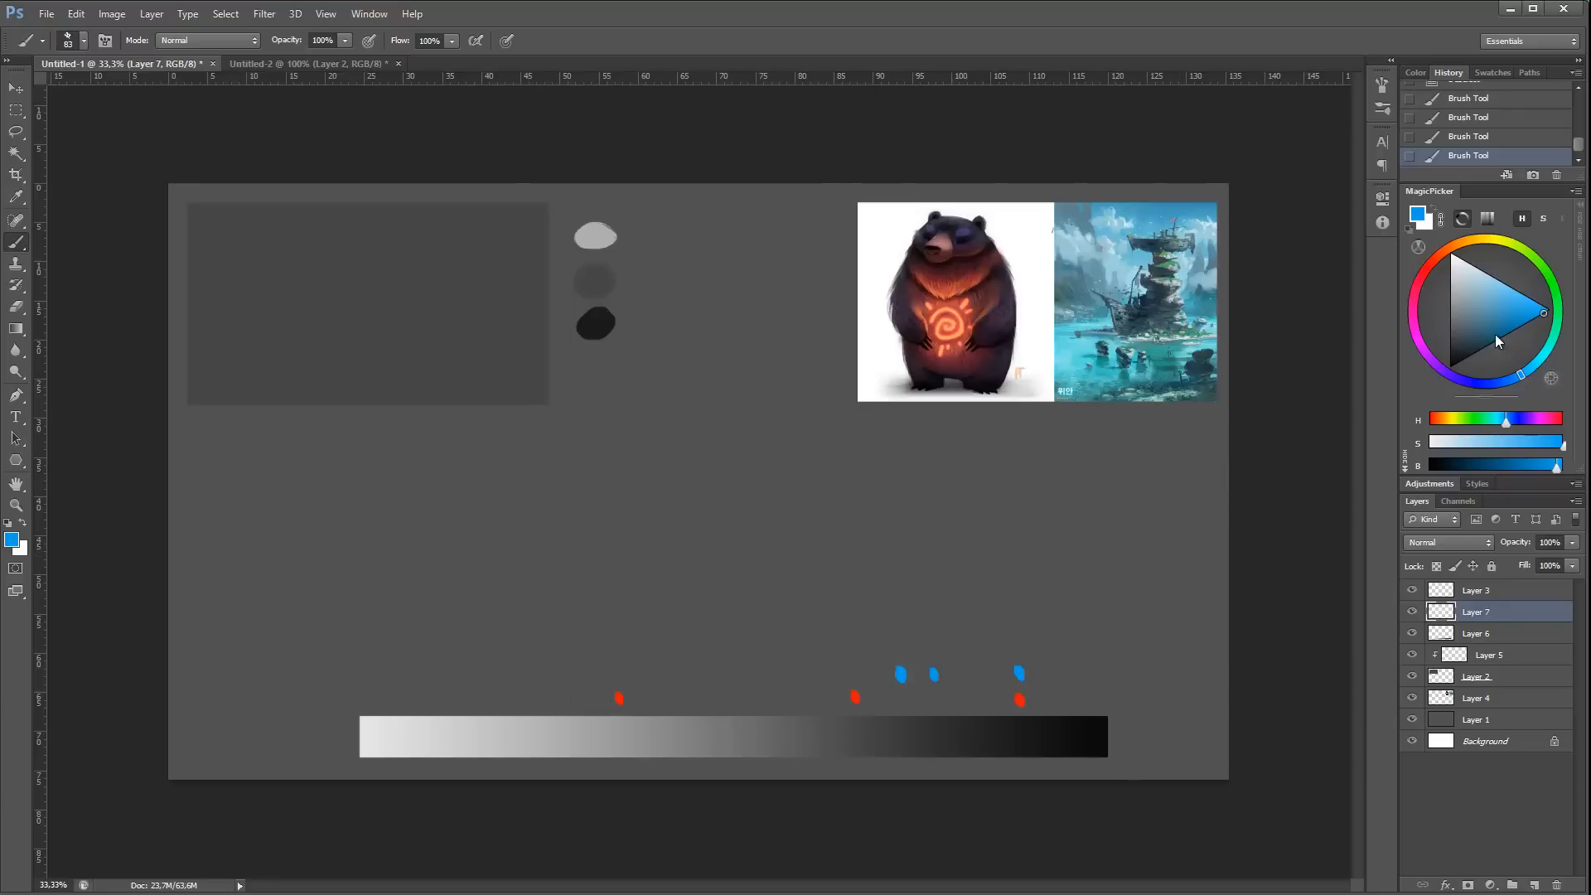
Step: Choose a bright green and dab three widely spaced markers above the light, mid and darkest parts of the gradient
click(1554, 293)
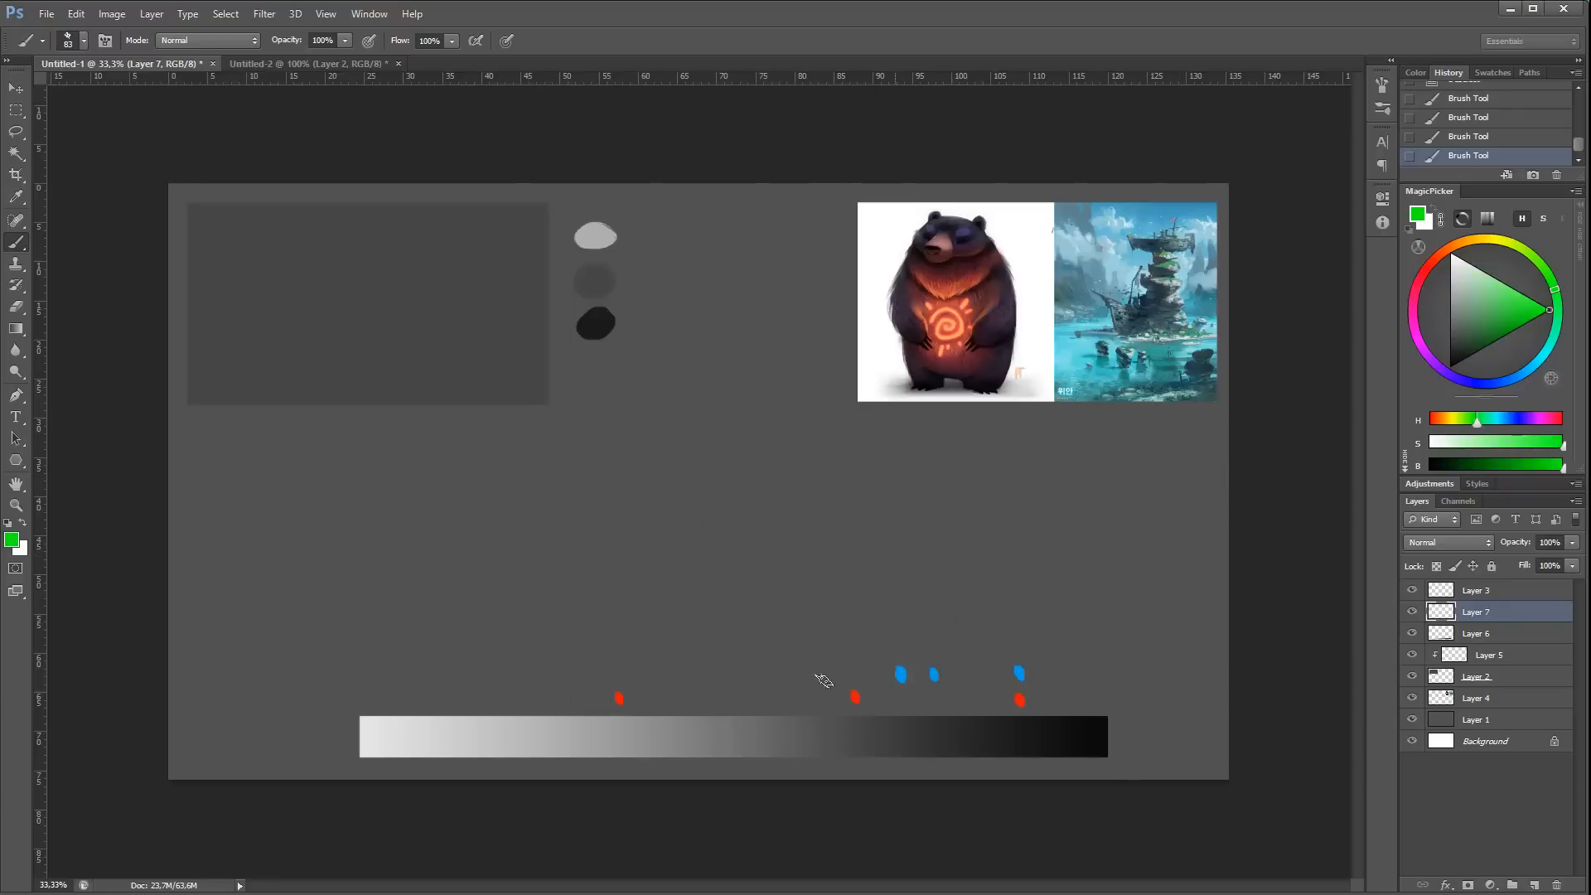
click(462, 673)
click(635, 667)
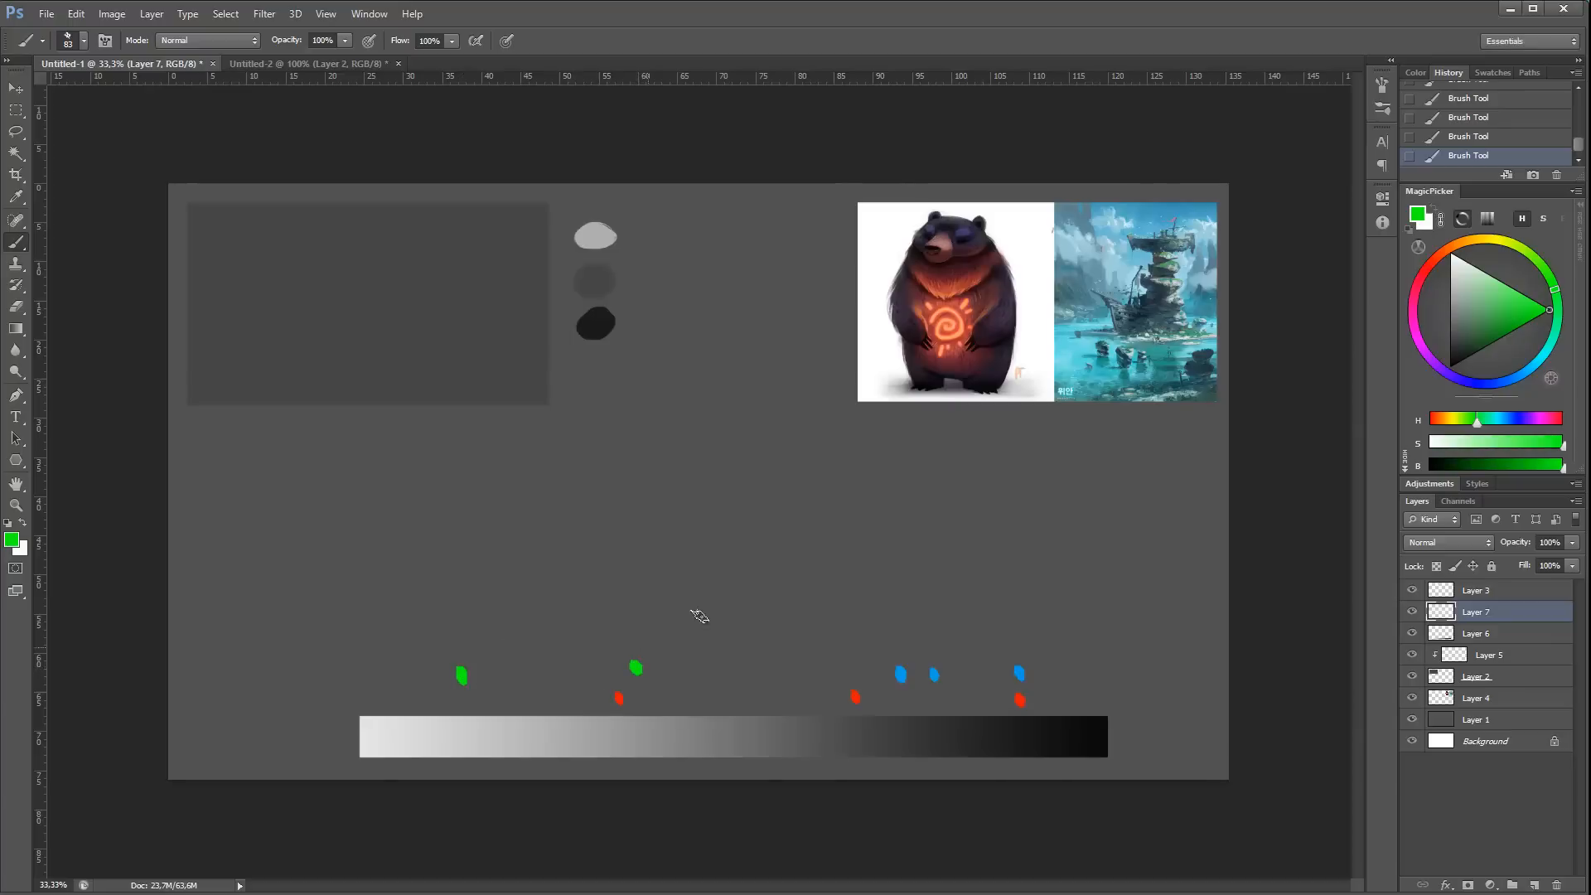
click(1082, 674)
Step: Return to the clipped layer, choose the 22 px brush preset resized to 31 px, and sample the light grey swatch
click(1464, 655)
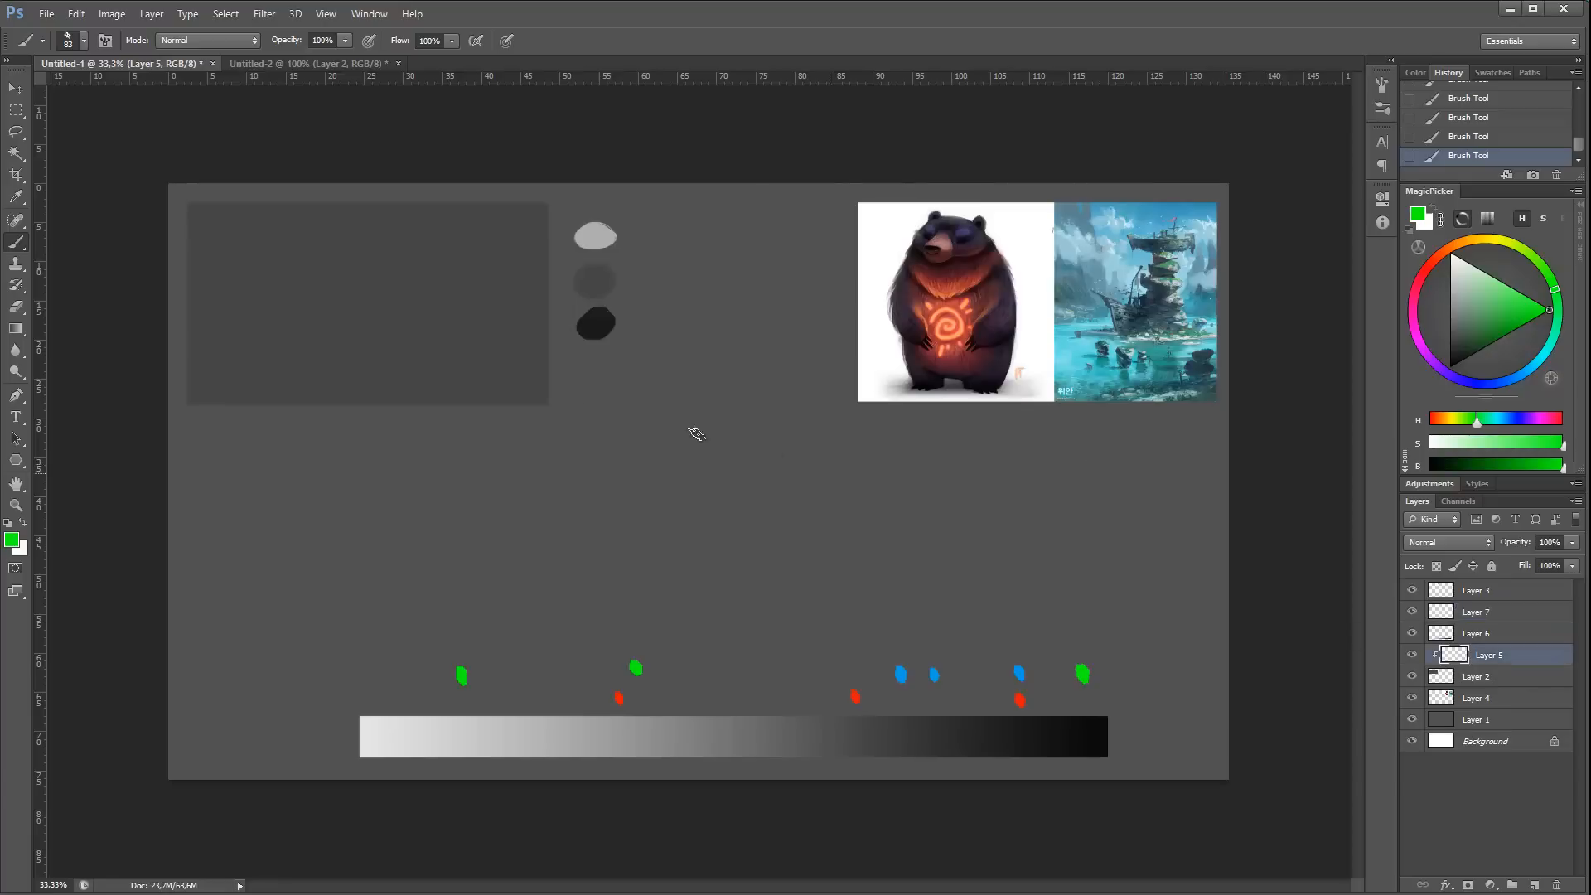
right_click(589, 397)
click(556, 479)
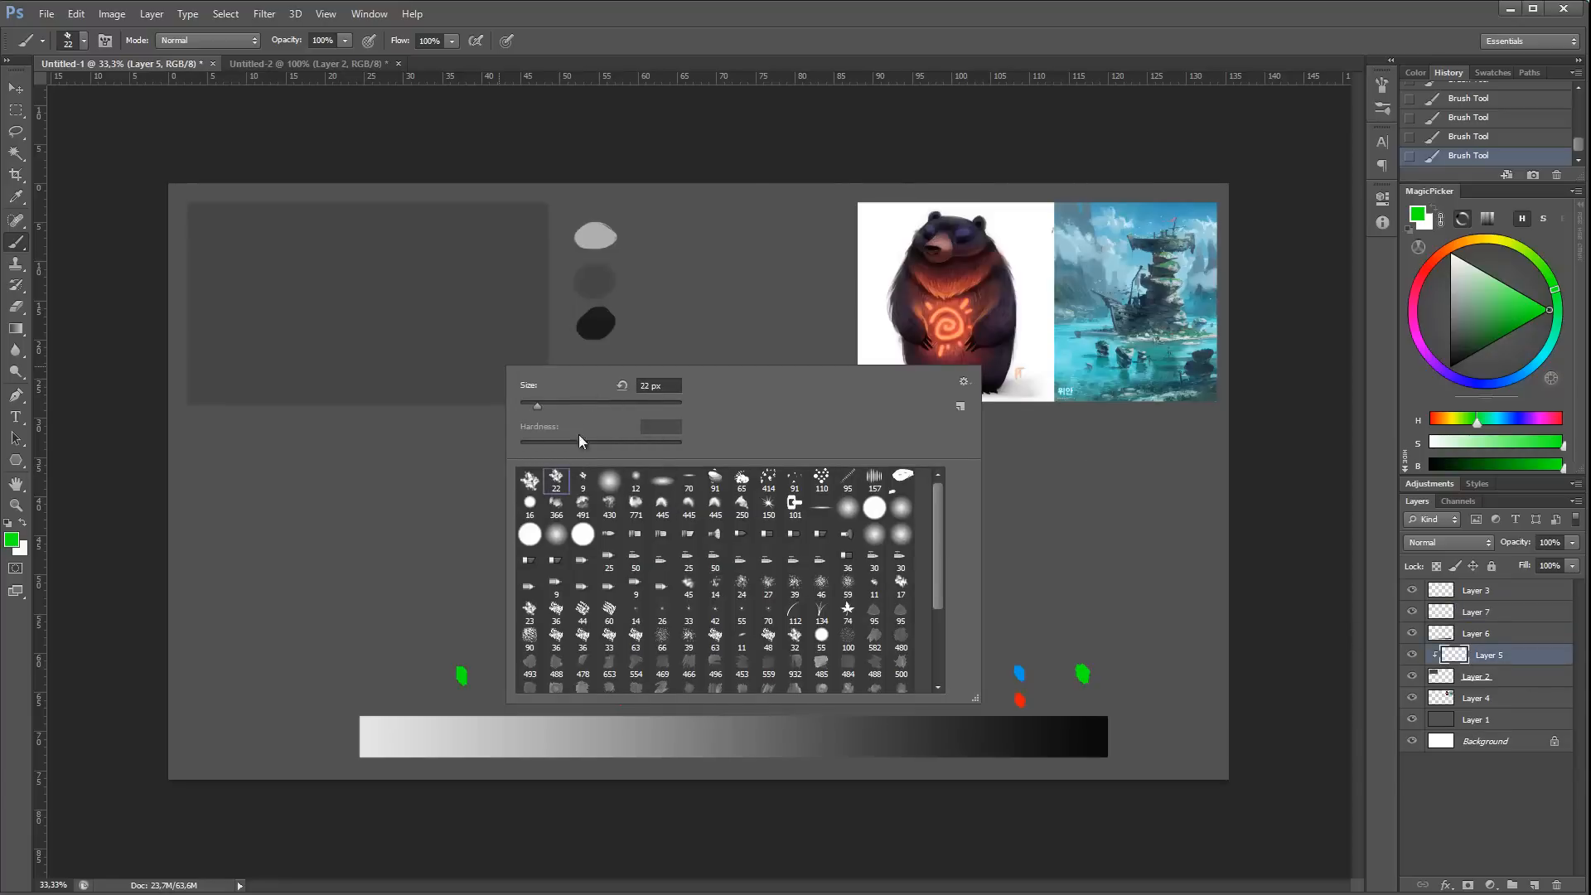
drag(583, 408, 519, 407)
click(648, 323)
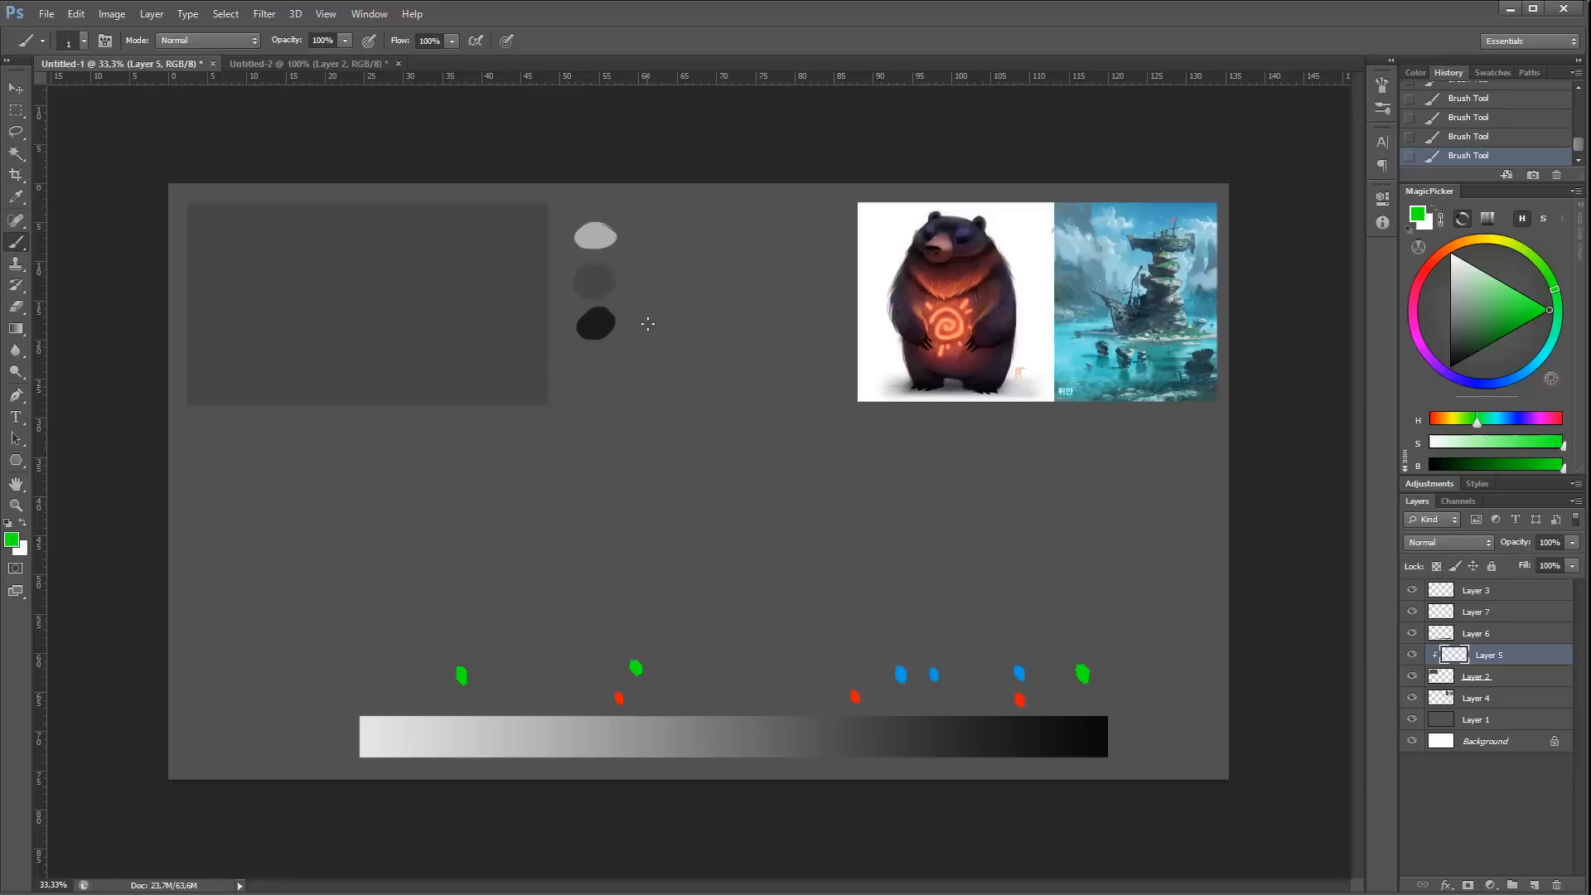
right_click(734, 319)
click(770, 360)
click(974, 278)
alt+click(600, 237)
Step: Enlarge the brush to 201 px and paint a light grey sky in the thumbnail, leaving a central mid-grey peak
right_click(451, 290)
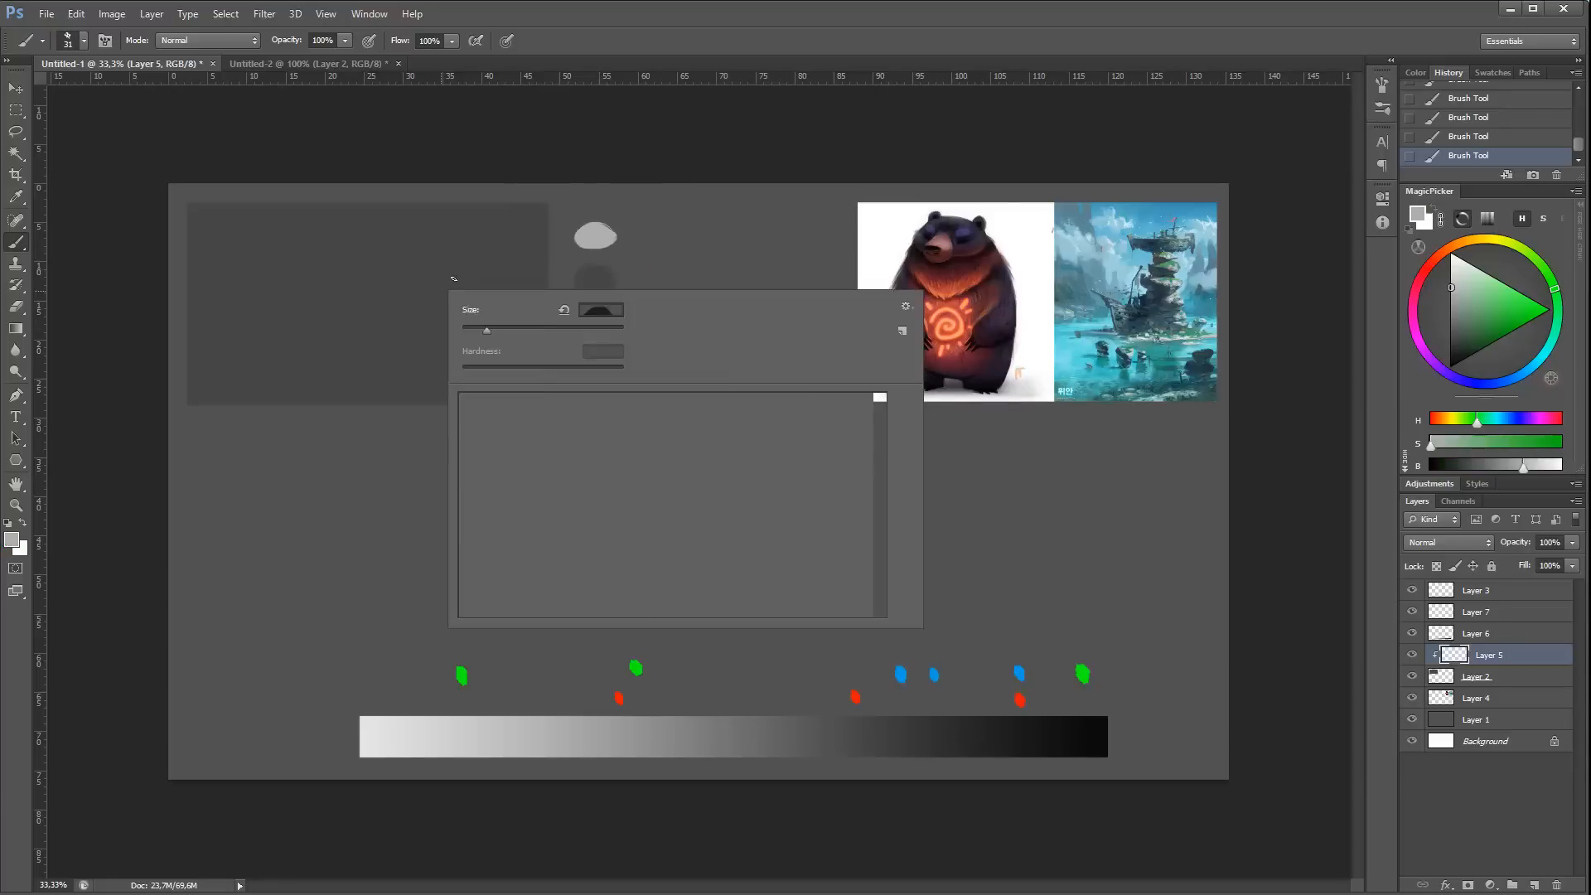
drag(501, 330, 545, 333)
click(606, 230)
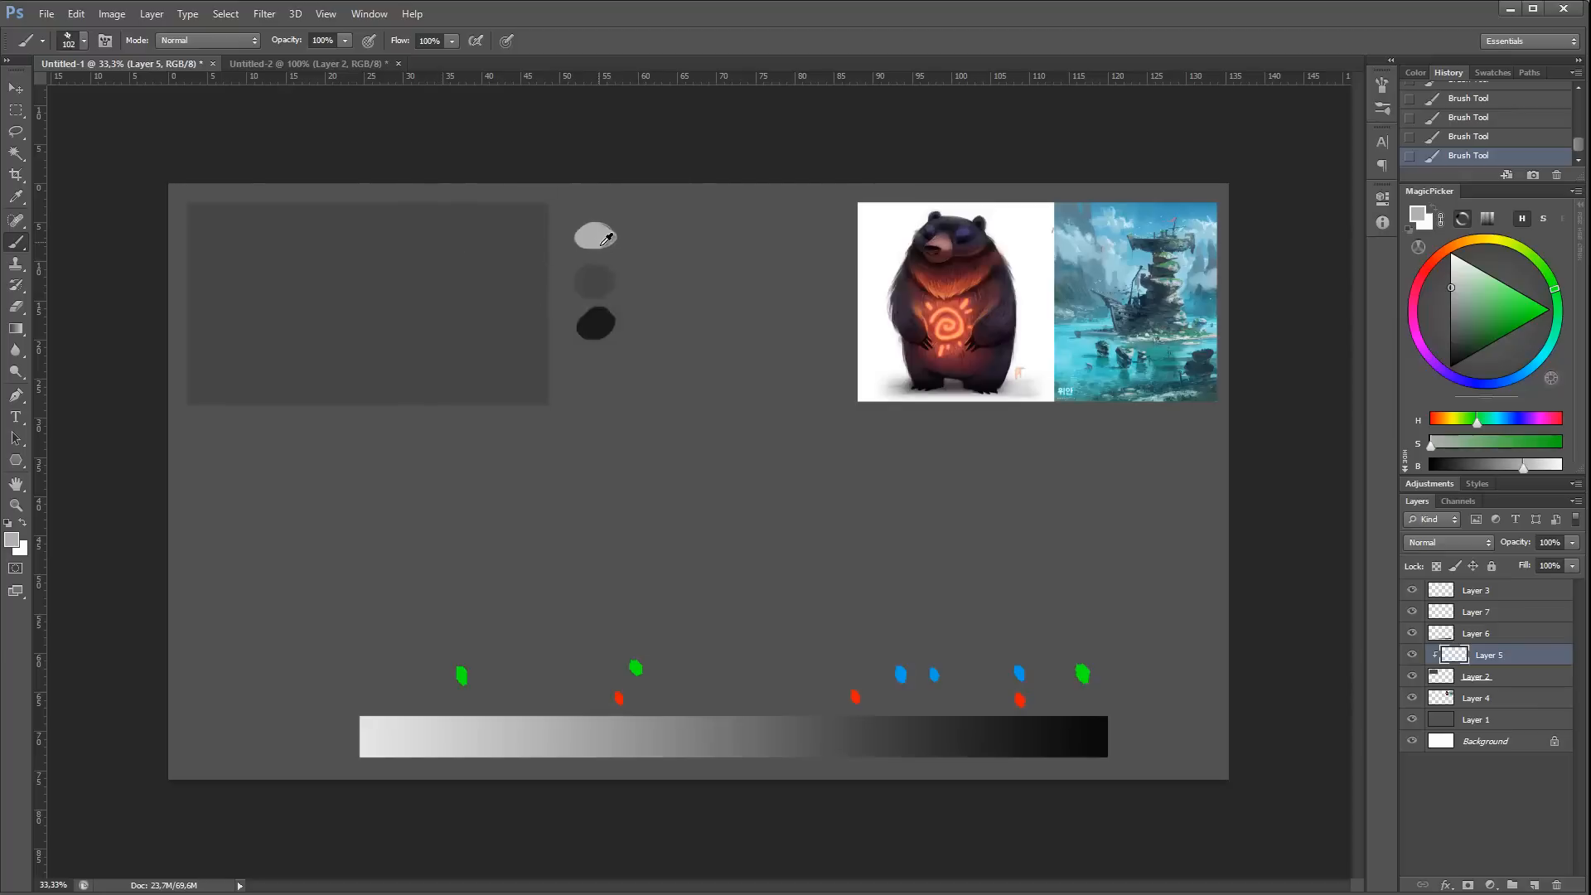
right_click(311, 251)
click(421, 284)
mouse_move(309, 207)
mouse_down()
mouse_move(262, 190)
mouse_move(182, 247)
mouse_move(289, 265)
mouse_move(421, 213)
mouse_move(377, 195)
mouse_move(453, 271)
mouse_move(511, 282)
mouse_move(542, 217)
mouse_move(475, 199)
mouse_move(478, 239)
mouse_move(262, 276)
mouse_move(219, 305)
mouse_move(217, 339)
mouse_move(251, 349)
mouse_move(250, 305)
mouse_move(277, 325)
mouse_up()
mouse_move(402, 242)
mouse_down()
mouse_move(467, 272)
mouse_move(455, 326)
mouse_move(473, 328)
mouse_move(474, 268)
mouse_move(490, 267)
mouse_move(525, 332)
mouse_move(487, 255)
mouse_up()
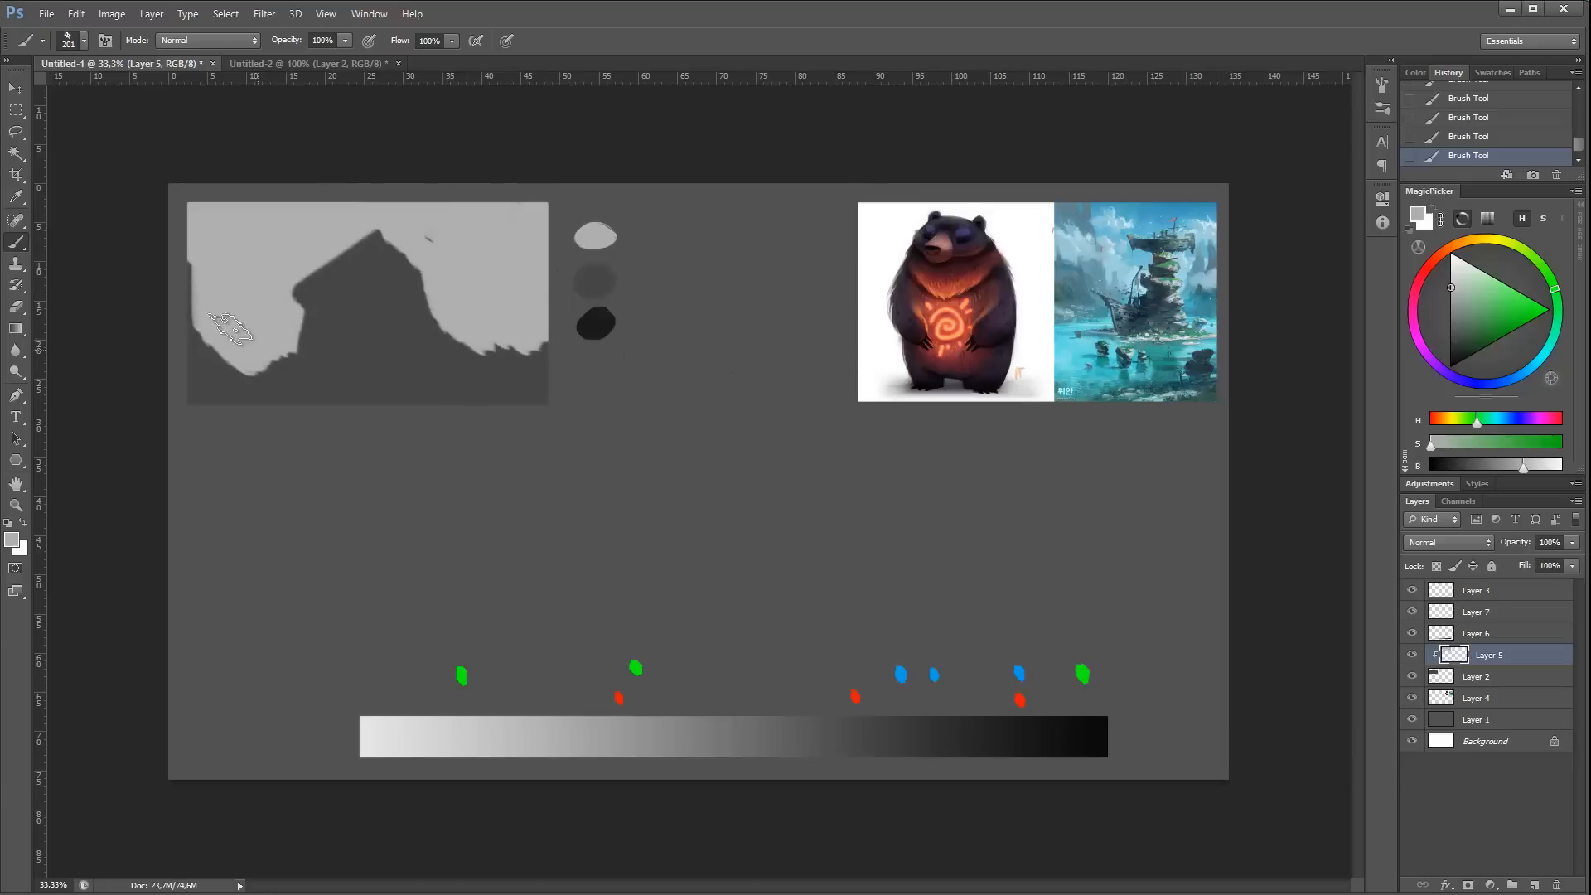
mouse_move(222, 320)
mouse_down()
mouse_move(225, 355)
mouse_move(245, 361)
mouse_move(253, 328)
mouse_move(290, 363)
mouse_move(240, 381)
mouse_move(242, 406)
mouse_move(269, 388)
mouse_move(265, 332)
mouse_move(279, 366)
mouse_up()
Step: Sample the darkest swatch and paint a tall rounded foreground figure in the thumbnail's lower-left area with a 47 px brush
alt+click(596, 323)
right_click(253, 332)
click(246, 337)
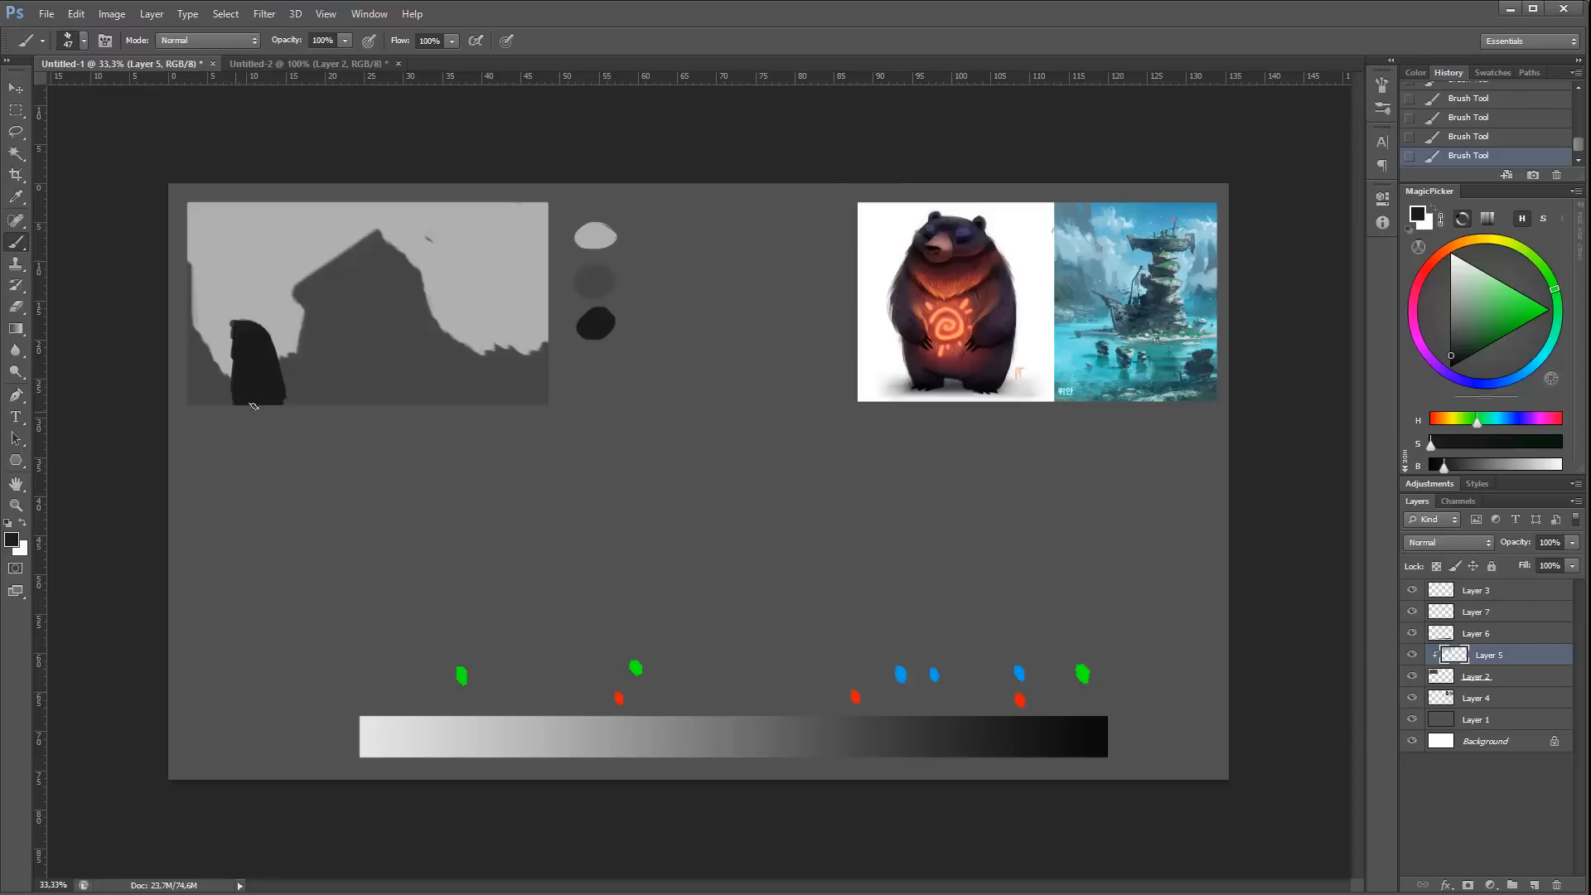
right_click(280, 358)
click(338, 394)
drag(266, 333, 290, 397)
Step: Add a layer and sketch a flat-topped tower with a small figure beside it below the thumbnail, using a 16 px brush
click(1535, 885)
right_click(563, 493)
drag(629, 531, 596, 533)
mouse_move(365, 611)
mouse_down()
mouse_move(386, 442)
mouse_move(385, 457)
mouse_move(319, 431)
mouse_move(453, 425)
mouse_move(392, 449)
mouse_up()
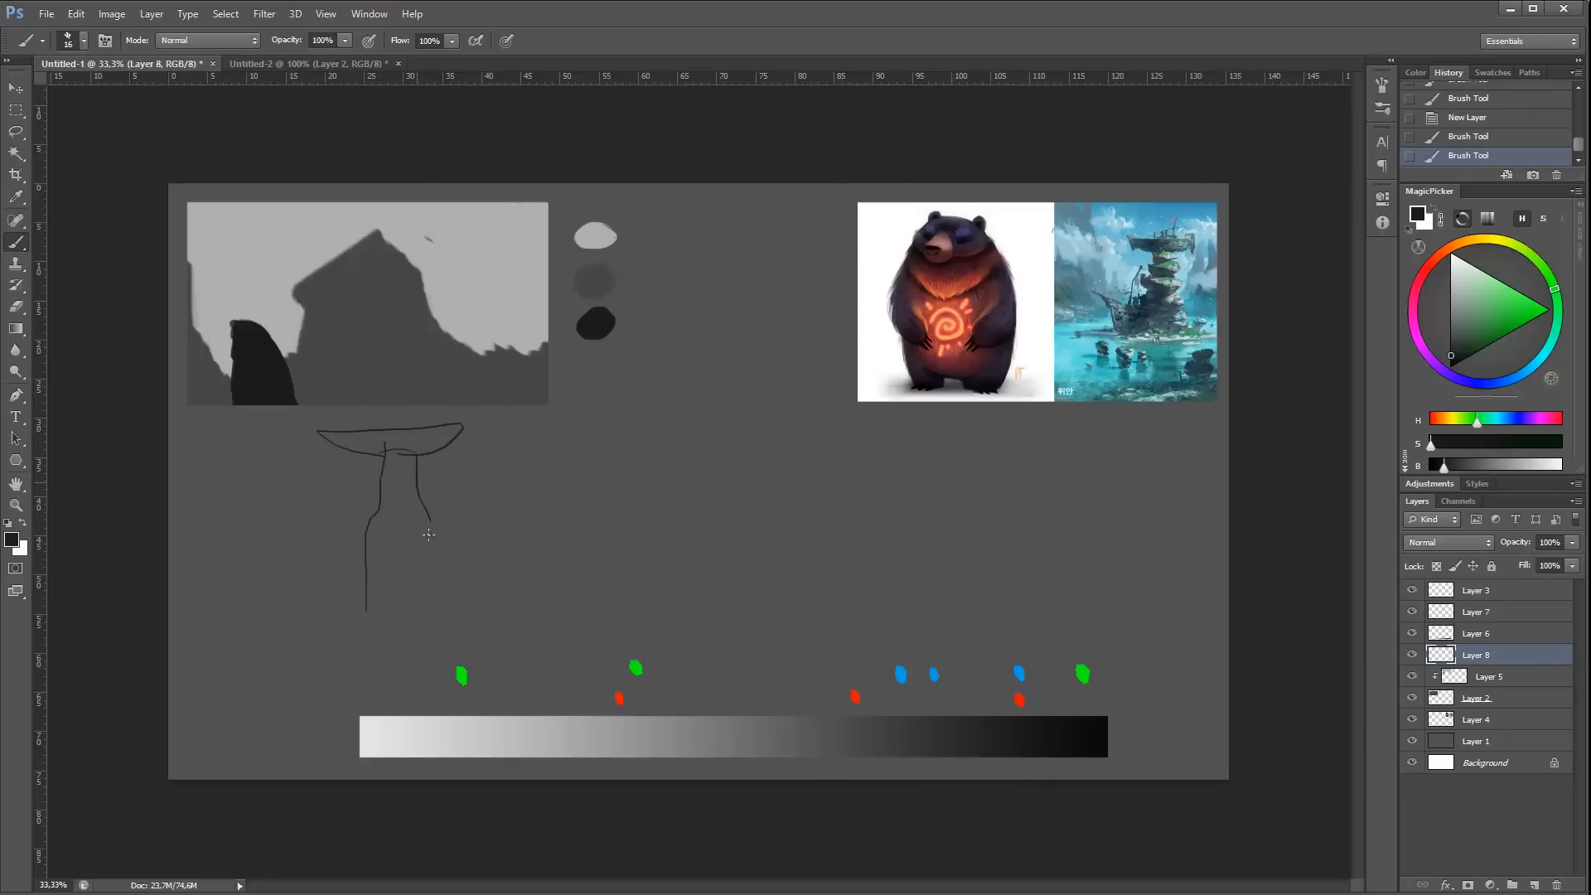
drag(368, 609, 427, 605)
mouse_move(321, 581)
mouse_down()
mouse_move(328, 605)
mouse_move(307, 606)
mouse_up()
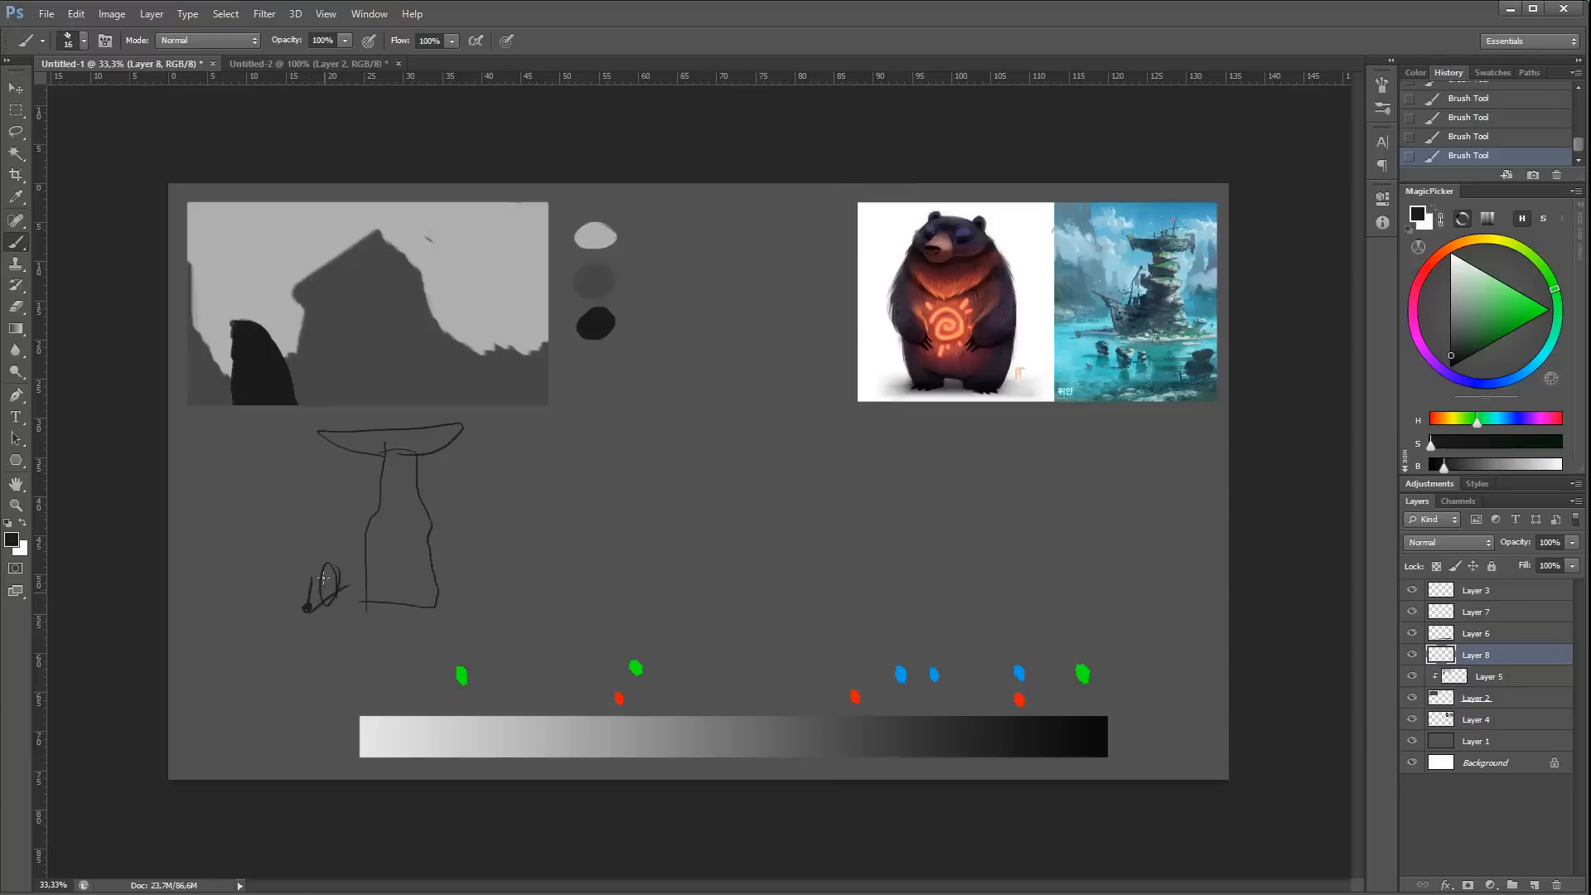
shift+click(474, 452)
Step: Lasso the line sketch below the thumbnail, clear it and deselect
key(l)
mouse_move(554, 409)
mouse_down()
mouse_move(216, 596)
mouse_move(487, 605)
mouse_up()
key(Delete)
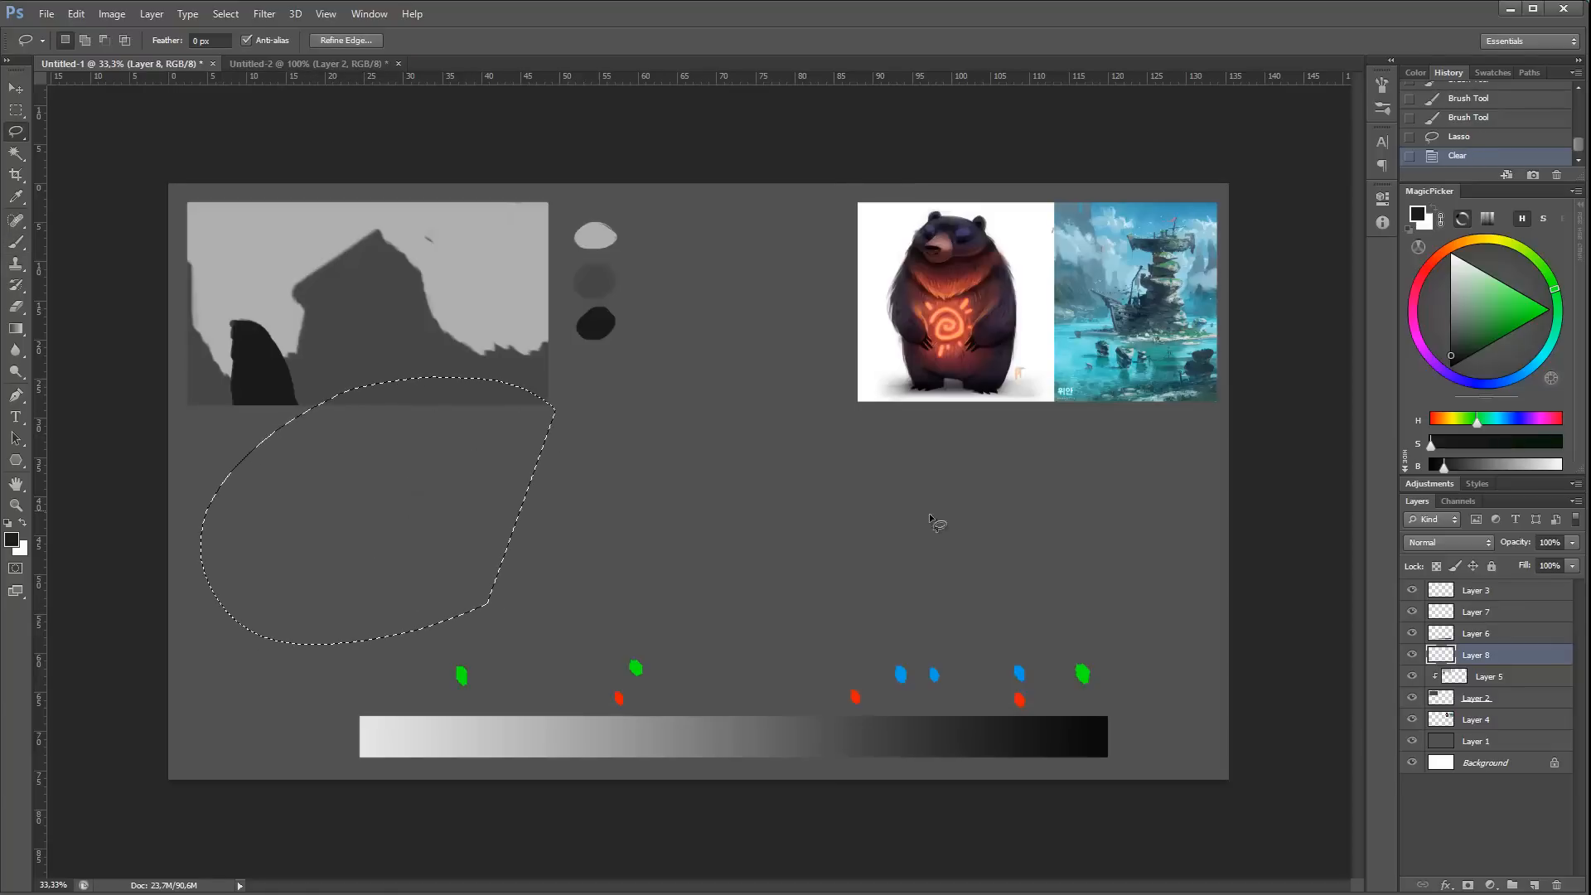
key(ctrl+d)
Step: Return to the clipped layer and paint ears and a snout on the dark foreground figure with a 26 px brush
click(1489, 676)
key(b)
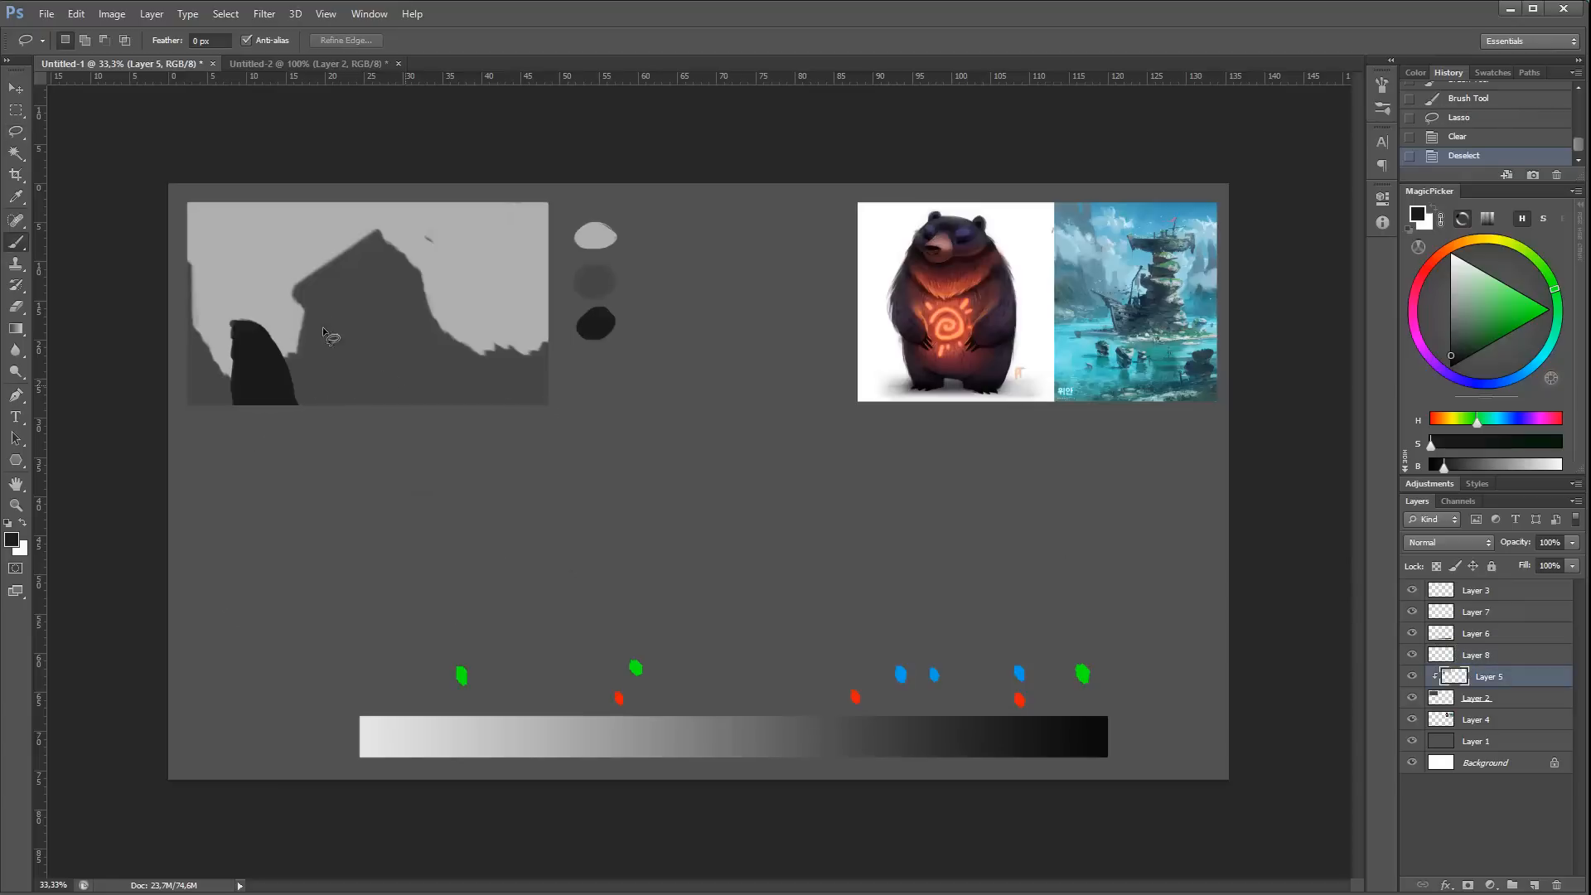
right_click(329, 336)
drag(356, 350, 360, 350)
click(259, 335)
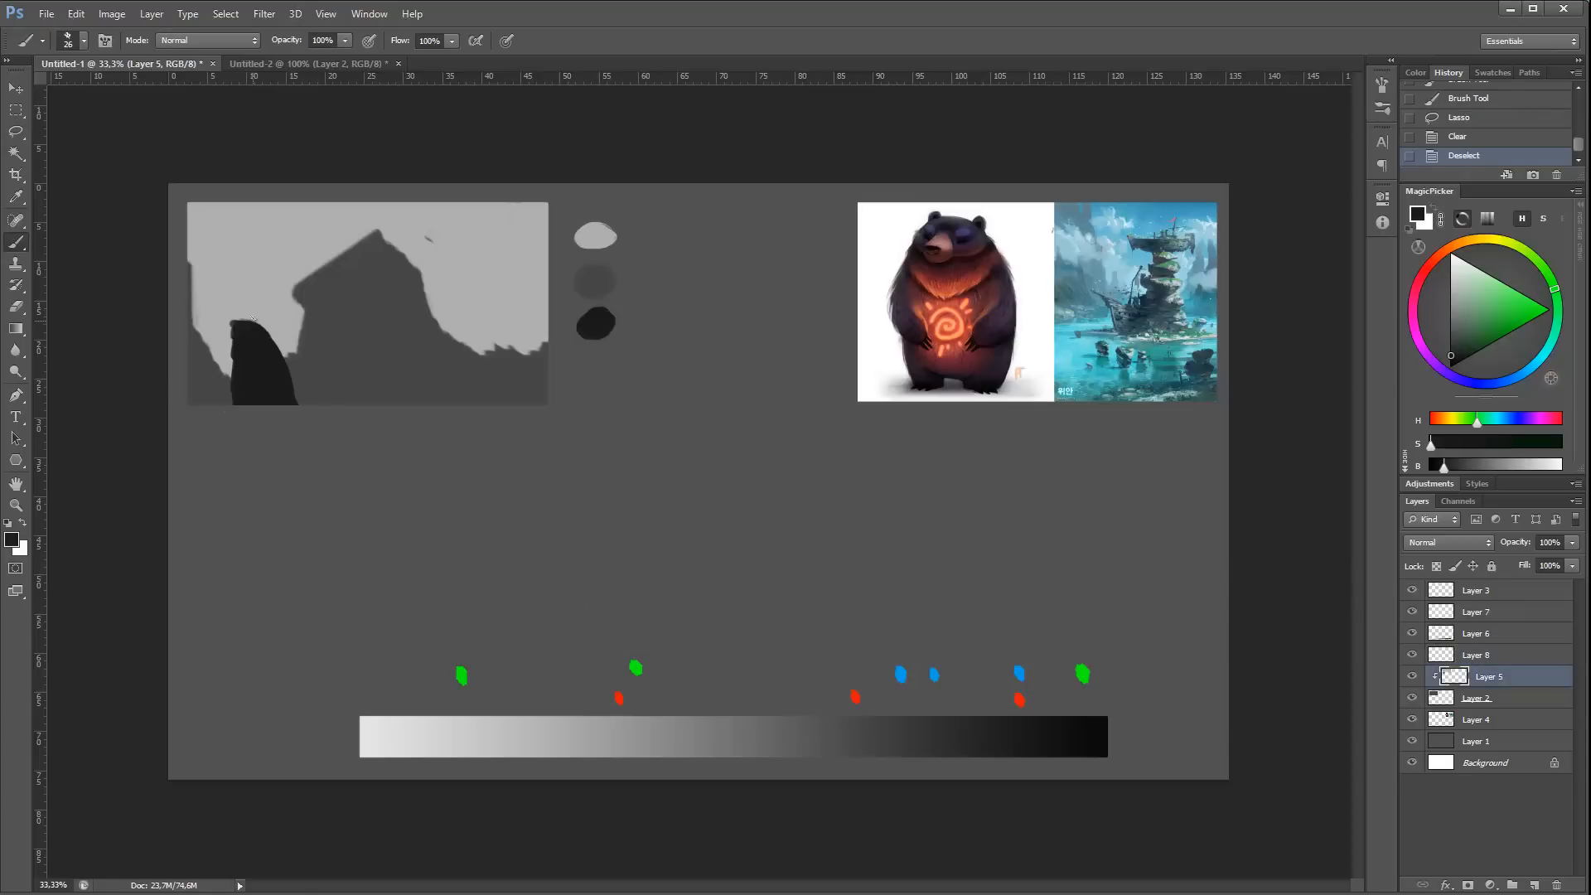
drag(253, 322, 231, 338)
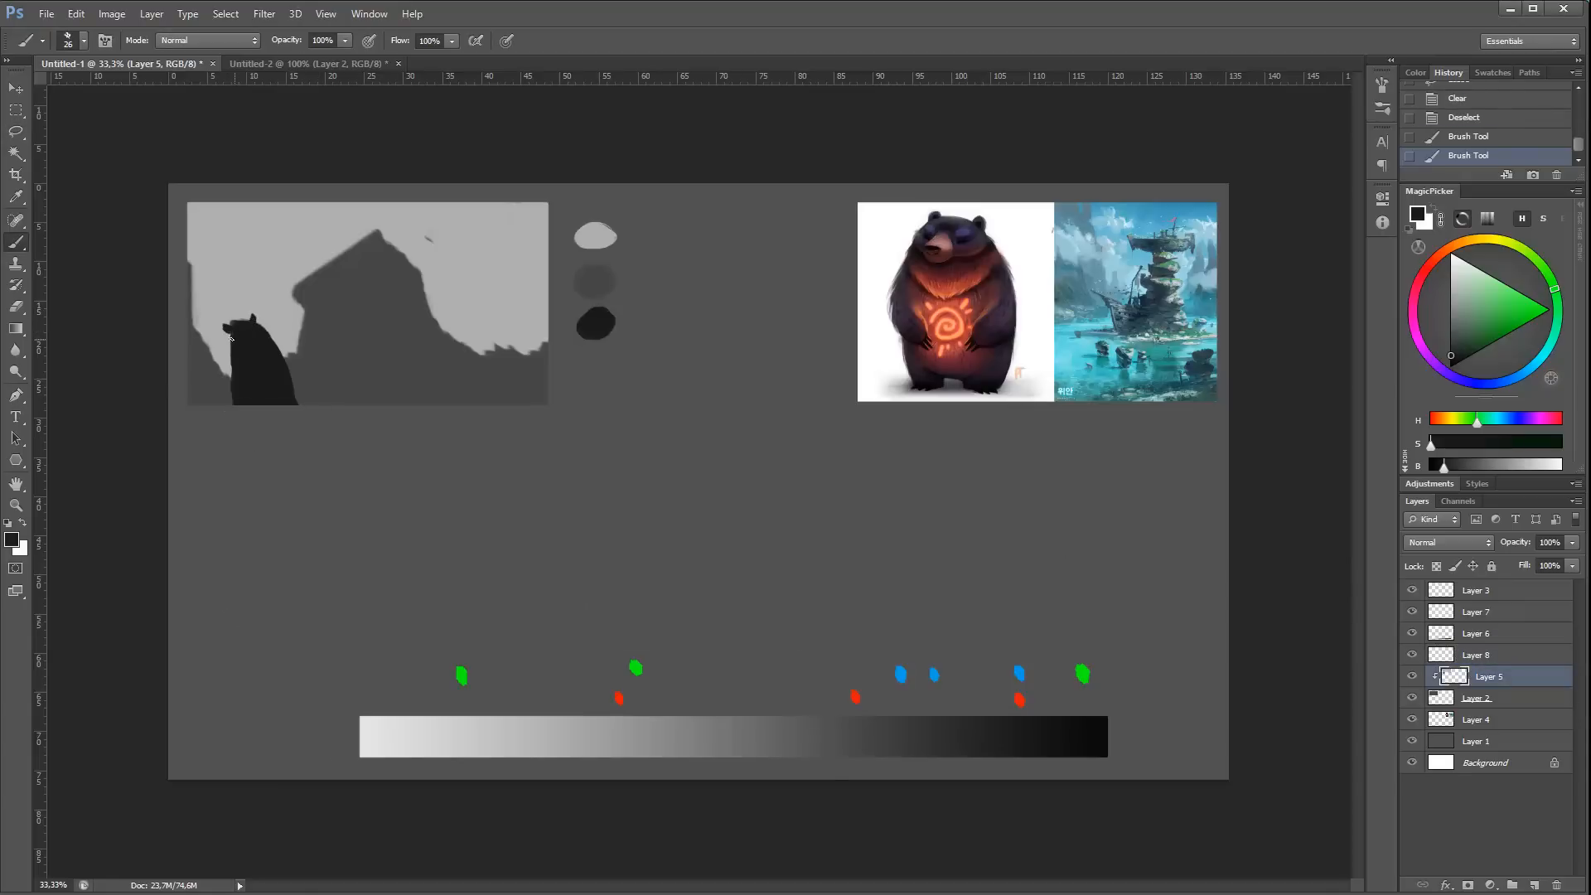
Step: Sample the mid-grey and extend the mountain's peak into an overhanging tip with a 43 px brush
drag(232, 416, 233, 419)
right_click(482, 267)
drag(521, 308, 529, 308)
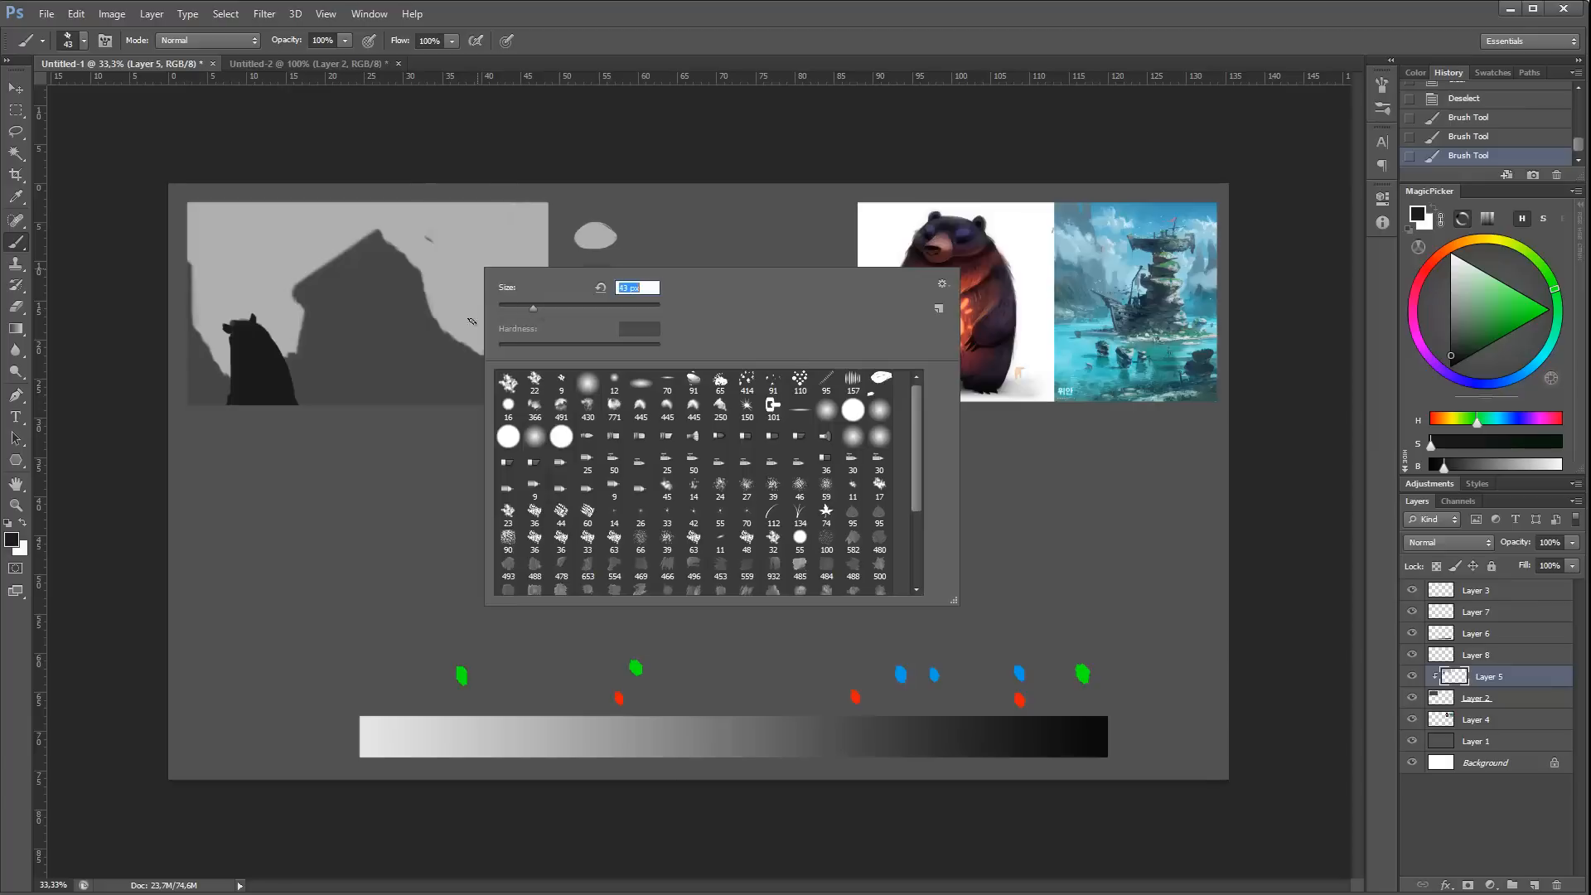
alt+click(383, 308)
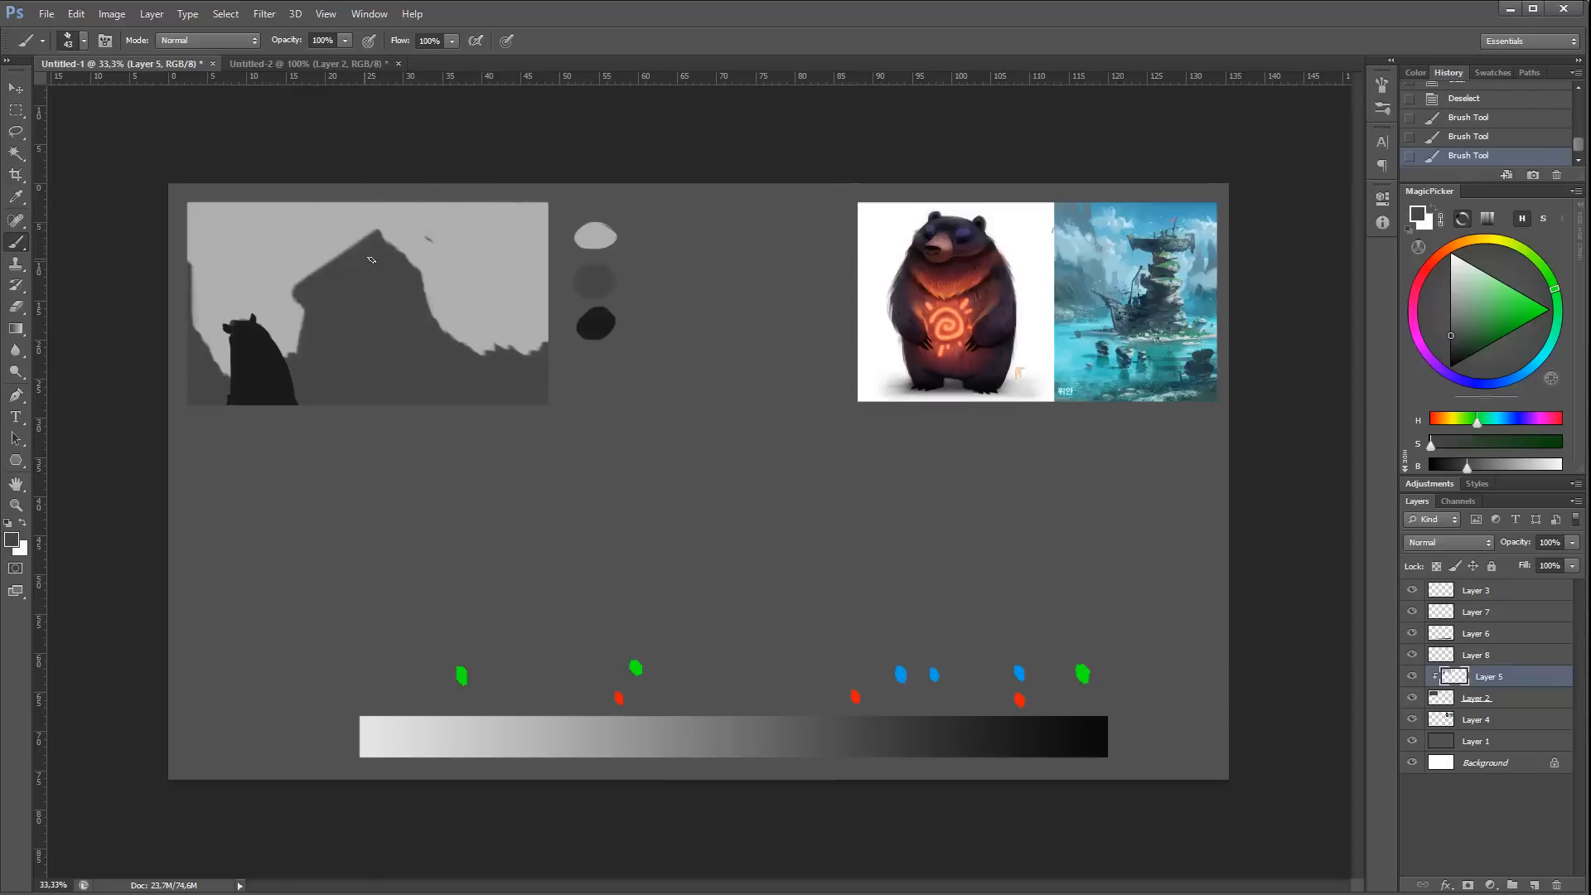
mouse_move(365, 238)
mouse_down()
mouse_move(429, 222)
mouse_move(416, 252)
mouse_up()
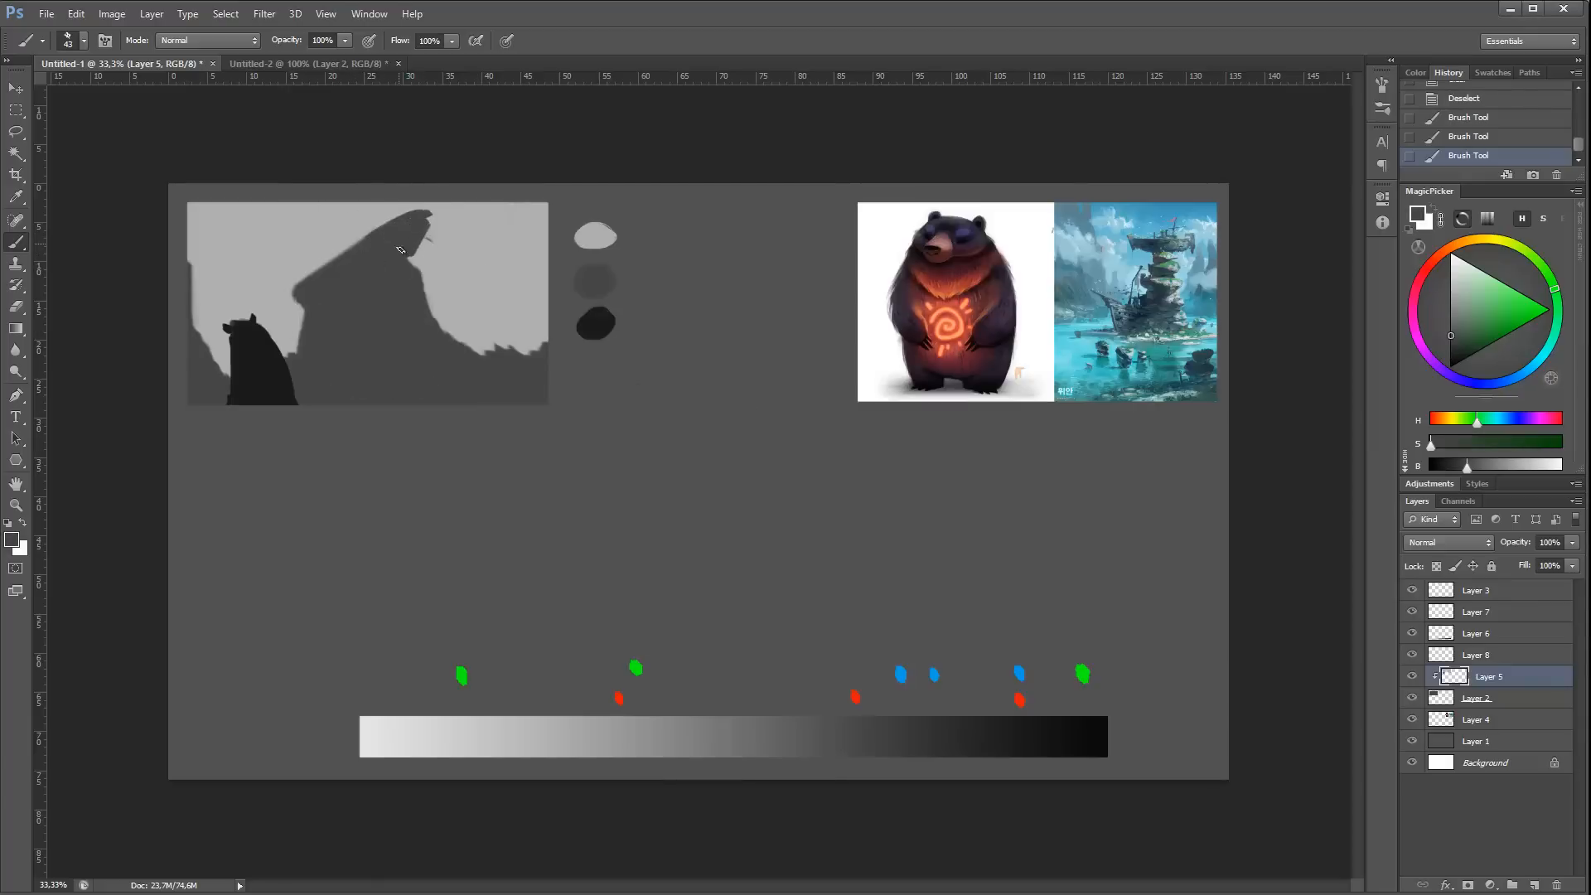
Step: Sample the light sky grey and carve jagged edges into both sides of the mountain and the ground beside it, using an 80 px brush
alt+click(447, 276)
right_click(464, 275)
drag(502, 315, 512, 315)
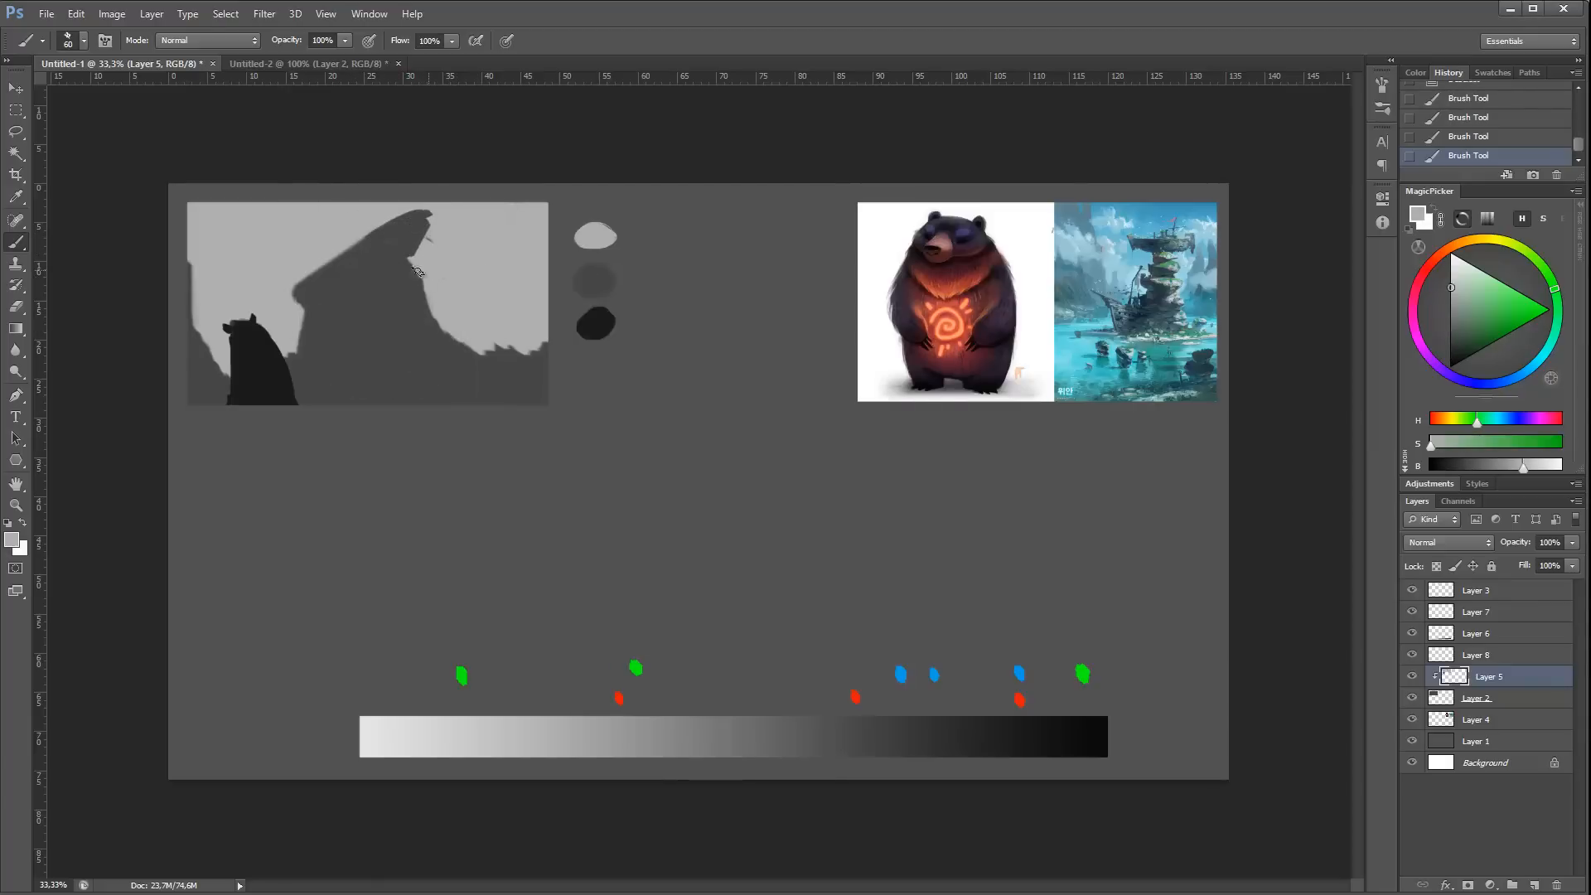
right_click(438, 281)
mouse_move(418, 272)
mouse_down()
mouse_move(408, 300)
mouse_move(435, 304)
mouse_move(433, 338)
mouse_move(462, 331)
mouse_up()
click(500, 316)
click(420, 268)
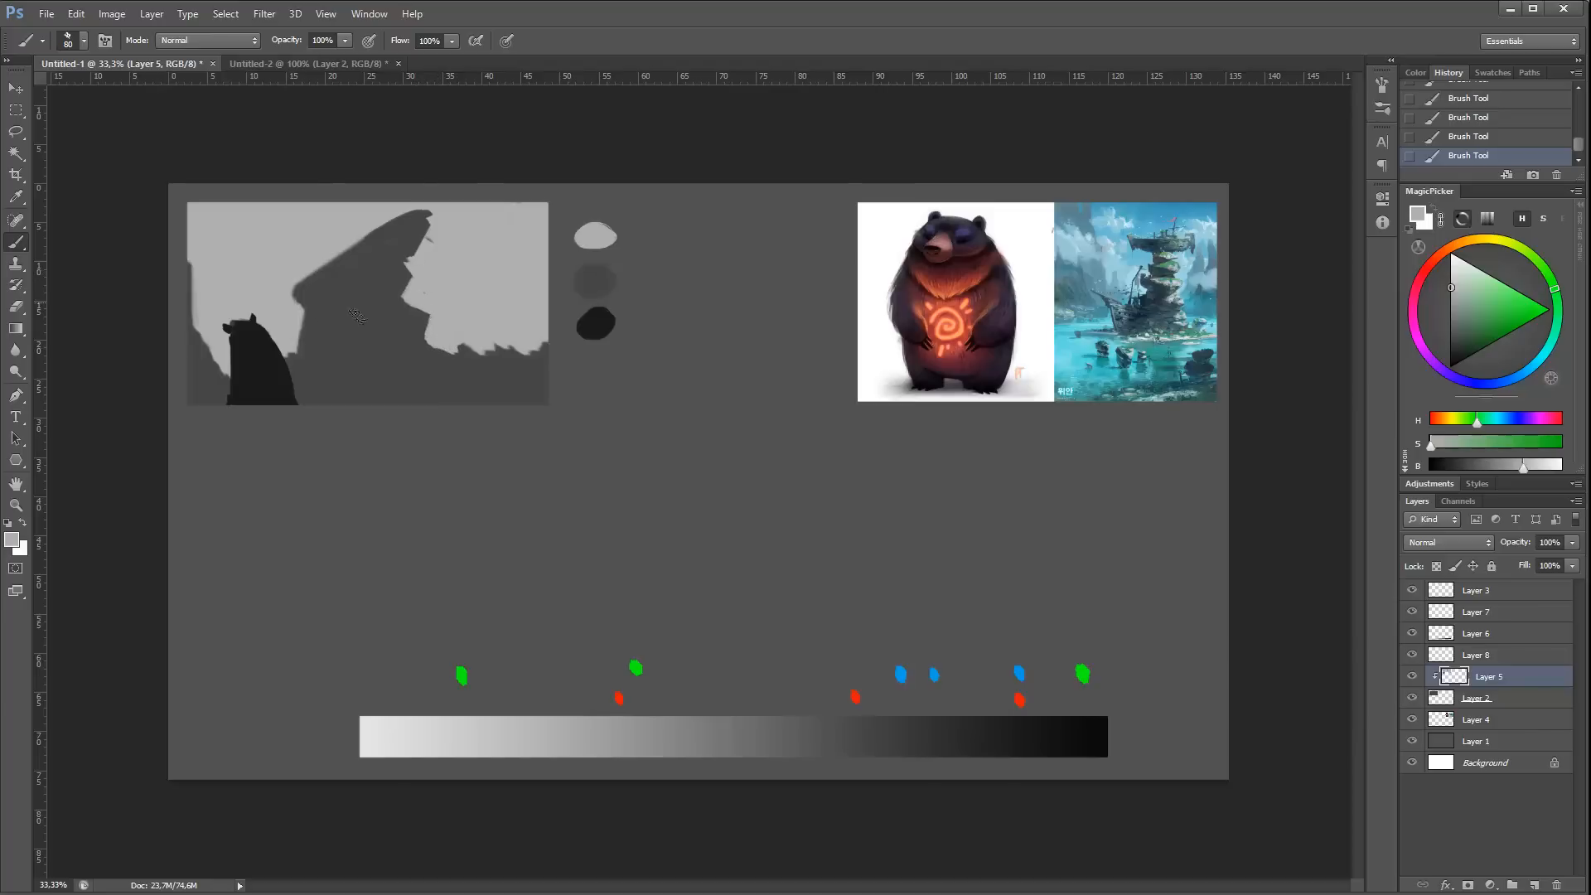
mouse_move(300, 312)
mouse_down()
mouse_move(312, 344)
mouse_move(297, 369)
mouse_up()
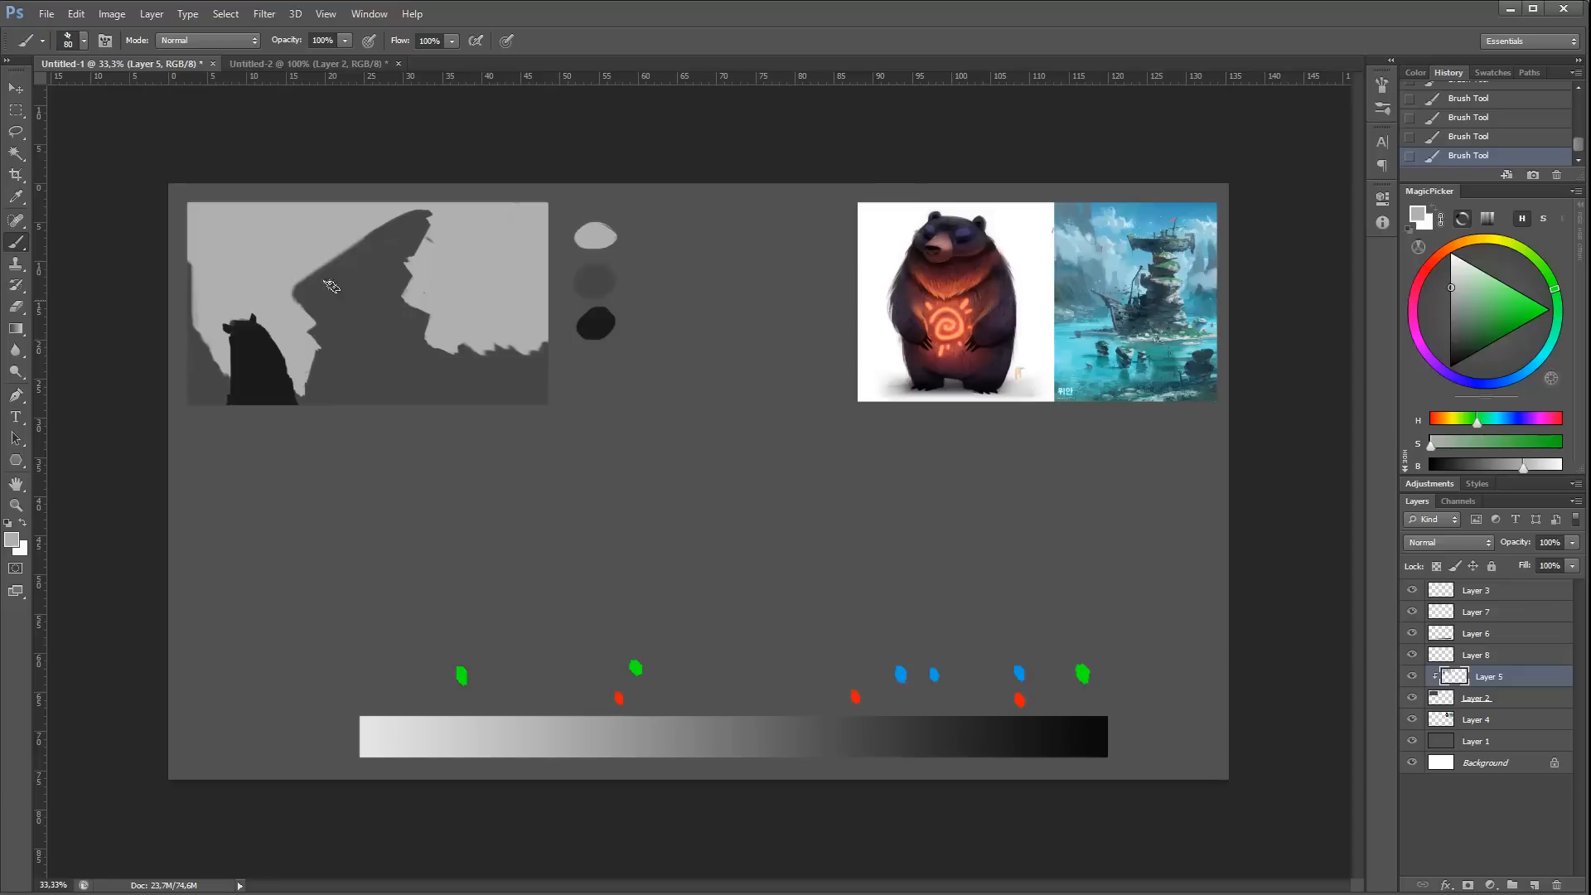
mouse_move(448, 356)
mouse_down()
mouse_move(464, 377)
mouse_move(482, 361)
mouse_up()
Step: Sample the mid-grey, smooth the mountain's upper-left slope and paint a small flag on a pole above it with an 11 px brush
alt+click(393, 239)
mouse_move(393, 240)
mouse_down()
mouse_move(383, 231)
mouse_move(303, 302)
mouse_up()
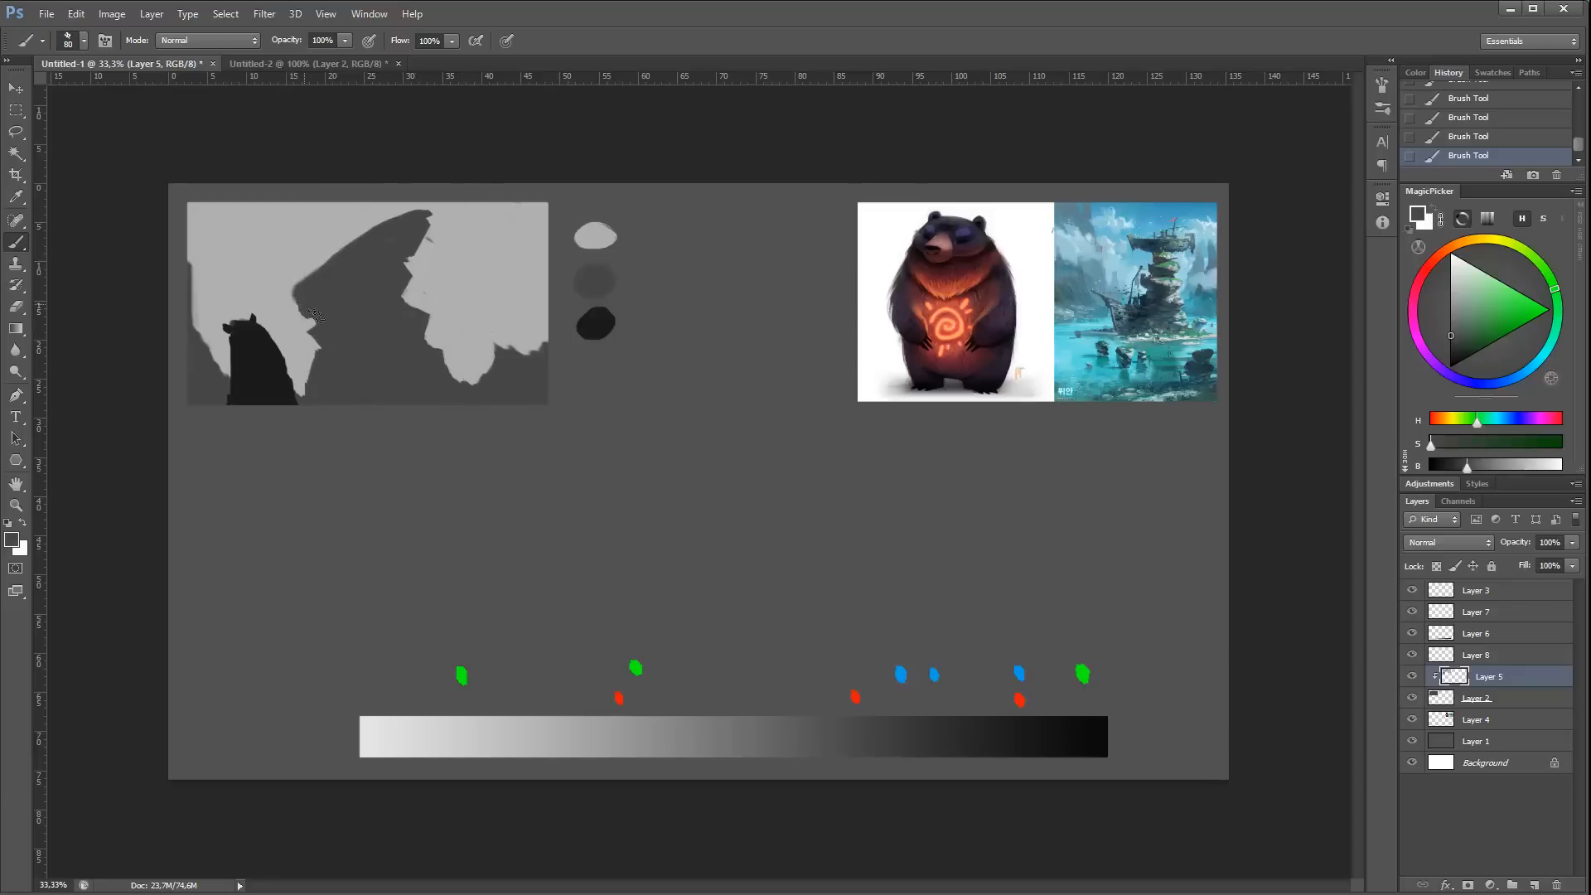
right_click(342, 260)
click(366, 295)
drag(326, 264, 328, 246)
Step: Sample the sky grey and paint out the stray marks beside the mountain's peak, starting with a 22 px brush
alt+click(489, 261)
right_click(489, 259)
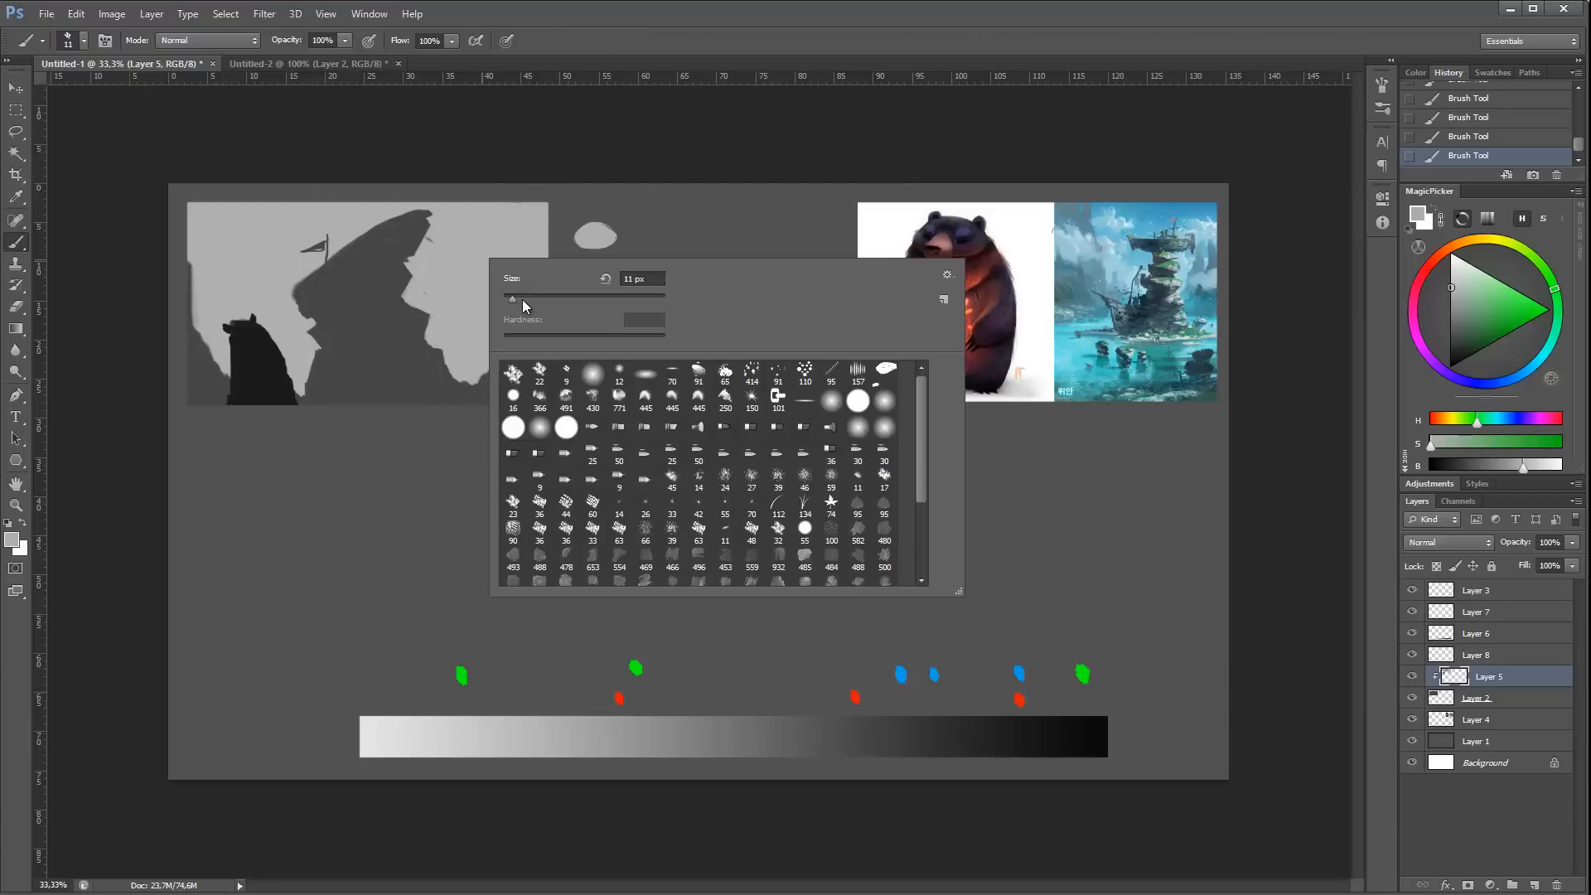
click(521, 298)
drag(432, 236, 425, 247)
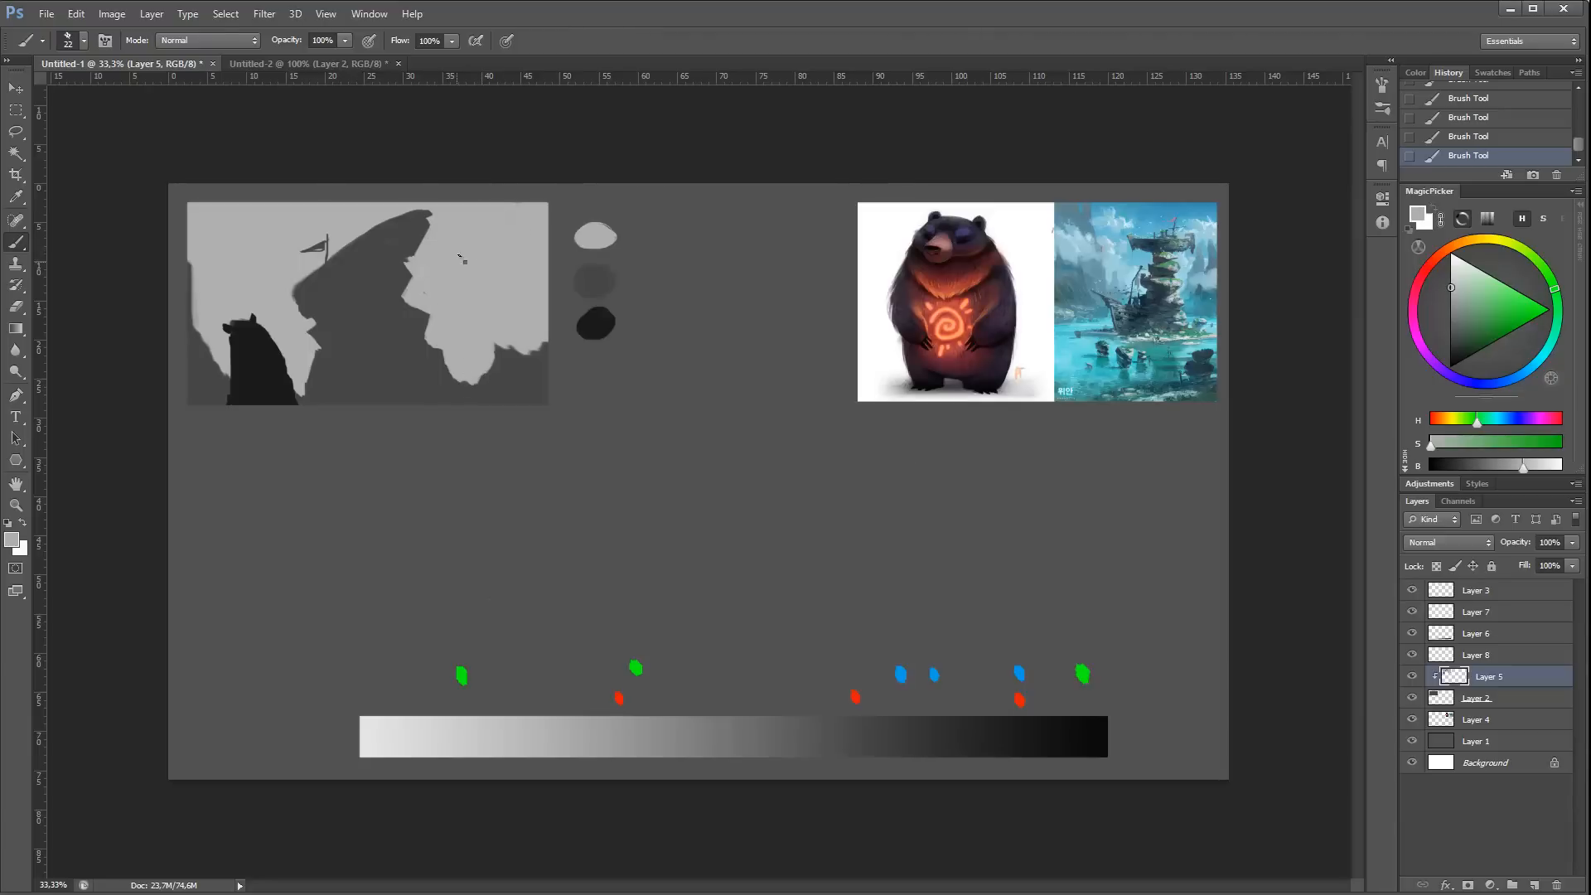
right_click(461, 257)
click(495, 294)
click(435, 222)
Step: Sample the mid-grey and paint a thin leaning spire right of the mountain with a 63 px brush, cleaning its edges with sky grey
right_click(260, 306)
click(295, 341)
click(365, 150)
alt+click(430, 392)
right_click(435, 387)
drag(499, 426, 515, 426)
click(434, 374)
drag(433, 381, 494, 316)
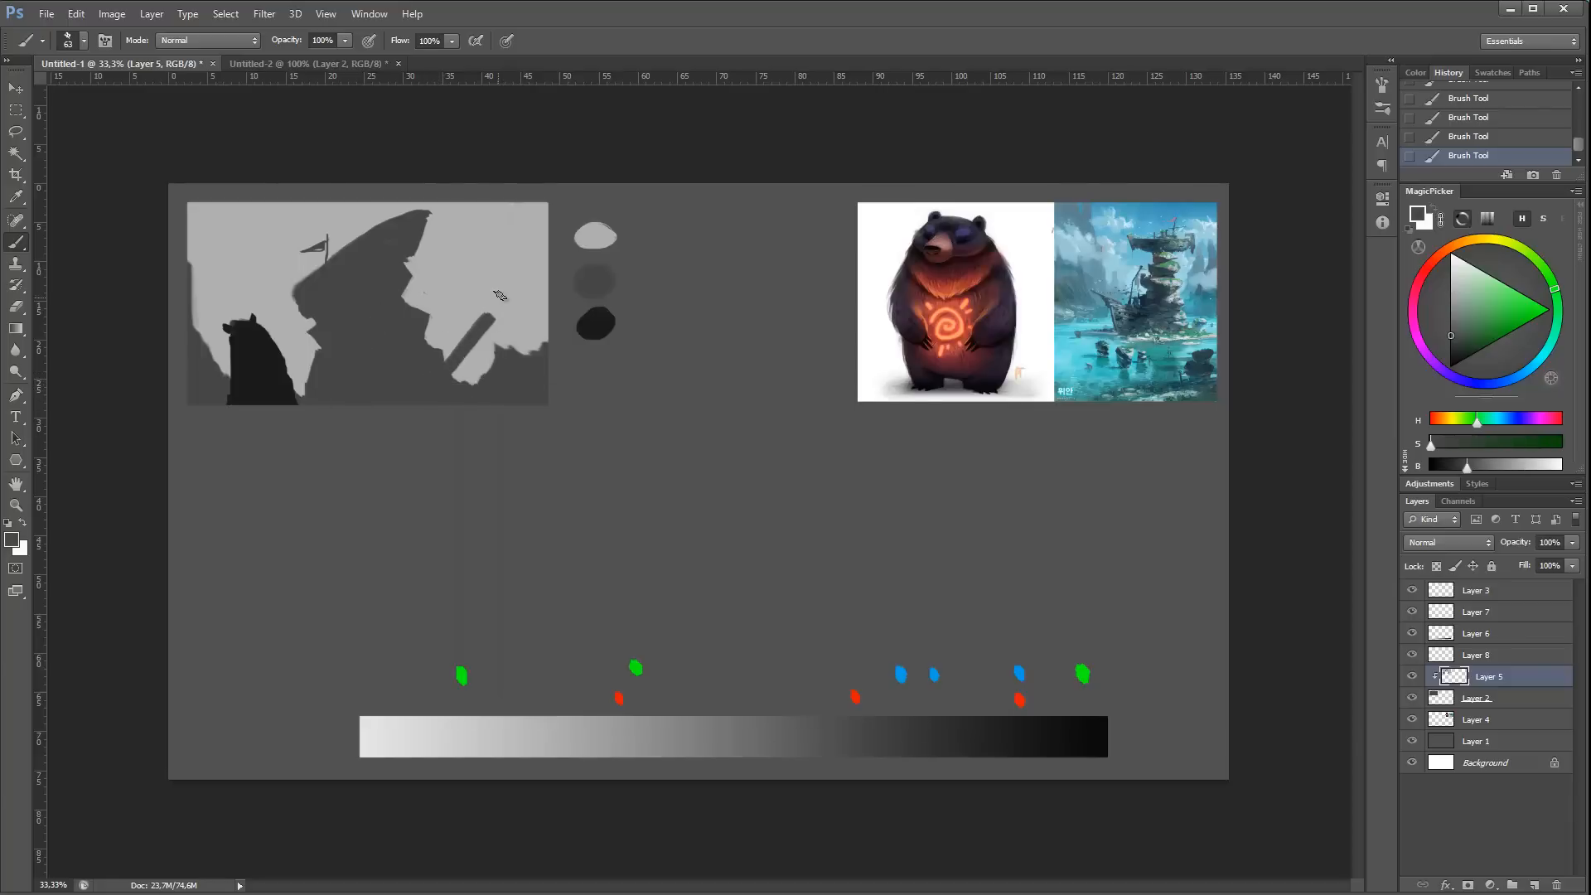
mouse_move(515, 257)
mouse_down()
mouse_move(473, 323)
mouse_move(485, 315)
mouse_move(485, 383)
mouse_move(461, 351)
mouse_move(479, 371)
mouse_move(519, 341)
mouse_move(504, 369)
mouse_move(516, 335)
mouse_move(514, 364)
mouse_move(535, 345)
mouse_move(523, 385)
mouse_up()
alt+click(522, 343)
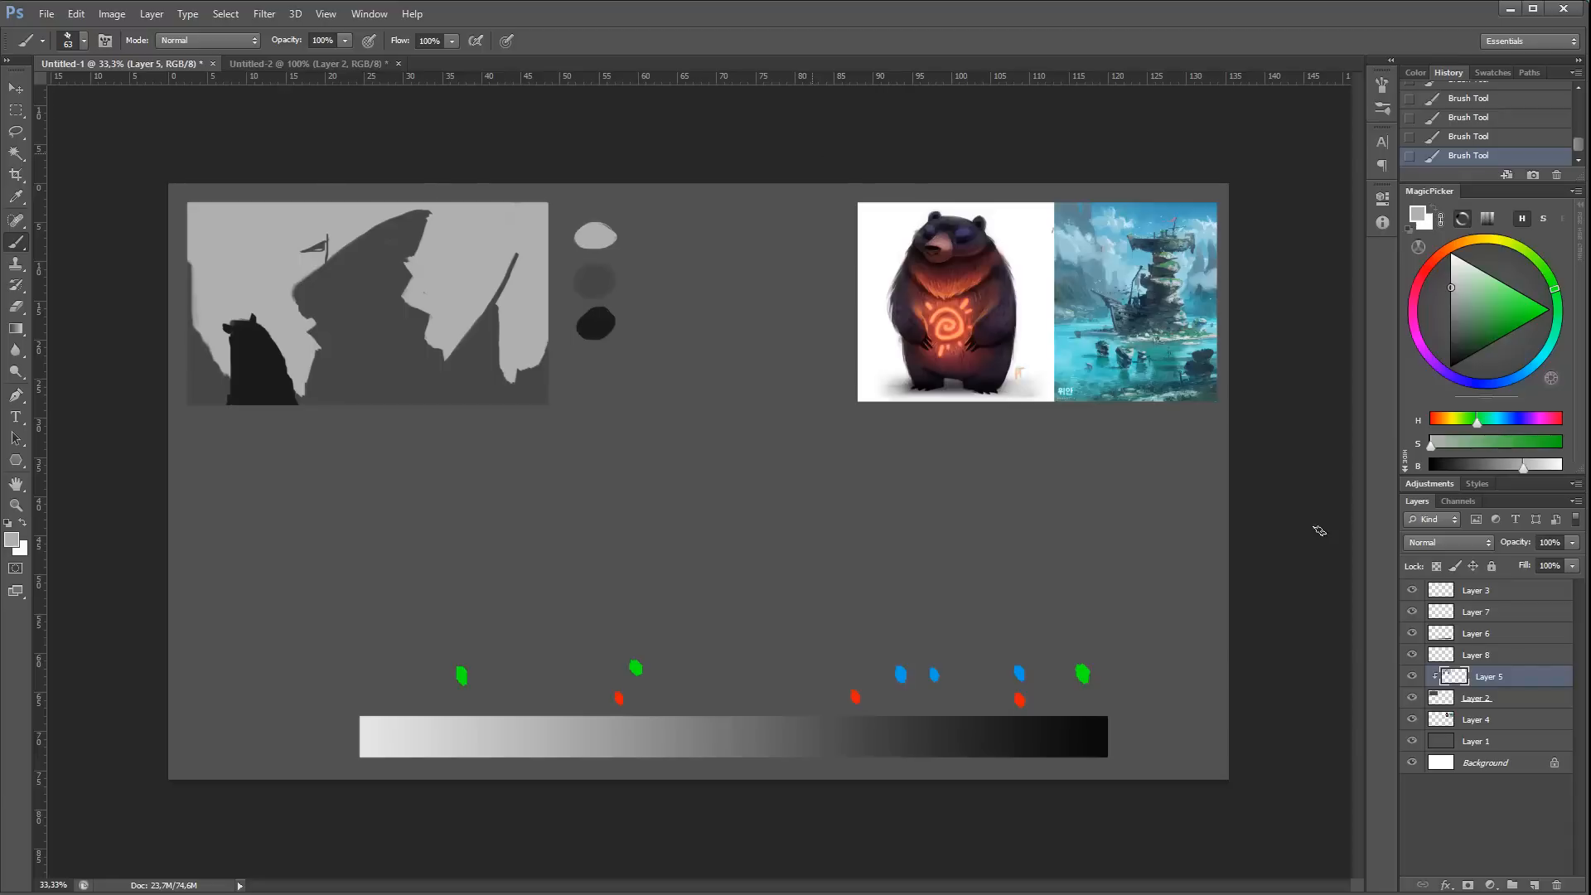
Step: On Layer 2, draw a rectangular marquee selection below the first thumbnail, about the same size as it
click(1440, 697)
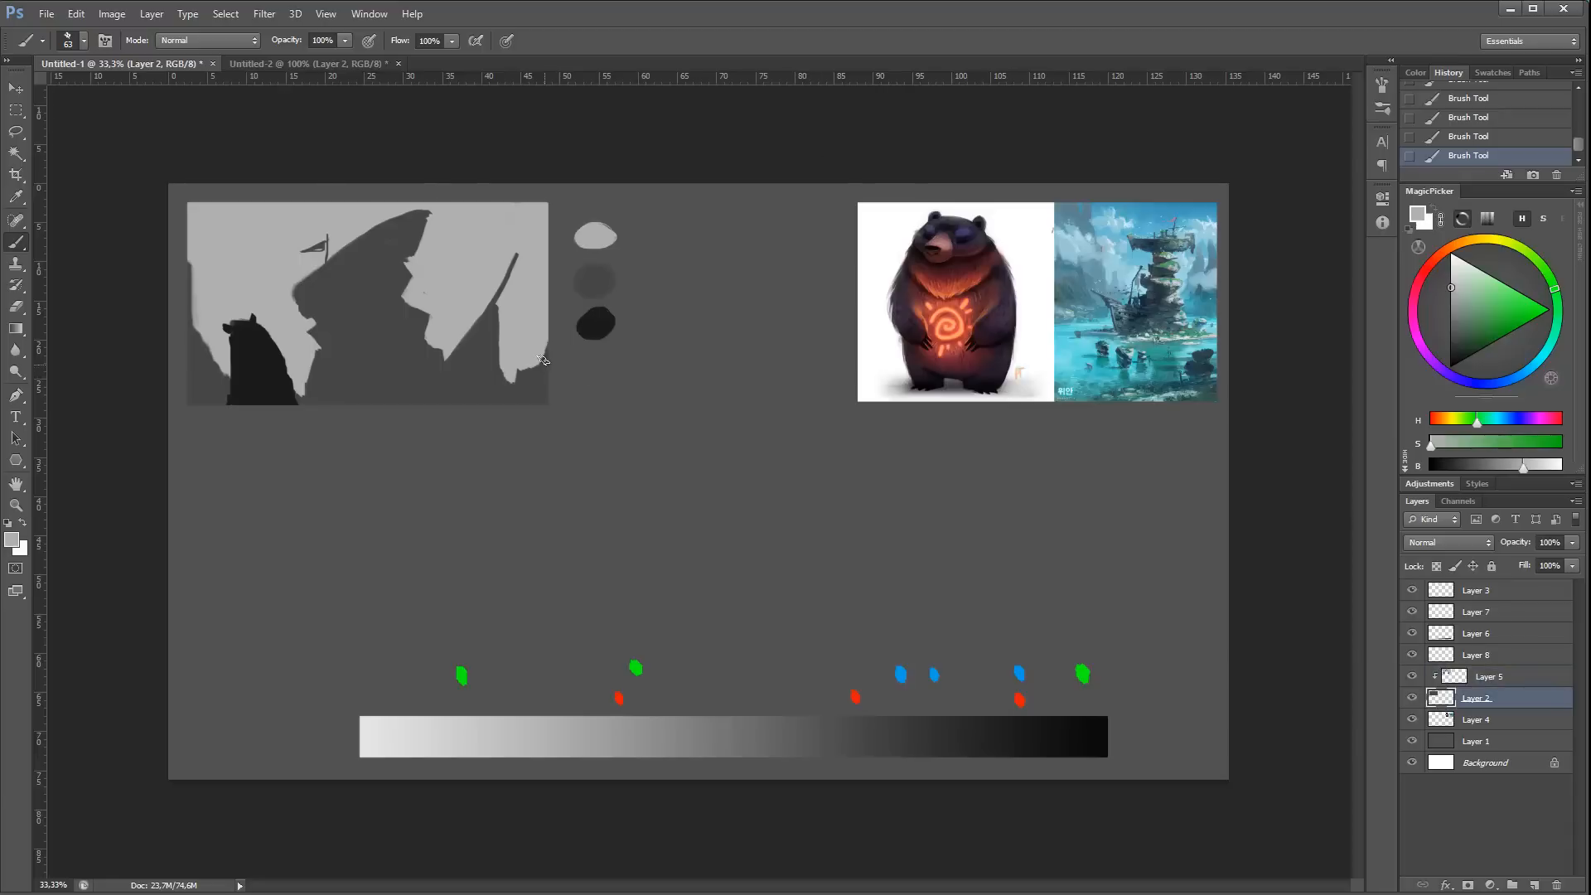
key(m)
drag(192, 419, 584, 586)
key(ctrl+d)
click(359, 41)
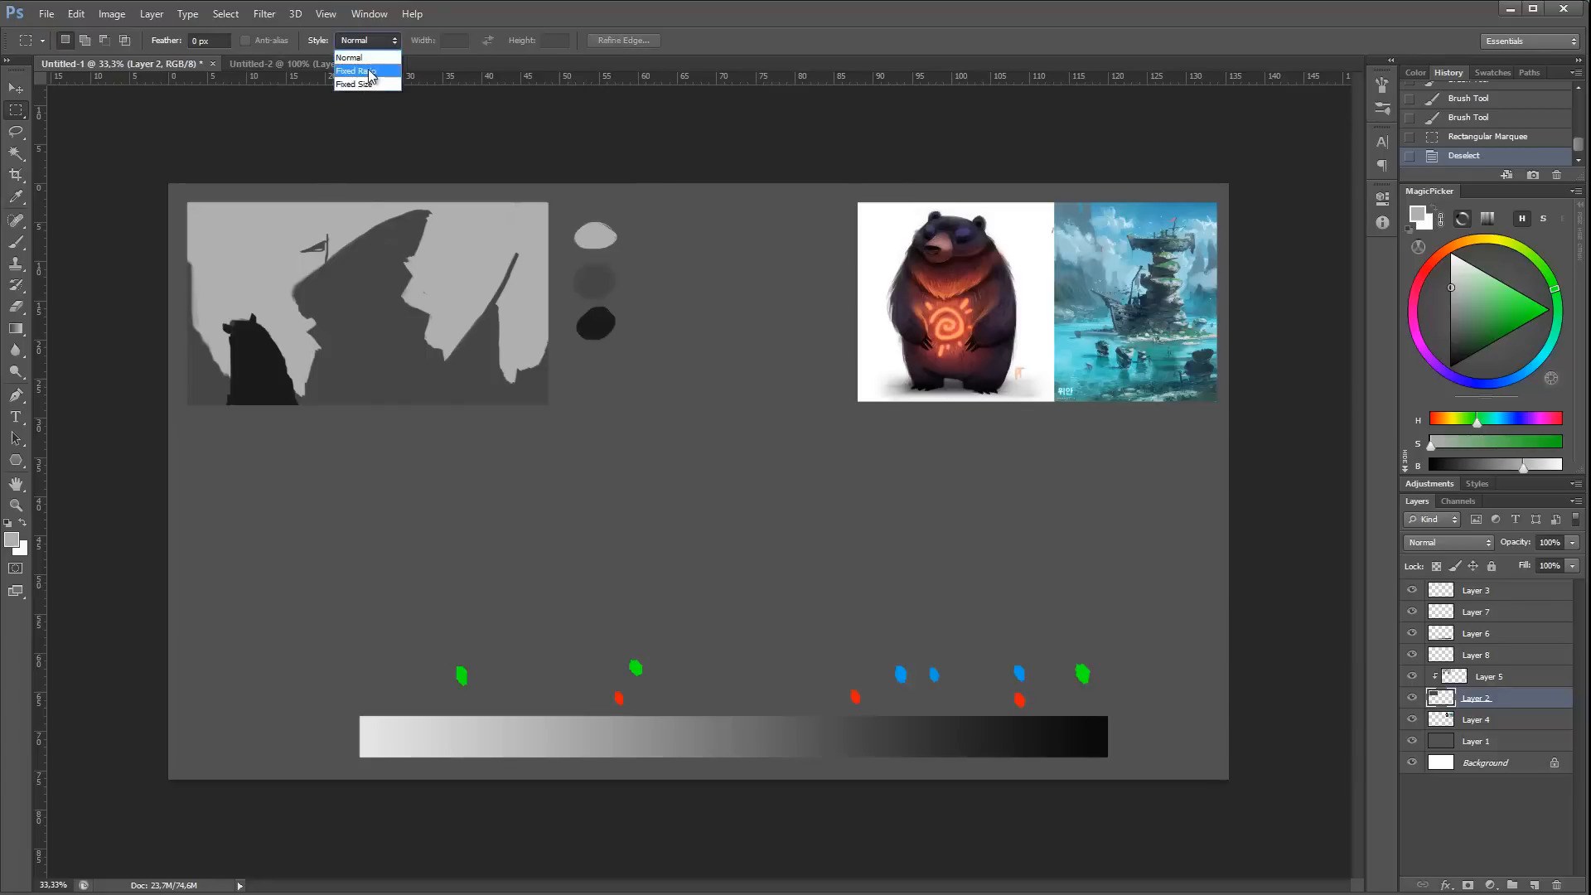
click(365, 64)
mouse_move(191, 423)
mouse_down()
mouse_move(580, 564)
mouse_move(682, 580)
mouse_move(654, 571)
mouse_up()
Step: Fill the selected rectangle with the mid-grey swatch's value, return to the clipped Layer 5 and deselect
key(b)
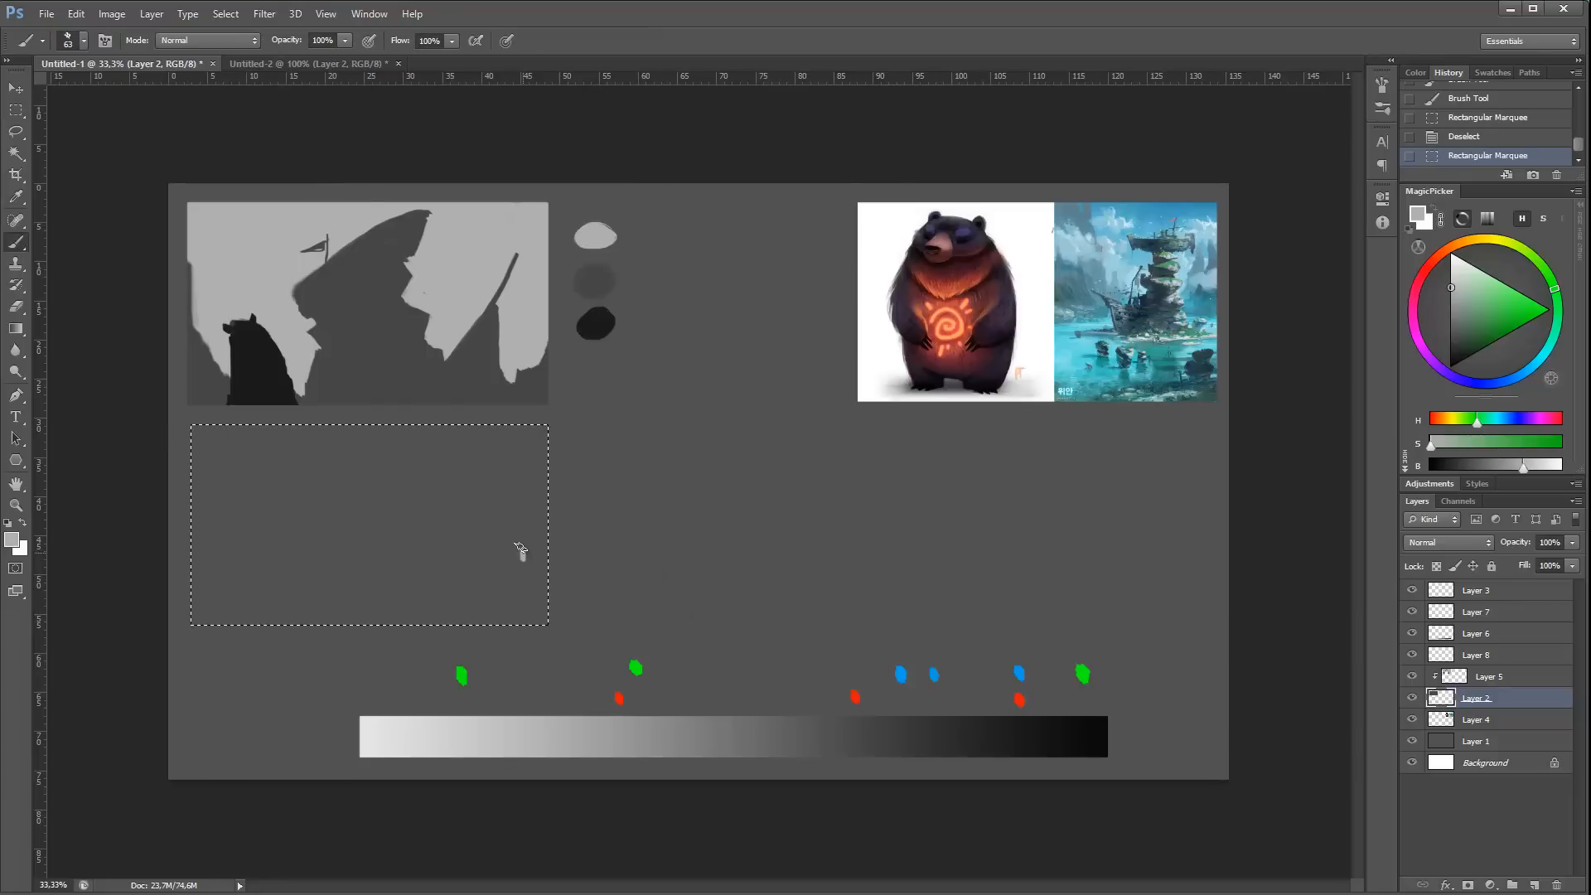
click(522, 553)
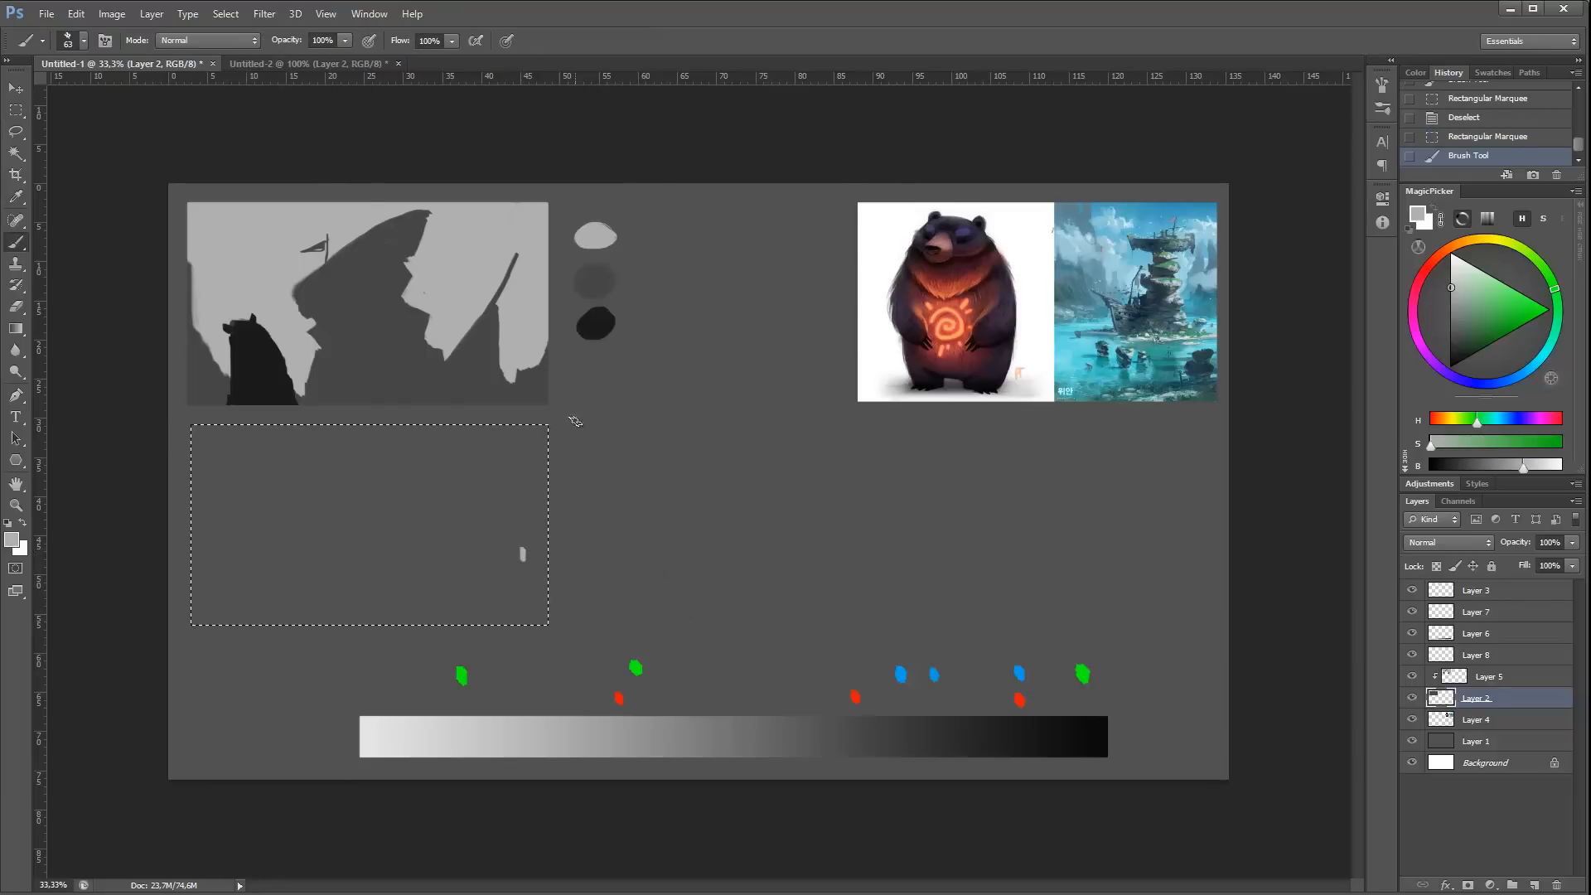
alt+click(603, 281)
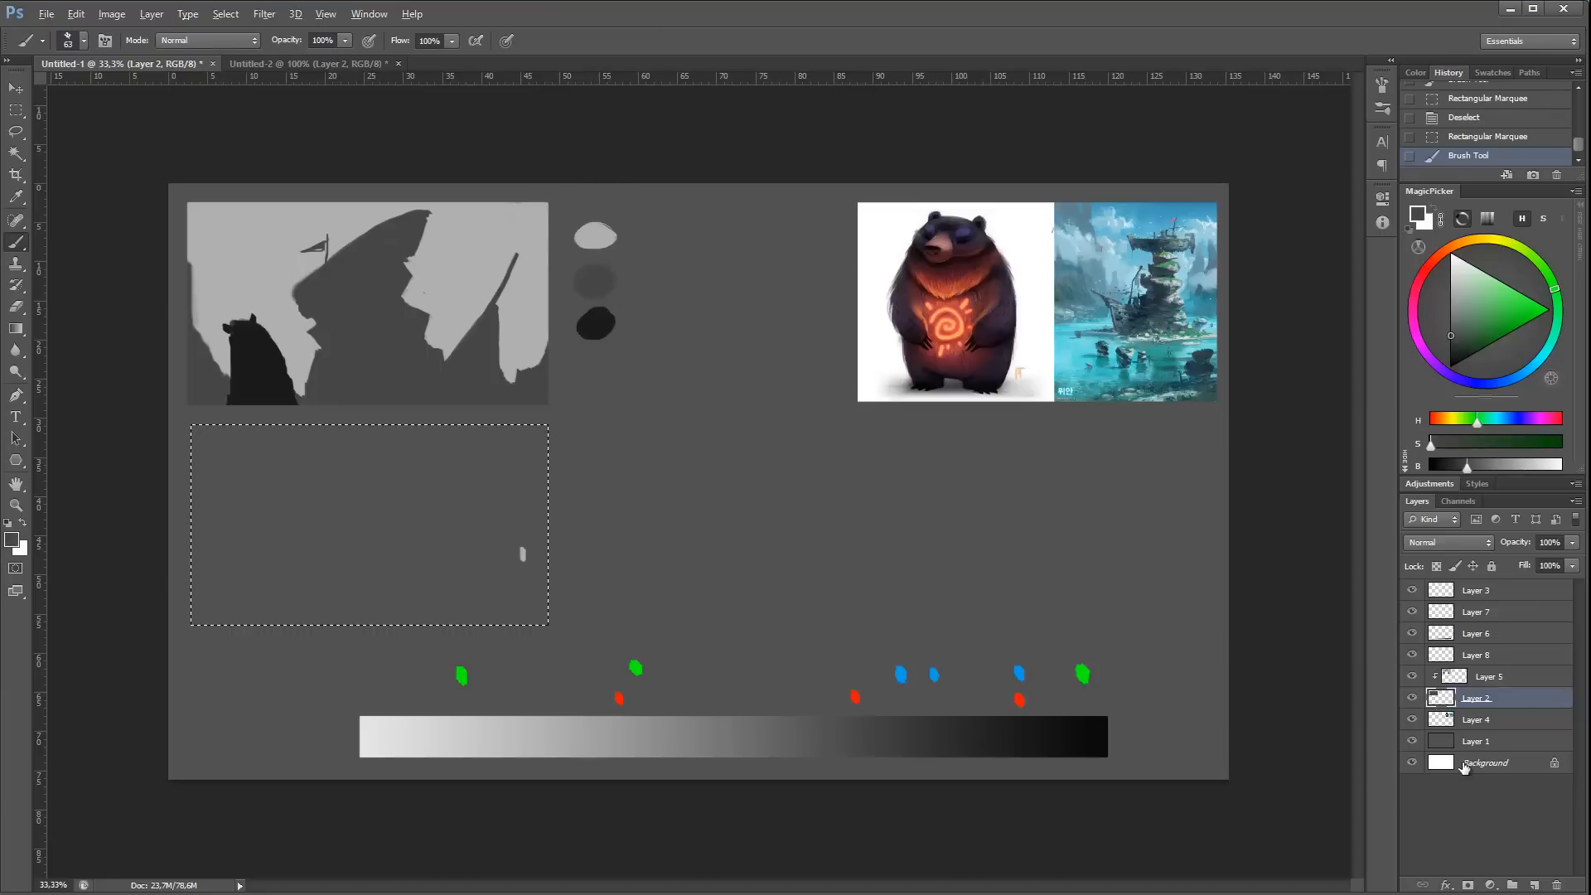
key(alt+BackSpace)
click(1455, 677)
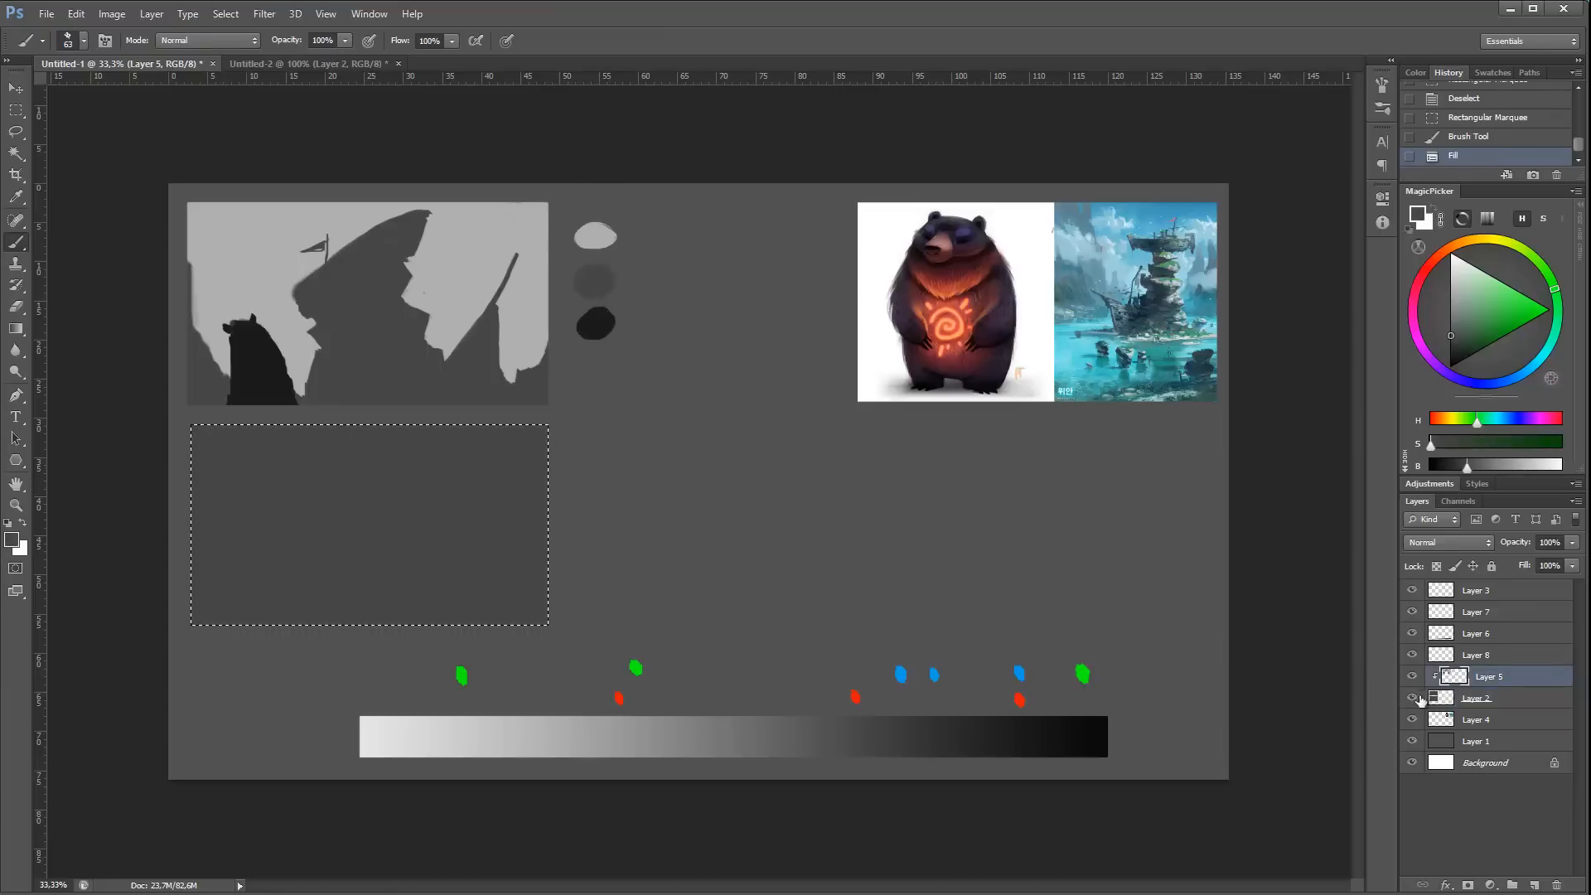
key(ctrl+d)
Step: Set the brush to 137 px and try curved outline strokes in the lower thumbnail with the lightest swatch's grey
alt+click(605, 240)
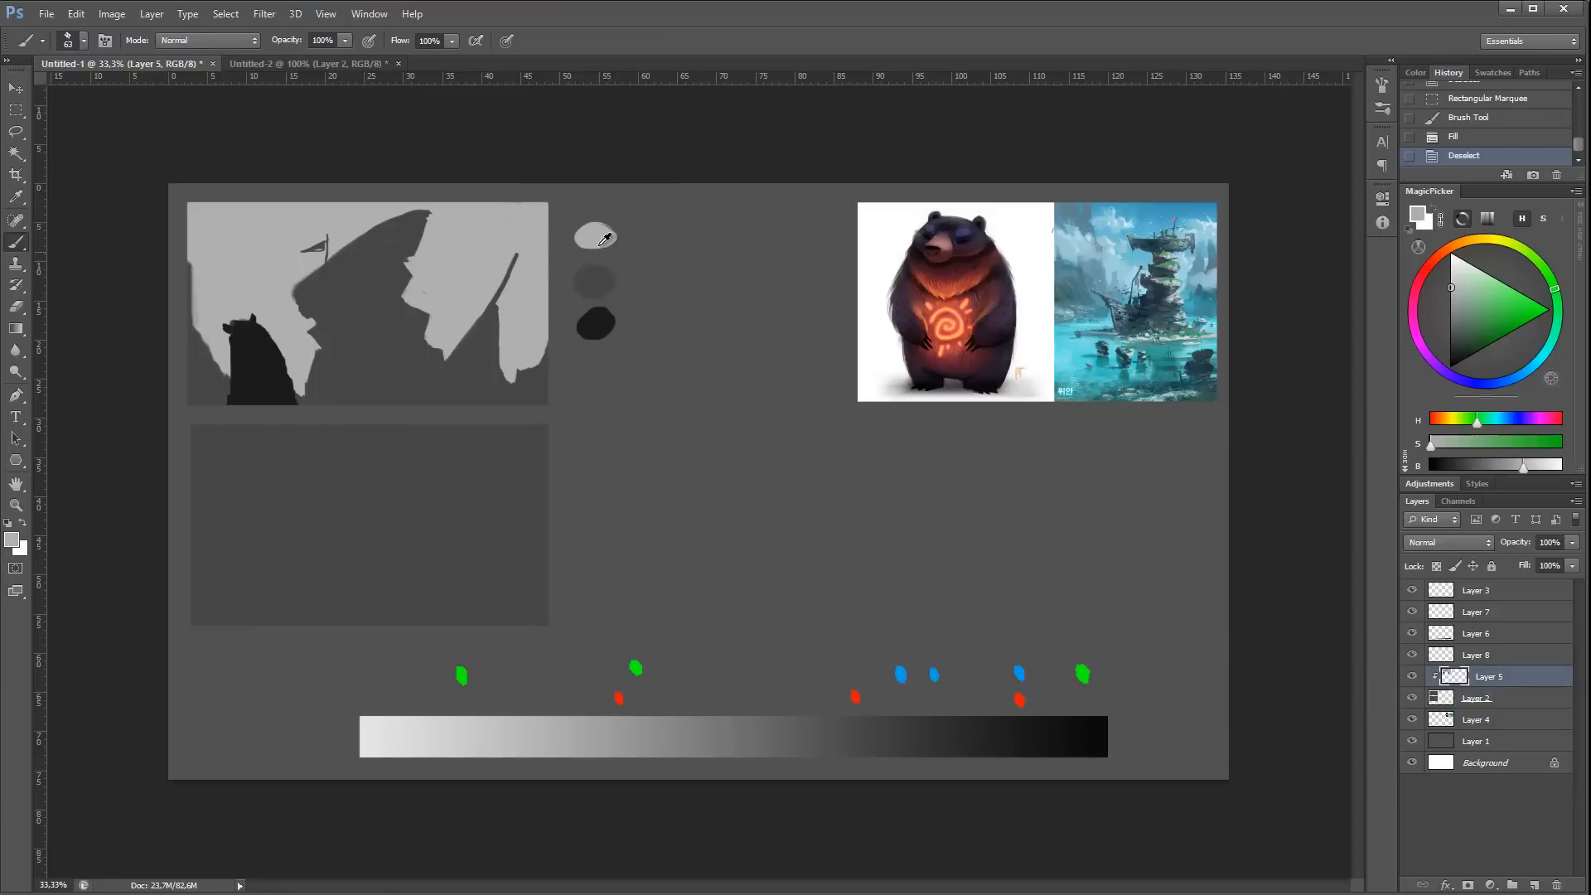
right_click(490, 437)
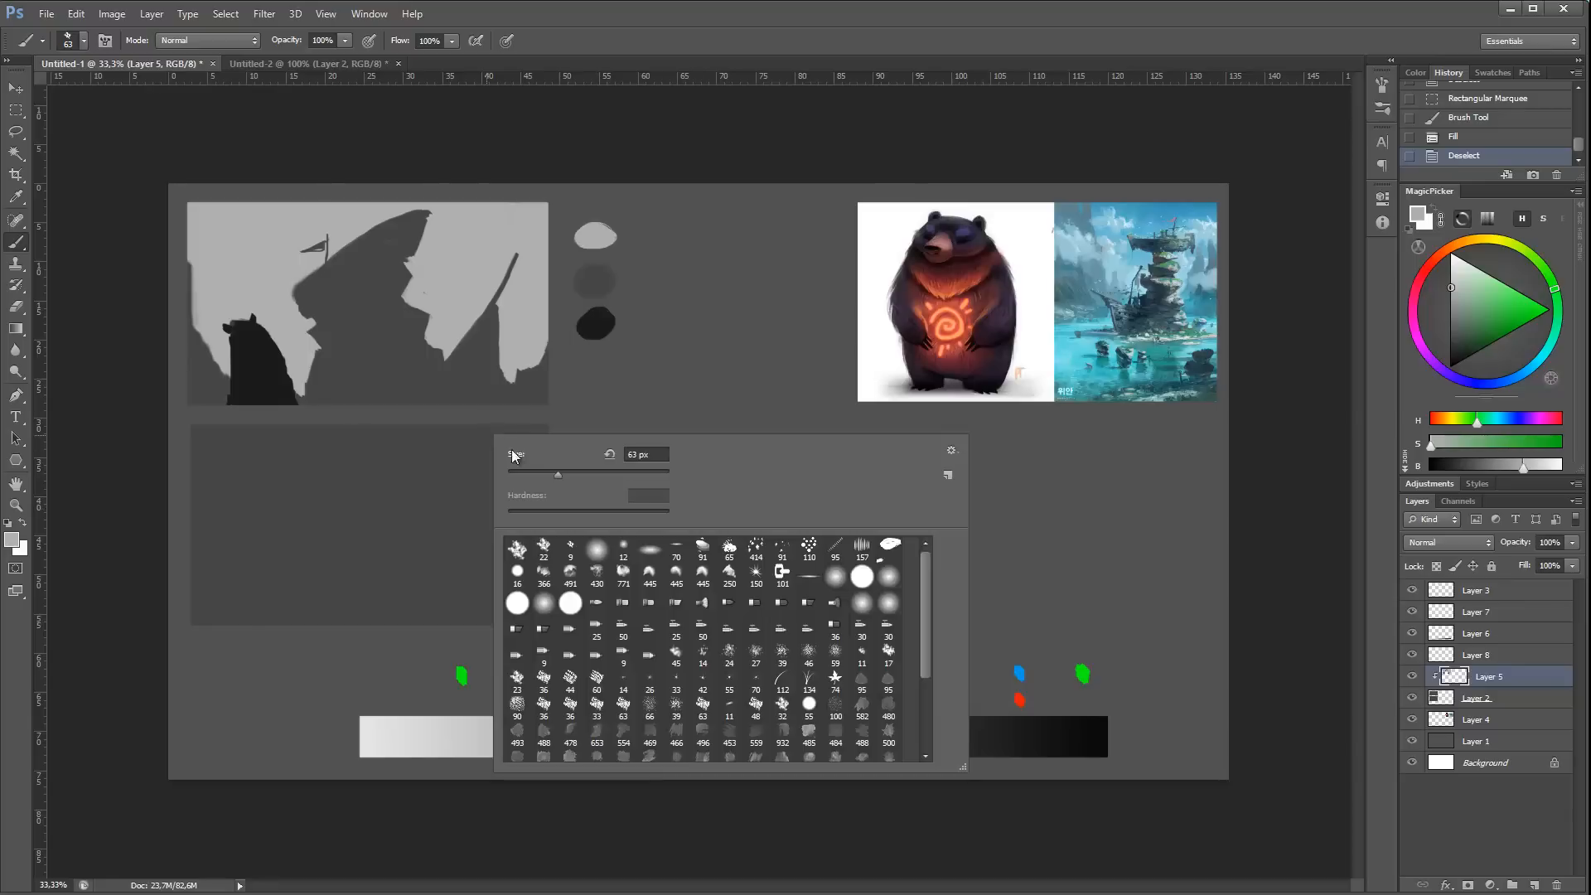
right_click(416, 471)
mouse_move(489, 509)
mouse_down()
mouse_move(532, 511)
mouse_move(389, 435)
mouse_up()
click(381, 501)
key(ctrl+z)
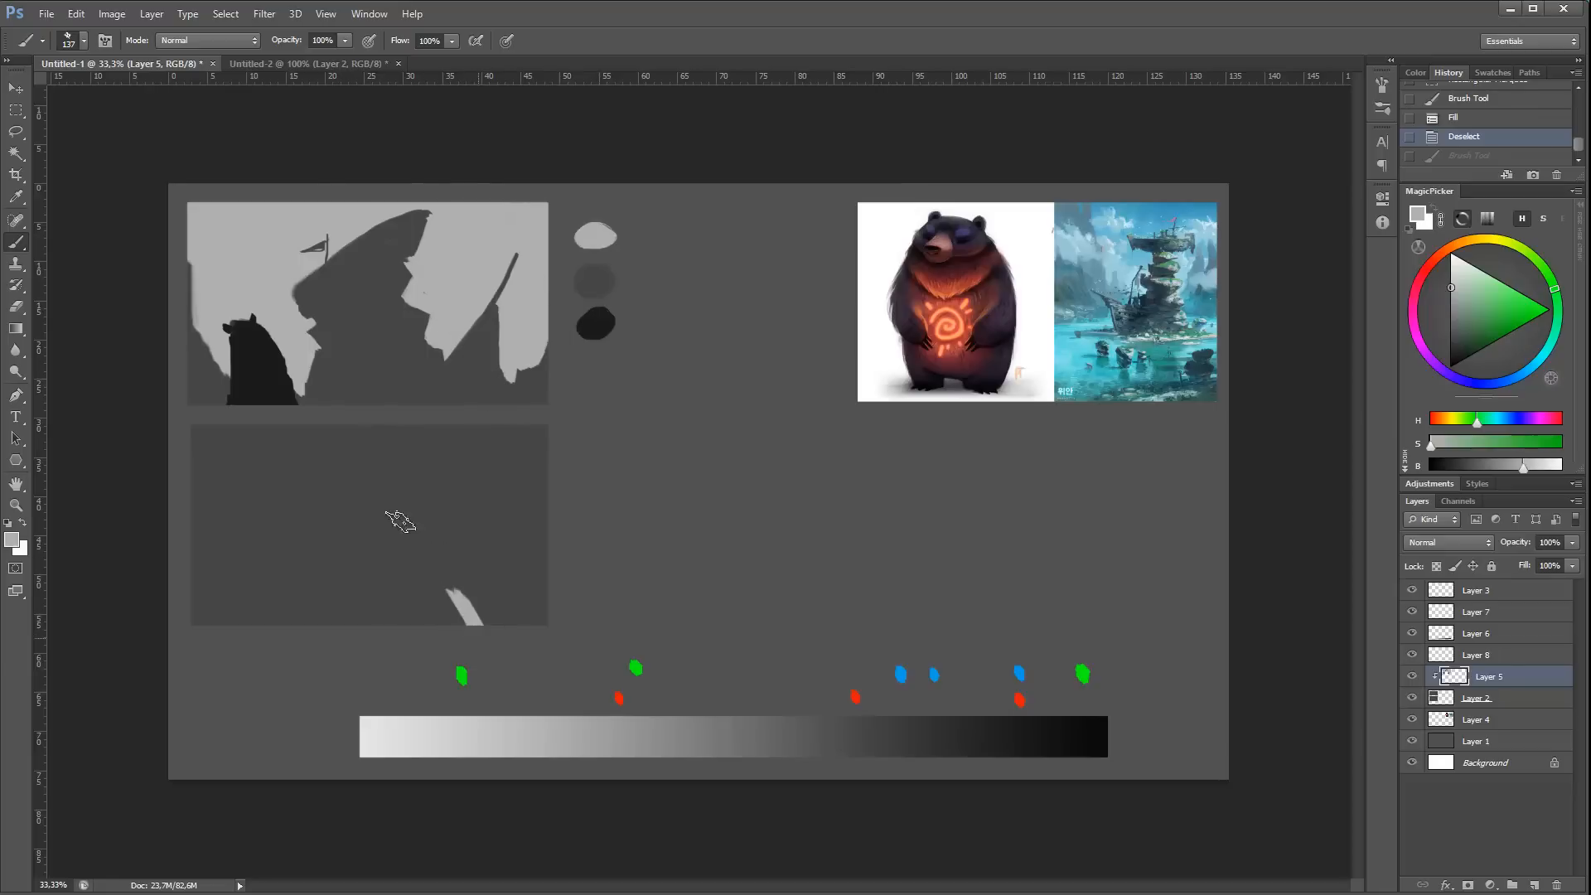
mouse_move(385, 510)
mouse_down()
mouse_move(479, 623)
mouse_move(365, 561)
mouse_move(373, 623)
mouse_up()
key(ctrl+alt+z)
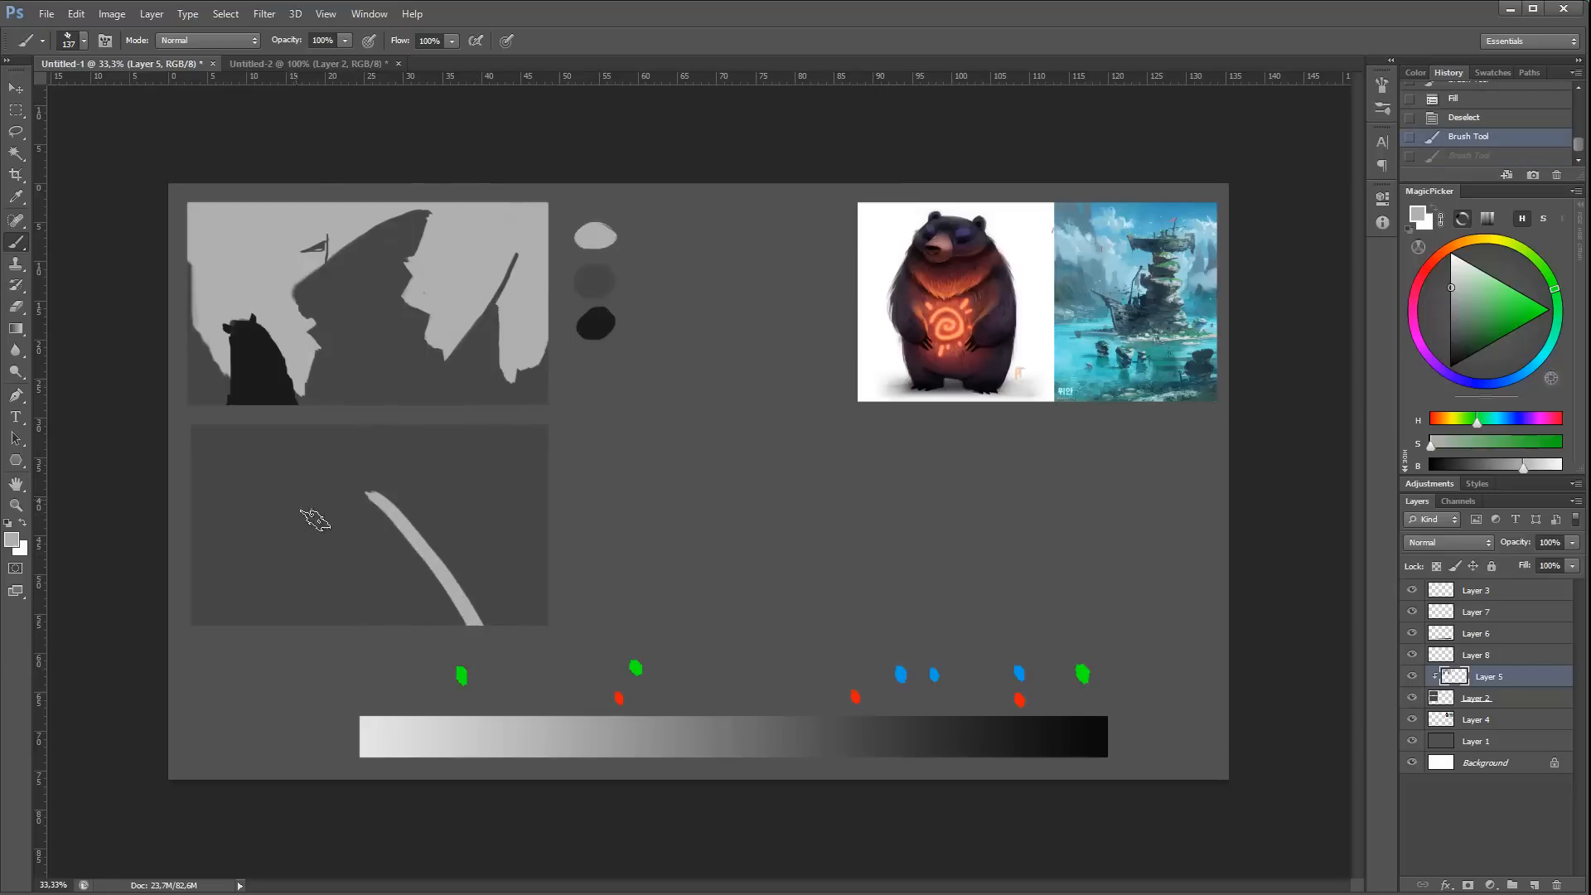
key(ctrl+alt+z)
Step: Sample the darkest swatch and paint a tall pointed shape rising from the lower thumbnail's bottom edge
drag(288, 493, 335, 623)
mouse_move(287, 494)
mouse_down()
mouse_move(426, 639)
mouse_move(294, 501)
mouse_move(389, 622)
mouse_move(336, 539)
mouse_move(402, 605)
mouse_move(348, 626)
mouse_move(365, 551)
mouse_move(291, 489)
mouse_move(295, 504)
mouse_up()
alt+click(595, 321)
mouse_move(340, 625)
mouse_down()
mouse_move(287, 489)
mouse_move(319, 617)
mouse_move(293, 562)
mouse_move(268, 464)
mouse_move(290, 554)
mouse_move(299, 487)
mouse_move(284, 481)
mouse_move(349, 557)
mouse_move(354, 621)
mouse_move(367, 600)
mouse_move(348, 549)
mouse_move(398, 609)
mouse_move(294, 487)
mouse_move(398, 602)
mouse_move(367, 610)
mouse_move(350, 587)
mouse_move(332, 623)
mouse_move(370, 610)
mouse_up()
Step: Sample the lightest swatch and paint the sky around a large mid-grey mass behind the dark shape
alt+click(603, 238)
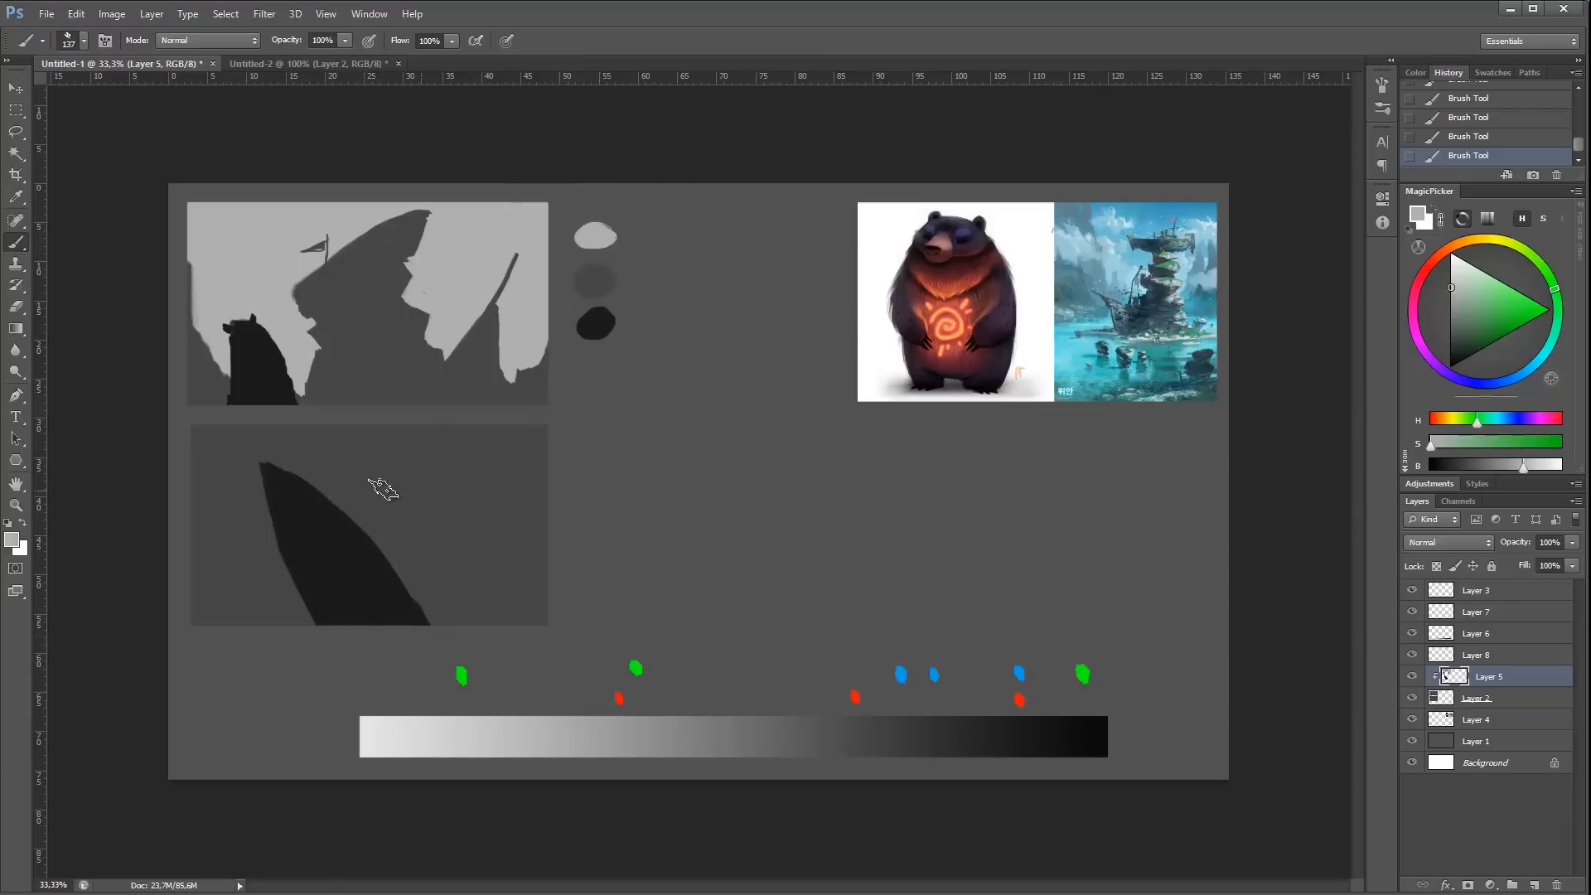
mouse_move(450, 502)
mouse_down()
mouse_move(496, 592)
mouse_move(527, 555)
mouse_move(440, 475)
mouse_move(339, 444)
mouse_move(303, 464)
mouse_move(274, 447)
mouse_move(252, 483)
mouse_move(253, 627)
mouse_move(208, 607)
mouse_move(214, 637)
mouse_move(236, 617)
mouse_move(225, 488)
mouse_move(463, 462)
mouse_move(267, 431)
mouse_move(298, 459)
mouse_move(240, 443)
mouse_move(183, 676)
mouse_move(166, 557)
mouse_up()
mouse_move(318, 437)
mouse_down()
mouse_move(384, 426)
mouse_move(485, 488)
mouse_move(448, 469)
mouse_move(477, 463)
mouse_move(442, 469)
mouse_move(415, 444)
mouse_move(484, 449)
mouse_move(492, 480)
mouse_move(521, 438)
mouse_move(535, 463)
mouse_move(540, 430)
mouse_up()
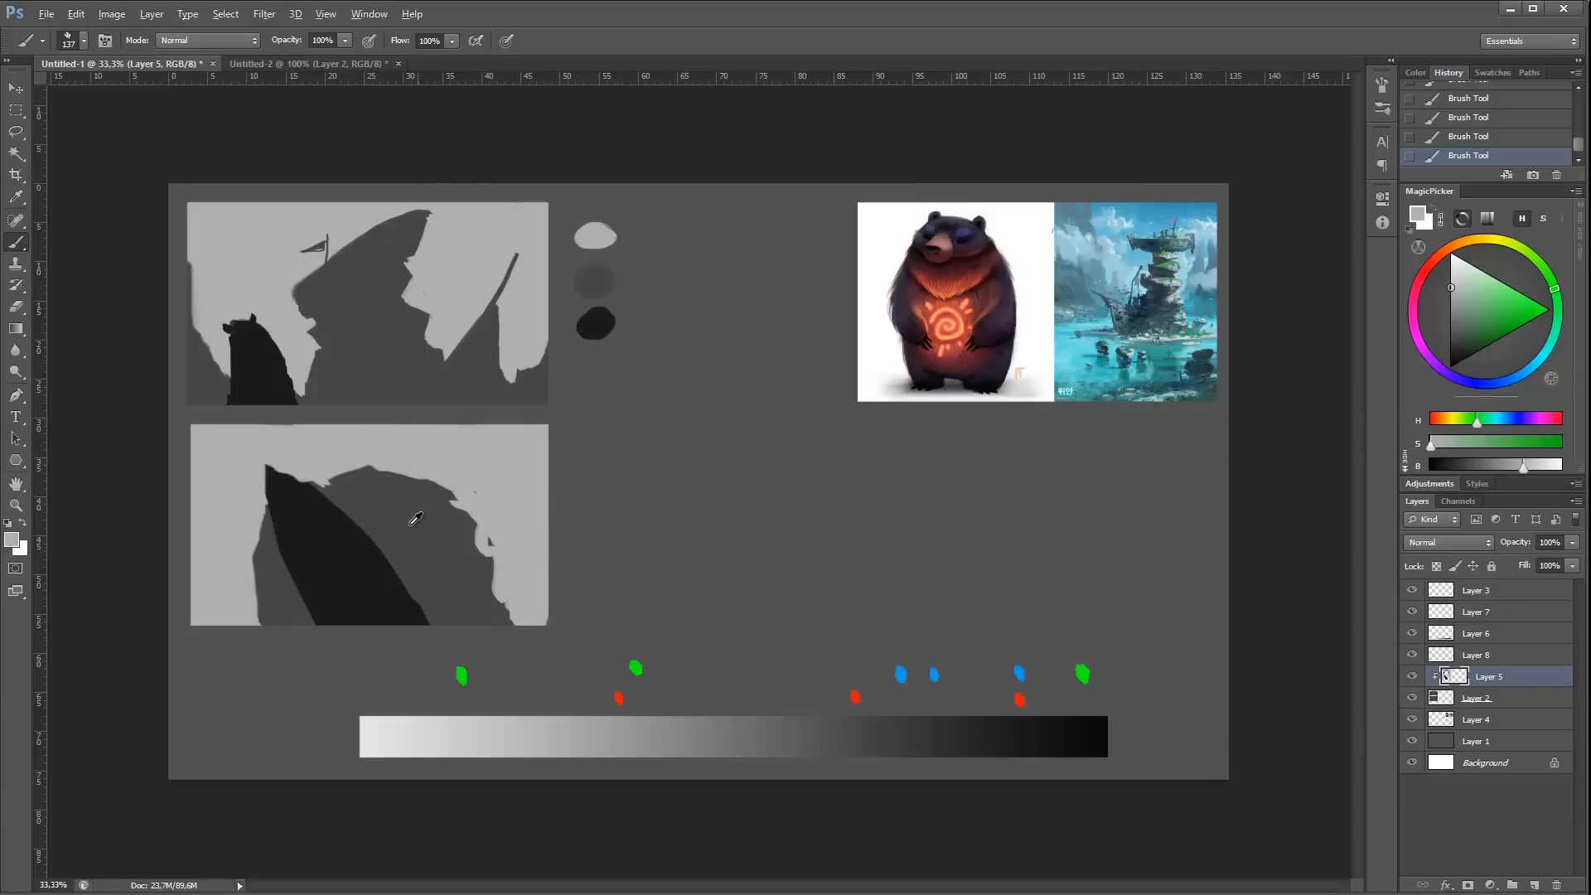
Step: Sample the mid-grey, build up an overhanging cliff on the mass's right edge and add a jagged ledge on its lower left
alt+click(472, 495)
mouse_move(473, 493)
mouse_down()
mouse_move(477, 524)
mouse_move(485, 580)
mouse_up()
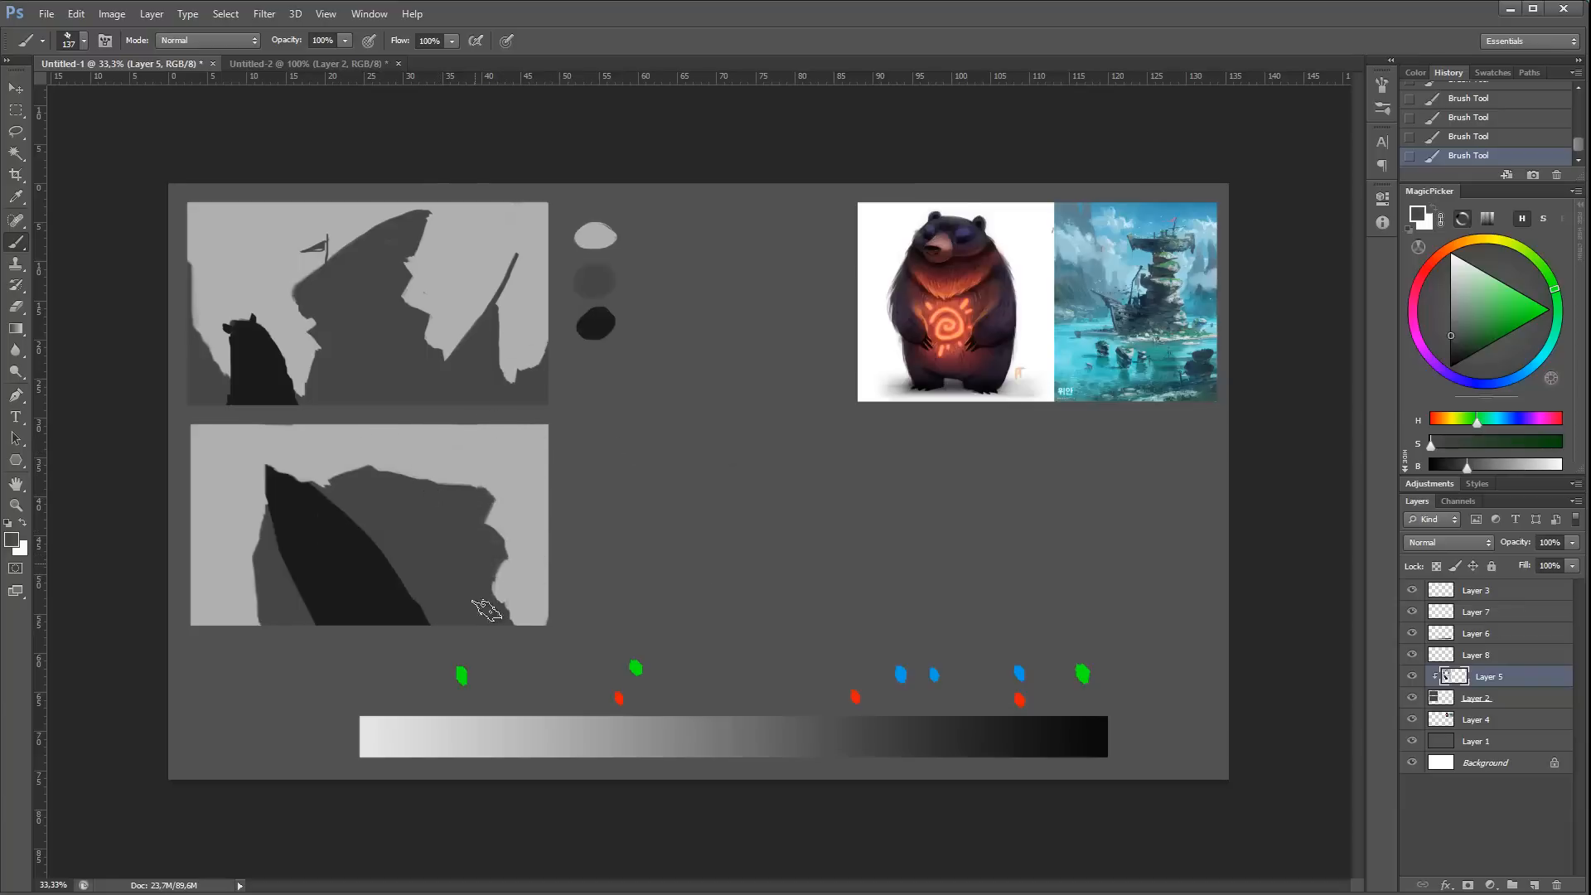
mouse_move(265, 572)
mouse_down()
mouse_move(248, 580)
mouse_move(274, 625)
mouse_up()
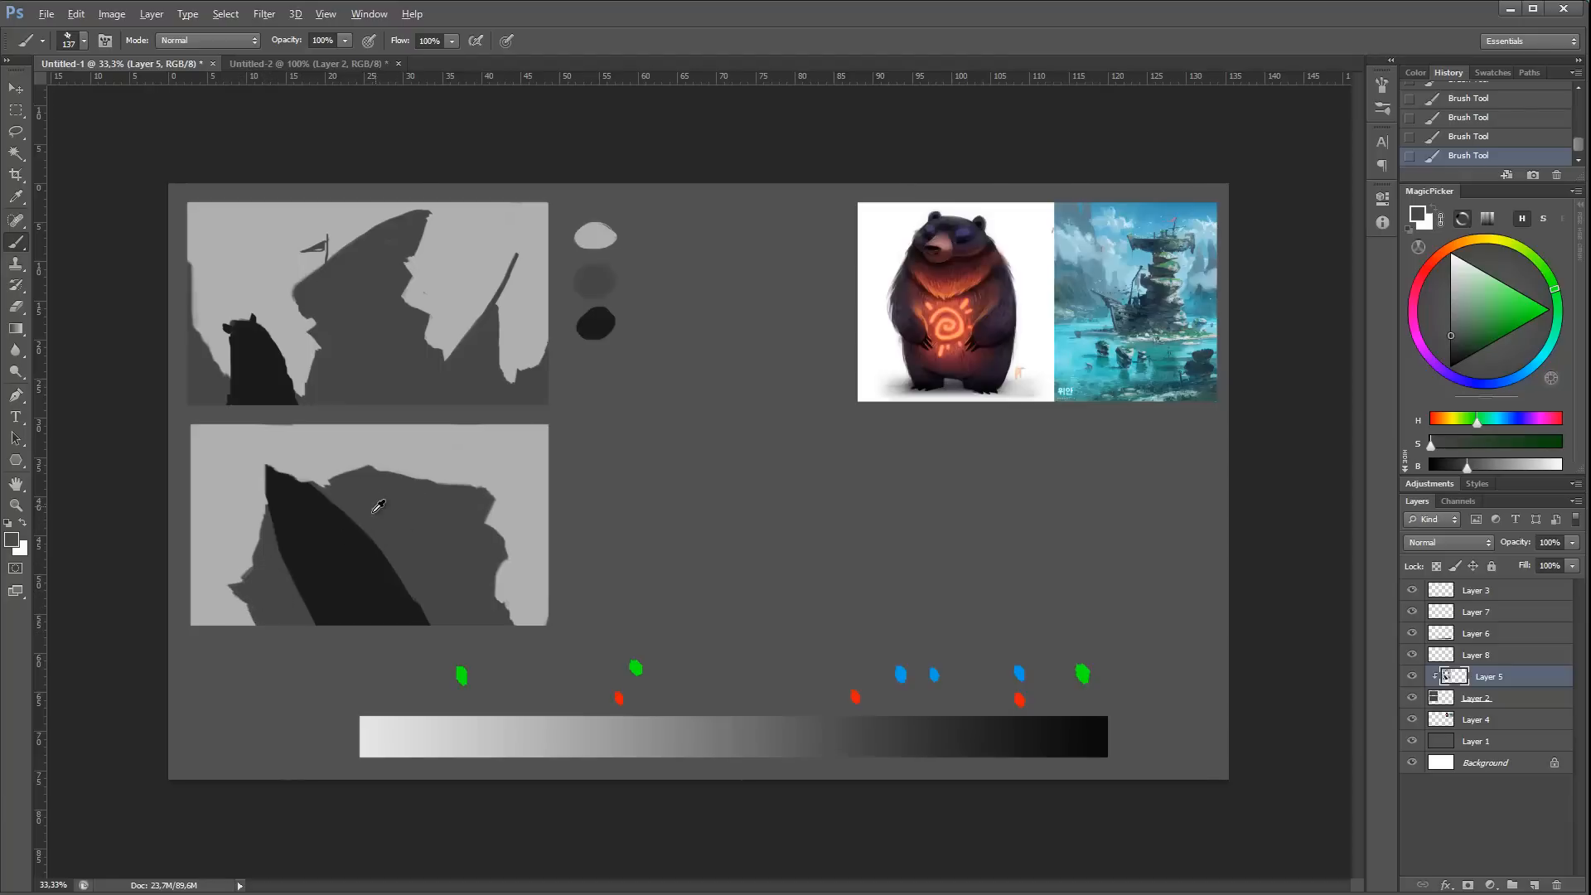
Step: Sample the dark value and paint a tiny figure near the cliff's upper-right edge with a 28 px brush
alt+click(354, 552)
right_click(454, 448)
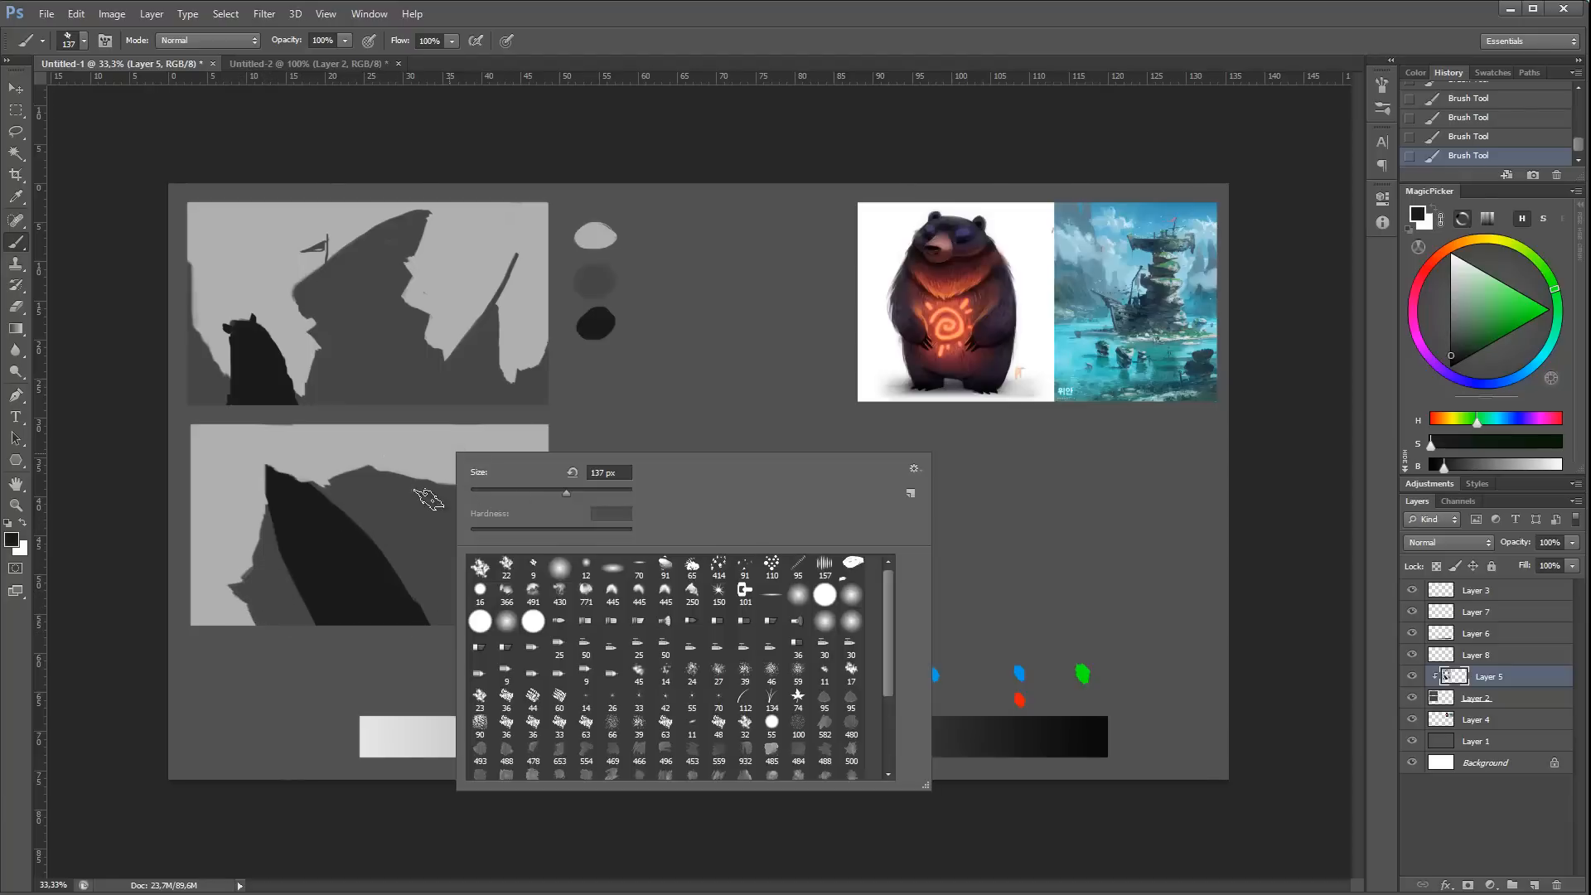
key(Escape)
key(ctrl+z)
right_click(471, 487)
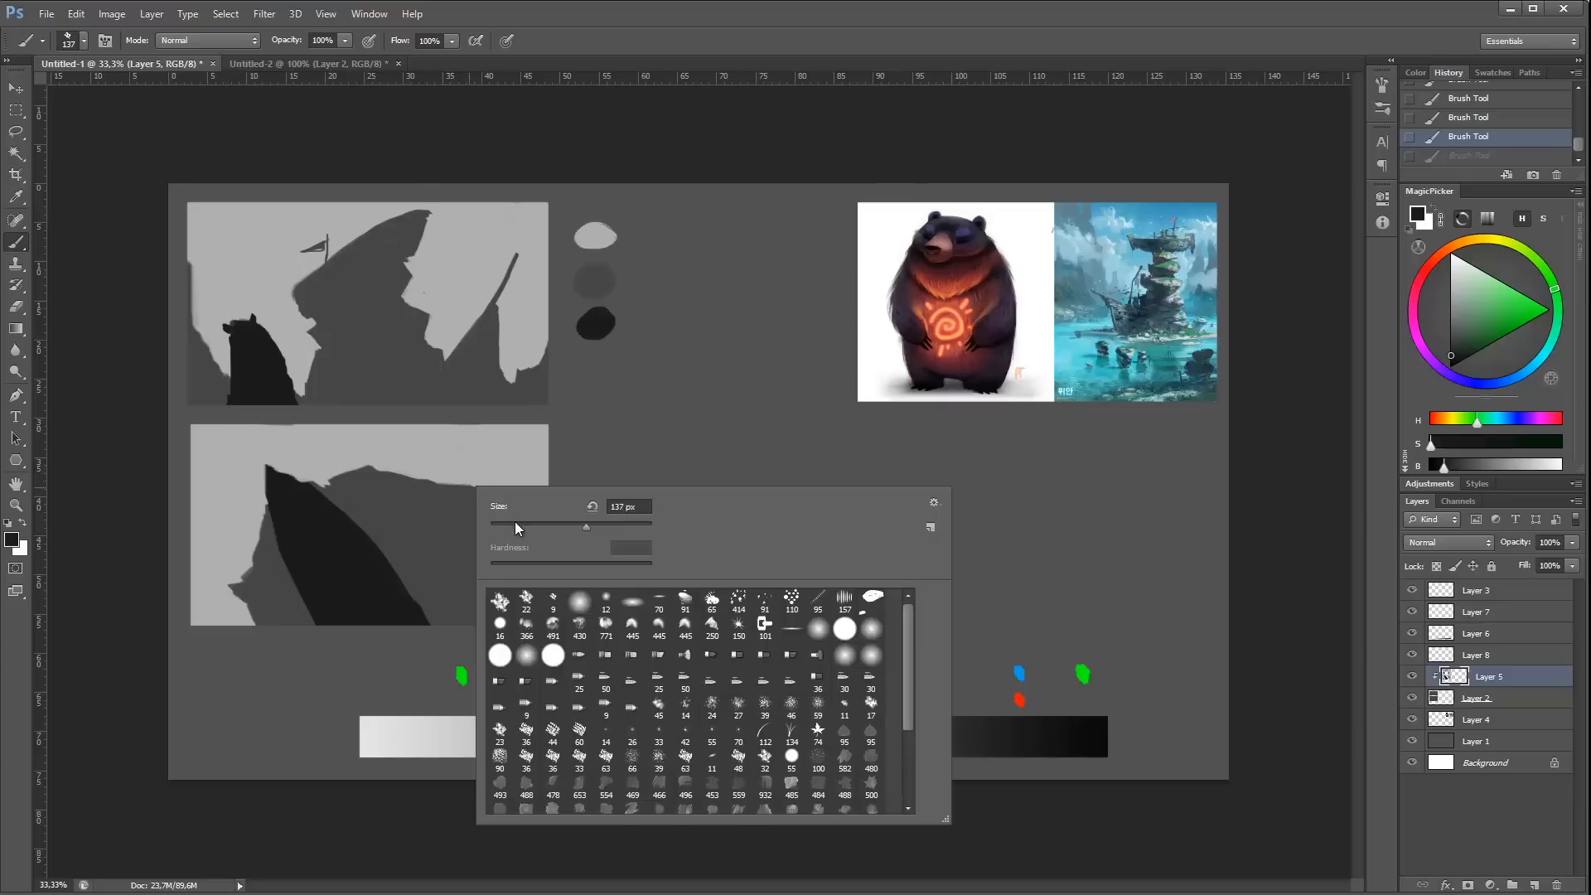
drag(516, 528, 503, 528)
click(471, 497)
click(474, 498)
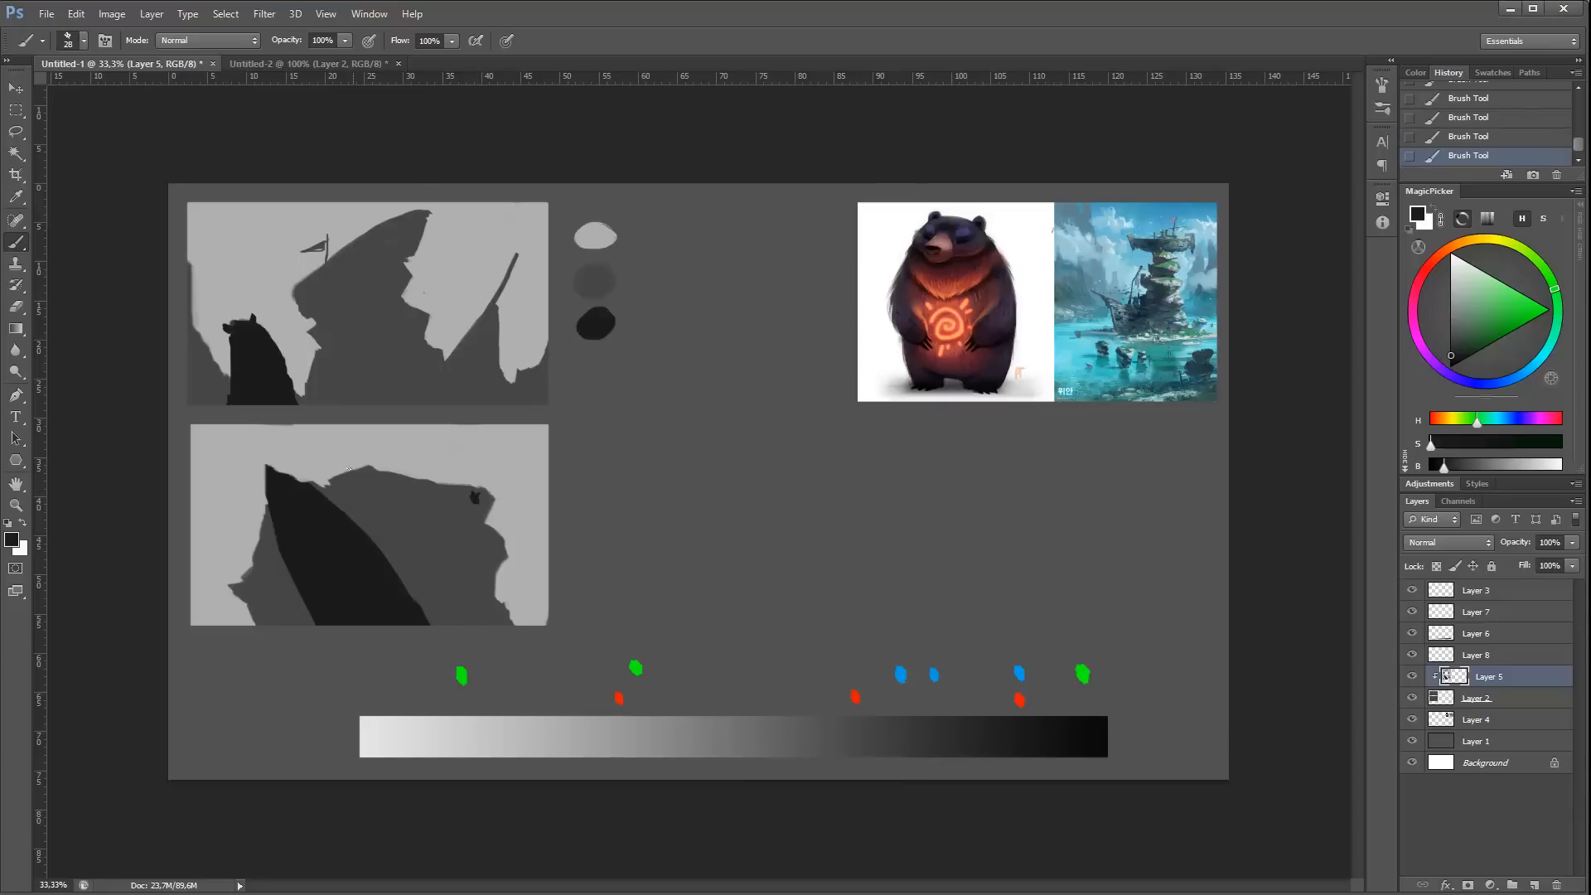
Step: Enlarge the dark foreground shape on both sides with an 86 px brush and add a curved horn-like tip and small bump on top
right_click(362, 558)
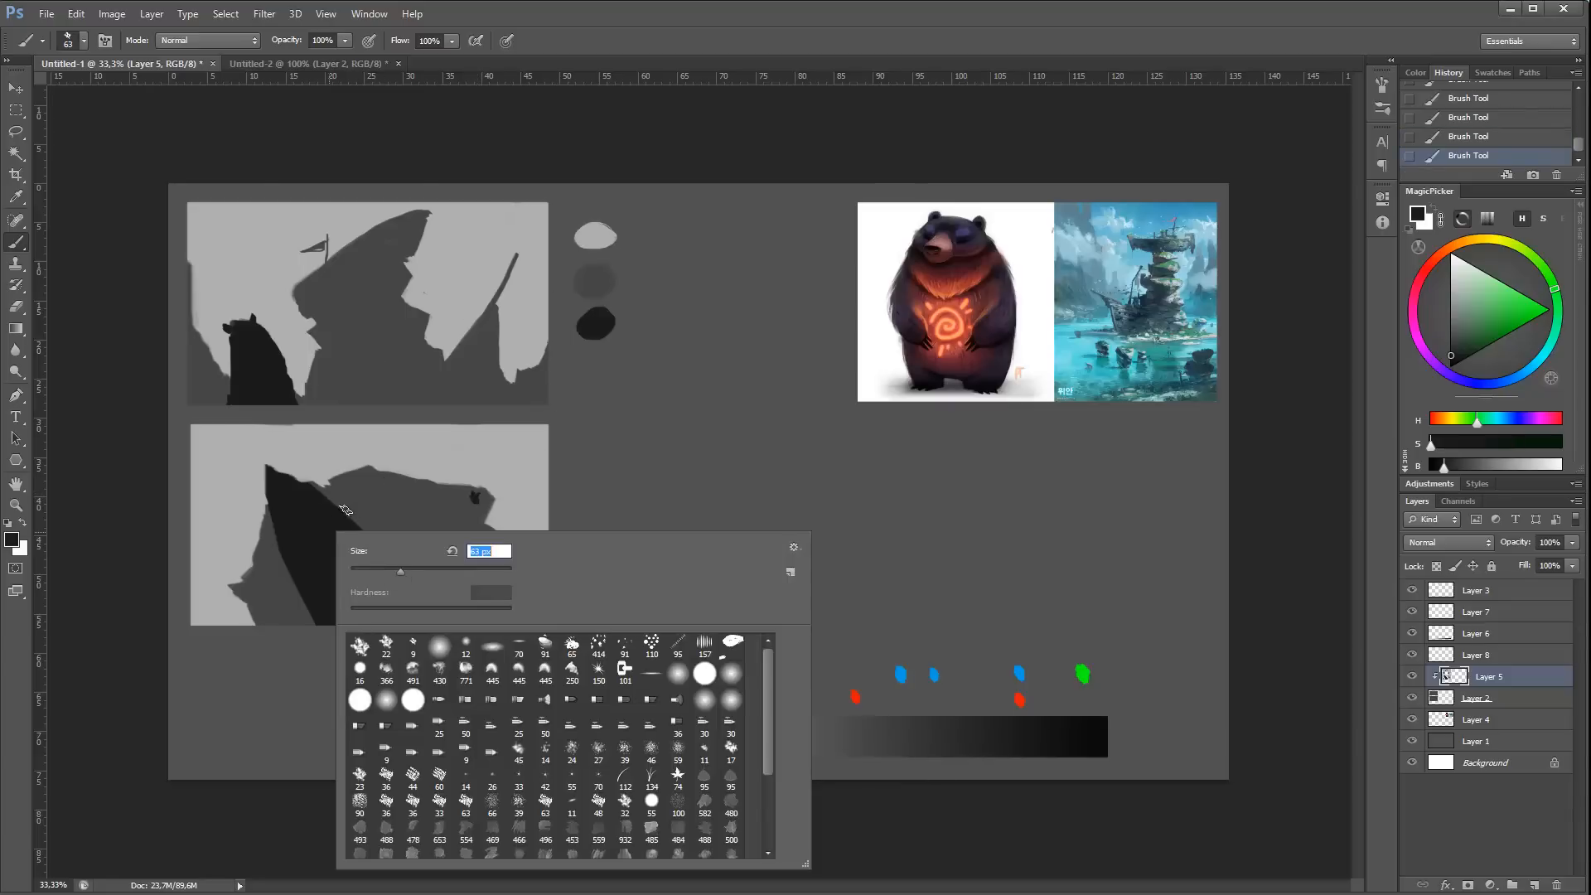
drag(419, 558, 421, 558)
click(282, 461)
drag(253, 451, 446, 625)
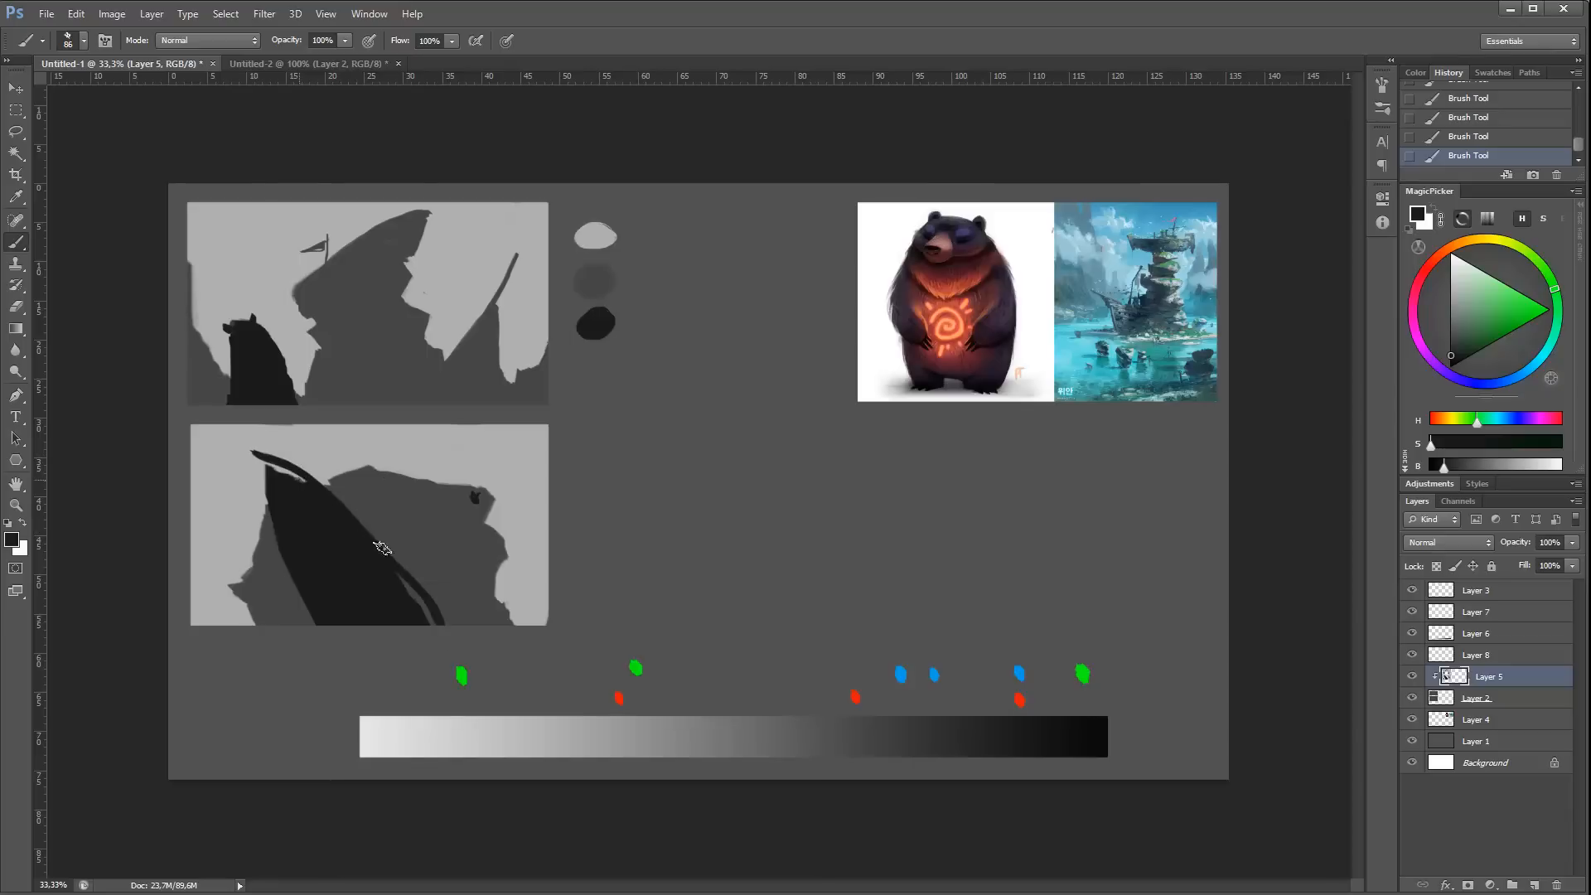
drag(336, 500, 437, 622)
mouse_move(269, 463)
mouse_down()
mouse_move(281, 469)
mouse_move(259, 623)
mouse_move(254, 578)
mouse_up()
mouse_move(269, 524)
mouse_down()
mouse_move(269, 622)
mouse_move(302, 610)
mouse_up()
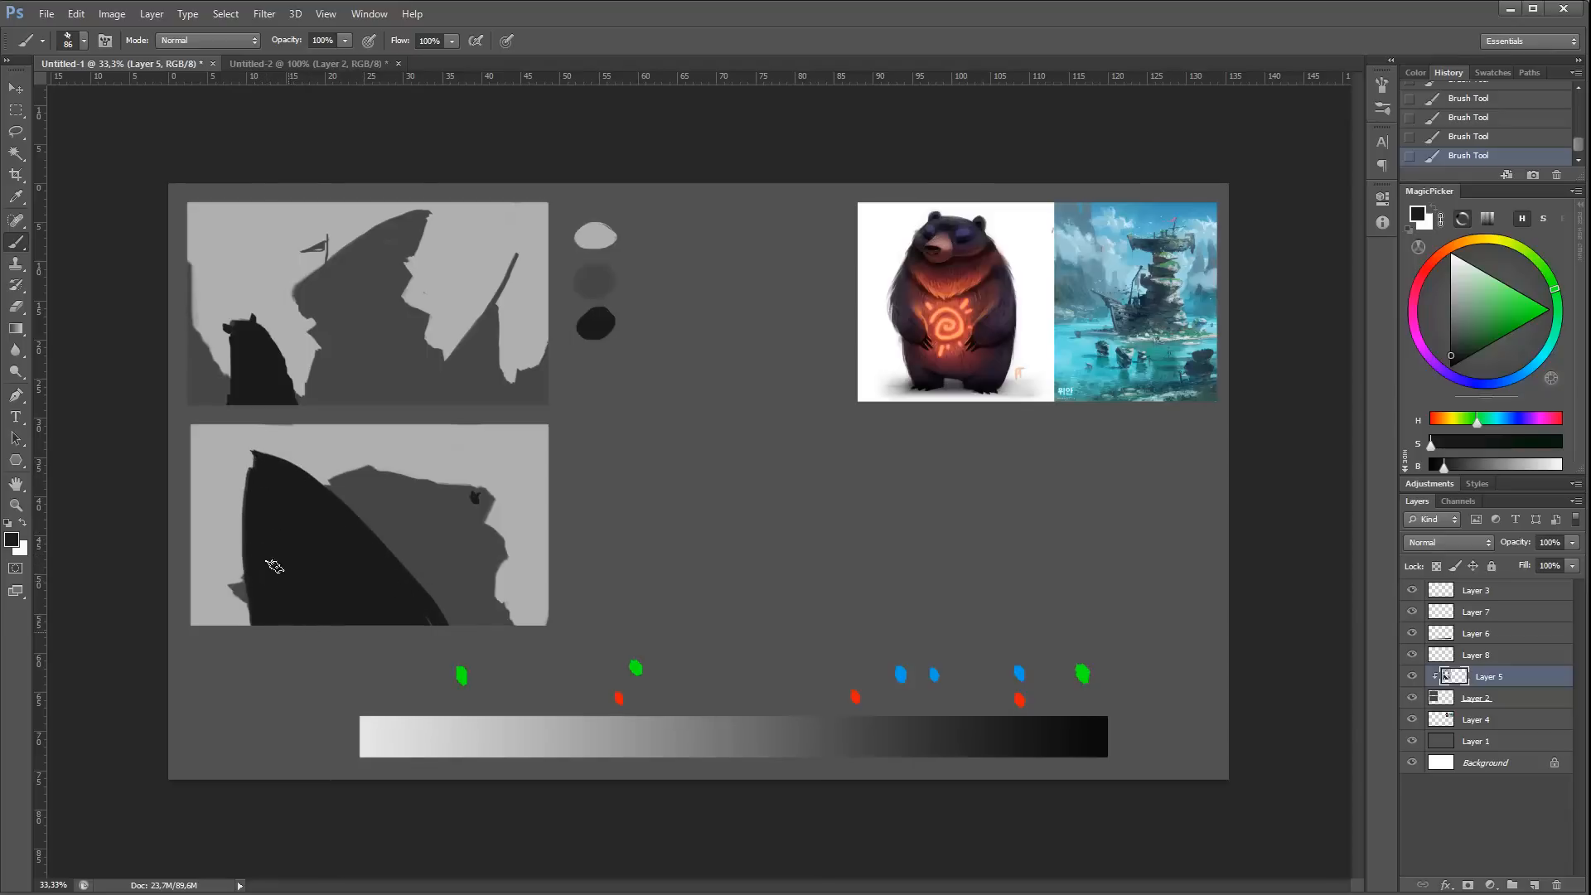
drag(264, 481, 239, 433)
click(258, 452)
Step: On Layer 8, try dark and red marks over the tower reference with a 15 px brush and undo them
right_click(730, 422)
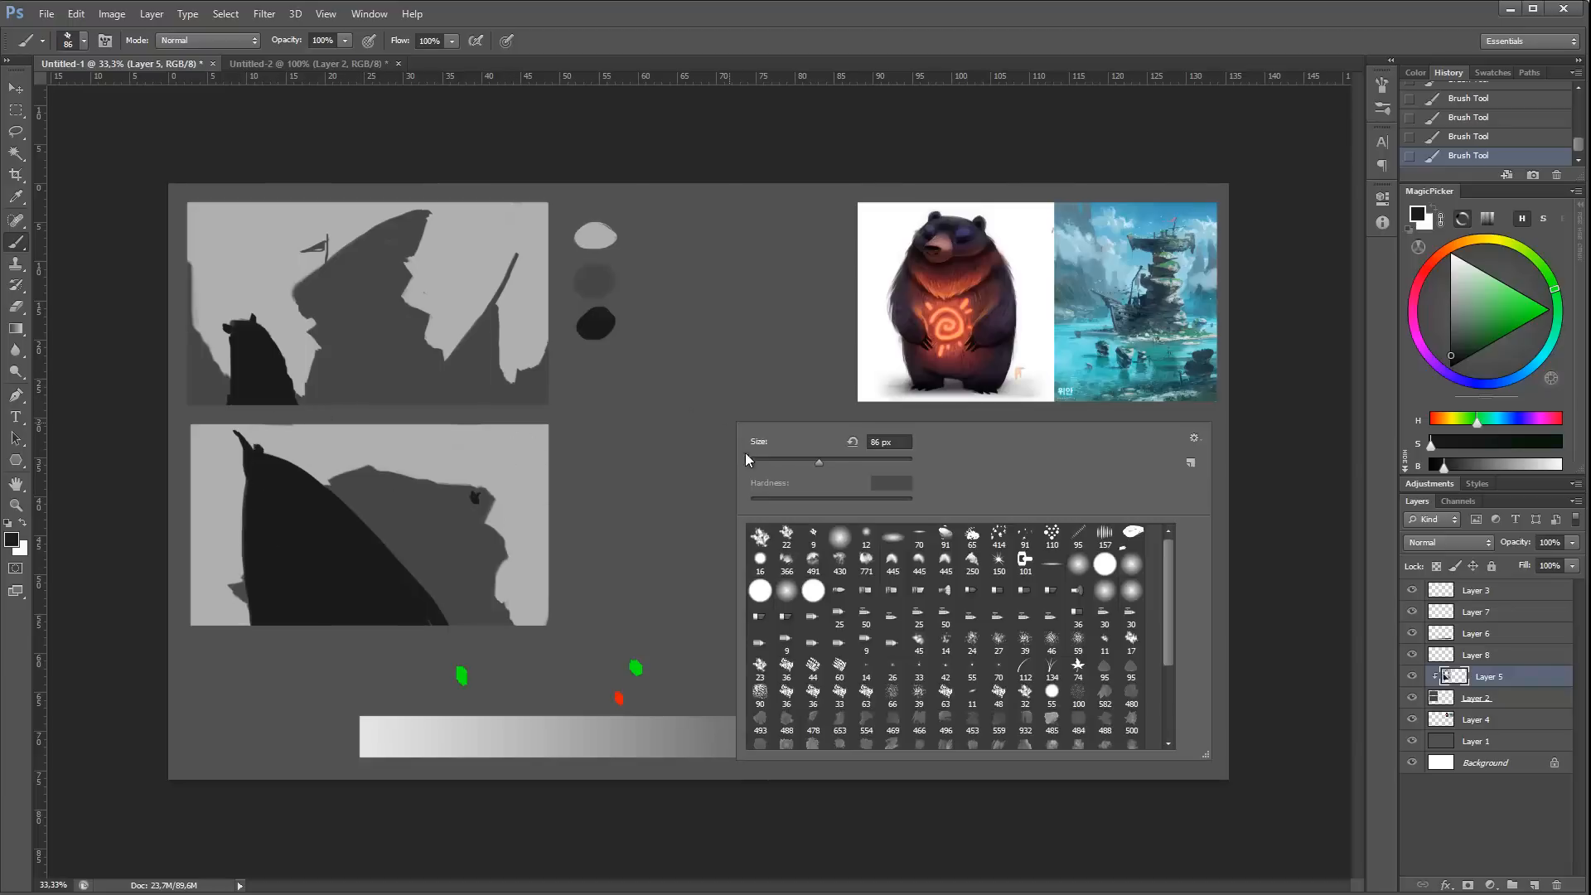
click(763, 462)
click(1464, 657)
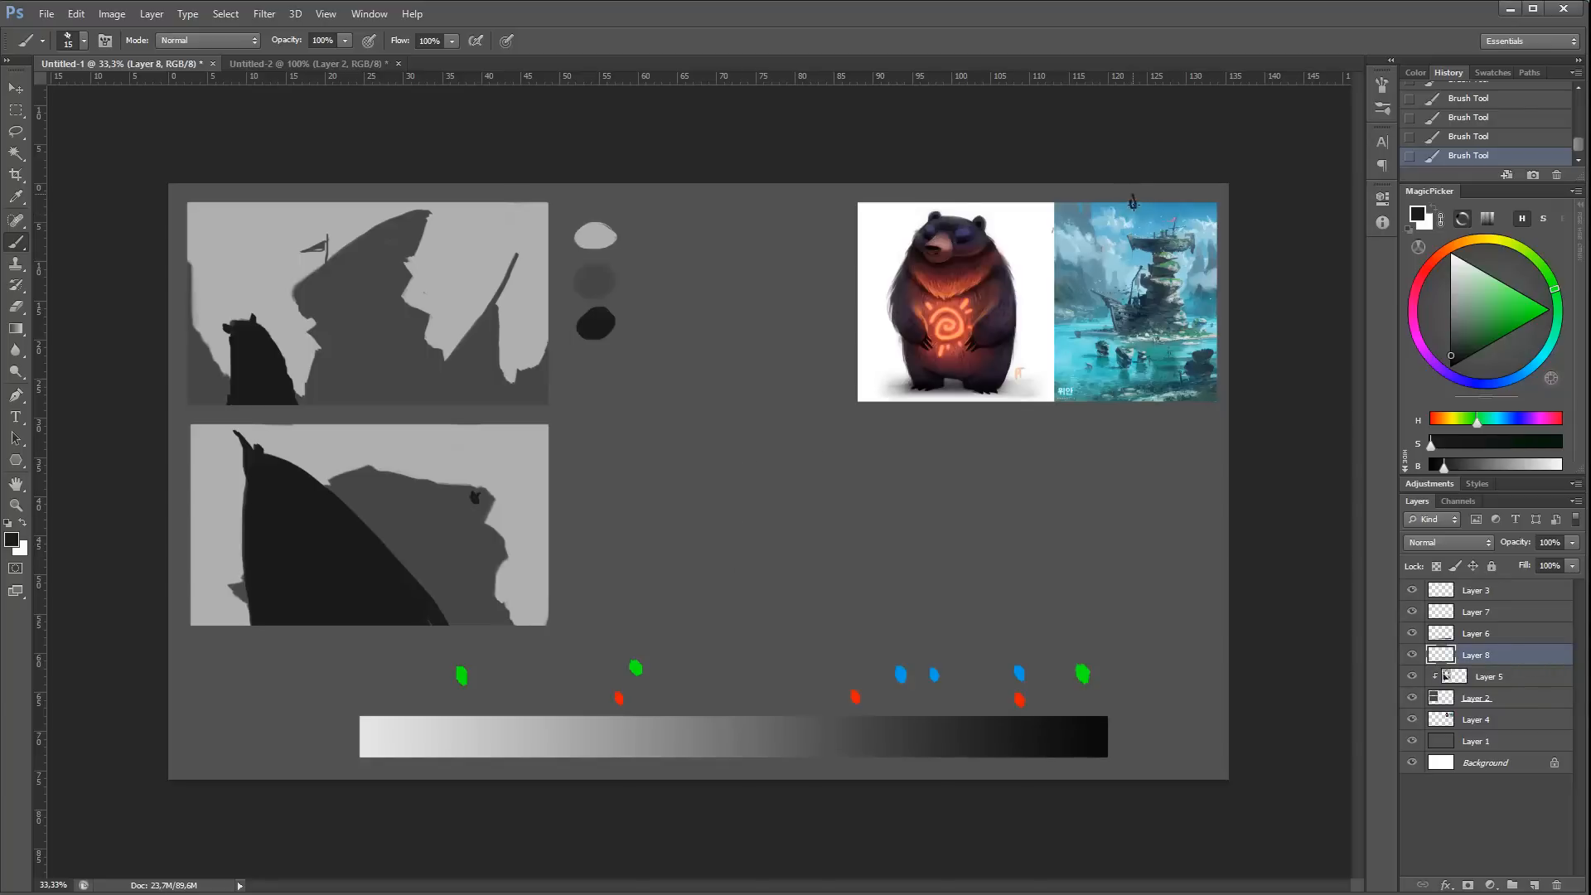
drag(1128, 214, 1110, 259)
click(1433, 260)
key(ctrl+z)
click(1549, 310)
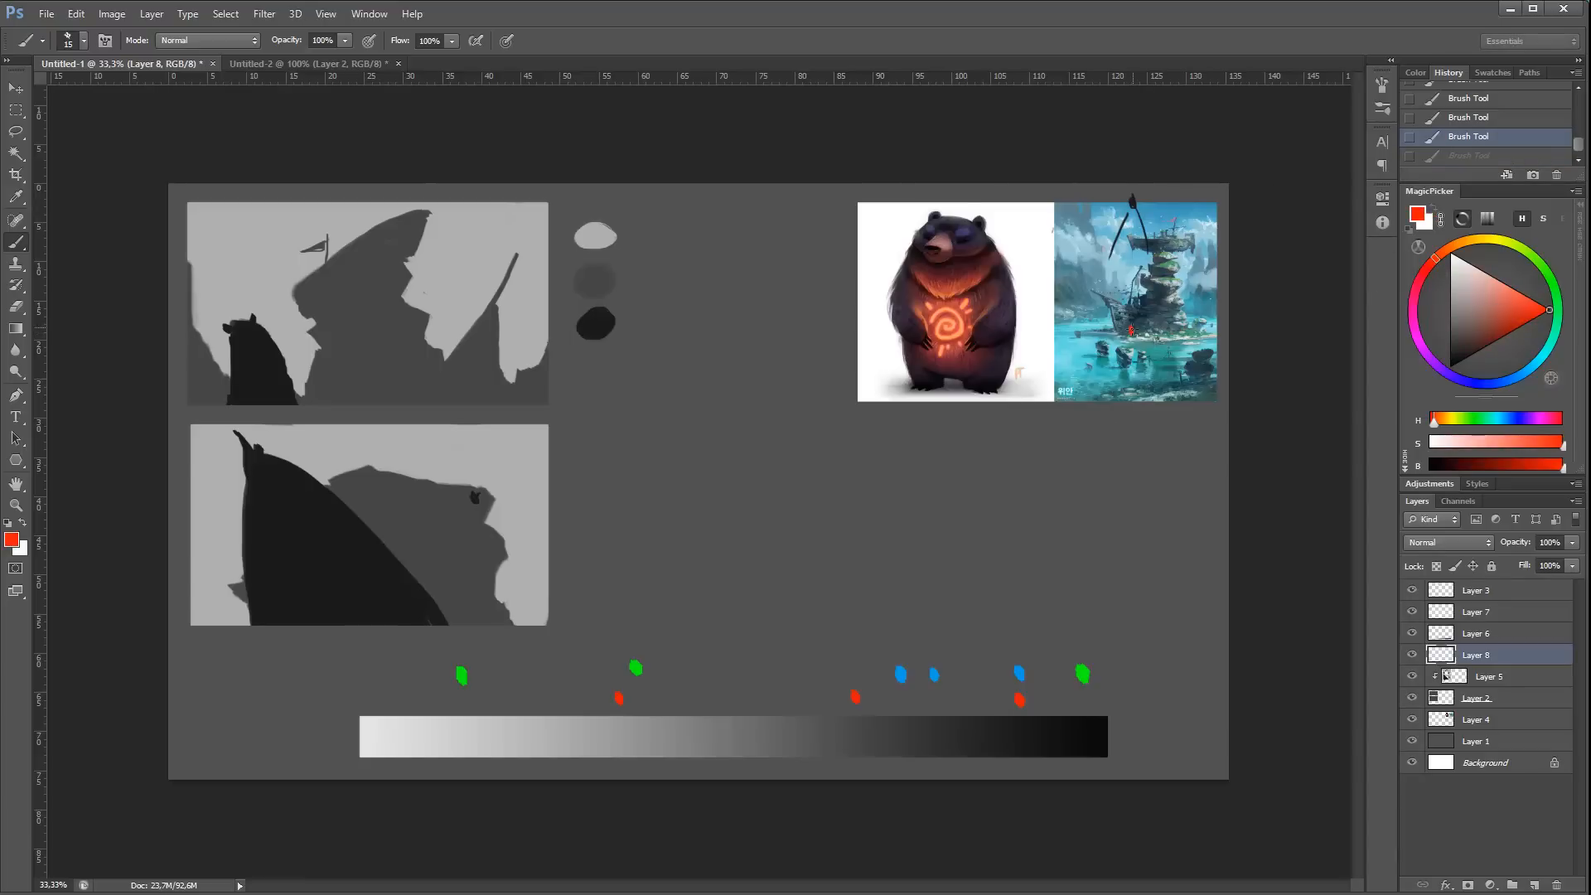
key(ctrl+alt+z)
key(ctrl+alt+z)
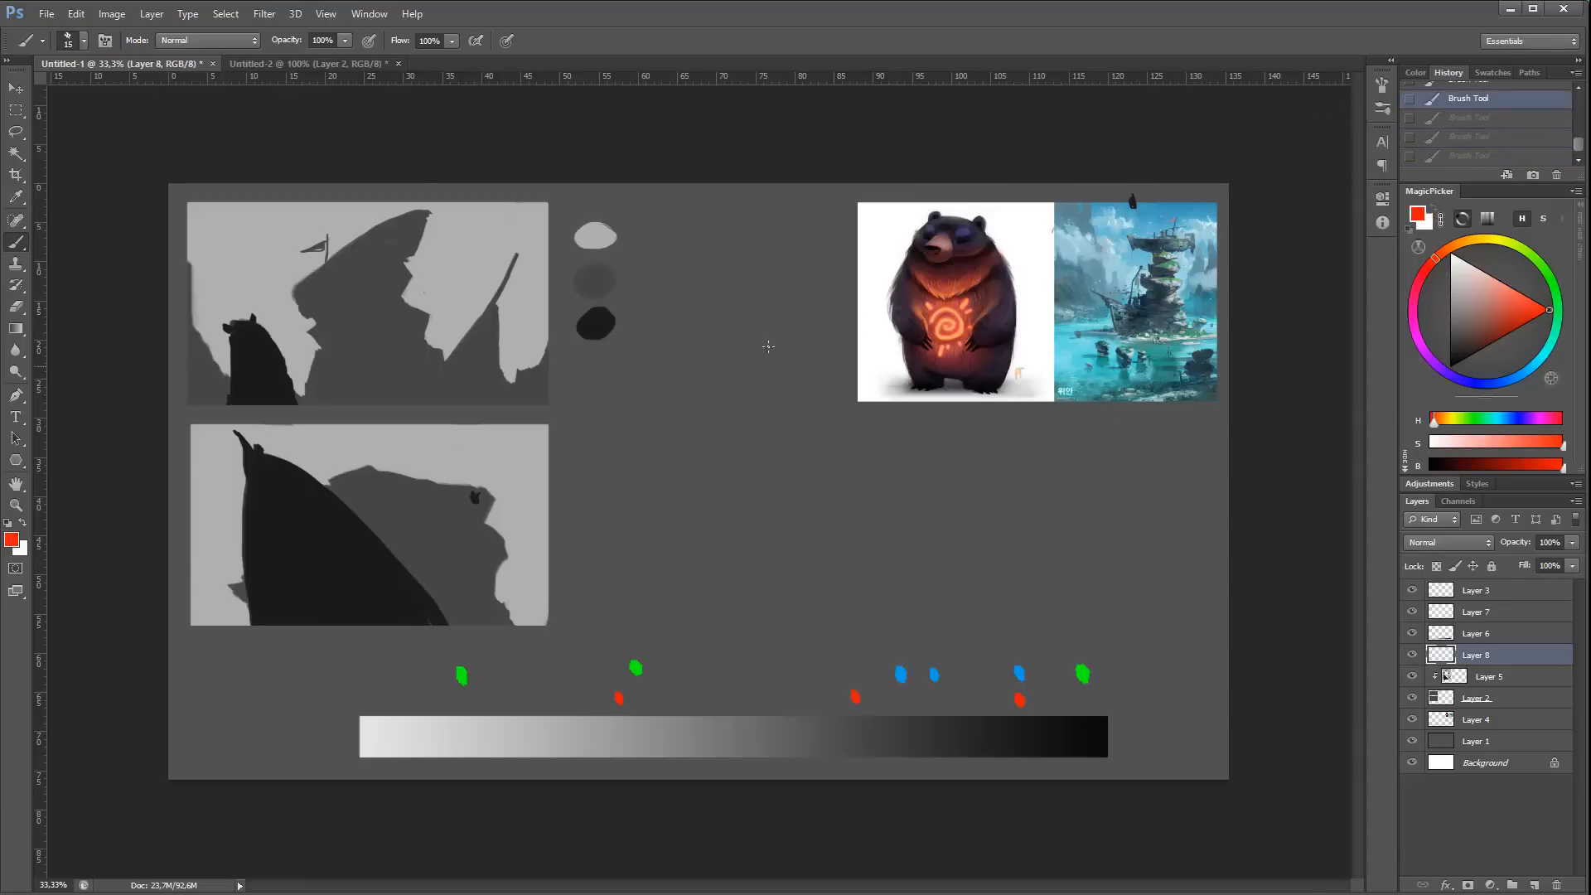
Step: Sample the bear silhouette's dark value, select an empty 16:9 area beside the lower thumbnail and add a new layer above Layer 5
key(ctrl+alt+z)
click(1458, 698)
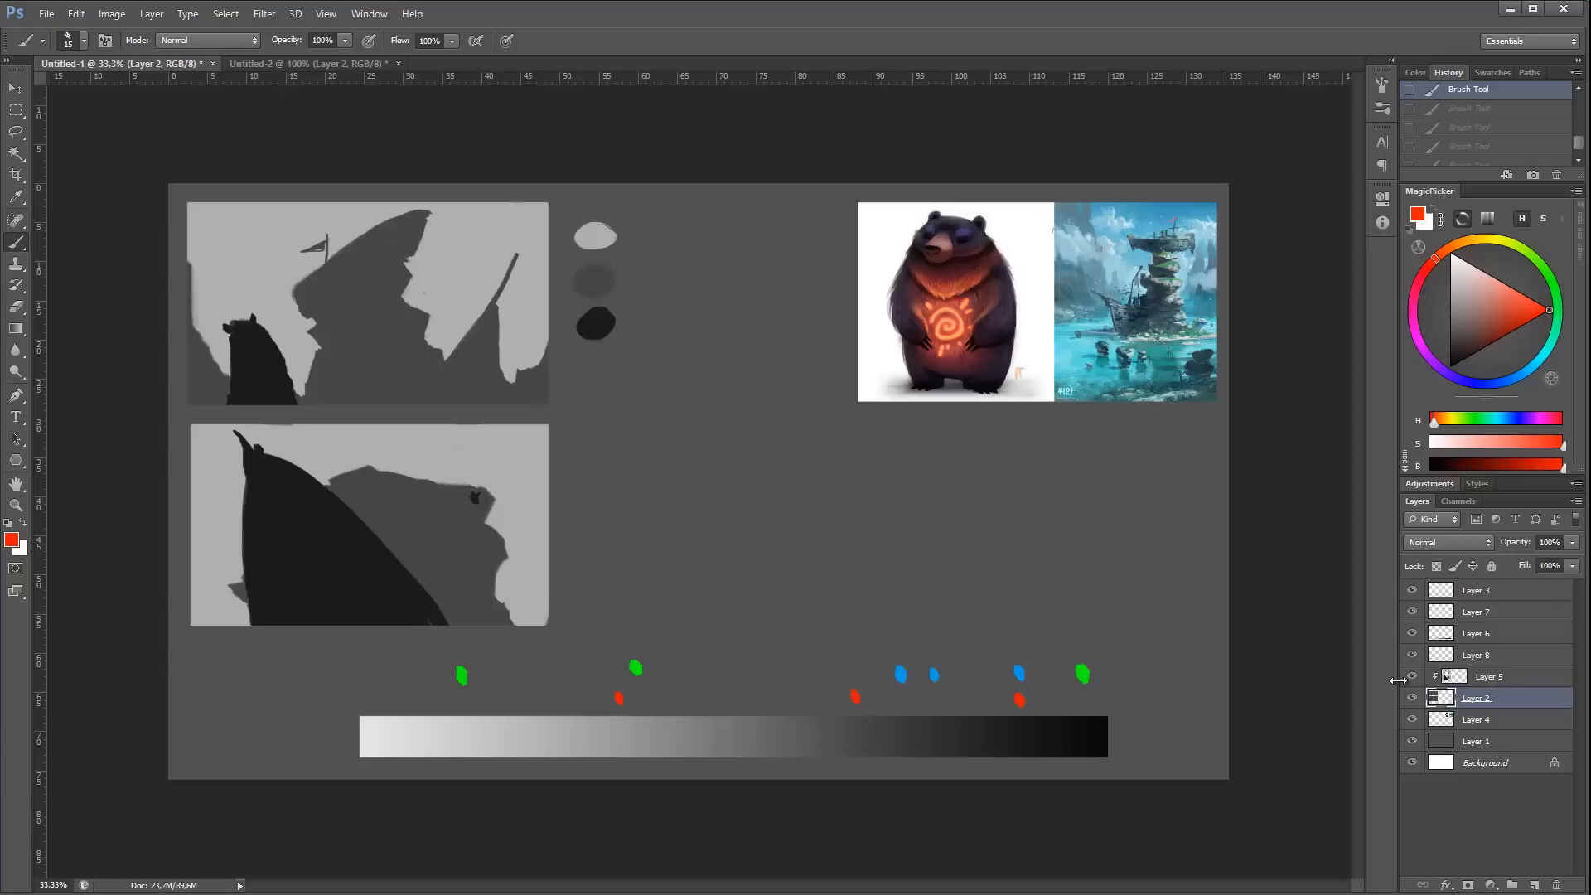
alt+click(273, 341)
key(m)
drag(634, 431, 1028, 611)
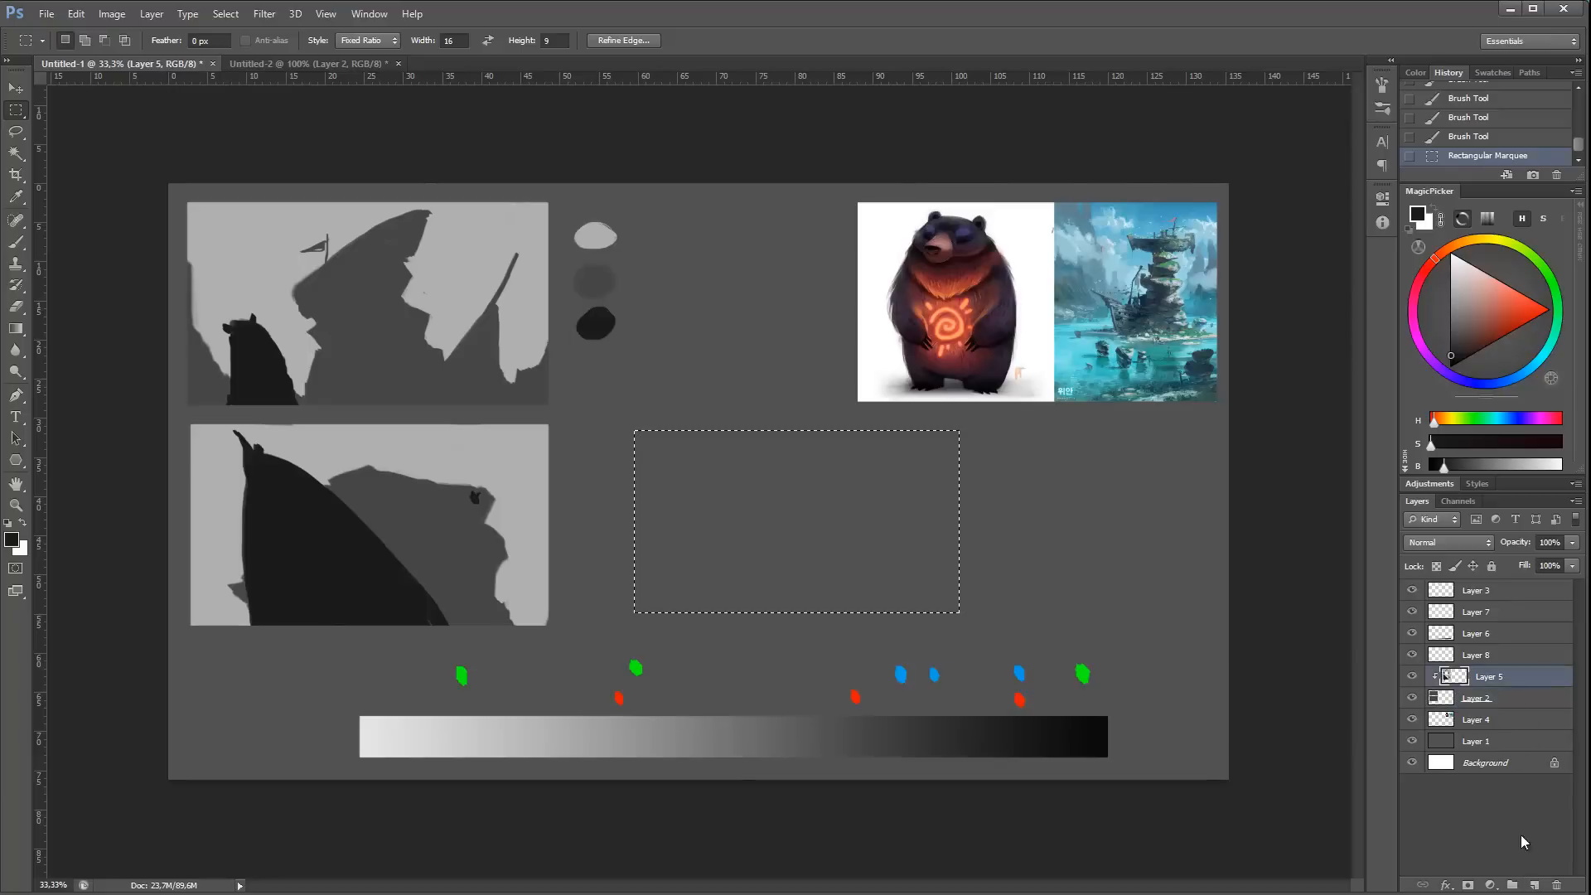
click(1534, 885)
key(b)
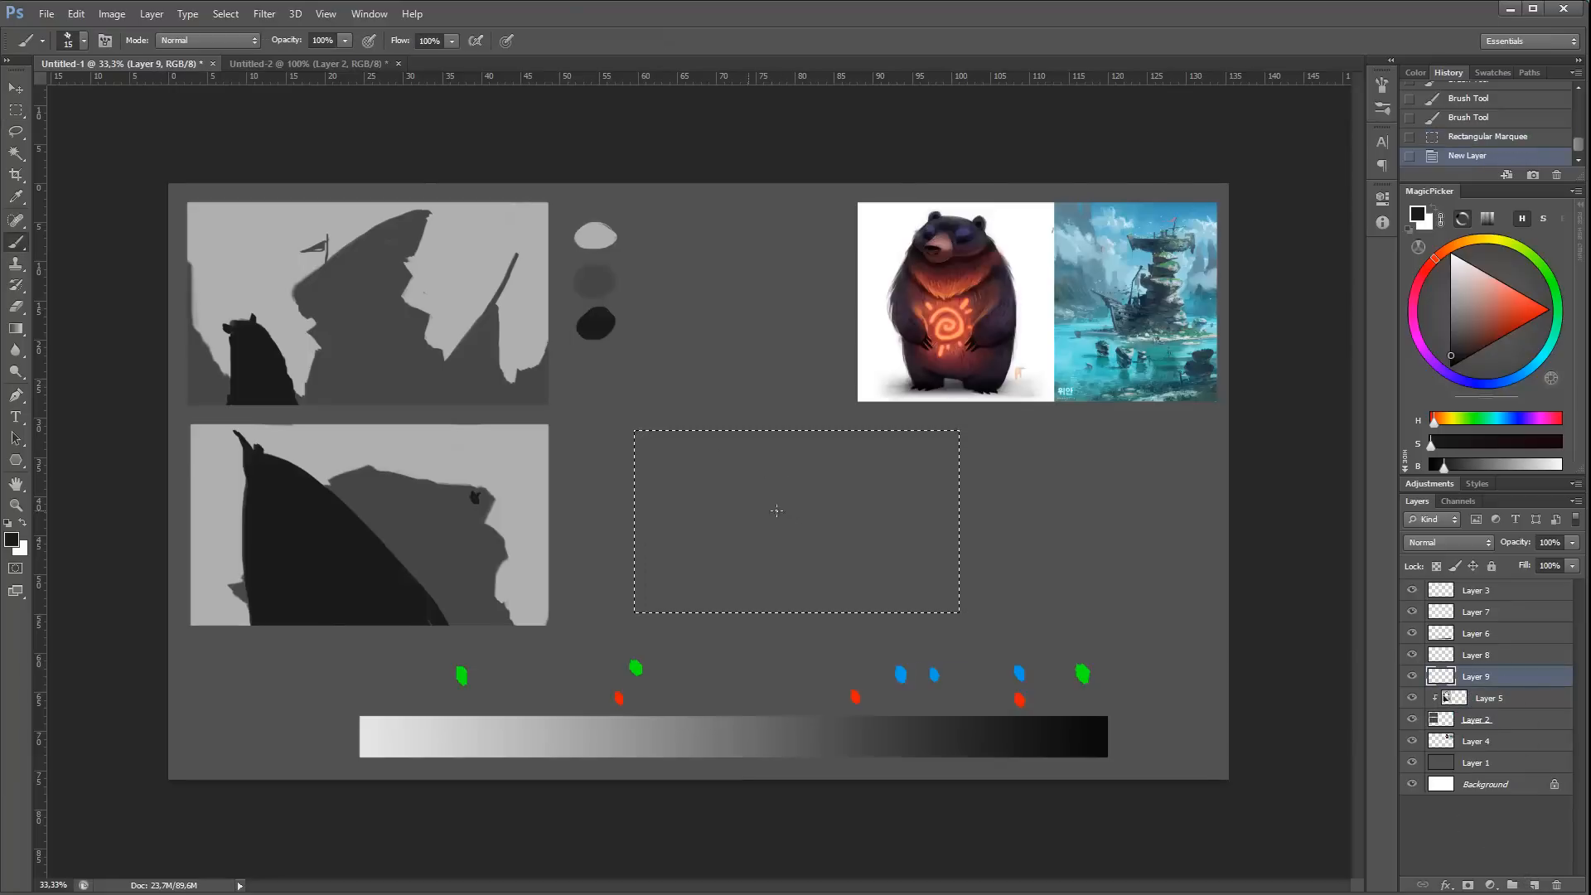
Step: Sketch a composition inside the selected frame with a 15 px brush: an overhanging rock, rough forms below it and spikes on both sides
mouse_move(714, 515)
mouse_down()
mouse_move(796, 465)
mouse_move(826, 466)
mouse_up()
drag(795, 471, 864, 451)
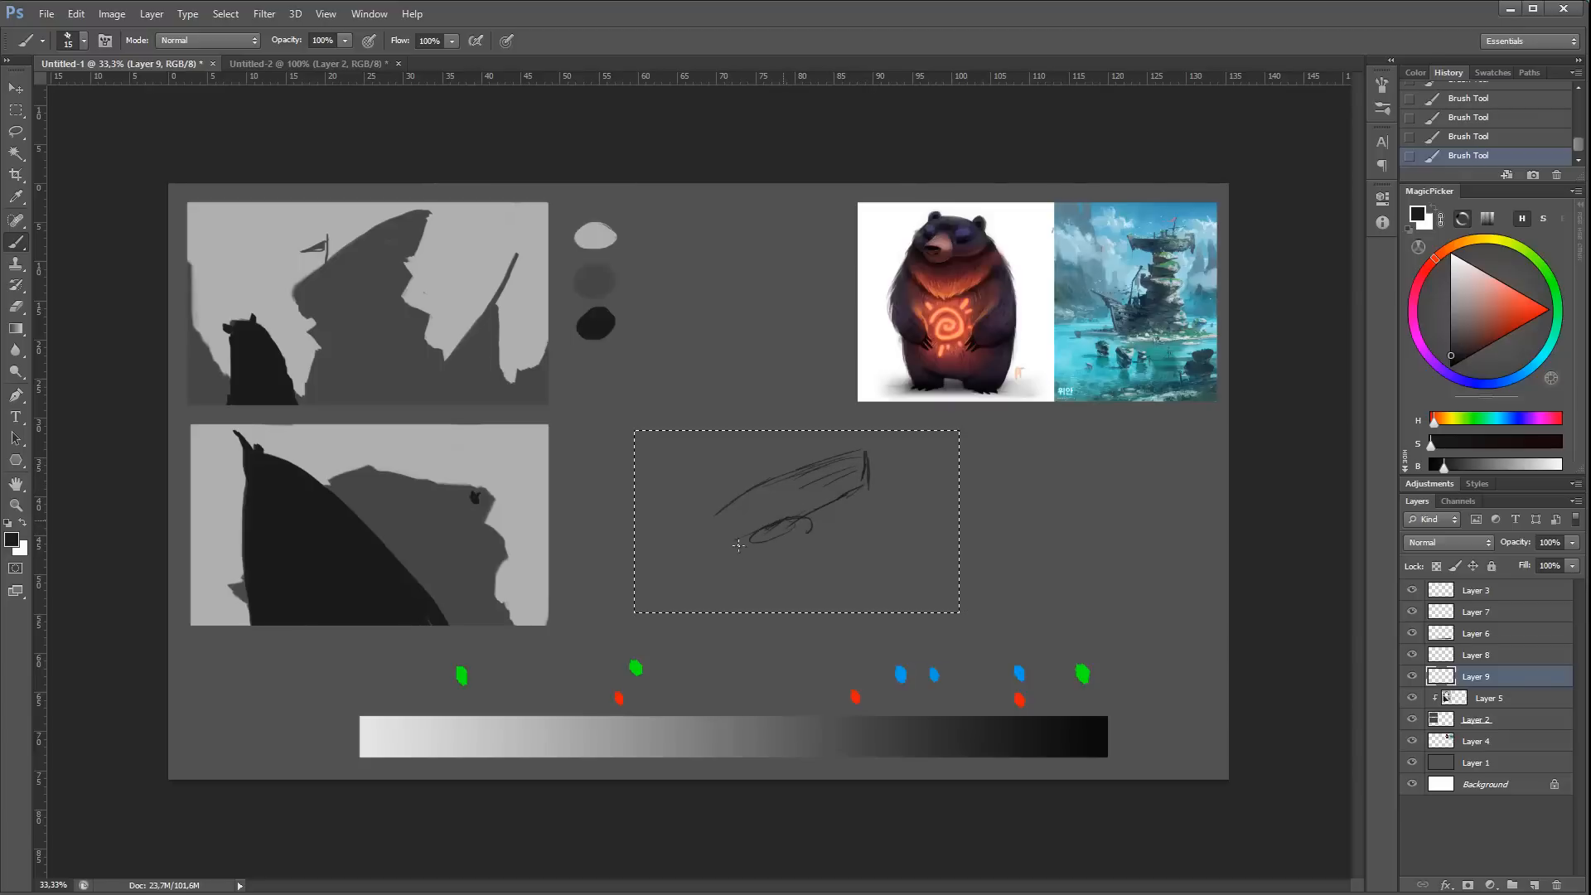
drag(738, 545, 786, 523)
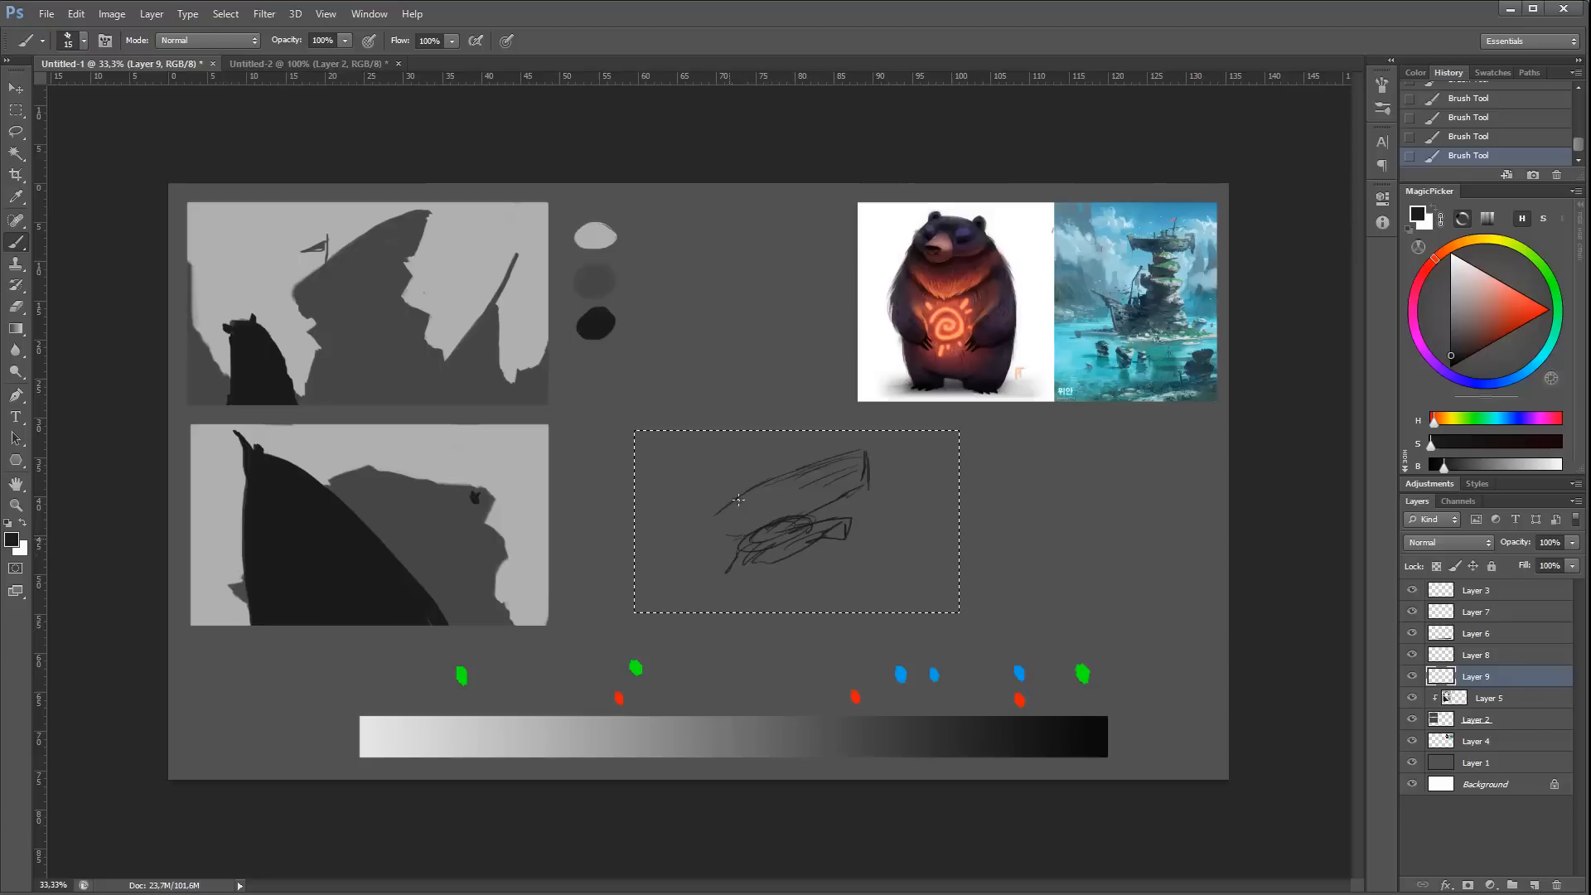
mouse_move(738, 499)
mouse_down()
mouse_move(685, 543)
mouse_move(740, 539)
mouse_move(730, 577)
mouse_move(802, 559)
mouse_move(729, 588)
mouse_up()
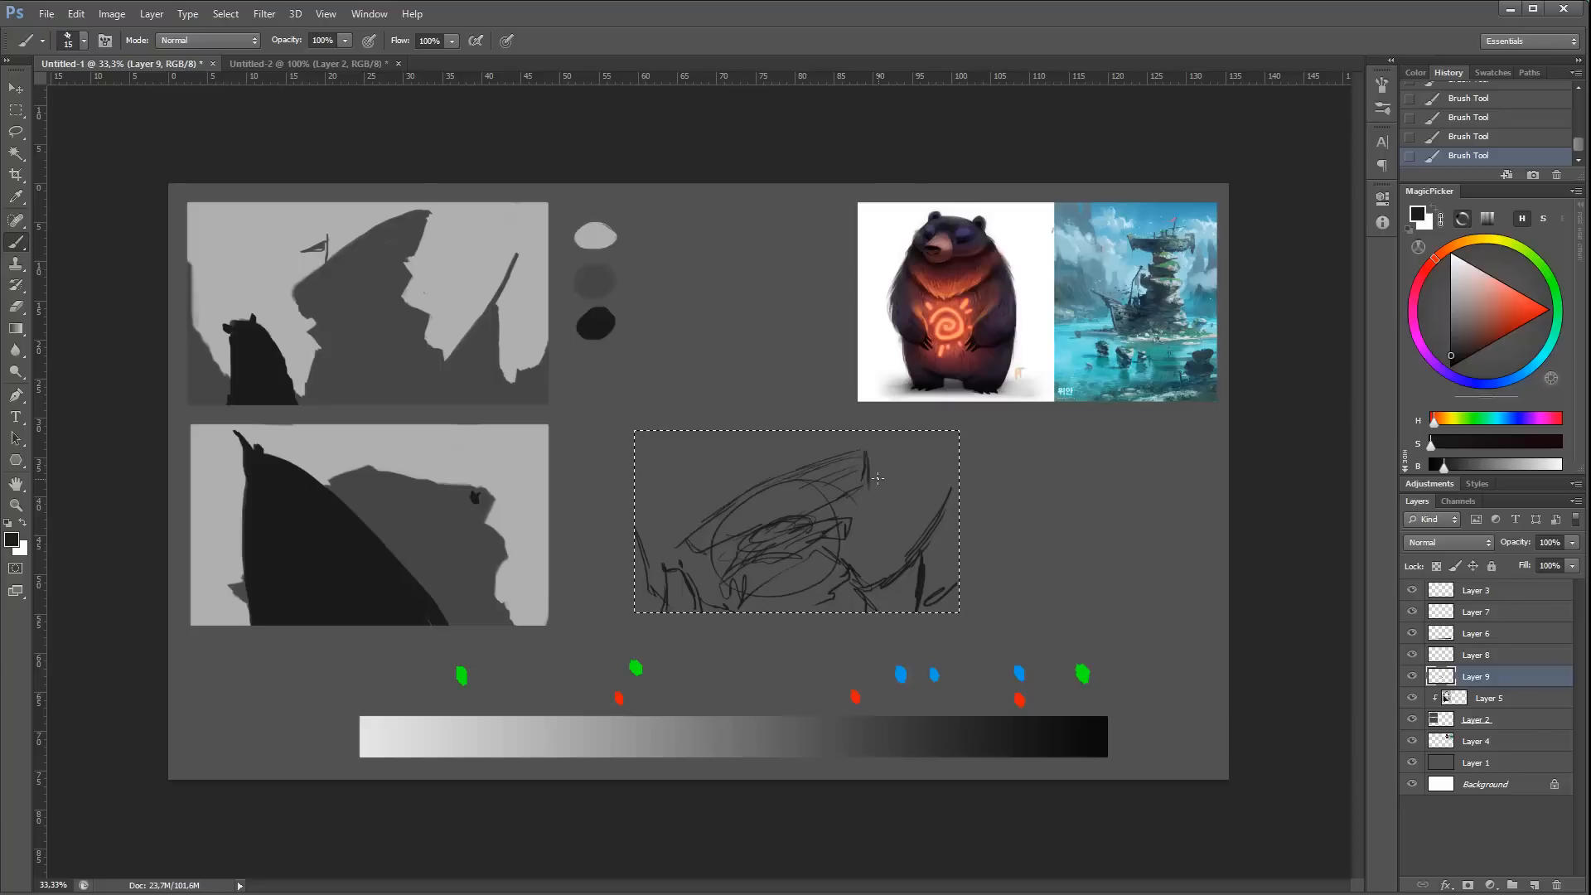
Step: Undo the last sketch stroke, erase the scribbles below the overhang with a 28 px eraser and undo the last eraser stroke
key(ctrl+z)
key(e)
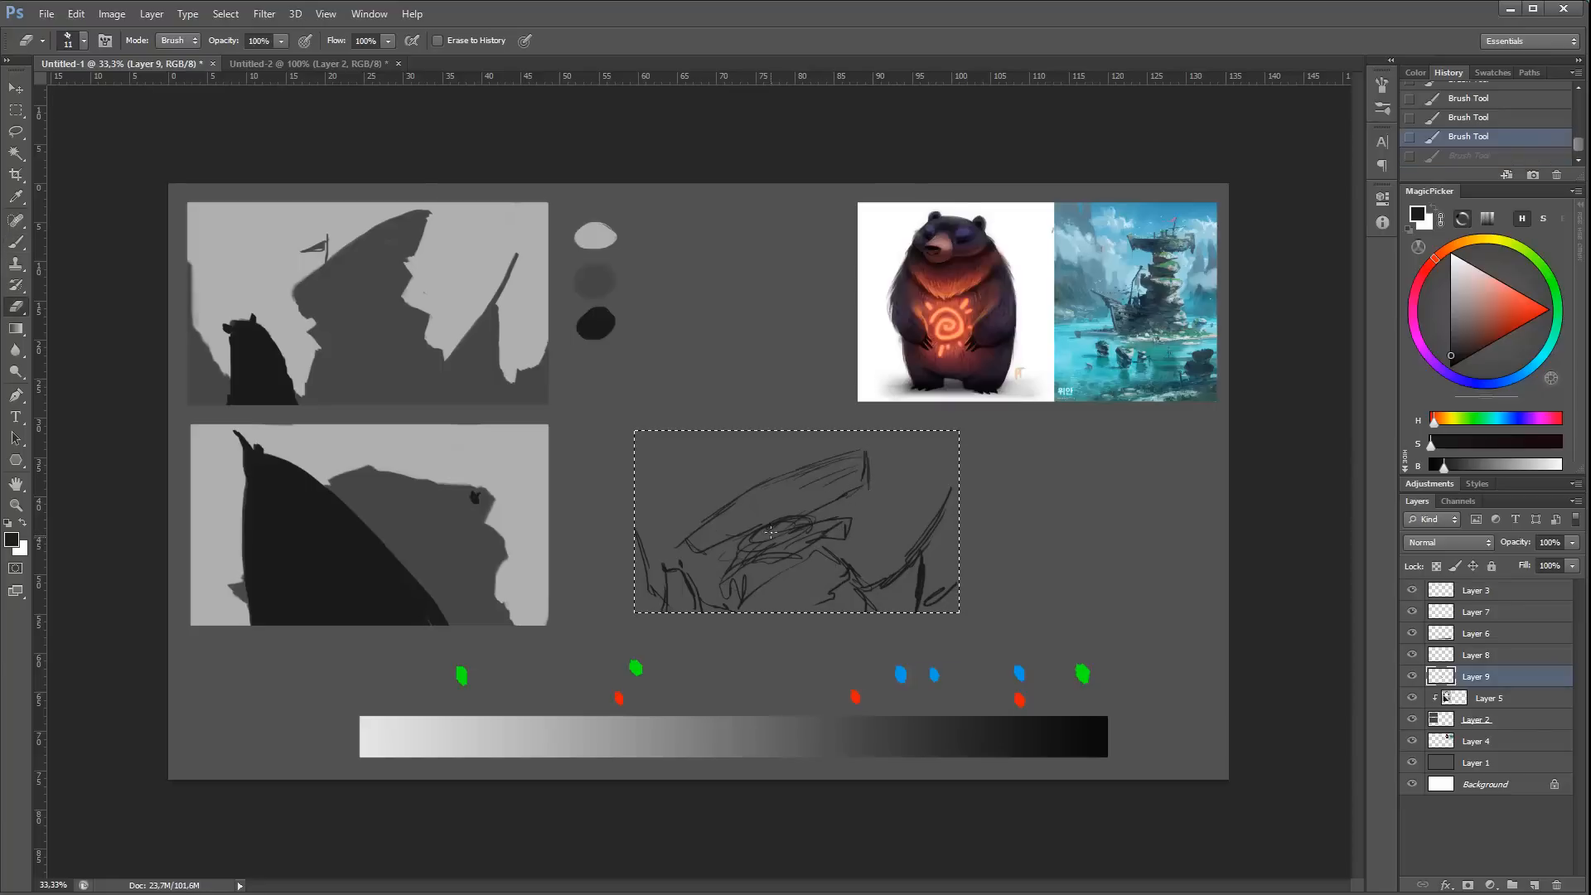
right_click(787, 519)
key(Return)
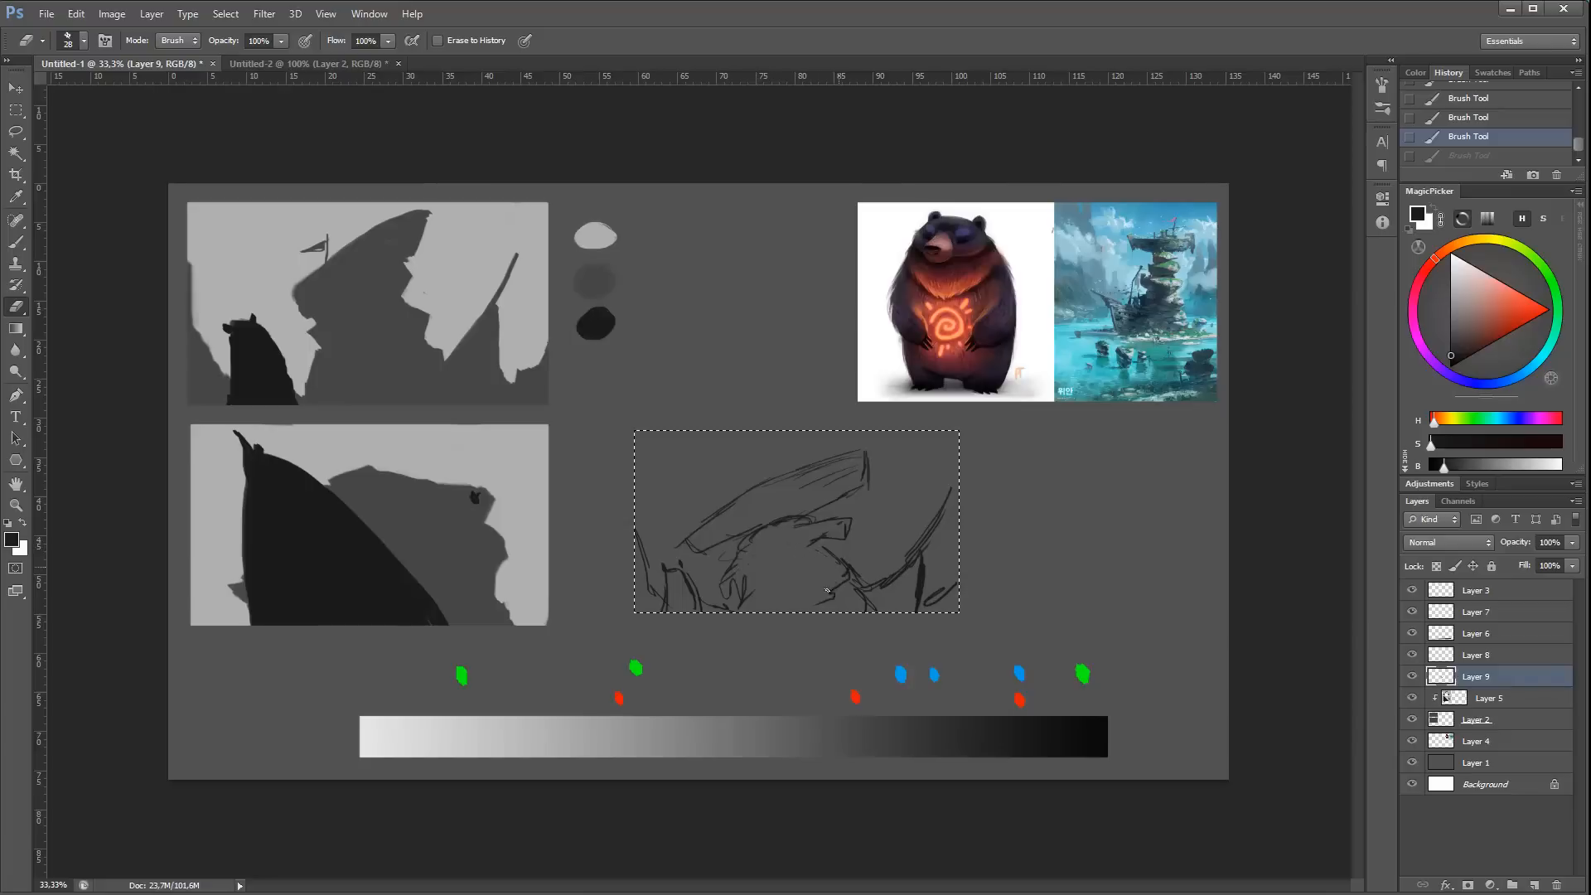
drag(802, 627, 786, 636)
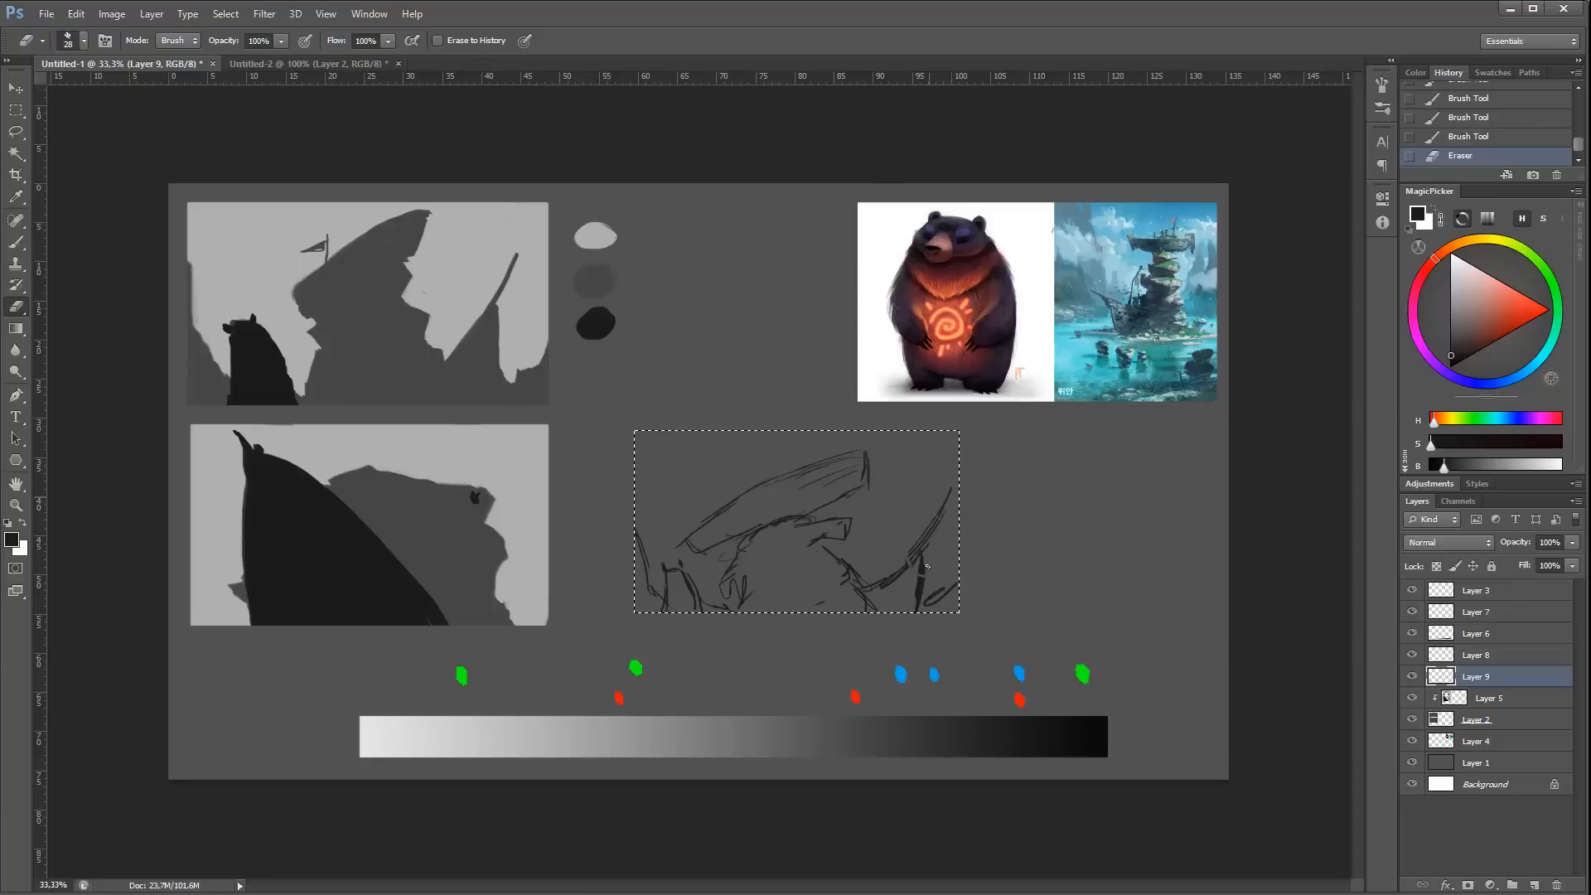
key(ctrl+z)
Step: Try red circles around the overhang tip, the side spikes and the lower forms of the sketch, and undo them
key(b)
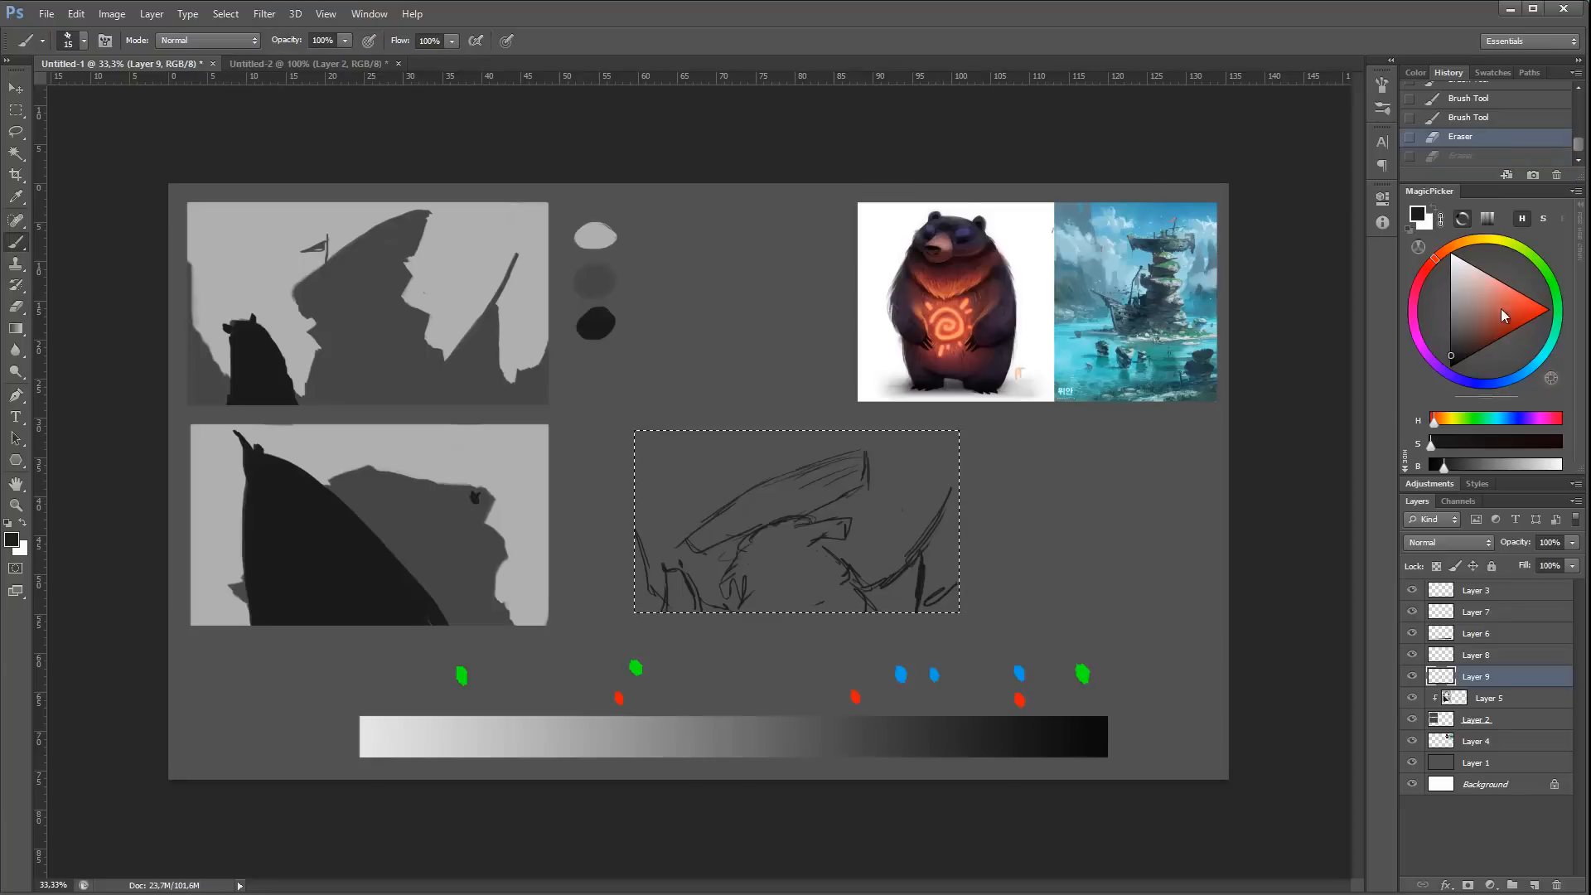
drag(1504, 315, 1549, 310)
drag(911, 551, 903, 549)
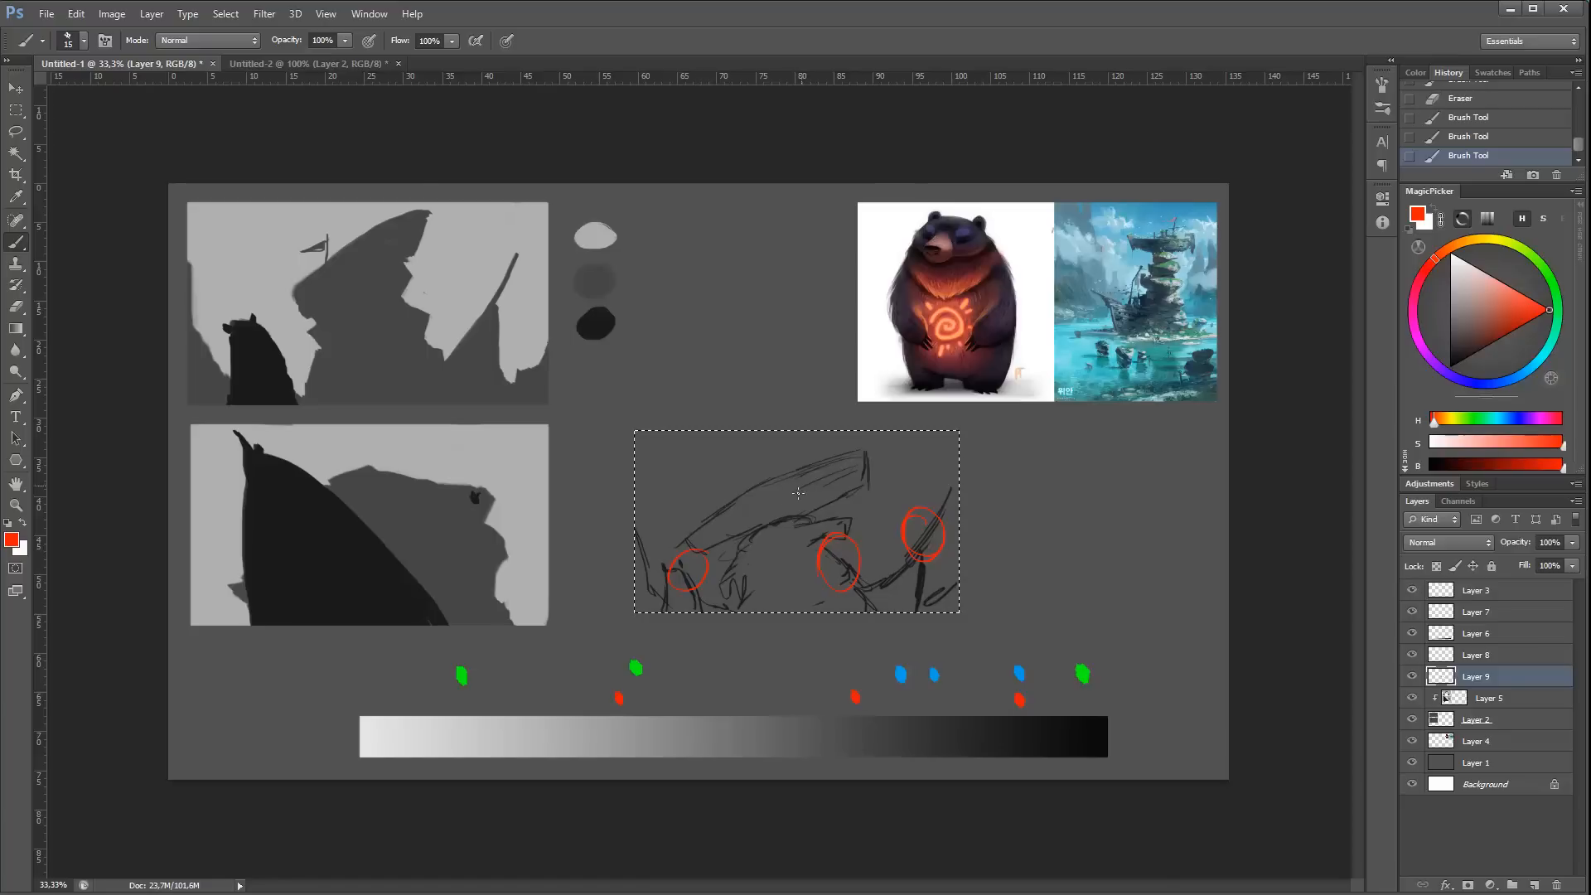
key(ctrl+z)
key(ctrl+alt+z)
key(ctrl+alt+z)
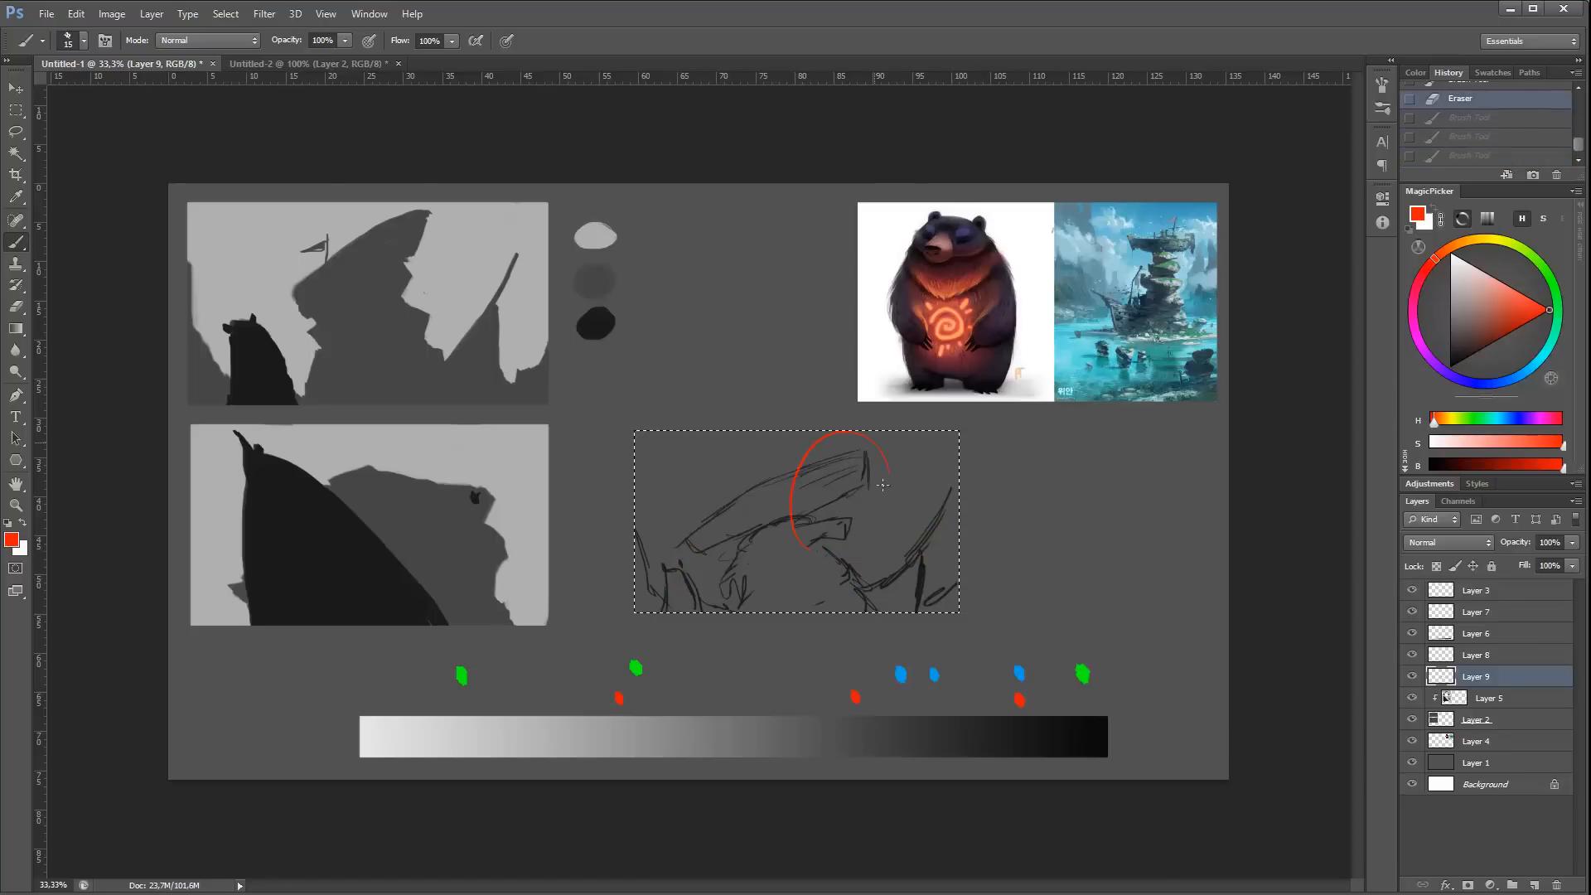
key(ctrl+shift+z)
key(ctrl+shift+z)
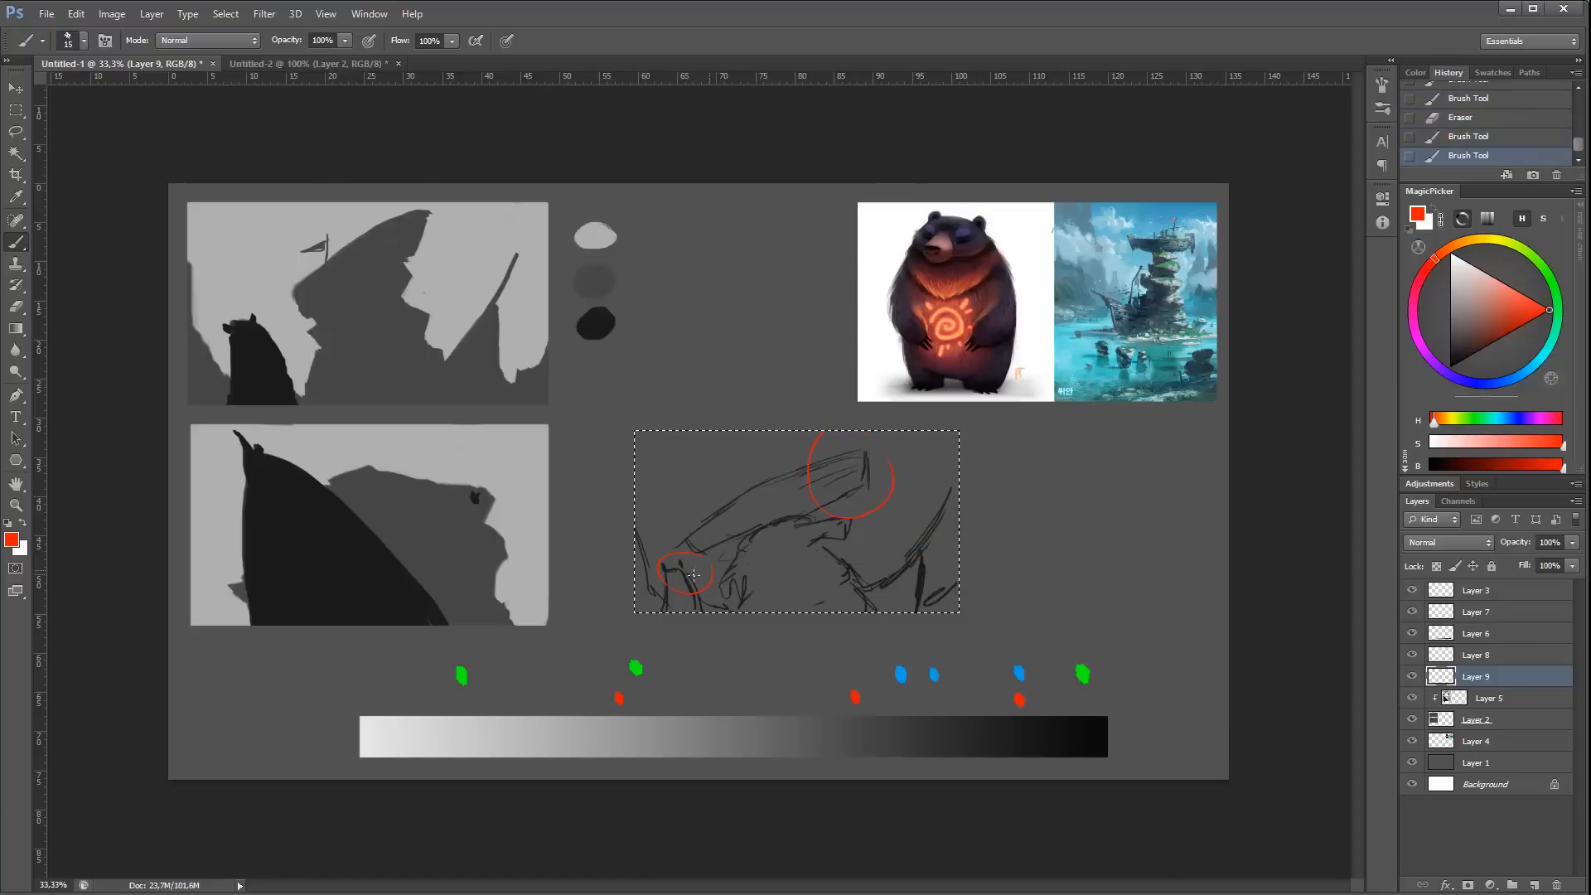
key(ctrl+alt+z)
key(ctrl+alt+z)
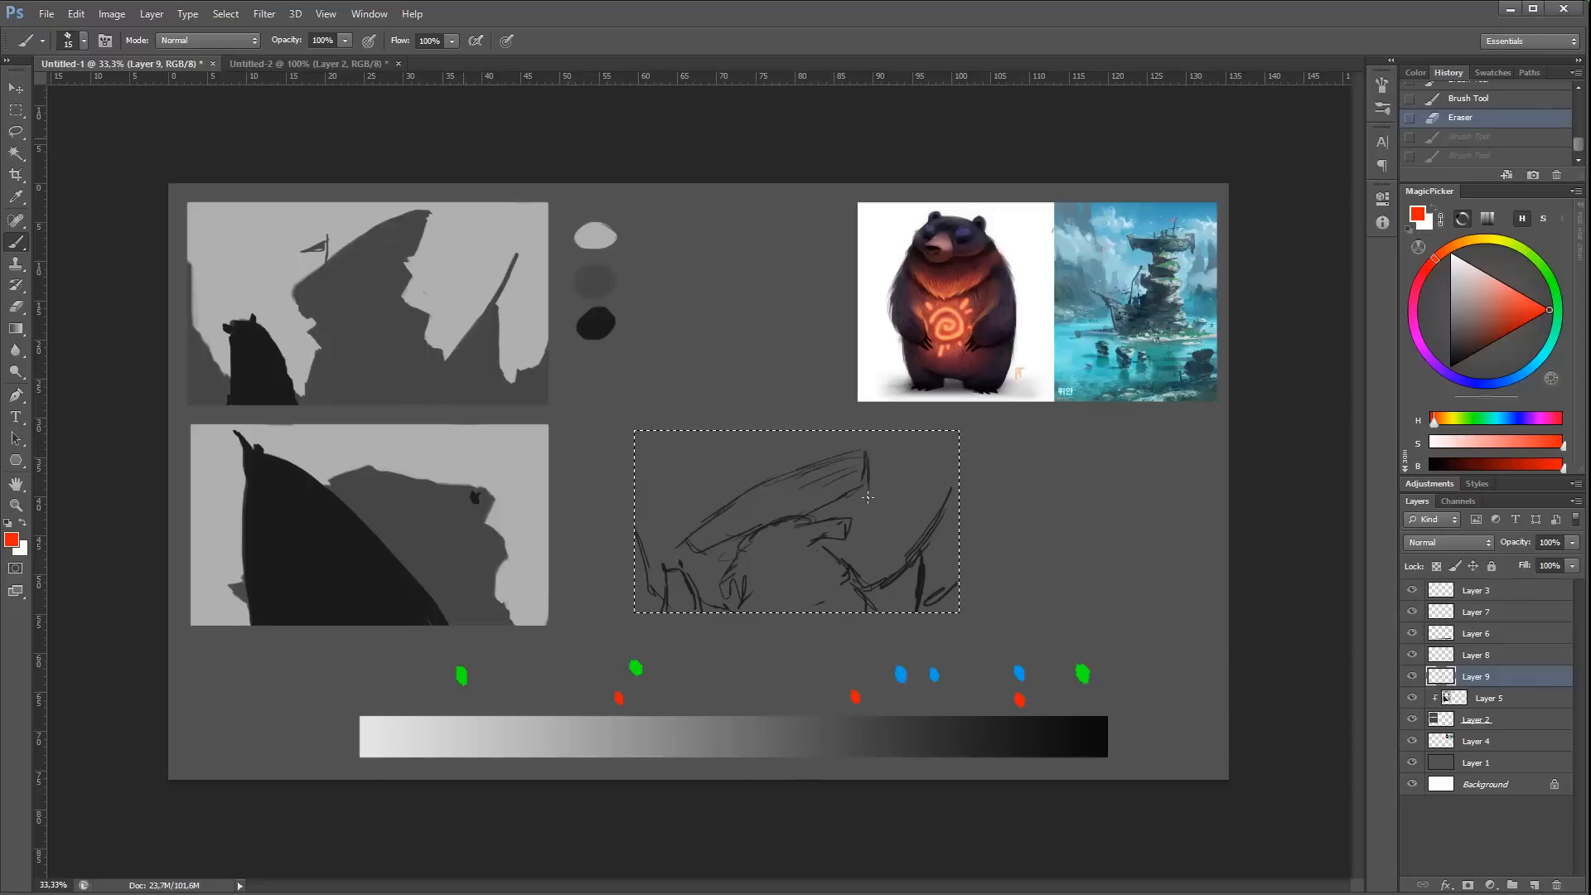
Step: Clear the whole sketch from Layer 9 using a 16:9 selection around it, and deselect
key(m)
key(ctrl+d)
drag(600, 422, 1028, 623)
drag(945, 576, 956, 581)
key(Delete)
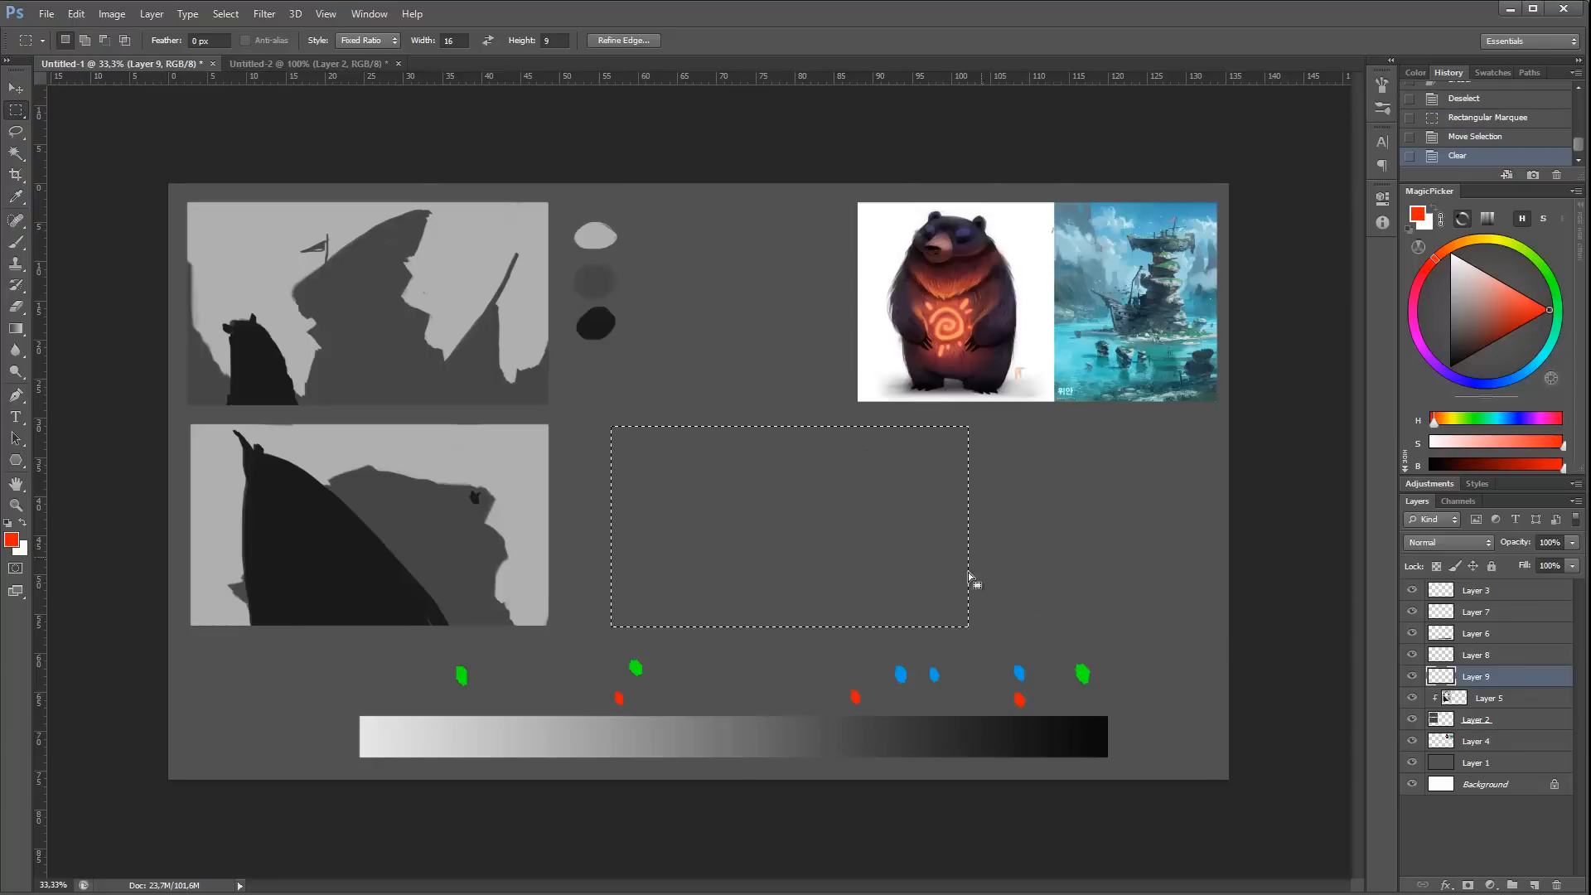
key(ctrl+d)
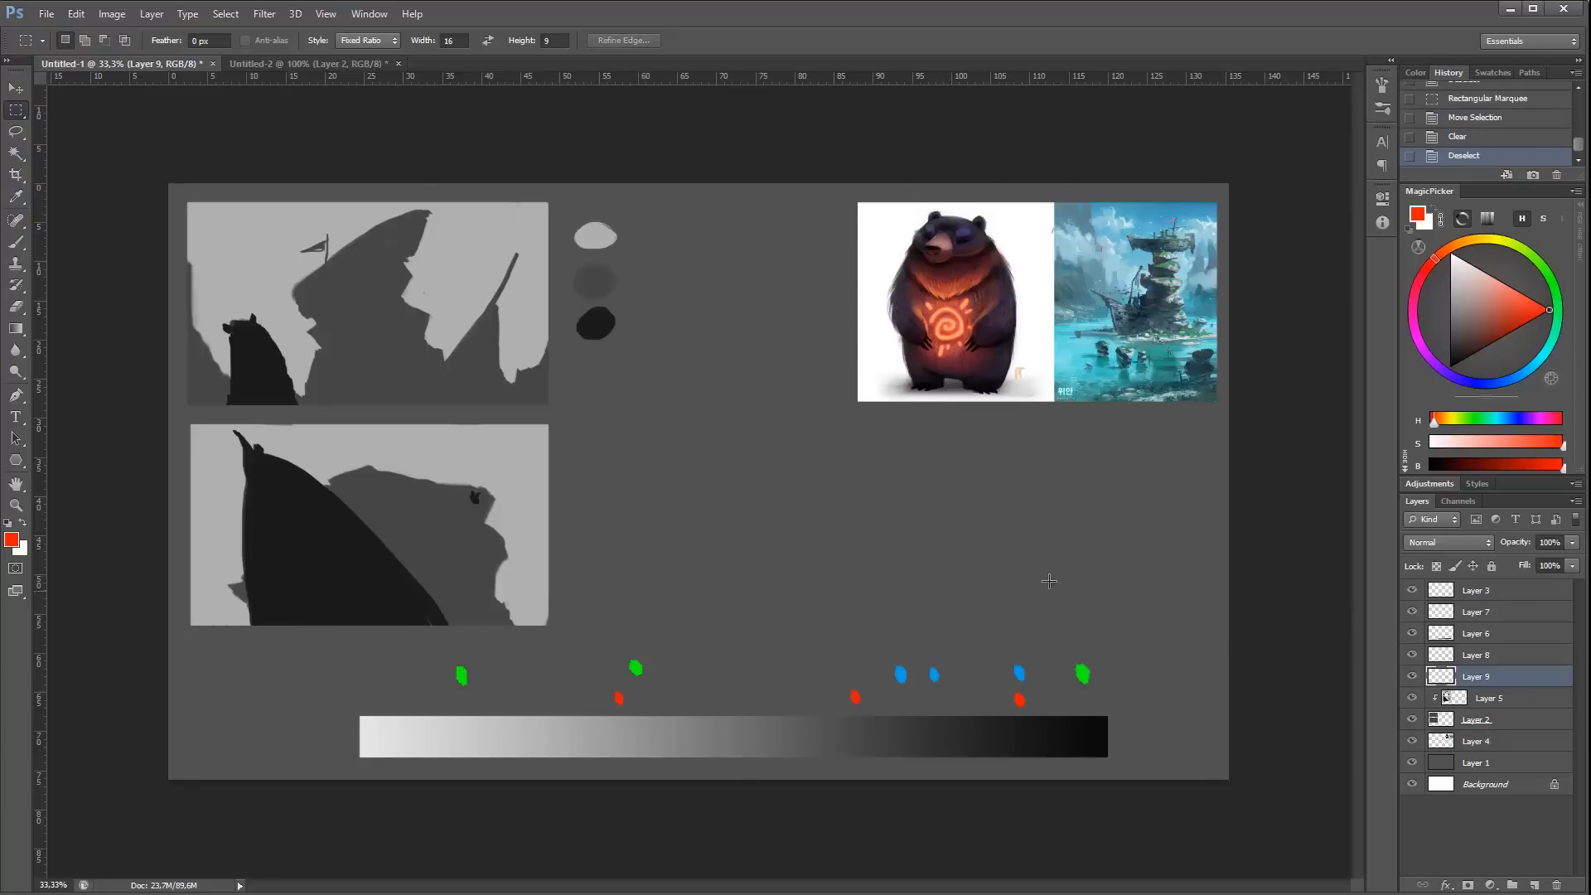
Step: On Layer 2, fill a 16:9 rectangle beside the lower thumbnail with the mid-grey sampled from the upper thumbnail's rocks, and deselect
click(1499, 720)
key(b)
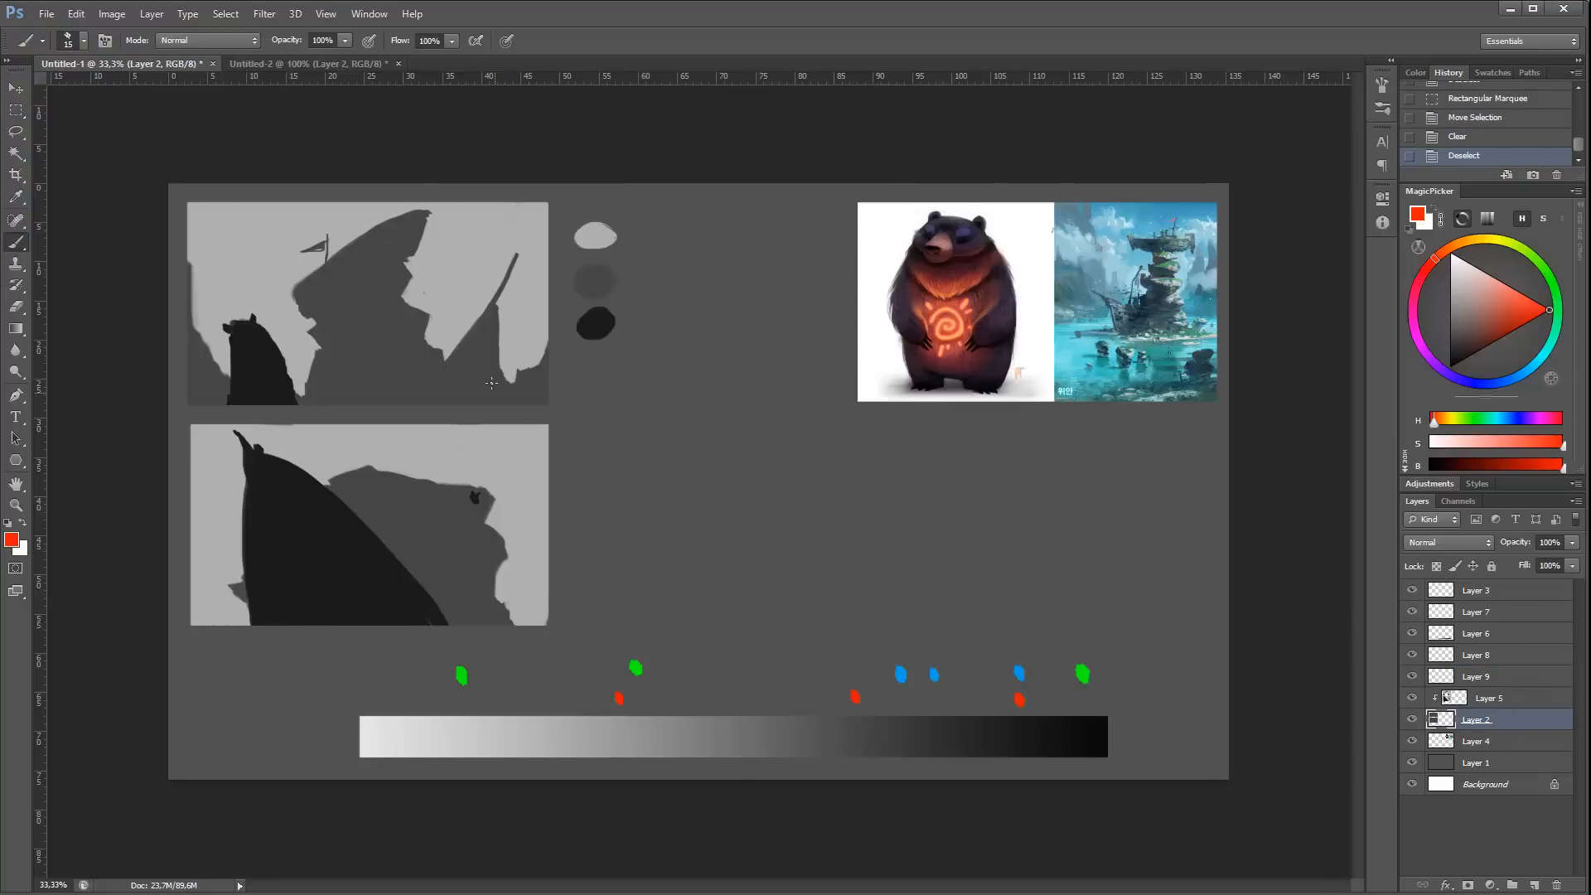
alt+click(491, 383)
key(m)
mouse_move(621, 399)
mouse_down()
mouse_move(1025, 587)
mouse_move(930, 541)
mouse_up()
drag(606, 430, 1022, 594)
key(alt+BackSpace)
key(ctrl+d)
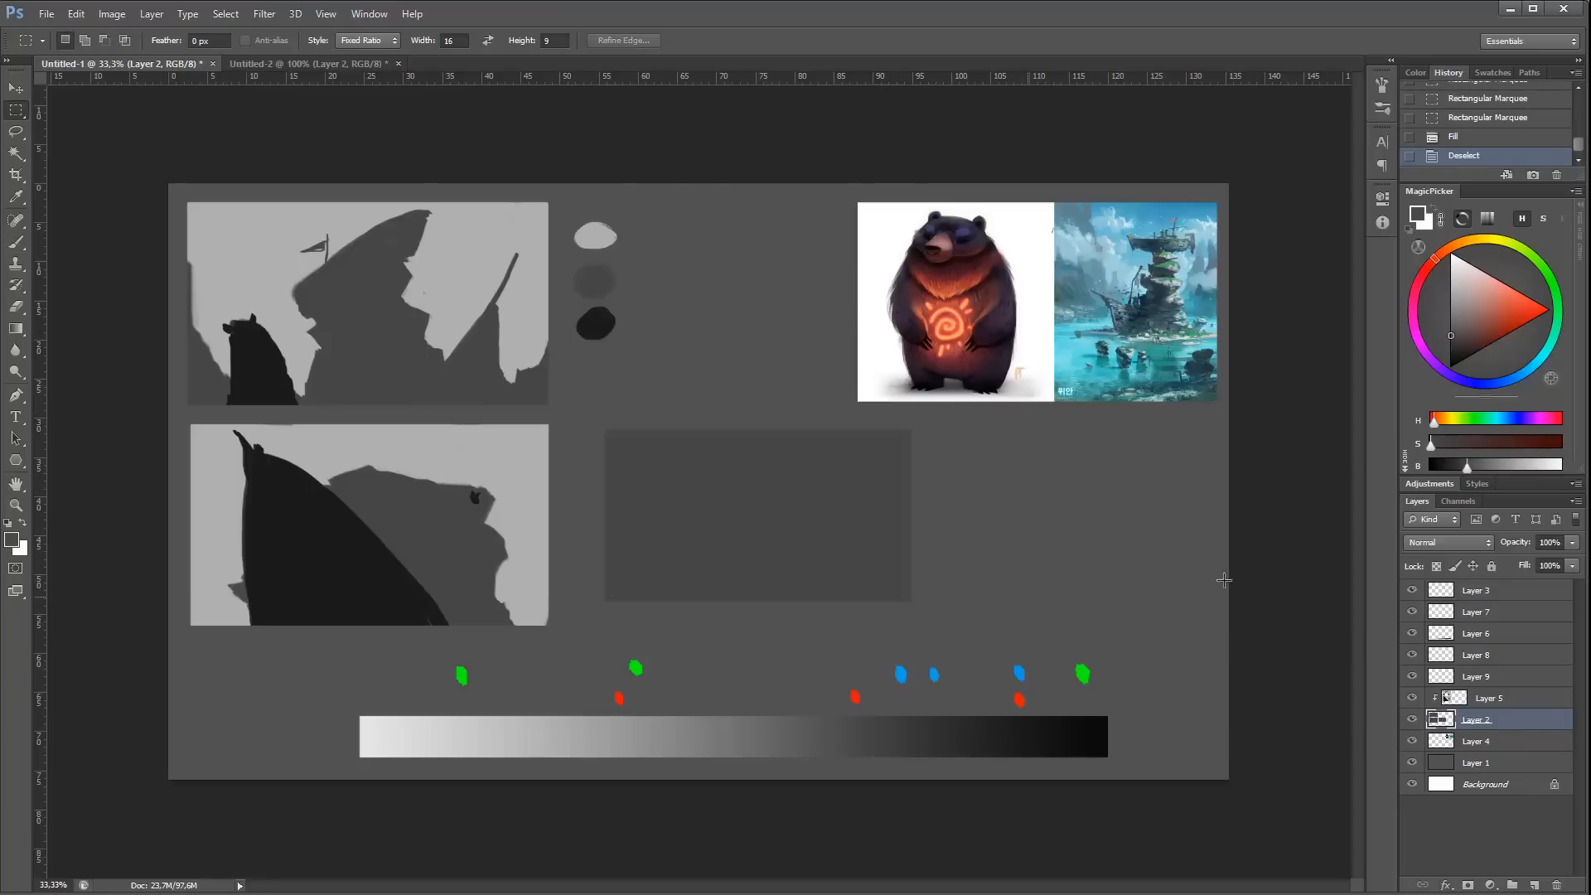
Step: On Layer 5, try dark strokes sampled from the gradient bar across the new thumbnail's upper-left area with a textured brush, undoing the last stroke
key(b)
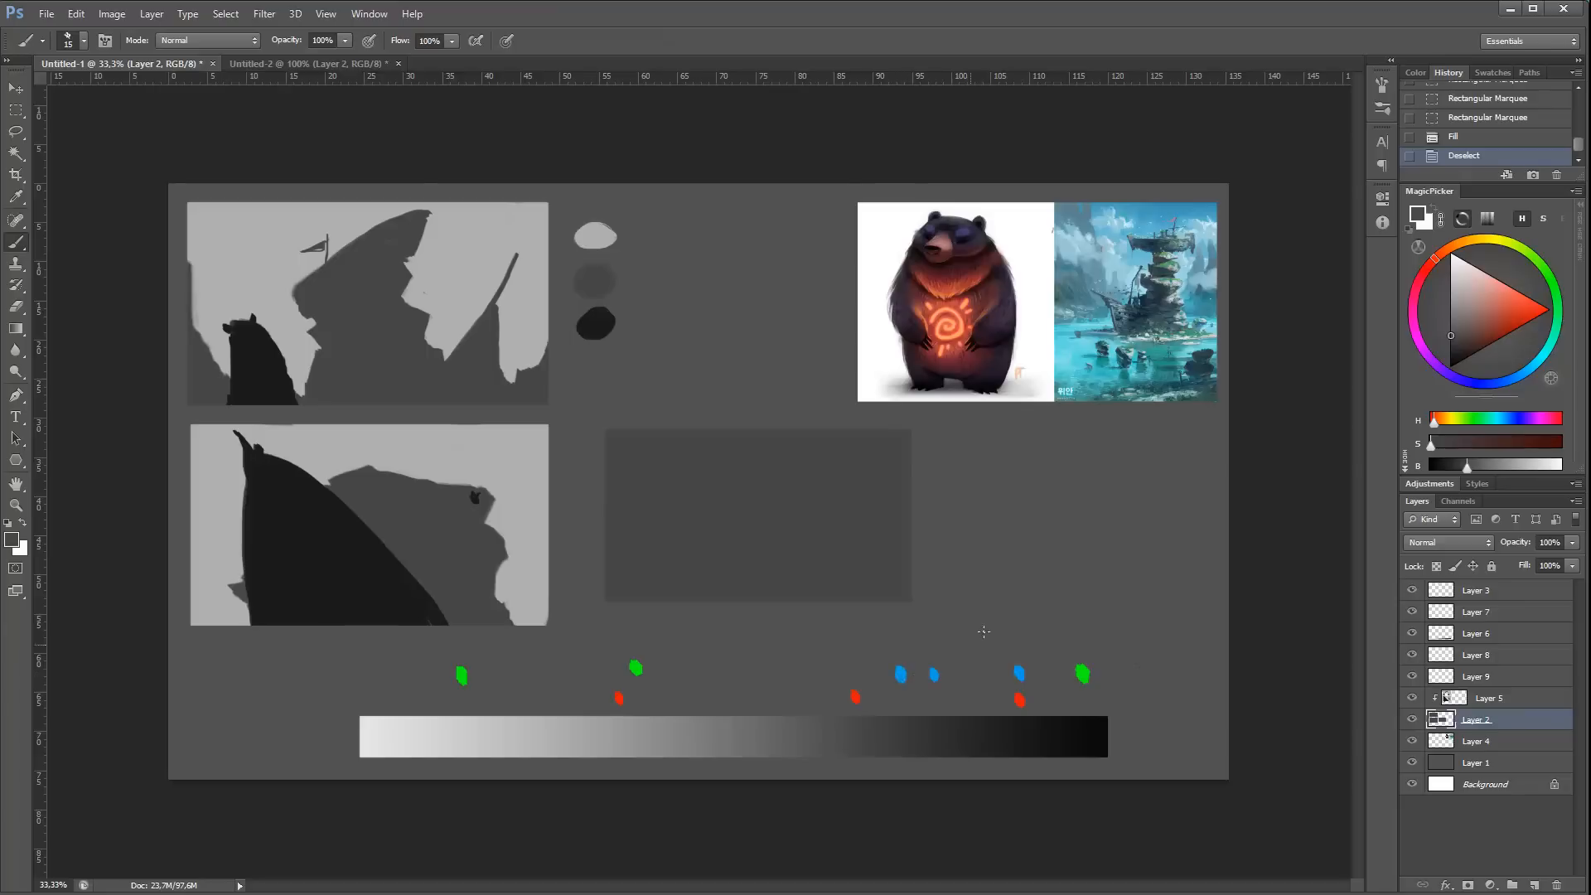
right_click(984, 497)
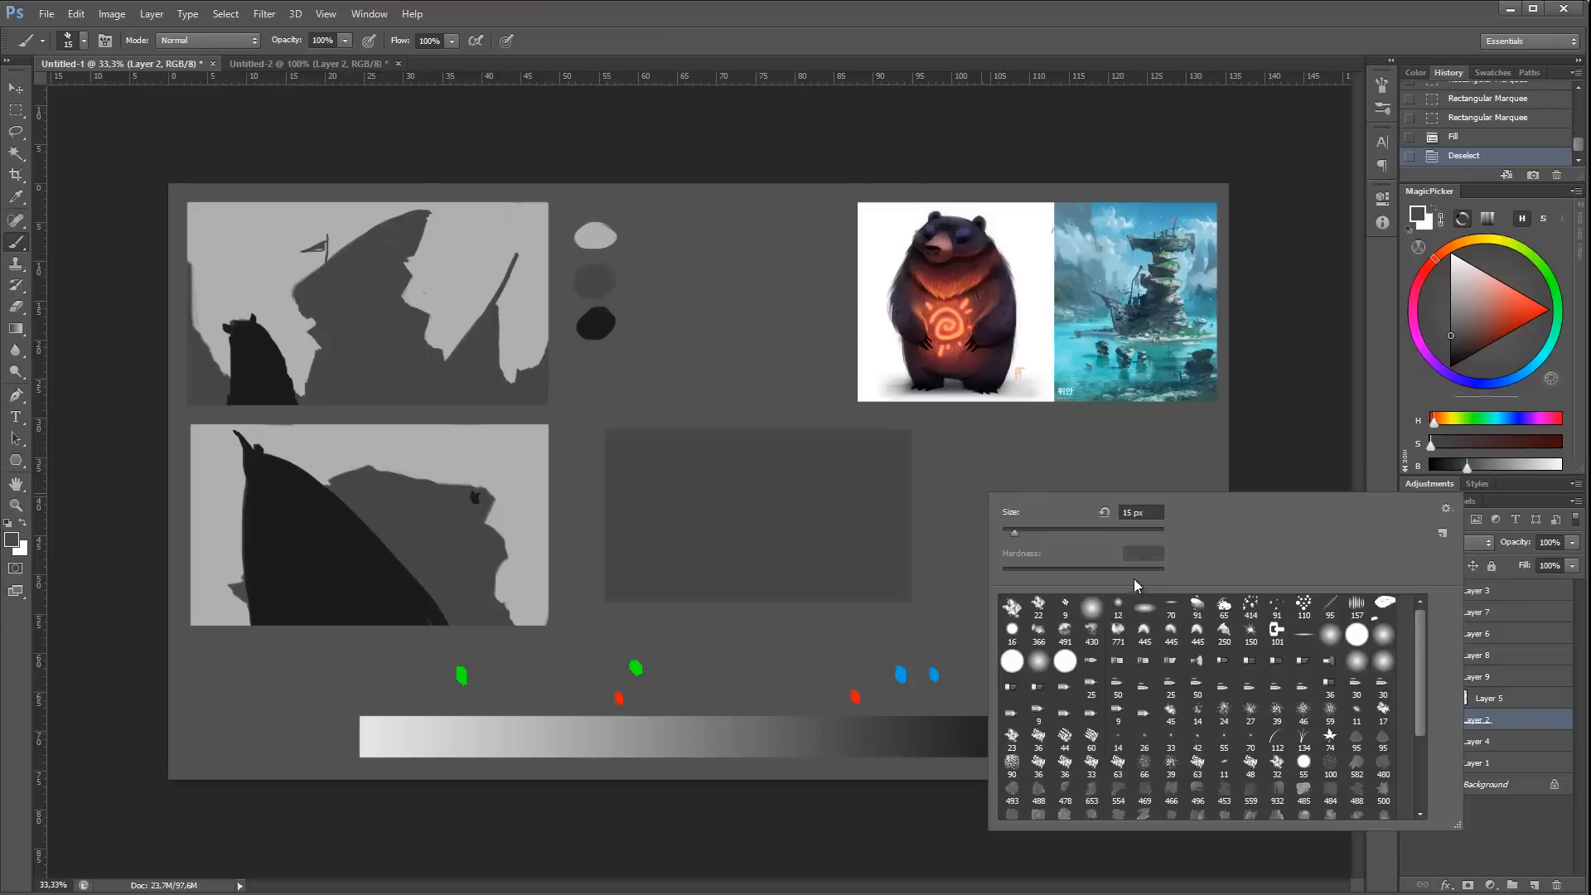
click(1224, 607)
click(1079, 533)
alt+click(932, 721)
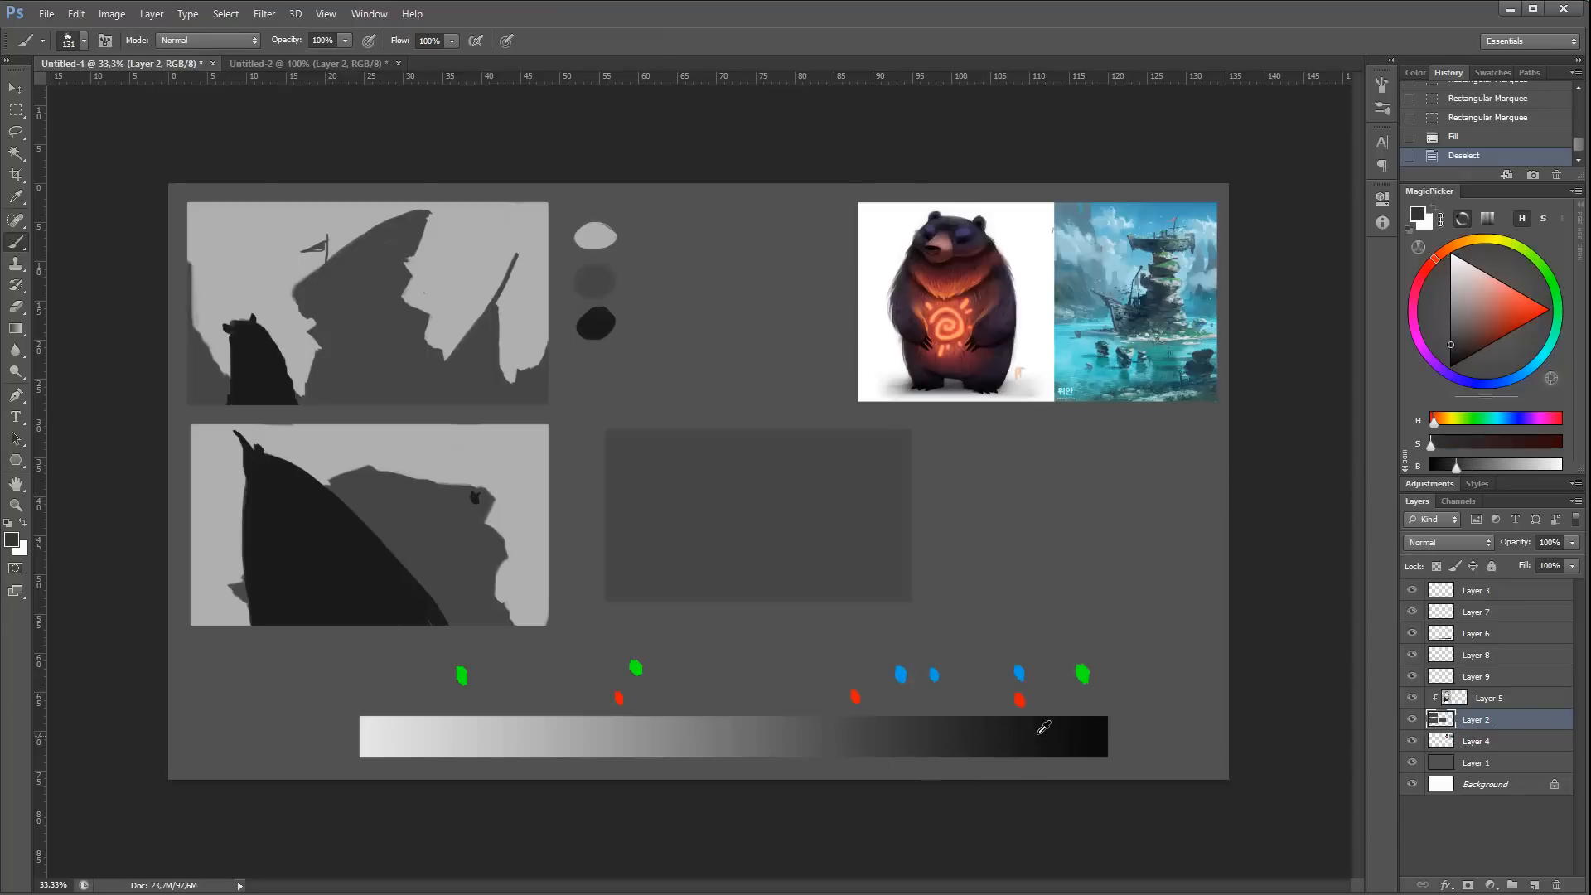
alt+click(1024, 731)
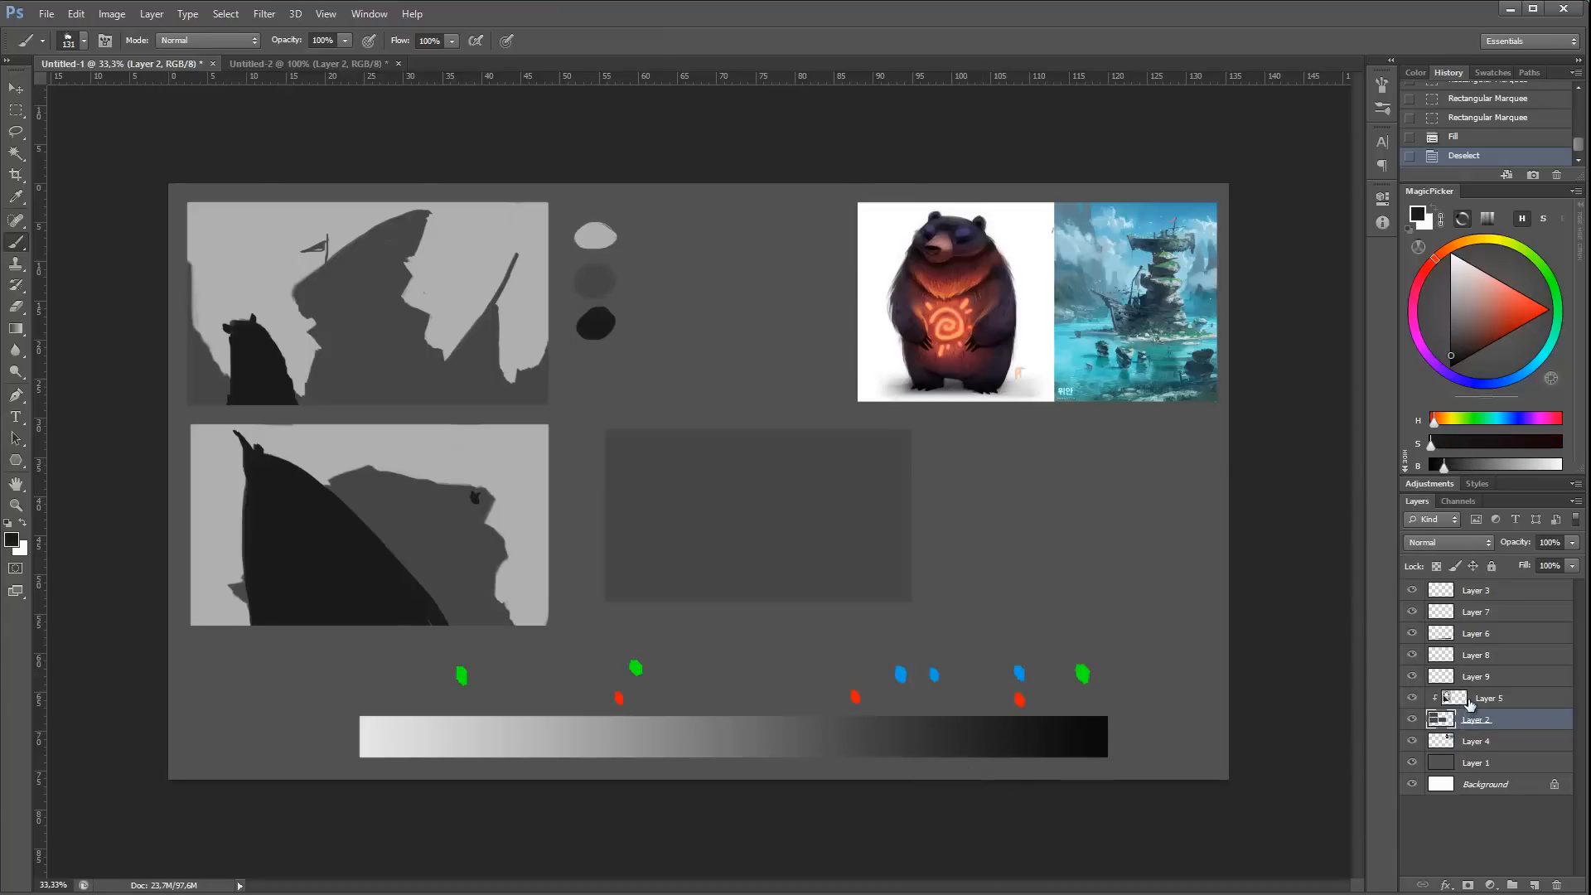
click(1462, 703)
right_click(645, 426)
click(747, 462)
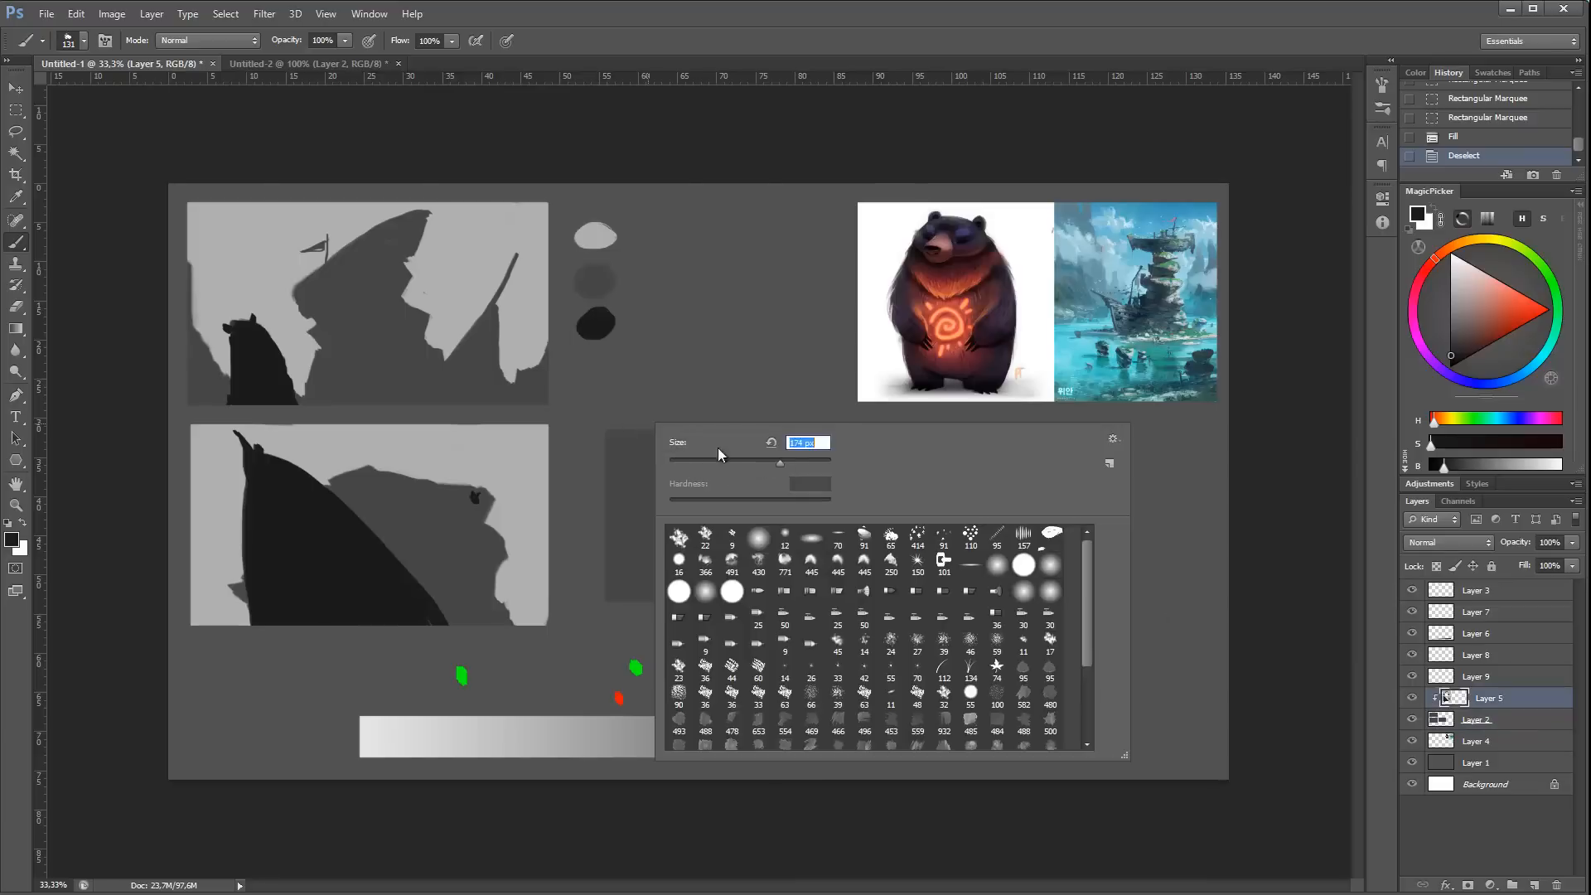
mouse_move(621, 435)
mouse_down()
mouse_move(611, 521)
mouse_move(634, 456)
mouse_move(854, 414)
mouse_move(685, 432)
mouse_move(775, 430)
mouse_move(708, 480)
mouse_move(846, 513)
mouse_move(731, 476)
mouse_up()
right_click(708, 478)
click(827, 514)
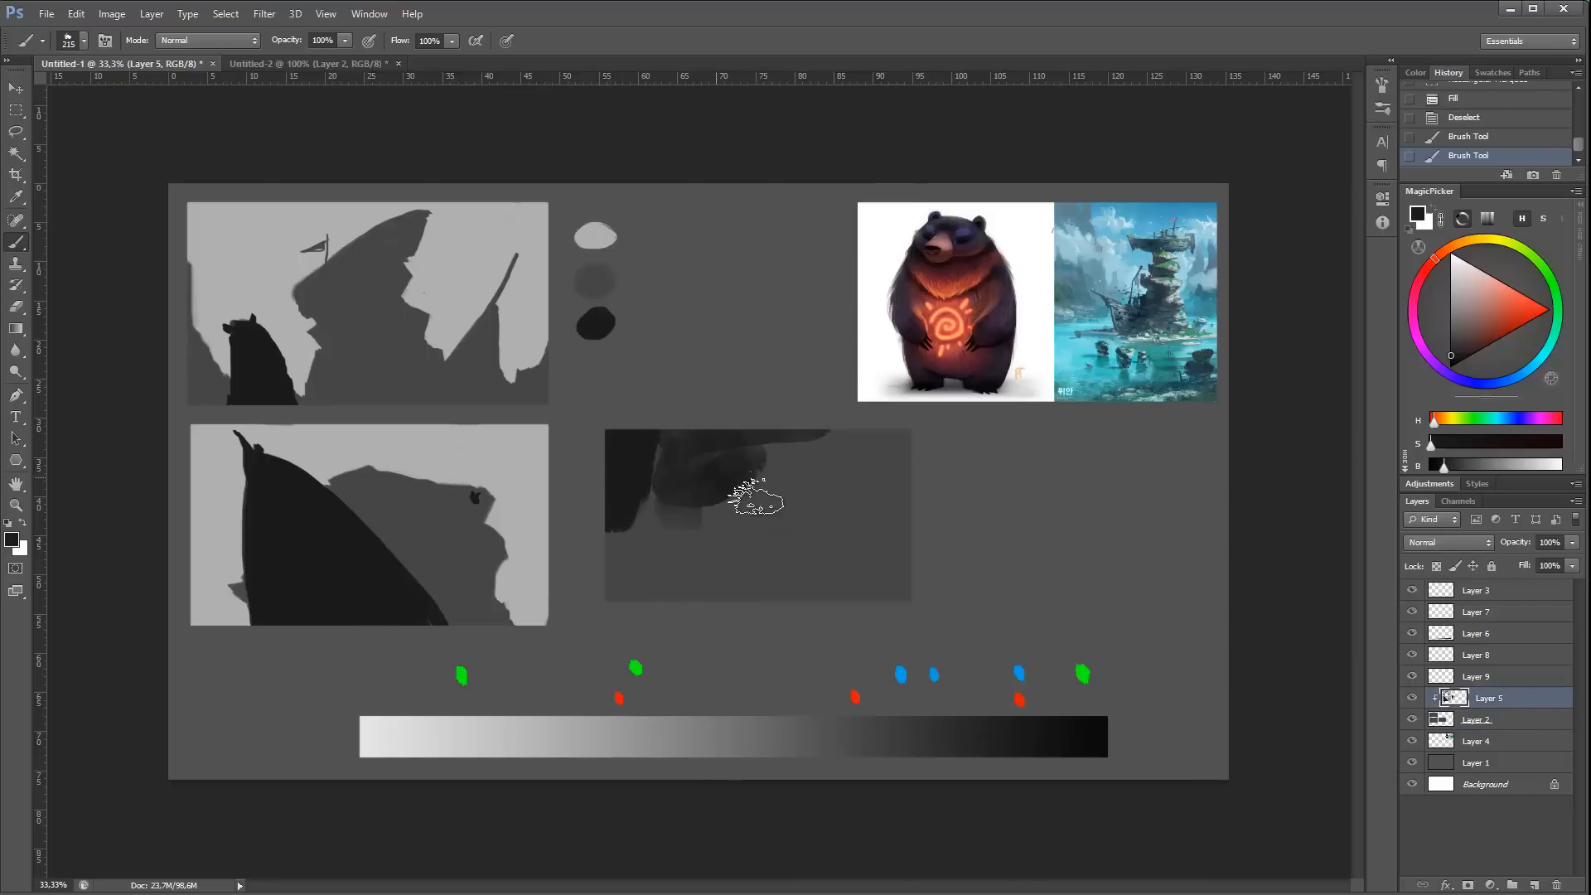
key(ctrl+z)
Step: On Layer 9, paint three dark value swatches sampled from the gradient bar beside the new thumbnail with a 158 px brush
right_click(759, 482)
click(822, 593)
click(885, 521)
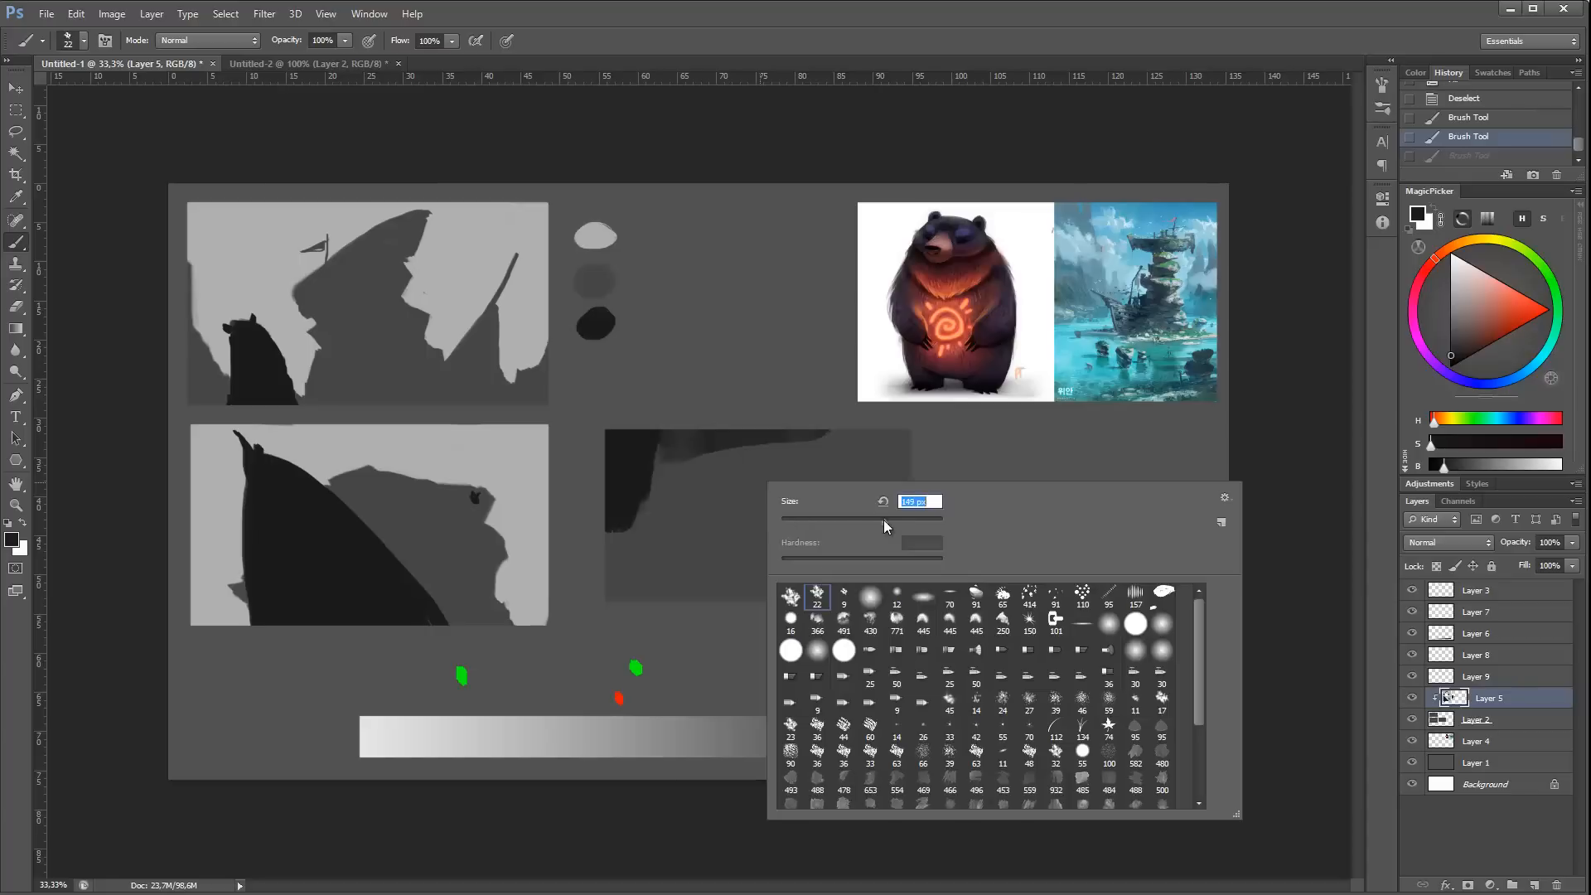
key(Return)
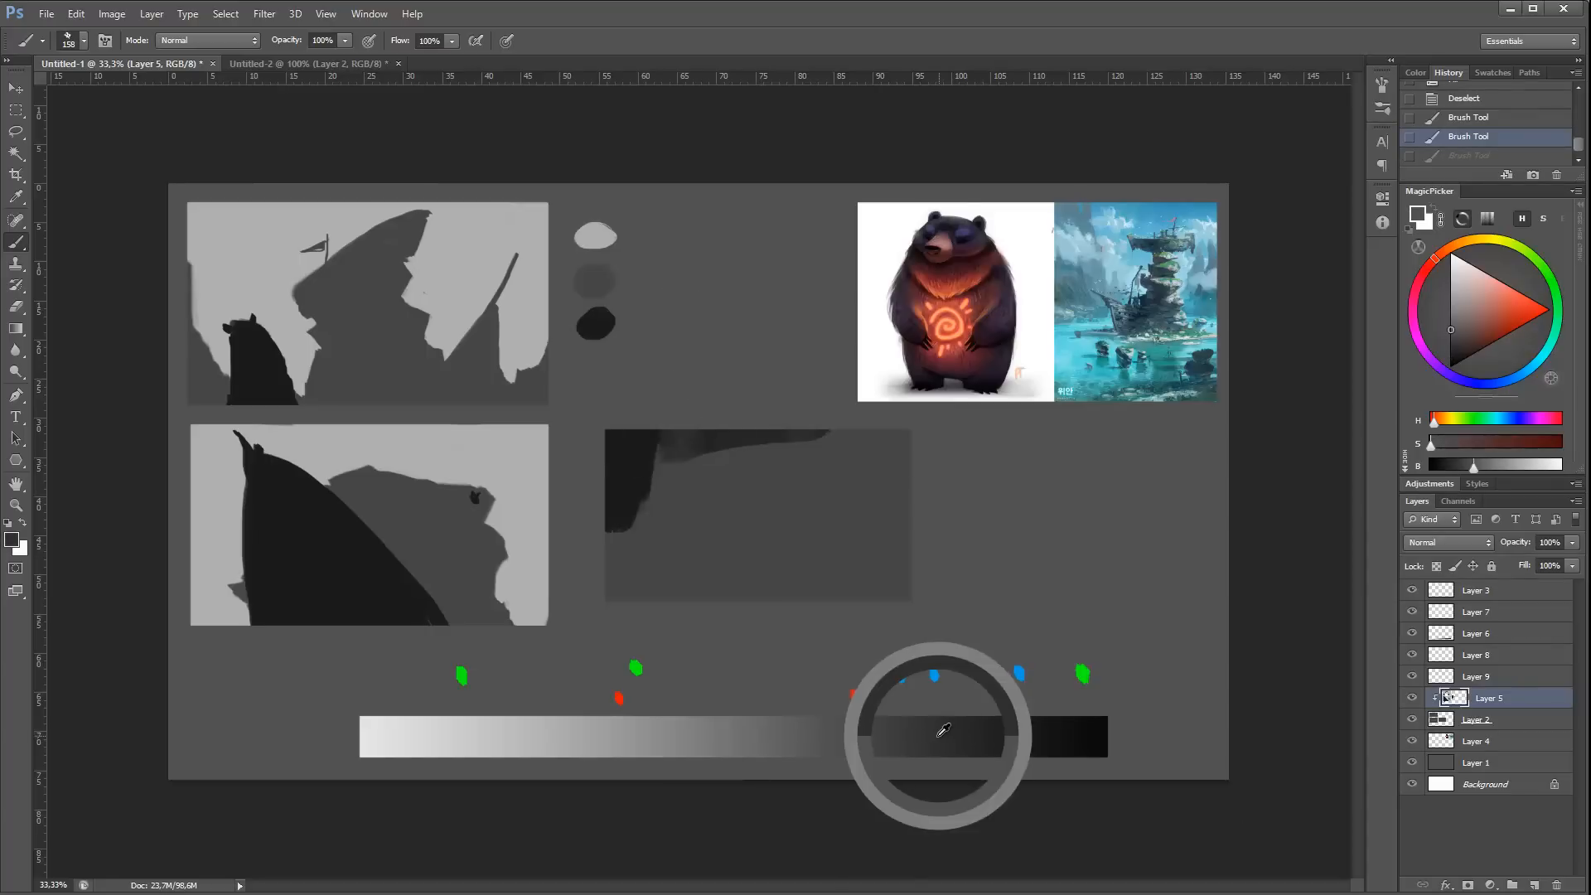
alt+click(936, 729)
alt+click(934, 728)
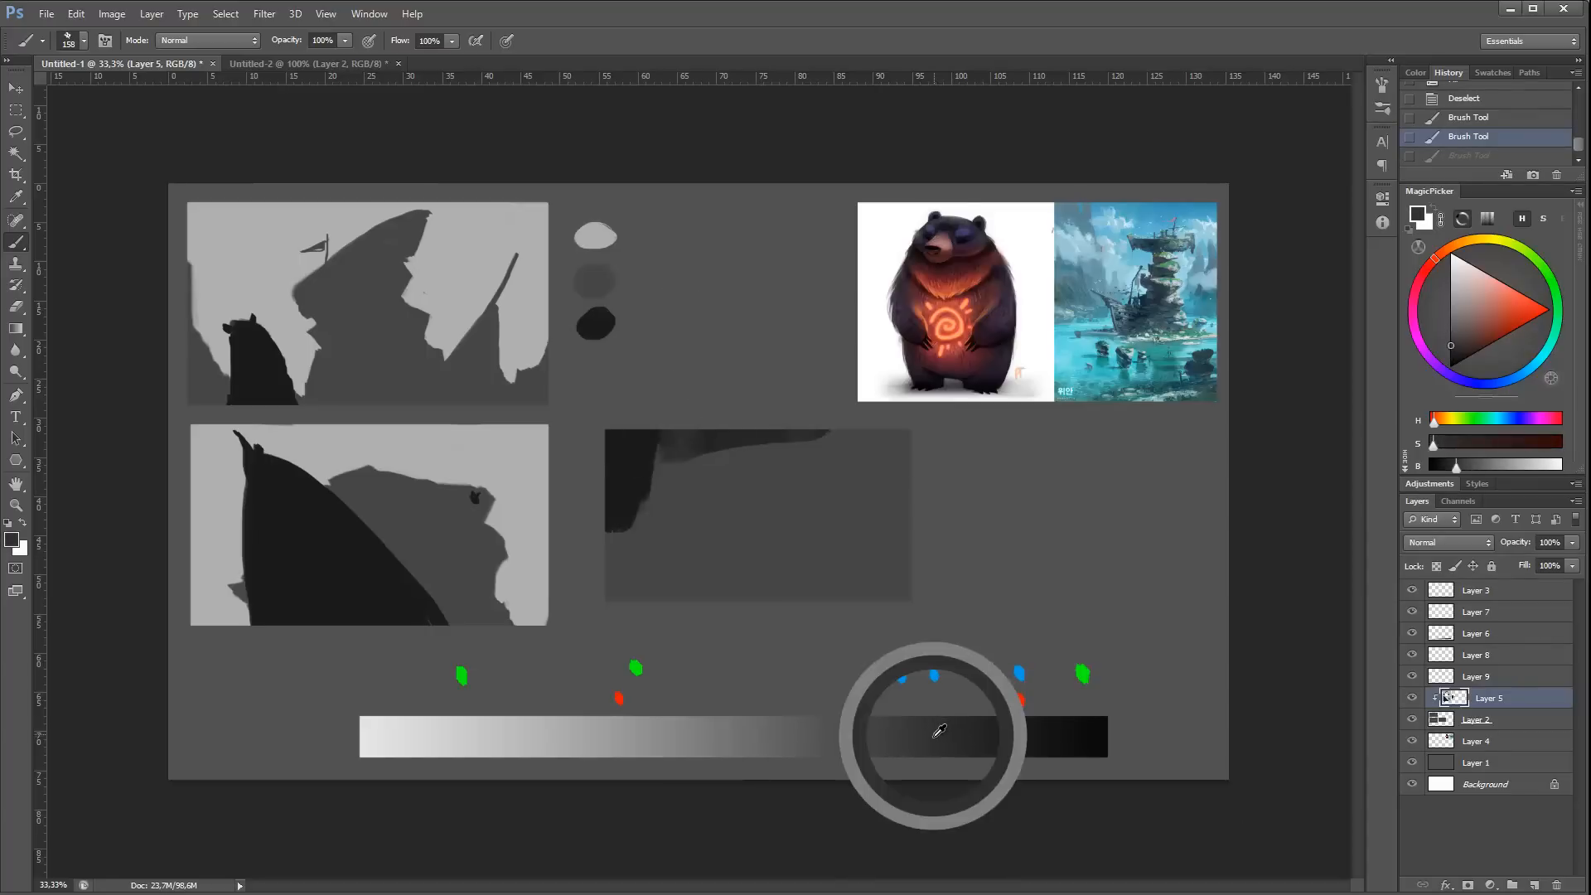
click(969, 509)
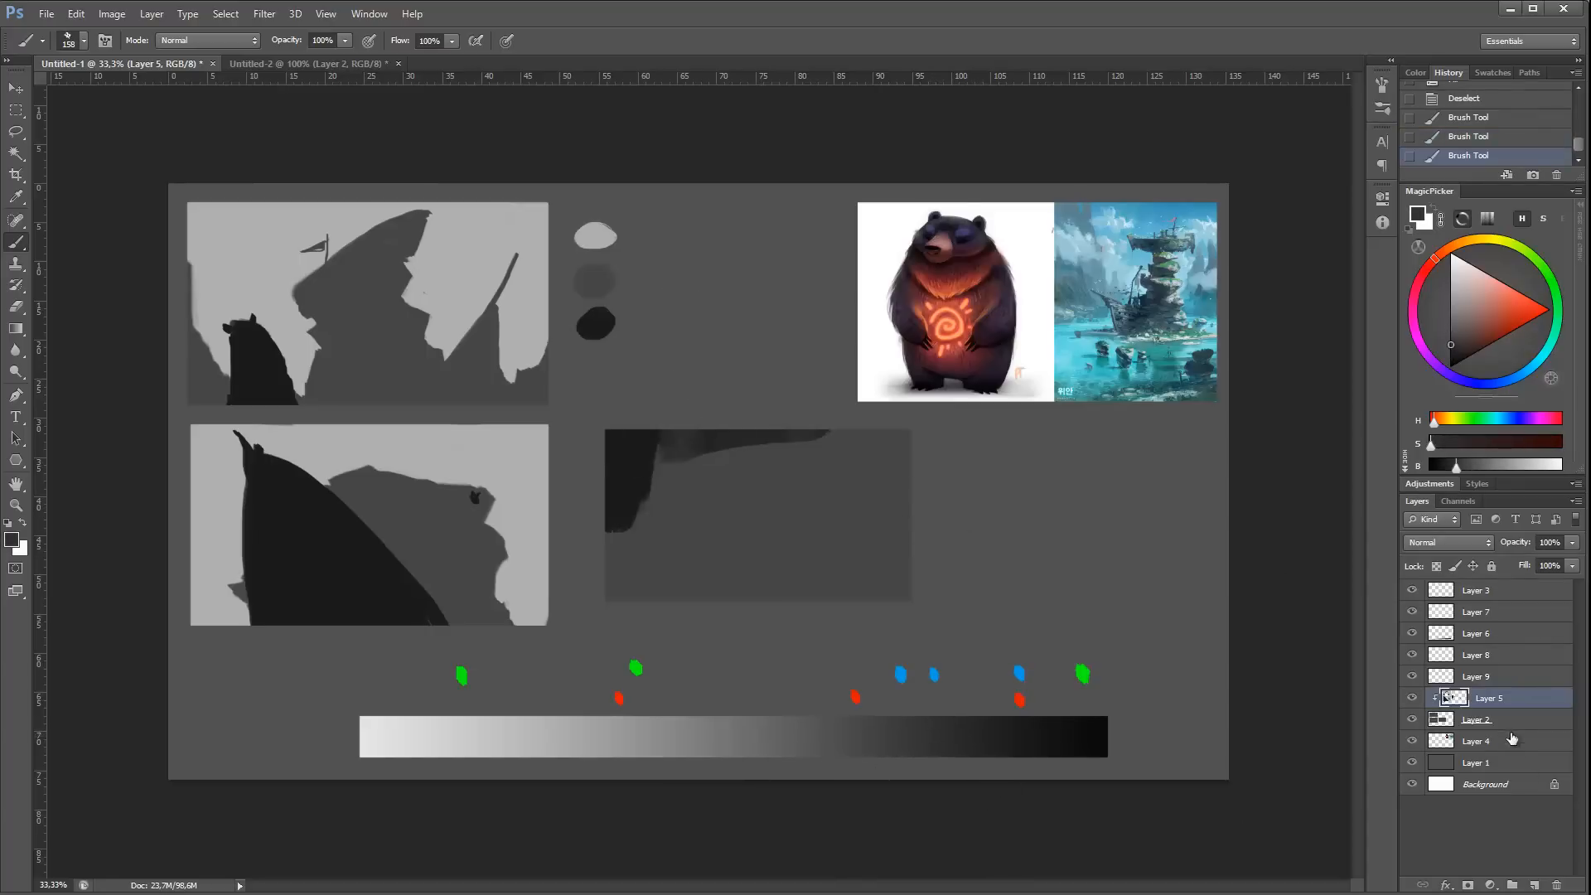
click(1479, 676)
mouse_move(942, 515)
mouse_down()
mouse_move(1020, 735)
mouse_move(943, 464)
mouse_up()
alt+click(1022, 738)
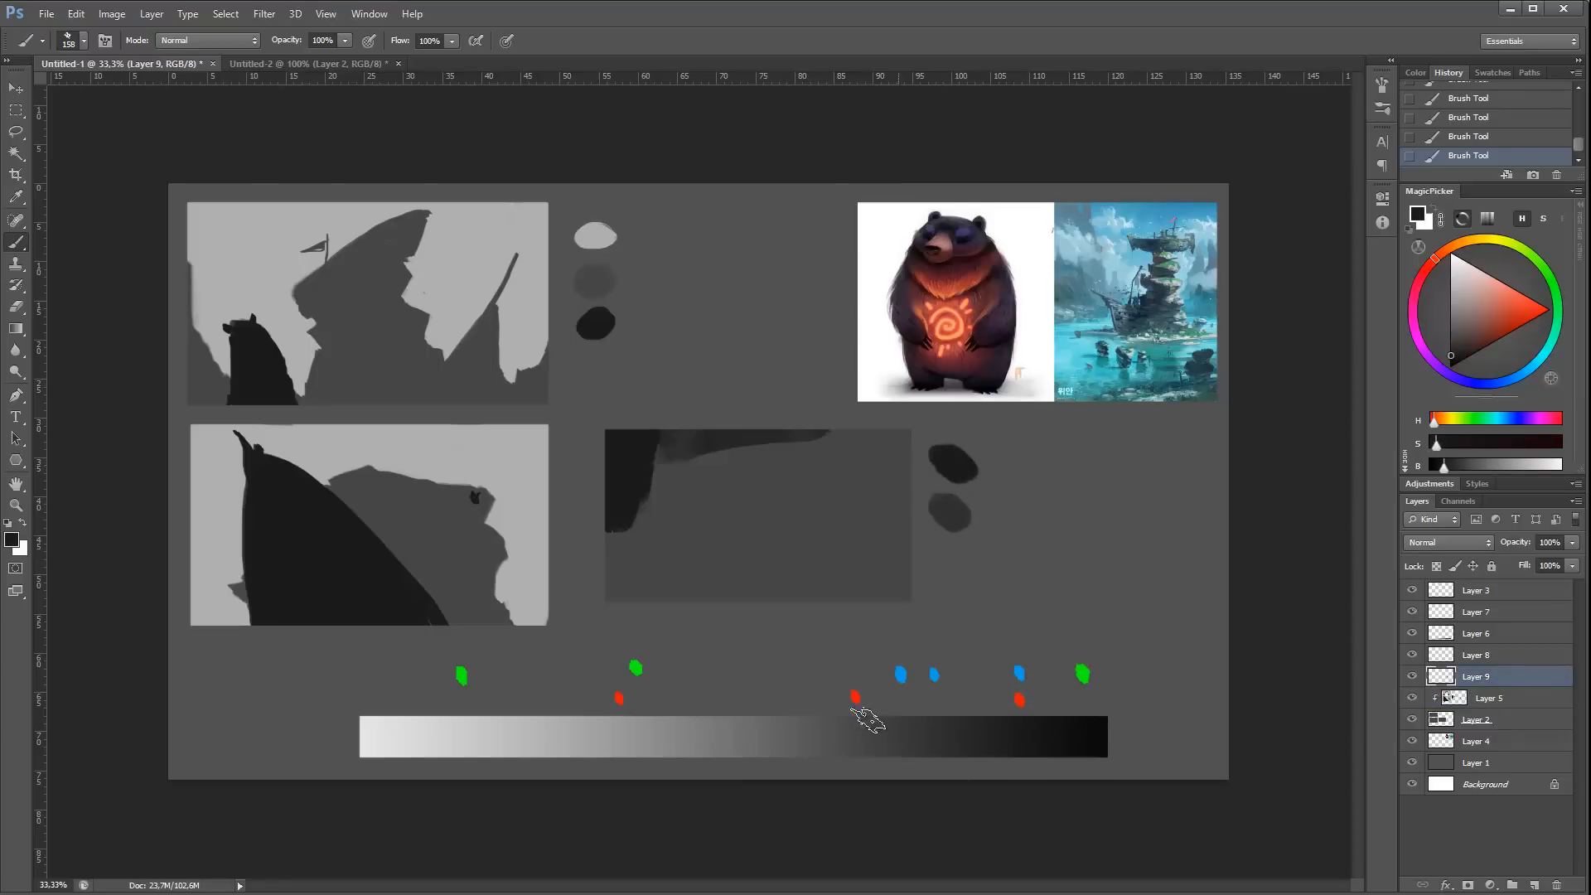
alt+click(911, 724)
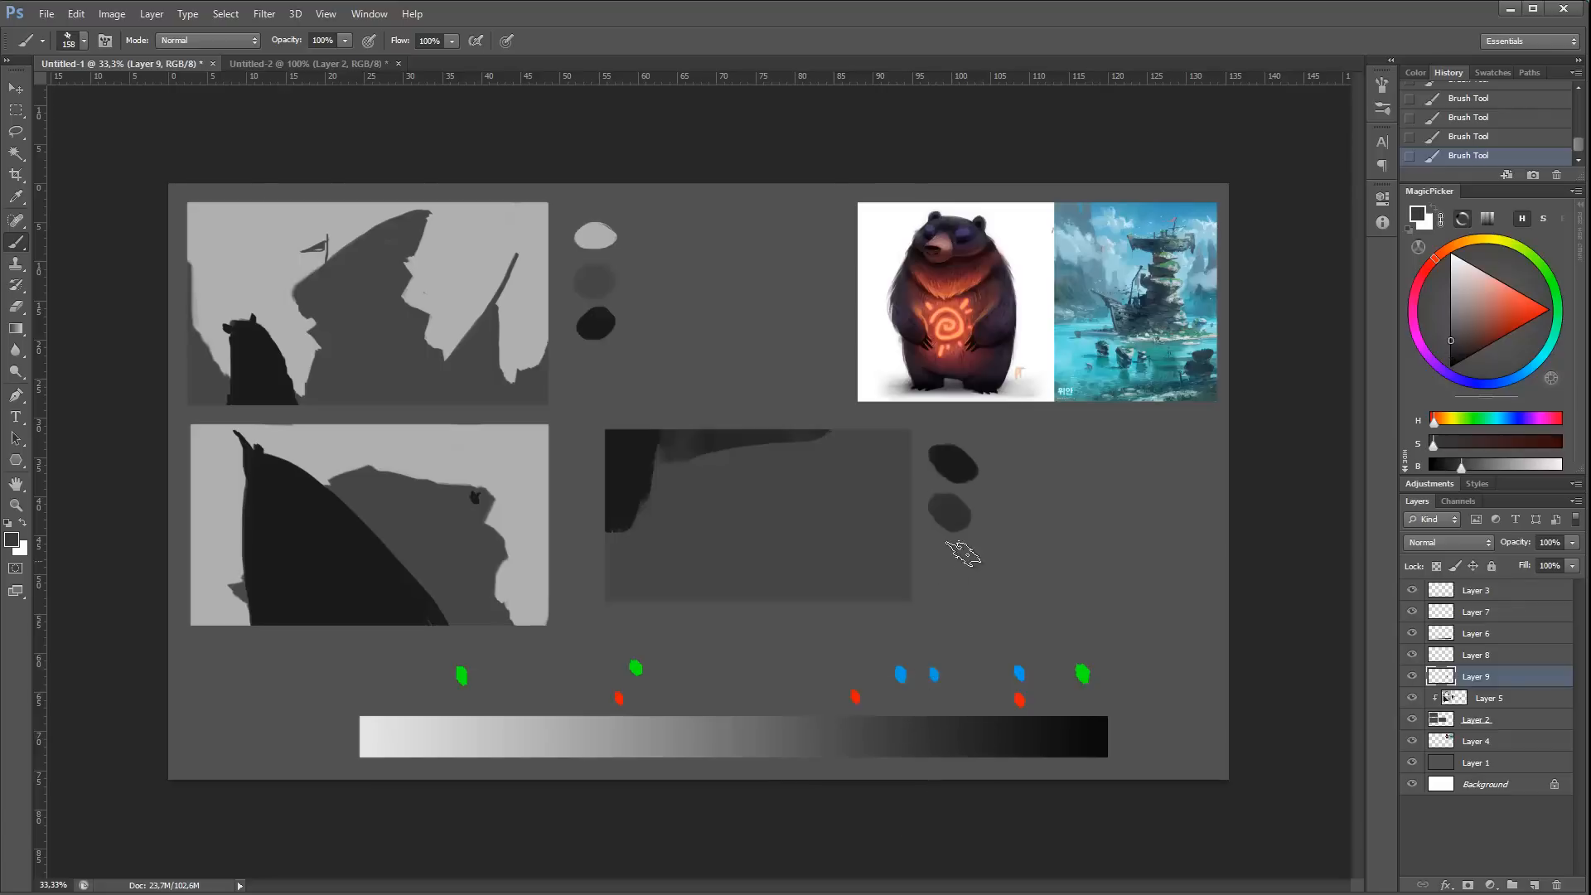
drag(952, 537, 953, 572)
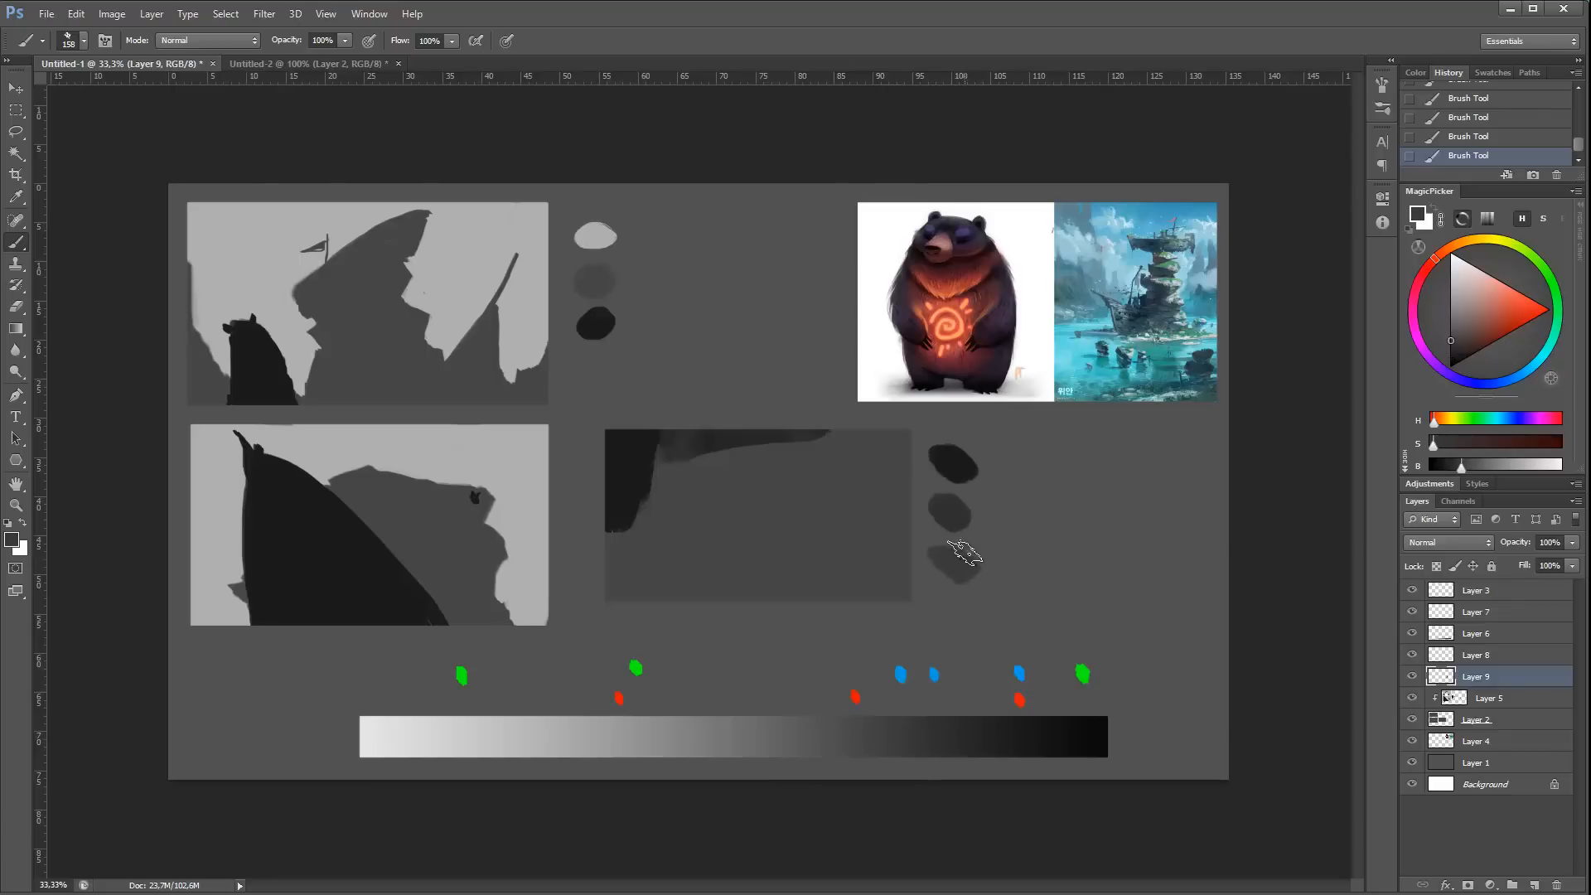
Step: On Layer 5, cover the new thumbnail with the middle swatch value and frame its sides and lower edge with the darkest value
alt+click(955, 511)
click(1483, 698)
mouse_move(699, 414)
mouse_down()
mouse_move(646, 399)
mouse_move(621, 421)
mouse_move(652, 522)
mouse_move(705, 502)
mouse_move(764, 421)
mouse_move(778, 425)
mouse_move(763, 507)
mouse_move(877, 449)
mouse_move(877, 493)
mouse_move(907, 515)
mouse_move(891, 485)
mouse_move(713, 514)
mouse_move(679, 533)
mouse_move(765, 563)
mouse_move(700, 560)
mouse_move(883, 547)
mouse_move(844, 514)
mouse_move(849, 553)
mouse_move(895, 421)
mouse_move(892, 527)
mouse_move(847, 592)
mouse_move(846, 564)
mouse_move(909, 561)
mouse_up()
alt+click(951, 456)
mouse_move(757, 597)
mouse_down()
mouse_move(663, 591)
mouse_move(720, 576)
mouse_move(653, 574)
mouse_move(624, 542)
mouse_move(599, 558)
mouse_move(619, 598)
mouse_move(649, 590)
mouse_move(615, 485)
mouse_up()
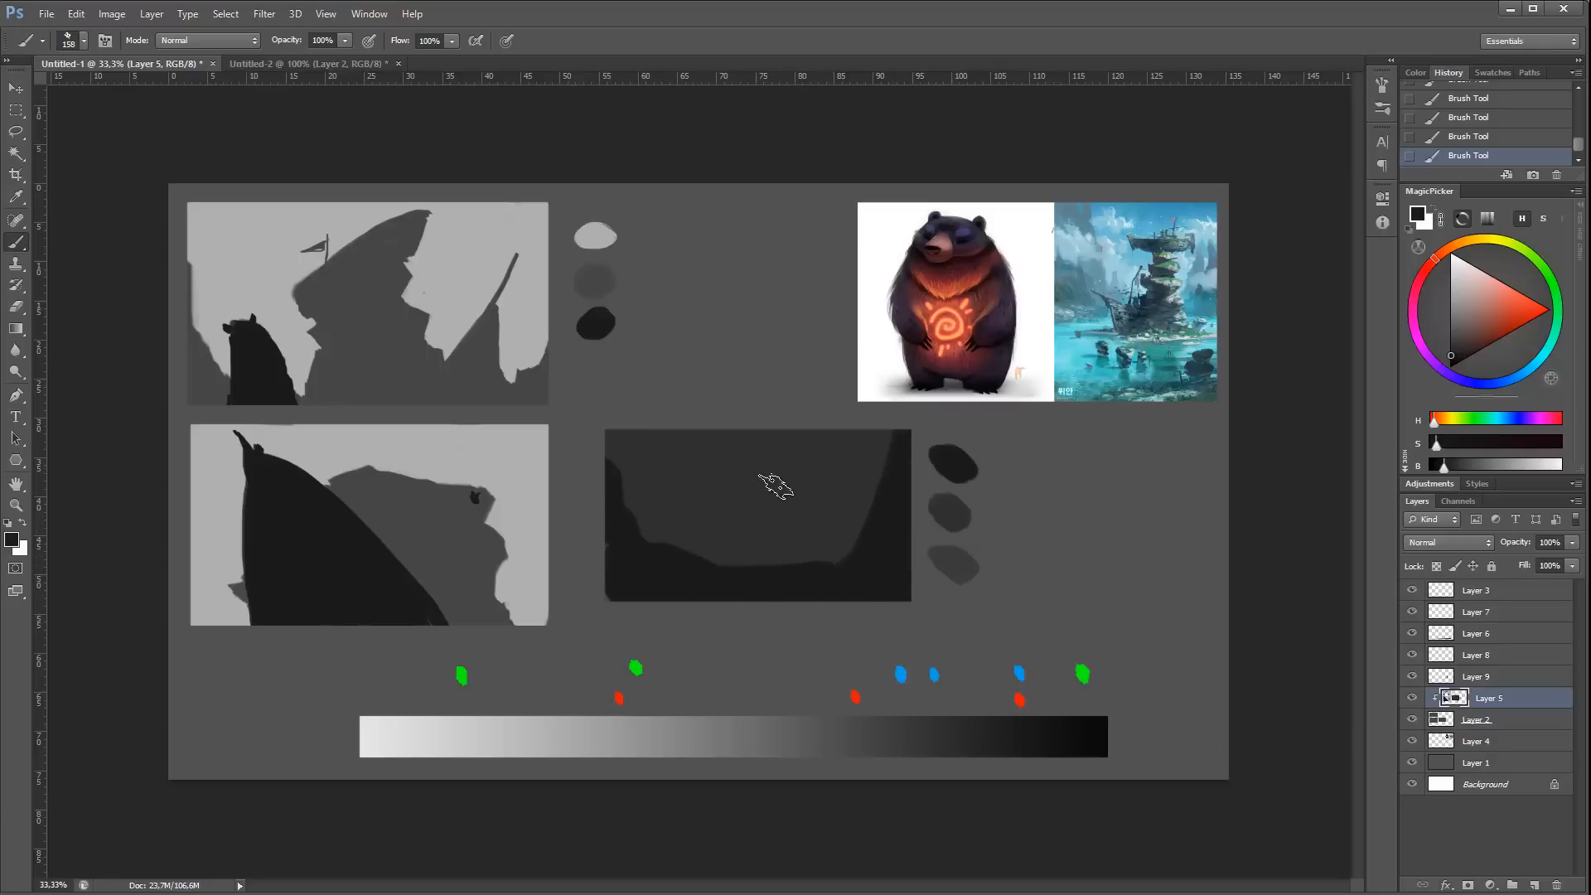
Step: With a 78 px brush, paint the lightest swatch value into the dark thumbnail's backdrop around a central rock, touching up with the middle value
right_click(723, 488)
click(808, 524)
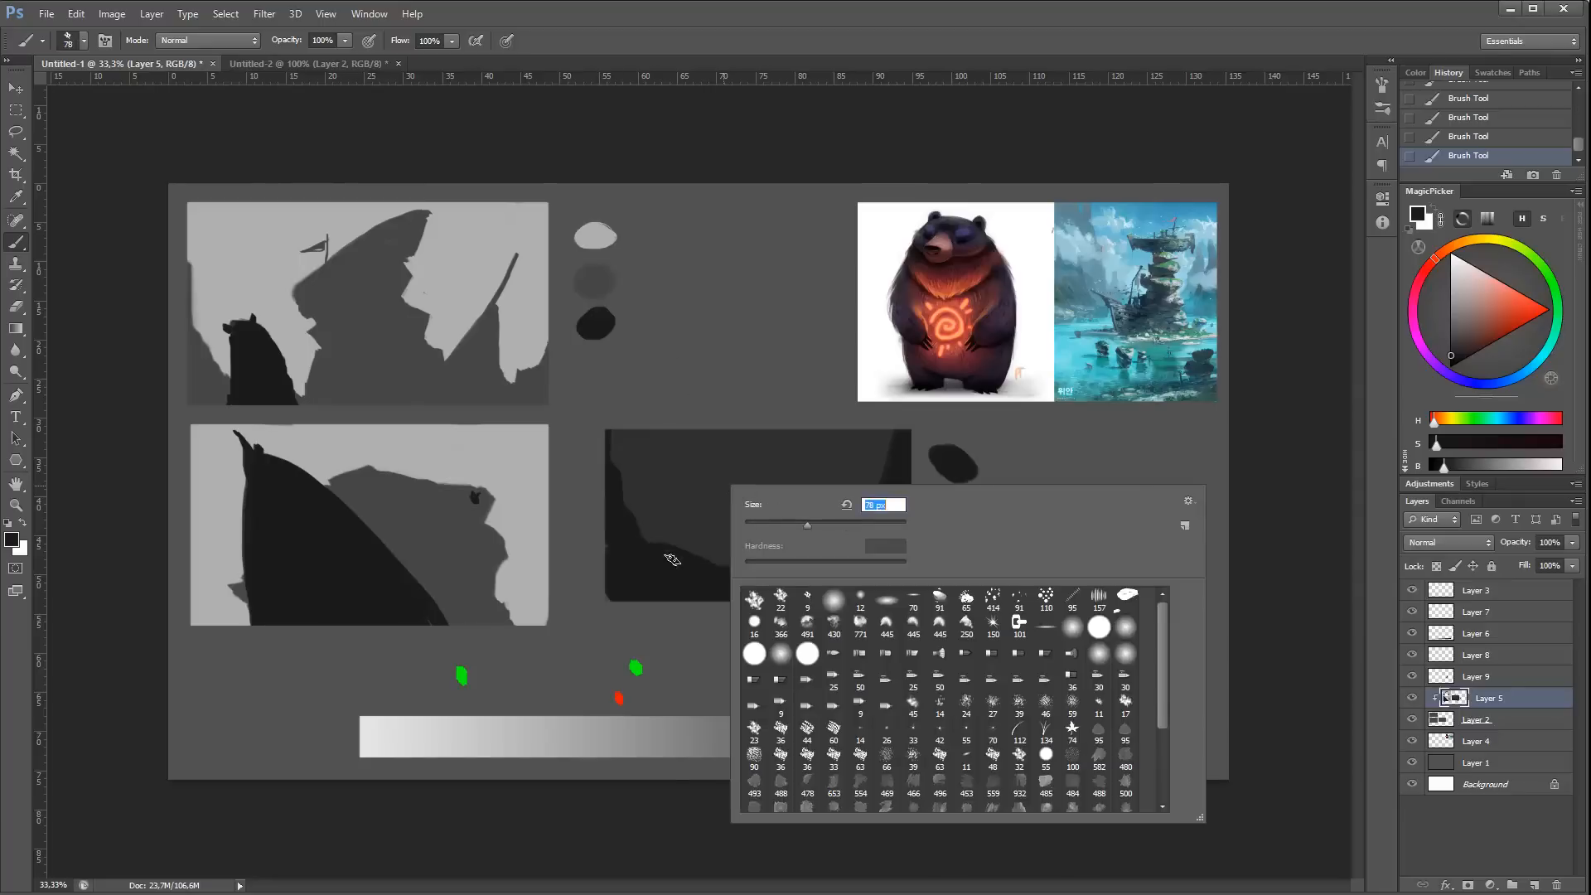
click(671, 558)
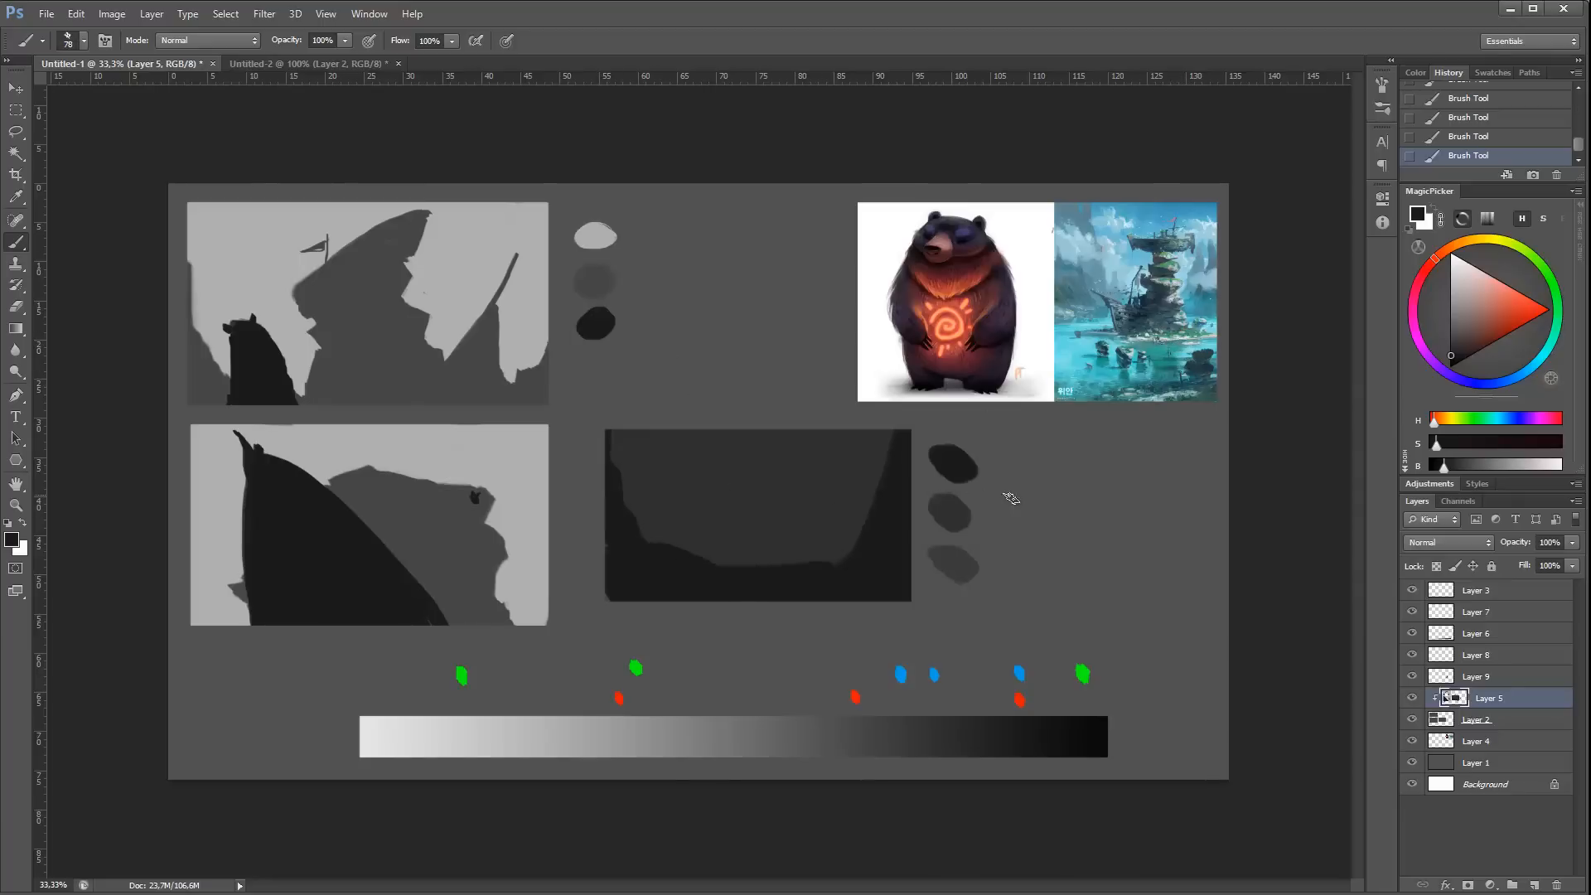
alt+click(956, 557)
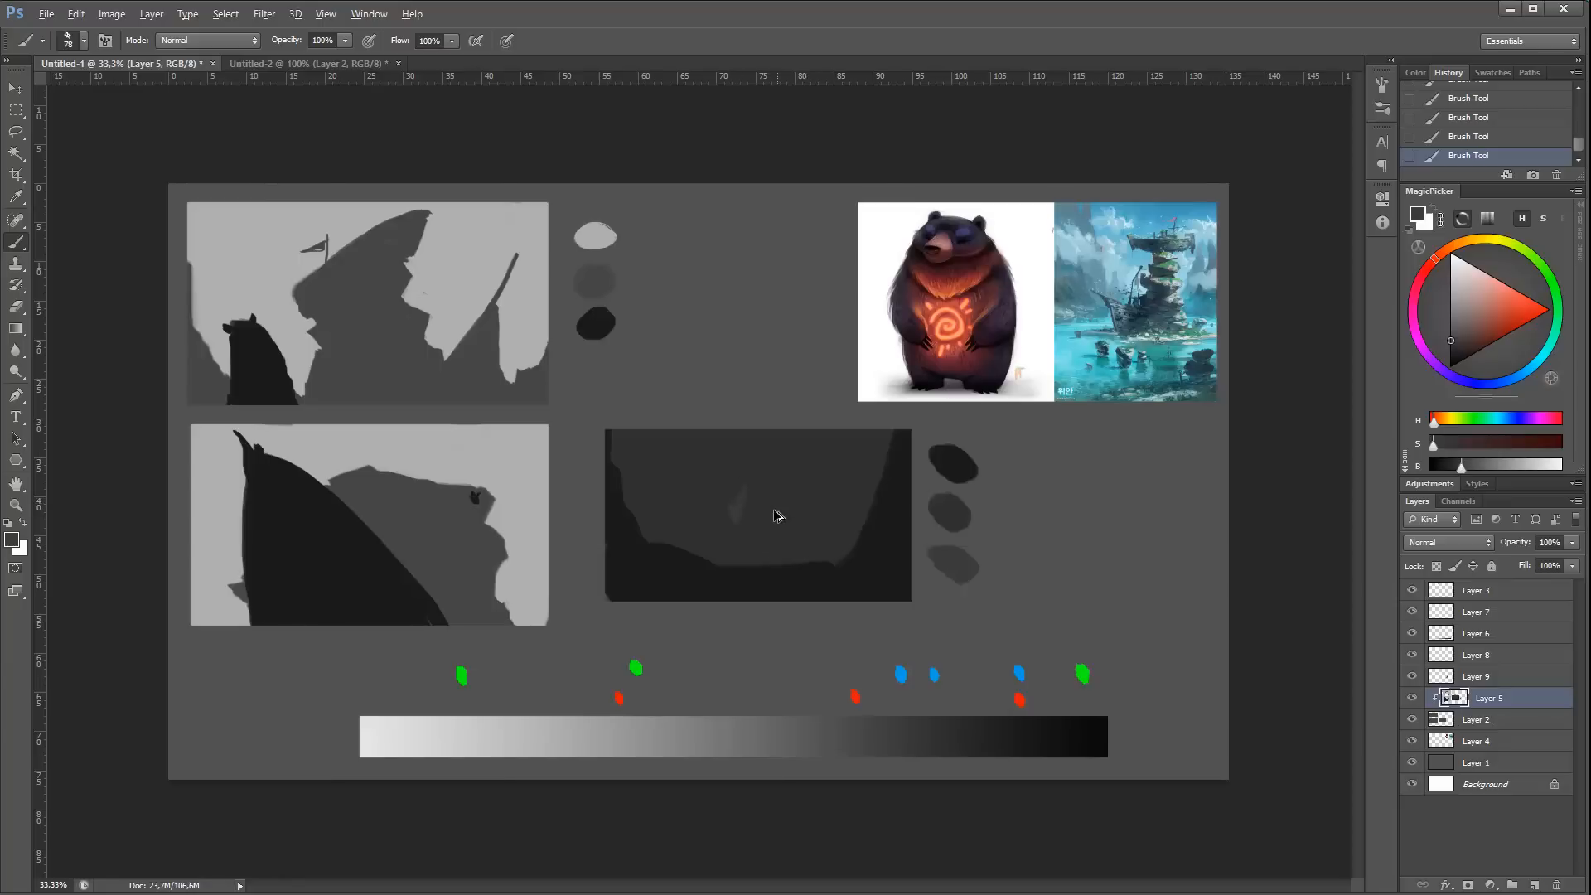
key(ctrl+z)
mouse_move(753, 474)
mouse_down()
mouse_move(735, 480)
mouse_move(741, 463)
mouse_move(800, 474)
mouse_move(779, 506)
mouse_move(799, 534)
mouse_up()
key(ctrl+z)
mouse_move(740, 520)
mouse_down()
mouse_move(746, 558)
mouse_move(808, 554)
mouse_move(797, 537)
mouse_move(825, 549)
mouse_move(841, 511)
mouse_move(801, 534)
mouse_move(790, 449)
mouse_move(727, 449)
mouse_move(786, 432)
mouse_move(791, 446)
mouse_move(741, 440)
mouse_move(721, 459)
mouse_move(740, 497)
mouse_move(713, 521)
mouse_move(707, 478)
mouse_move(693, 486)
mouse_move(664, 425)
mouse_move(720, 473)
mouse_move(715, 424)
mouse_move(677, 420)
mouse_move(705, 449)
mouse_move(780, 426)
mouse_move(842, 470)
mouse_up()
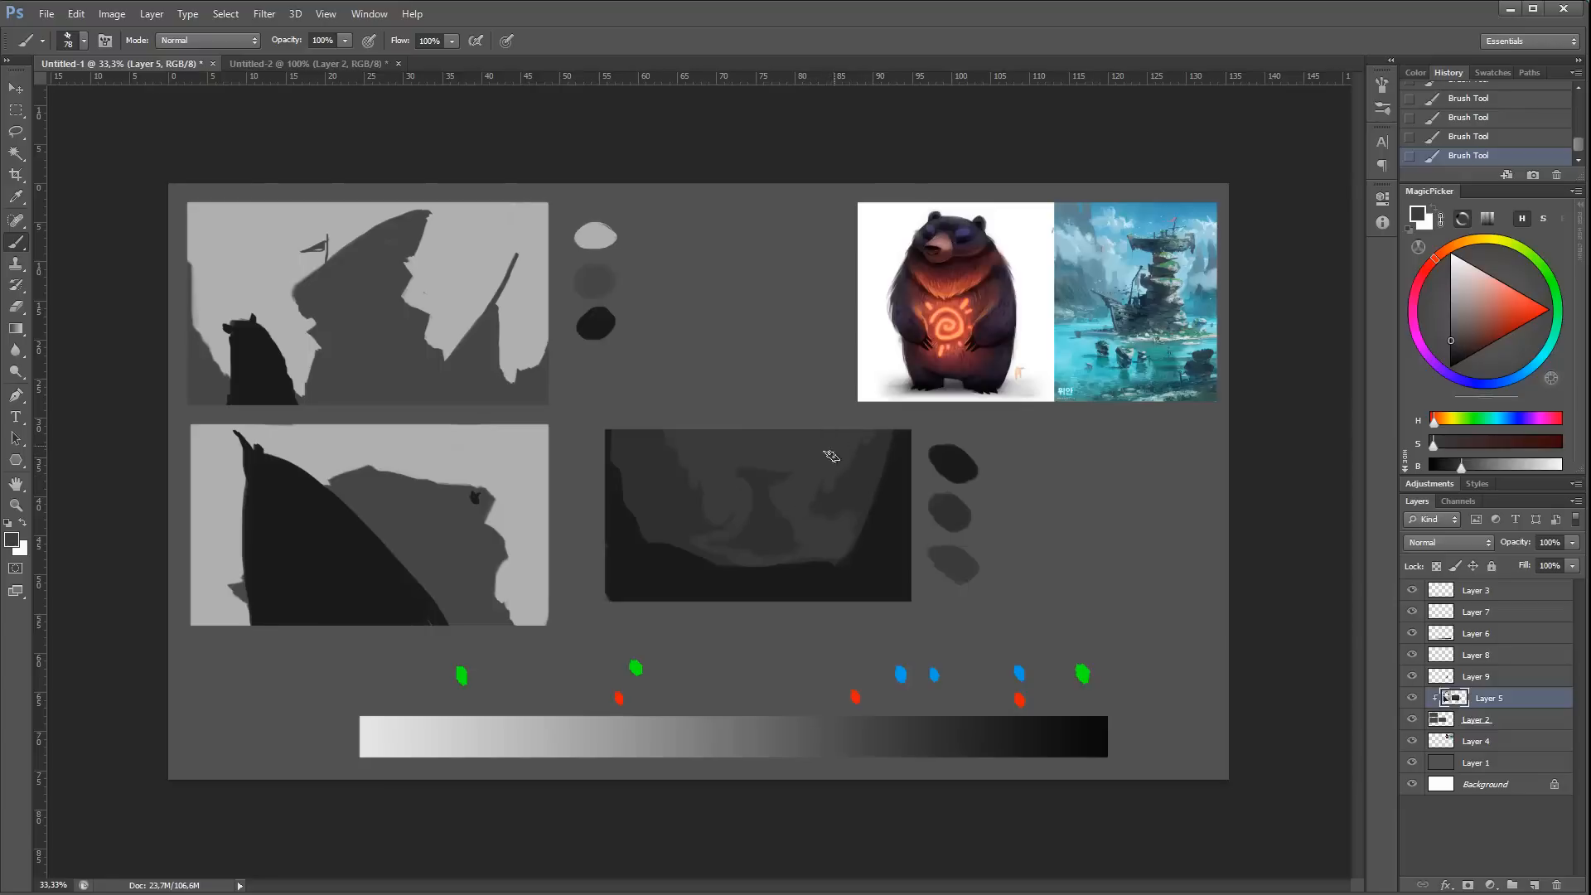
alt+click(859, 496)
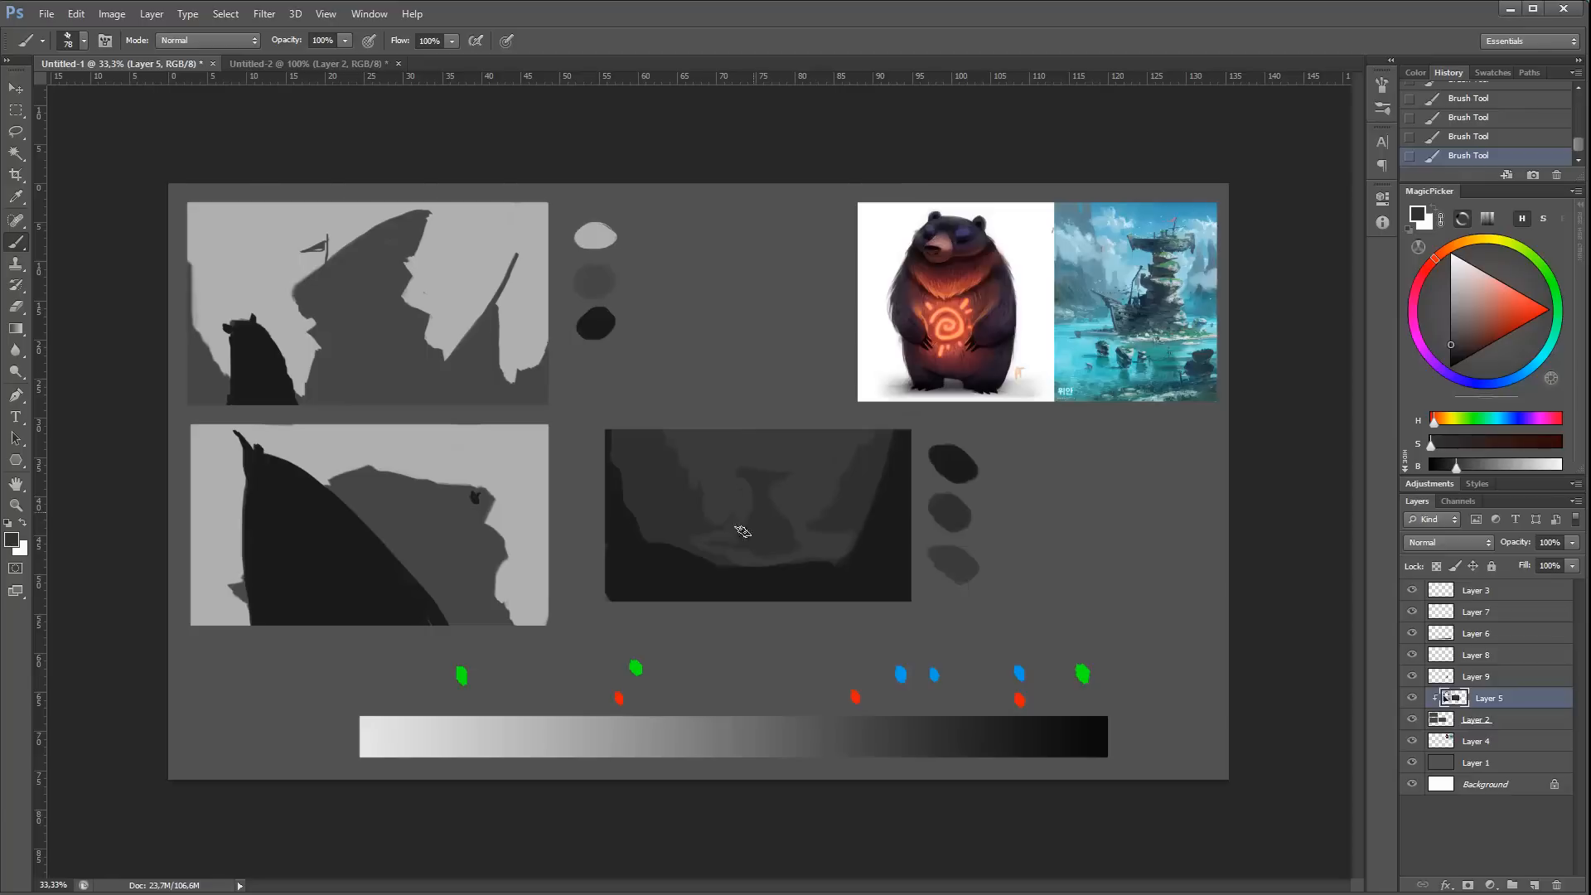
Step: Try a large eared figure in the darkest value at the thumbnail's left, and paint it out with the surrounding values
alt+click(674, 593)
mouse_move(667, 499)
mouse_down()
mouse_move(691, 463)
mouse_move(696, 479)
mouse_move(691, 563)
mouse_up()
alt+click(741, 490)
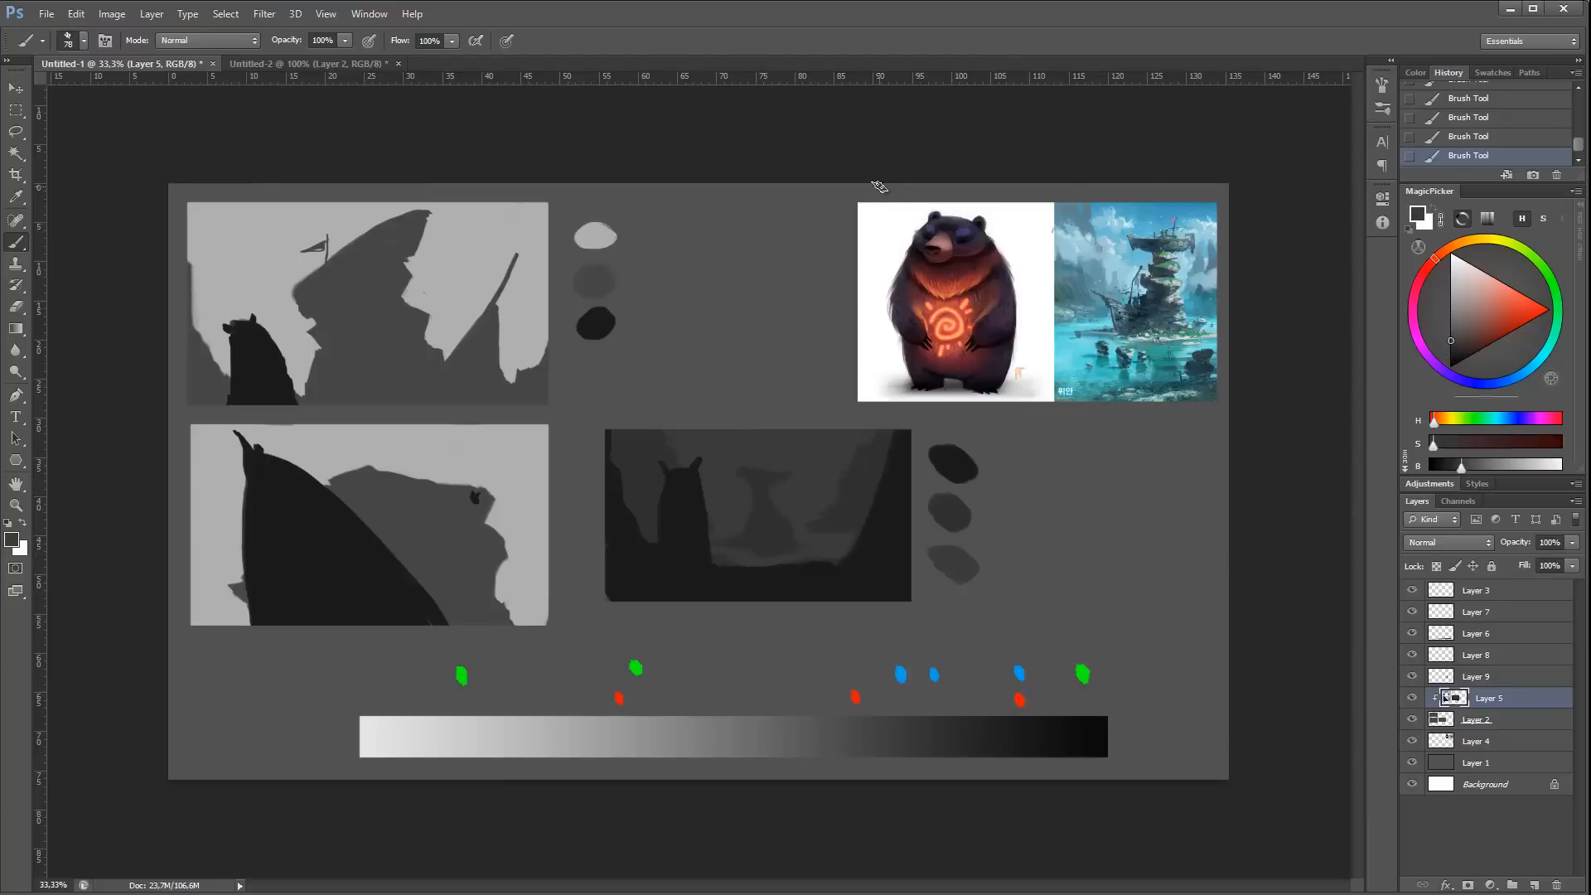
key(ctrl+alt+z)
key(ctrl+alt+z)
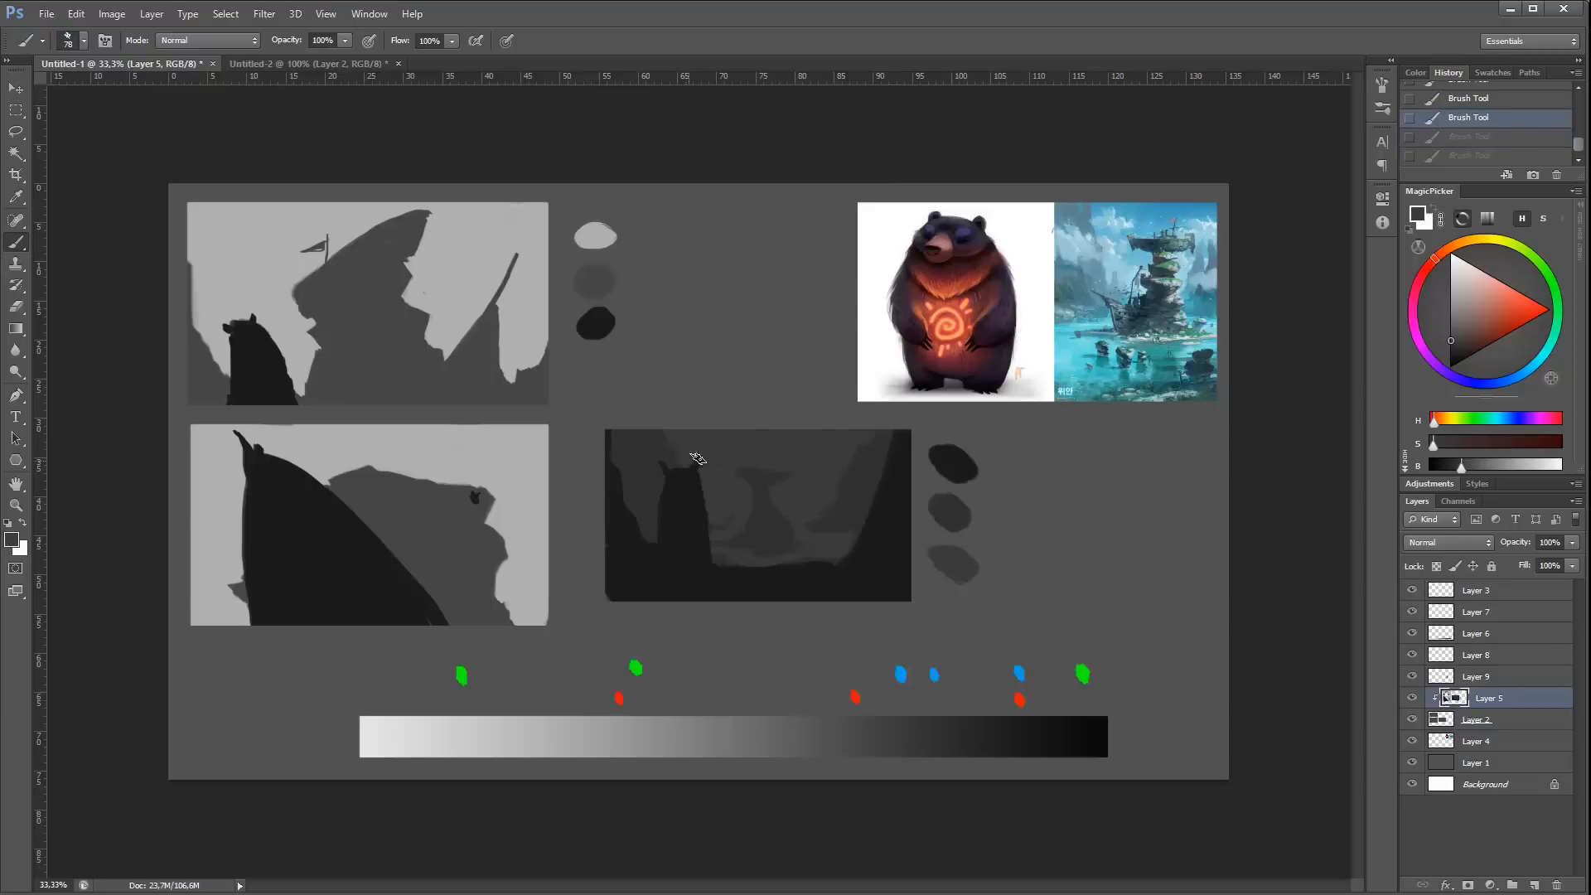
alt+click(653, 462)
mouse_move(655, 462)
mouse_down()
mouse_move(688, 517)
mouse_move(665, 476)
mouse_move(658, 531)
mouse_move(673, 494)
mouse_move(689, 548)
mouse_move(687, 512)
mouse_move(702, 523)
mouse_move(719, 491)
mouse_move(700, 442)
mouse_move(690, 487)
mouse_move(727, 533)
mouse_move(689, 537)
mouse_move(749, 557)
mouse_move(765, 532)
mouse_move(730, 540)
mouse_up()
alt+click(719, 492)
alt+click(723, 534)
alt+click(764, 536)
Step: Paint a small eared bear silhouette in the darkest value on the foreground ledge with a smaller brush
alt+click(700, 585)
right_click(683, 546)
click(737, 594)
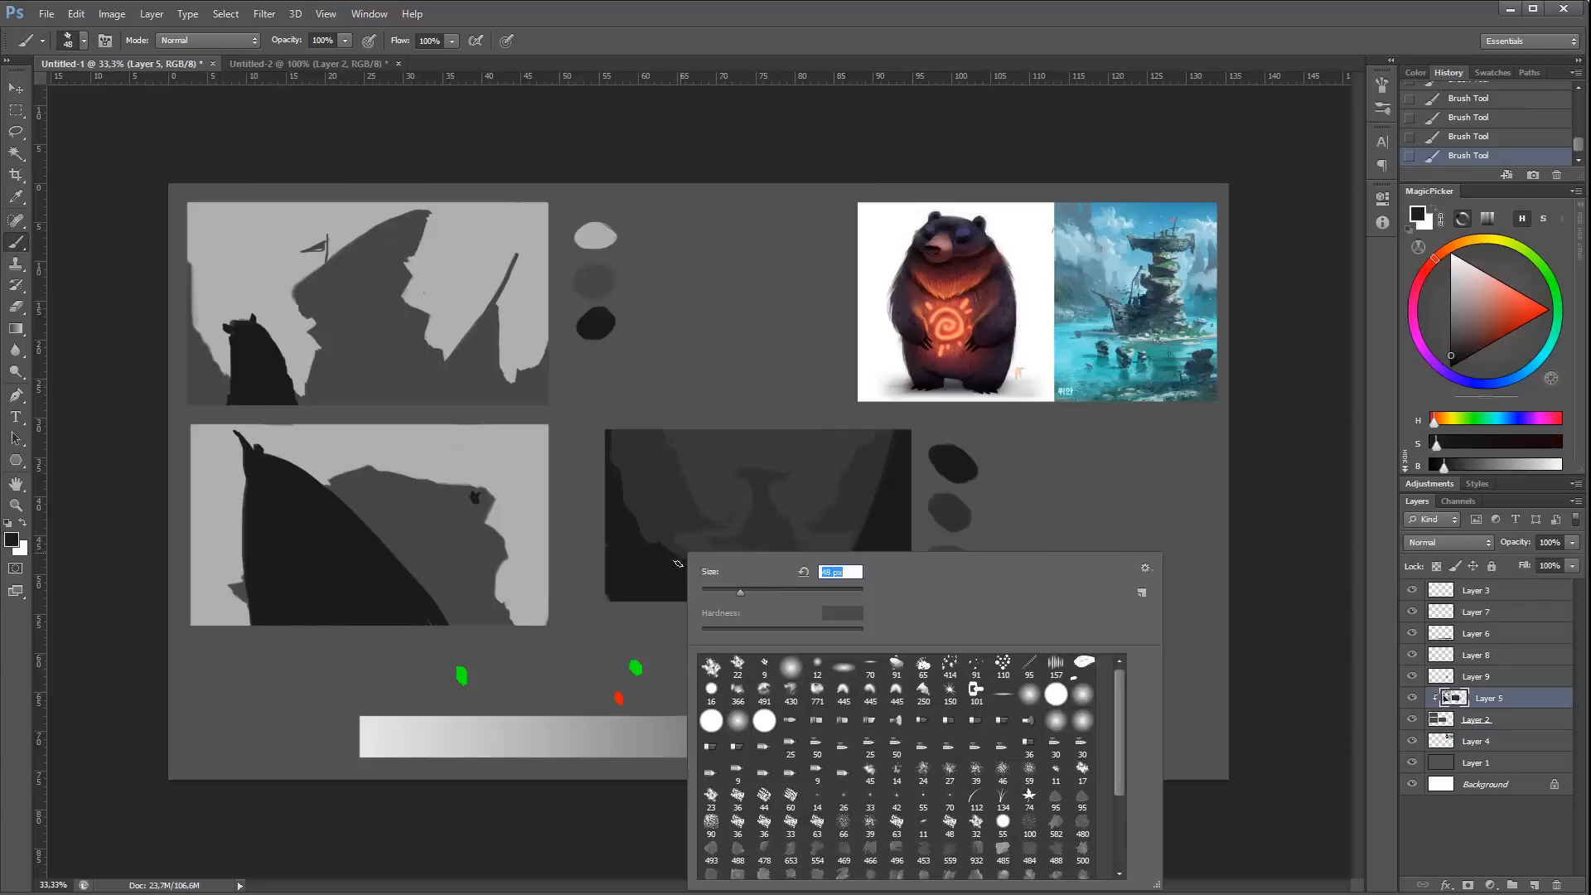
click(689, 547)
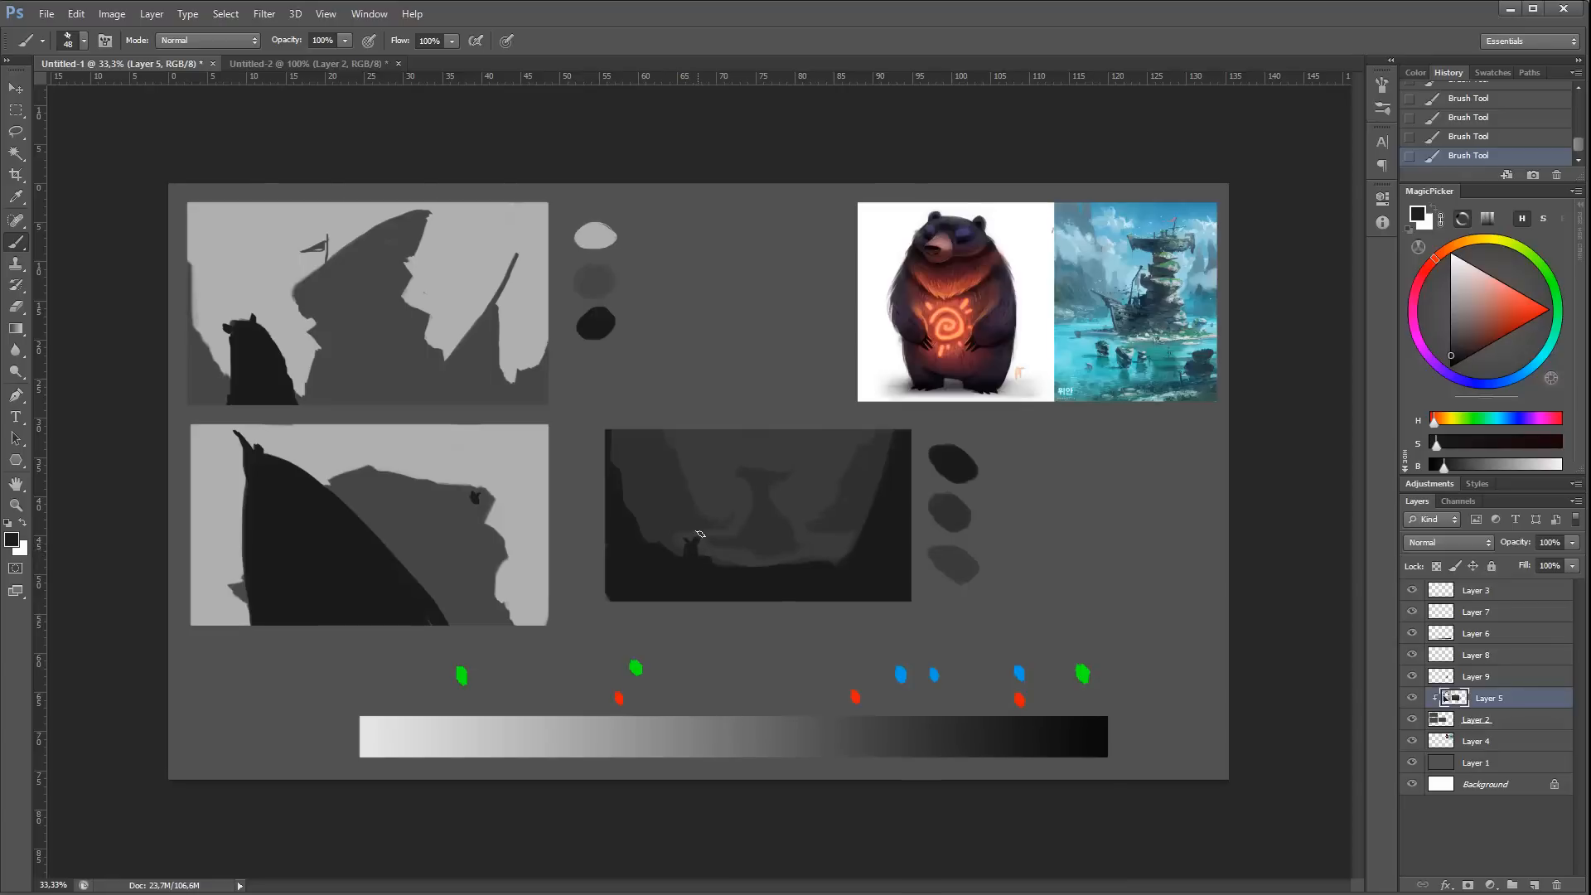
Step: Refine the small bear's ears and outline by painting around them with values sampled from the nearby backdrop
ctrl+click(696, 556)
ctrl+click(696, 556)
ctrl+click(696, 556)
alt+click(718, 520)
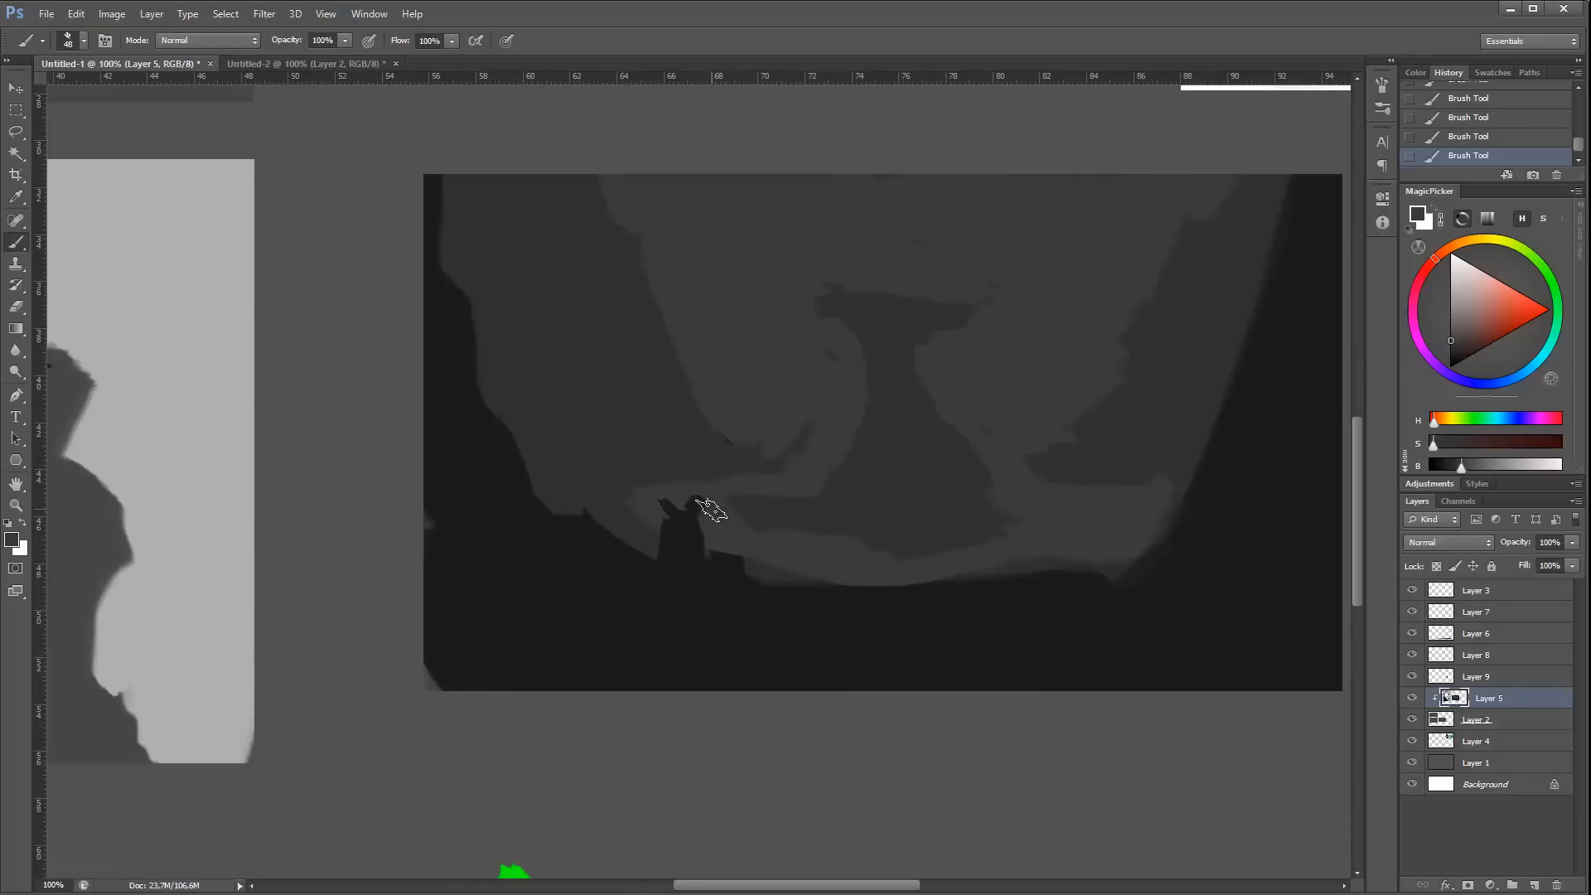
drag(711, 510, 680, 500)
alt+click(651, 521)
alt+click(668, 496)
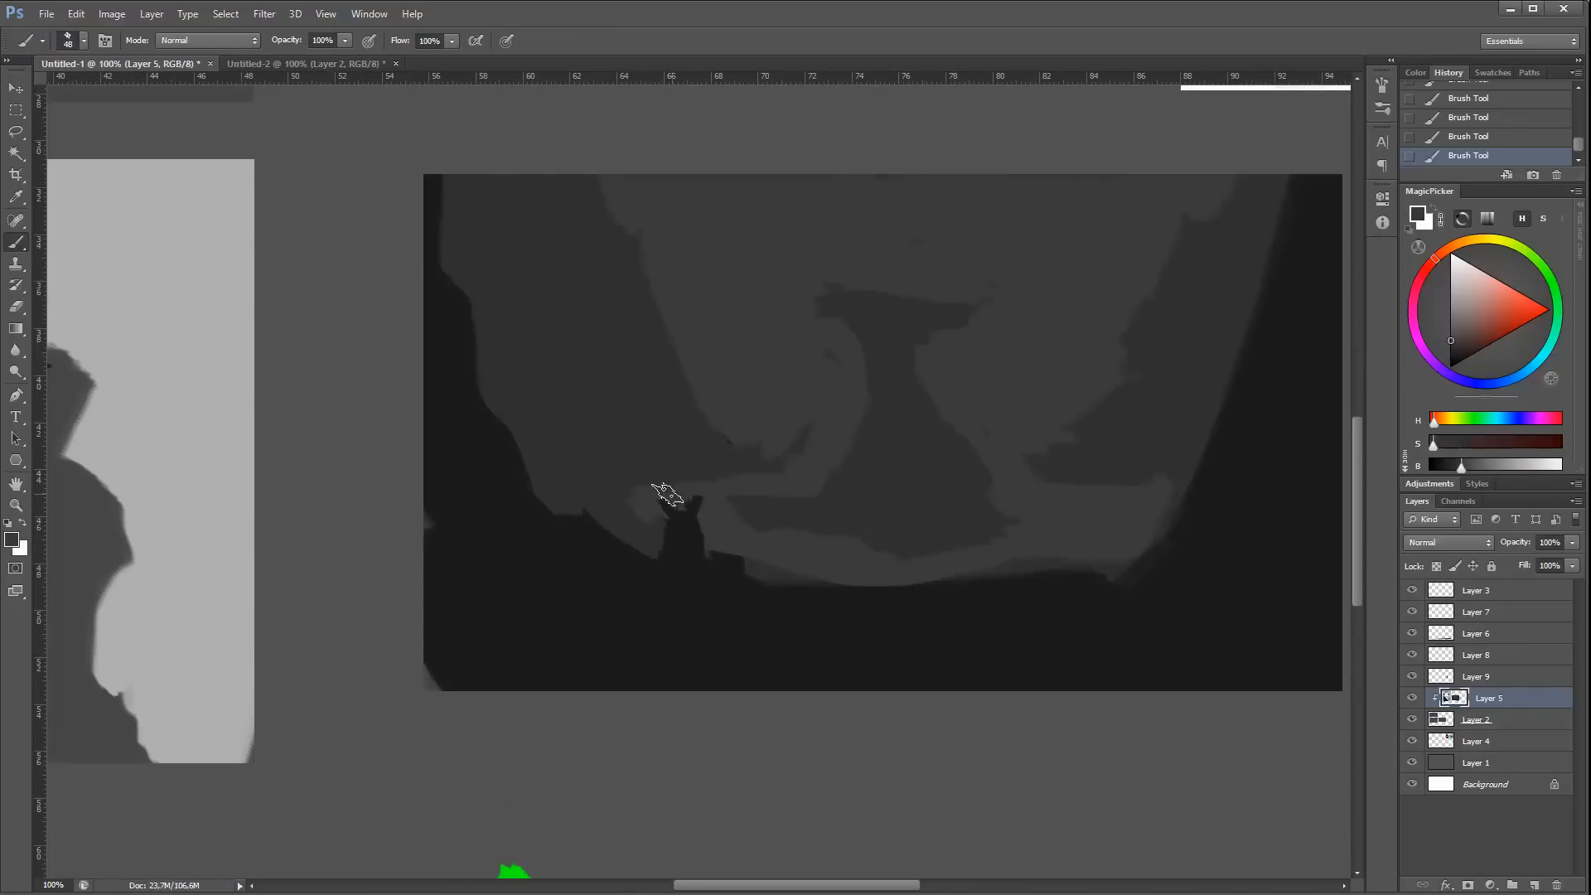
alt+click(727, 495)
alt+click(788, 452)
alt+click(786, 465)
Step: Smooth the ledge beside the small bear and touch up the adjoining backdrop with values sampled from the thumbnail
ctrl+click(708, 557)
ctrl+click(710, 560)
ctrl+click(710, 560)
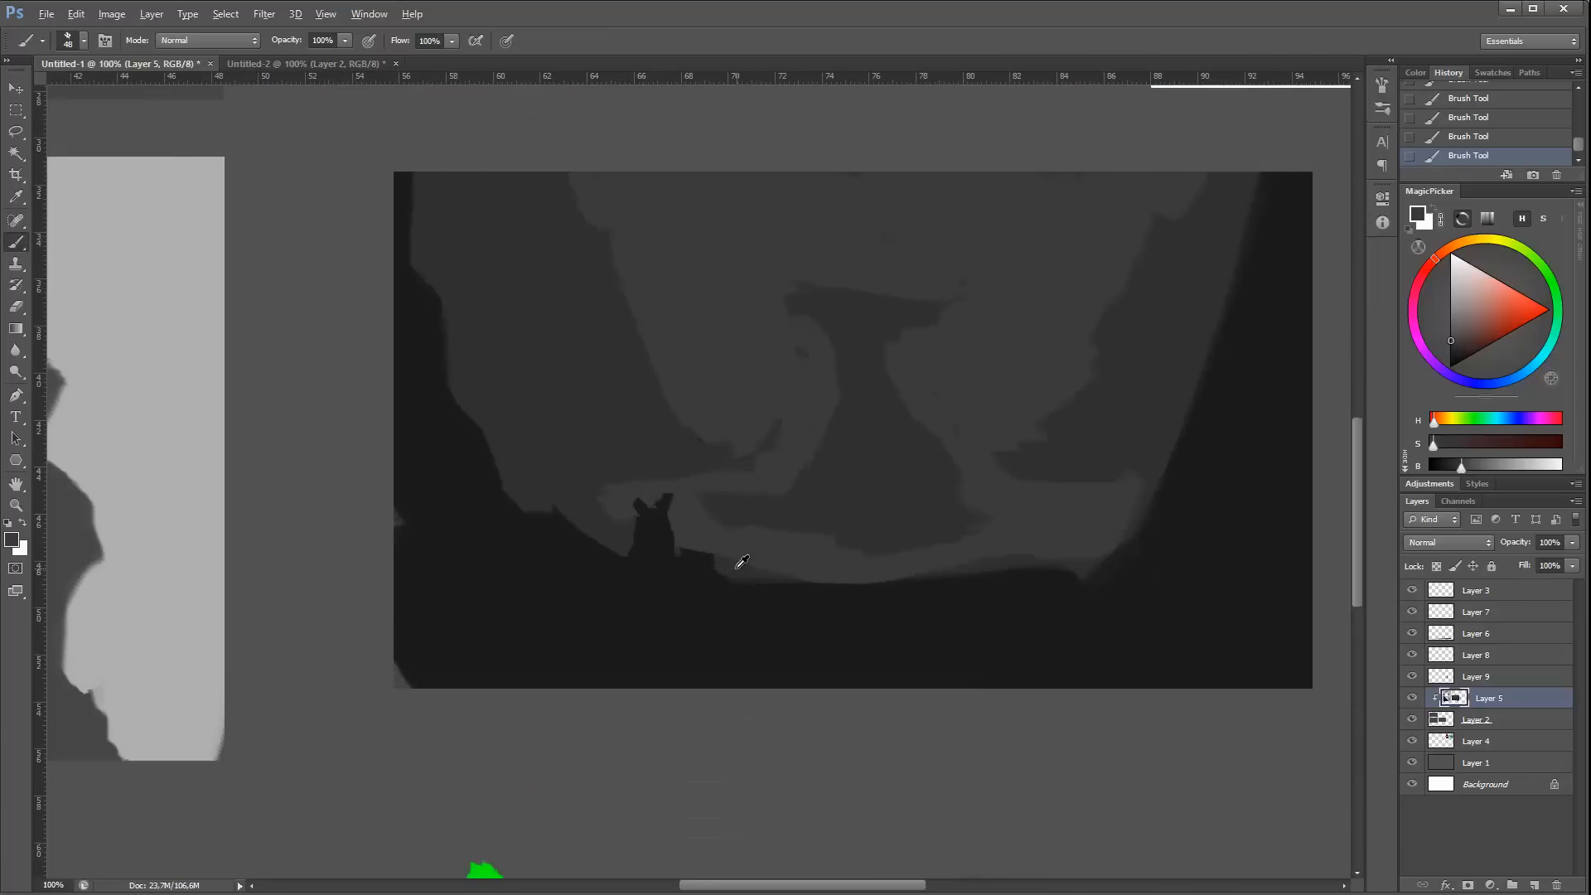
alt+click(734, 568)
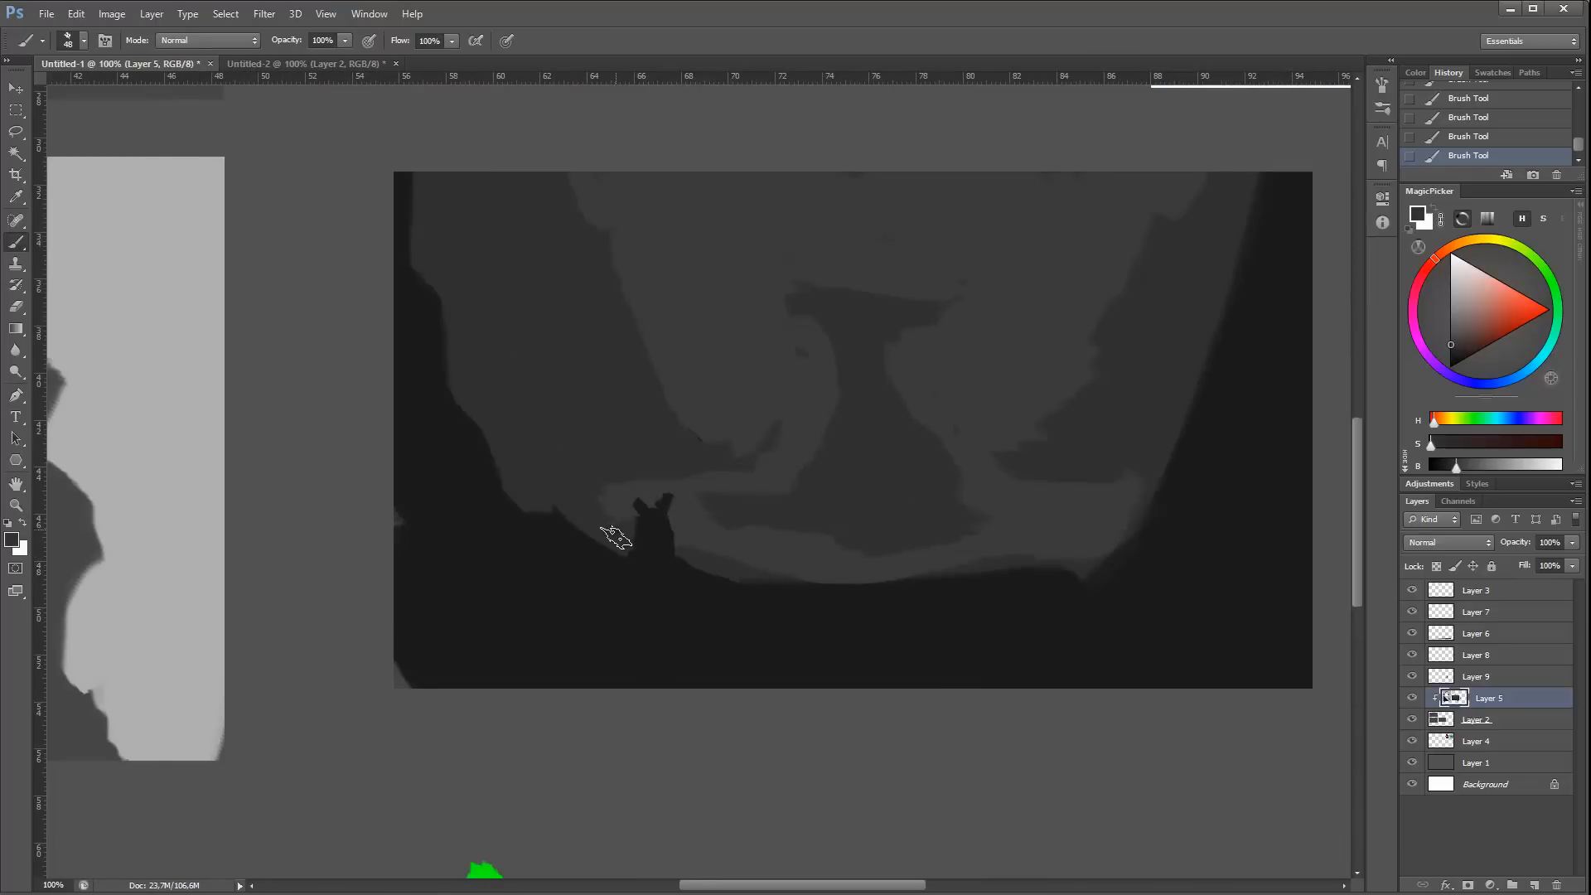
alt+click(624, 487)
alt+click(668, 487)
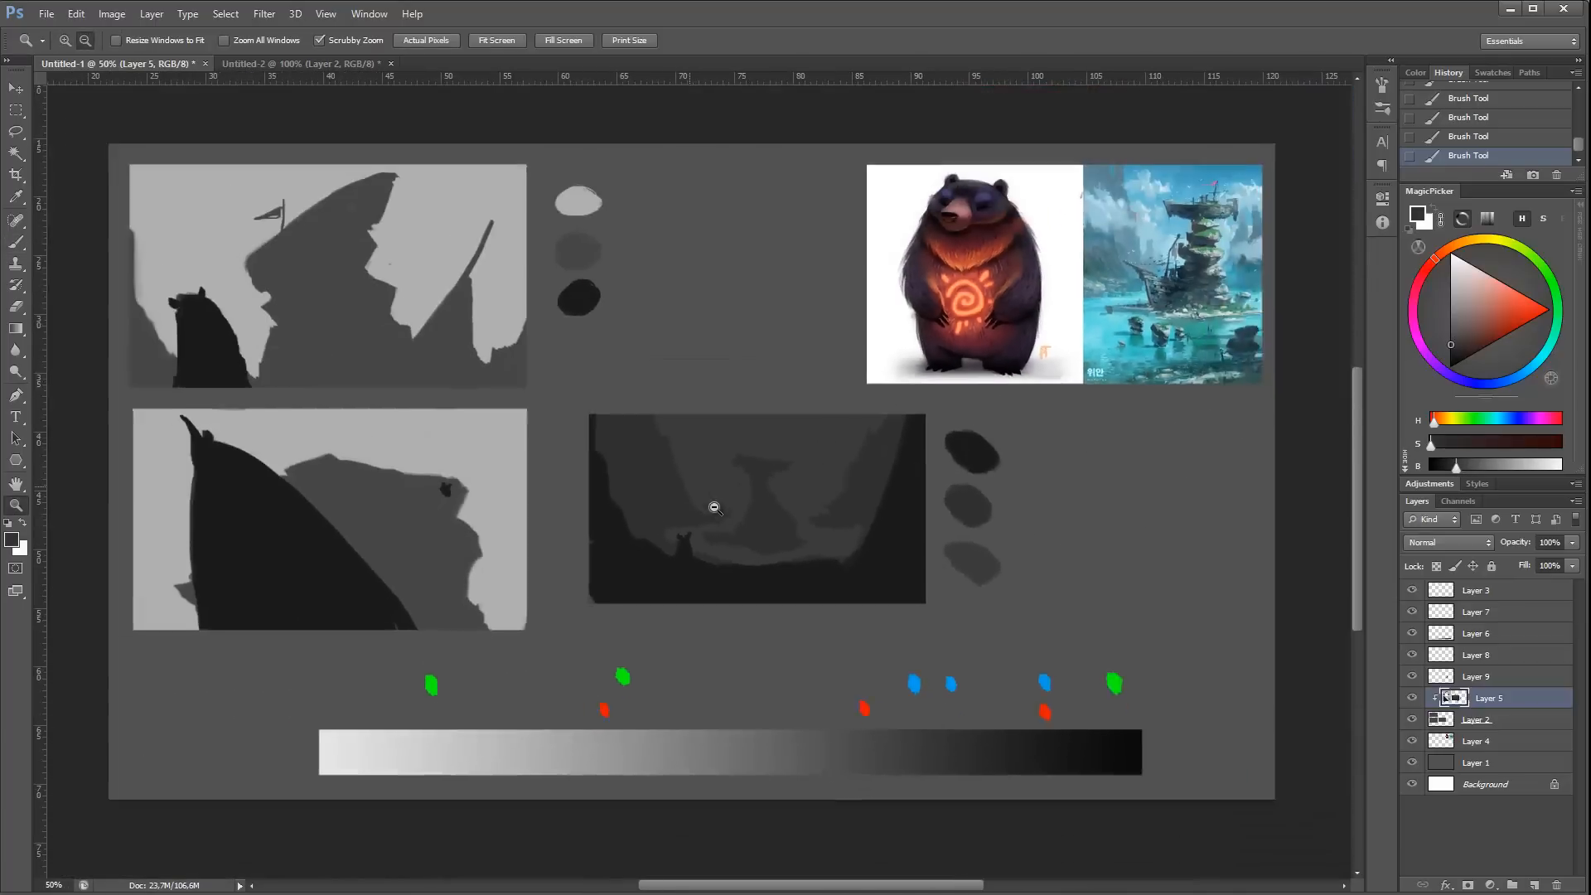
alt+click(714, 507)
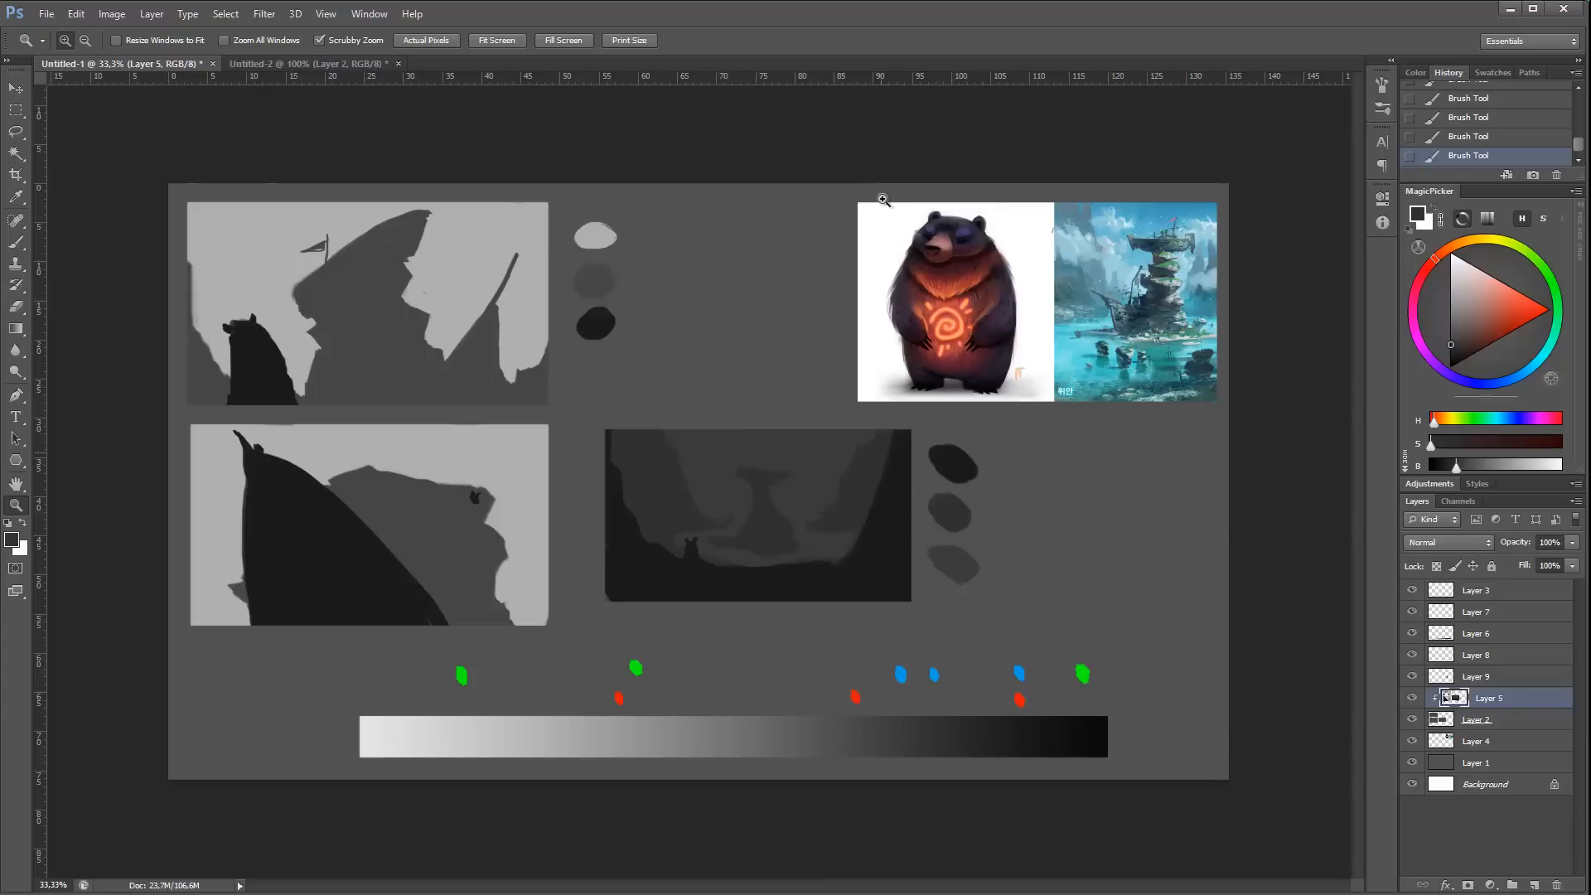
key(b)
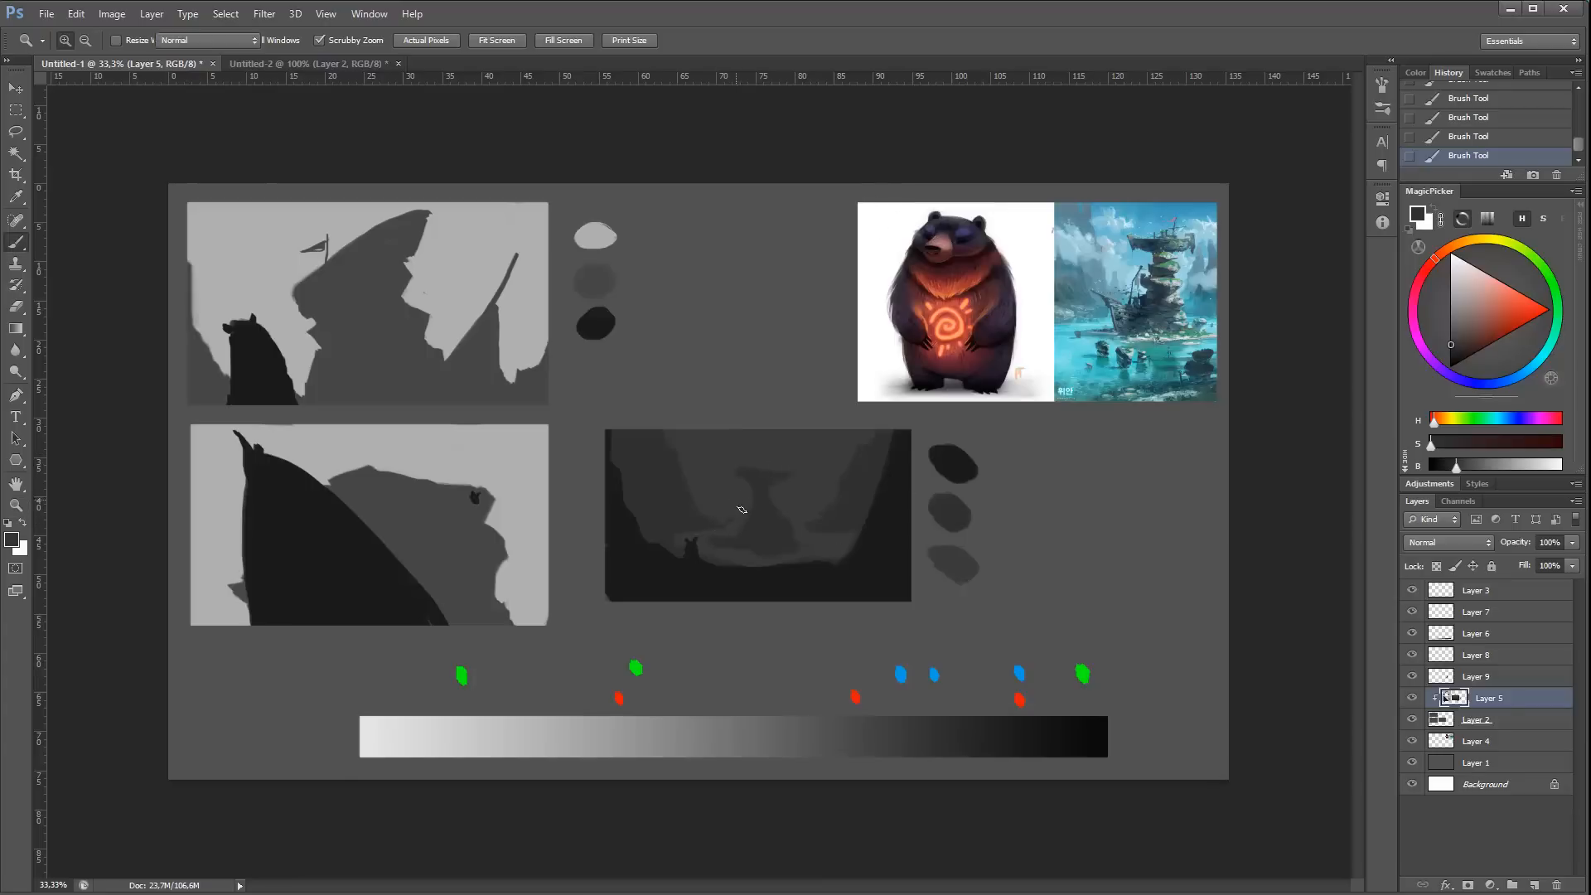
alt+click(739, 495)
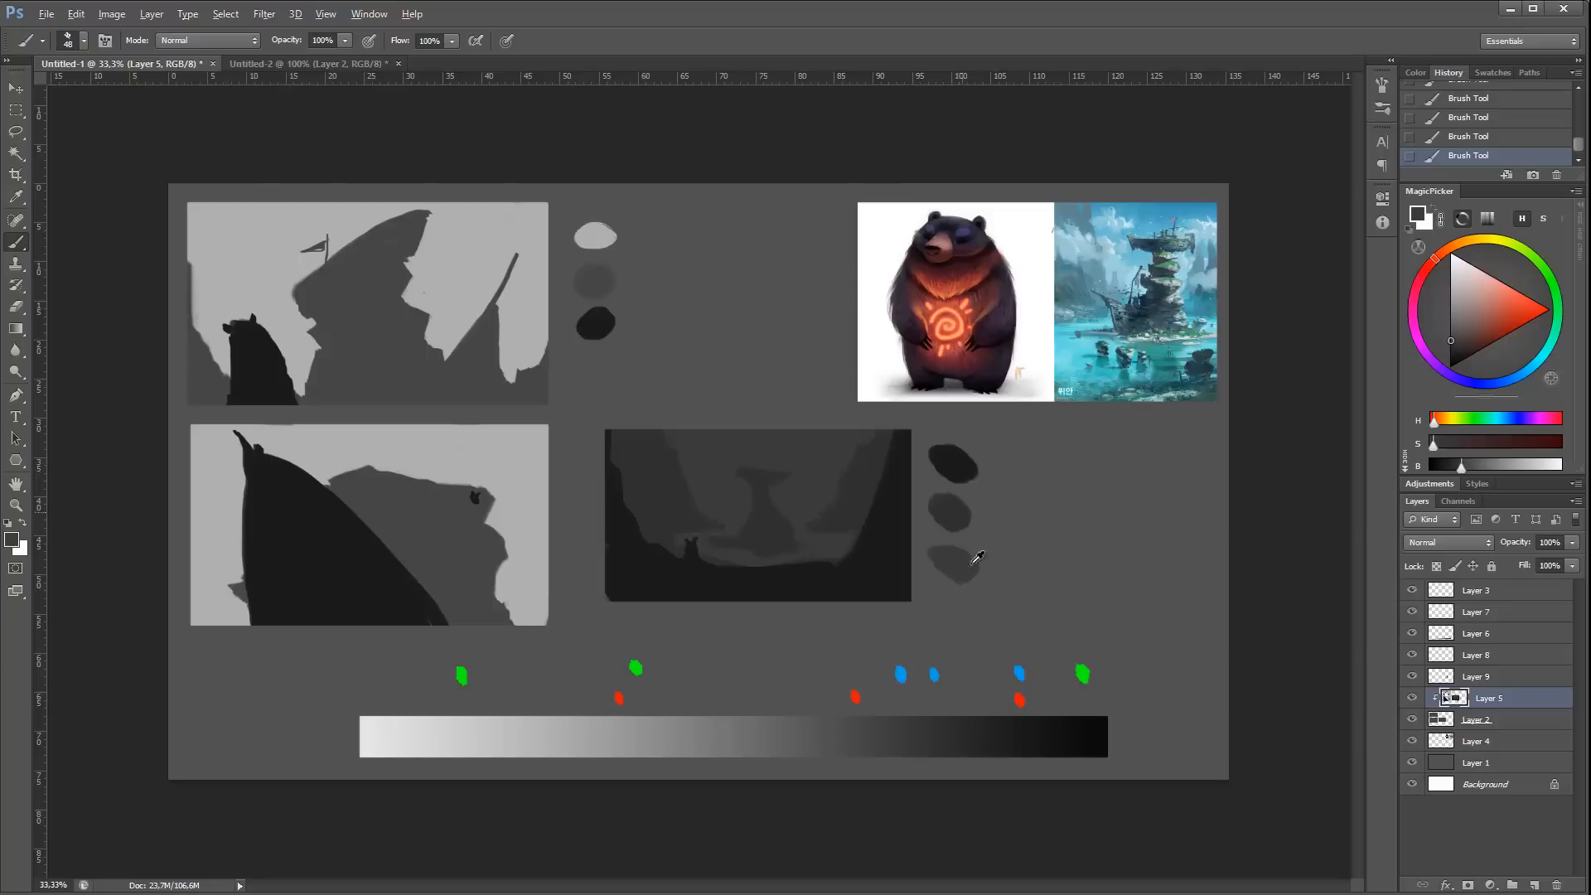
Step: On Layer 9, add two intermediate dark swatches sampled from the gradient bar beside the existing three, undoing a lighter third one
alt+click(991, 734)
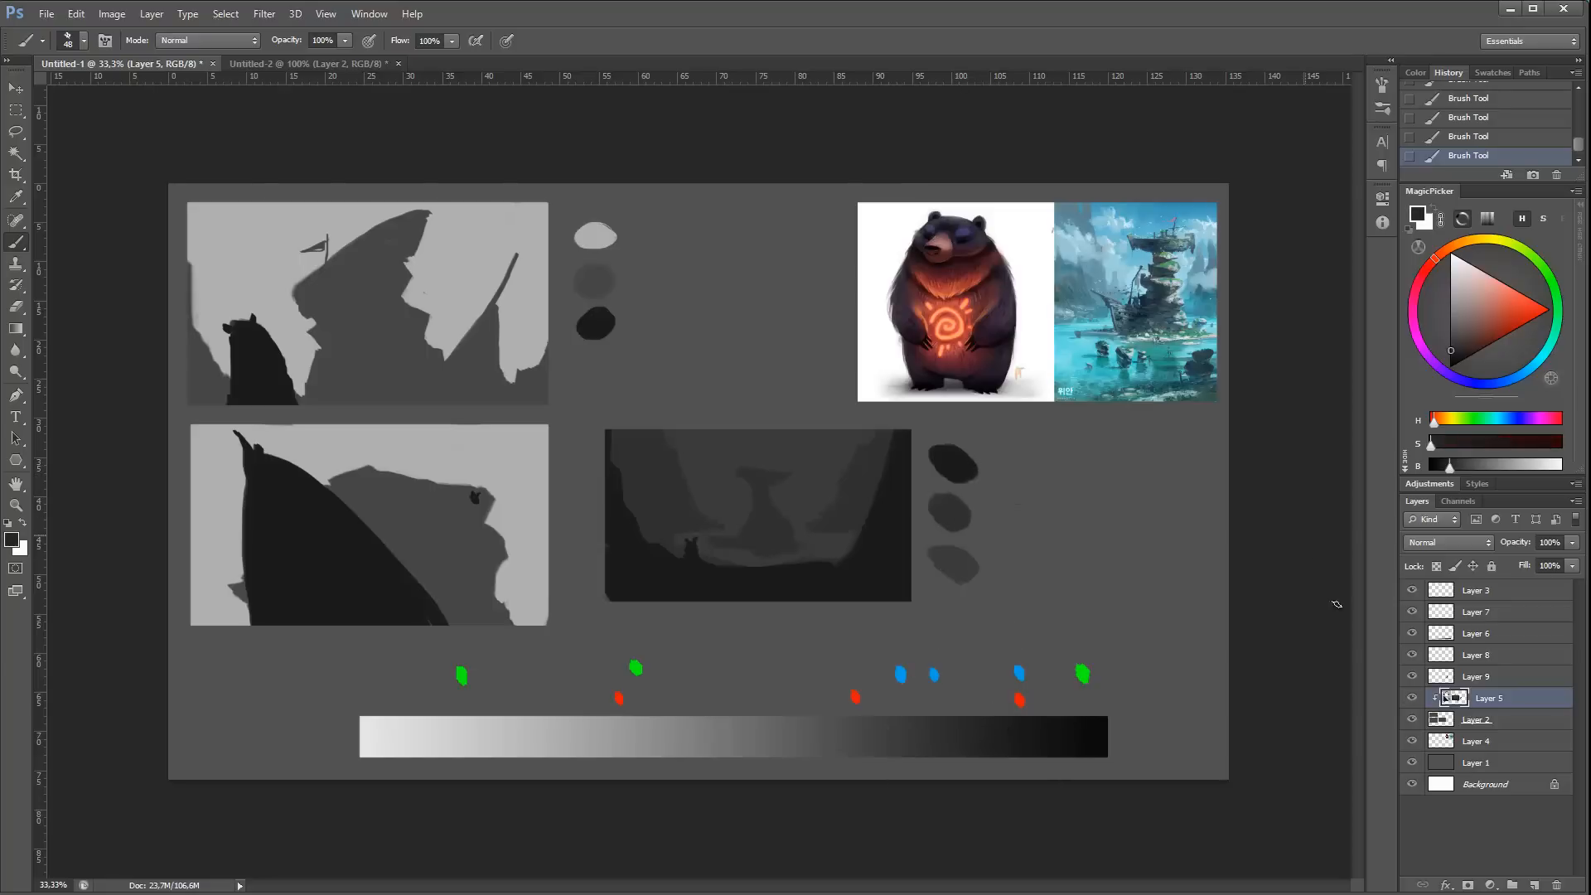
click(1446, 677)
drag(994, 492, 982, 501)
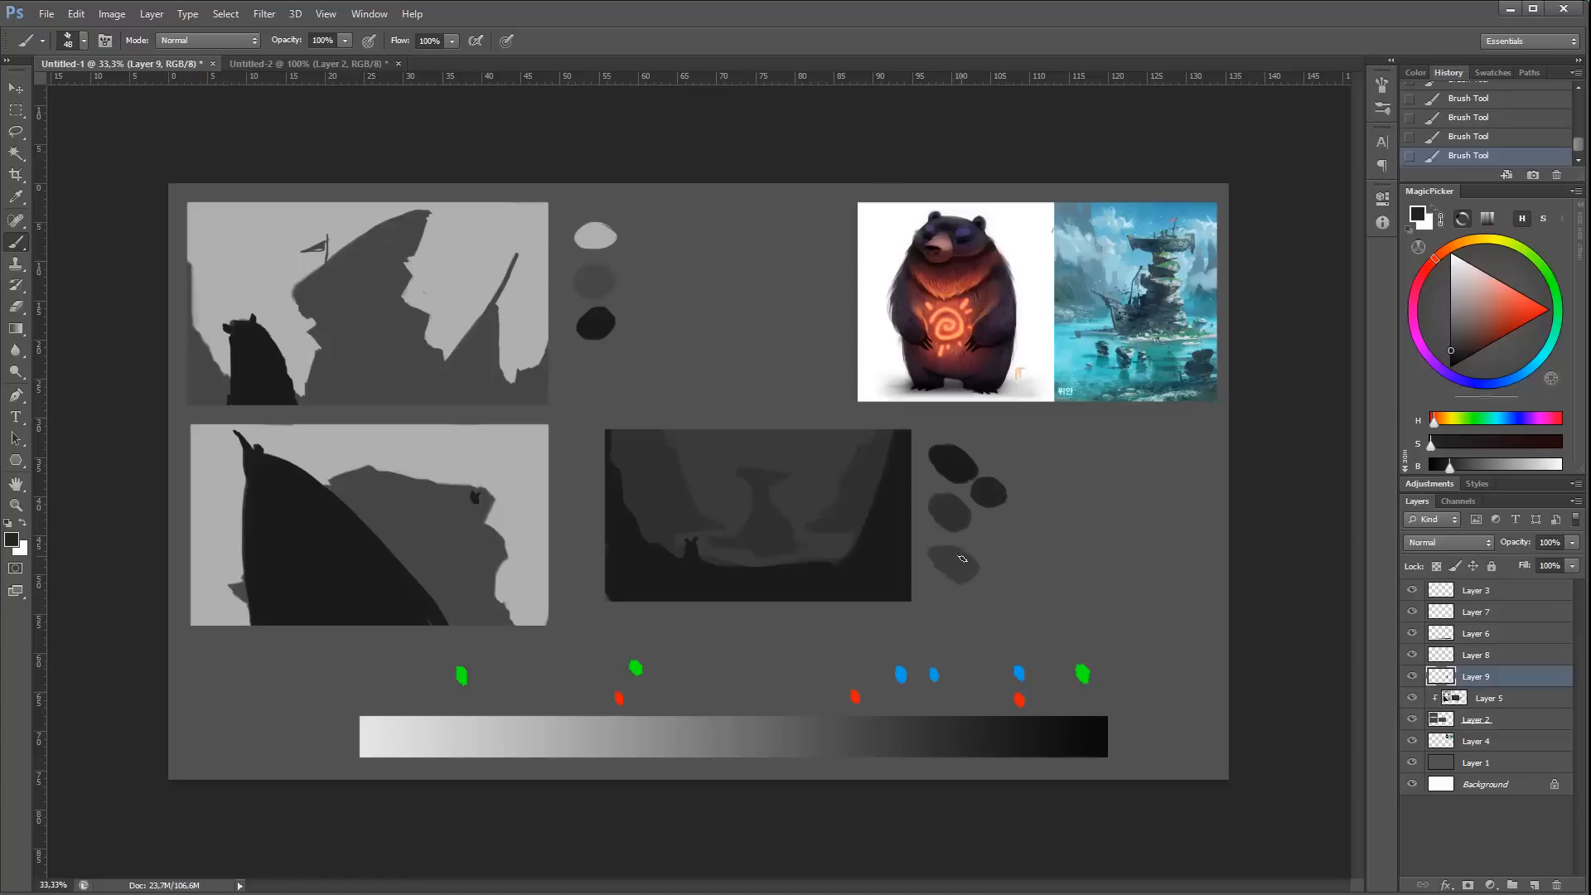
alt+click(918, 733)
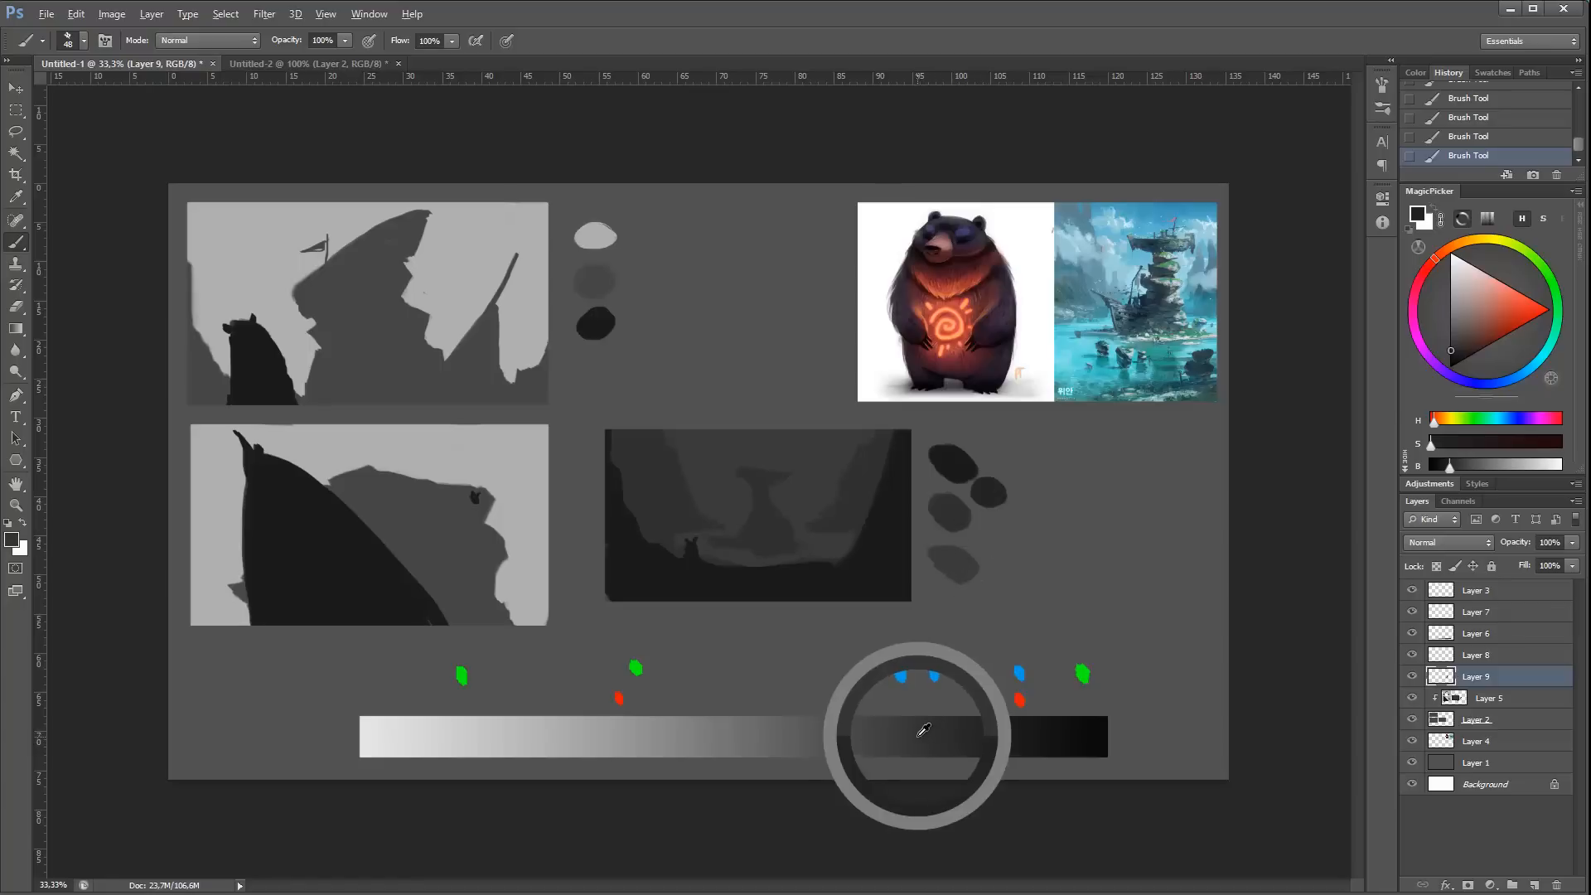
drag(990, 535, 1017, 522)
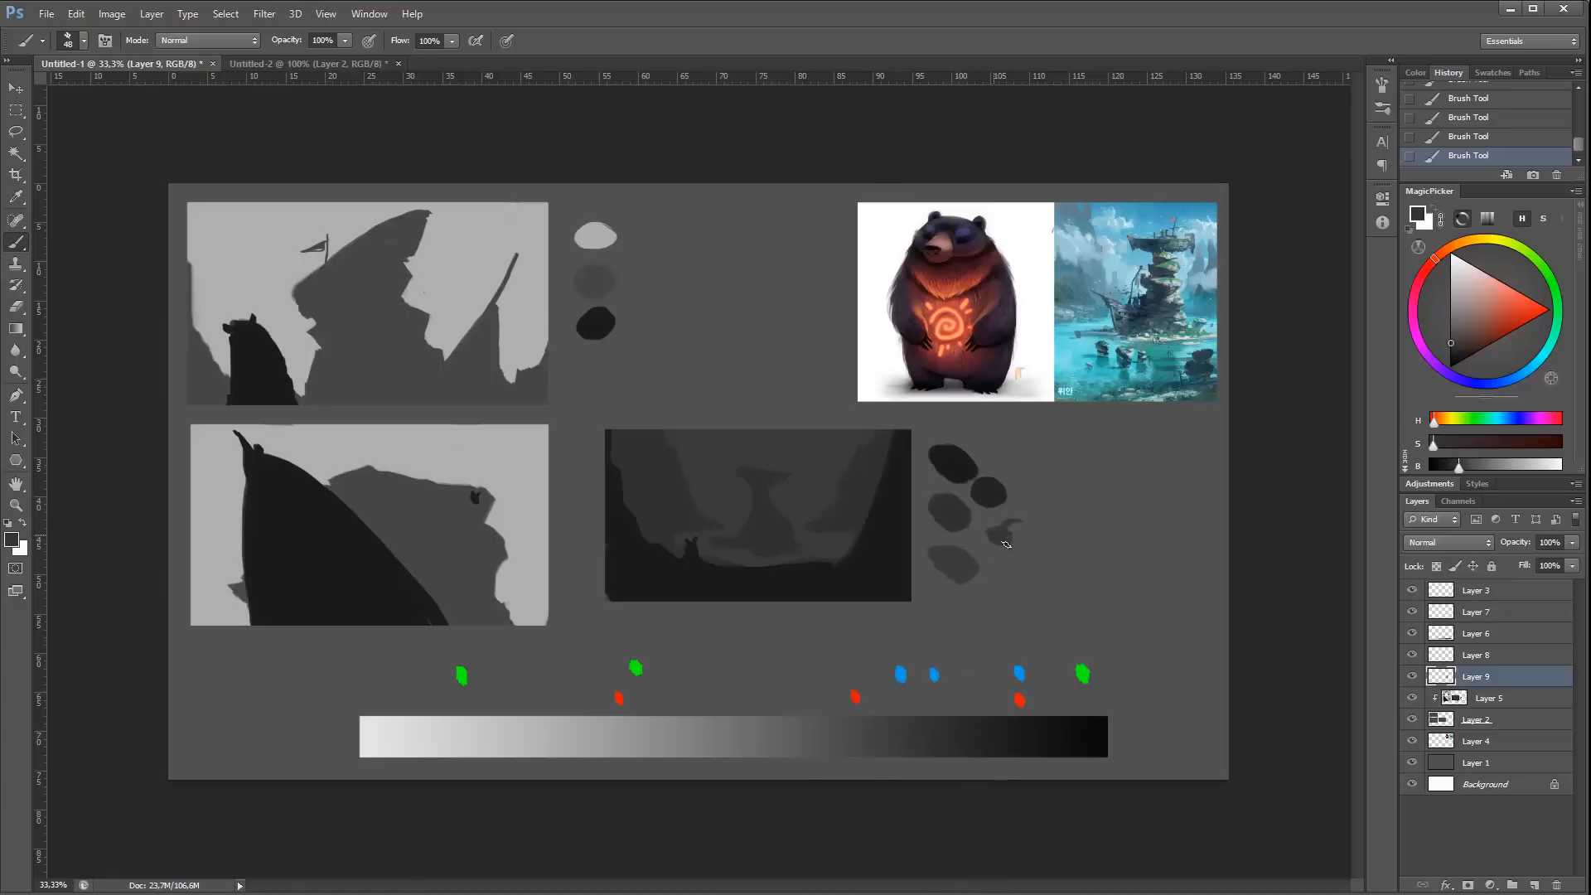
alt+click(823, 733)
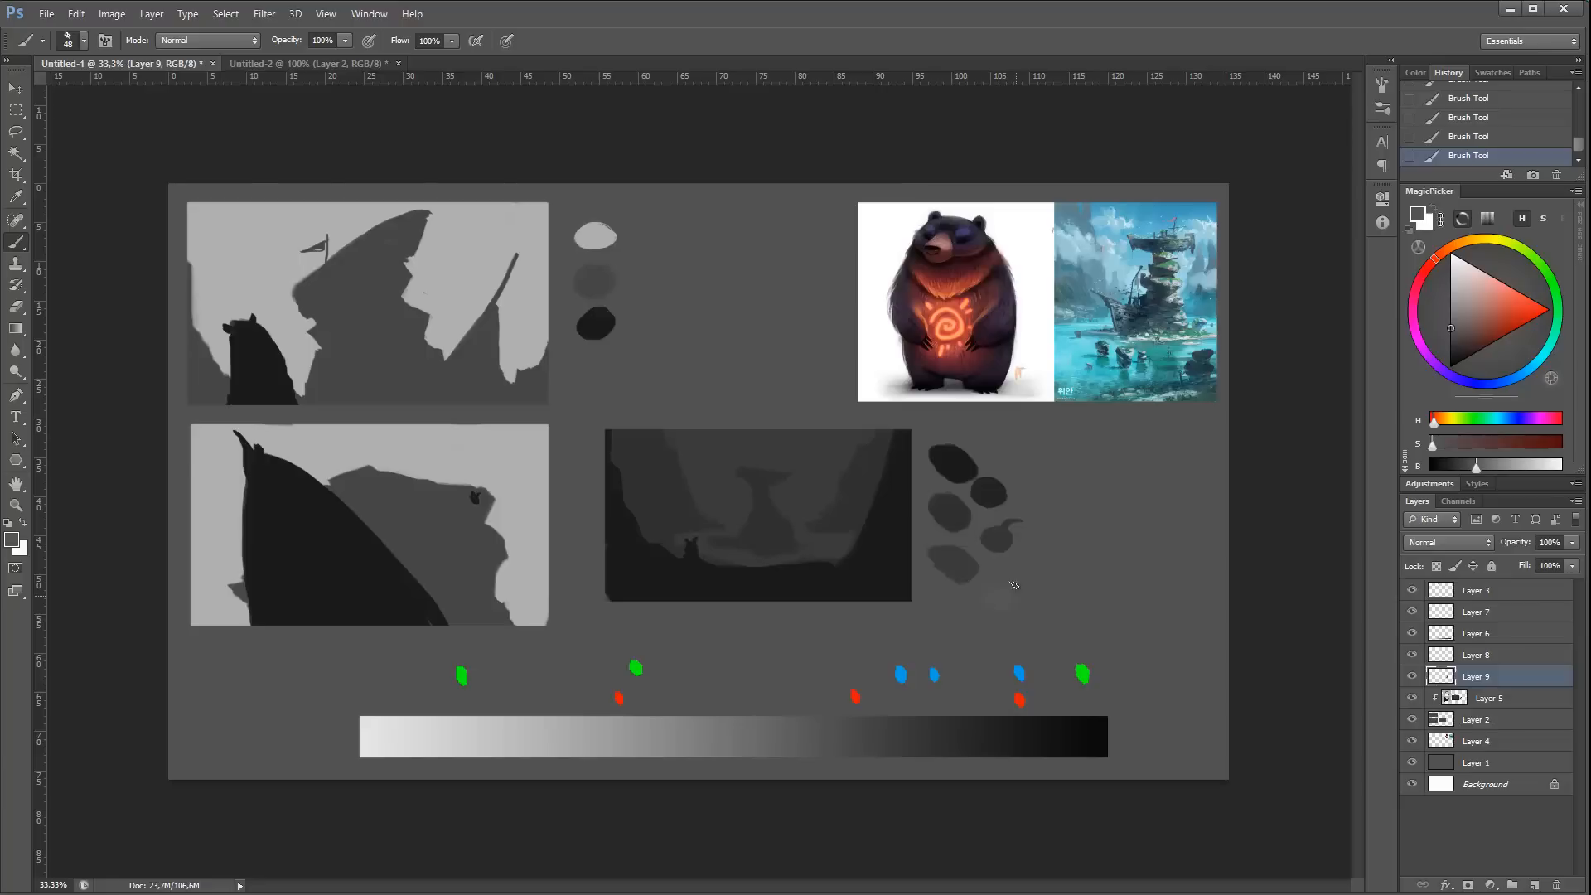
key(ctrl+z)
Step: With a 65 px brush at 40% opacity, paint soft lighter shapes around the central rock, undoing one stroke and reworking the area
alt+click(798, 466)
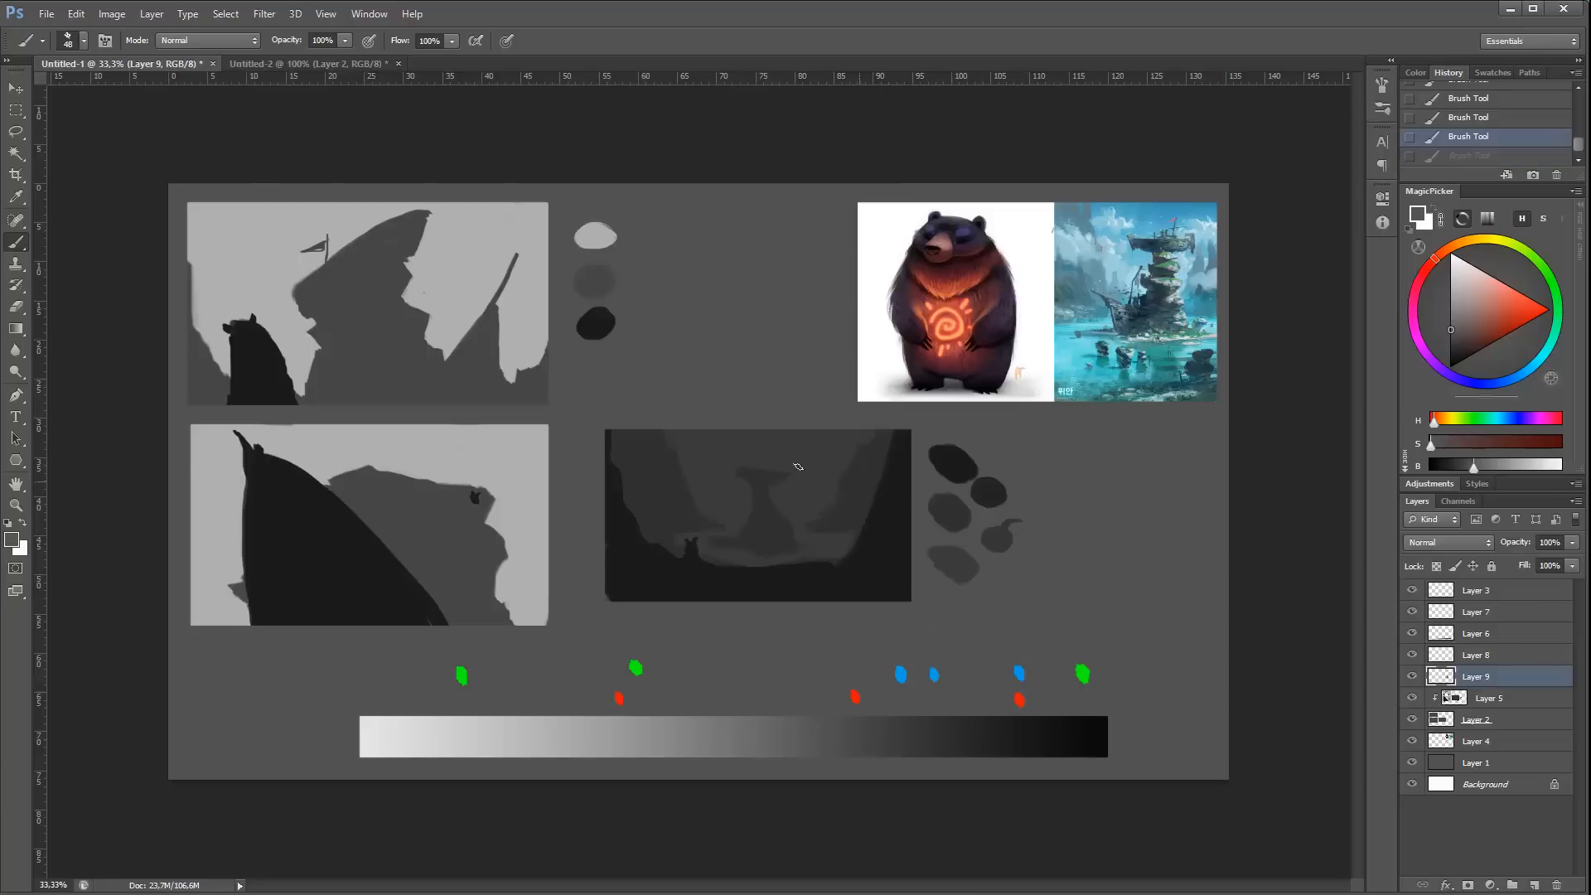
key(4)
right_click(778, 462)
mouse_move(794, 481)
mouse_down()
mouse_move(817, 474)
mouse_move(746, 453)
mouse_up()
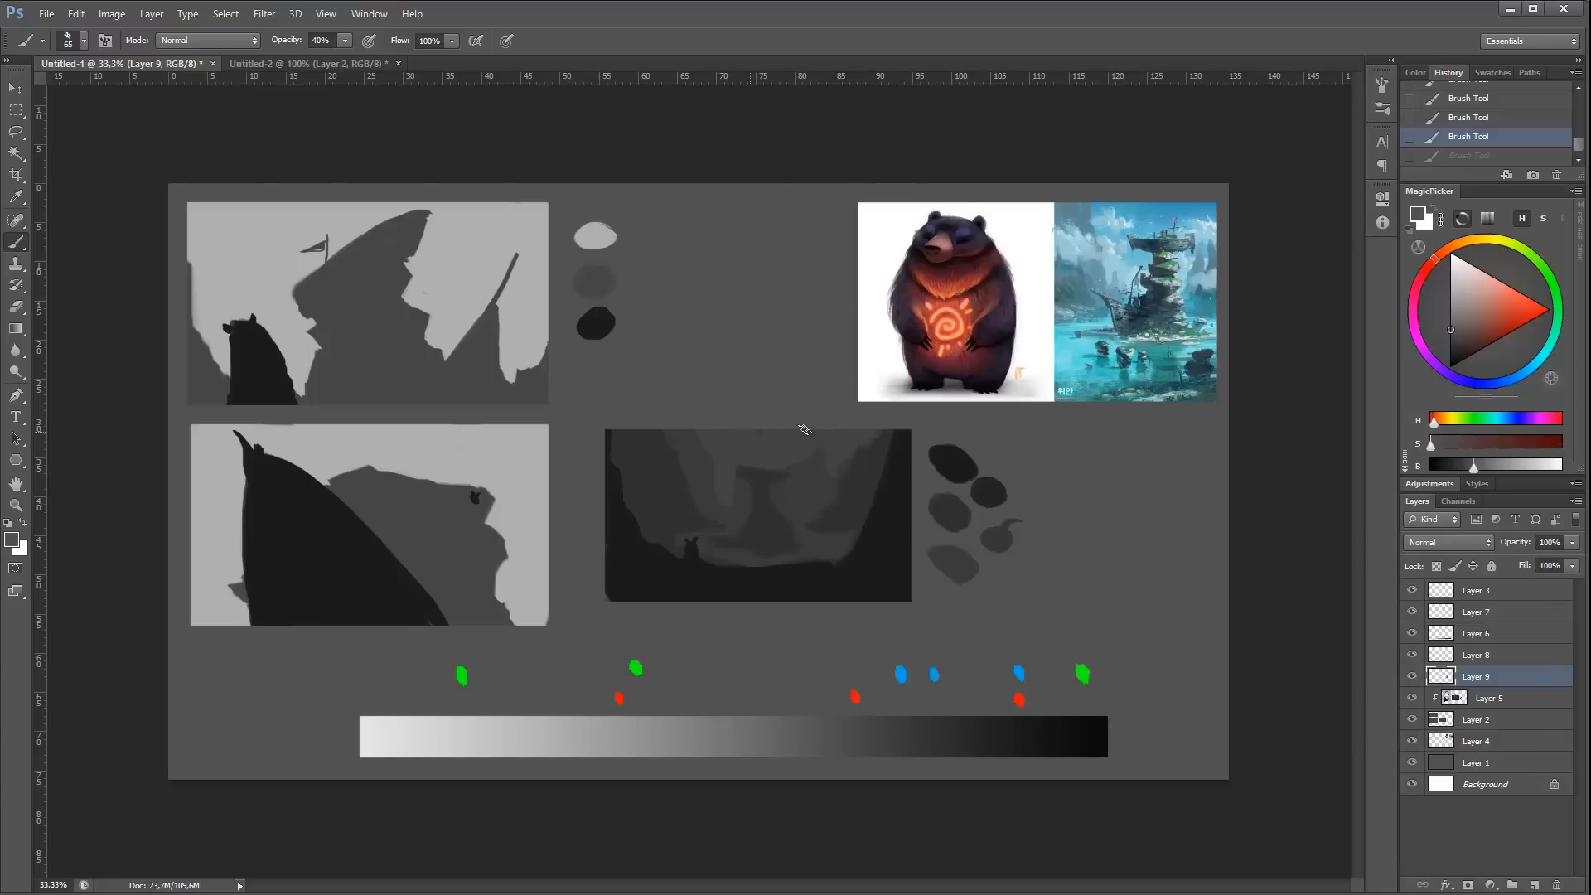
drag(682, 430, 817, 501)
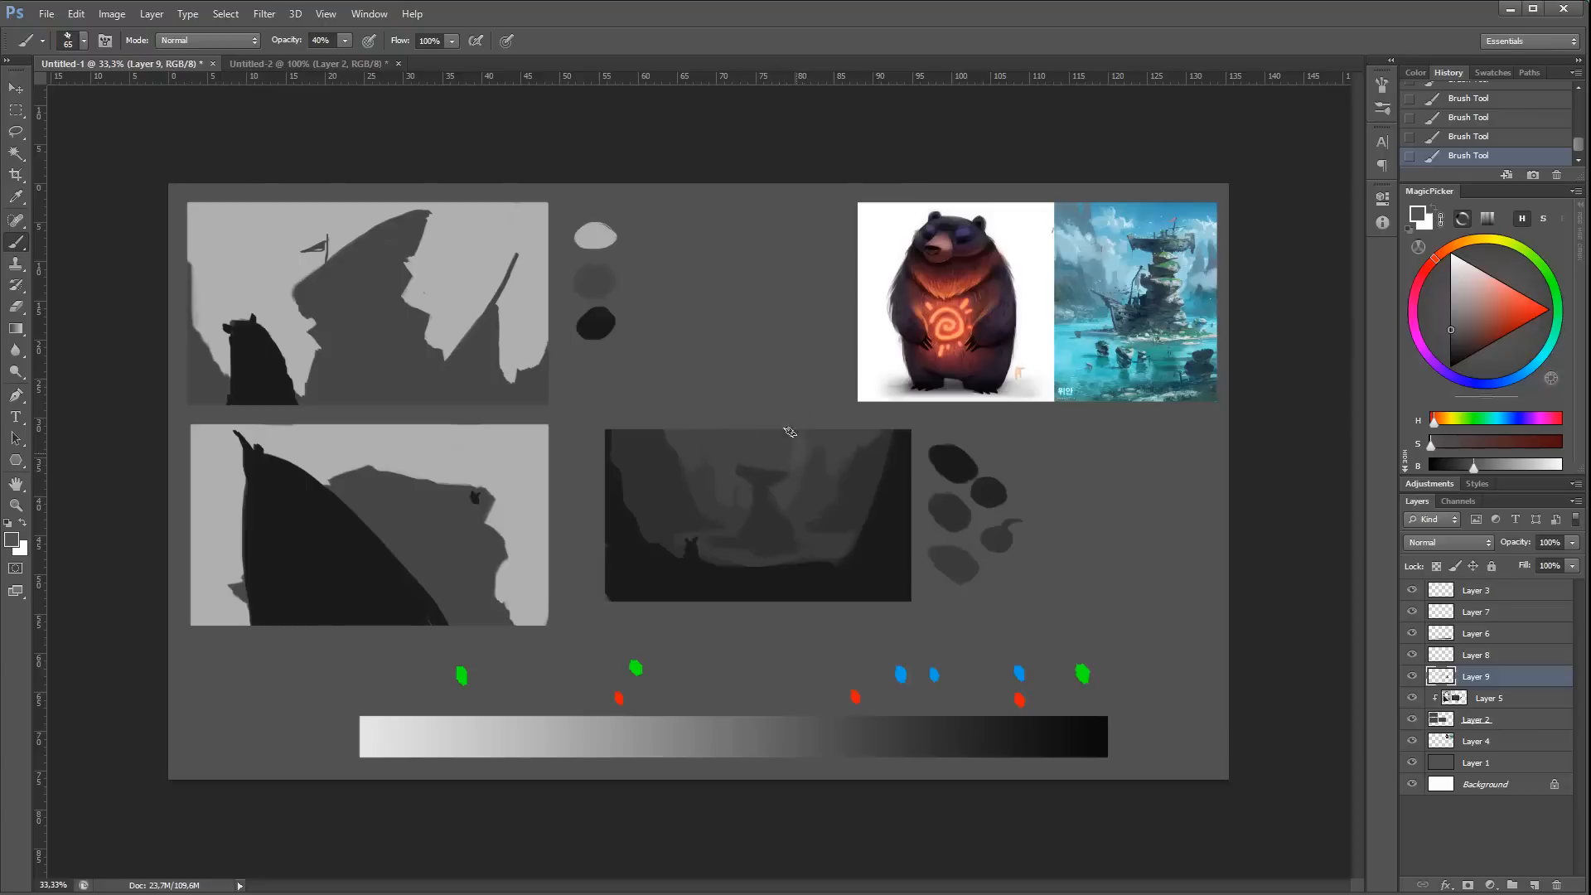
key(ctrl+z)
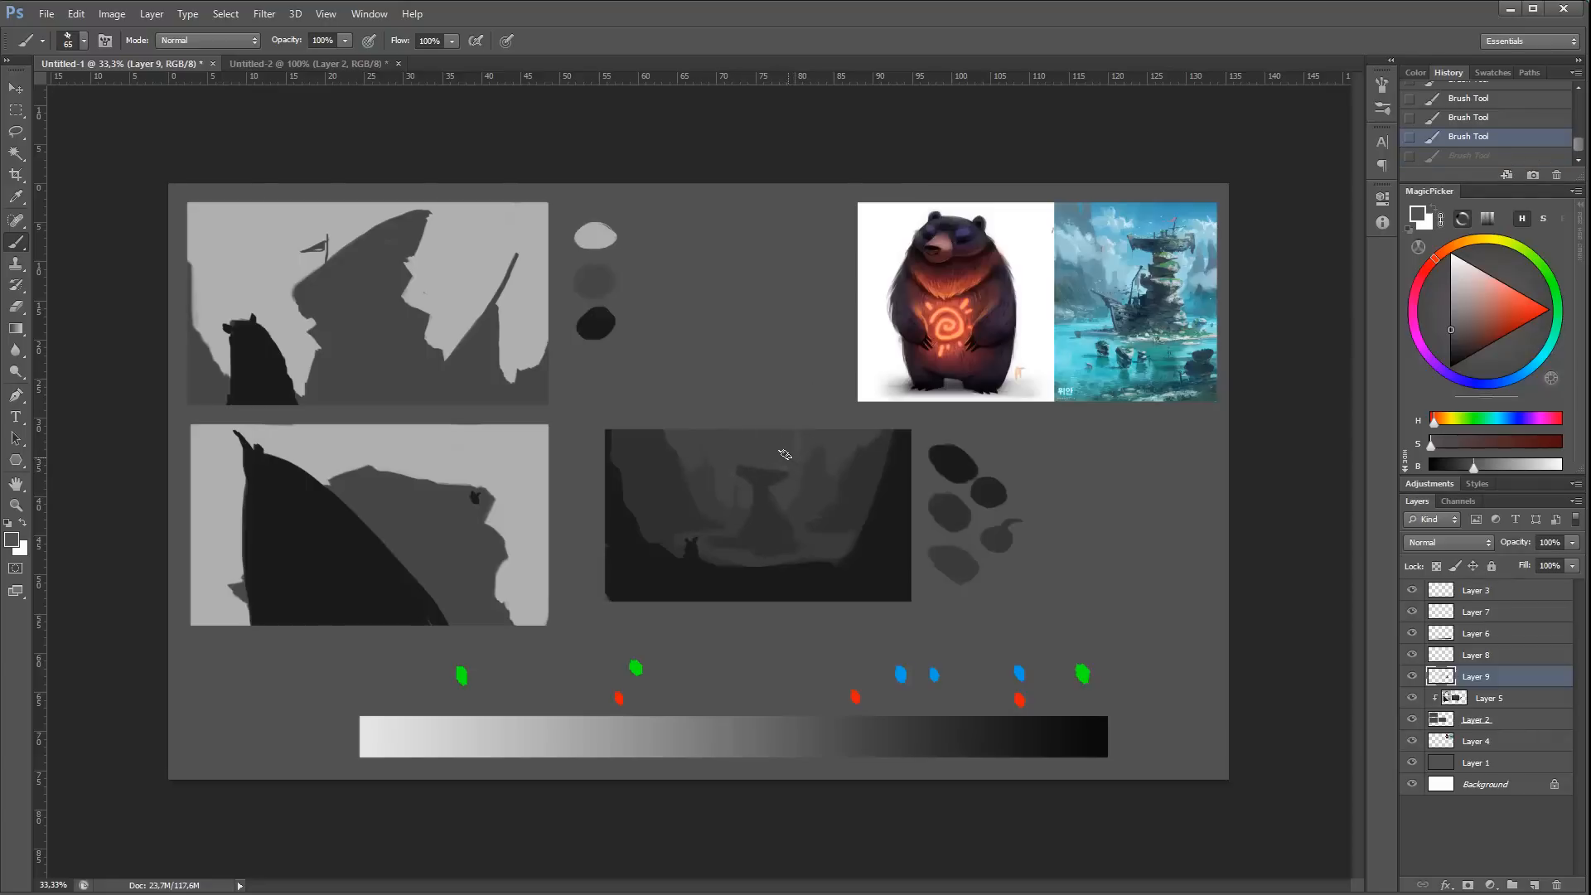
alt+click(775, 465)
drag(800, 432, 728, 479)
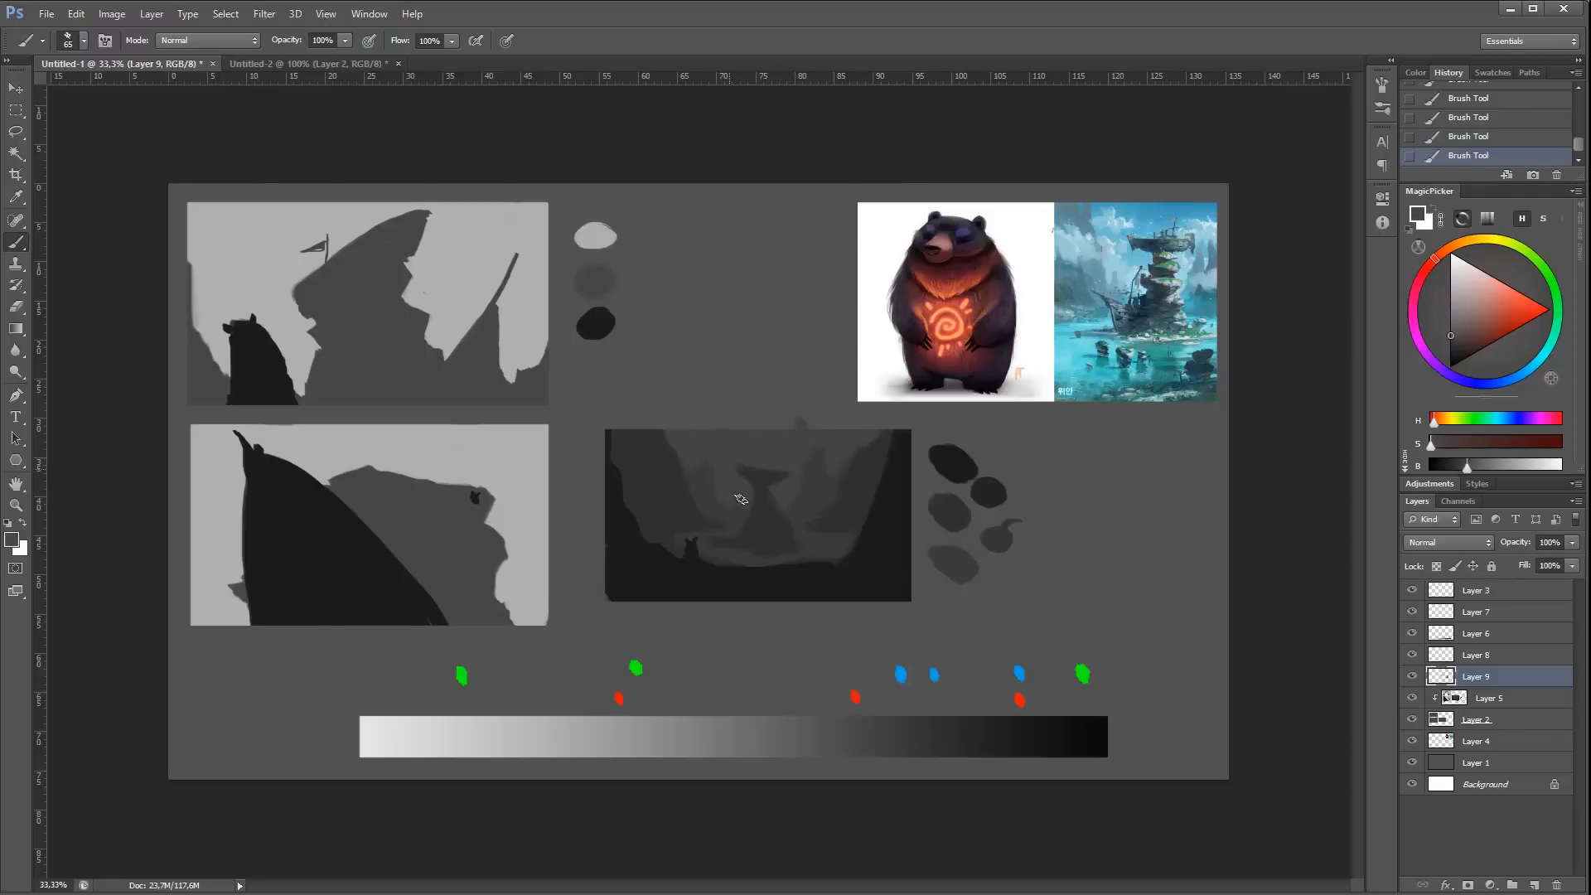
Step: Break up the thumbnail's foreground, side cliffs and central rock with strokes in the two intermediate swatch values
alt+click(996, 539)
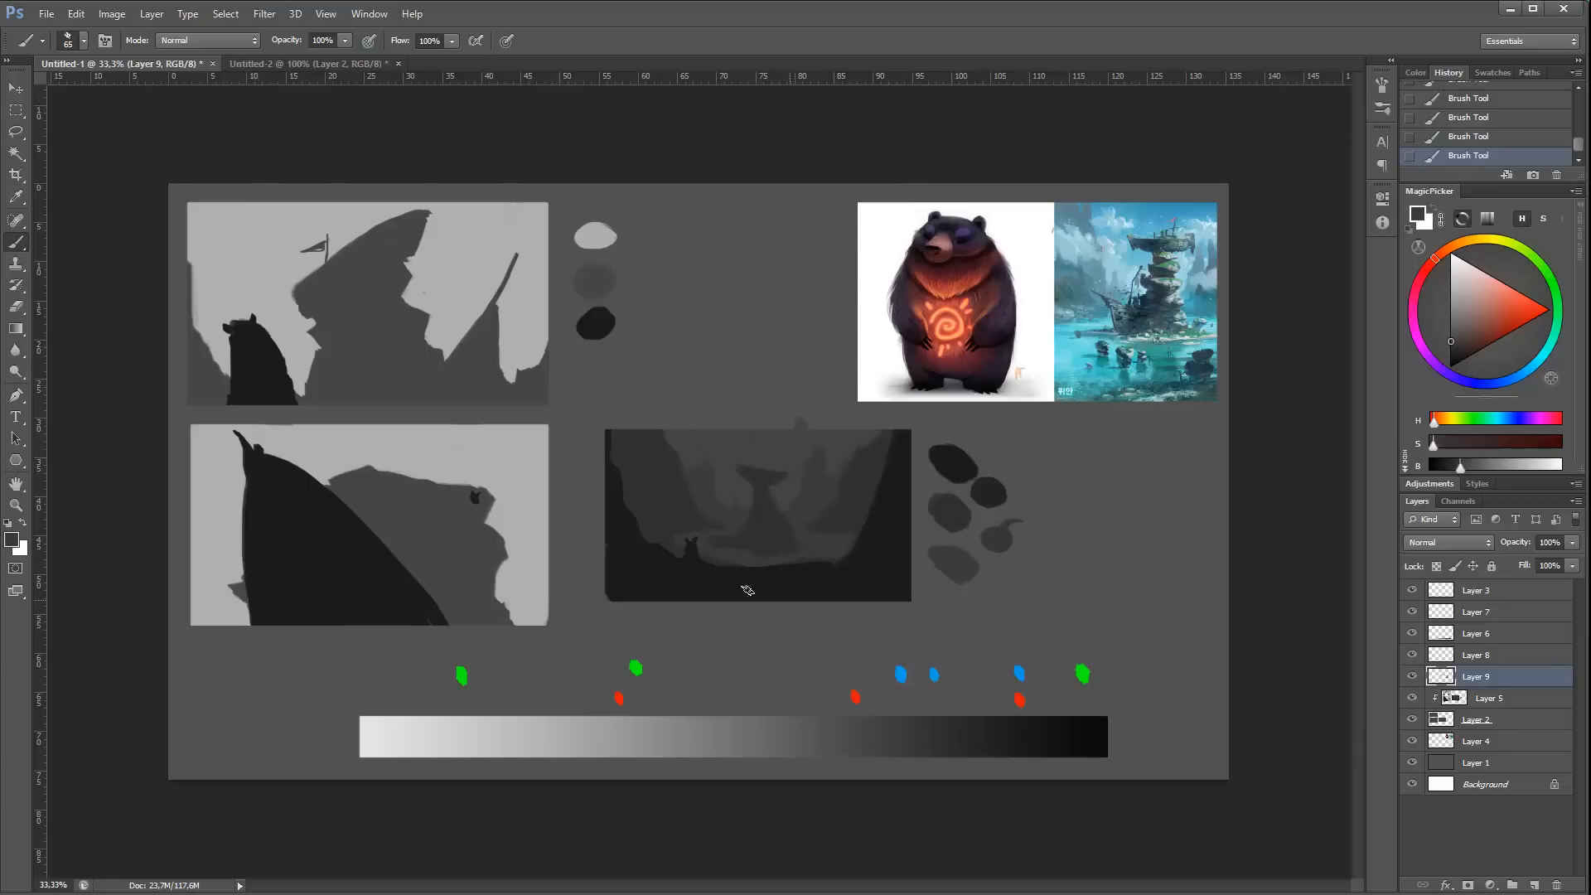
alt+click(997, 488)
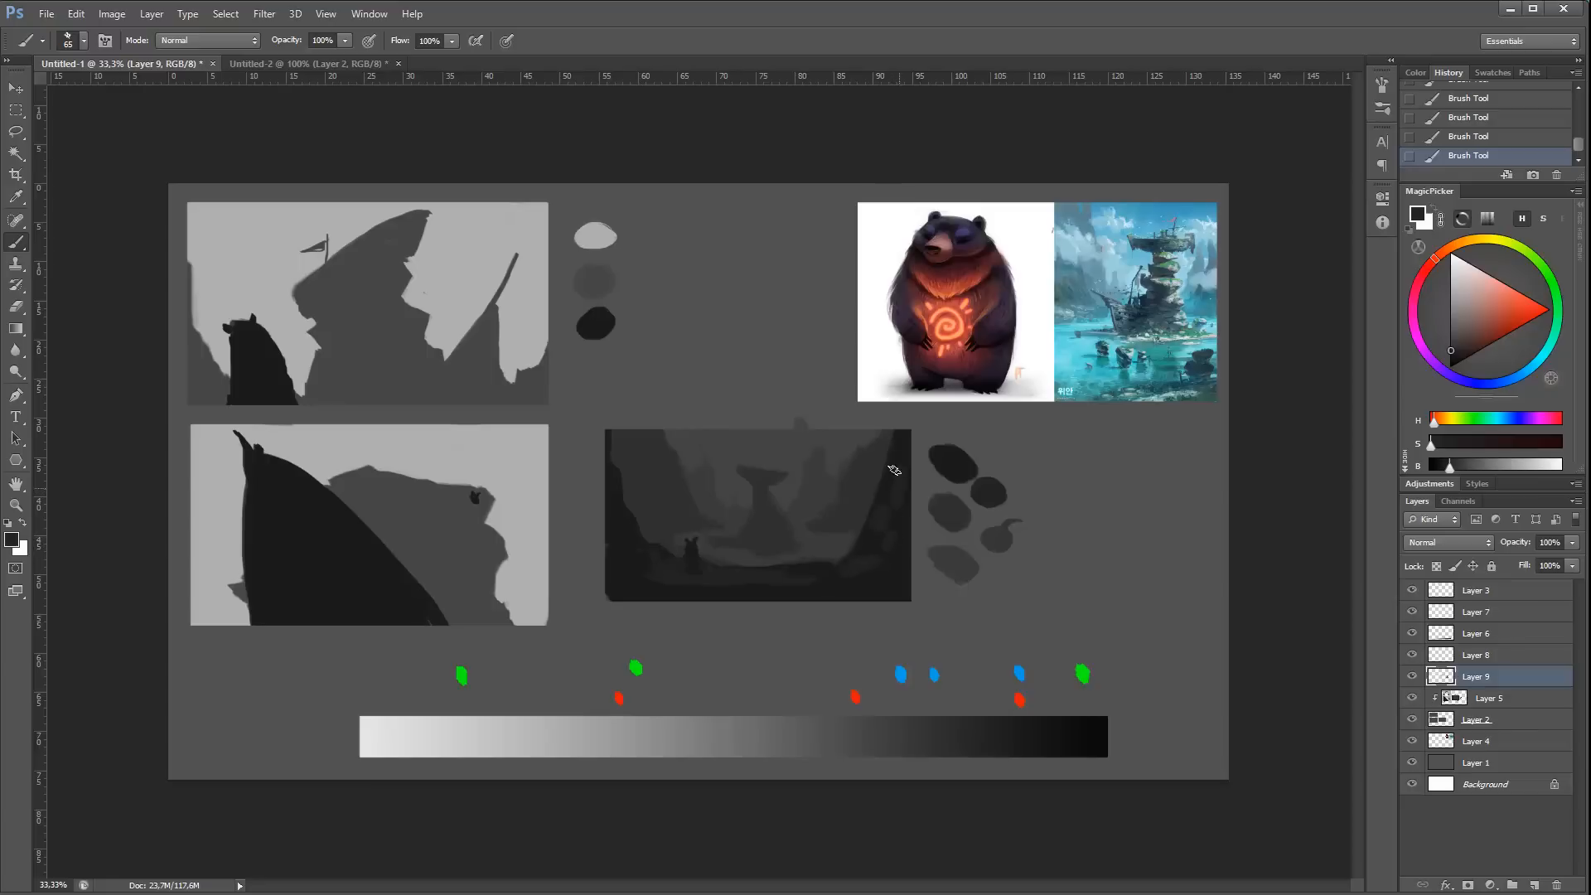
ctrl+click(866, 493)
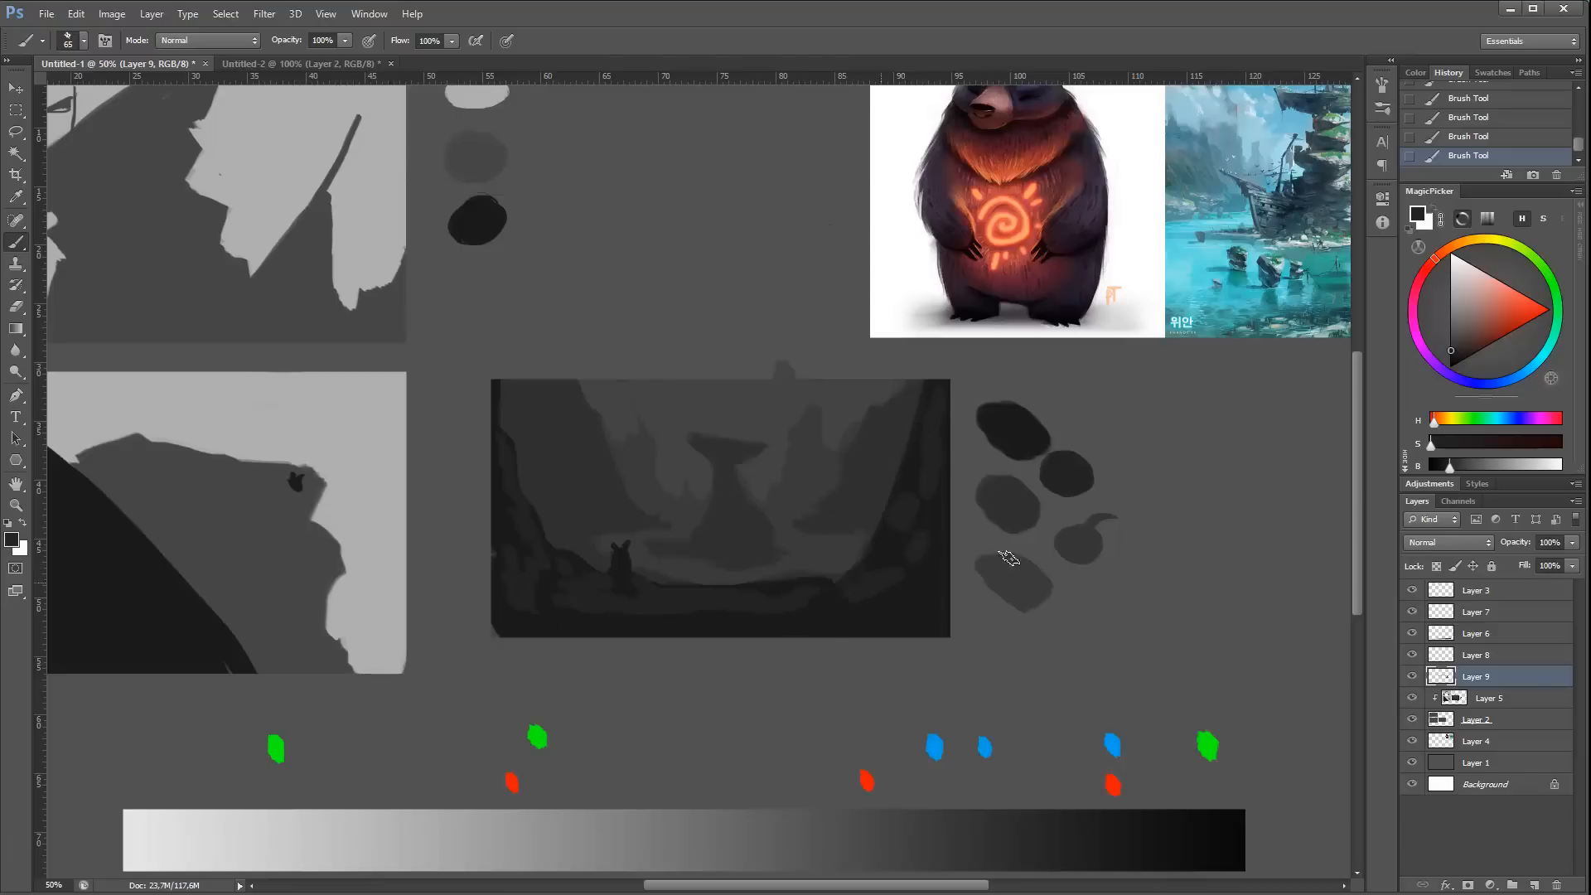
alt+click(1075, 545)
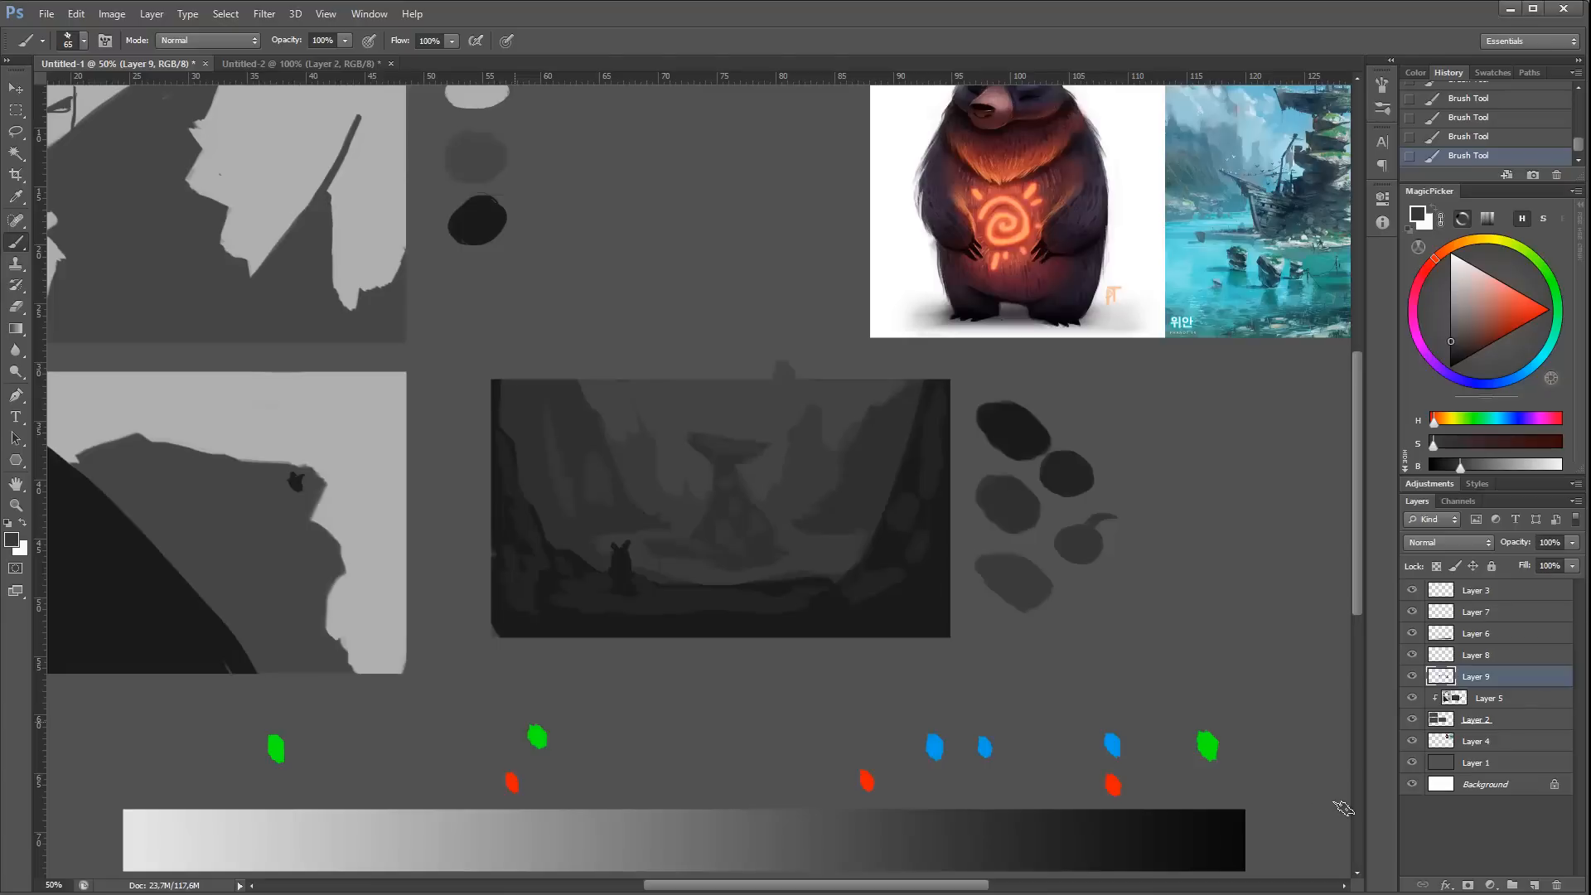
Step: Try to clear the stray brush mark above the dark thumbnail's upper edge using a rectangular selection on Layer 5, and deselect
click(1471, 700)
key(m)
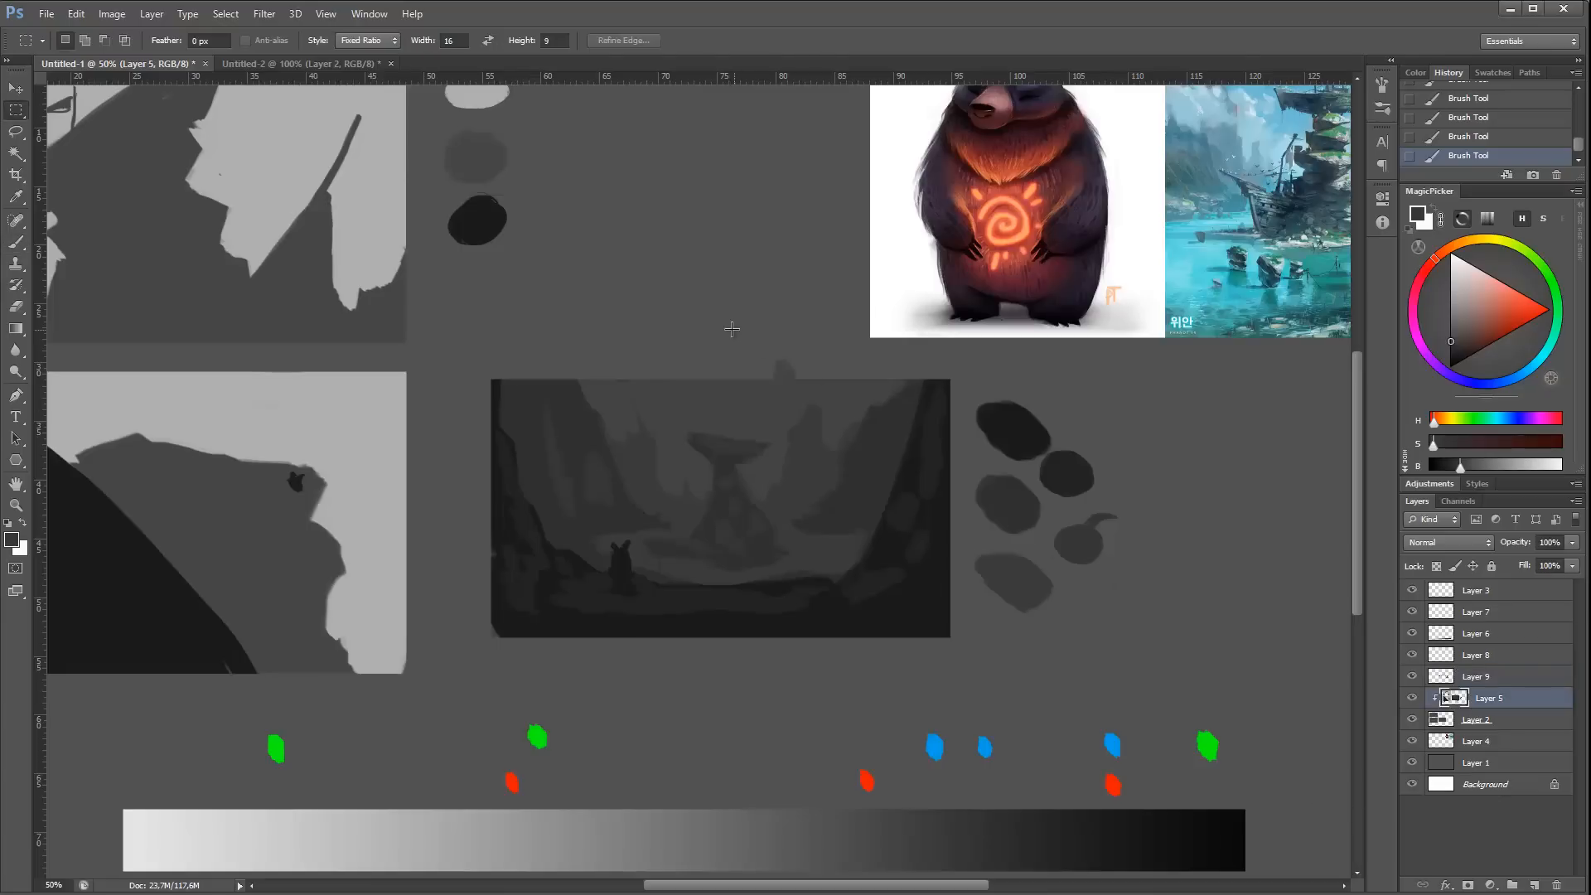
drag(732, 328, 823, 379)
key(Delete)
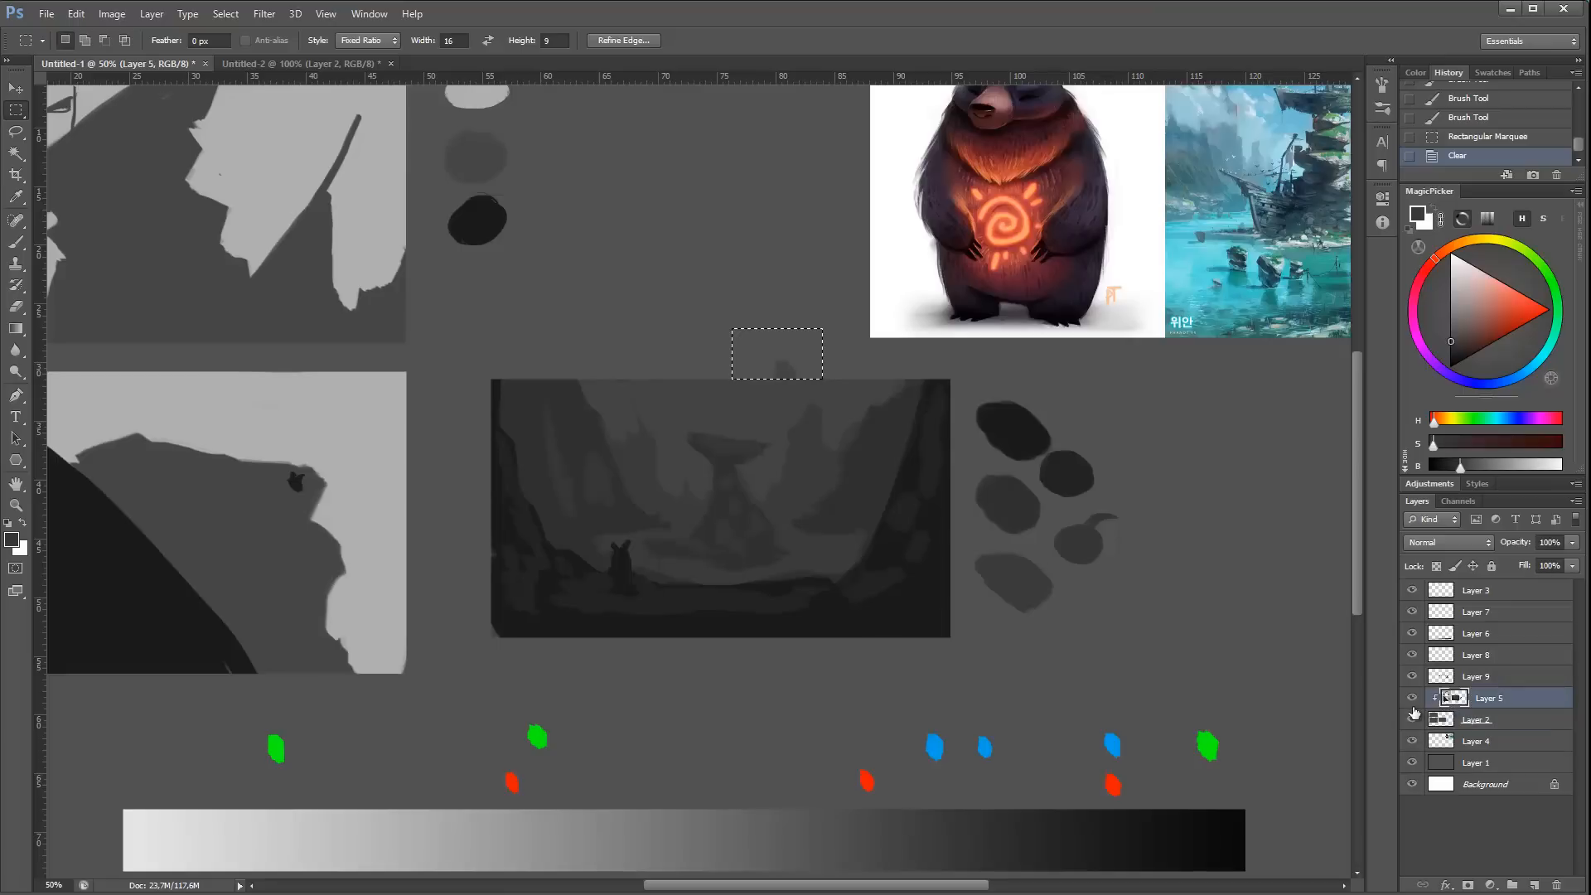
key(Delete)
key(ctrl+d)
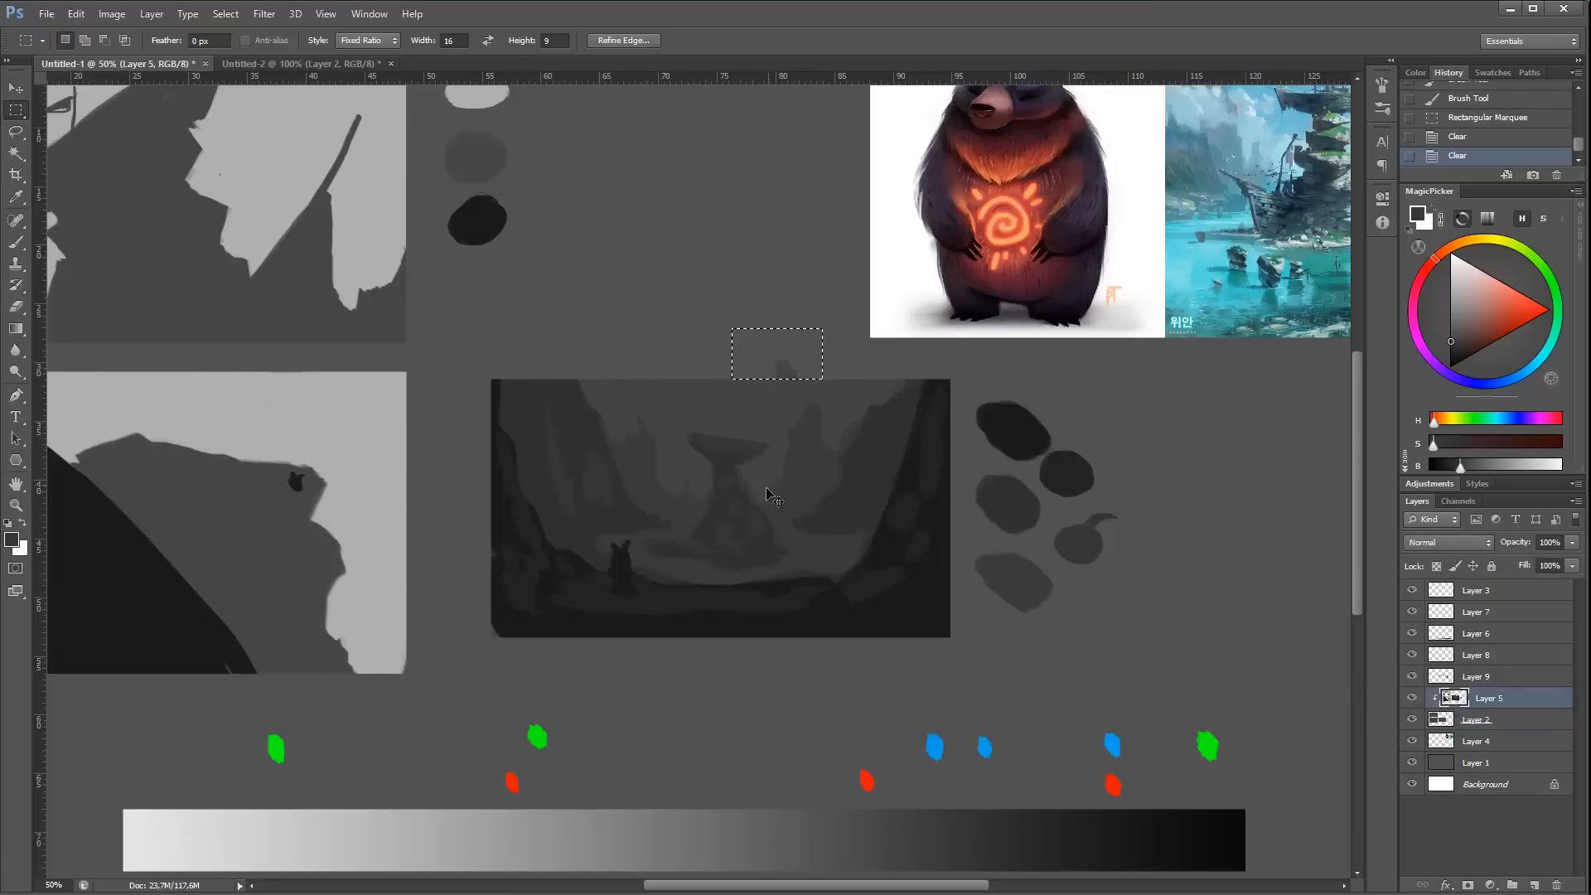
key(z)
alt+click(791, 522)
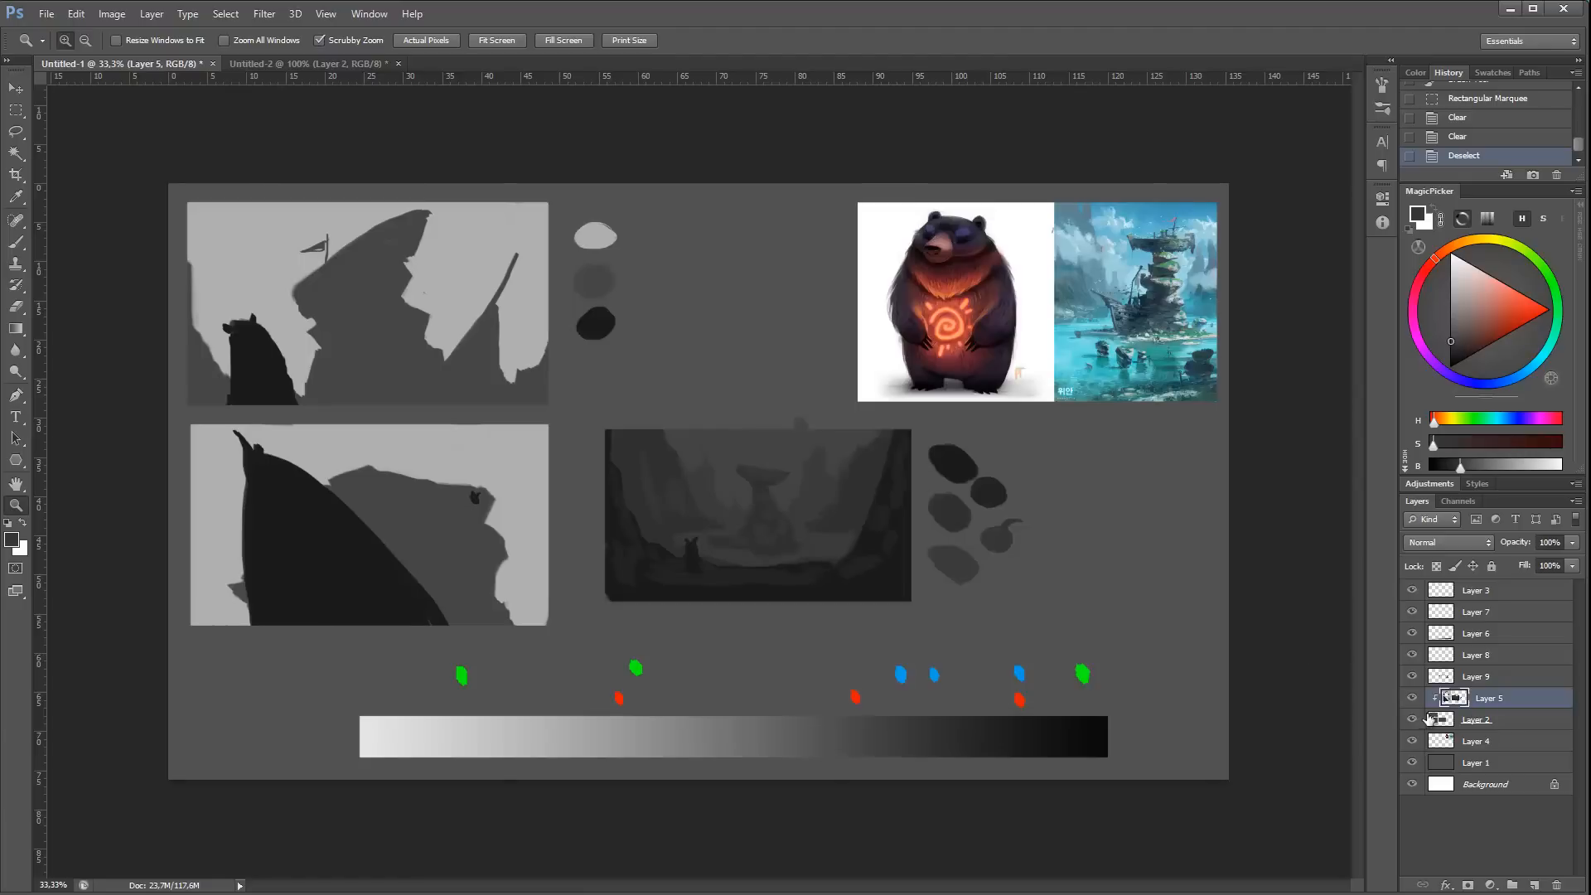
Step: Try to clear the stray brush mark above the dark thumbnail using a rectangular selection on Layer 2, and deselect
click(1427, 719)
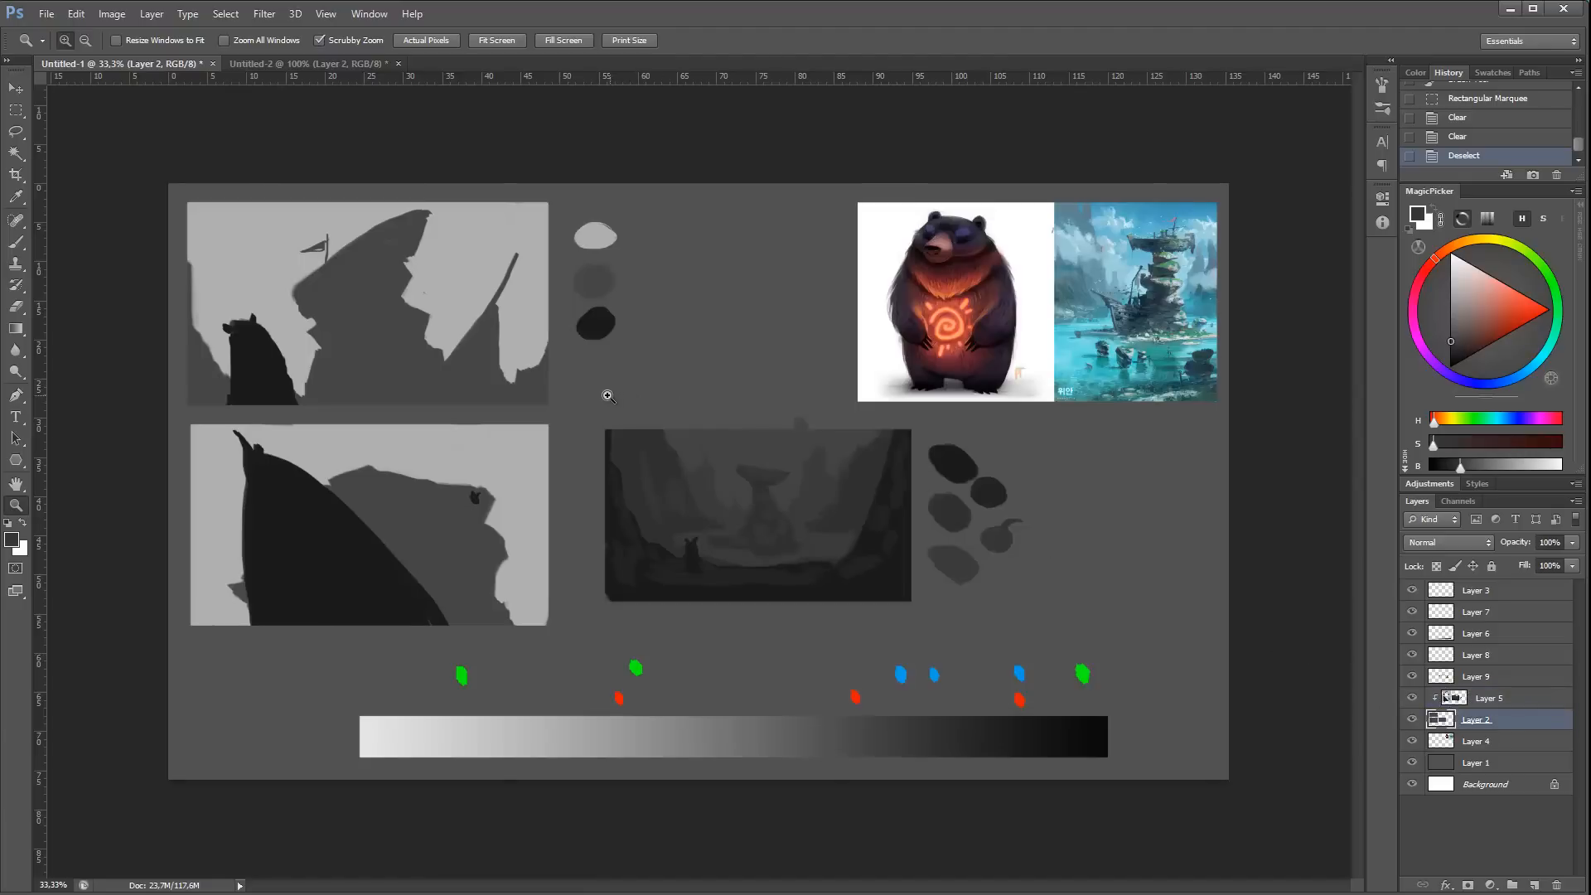
key(m)
mouse_move(592, 387)
mouse_down()
mouse_move(981, 403)
mouse_move(1070, 510)
mouse_up()
drag(800, 423, 845, 336)
key(Delete)
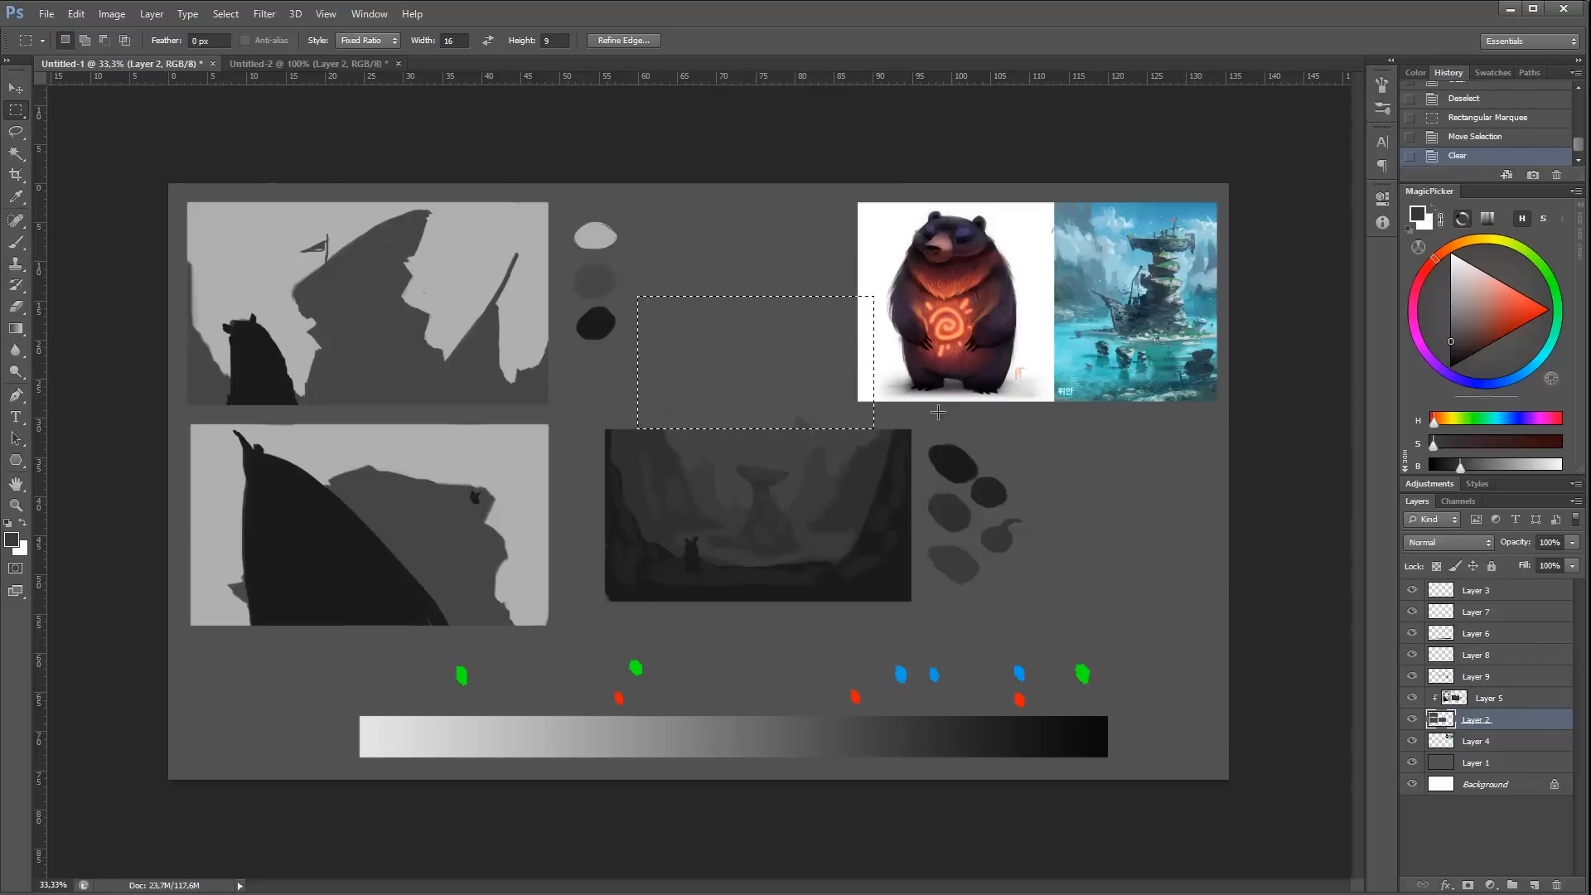
key(ctrl+d)
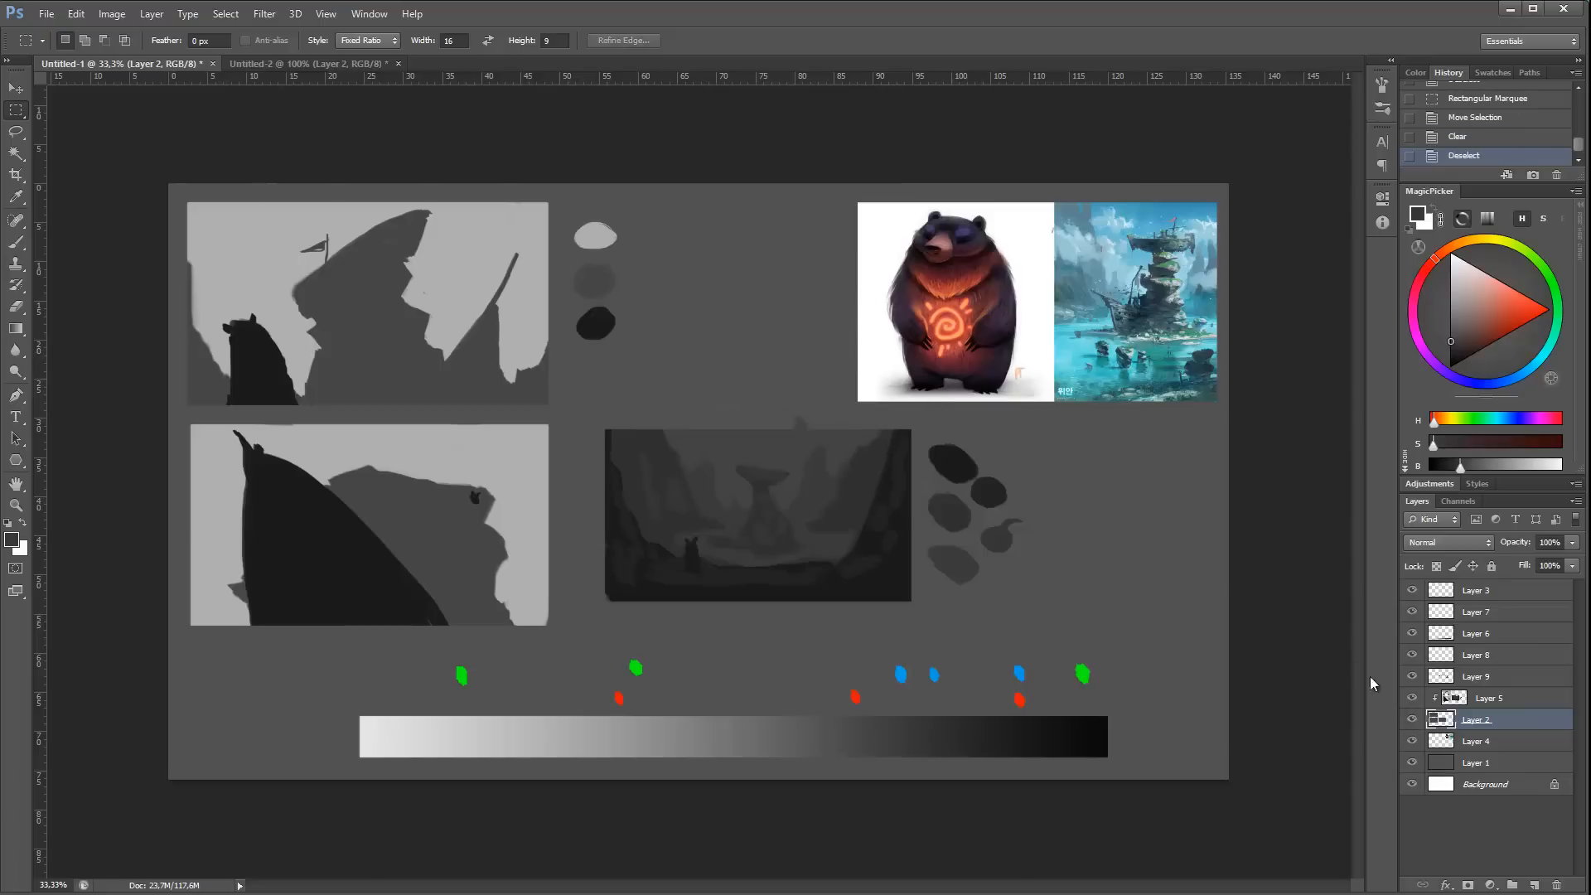
Step: Move the bear and shipwreck reference images on Layer 4 towards the canvas's upper-right corner
click(1483, 740)
key(v)
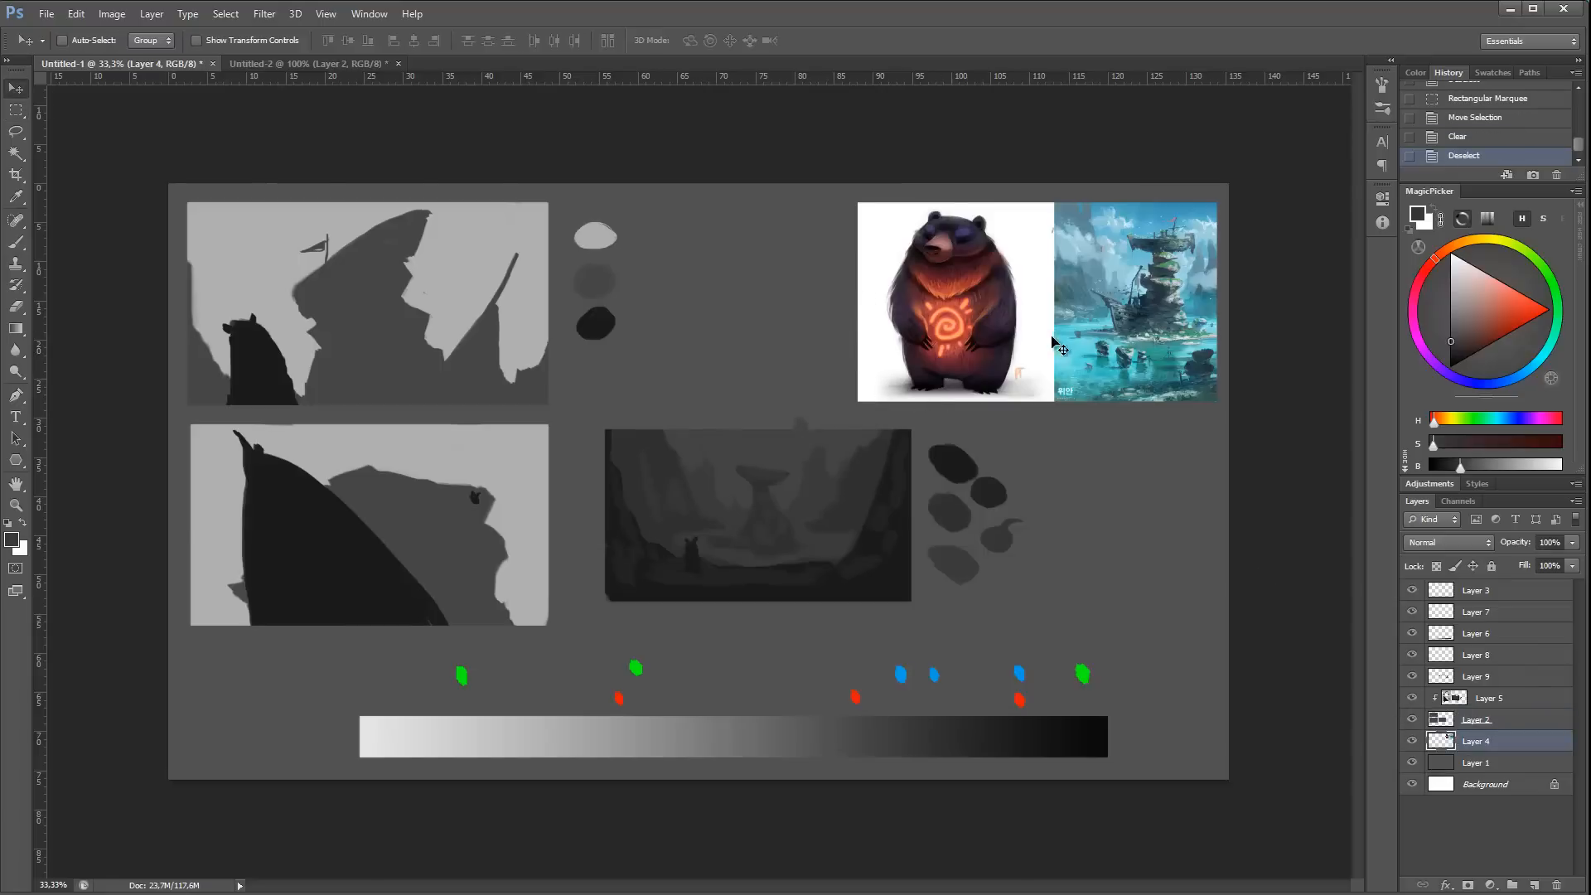
mouse_move(1037, 340)
mouse_down()
mouse_move(1089, 325)
mouse_move(1050, 330)
mouse_up()
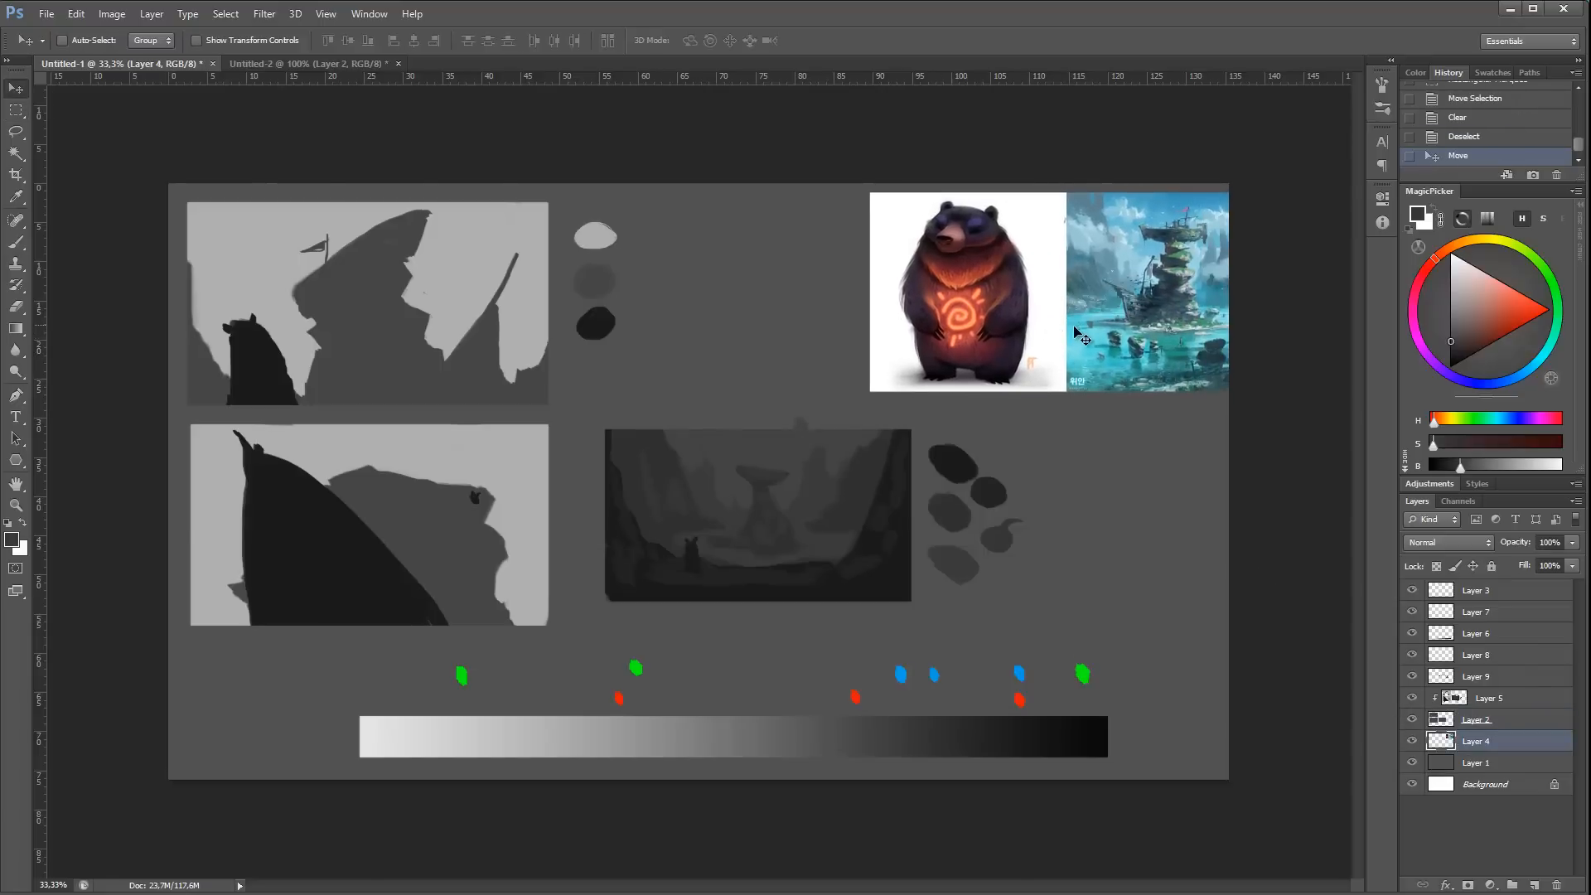
Step: Add a new layer above Layer 4, try a 16:9 rectangular selection above the dark thumbnail, and deselect
click(1536, 883)
key(m)
drag(627, 267, 859, 408)
key(ctrl+d)
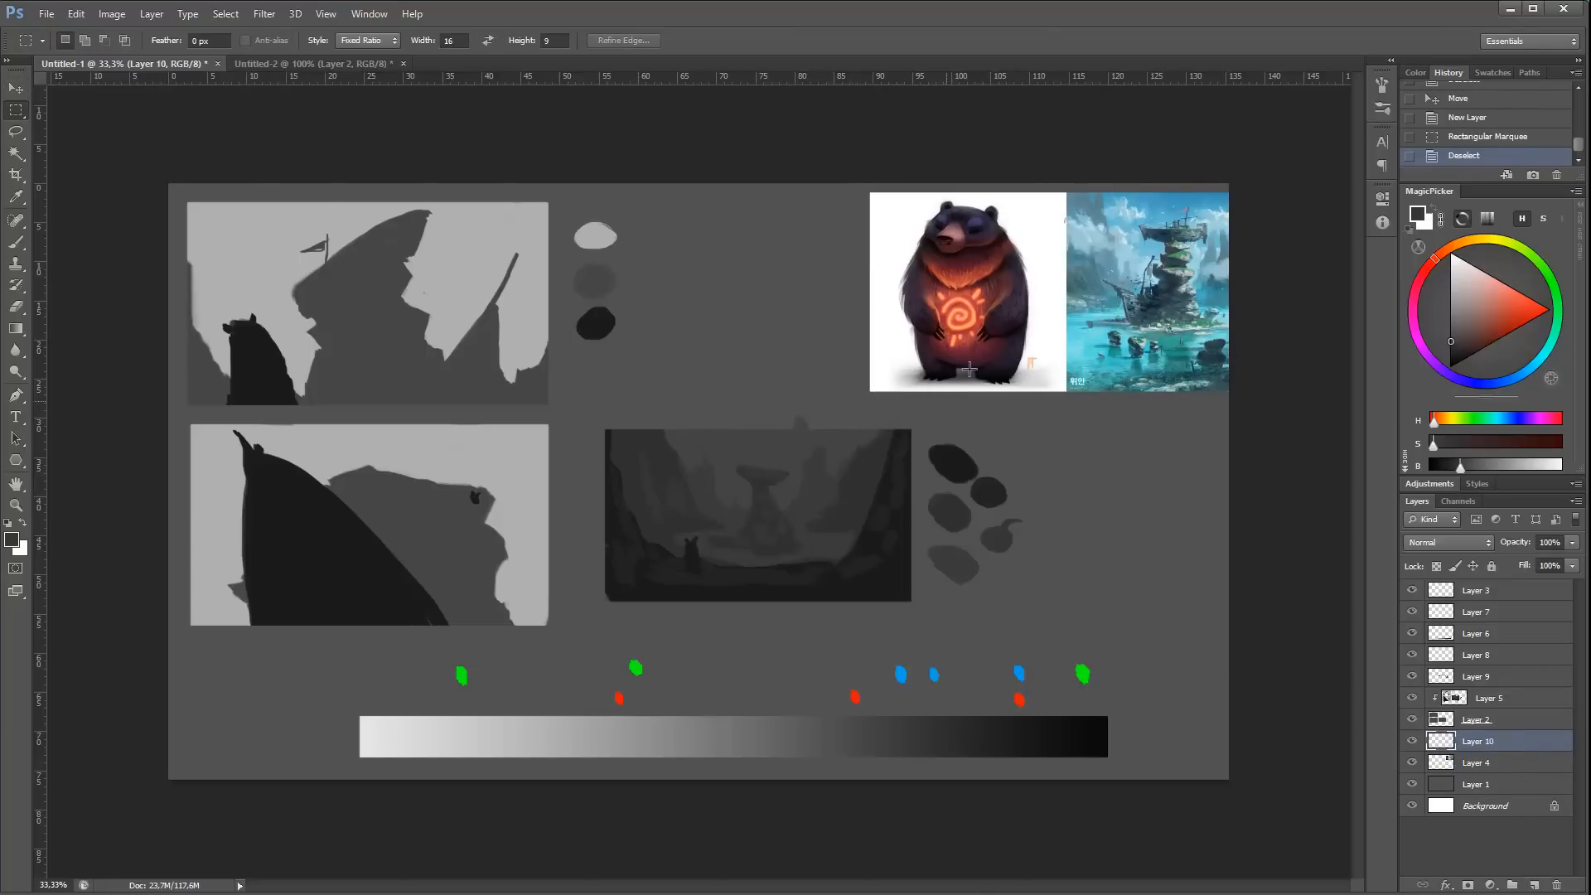
Step: Shrink the reference images on Layer 4 and place them beside the dark thumbnail's swatches, above the end of the gradient bar
click(1475, 762)
key(v)
drag(1086, 345, 1167, 328)
key(ctrl+t)
drag(1228, 245, 1191, 558)
key(Return)
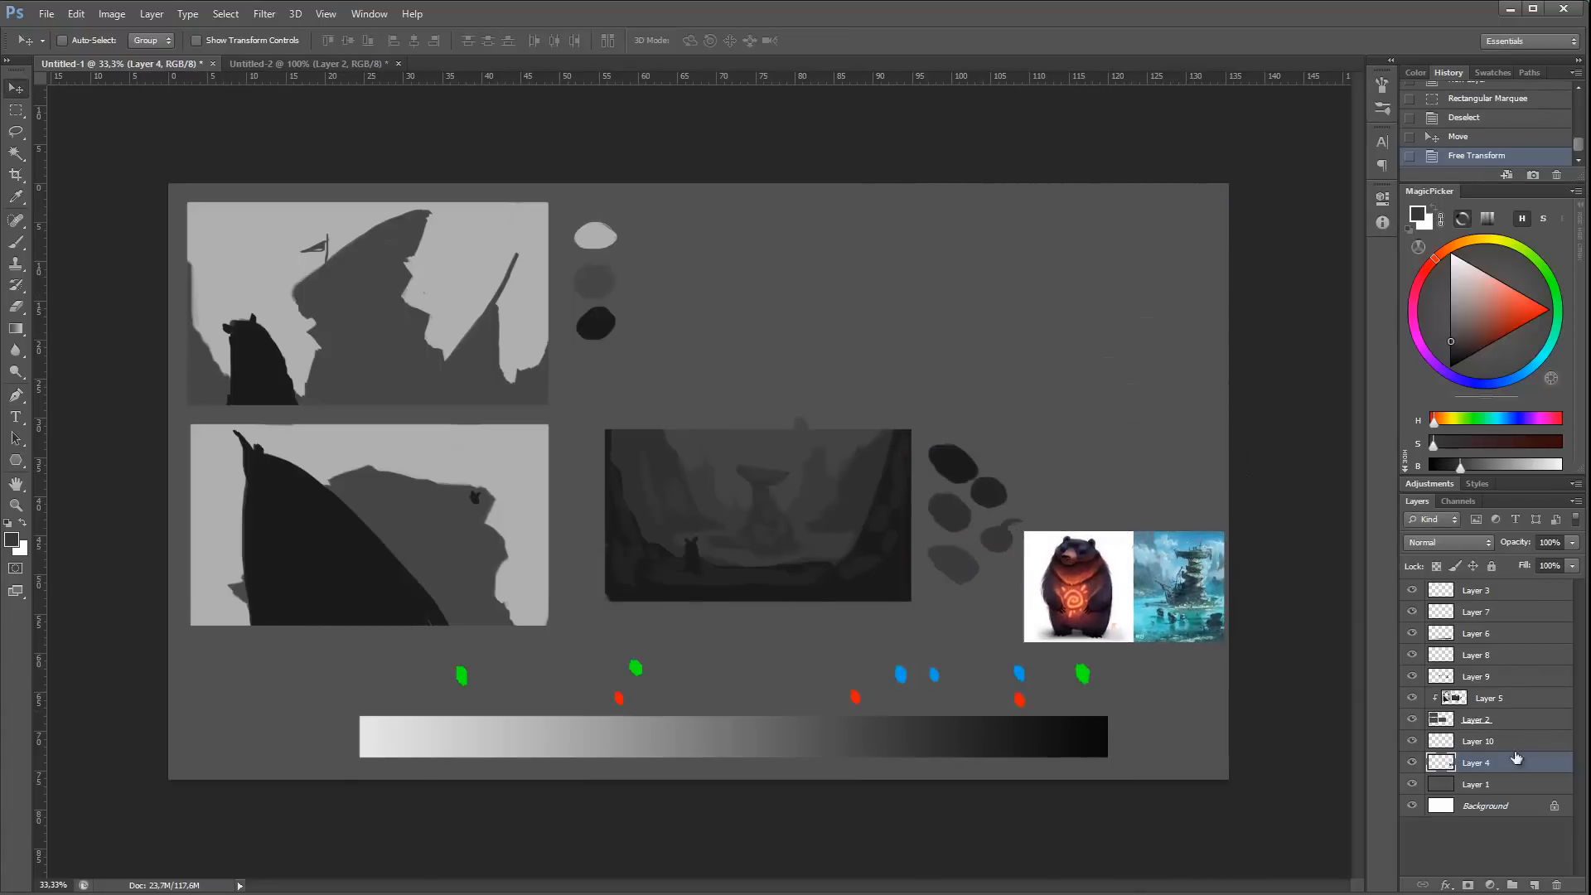
Step: Frame a 16:9 selection in the empty area above the dark thumbnail and add another new layer above Layer 4
key(m)
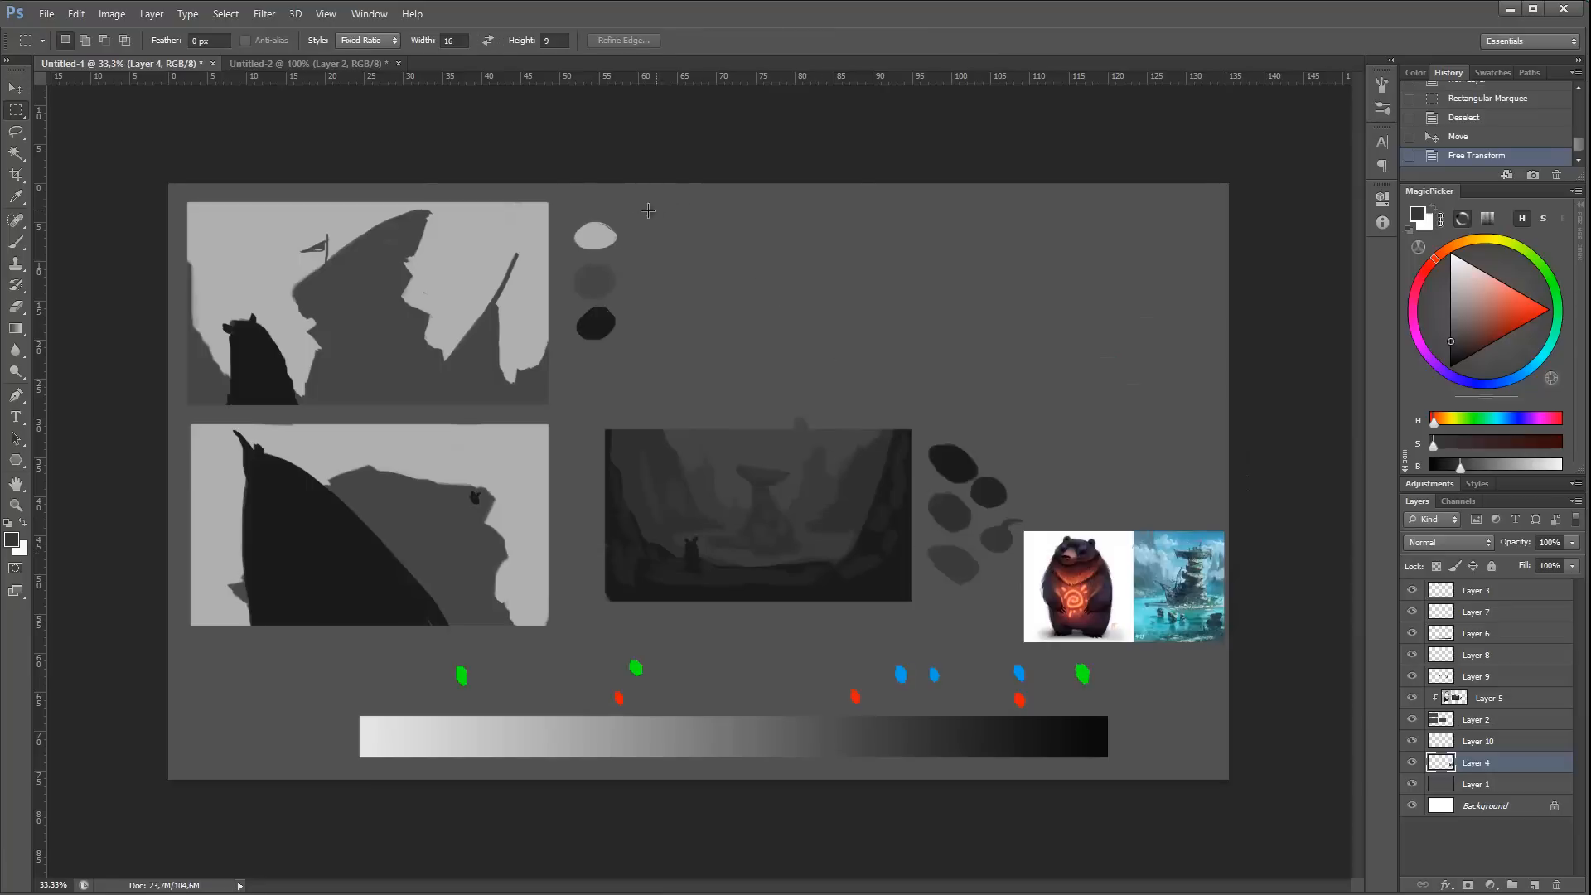
drag(683, 204, 1314, 401)
drag(1015, 331, 1100, 327)
click(1535, 885)
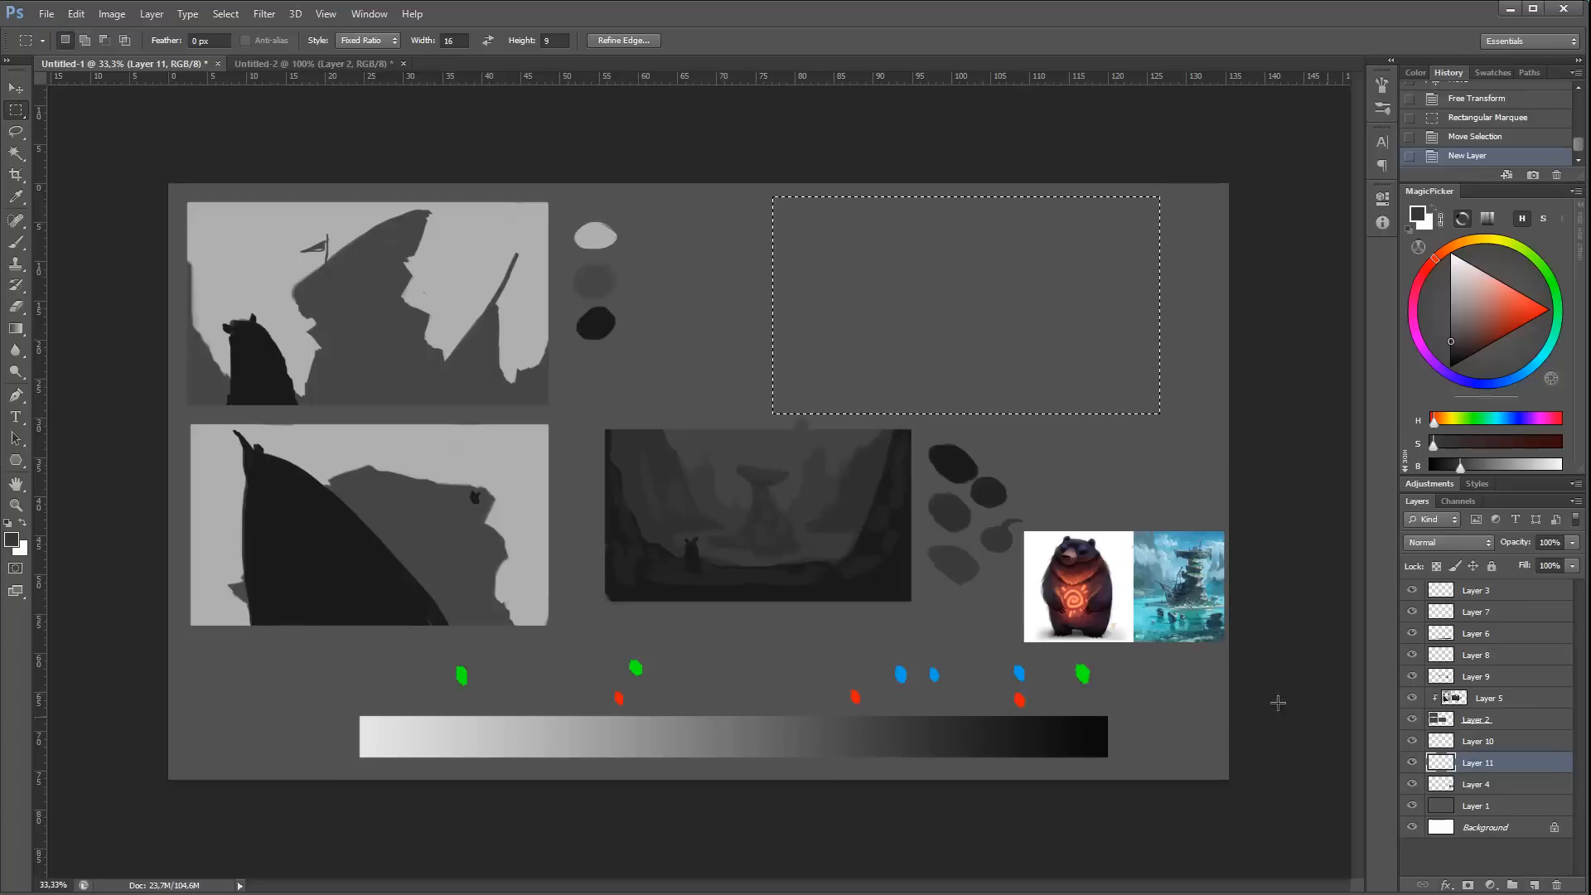
Step: Deselect and, on Layer 9, paint a column of mid-grey, light-grey and near-black swatches sampled from the gradient bar
key(b)
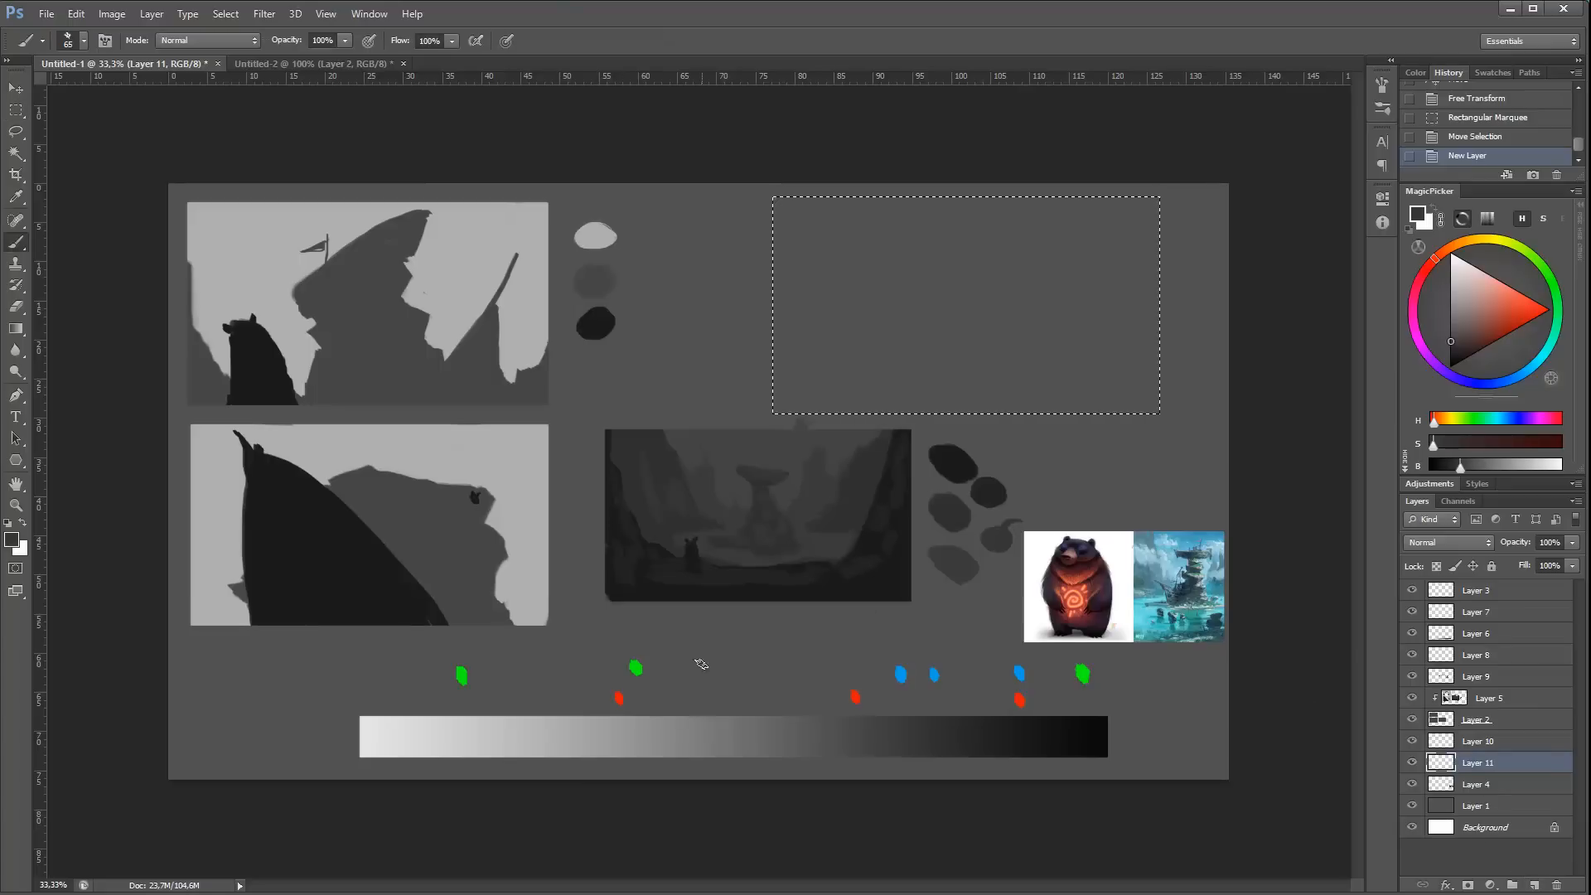
alt+click(651, 726)
key(ctrl+d)
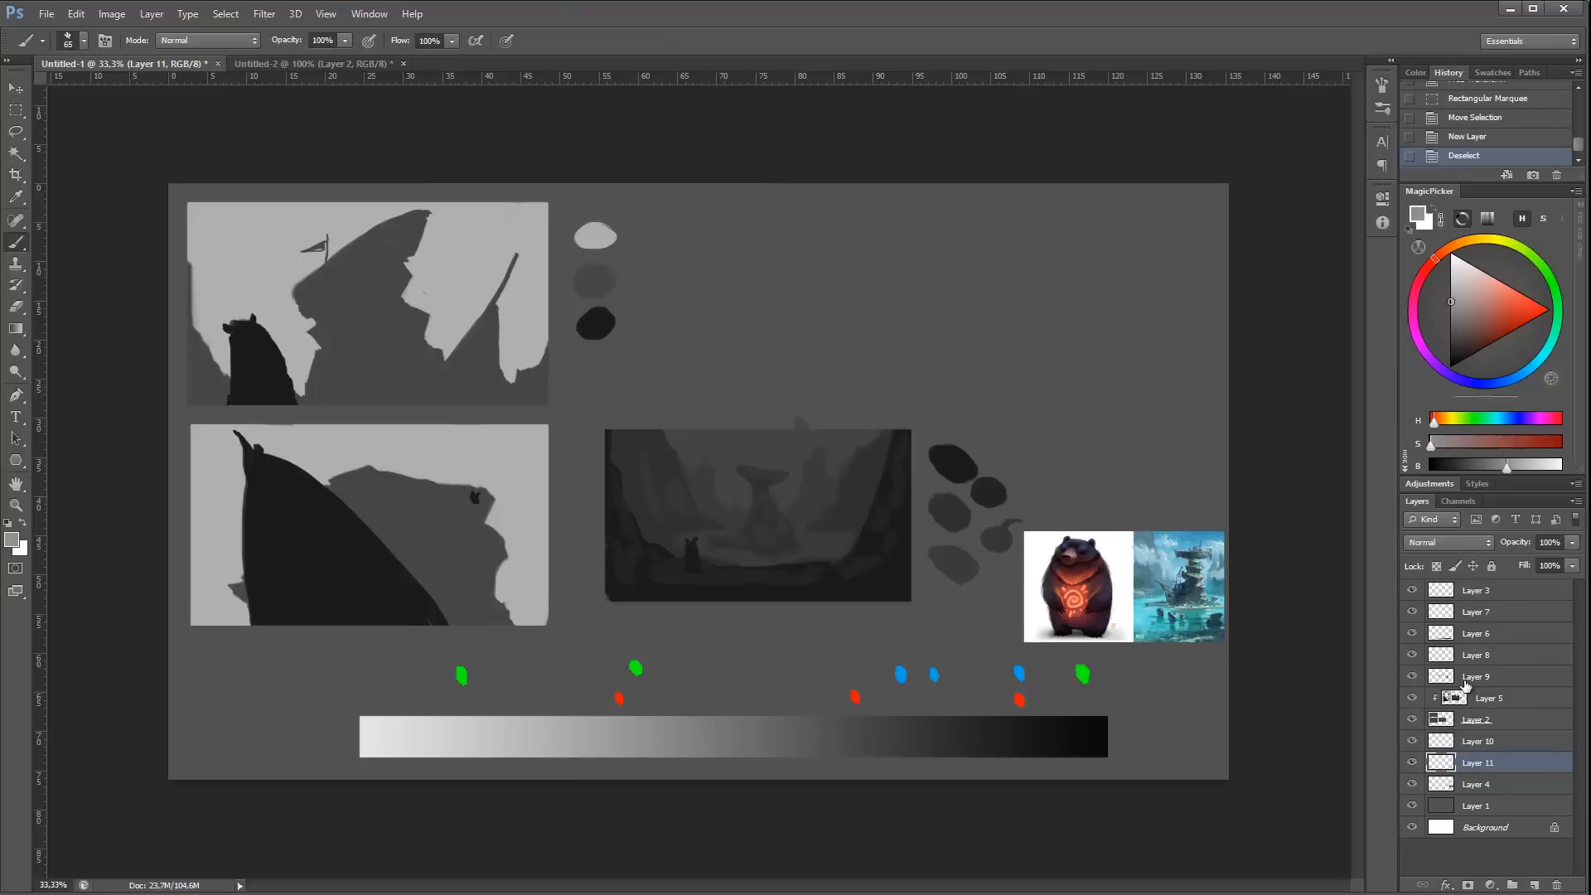
click(1468, 679)
drag(732, 254, 740, 198)
alt+click(468, 732)
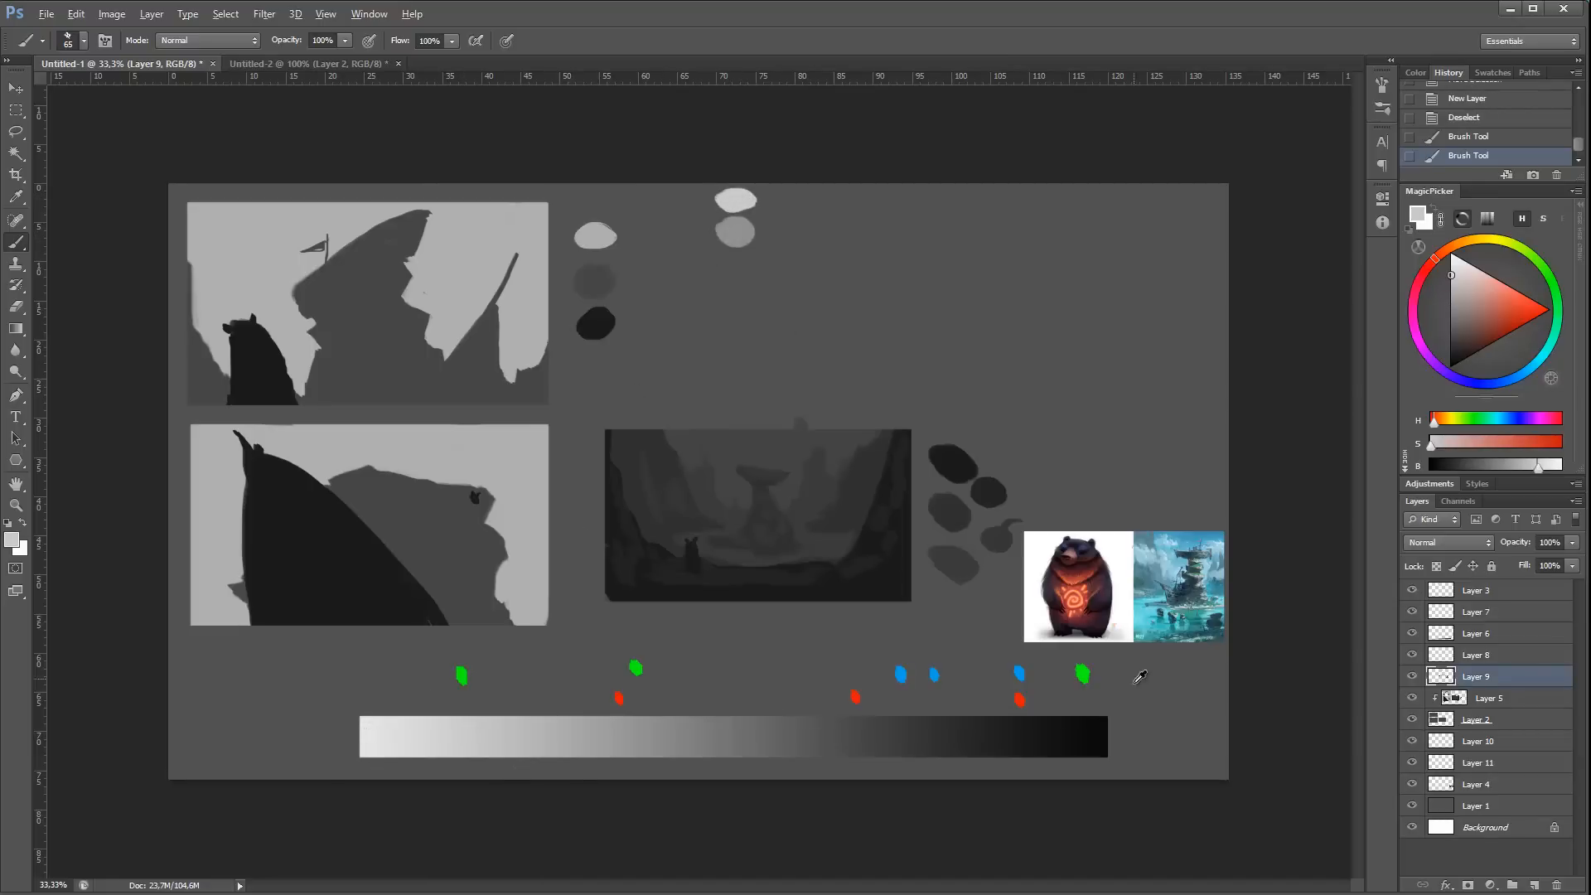
alt+click(1086, 738)
drag(723, 285, 735, 279)
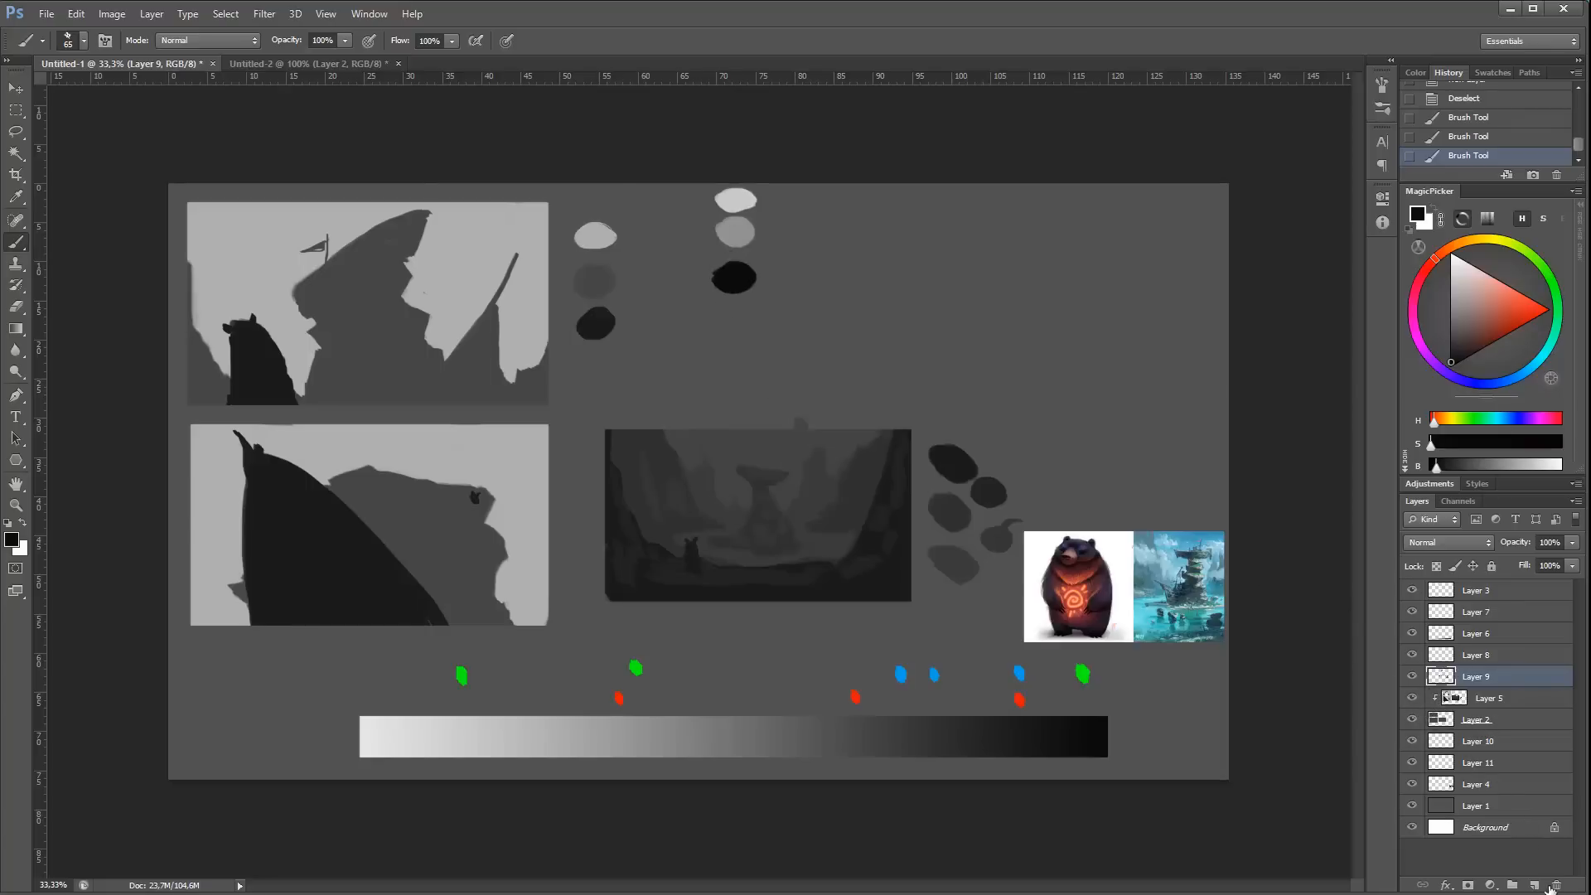
Step: On Layer 2, fill a 16:9 rectangle beside the new swatches with their mid grey, and deselect
key(m)
mouse_move(764, 188)
mouse_down()
mouse_move(1225, 446)
mouse_move(1205, 417)
mouse_up()
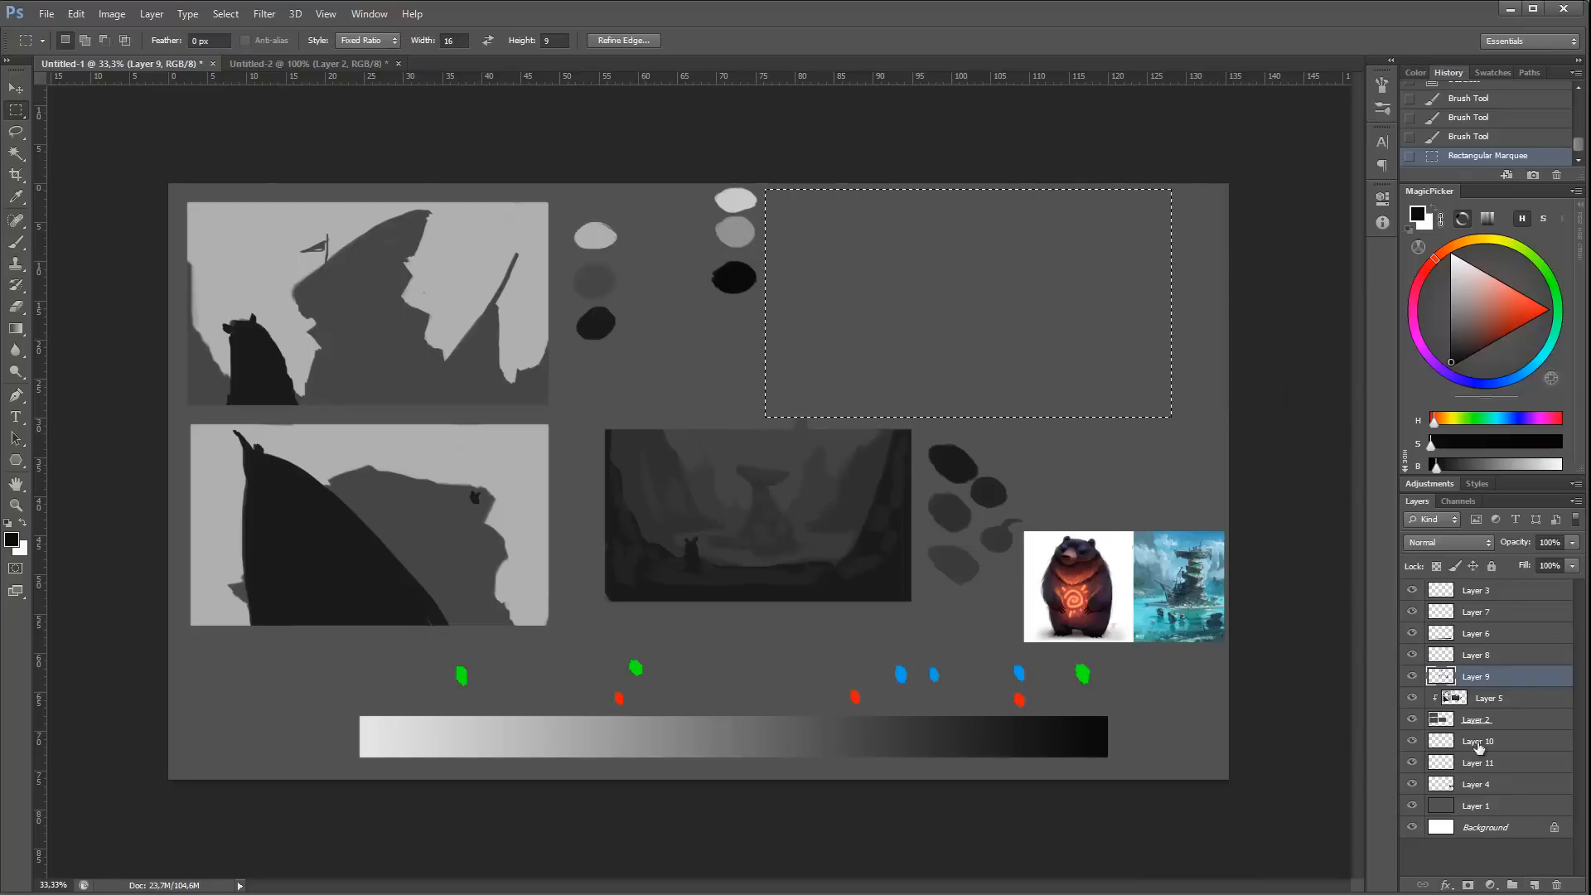
click(1476, 719)
key(b)
alt+click(734, 233)
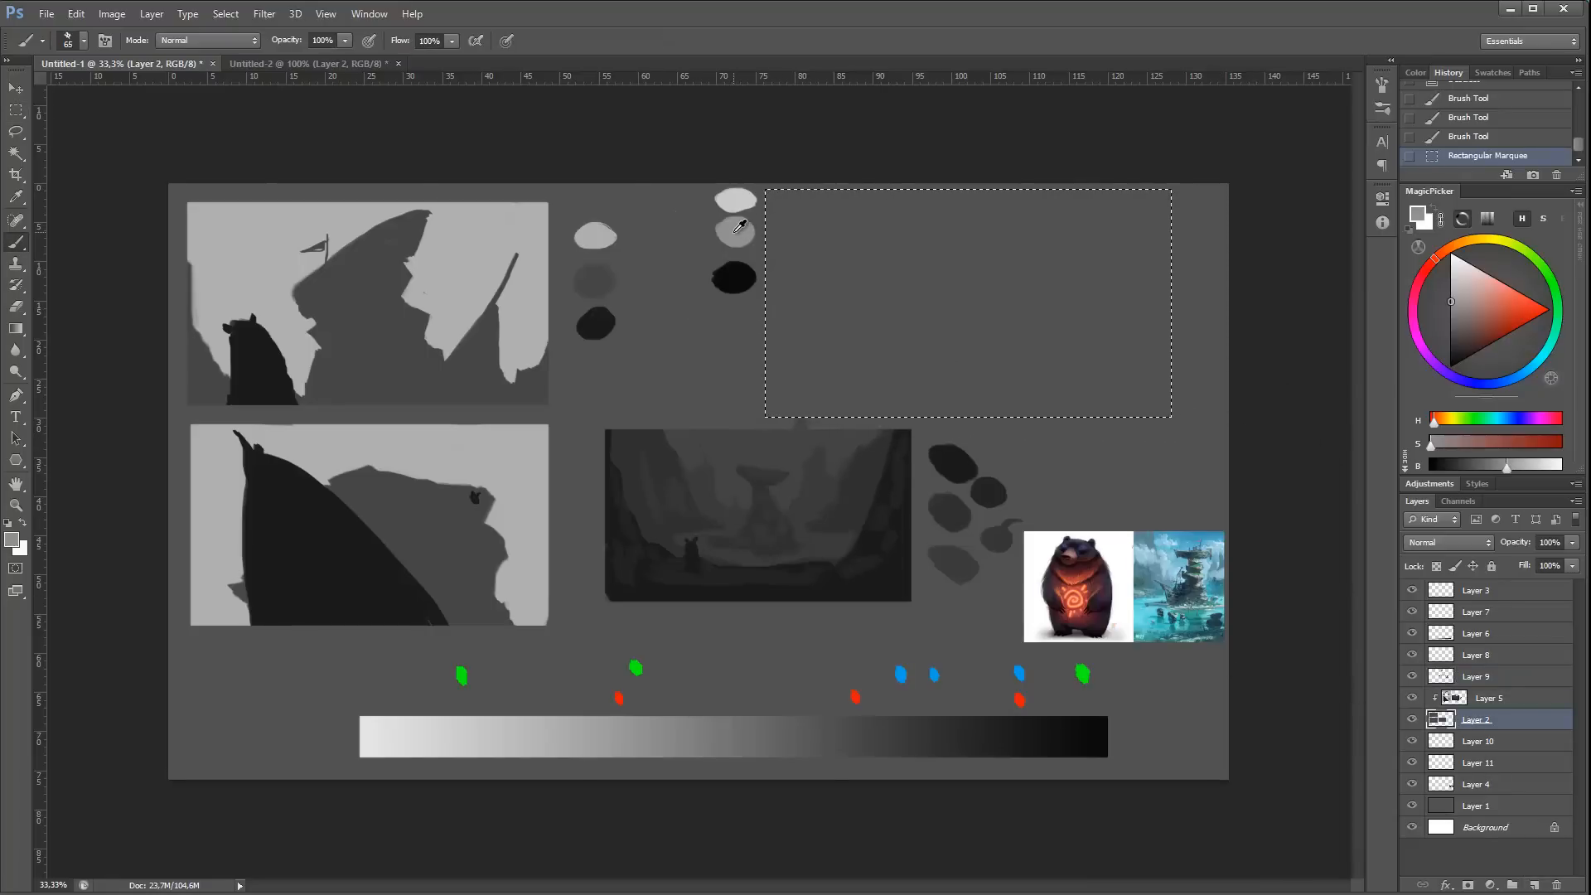
key(alt+BackSpace)
key(ctrl+d)
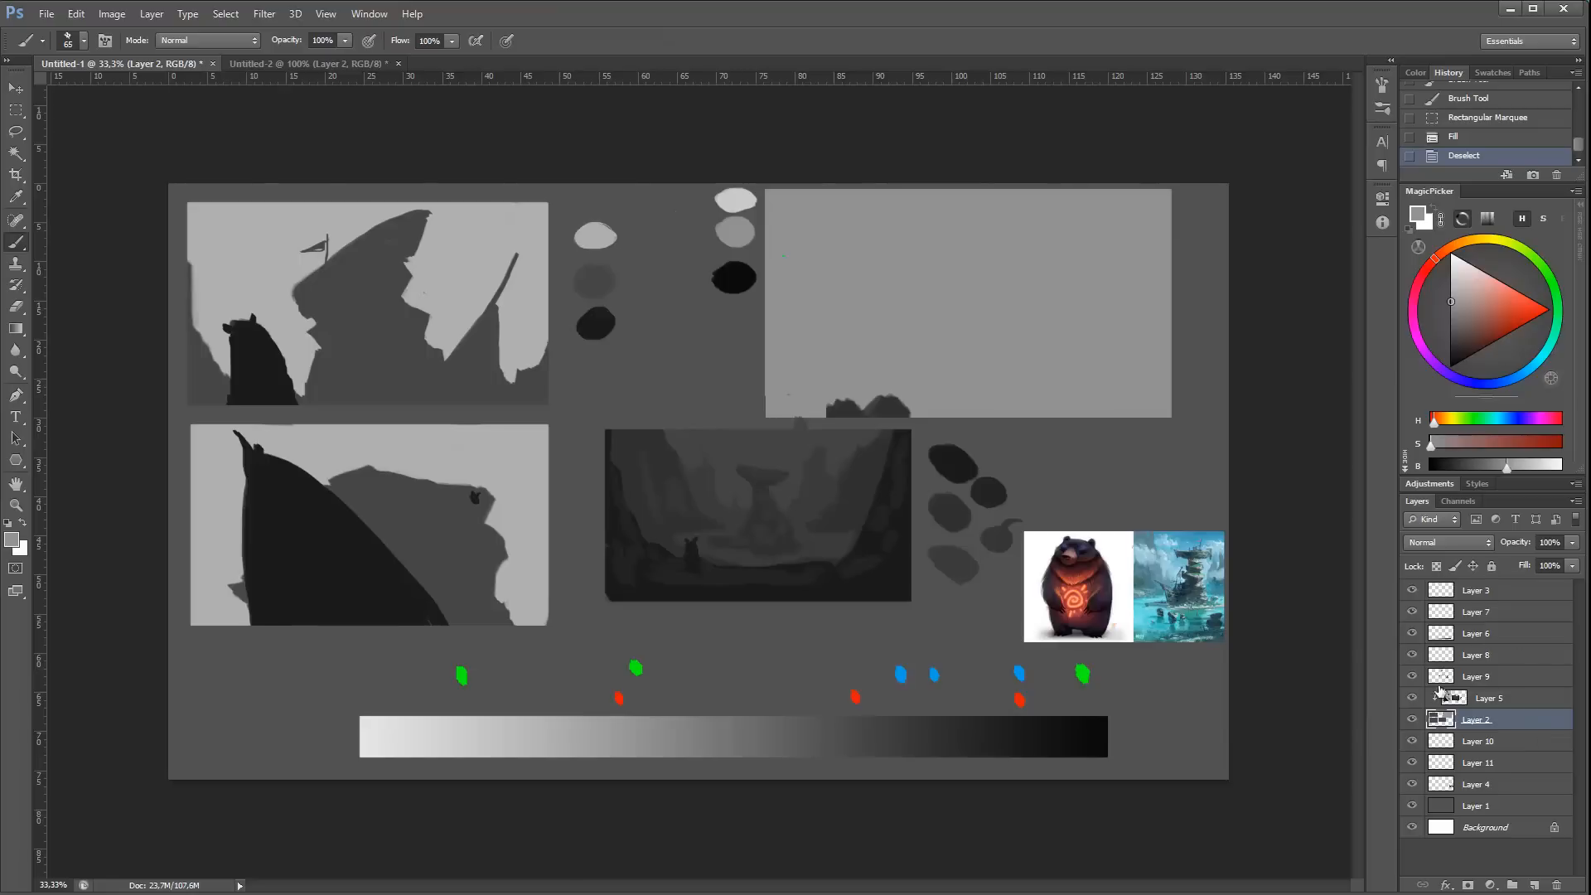
Step: Erase the leftover dark paint and specks over the new grey rectangle on Layer 5 with a 110 px eraser
click(1487, 697)
key(e)
right_click(930, 431)
text(110)
key(Return)
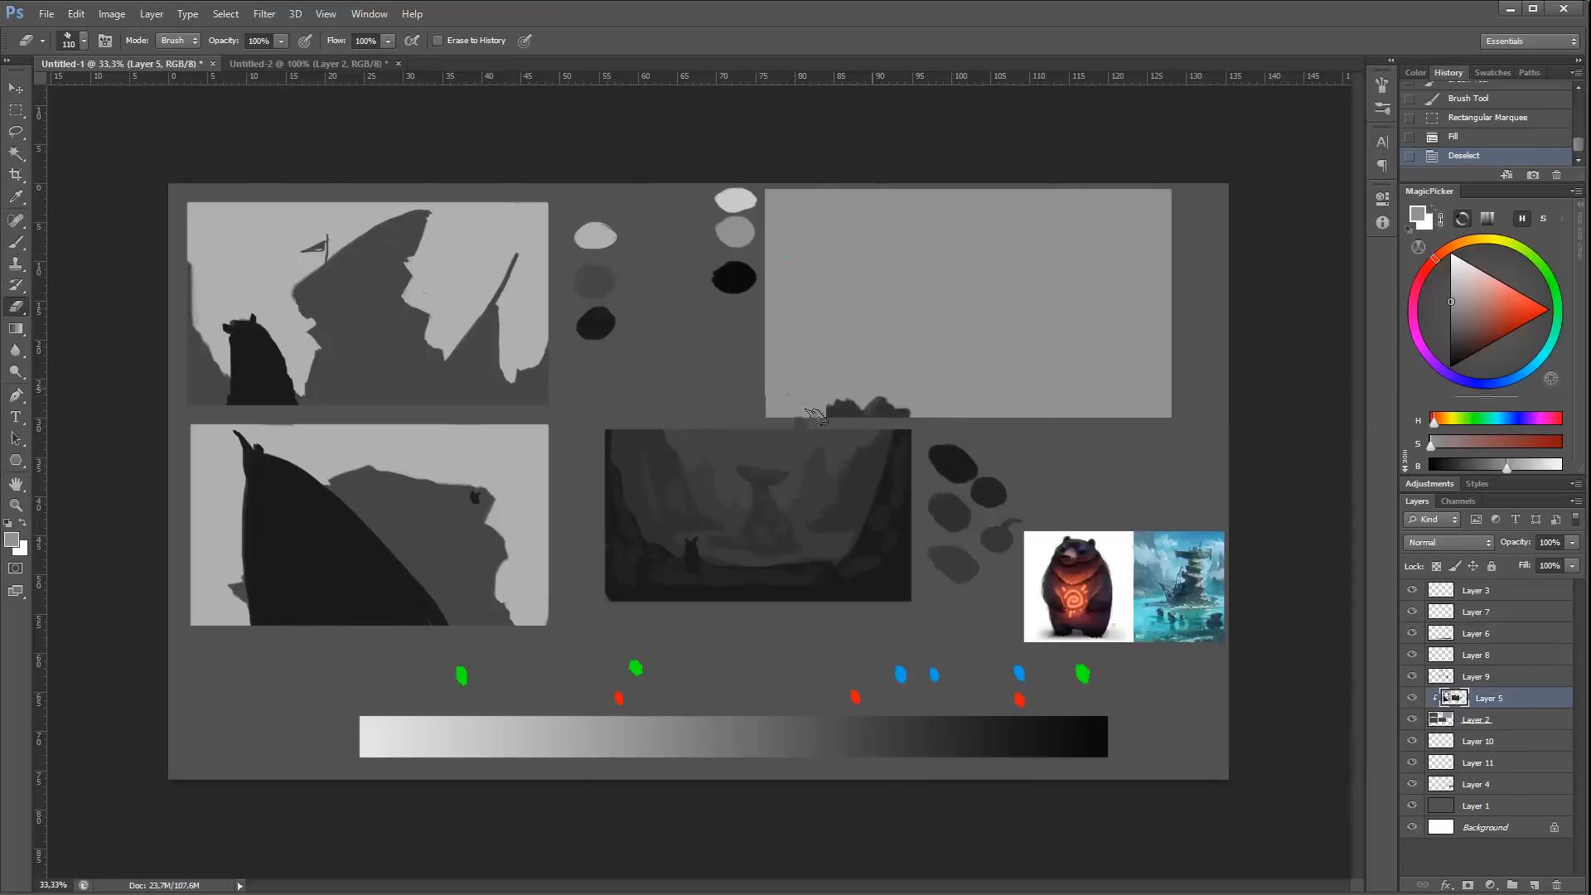
mouse_move(836, 411)
mouse_down()
mouse_move(798, 407)
mouse_move(824, 381)
mouse_up()
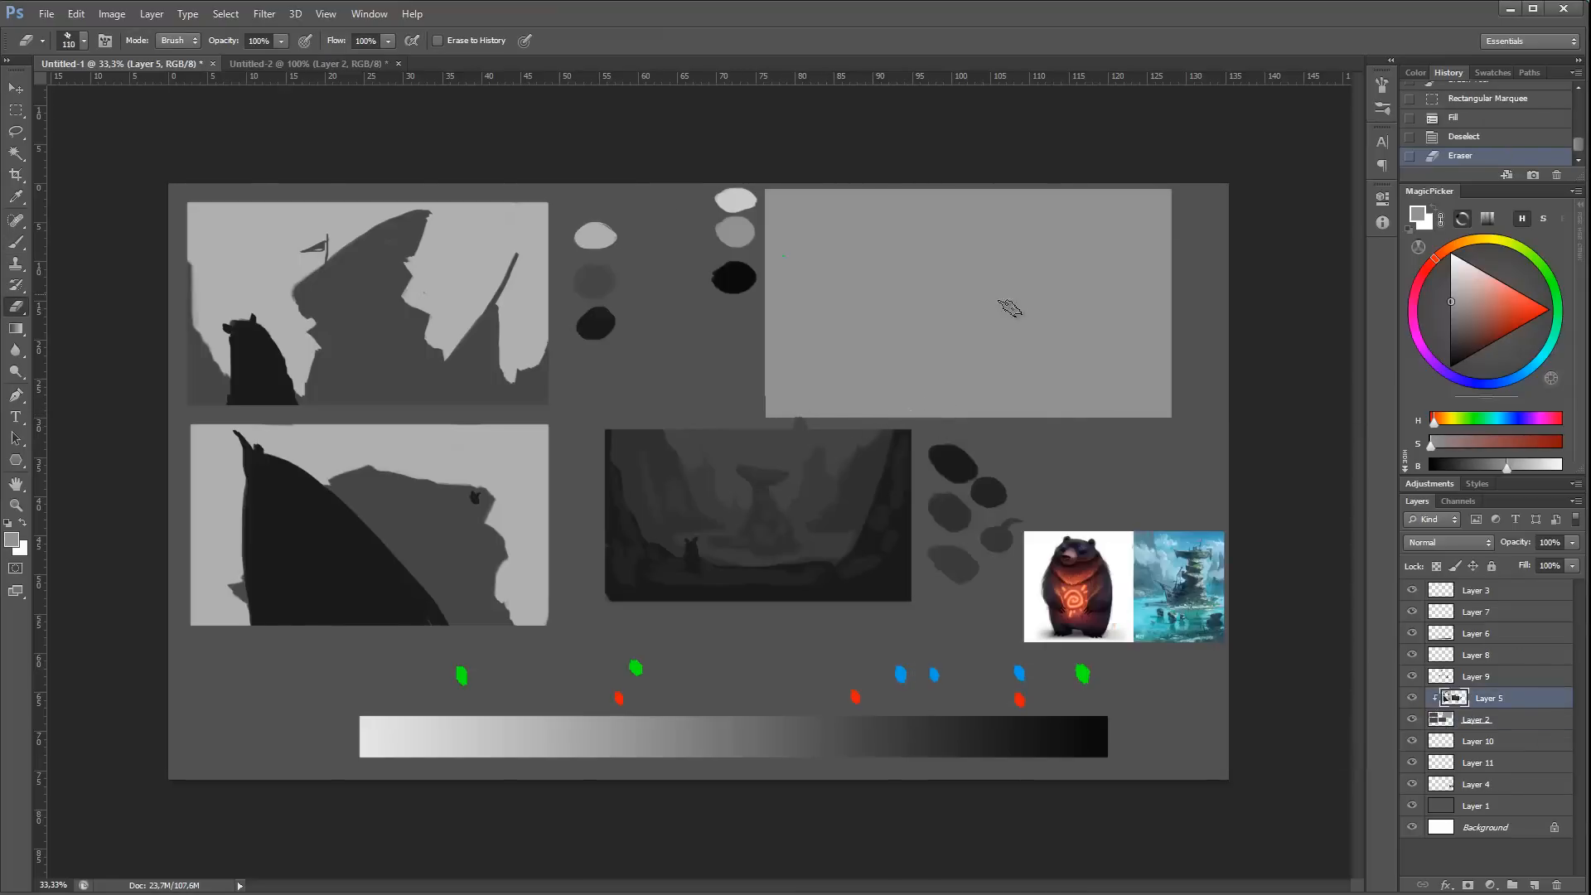
click(797, 266)
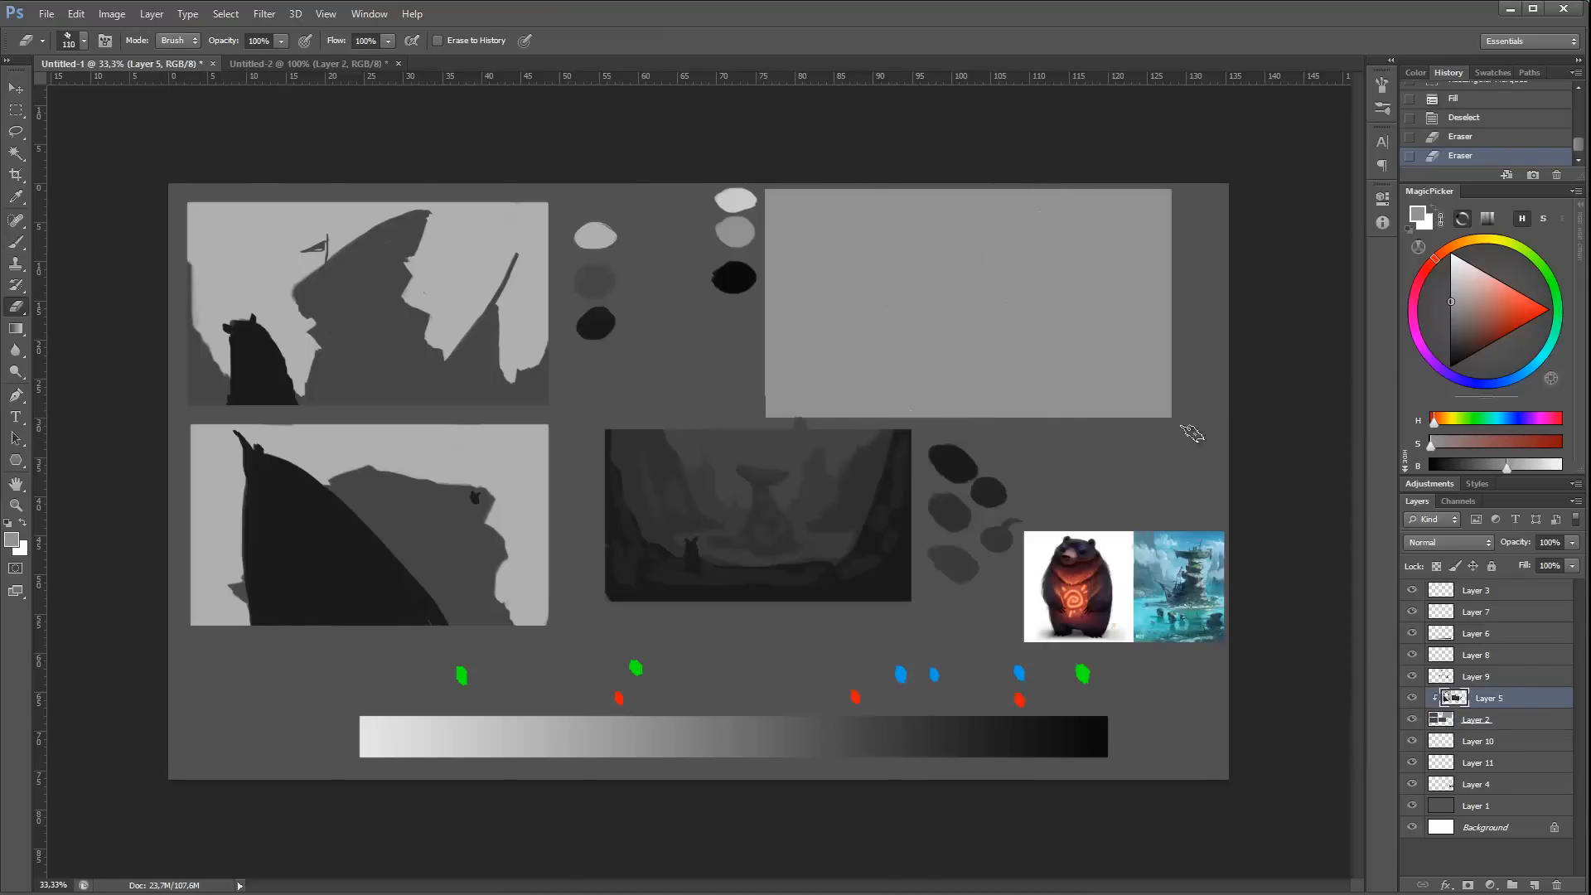
Step: With a 143 px brush in the lightest swatch value, paint the sky over the new thumbnail, leaving a mid-grey mountain silhouette
key(b)
alt+click(748, 274)
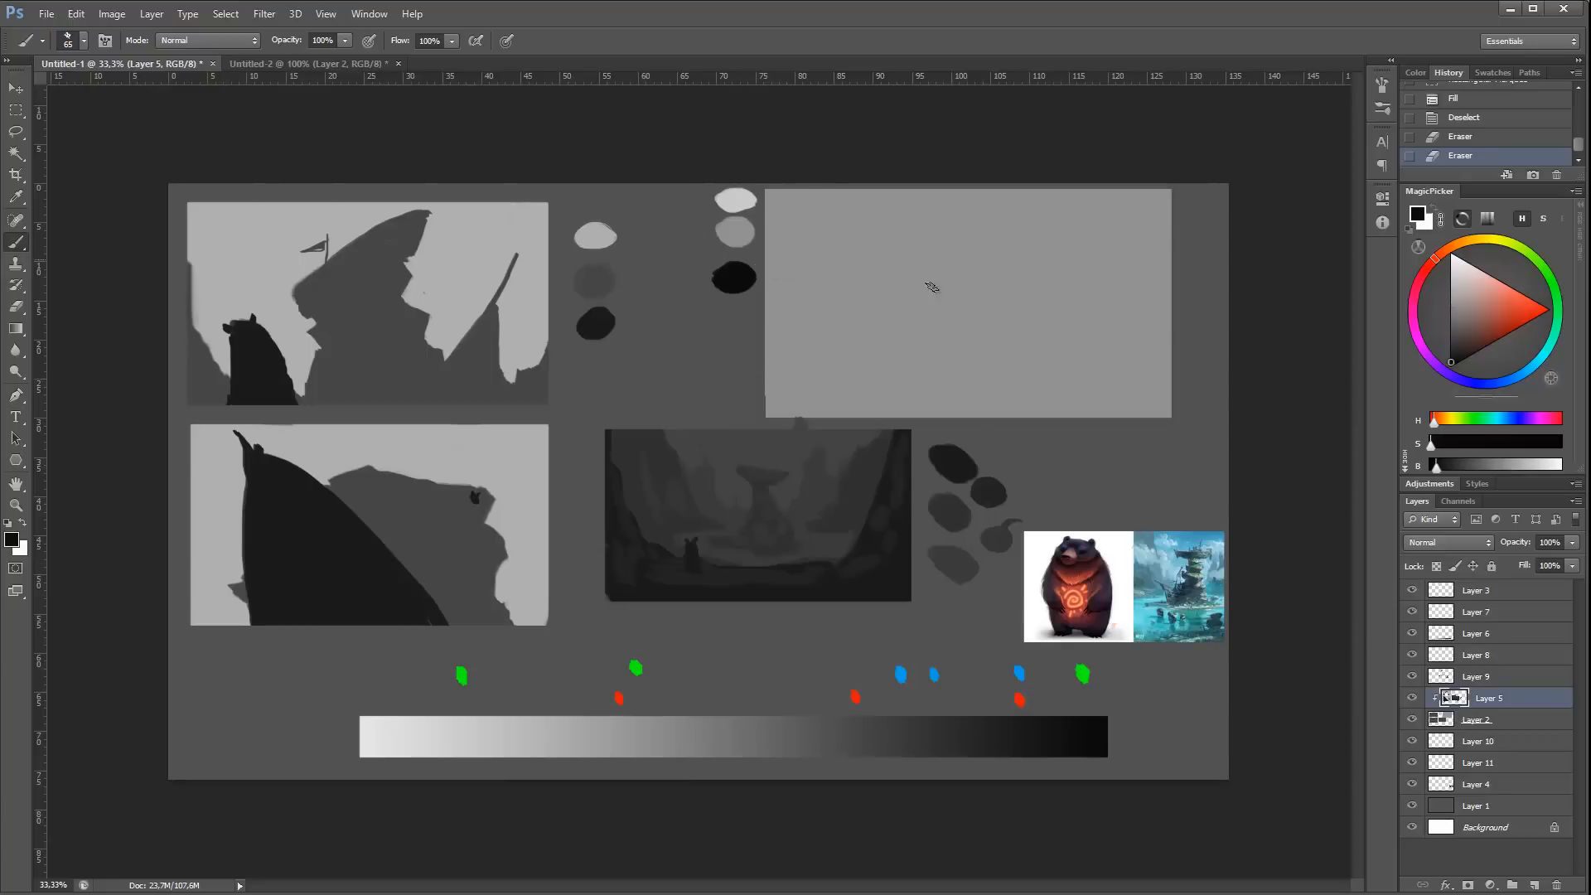
key(bracketright)
key(bracketright)
right_click(953, 302)
alt+click(748, 198)
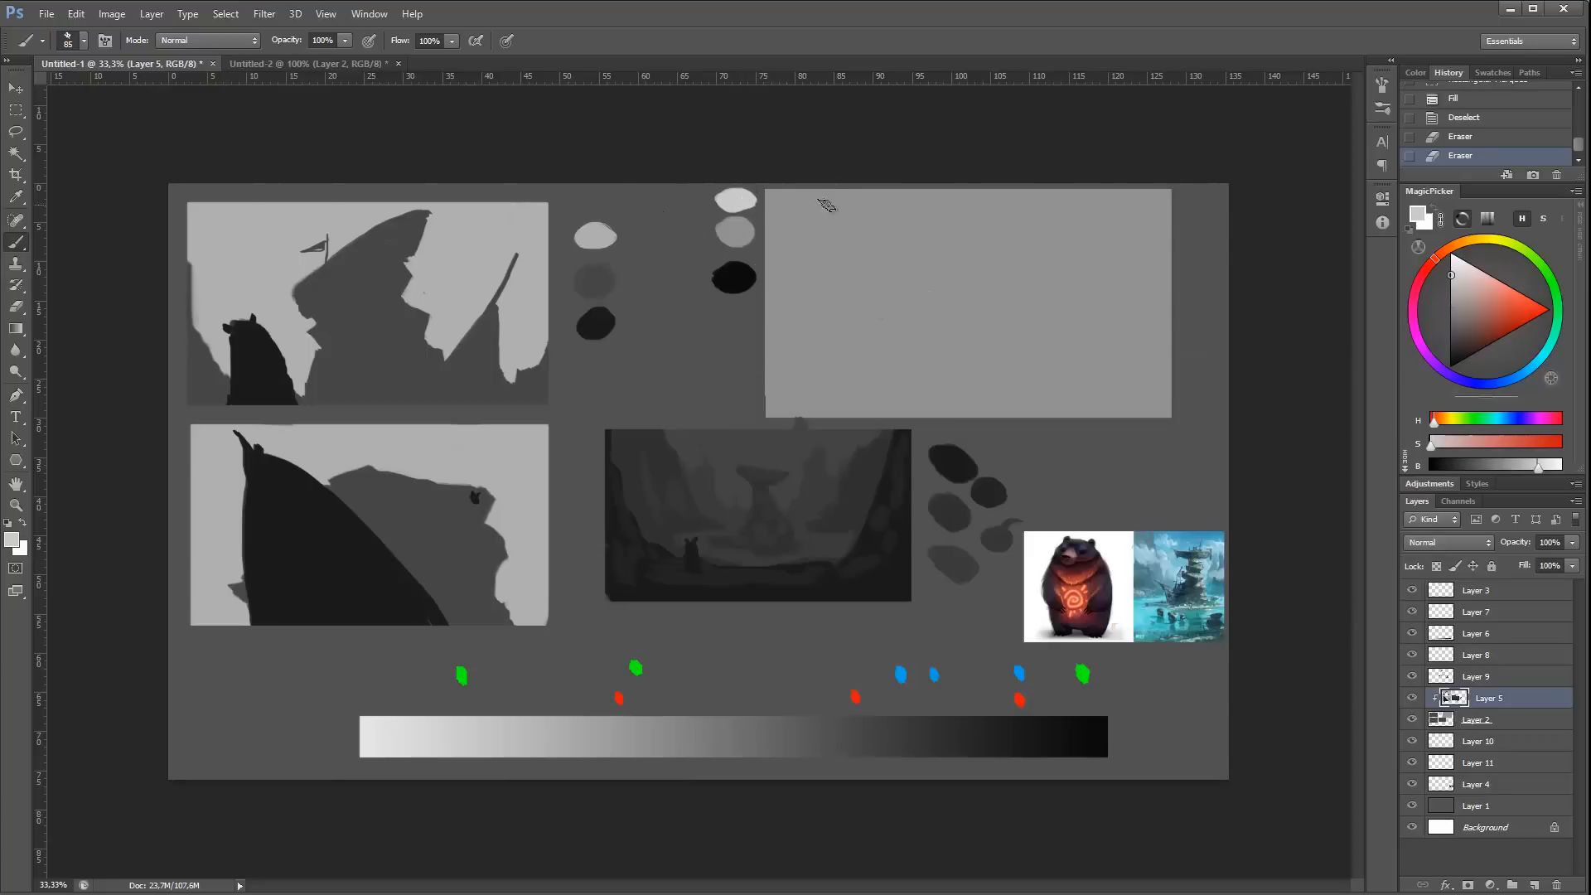
right_click(967, 230)
drag(1051, 277, 1082, 276)
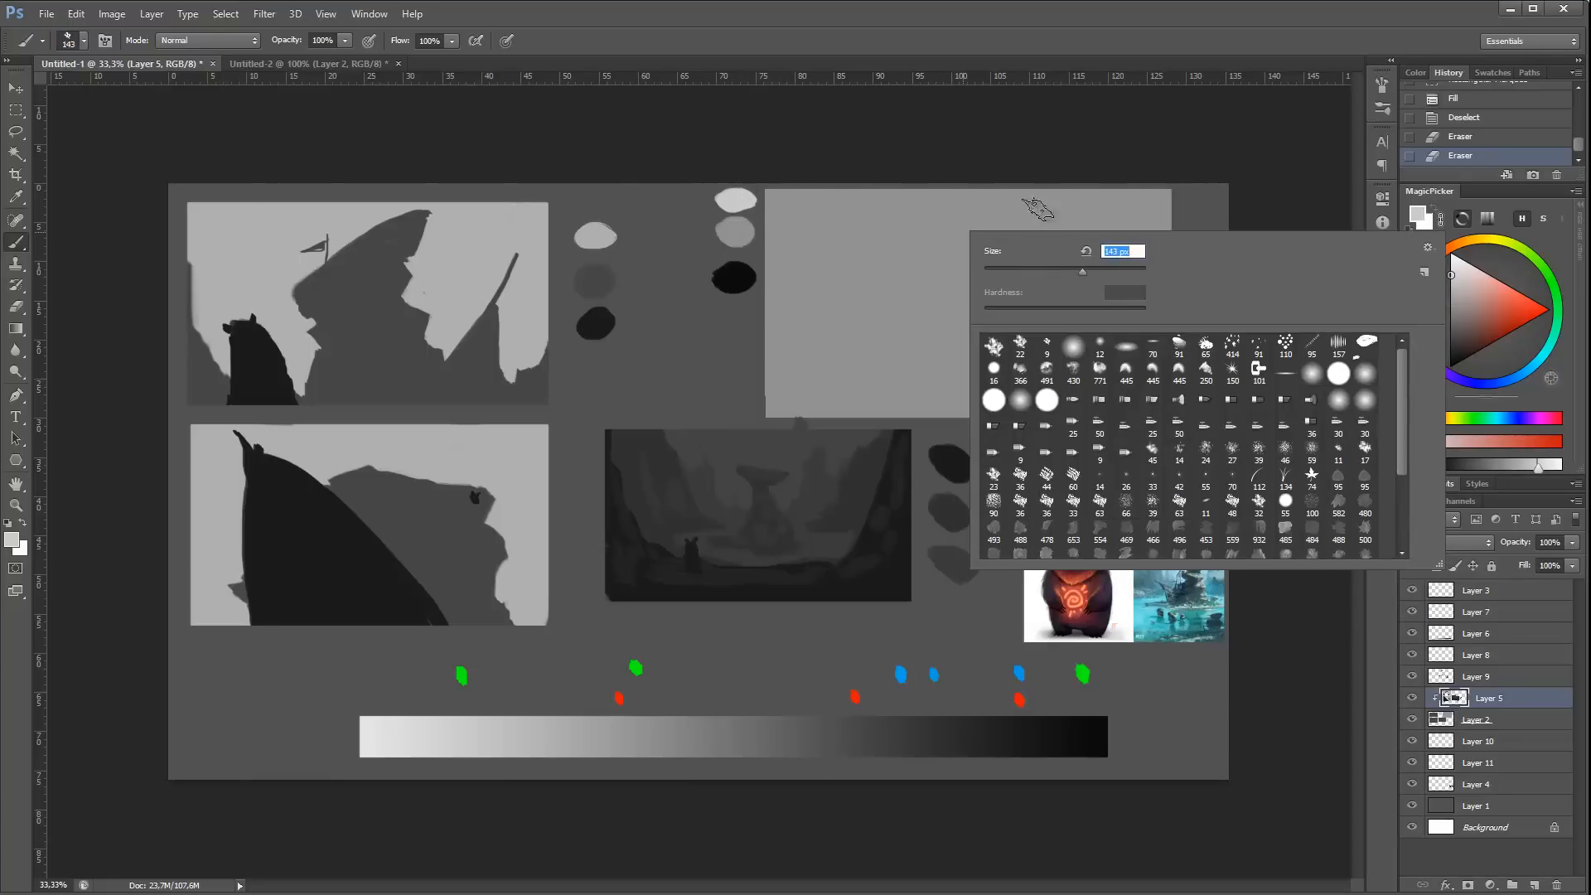
click(1014, 174)
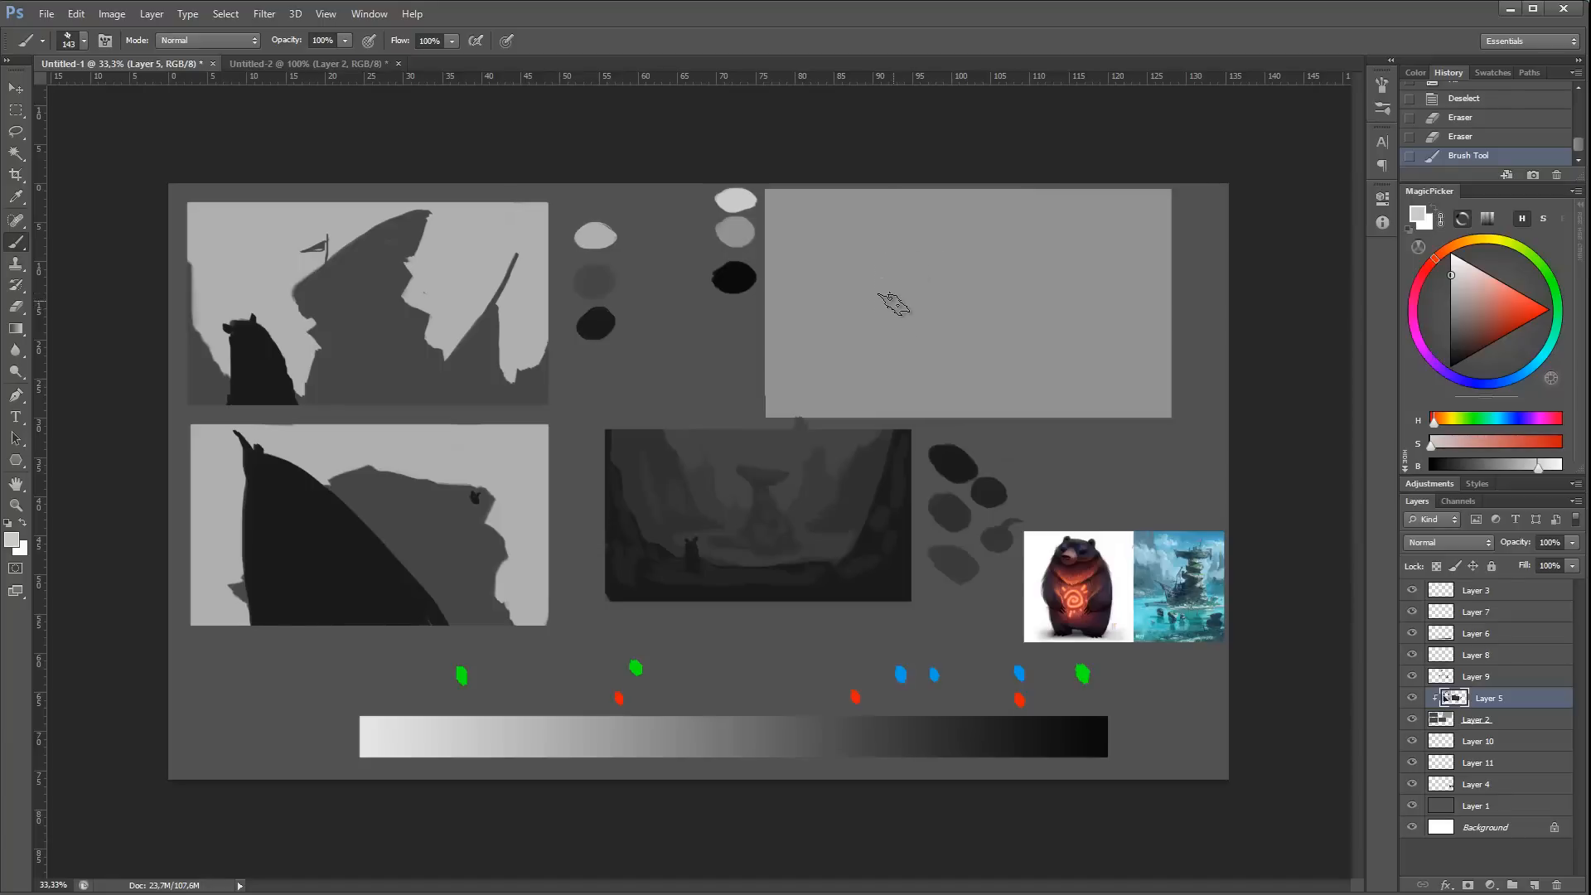
mouse_move(873, 312)
mouse_down()
mouse_move(835, 302)
mouse_move(862, 228)
mouse_move(856, 243)
mouse_move(923, 236)
mouse_move(952, 264)
mouse_move(933, 284)
mouse_move(951, 318)
mouse_move(975, 268)
mouse_move(972, 313)
mouse_move(992, 284)
mouse_move(984, 217)
mouse_move(820, 217)
mouse_move(826, 256)
mouse_move(792, 226)
mouse_move(808, 287)
mouse_move(880, 350)
mouse_up()
mouse_move(881, 279)
mouse_down()
mouse_move(948, 260)
mouse_move(908, 297)
mouse_move(870, 293)
mouse_move(885, 293)
mouse_move(881, 318)
mouse_move(866, 308)
mouse_move(890, 294)
mouse_move(917, 315)
mouse_move(965, 310)
mouse_move(998, 271)
mouse_move(994, 248)
mouse_move(960, 183)
mouse_move(941, 185)
mouse_move(994, 152)
mouse_move(990, 222)
mouse_move(1043, 222)
mouse_move(963, 239)
mouse_move(998, 258)
mouse_move(1071, 173)
mouse_move(1025, 184)
mouse_move(1141, 221)
mouse_move(1124, 193)
mouse_move(1013, 230)
mouse_move(1015, 275)
mouse_move(994, 275)
mouse_move(987, 313)
mouse_move(962, 342)
mouse_up()
Step: Refine the jagged mountain ridges on both sides of the thumbnail, alternating sampled sky and mid-grey values
alt+click(1067, 257)
alt+click(1064, 217)
alt+click(1055, 265)
alt+click(841, 280)
mouse_move(823, 267)
mouse_down()
mouse_move(768, 281)
mouse_move(777, 235)
mouse_up()
Step: With a 57 px brush in the near-black swatch value, paint a solid foreground slope in the thumbnail's lower-right corner
alt+click(742, 276)
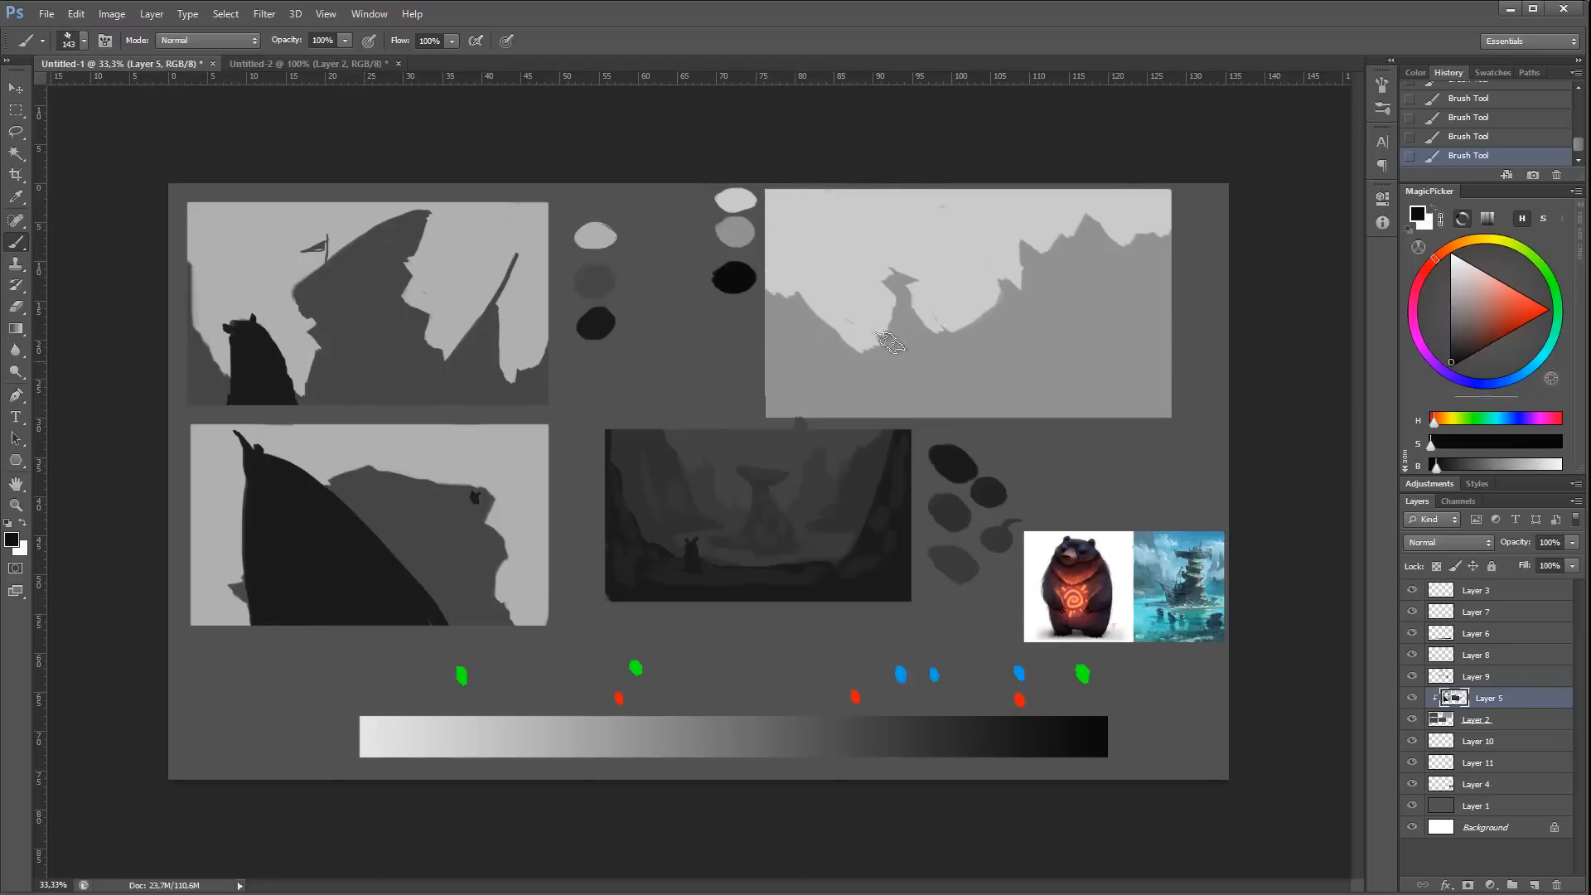
right_click(1045, 362)
click(1111, 401)
mouse_move(986, 431)
mouse_down()
mouse_move(1081, 335)
mouse_move(1135, 306)
mouse_up()
mouse_move(1035, 416)
mouse_down()
mouse_move(1175, 297)
mouse_move(1175, 318)
mouse_up()
mouse_move(1052, 417)
mouse_down()
mouse_move(1192, 336)
mouse_move(1185, 360)
mouse_up()
mouse_move(1114, 414)
mouse_down()
mouse_move(1177, 387)
mouse_move(1152, 372)
mouse_move(1068, 408)
mouse_move(1198, 347)
mouse_up()
mouse_move(1069, 356)
mouse_down()
mouse_move(1176, 290)
mouse_move(1170, 277)
mouse_move(1128, 405)
mouse_up()
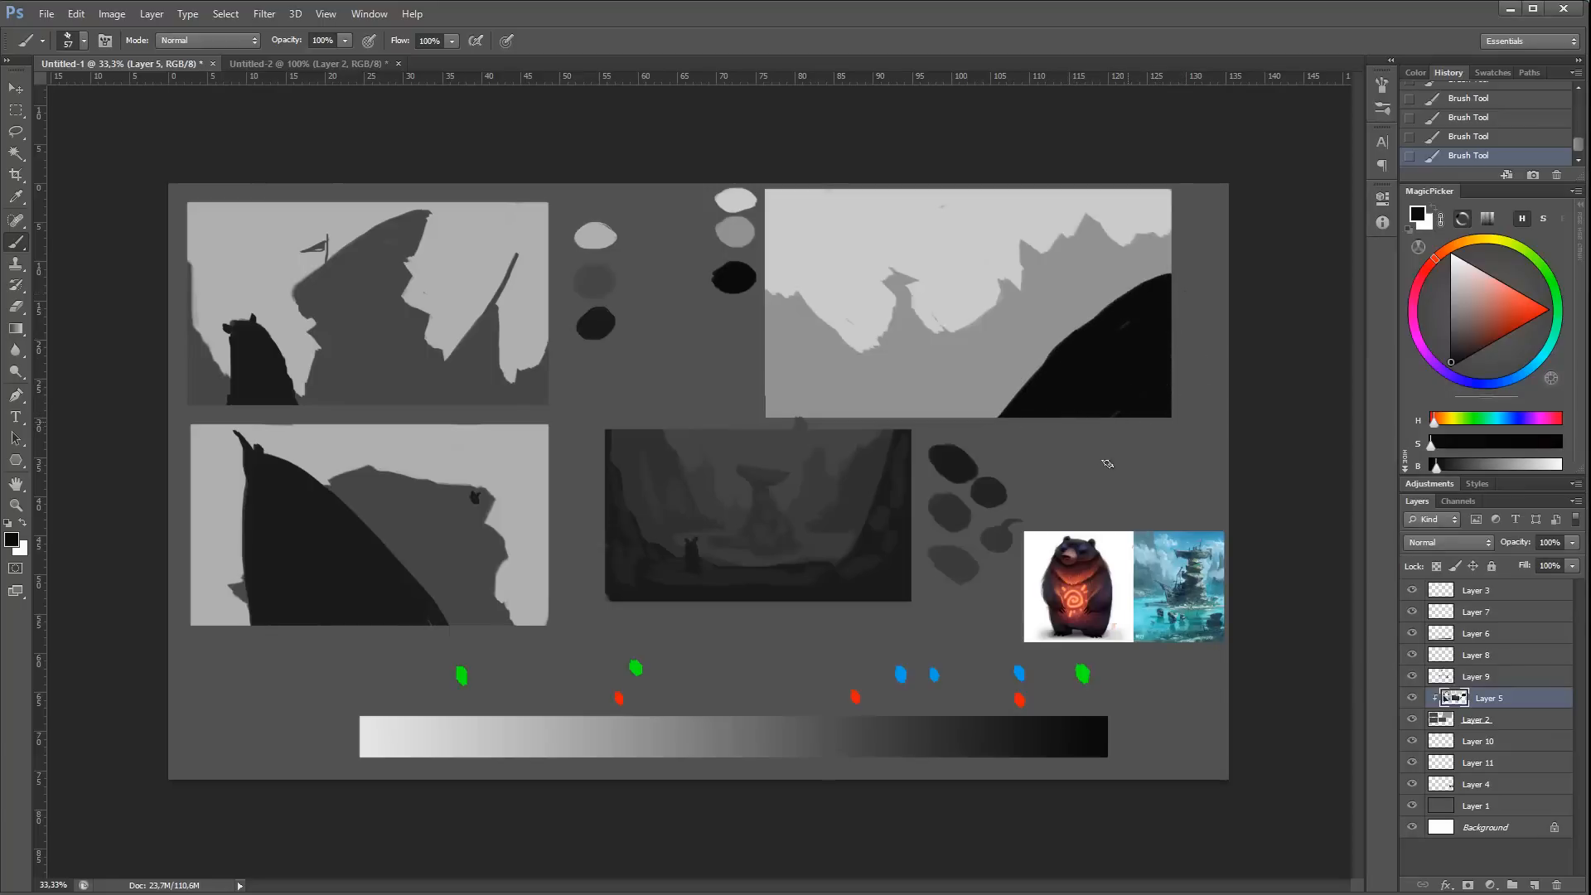
Step: Paint a near-black figure standing on the slope and refine its silhouette with a 33 px brush, alternating mid grey and black
drag(1081, 283, 1083, 290)
drag(1079, 279, 1084, 275)
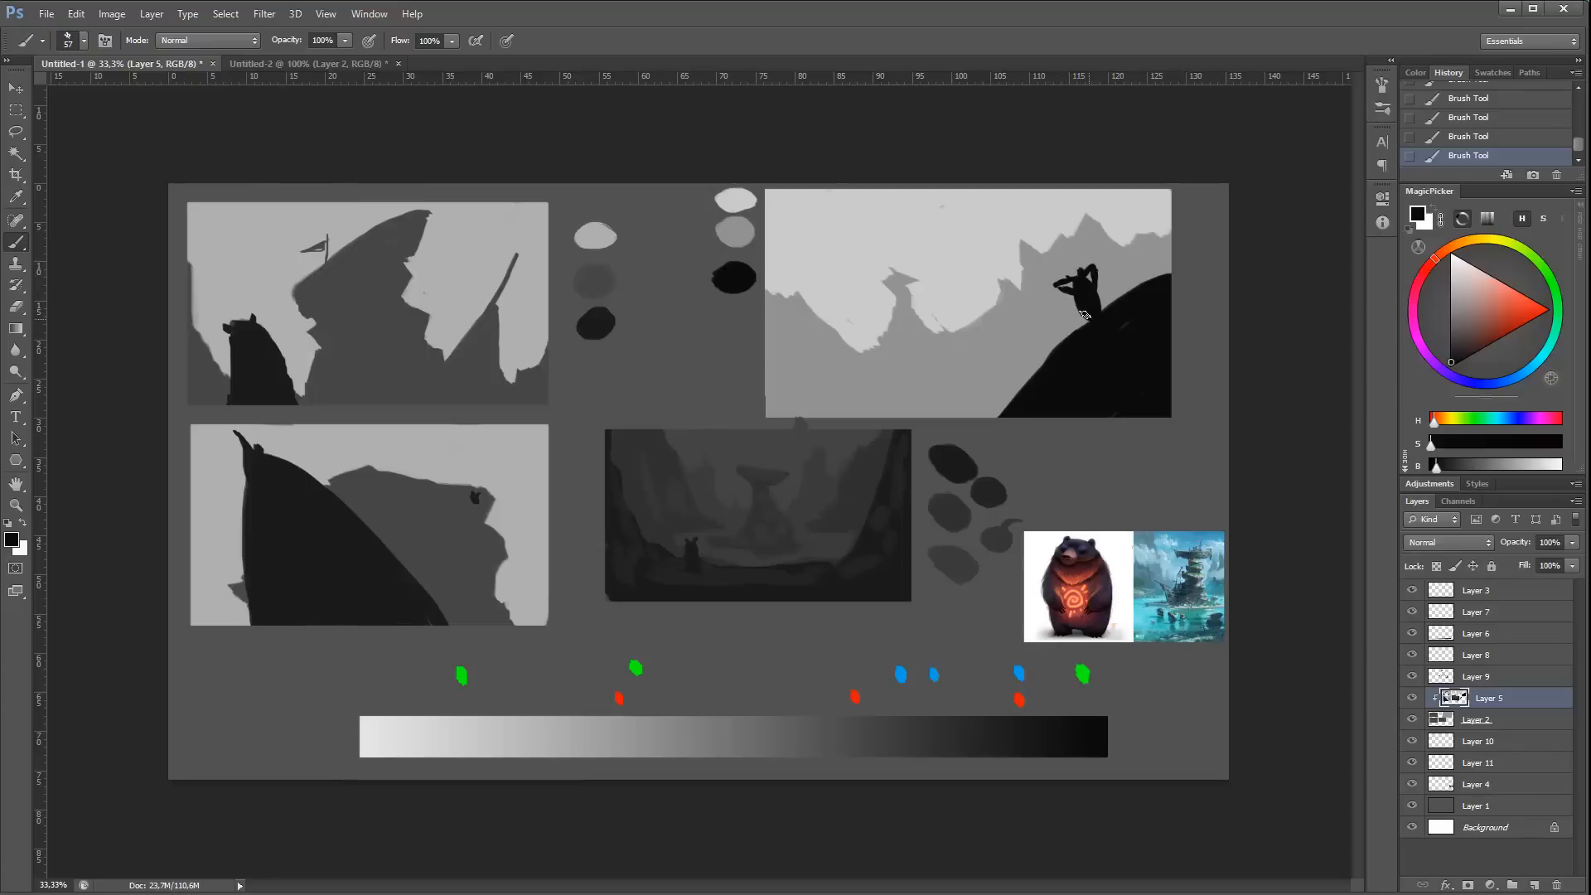
right_click(1092, 285)
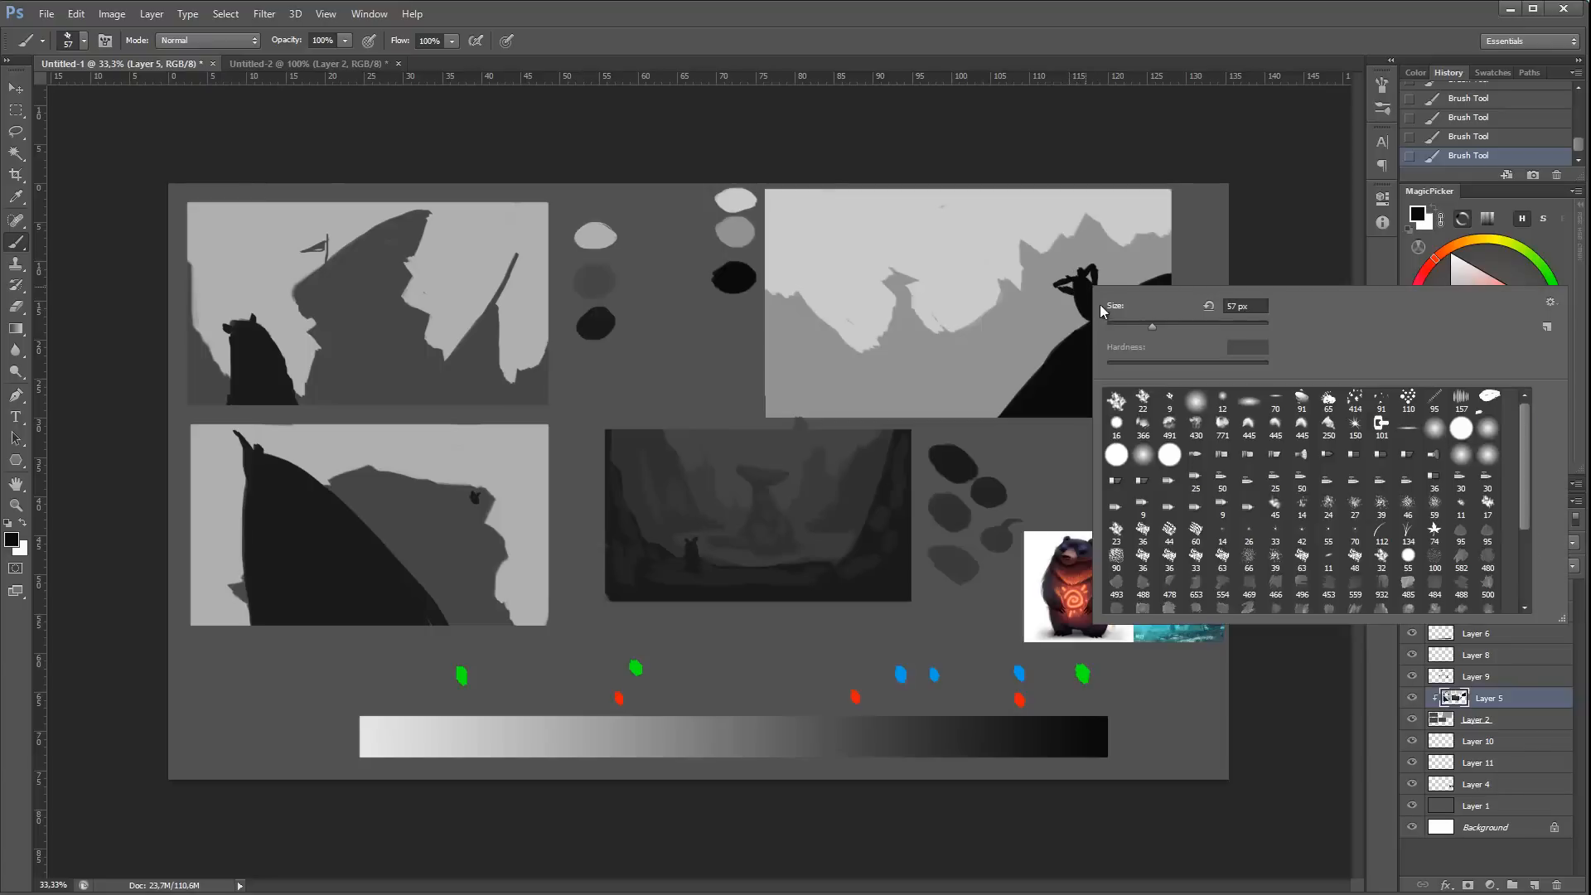
click(1117, 321)
alt+click(1060, 295)
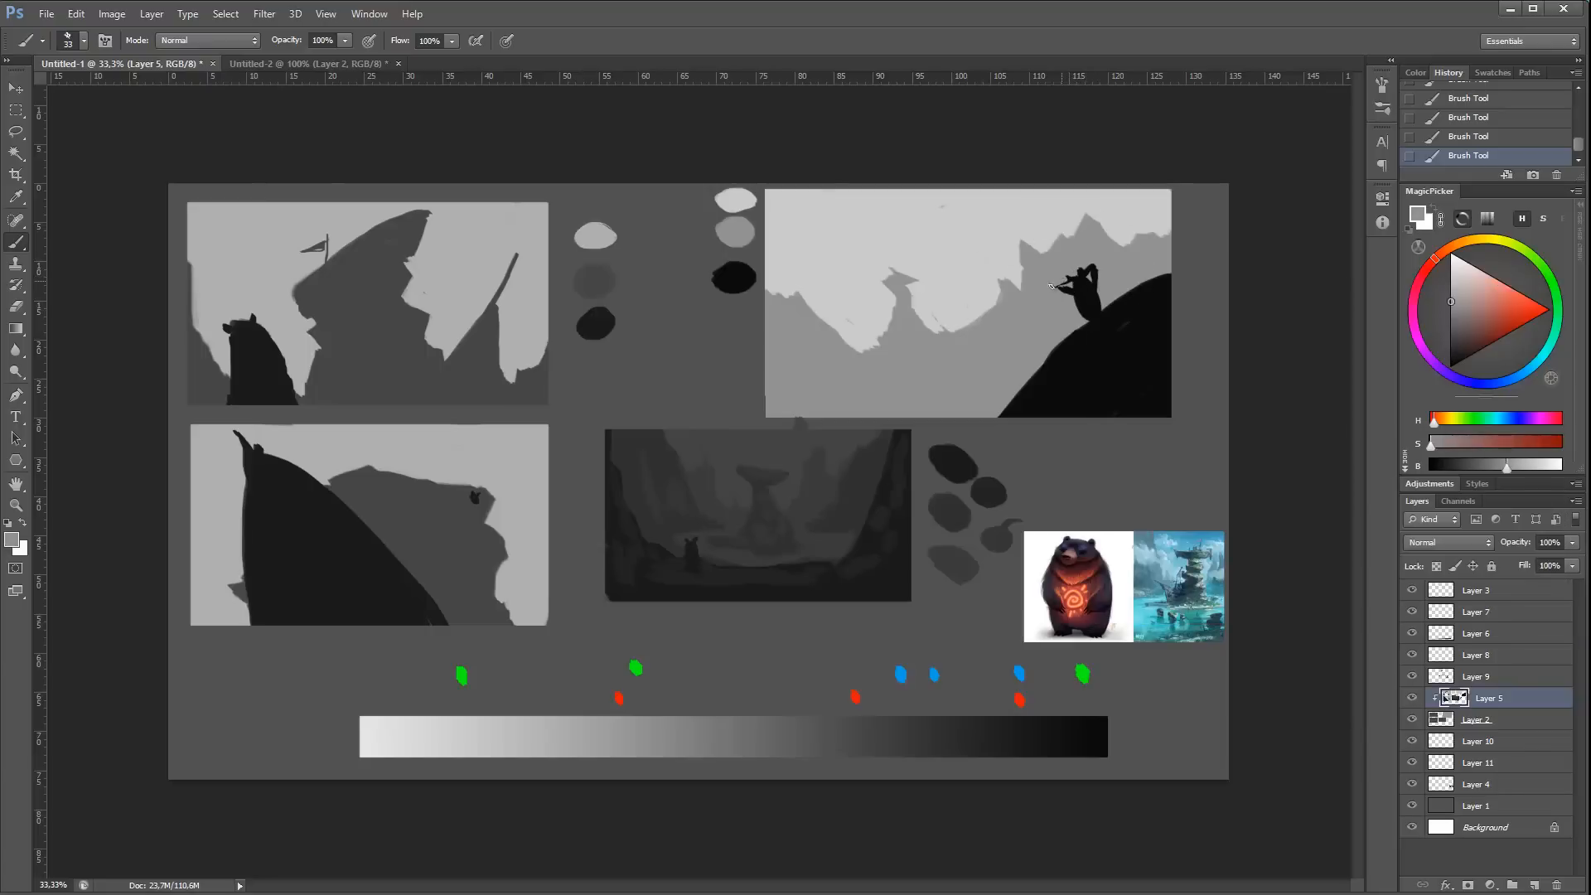
alt+click(1061, 287)
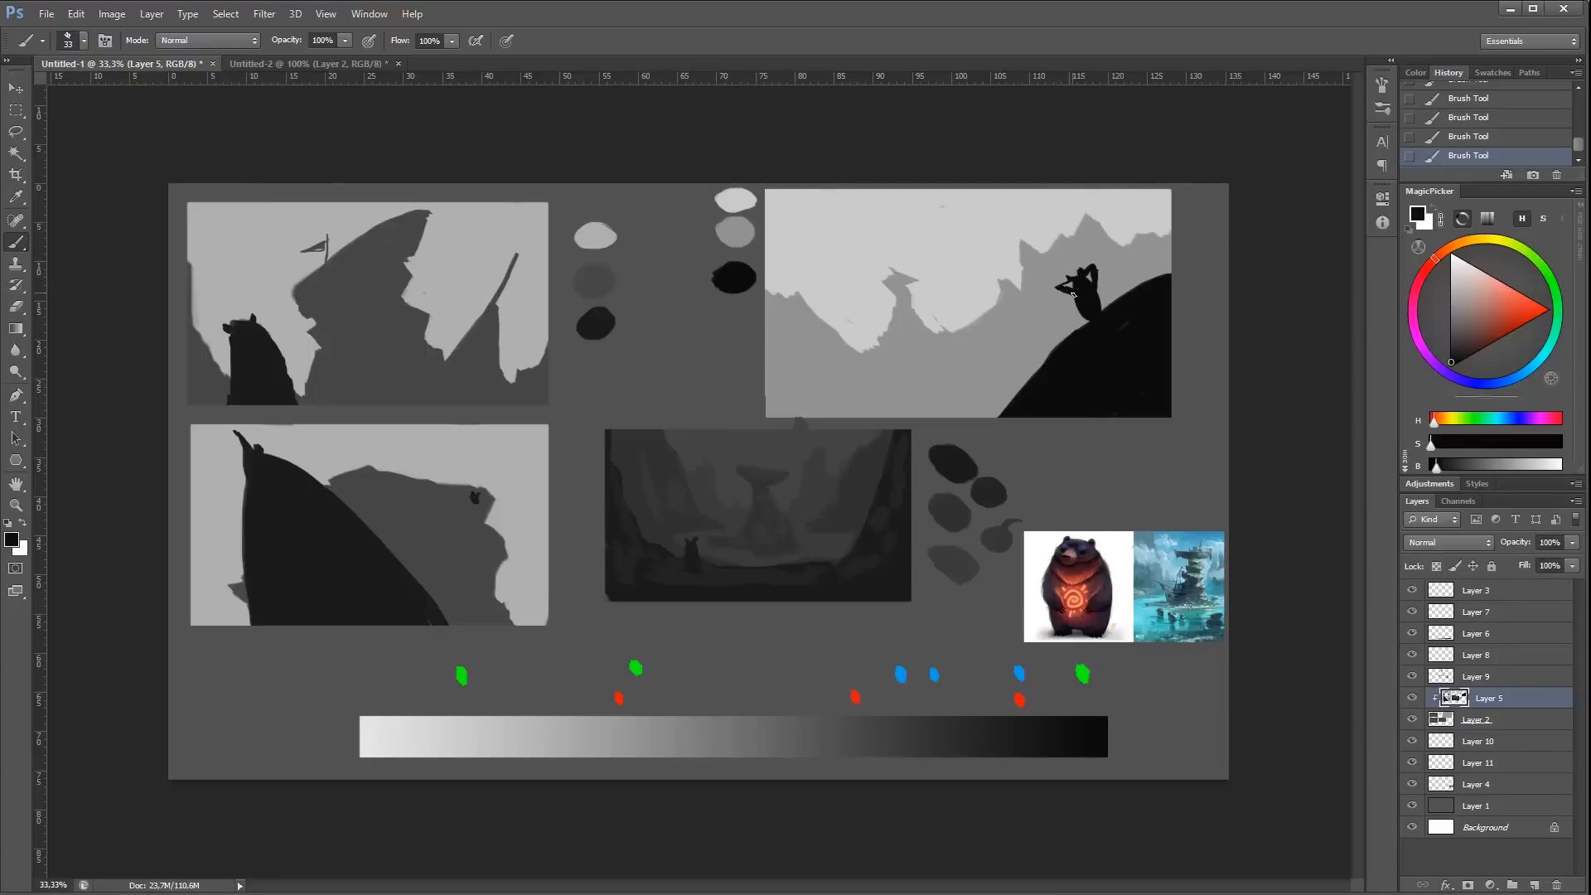
alt+click(1092, 255)
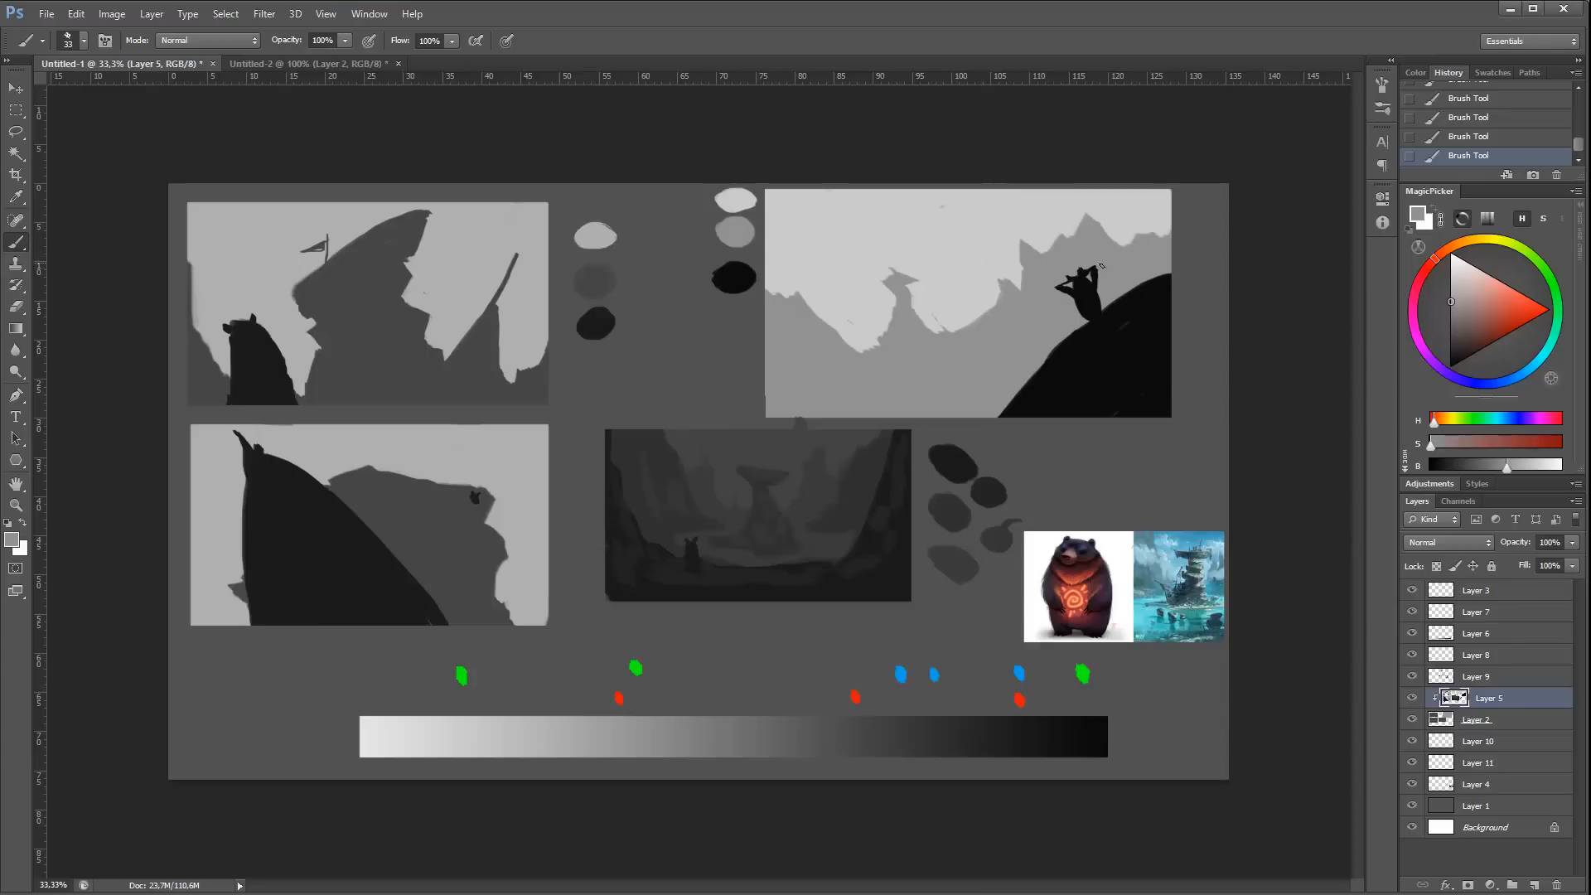
alt+click(1090, 292)
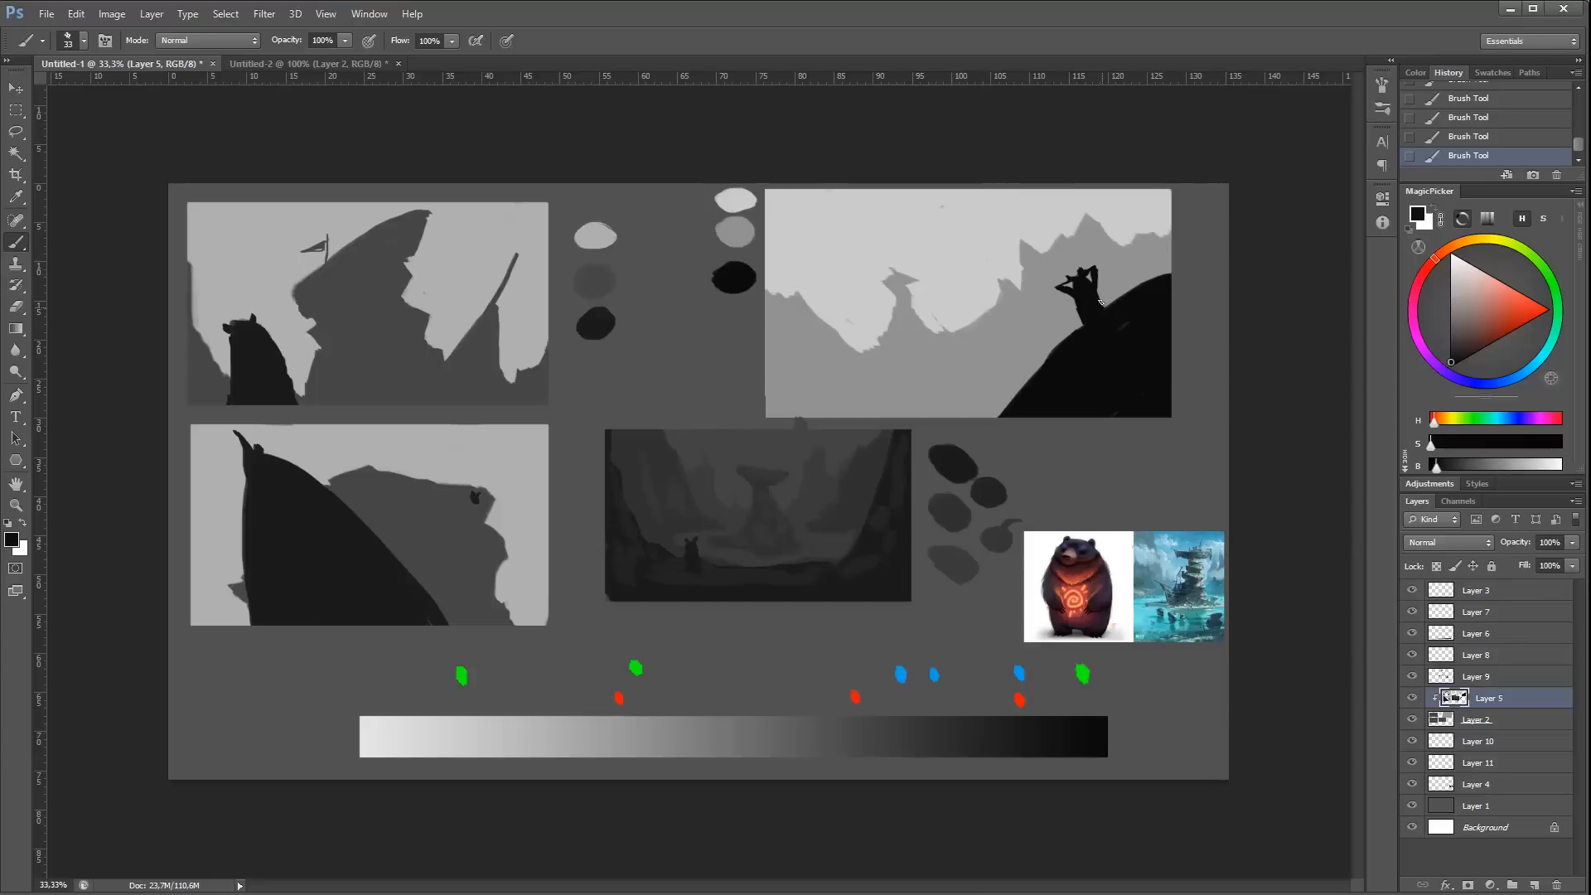
alt+click(979, 357)
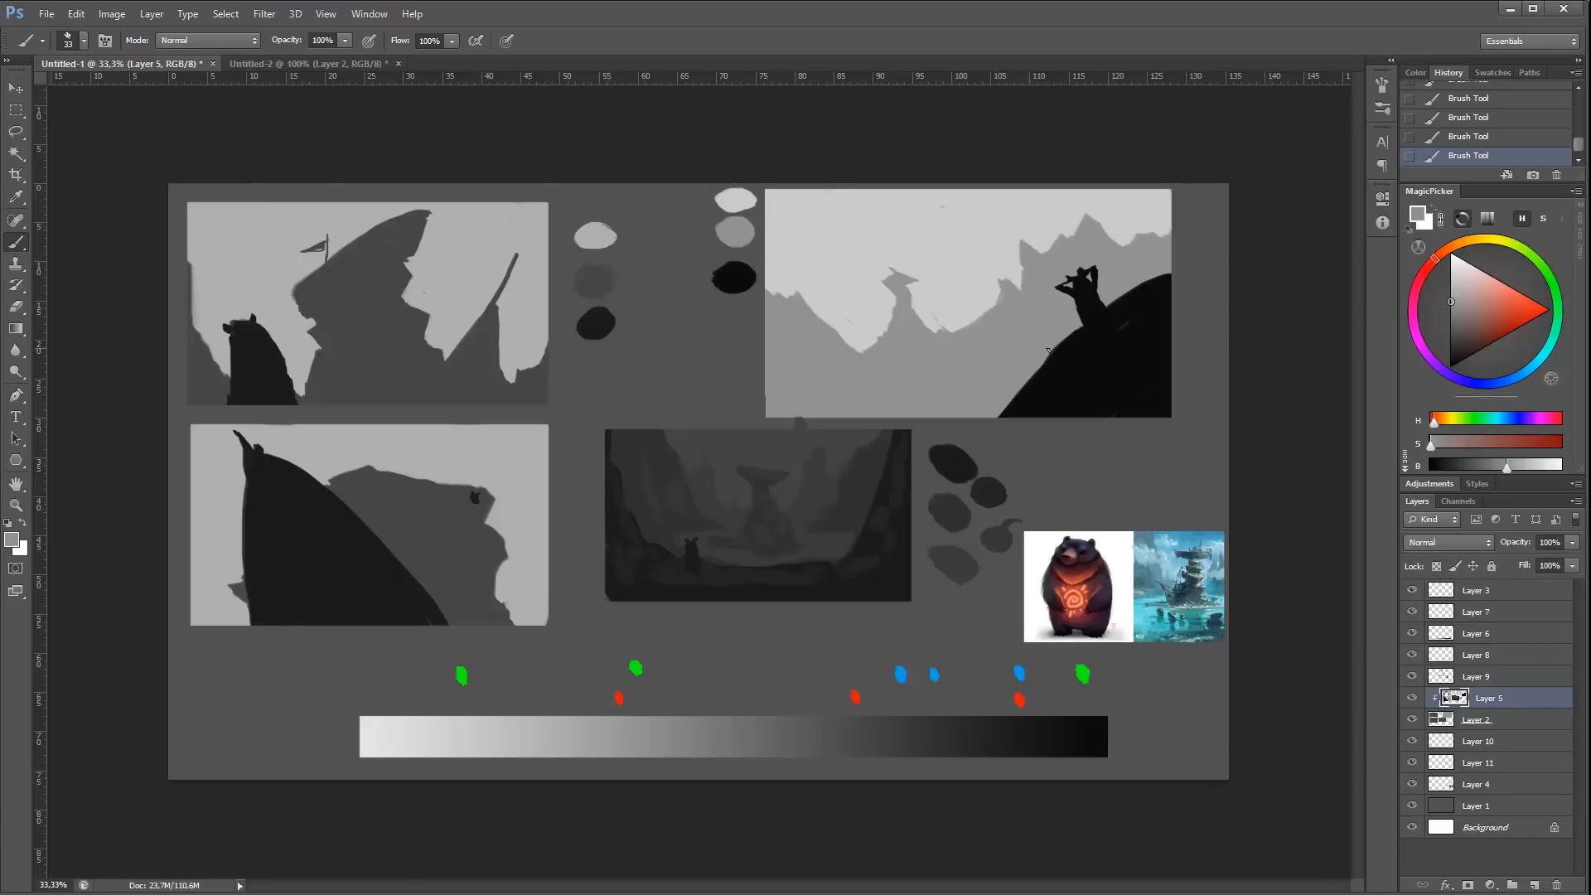
Step: Paint strokes over the black foreground slope with a 59 px brush in a dark grey sampled from the gradient bar
alt+click(1029, 733)
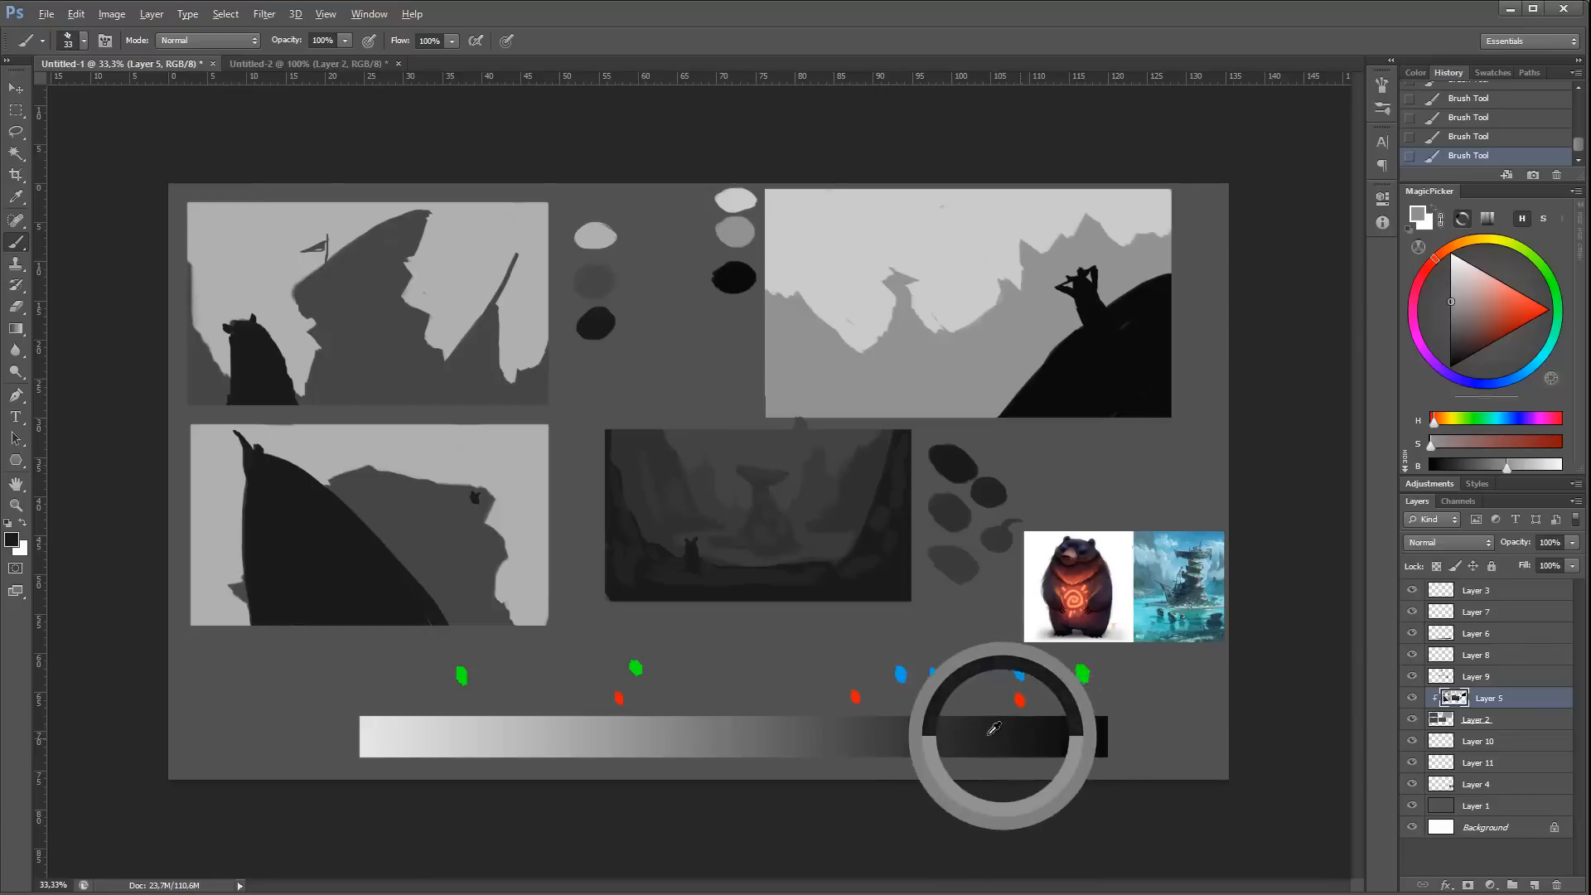
right_click(1084, 346)
drag(1111, 386, 1134, 385)
mouse_move(1086, 335)
mouse_down()
mouse_move(1029, 398)
mouse_move(1168, 281)
mouse_move(1091, 369)
mouse_up()
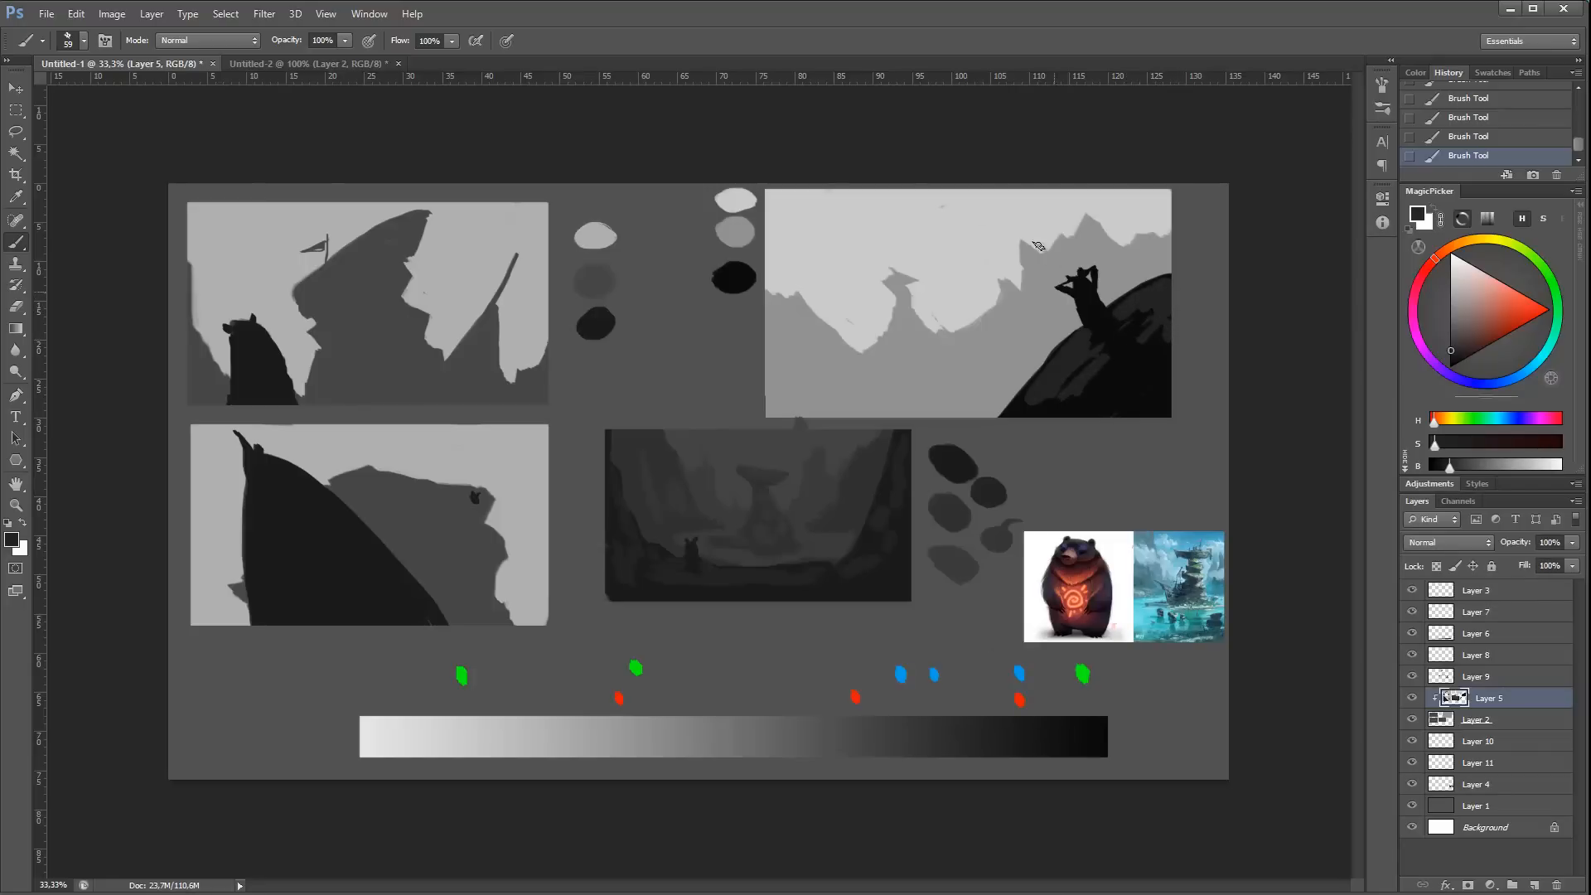
Step: Sample a light-mid grey from the gradient bar and paint faint distant spires and ridges against the sky in the figure-on-slope thumbnail
alt+click(966, 300)
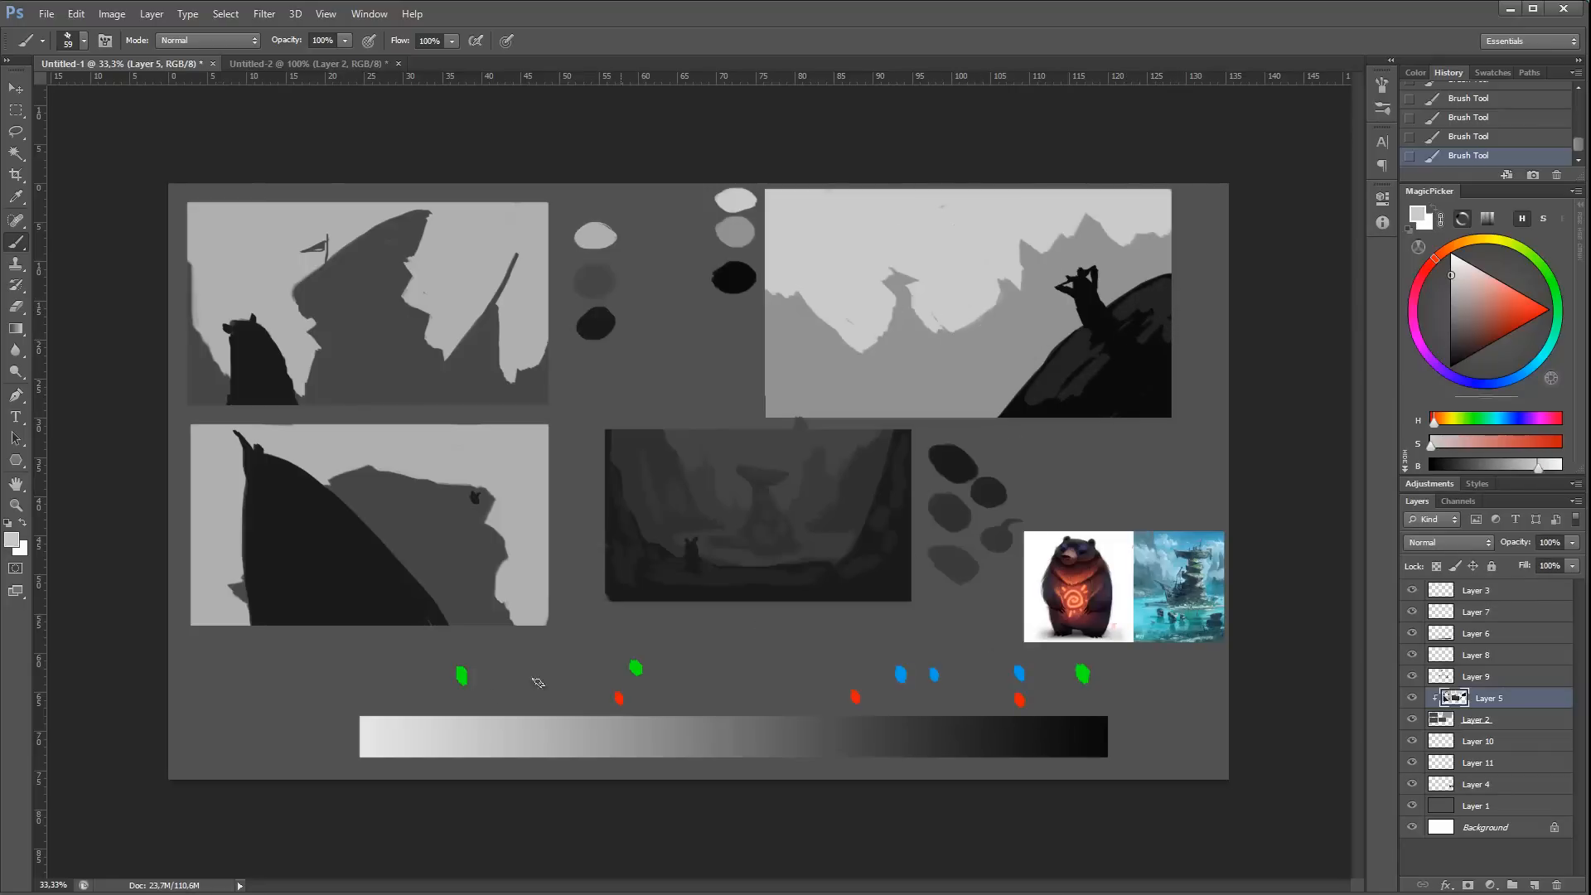
alt+click(554, 736)
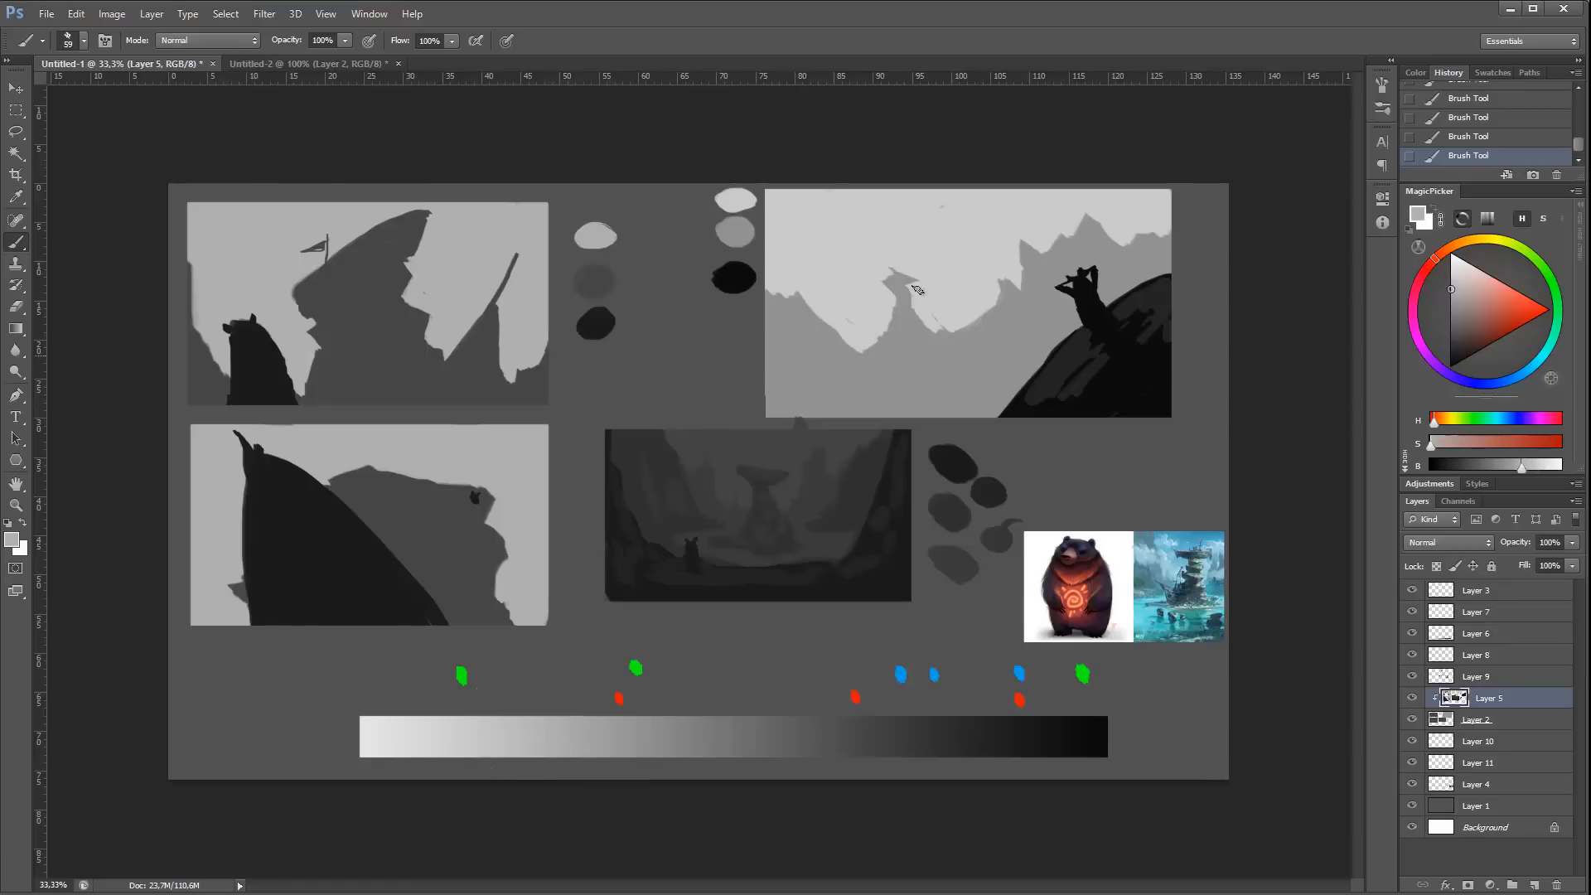
mouse_move(958, 303)
mouse_down()
mouse_move(967, 242)
mouse_move(982, 267)
mouse_move(963, 291)
mouse_move(984, 285)
mouse_move(962, 314)
mouse_move(942, 324)
mouse_move(950, 299)
mouse_move(878, 331)
mouse_move(834, 238)
mouse_move(835, 327)
mouse_move(862, 345)
mouse_move(927, 312)
mouse_move(943, 324)
mouse_move(994, 286)
mouse_move(985, 276)
mouse_move(1027, 274)
mouse_up()
mouse_move(816, 313)
mouse_down()
mouse_move(839, 325)
mouse_move(766, 263)
mouse_move(775, 292)
mouse_move(808, 292)
mouse_up()
mouse_move(1054, 239)
mouse_down()
mouse_move(1051, 184)
mouse_move(1061, 229)
mouse_move(1118, 220)
mouse_move(1130, 191)
mouse_move(1129, 218)
mouse_move(1173, 230)
mouse_up()
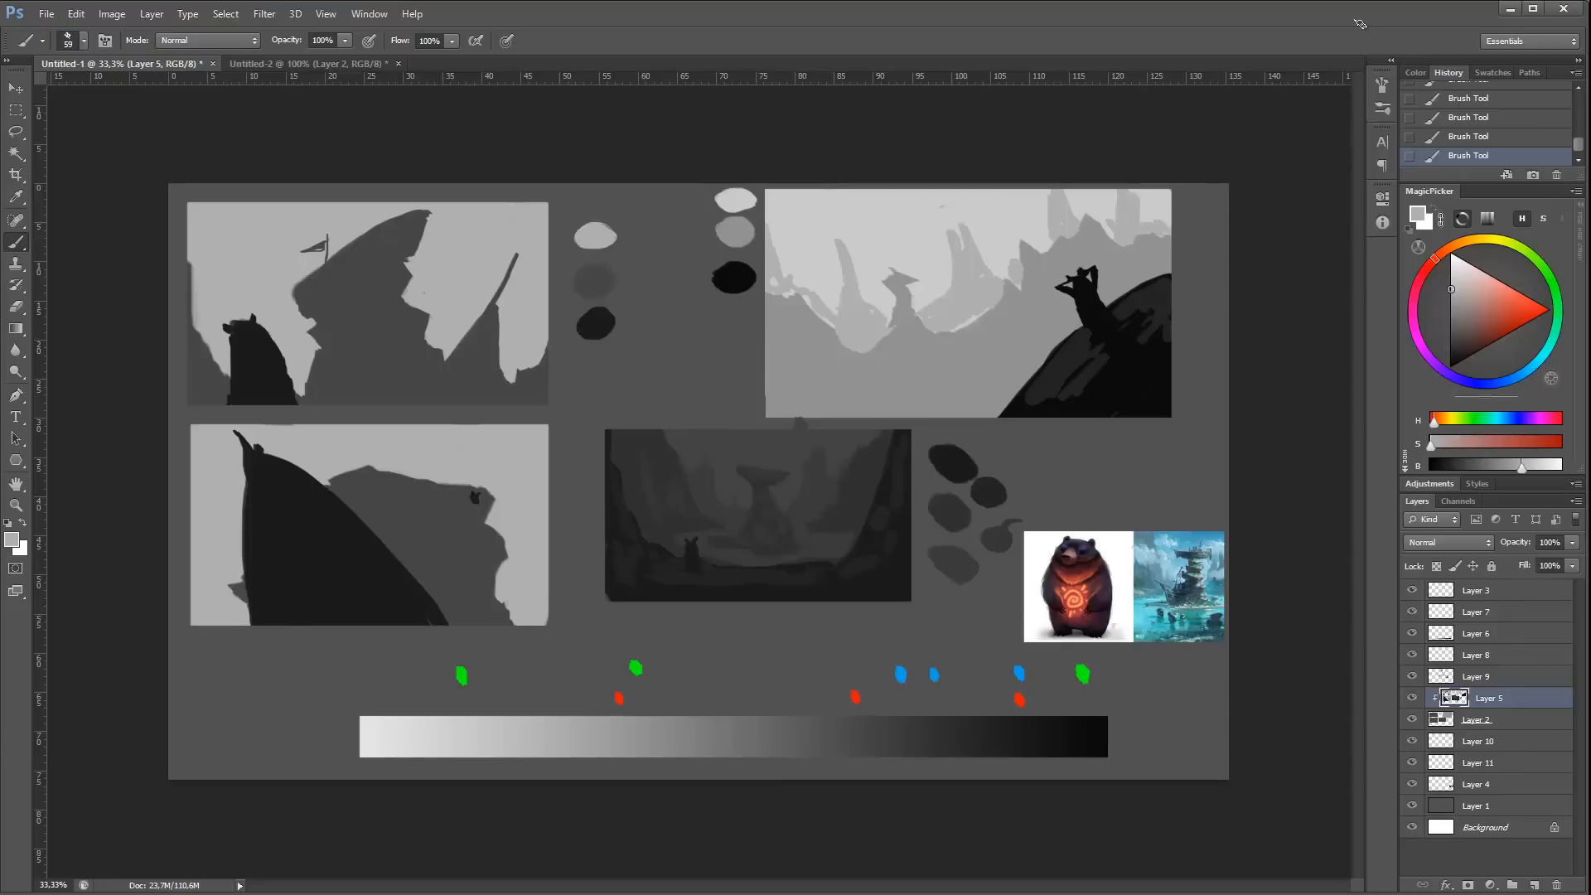
alt+click(987, 365)
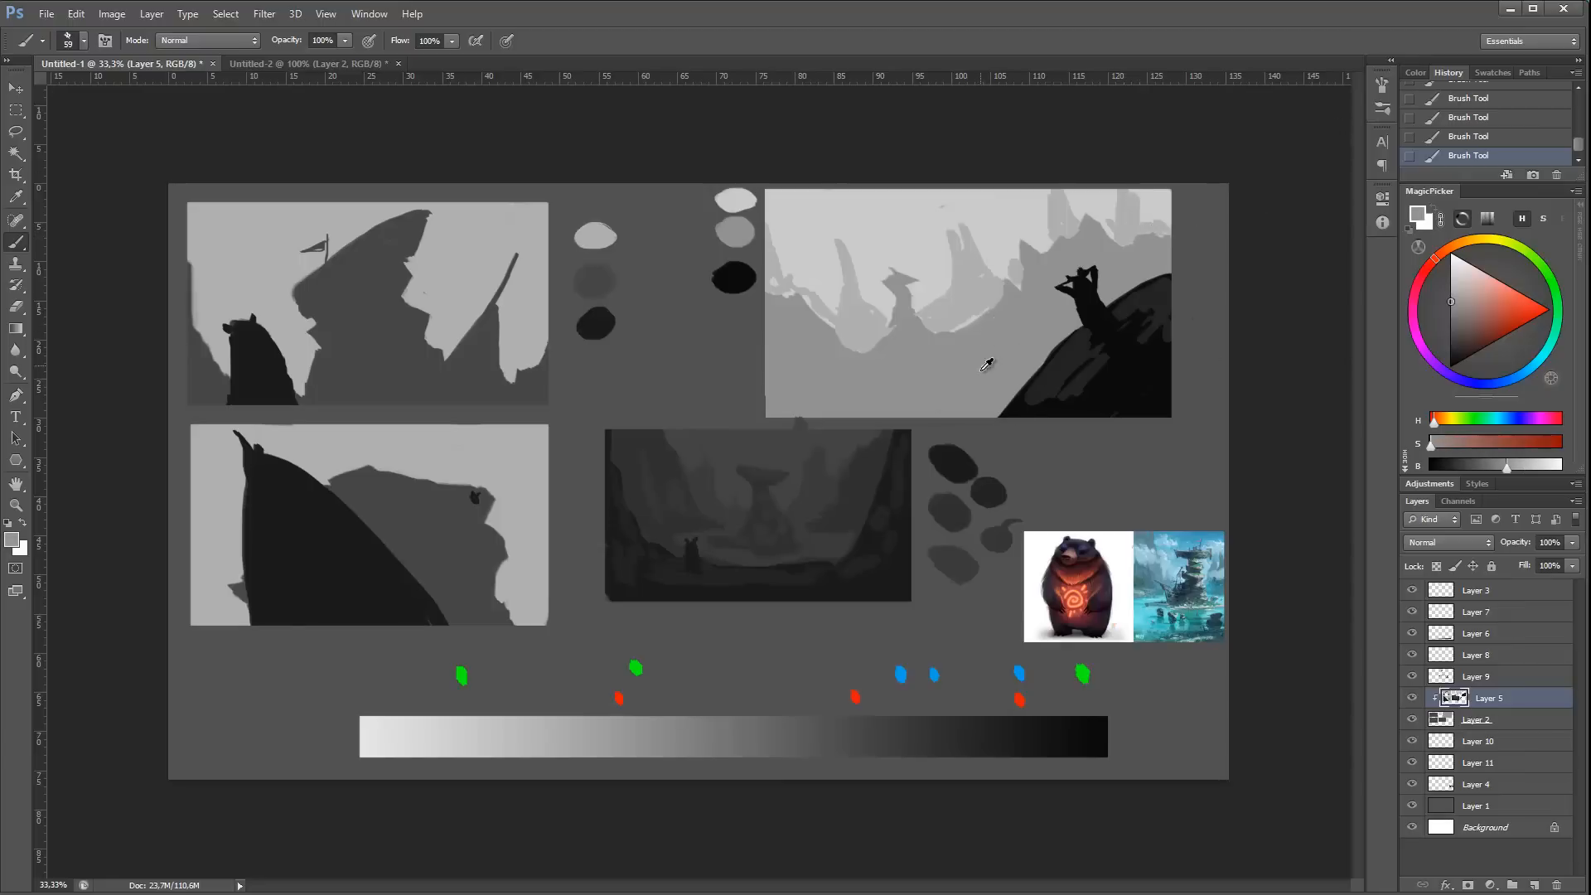
alt+click(737, 726)
drag(978, 333, 1002, 324)
key(ctrl+z)
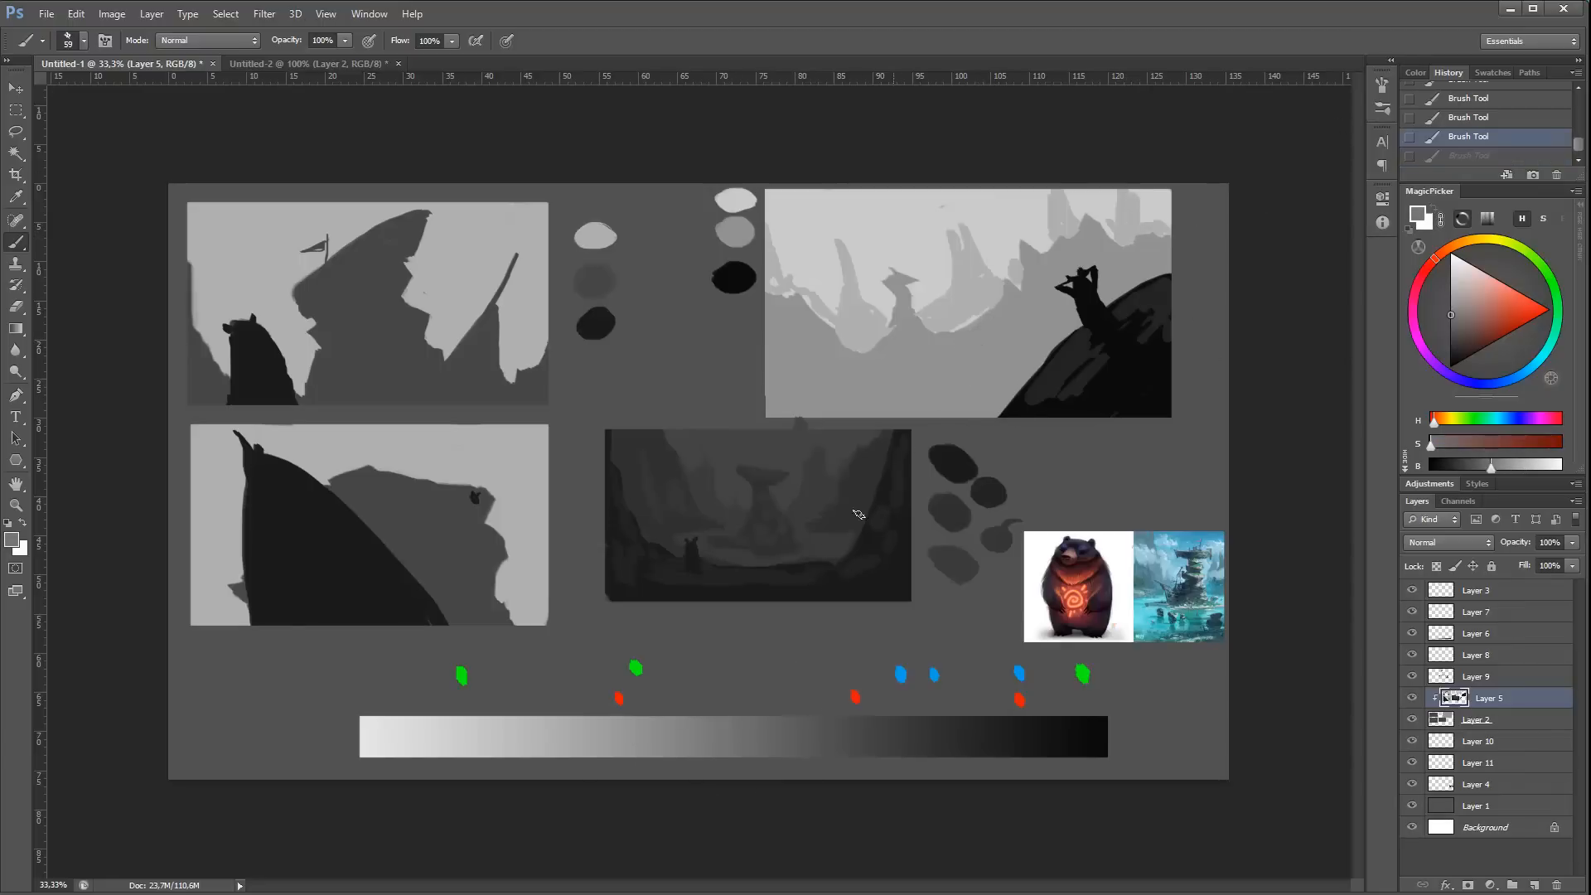
Step: Sample a lighter grey from the gradient bar and paint light ground bands across the mid-grey valley behind the figure
alt+click(584, 734)
mouse_move(986, 333)
mouse_down()
mouse_move(1007, 319)
mouse_move(992, 358)
mouse_move(891, 389)
mouse_move(899, 410)
mouse_move(791, 410)
mouse_up()
mouse_move(954, 392)
mouse_down()
mouse_move(999, 351)
mouse_move(984, 366)
mouse_move(1002, 371)
mouse_move(1054, 343)
mouse_move(1044, 316)
mouse_move(1076, 314)
mouse_up()
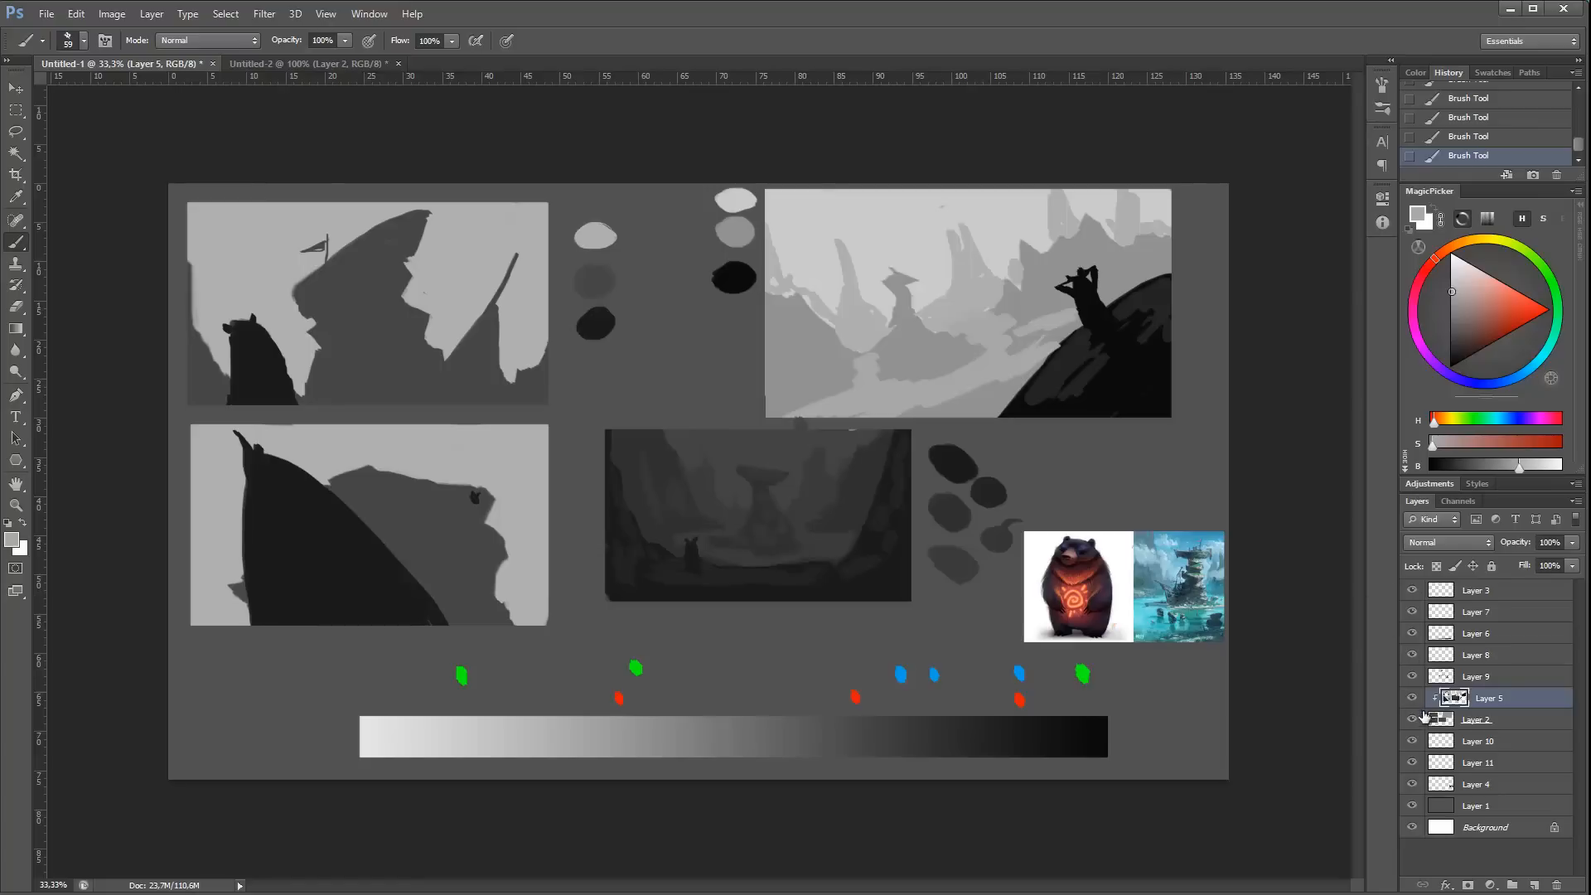
Step: Hide all the thumbnail, swatch, gradient and reference image layers, keeping the grey backdrop, and add a new layer above Layer 5
click(1413, 717)
drag(1414, 679, 1414, 625)
click(1413, 594)
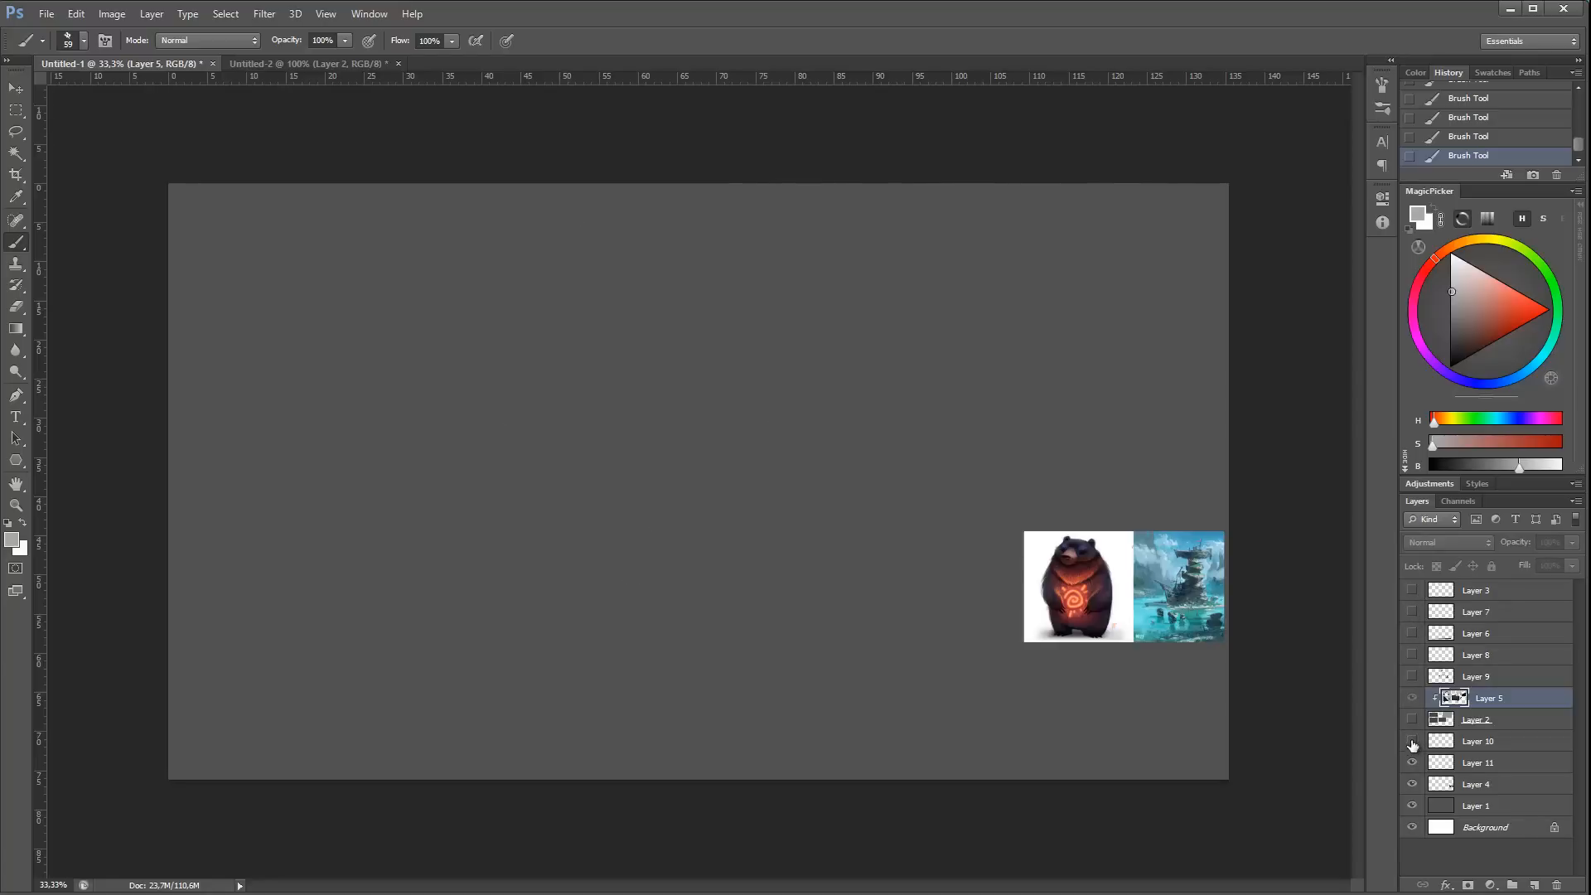
click(1412, 785)
click(1529, 887)
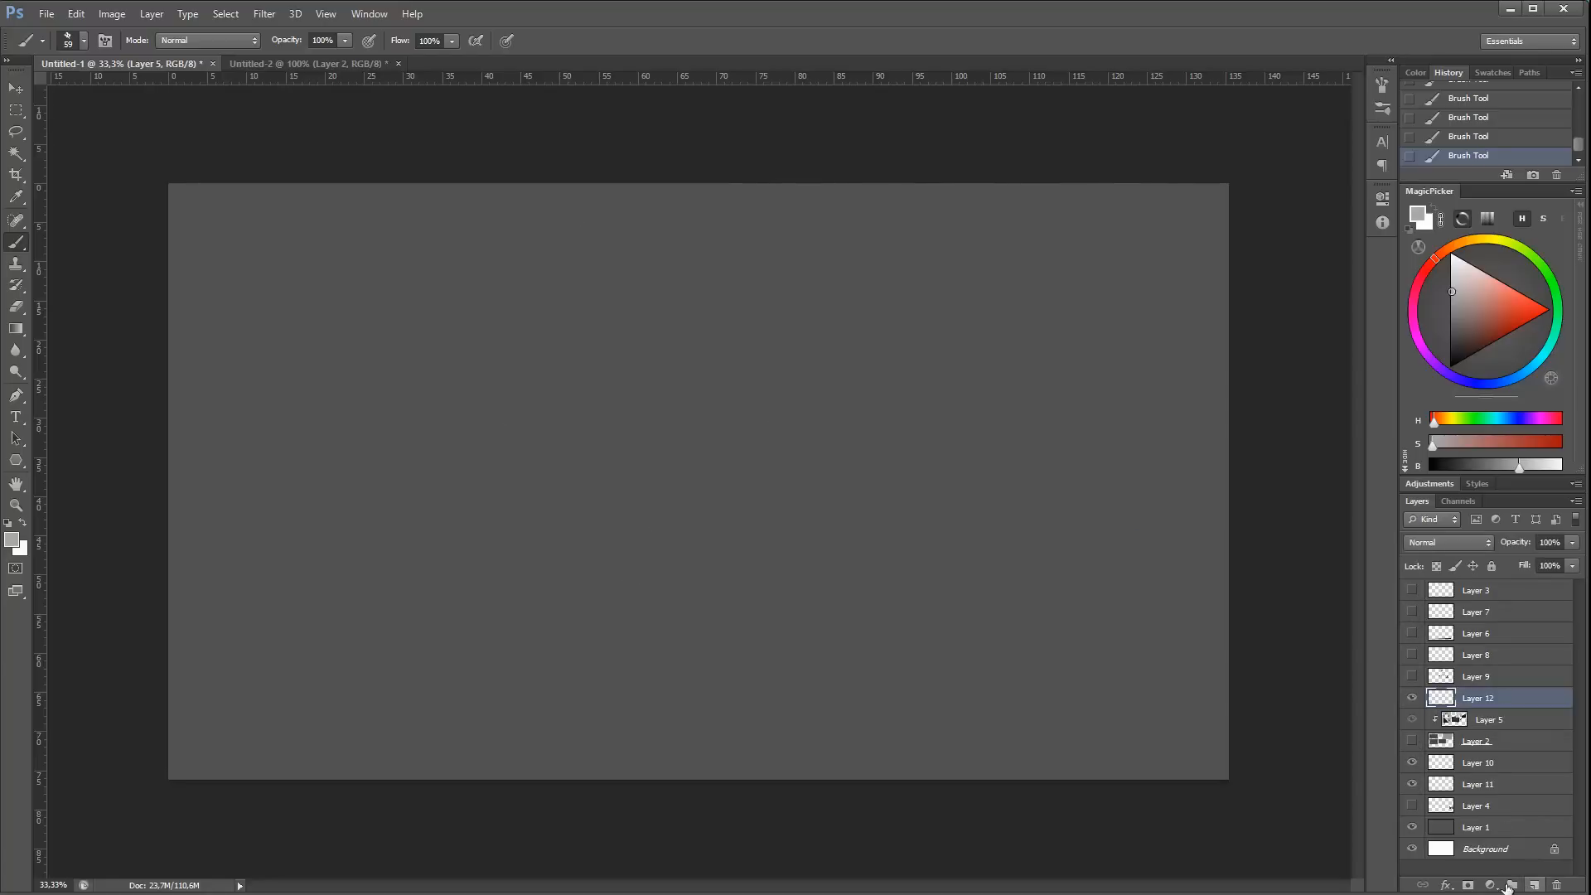
key(m)
drag(342, 270, 1147, 638)
drag(906, 520, 905, 517)
key(ctrl+d)
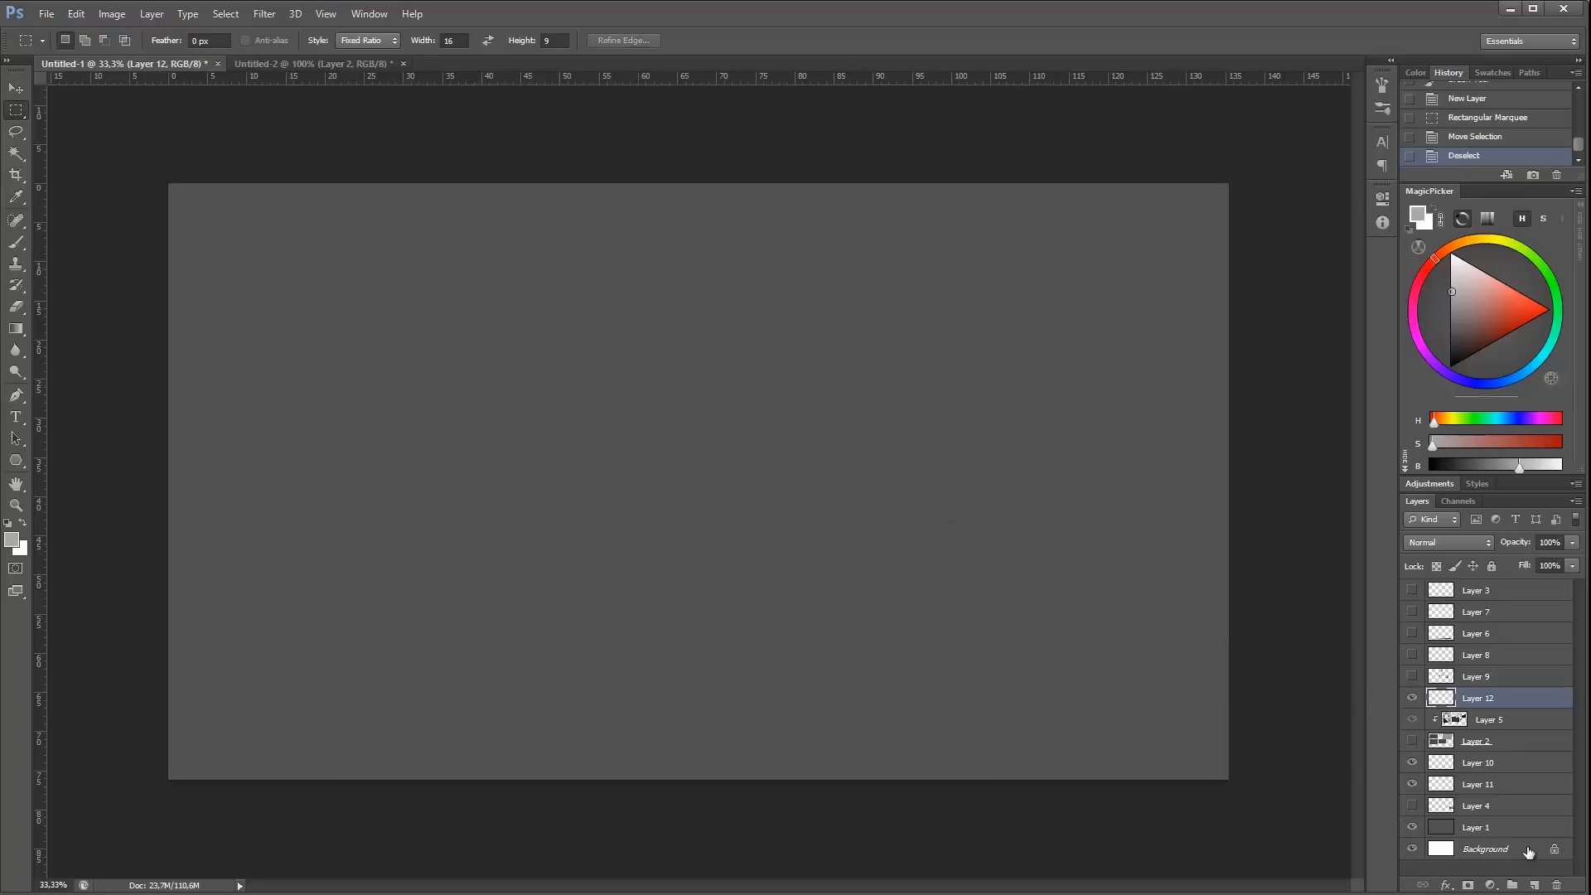
Step: Paint light grey, dark grey and near-black swatches in a column and move them near the canvas's right edge
key(b)
key(x)
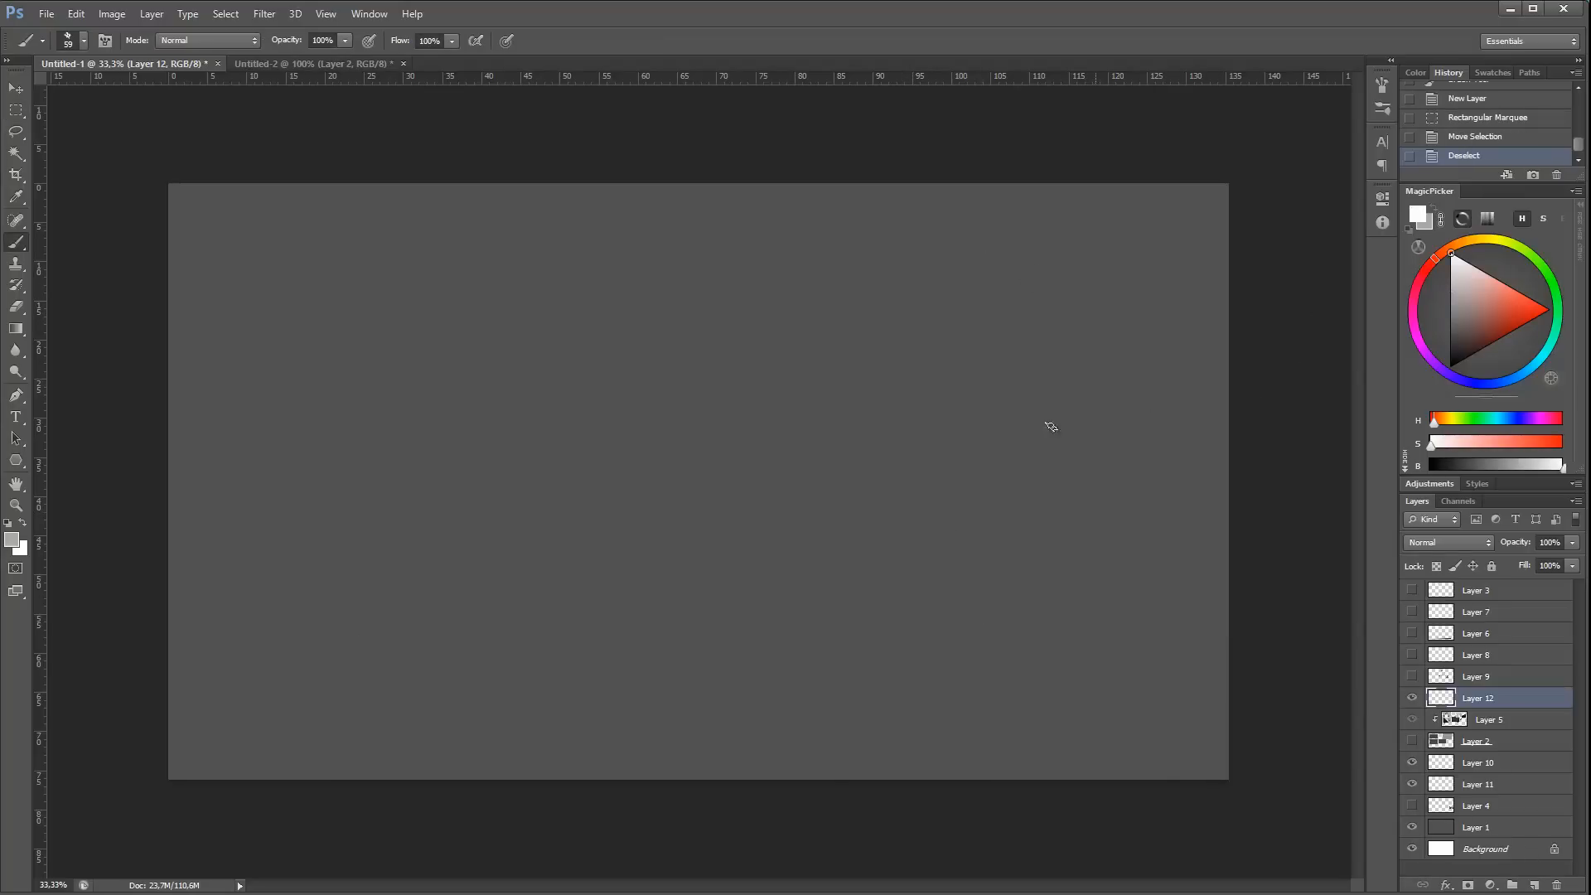
key(x)
drag(1052, 315, 1079, 314)
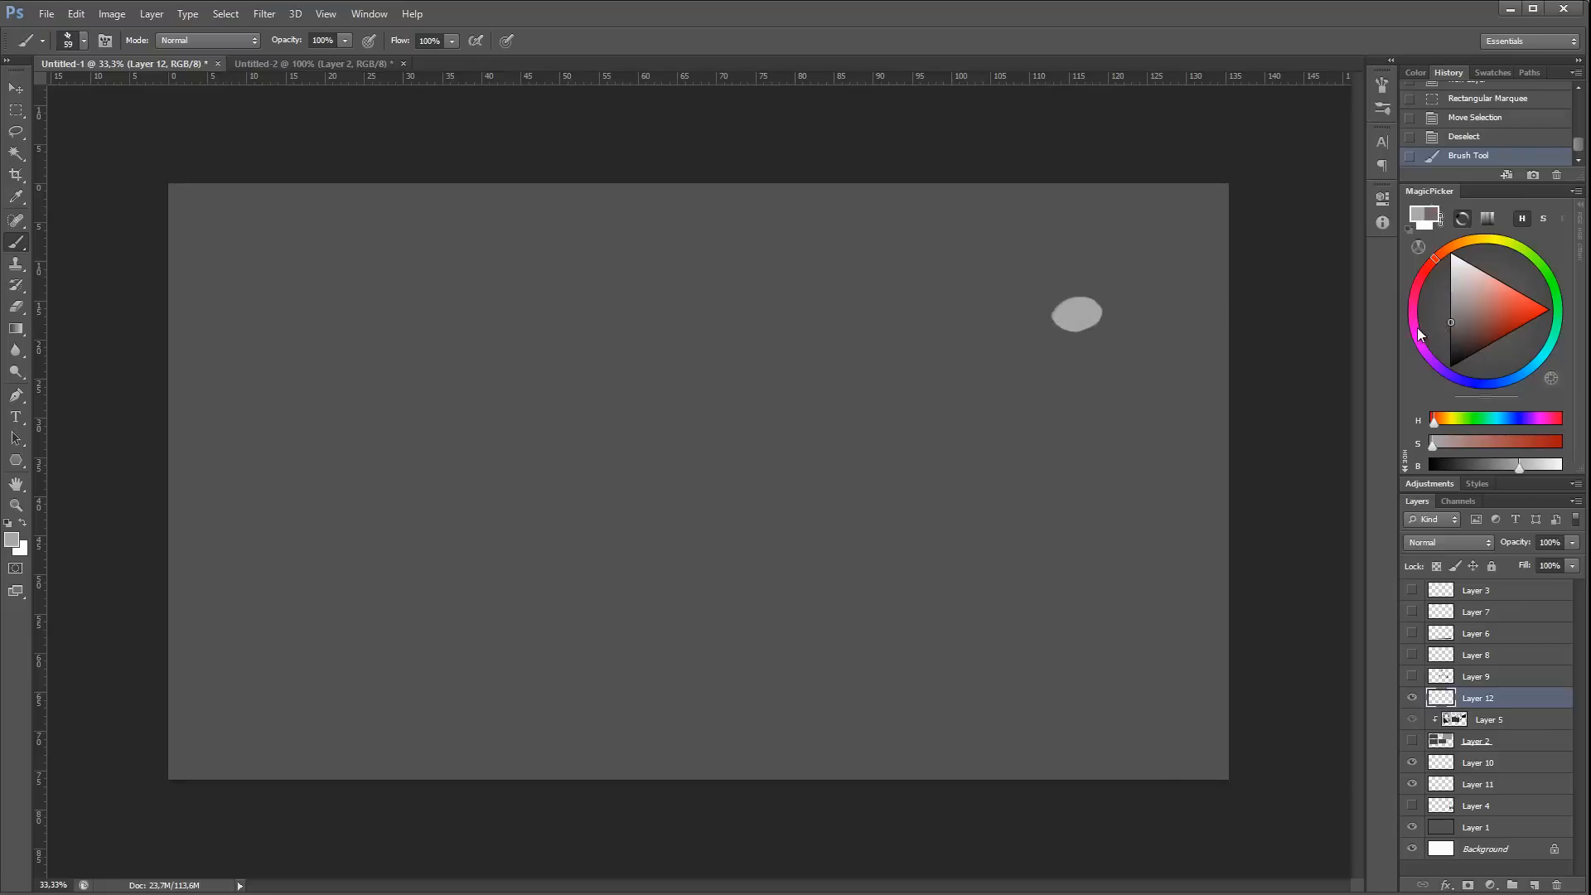
drag(1418, 329, 1451, 341)
mouse_move(1054, 396)
mouse_down()
mouse_move(1084, 407)
mouse_move(1080, 391)
mouse_up()
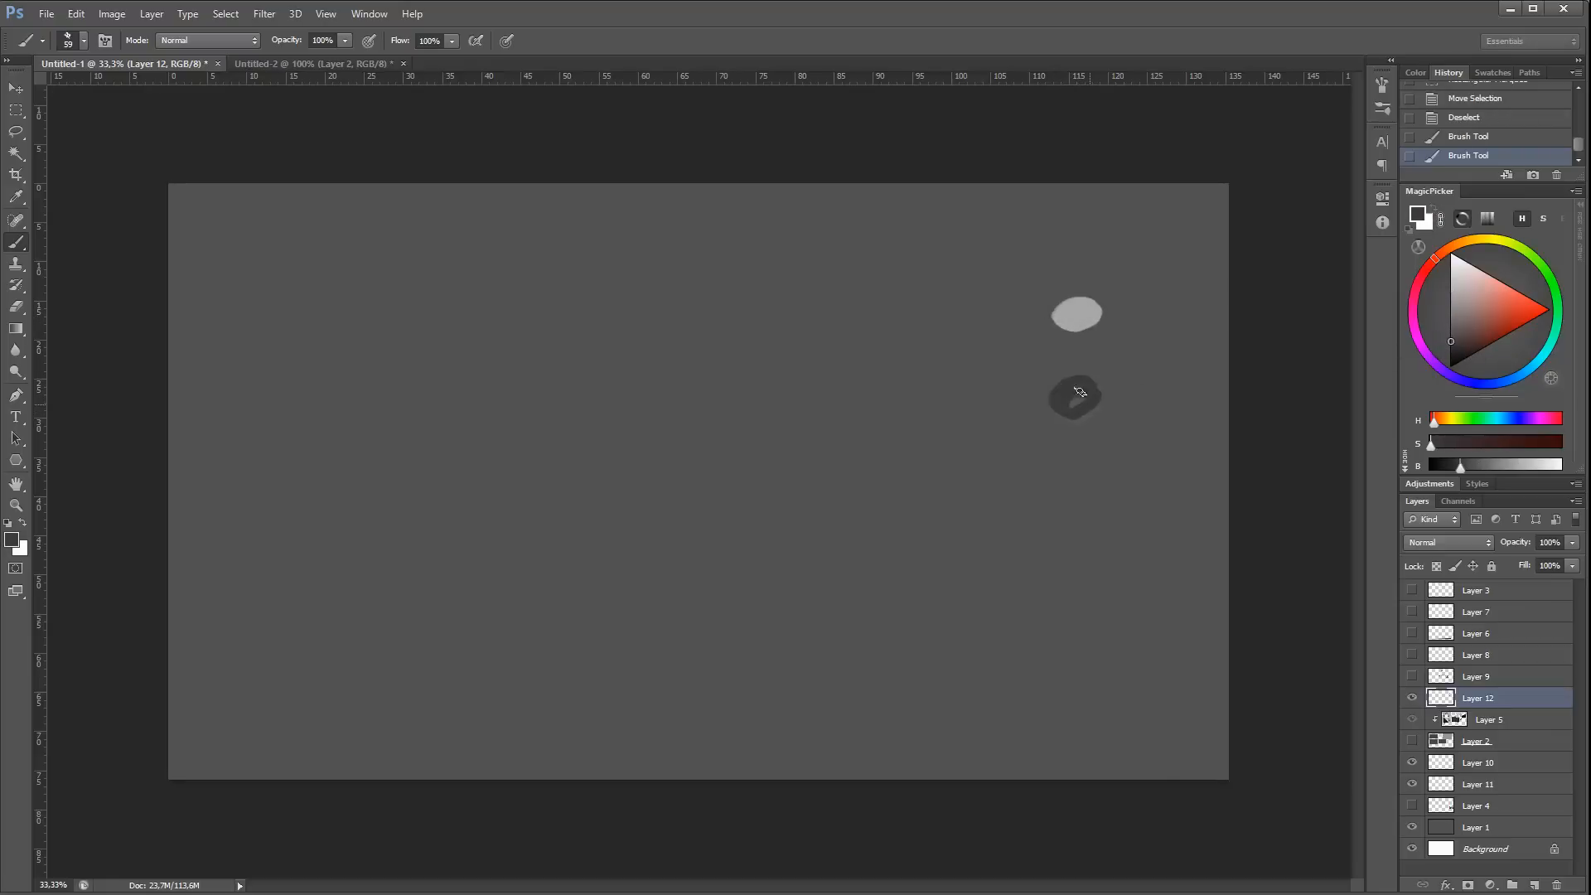
click(1449, 366)
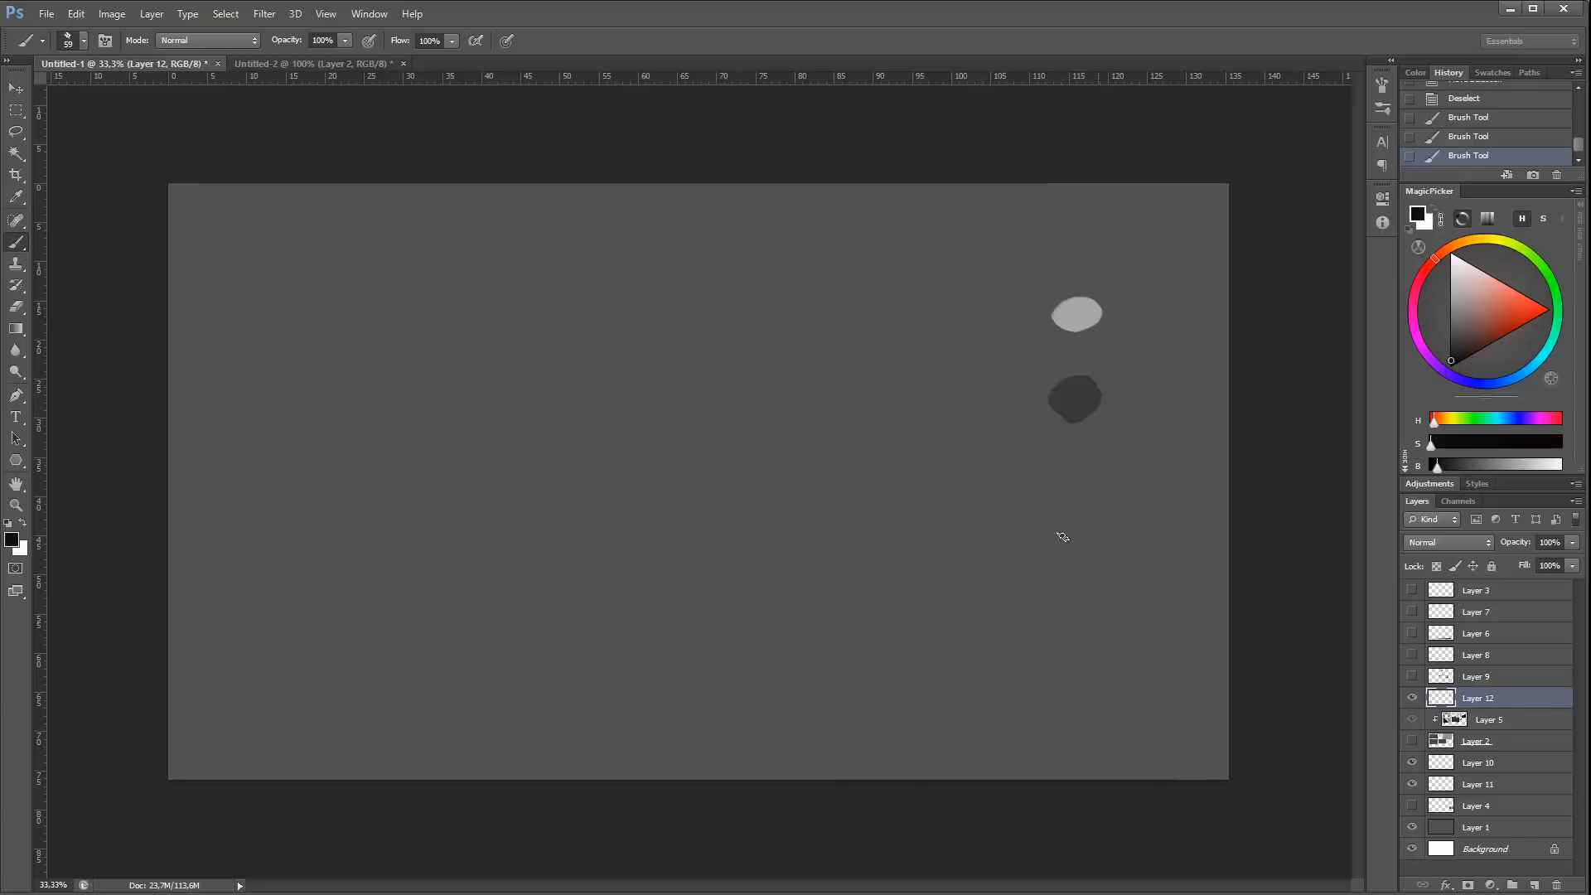
mouse_move(1086, 503)
mouse_down()
mouse_move(1057, 497)
mouse_move(1064, 514)
mouse_move(1200, 497)
mouse_up()
key(v)
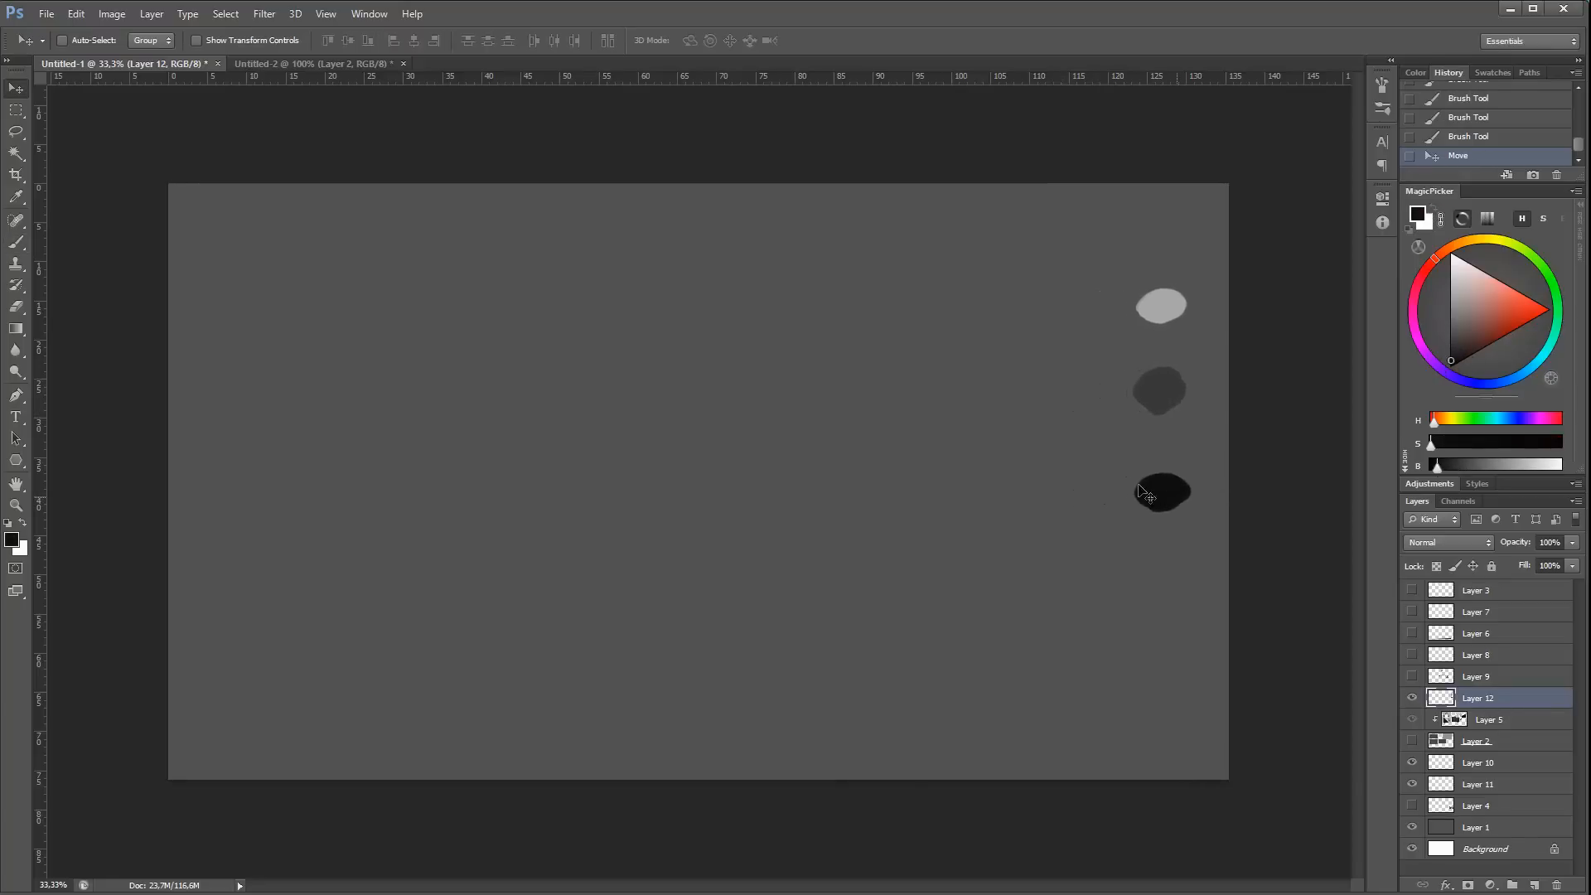
Step: Add a new layer and select a large 16:9 rectangle covering most of the canvas beside the swatches
click(1536, 885)
key(m)
drag(211, 217, 1104, 734)
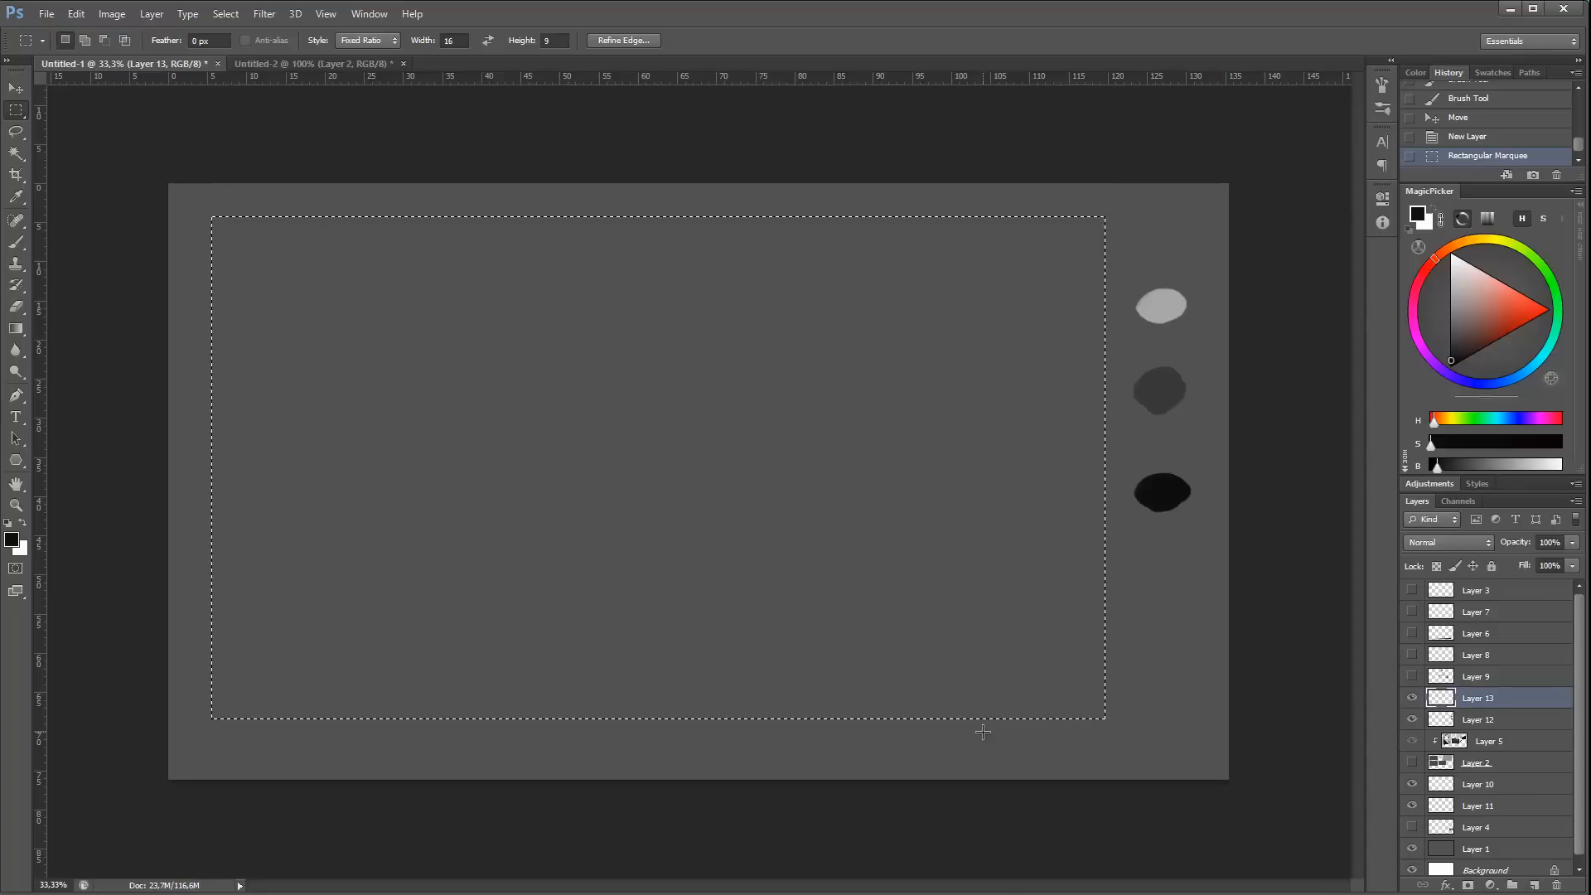
Step: Fill the selected frame with the dark grey swatch value on another new layer and clip an empty layer to it
key(b)
right_click(826, 435)
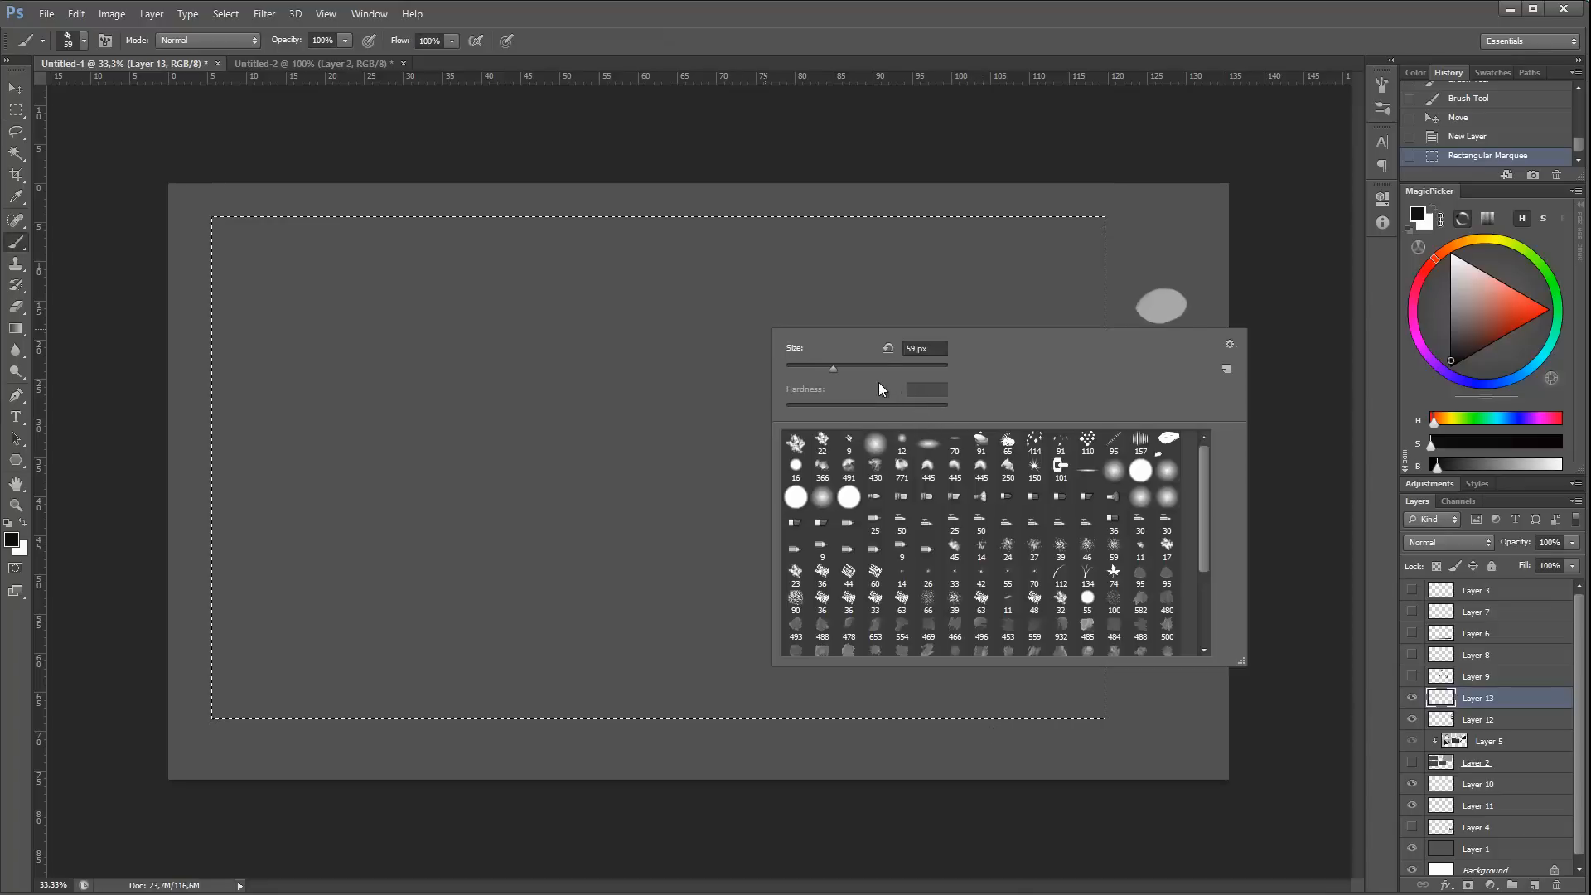
alt+click(1160, 303)
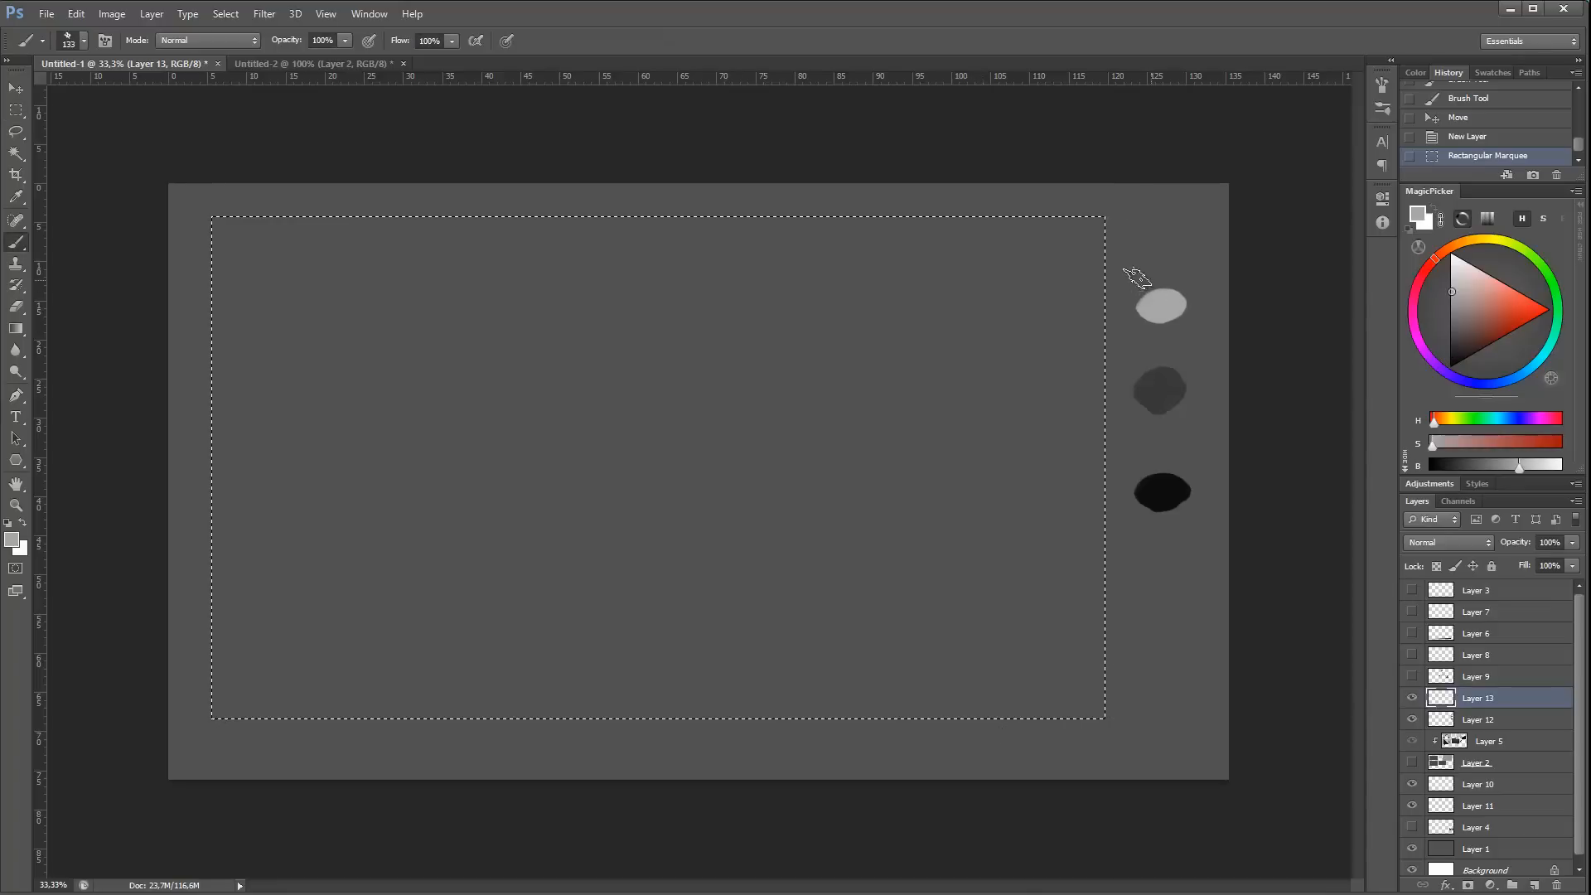
alt+click(1160, 395)
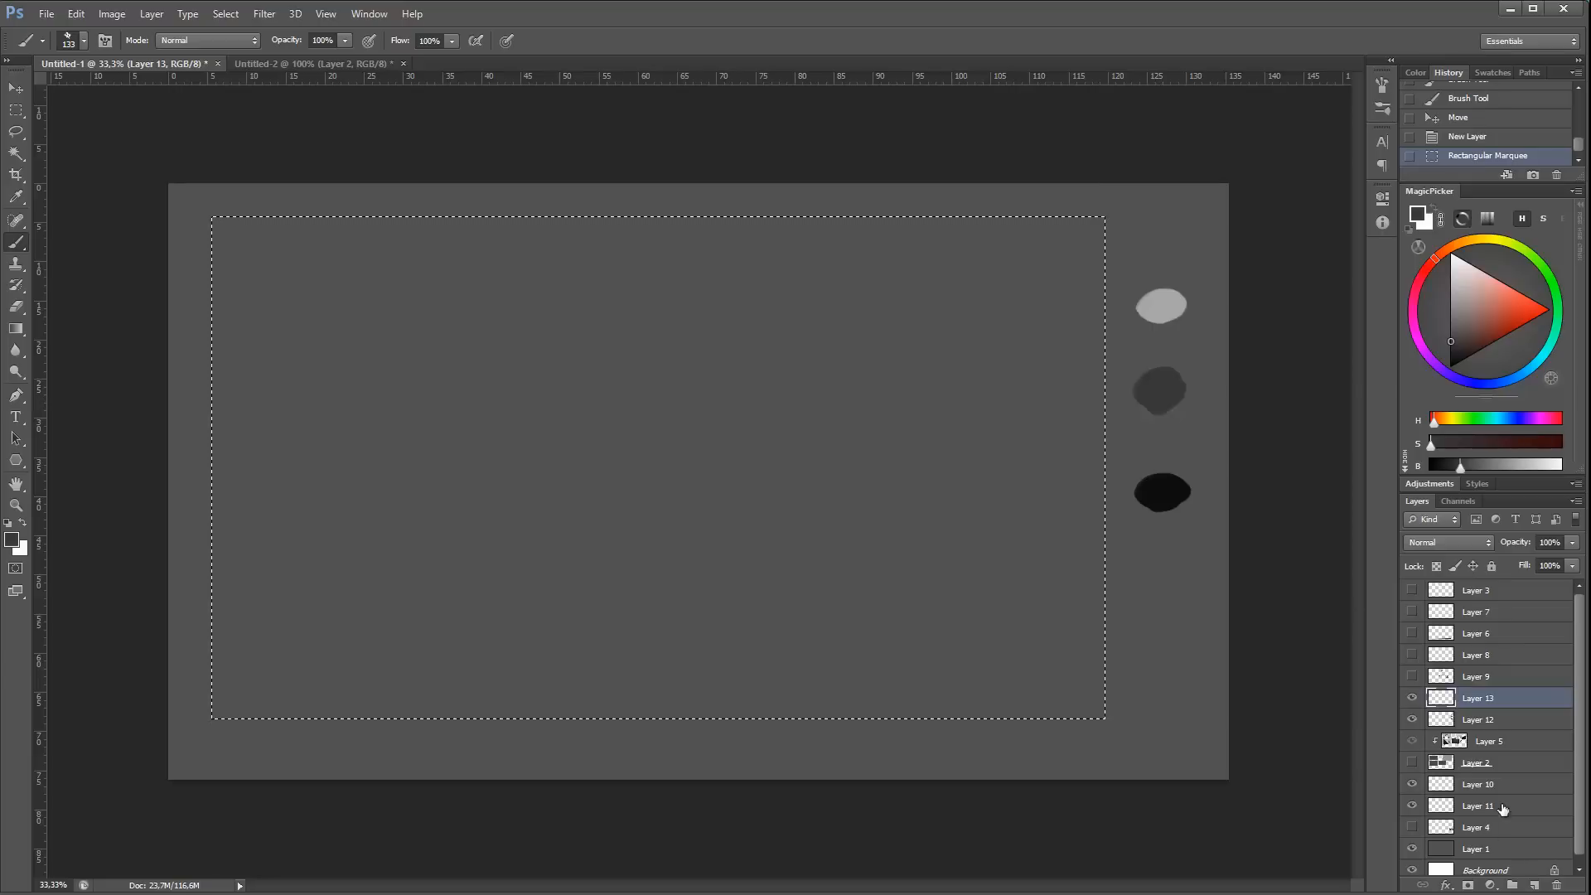
click(1532, 884)
key(alt+BackSpace)
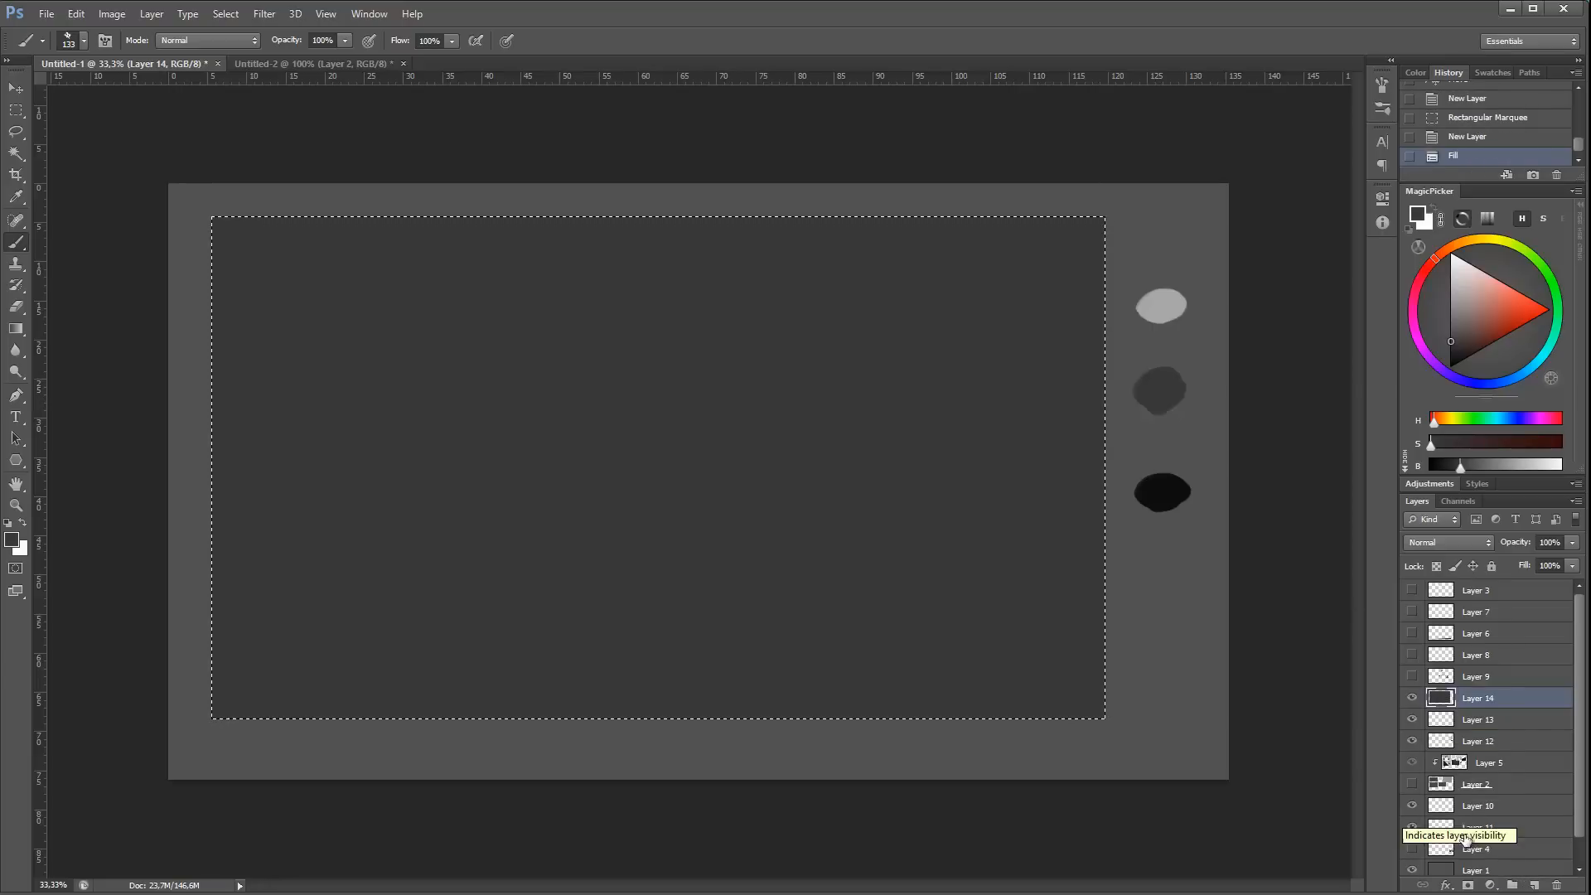
click(1532, 884)
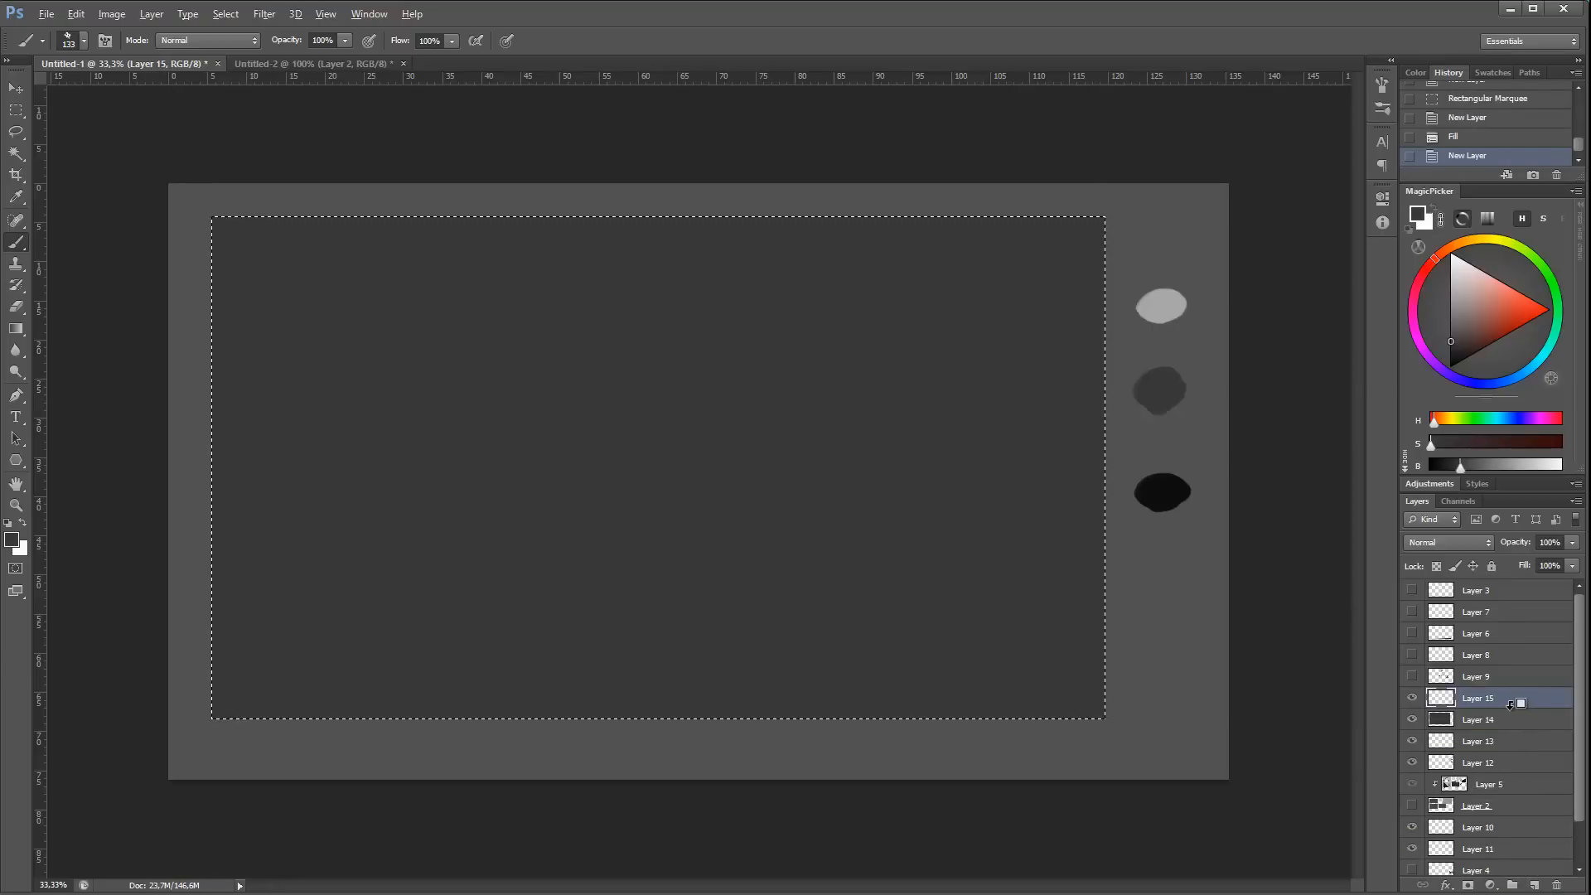
key(ctrl+alt+g)
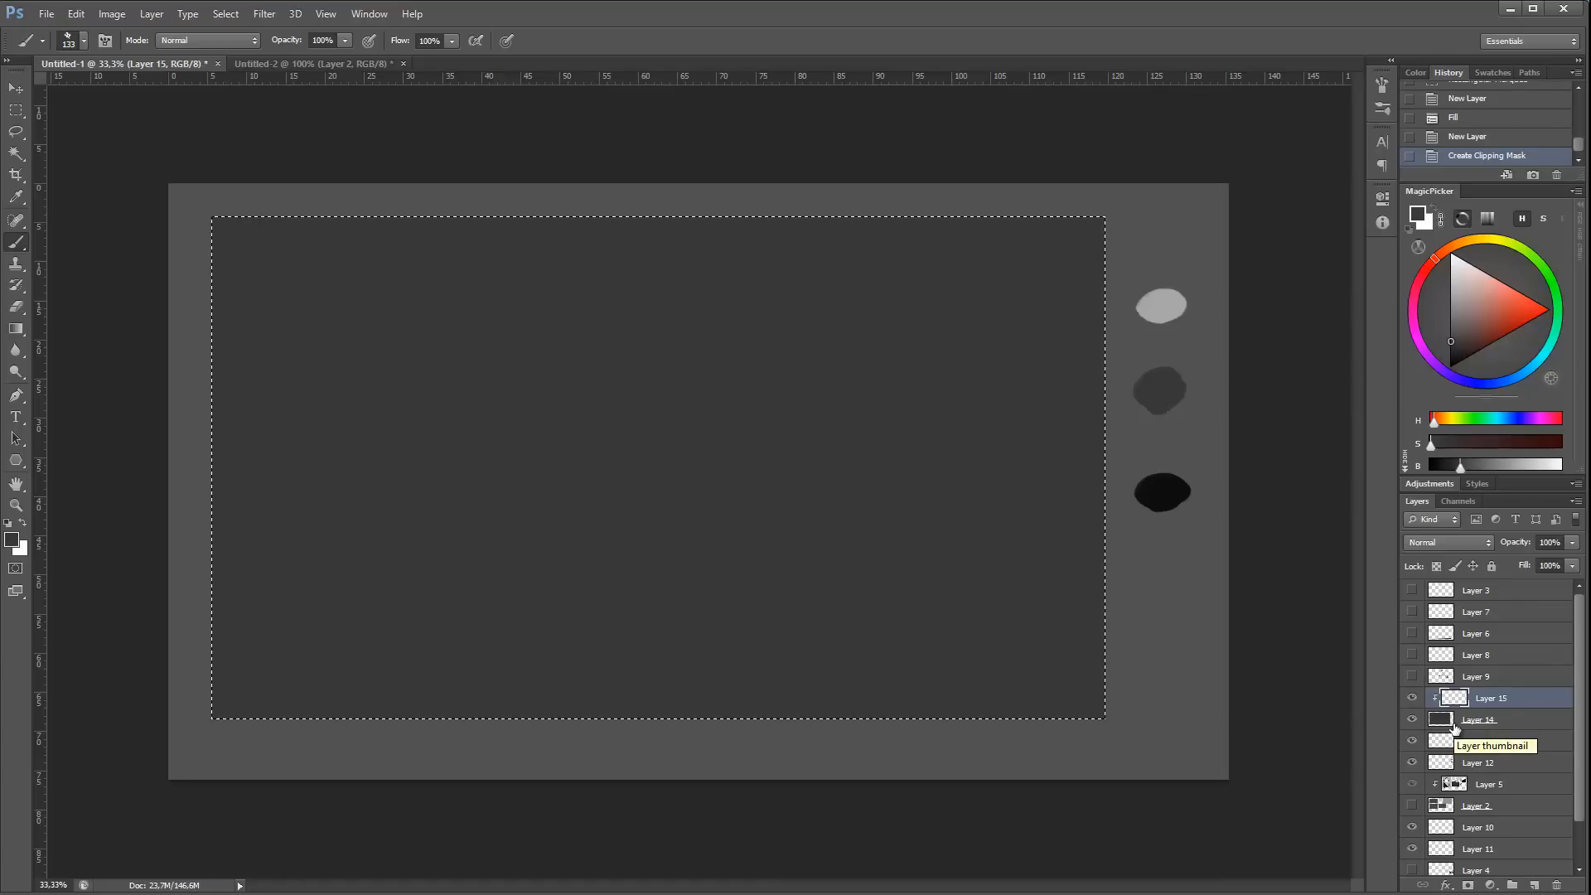
Step: With a 267 px brush in the light grey swatch value, paint a diagonal band across the frame's lower-right part
alt+click(1163, 303)
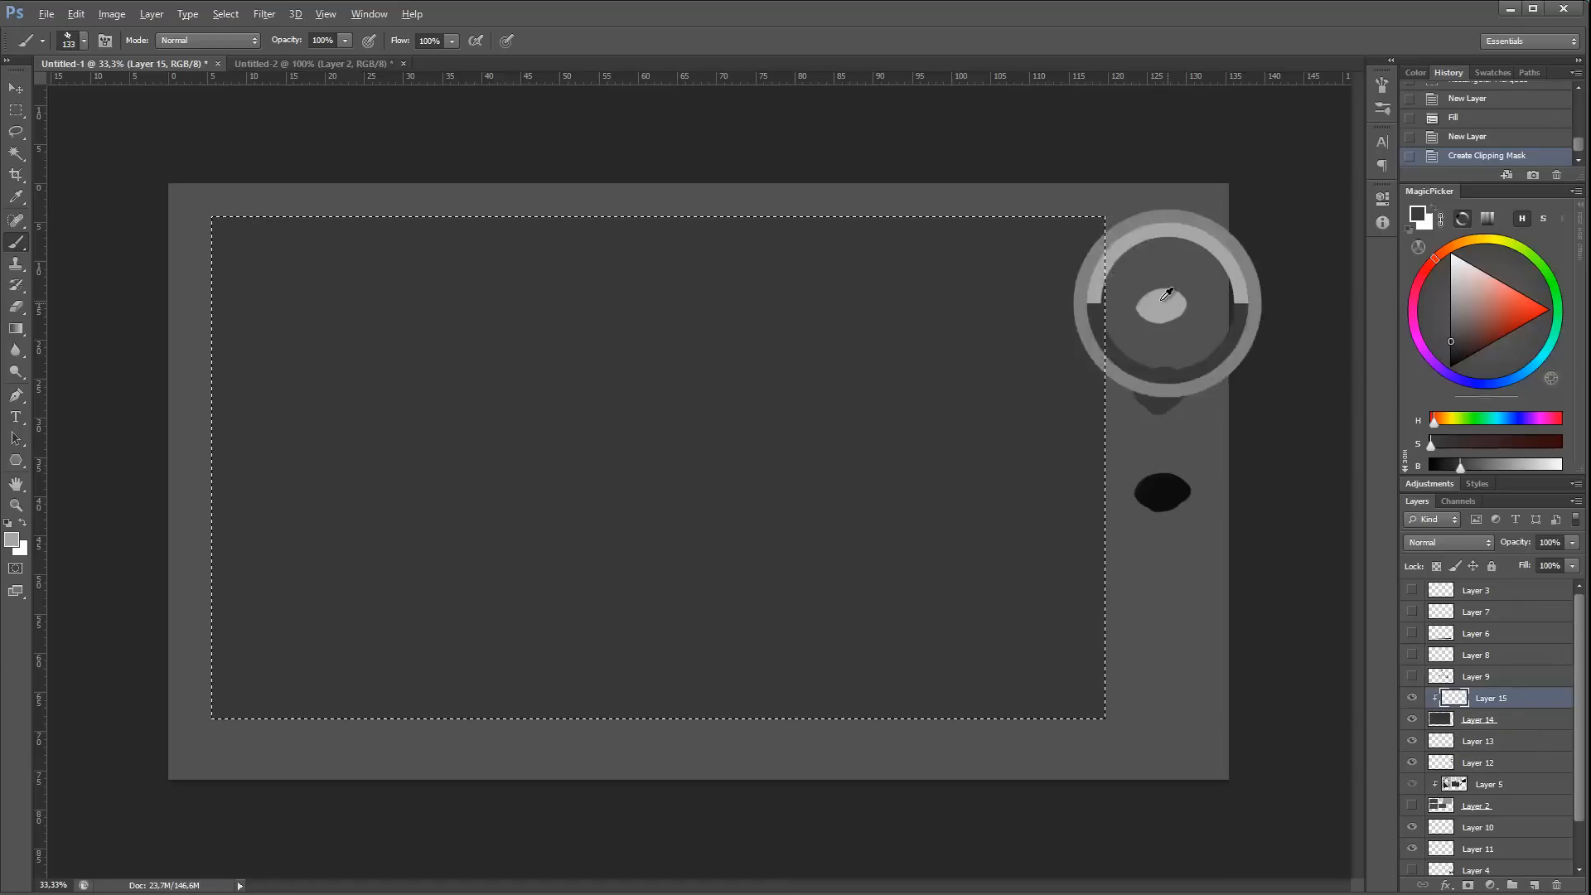
right_click(766, 301)
drag(885, 342, 908, 342)
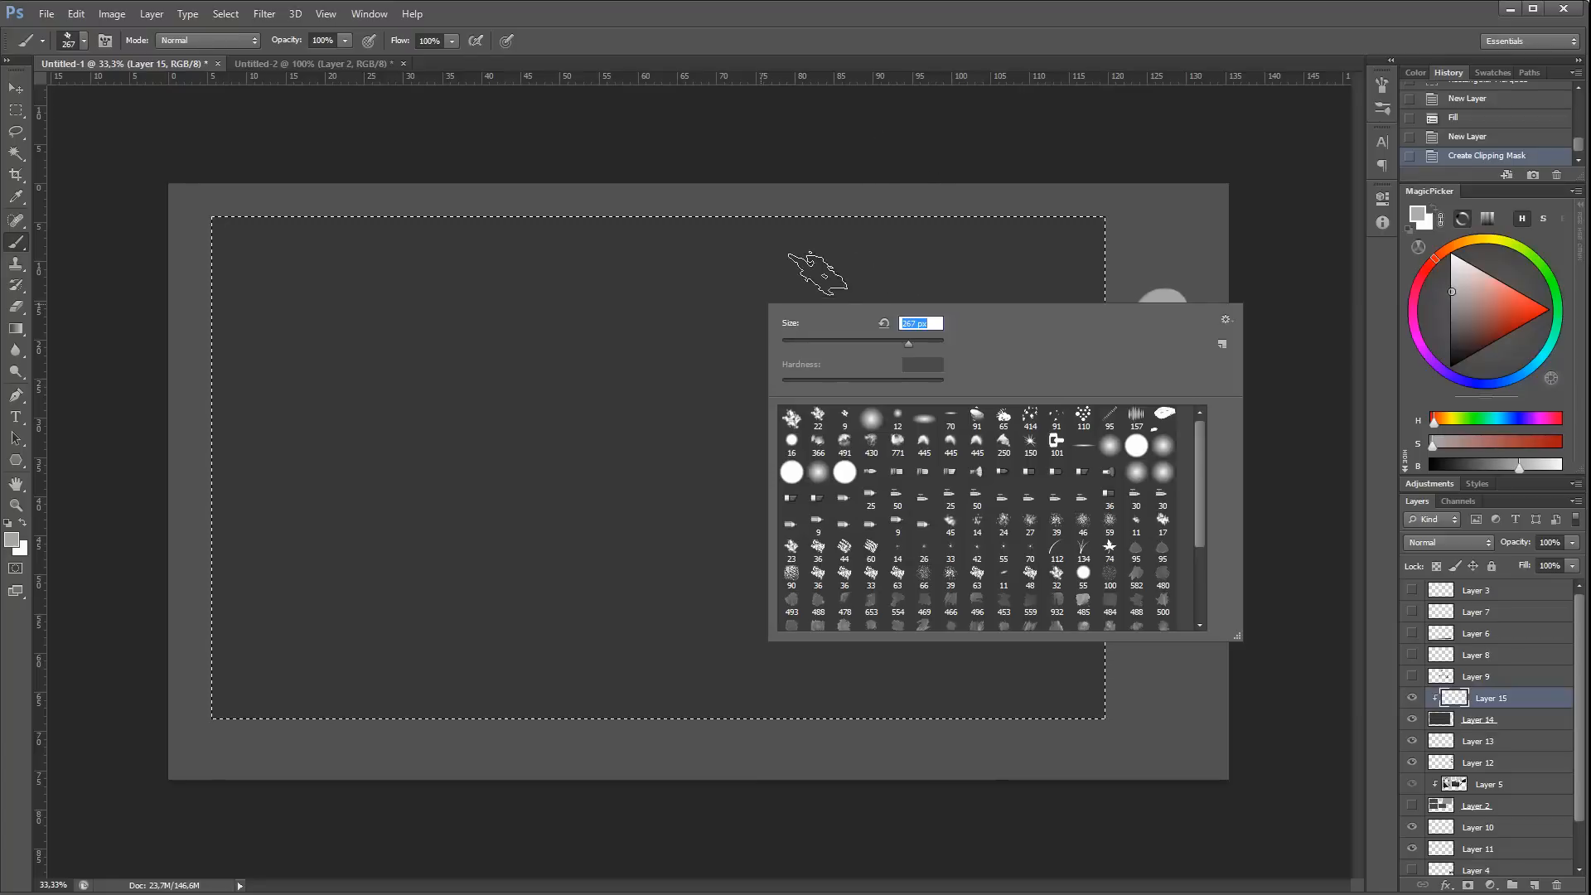
click(990, 189)
drag(990, 189, 489, 403)
key(ctrl+z)
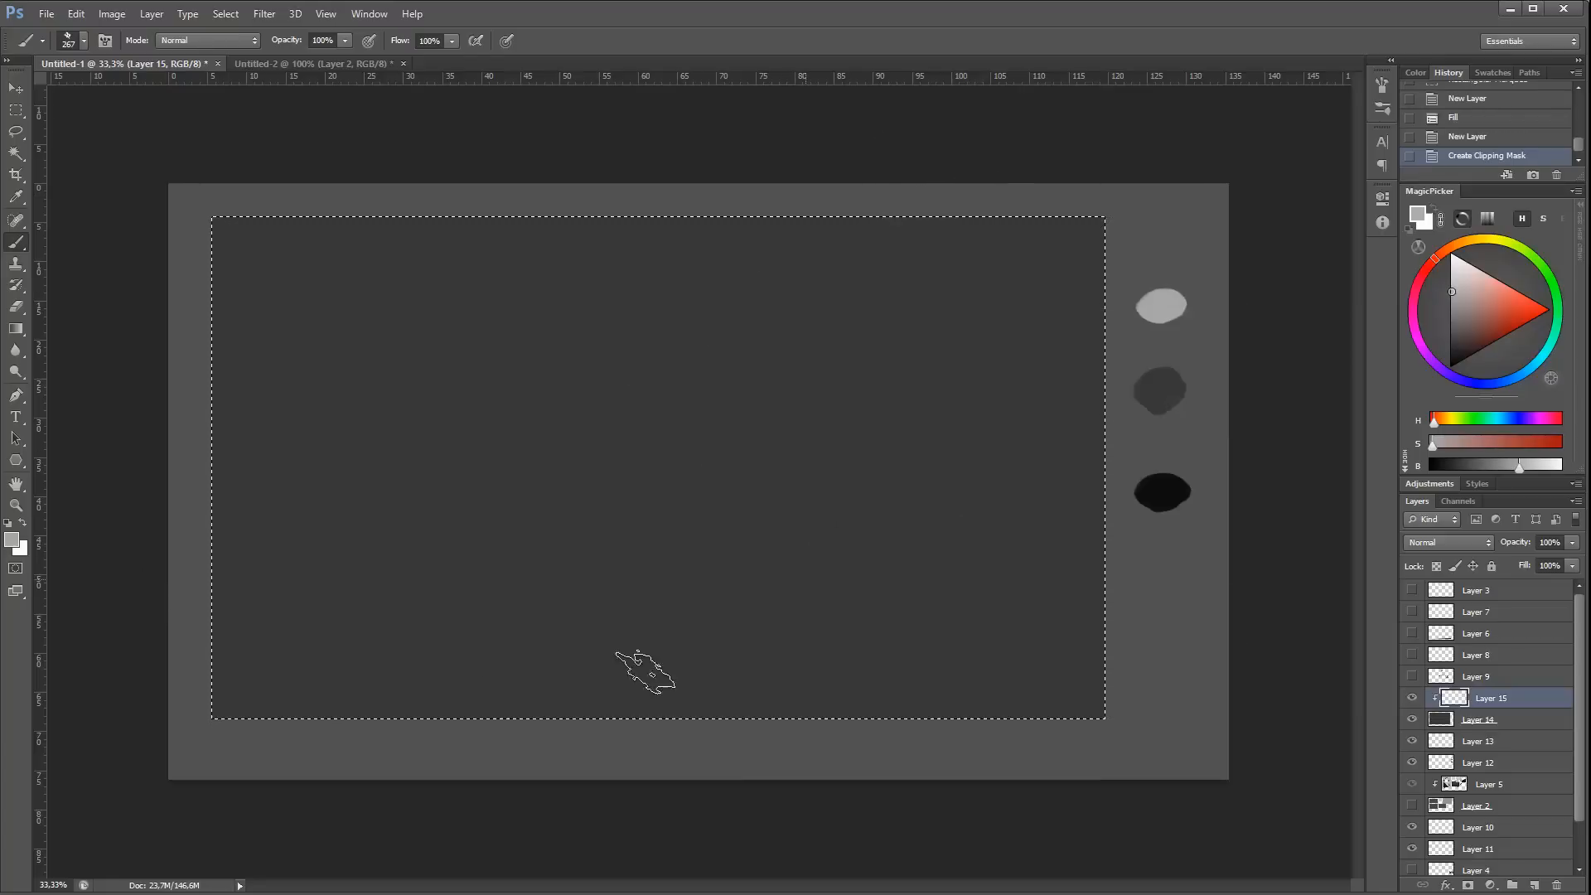
drag(561, 728, 1187, 409)
Step: With a 50 px brush, paint a thin light grey diagonal horizon from the frame's lower-left edge to its upper-right corner
right_click(692, 468)
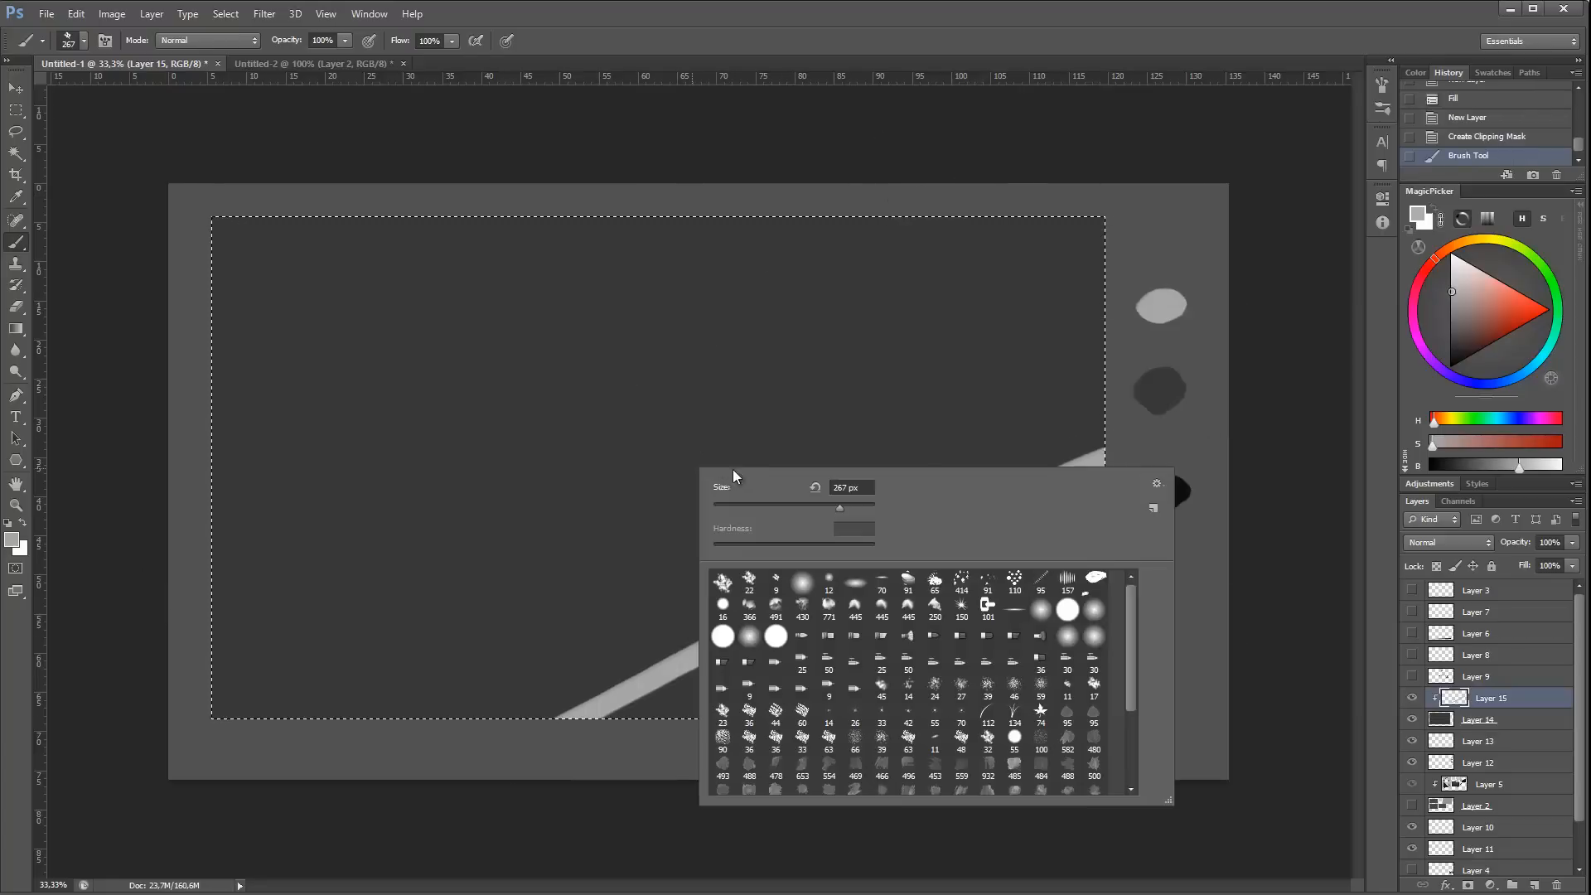
key(Return)
drag(221, 675, 942, 277)
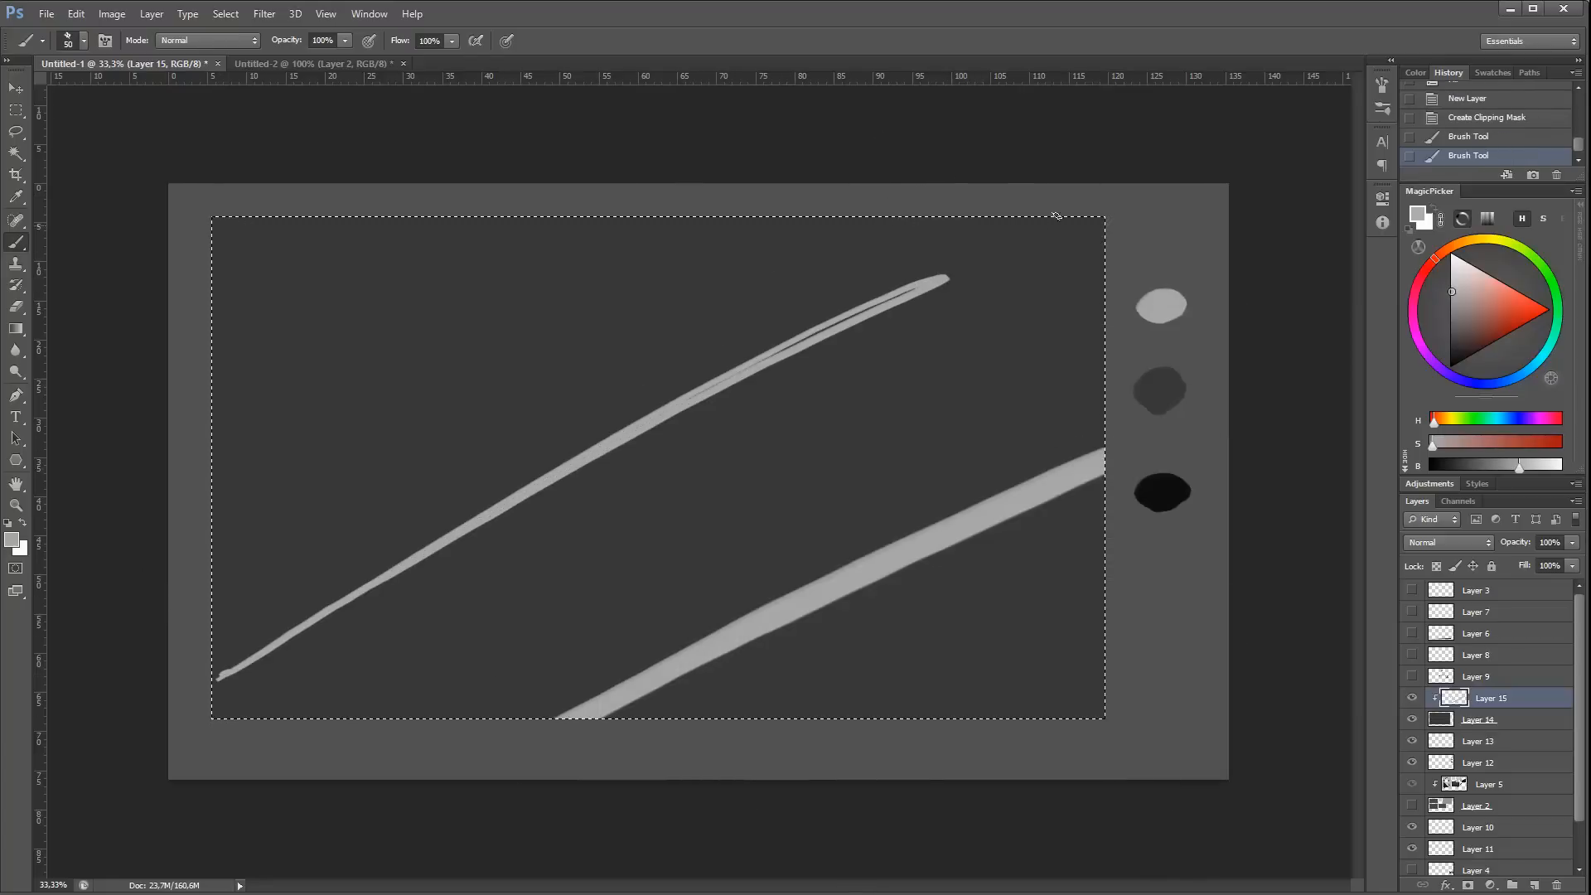
mouse_move(1077, 218)
mouse_down()
mouse_move(614, 443)
mouse_move(1015, 243)
mouse_up()
Step: Fill the sky above the diagonal horizon with light grey, using 137 px and 339 px brushes
right_click(808, 332)
click(877, 372)
key(Return)
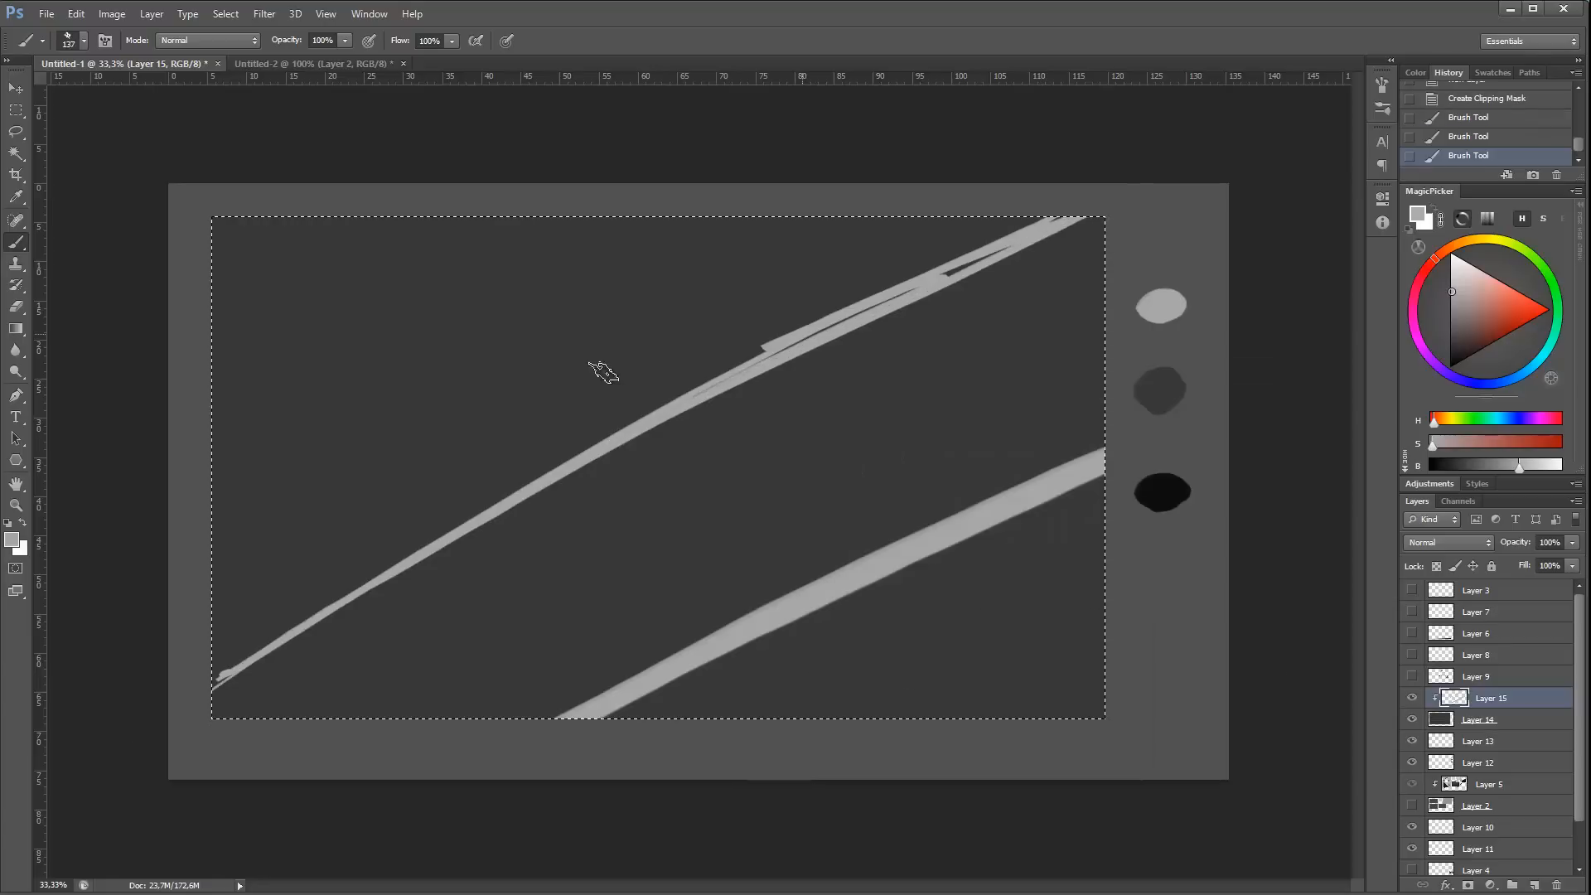
drag(604, 369, 832, 277)
right_click(832, 277)
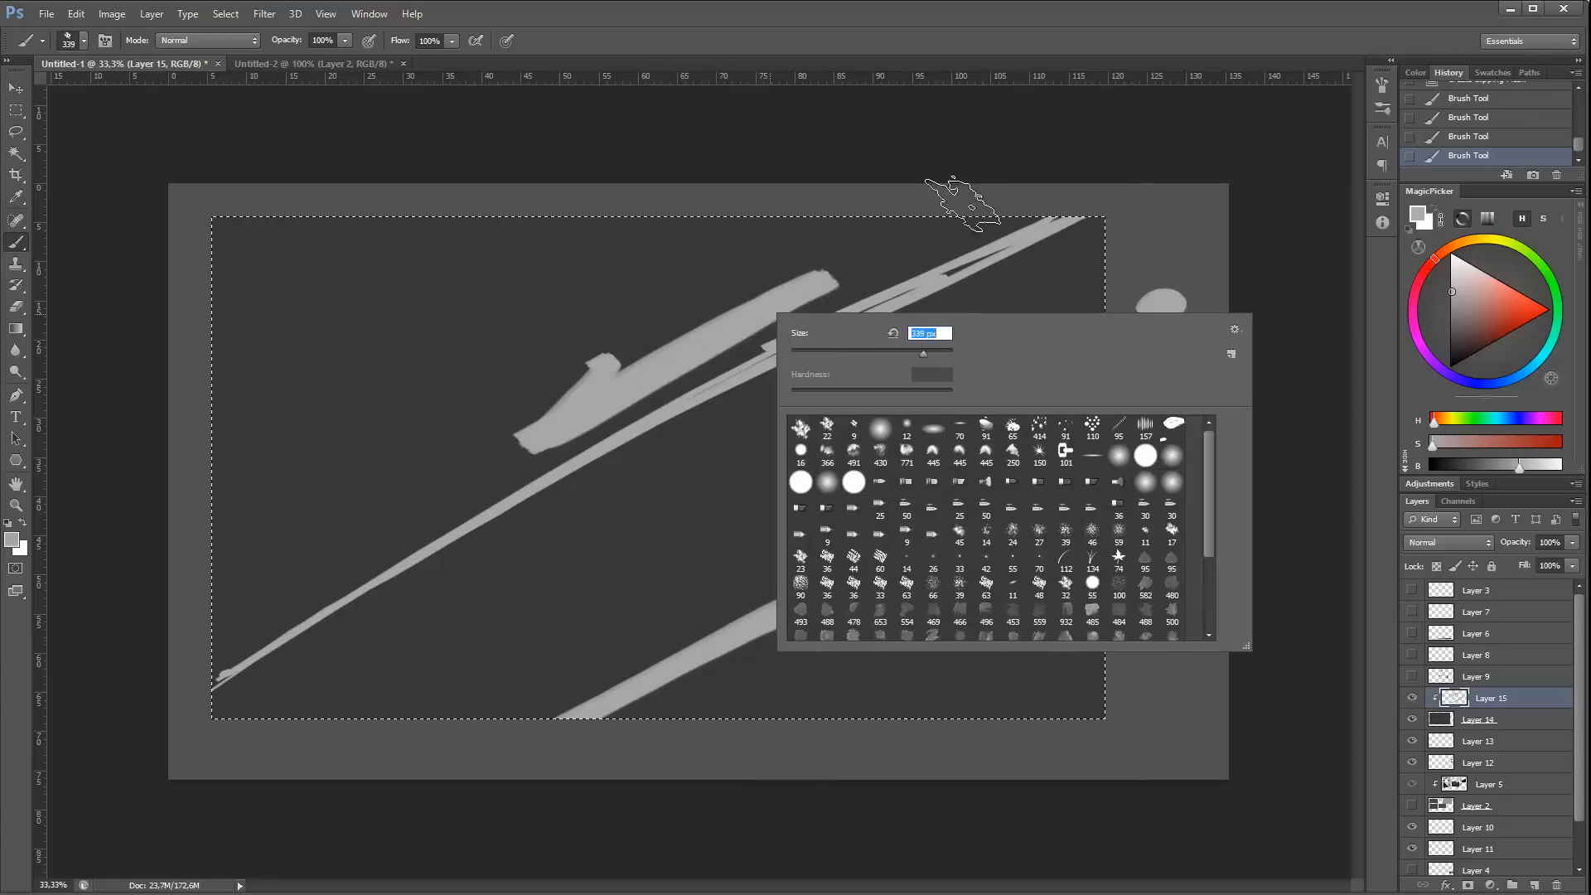
key(Return)
mouse_move(961, 198)
mouse_down()
mouse_move(621, 326)
mouse_move(391, 338)
mouse_move(336, 236)
mouse_move(248, 323)
mouse_move(160, 515)
mouse_move(603, 377)
mouse_move(340, 547)
mouse_move(202, 604)
mouse_move(1055, 192)
mouse_move(950, 298)
mouse_move(865, 222)
mouse_move(885, 255)
mouse_move(864, 248)
mouse_move(880, 242)
mouse_move(861, 315)
mouse_move(571, 460)
mouse_move(555, 443)
mouse_move(410, 538)
mouse_up()
Step: With a 158 px brush in the dark grey value, paint tilted ruin silhouettes on the horizon, including a large arch and leaning pillars
alt+click(1160, 389)
alt+click(989, 348)
right_click(986, 305)
click(1103, 344)
mouse_move(365, 460)
mouse_down()
mouse_move(389, 564)
mouse_move(323, 425)
mouse_move(447, 354)
mouse_move(497, 473)
mouse_move(461, 373)
mouse_move(518, 476)
mouse_up()
mouse_move(427, 618)
mouse_down()
mouse_move(306, 640)
mouse_move(295, 620)
mouse_move(281, 659)
mouse_move(299, 646)
mouse_move(217, 493)
mouse_up()
mouse_move(205, 437)
mouse_down()
mouse_move(228, 460)
mouse_move(244, 427)
mouse_move(223, 373)
mouse_move(290, 531)
mouse_up()
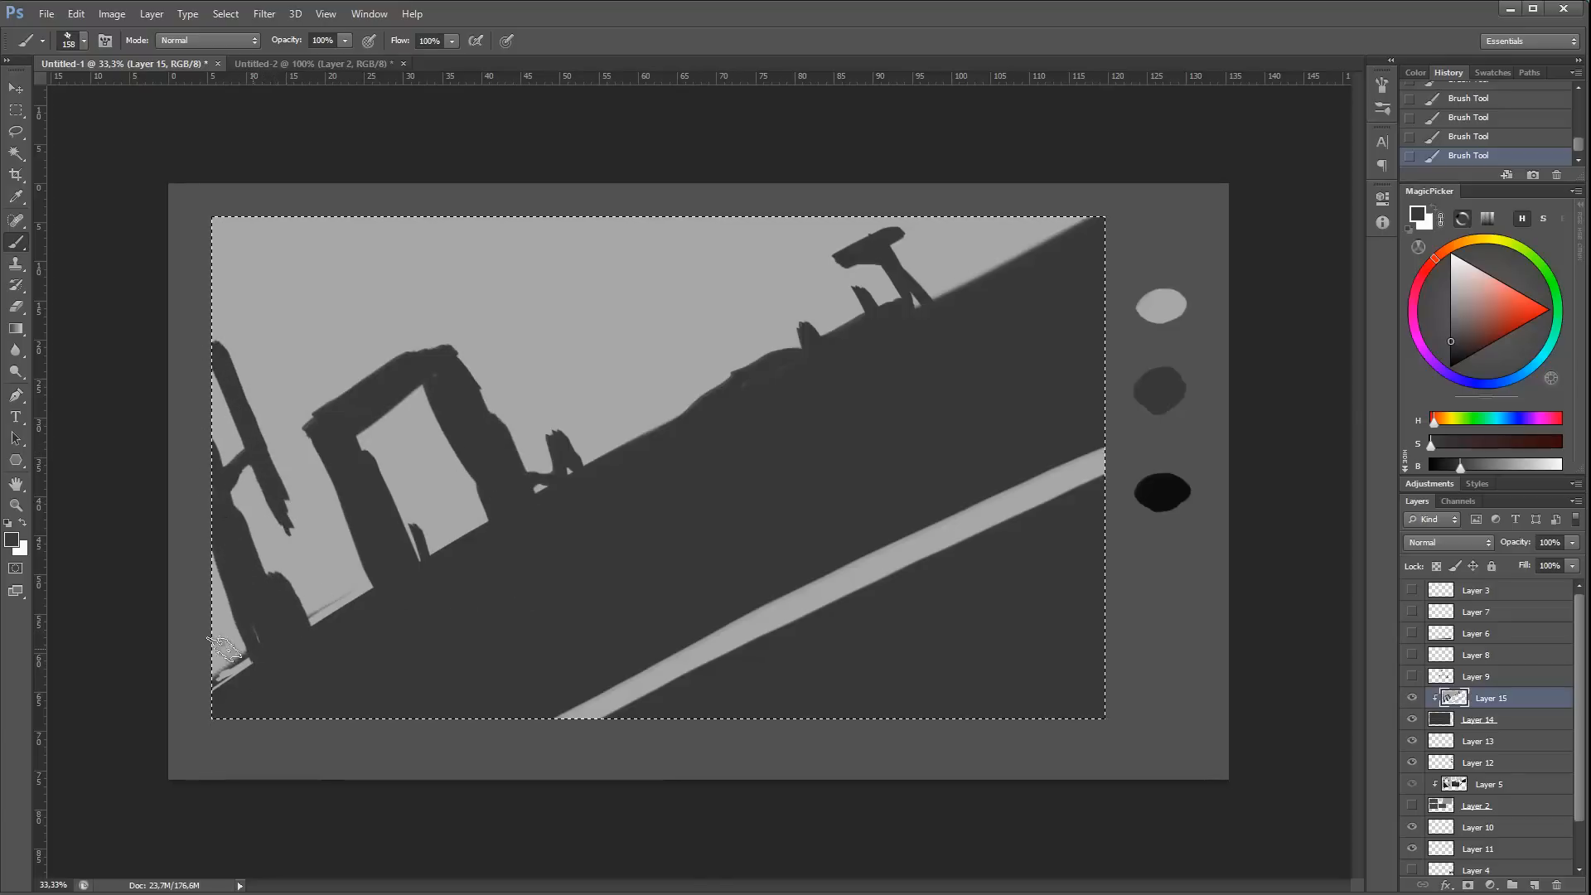
Step: Add small dark grey debris and broken posts around the arch's opening and along the lower-left end of the horizon
drag(236, 650, 217, 684)
drag(633, 437, 622, 406)
click(679, 433)
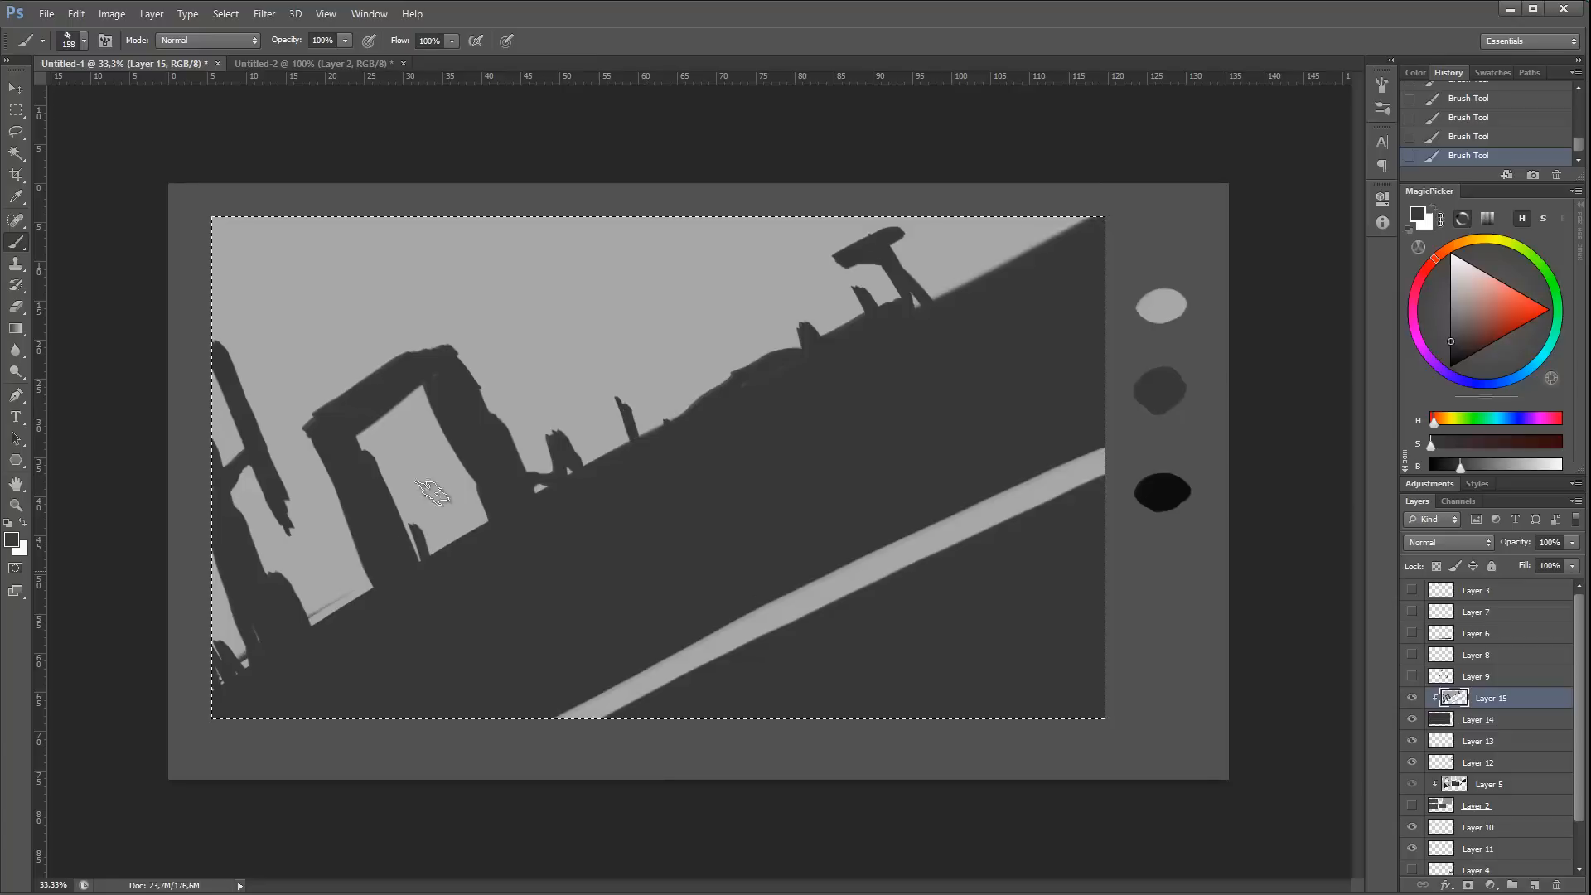
drag(430, 386, 379, 426)
mouse_move(378, 427)
mouse_down()
mouse_move(431, 388)
mouse_move(464, 476)
mouse_move(457, 539)
mouse_move(474, 535)
mouse_up()
drag(368, 589, 335, 615)
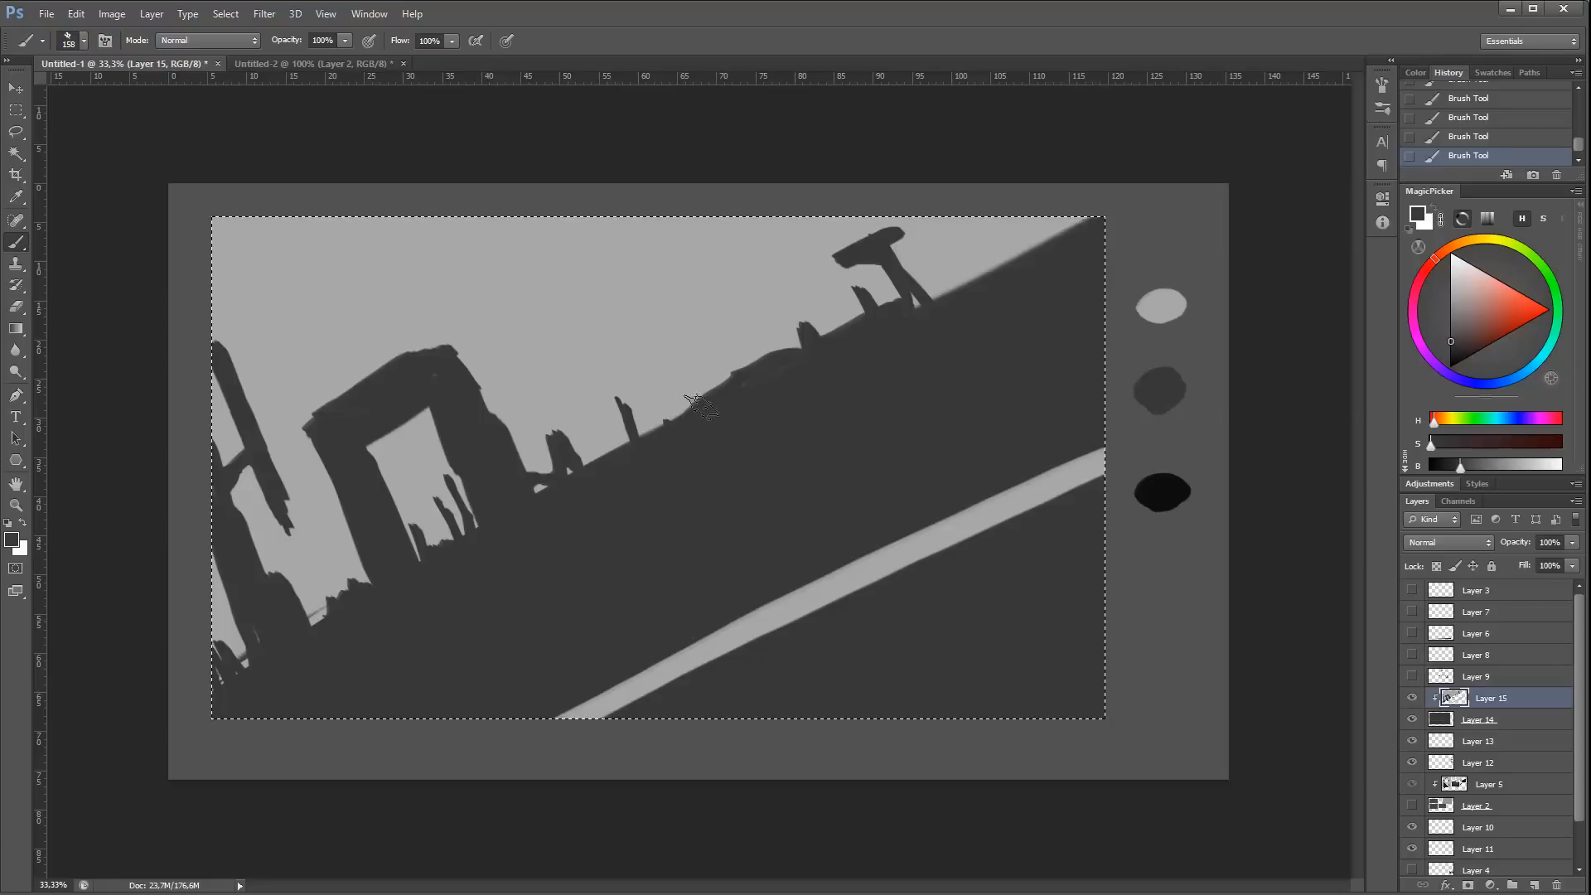
Step: Paint a small dark grey dome and jagged debris along the horizon from the arch up to the frame's upper-right corner
mouse_move(644, 426)
mouse_down()
mouse_move(662, 393)
mouse_move(646, 422)
mouse_move(659, 404)
mouse_move(640, 406)
mouse_move(673, 376)
mouse_move(601, 464)
mouse_up()
drag(655, 402, 679, 394)
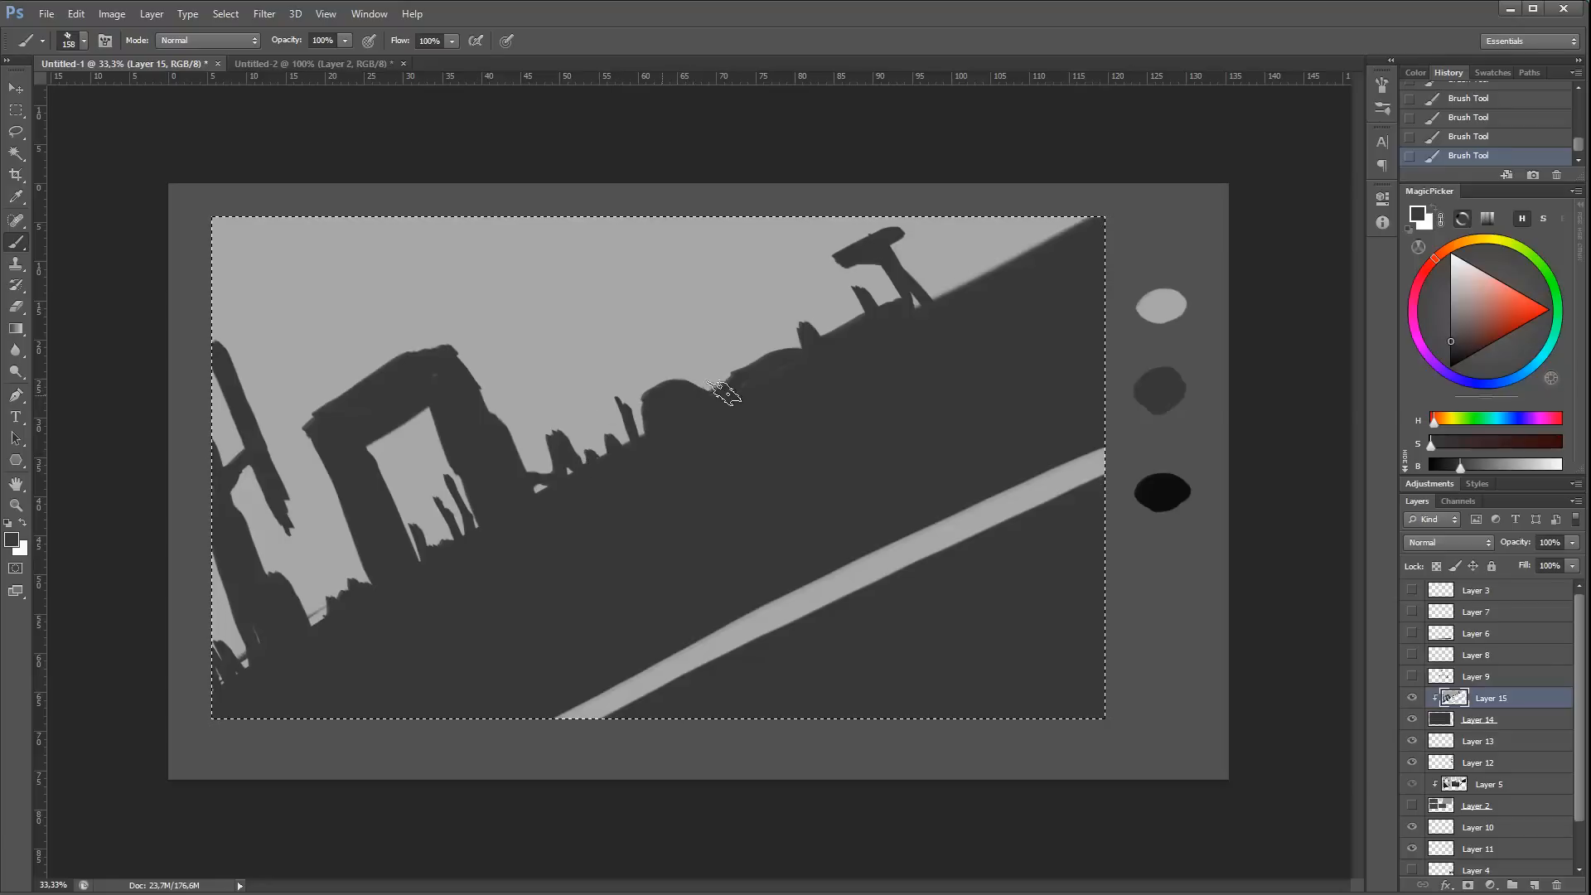
drag(961, 271, 1040, 240)
mouse_move(864, 329)
mouse_down()
mouse_move(753, 331)
mouse_move(745, 392)
mouse_move(725, 360)
mouse_move(700, 386)
mouse_move(834, 334)
mouse_up()
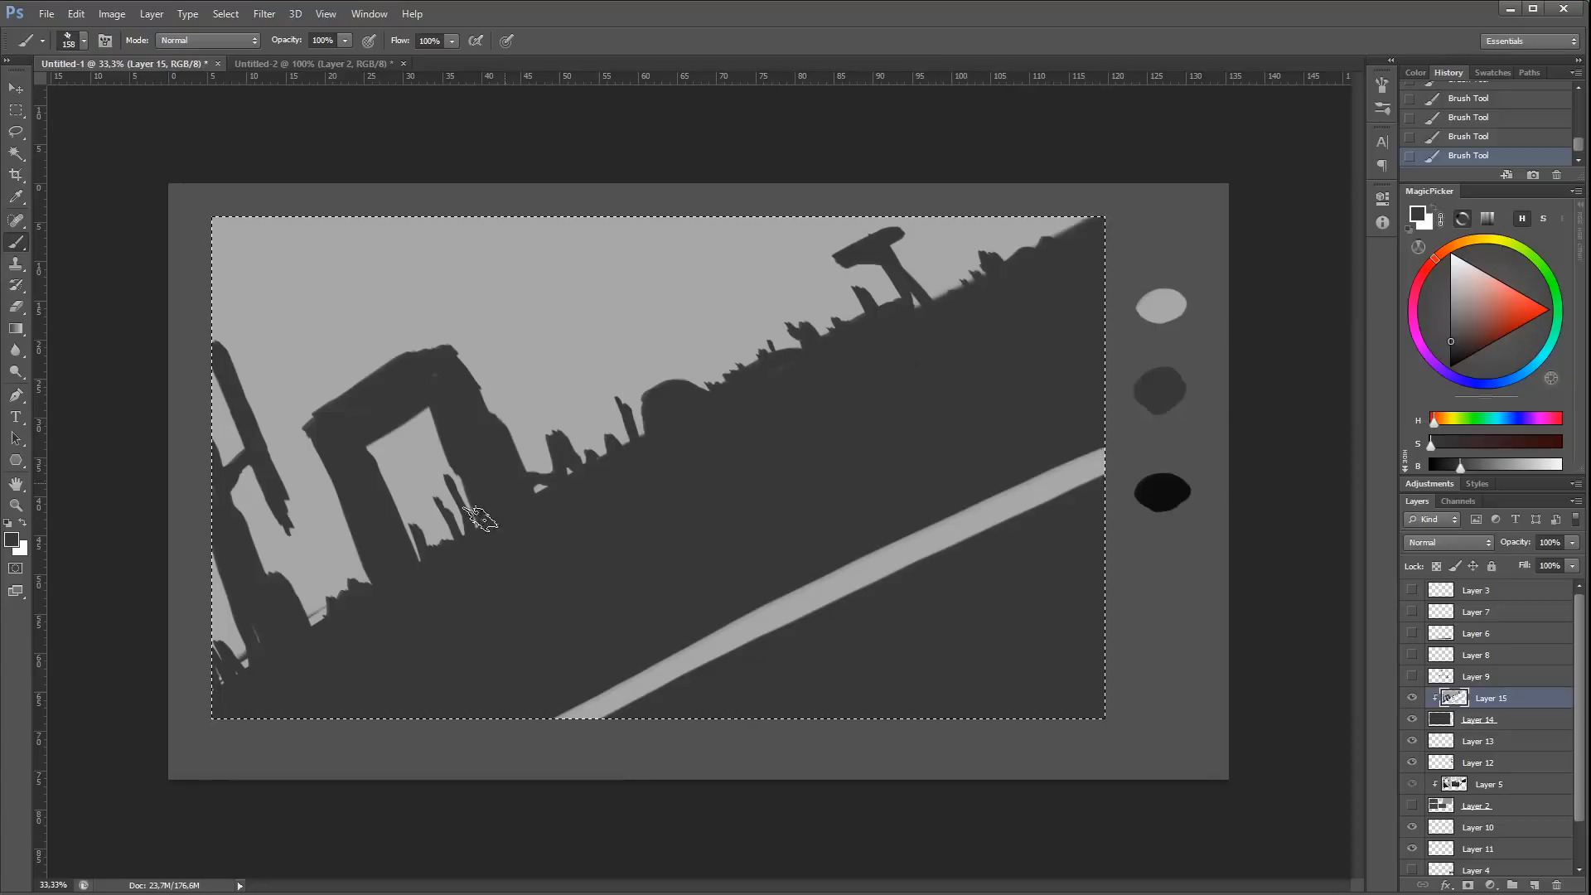
Step: Paint over the light diagonal band with dark grey and sample the near-black swatch value
drag(987, 507, 700, 657)
mouse_move(473, 781)
mouse_down()
mouse_move(832, 591)
mouse_move(1140, 455)
mouse_move(744, 636)
mouse_move(1083, 447)
mouse_up()
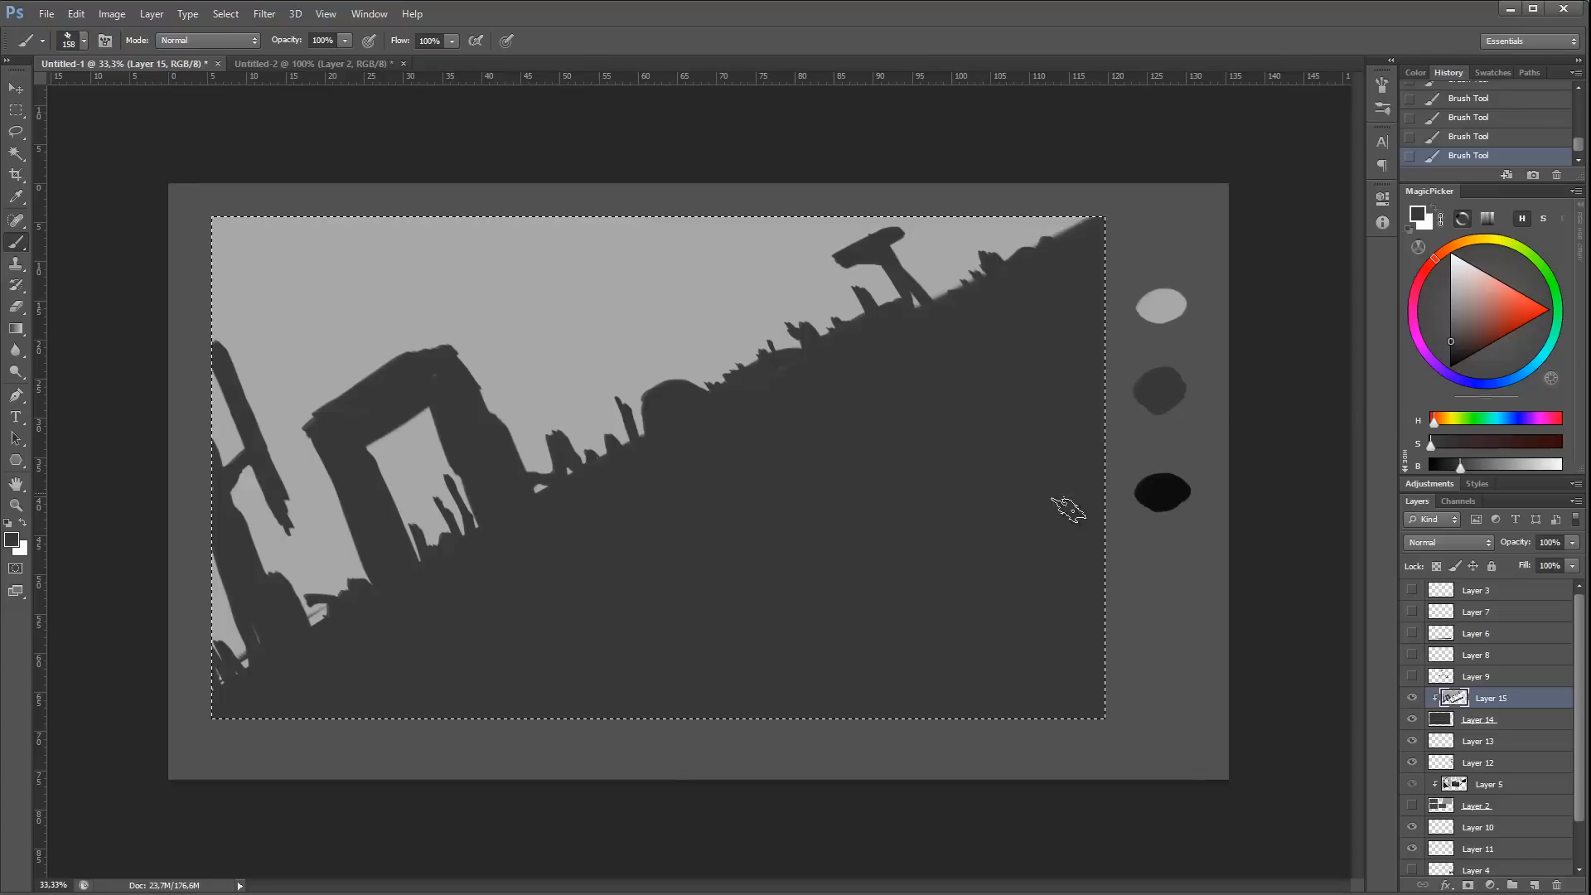
alt+click(1177, 487)
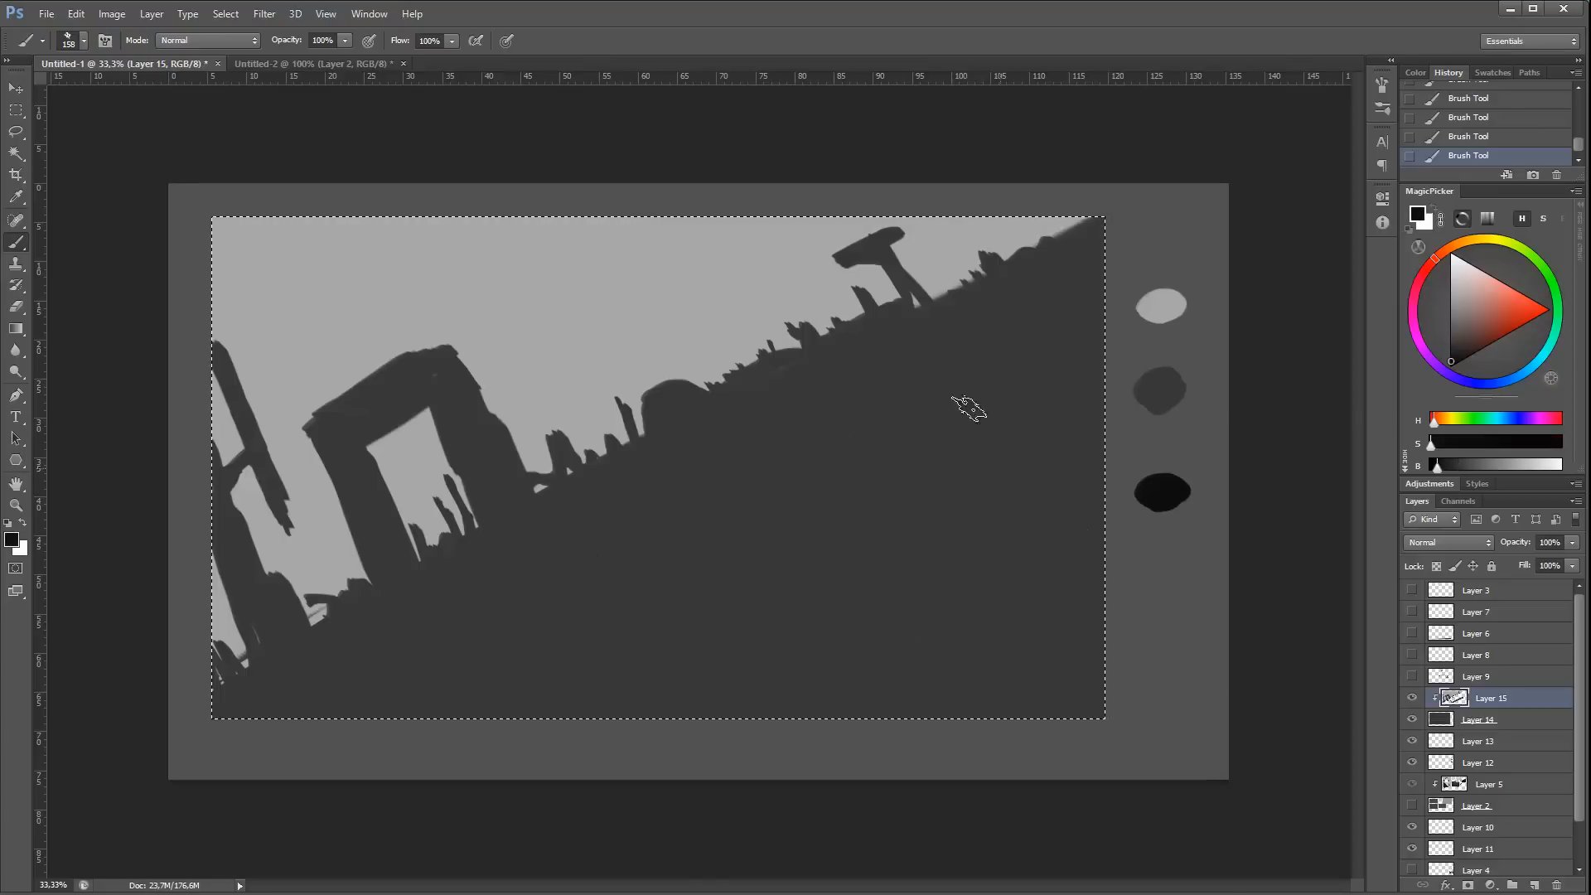
mouse_move(783, 319)
mouse_down()
mouse_move(988, 666)
mouse_move(806, 384)
mouse_up()
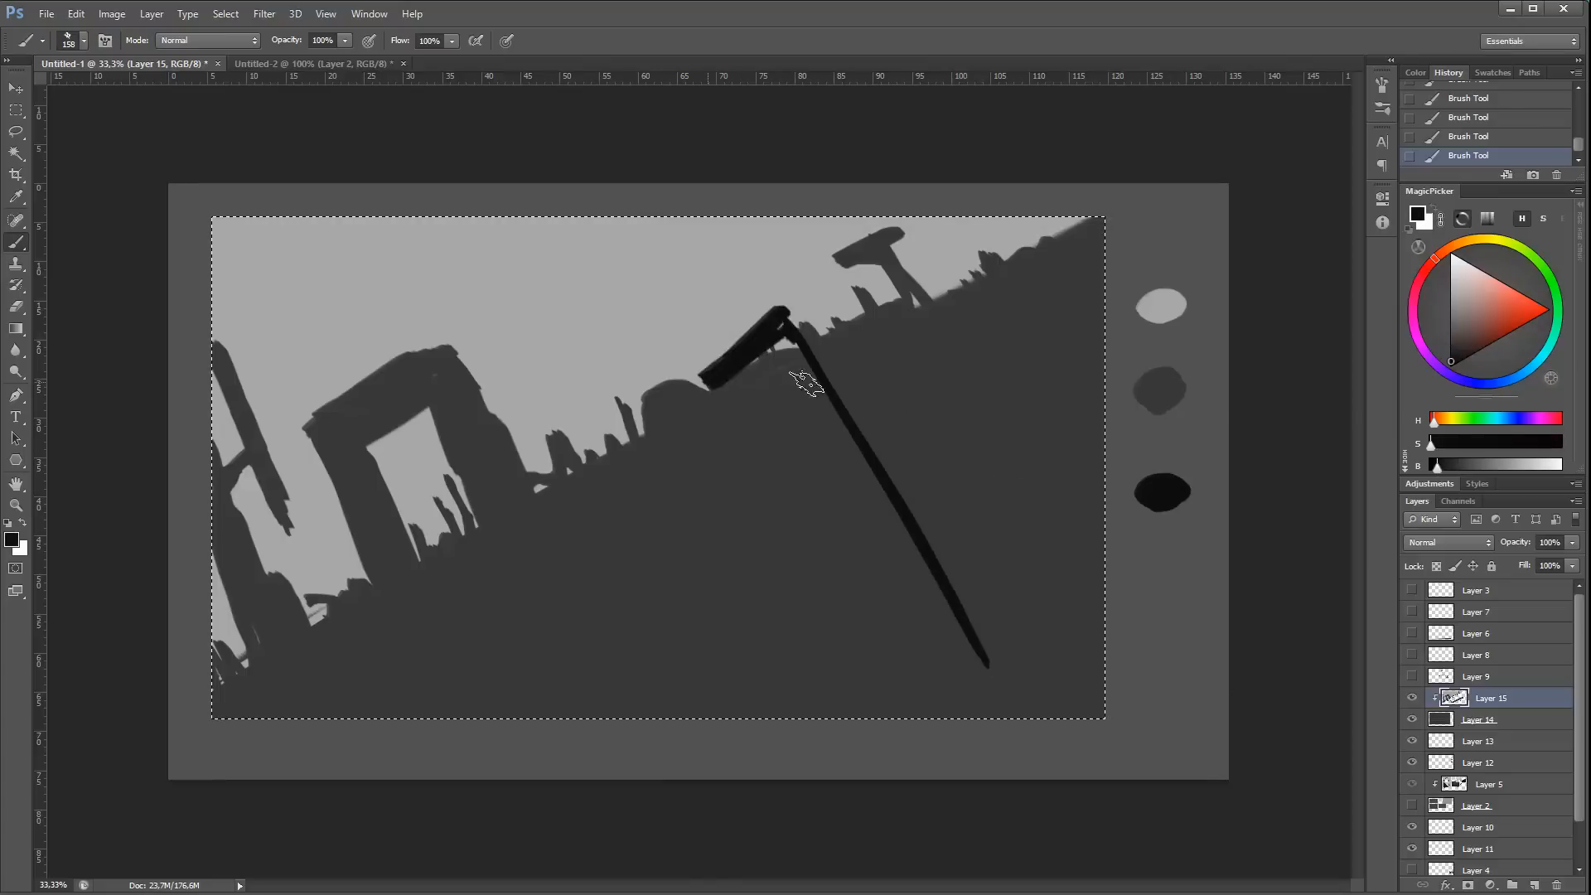
key(ctrl+alt+z)
key(ctrl+alt+z)
Step: Paint near-black wreck masses: a broad diagonal hull with jagged debris below it, and a broken block and forked post in the lower-left foreground
mouse_move(1037, 362)
mouse_down()
mouse_move(852, 472)
mouse_move(1030, 372)
mouse_move(1027, 356)
mouse_move(767, 497)
mouse_move(973, 419)
mouse_move(607, 609)
mouse_move(1101, 376)
mouse_move(620, 636)
mouse_up()
mouse_move(873, 532)
mouse_down()
mouse_move(927, 569)
mouse_move(895, 509)
mouse_move(1005, 540)
mouse_move(1090, 533)
mouse_move(1028, 572)
mouse_move(1129, 580)
mouse_move(948, 610)
mouse_move(795, 550)
mouse_move(824, 551)
mouse_move(663, 629)
mouse_move(1030, 455)
mouse_move(853, 539)
mouse_move(1057, 366)
mouse_move(887, 408)
mouse_move(852, 462)
mouse_move(1001, 365)
mouse_move(1046, 362)
mouse_move(696, 540)
mouse_move(633, 633)
mouse_move(1100, 382)
mouse_up()
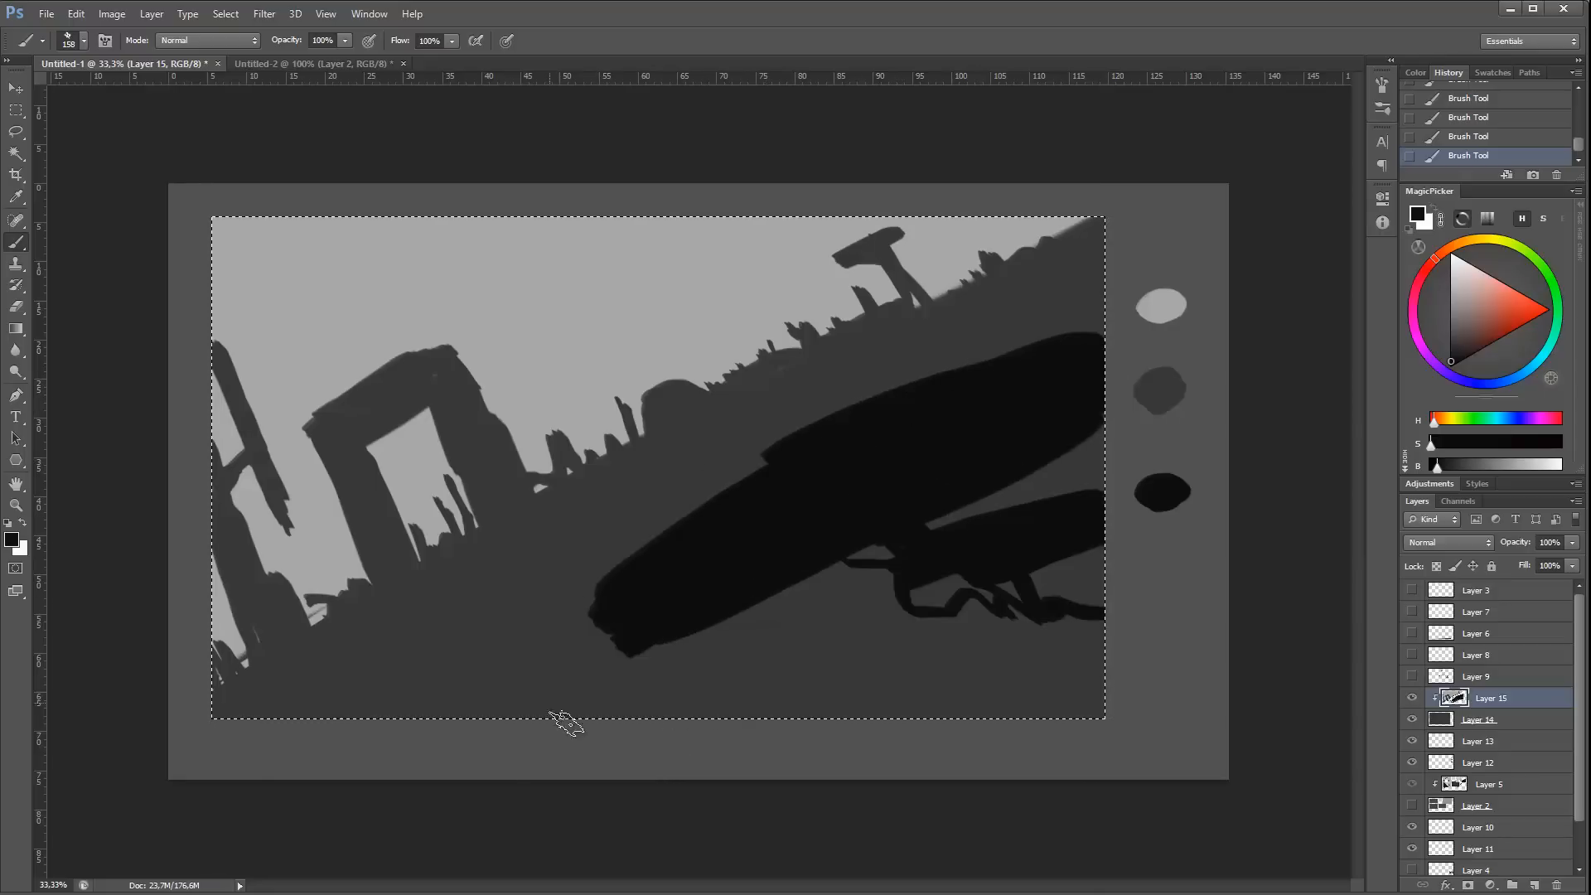
mouse_move(561, 719)
mouse_down()
mouse_move(426, 647)
mouse_move(462, 650)
mouse_move(406, 642)
mouse_move(450, 735)
mouse_move(461, 693)
mouse_move(387, 738)
mouse_move(282, 655)
mouse_move(282, 559)
mouse_up()
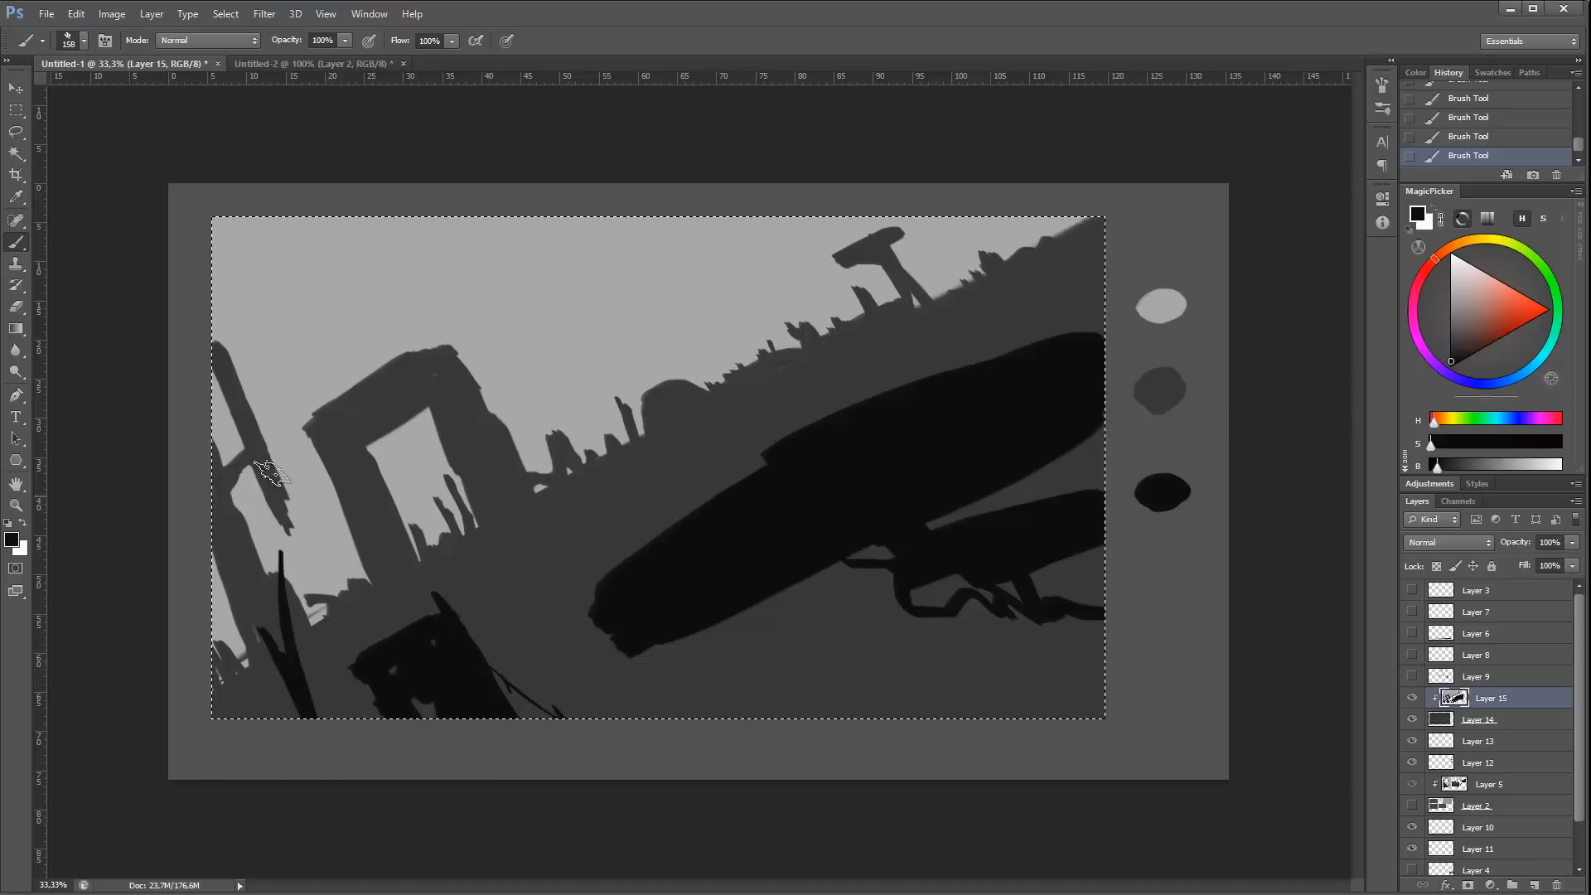
Step: In the sampled dark grey, paint a thick leaning pillar above the hull, leaning posts near the upper-right corner and a hanging fragment at the frame's upper edge
alt+click(1160, 390)
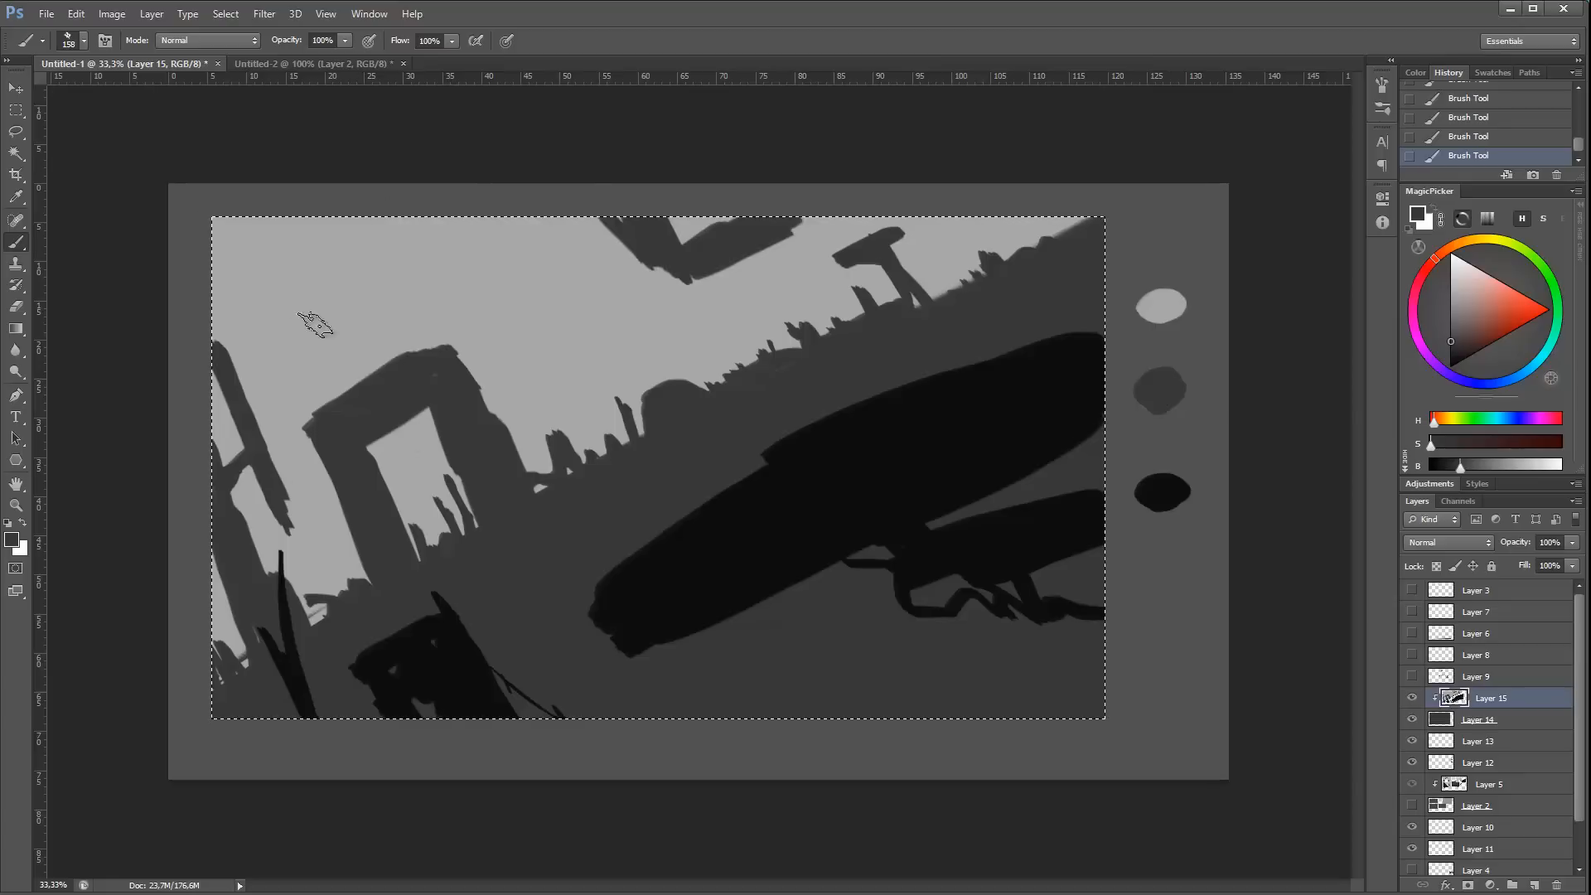
key(ctrl+alt+z)
key(ctrl+alt+z)
mouse_move(803, 363)
mouse_down()
mouse_move(756, 263)
mouse_move(811, 330)
mouse_up()
drag(766, 223, 828, 331)
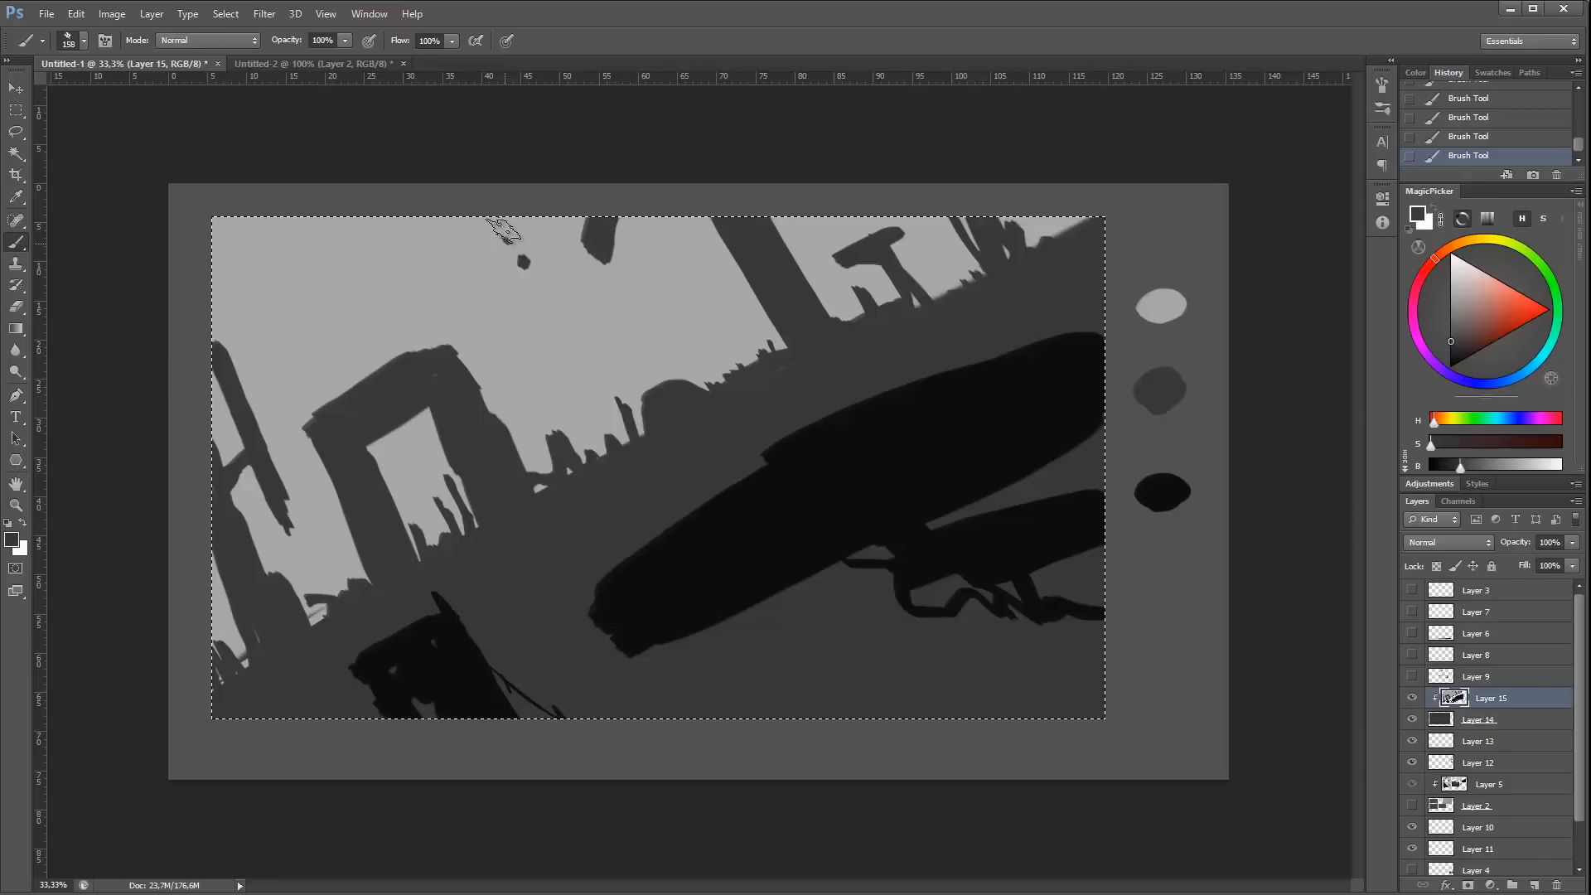
Step: Scatter dark grey falling debris in the sky beside the arch and small chunks inside the arch's opening
mouse_move(507, 305)
mouse_down()
mouse_move(499, 332)
mouse_move(540, 379)
mouse_up()
click(501, 364)
click(532, 403)
click(580, 299)
click(507, 411)
click(444, 503)
click(440, 520)
click(412, 518)
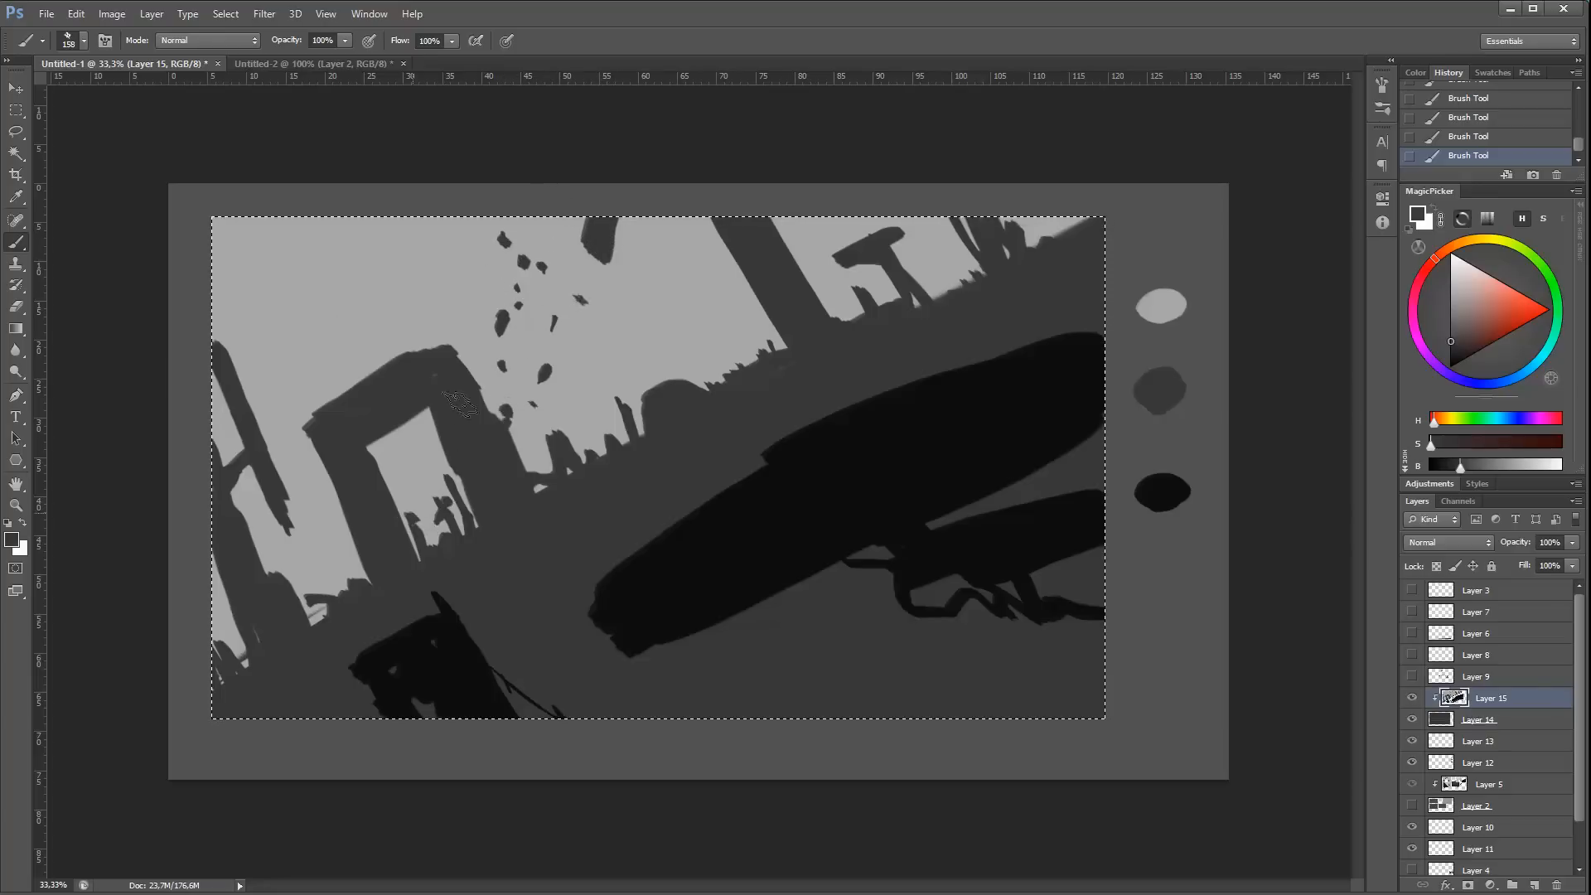
Step: With a 57 px brush, add thin dark grey marks in the sky above the arch
right_click(468, 283)
click(528, 318)
drag(370, 375, 360, 372)
Step: Carve light grey gaps into the horizon around the arch's base and the dome, enlarging the brush to 102 px
drag(602, 455, 620, 500)
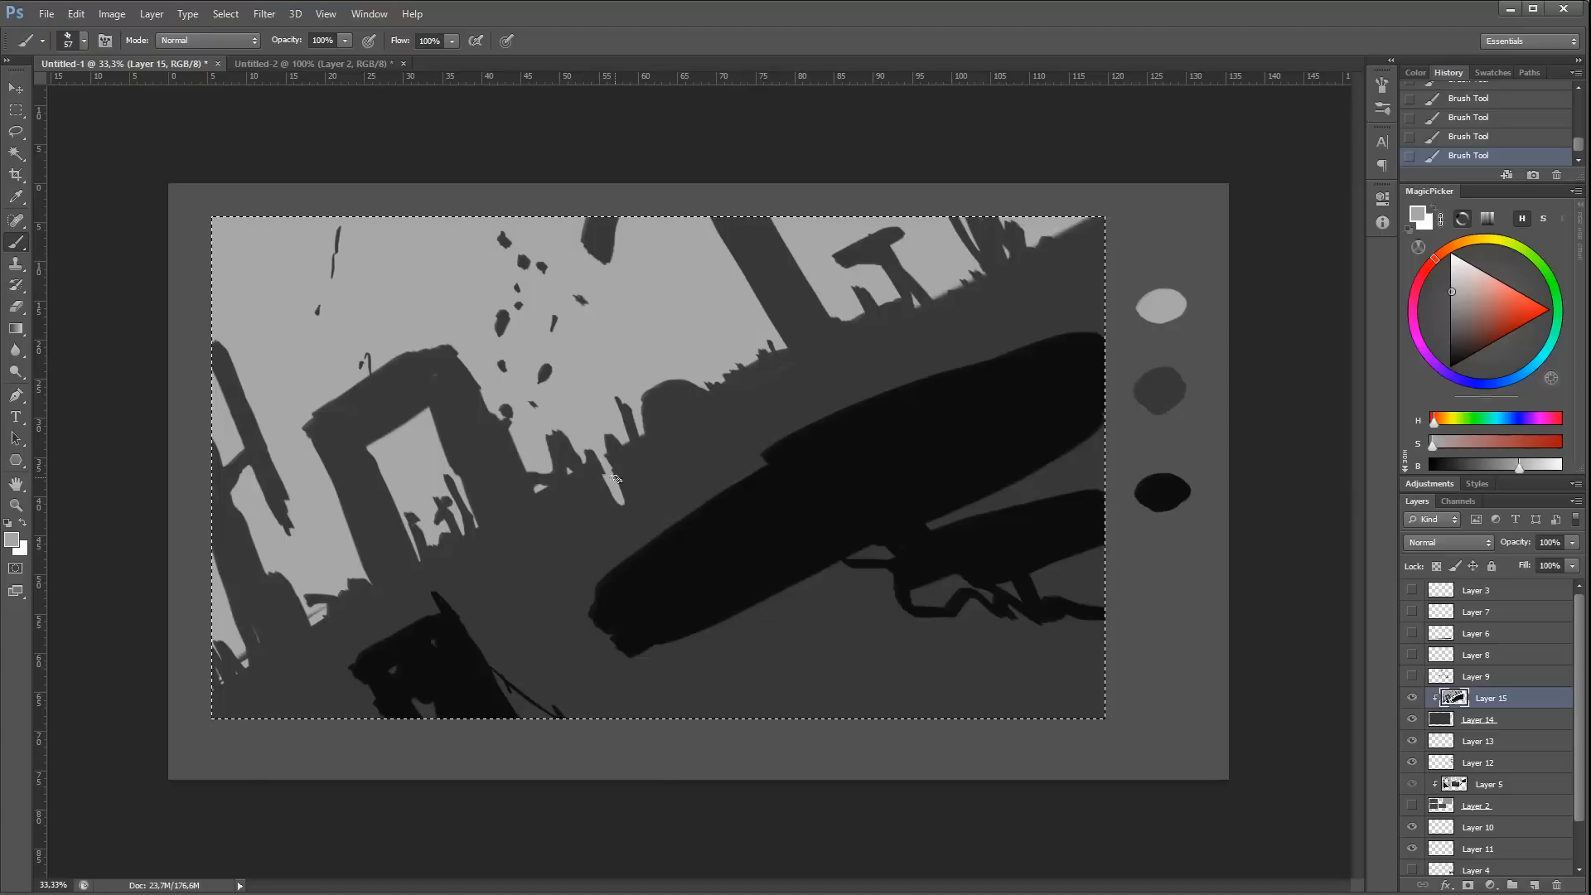
right_click(593, 379)
click(667, 425)
click(653, 341)
drag(561, 481, 569, 499)
drag(466, 549, 437, 565)
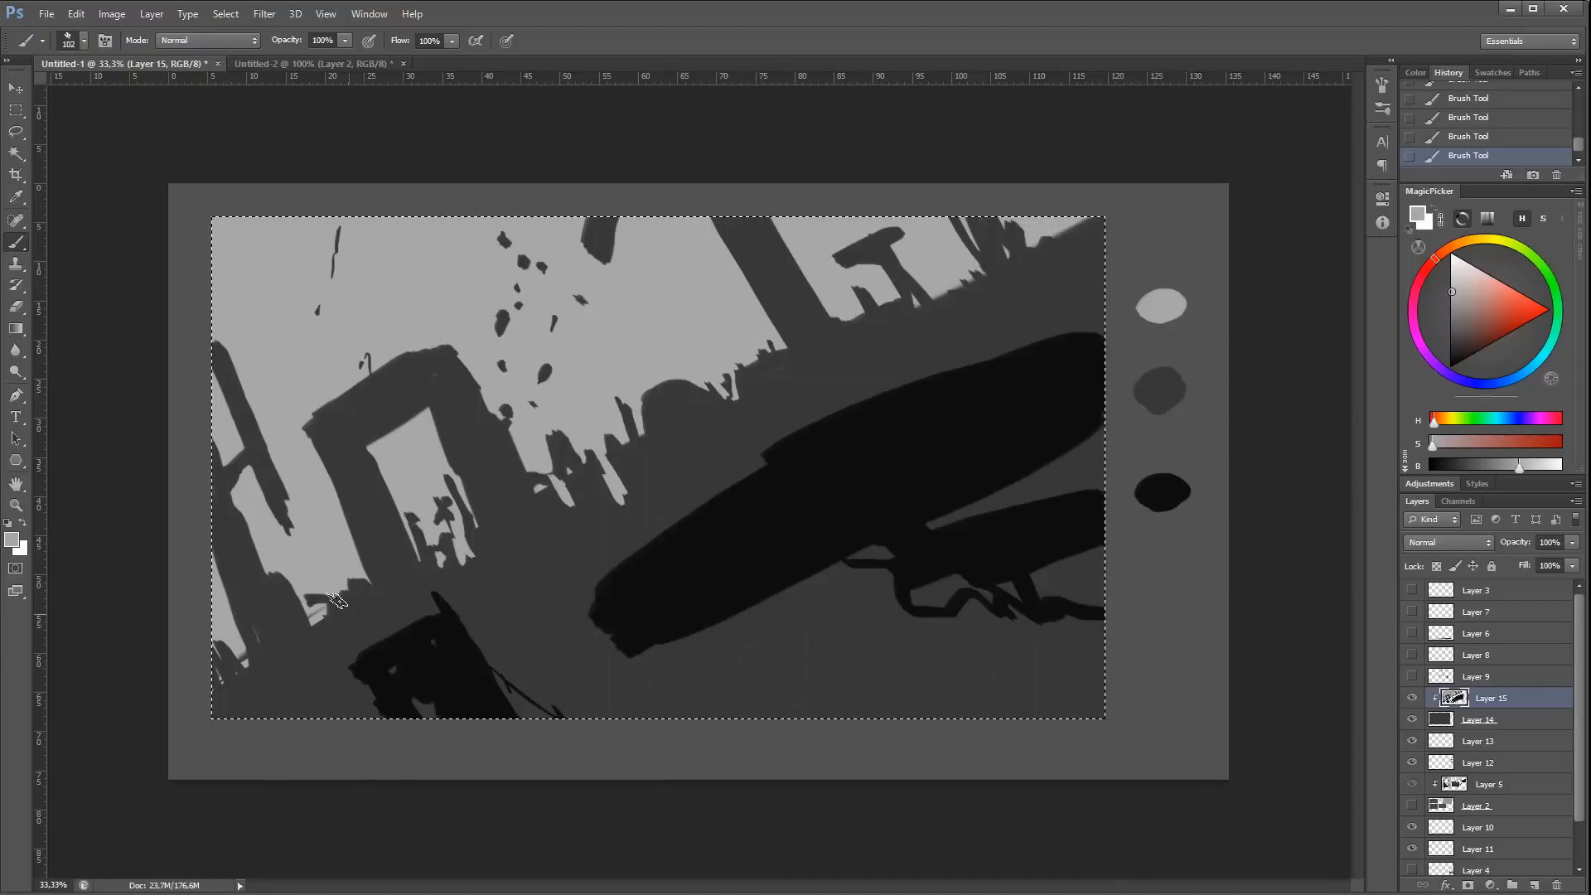
drag(337, 600, 328, 640)
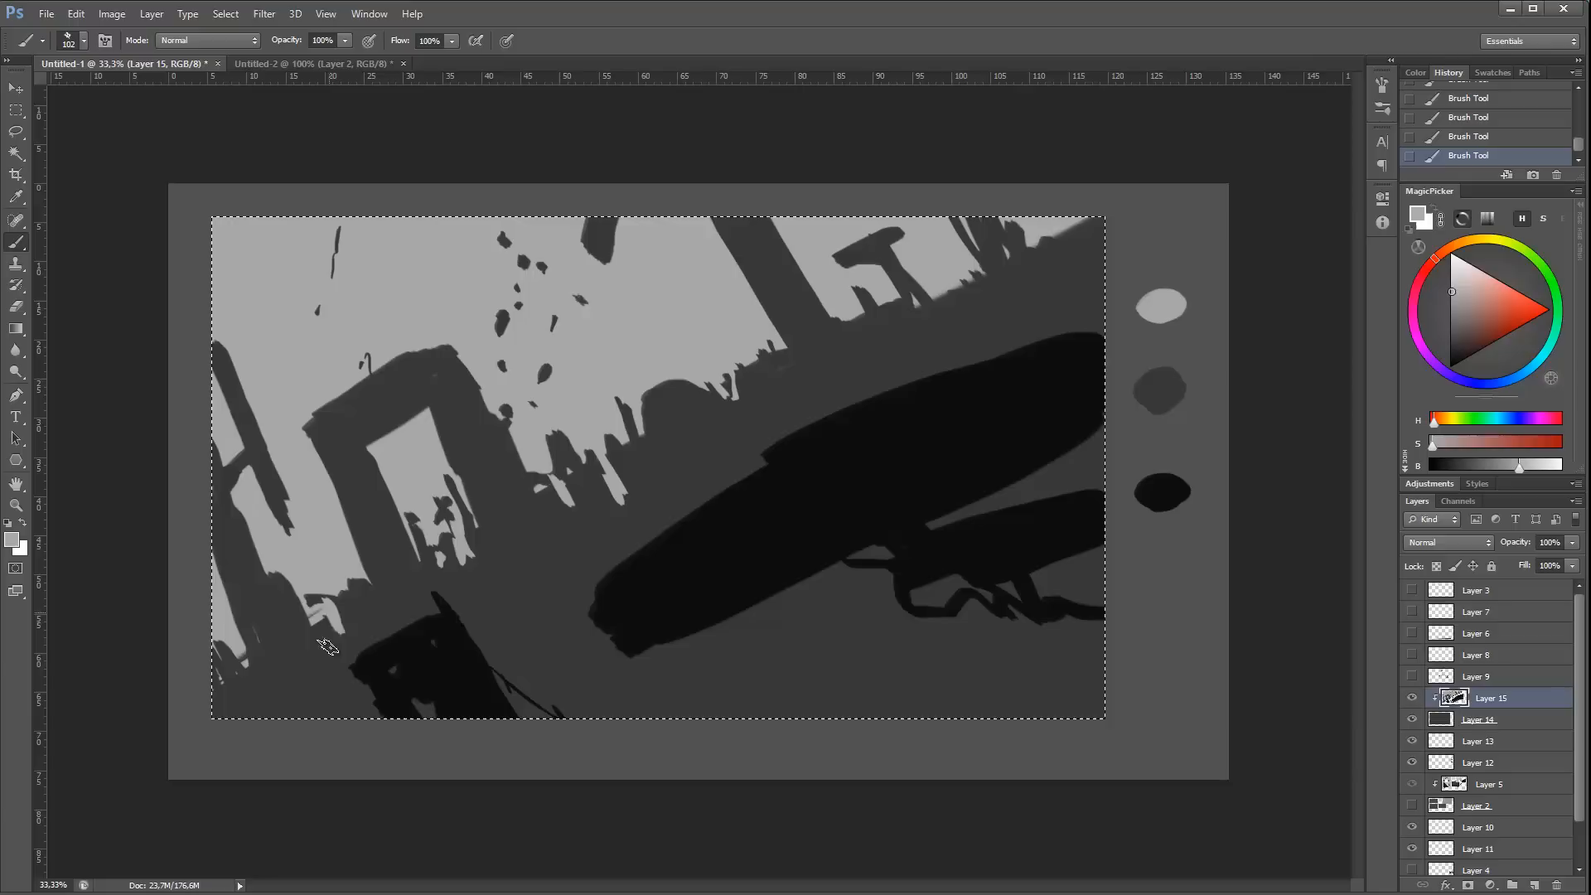
Step: Add rounded dark grey posts on the horizon beside the arch and the leaning pillar, and cut light grey gaps towards the frame's upper-right corner
alt+click(524, 557)
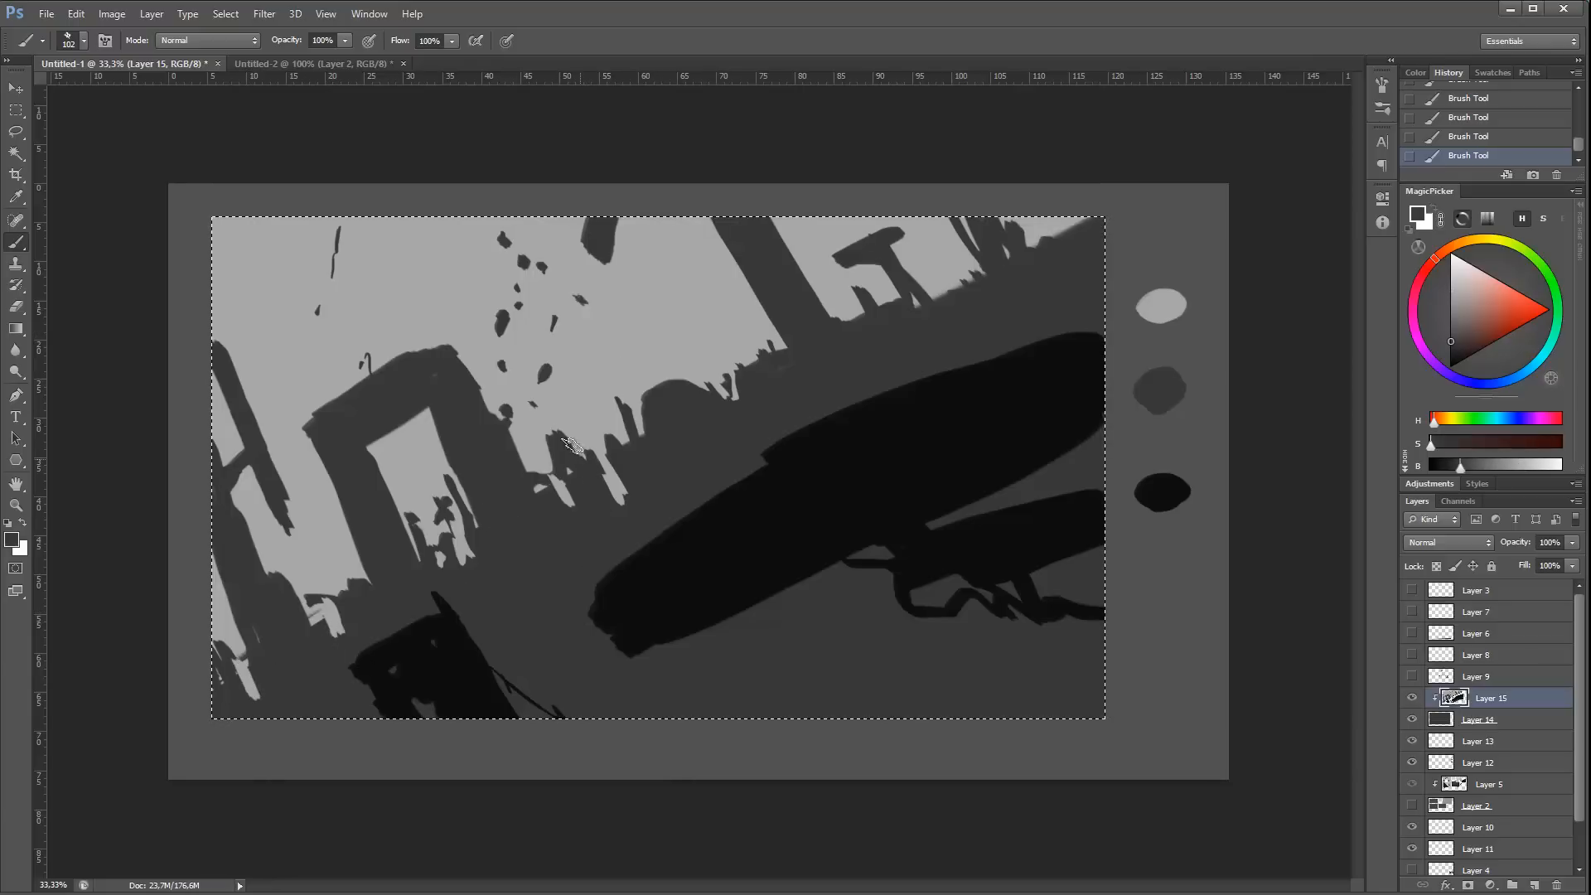
drag(571, 440, 550, 434)
alt+click(745, 409)
mouse_move(750, 364)
mouse_down()
mouse_move(714, 300)
mouse_move(764, 362)
mouse_move(717, 300)
mouse_up()
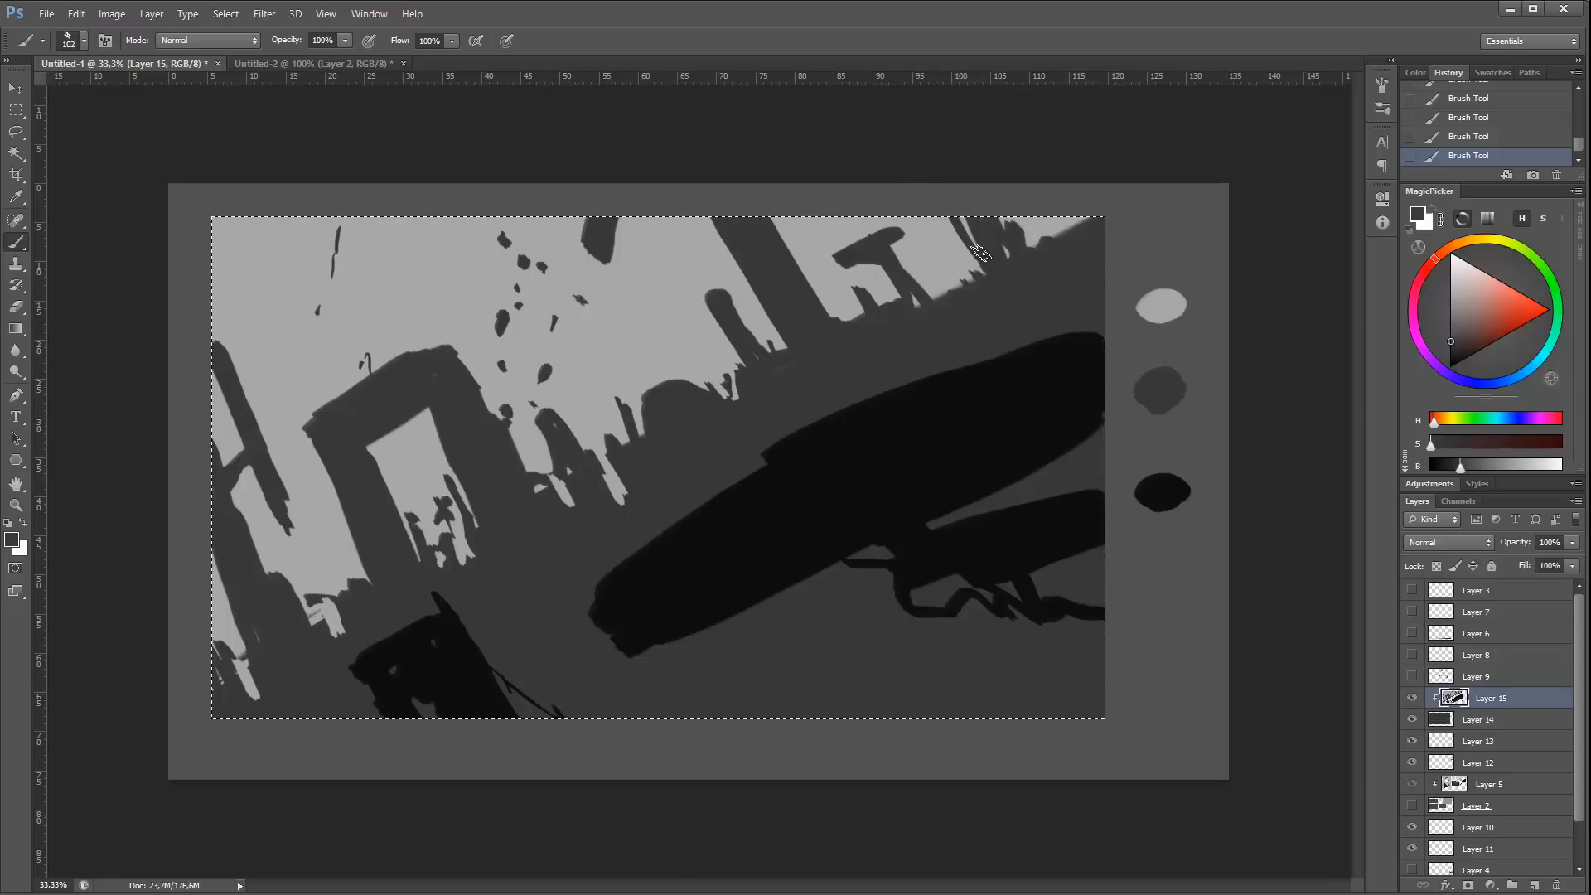
alt+click(916, 310)
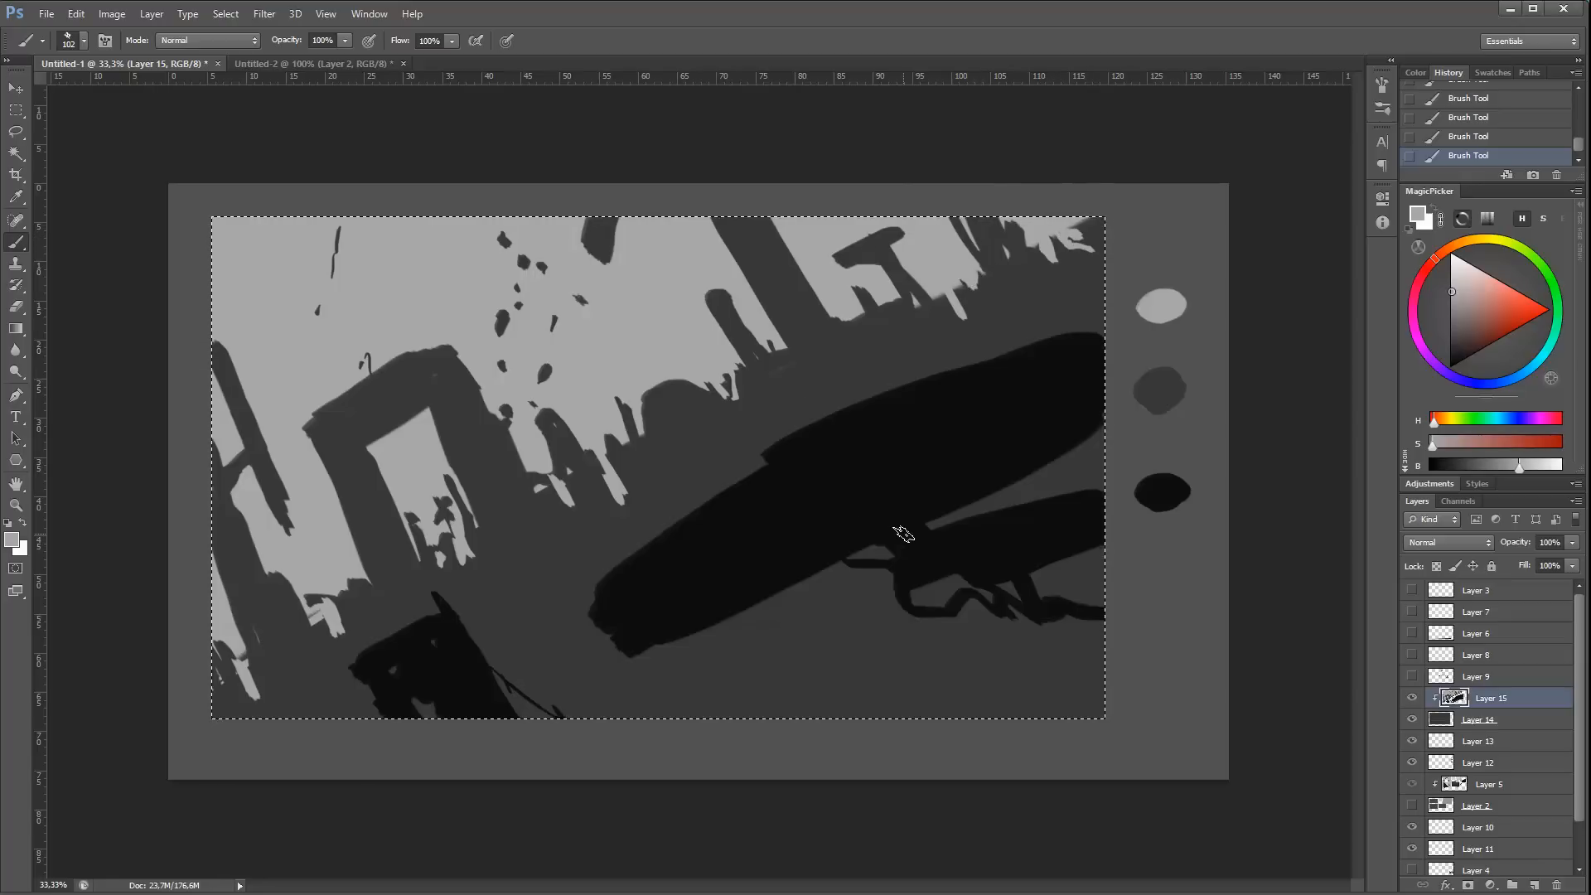
Step: Break up the falling debris beside the arch with light grey and rework it into narrow dark grey streaks
alt+click(465, 293)
drag(498, 336, 496, 313)
alt+click(550, 267)
alt+click(523, 261)
drag(528, 302, 519, 377)
drag(524, 354, 526, 363)
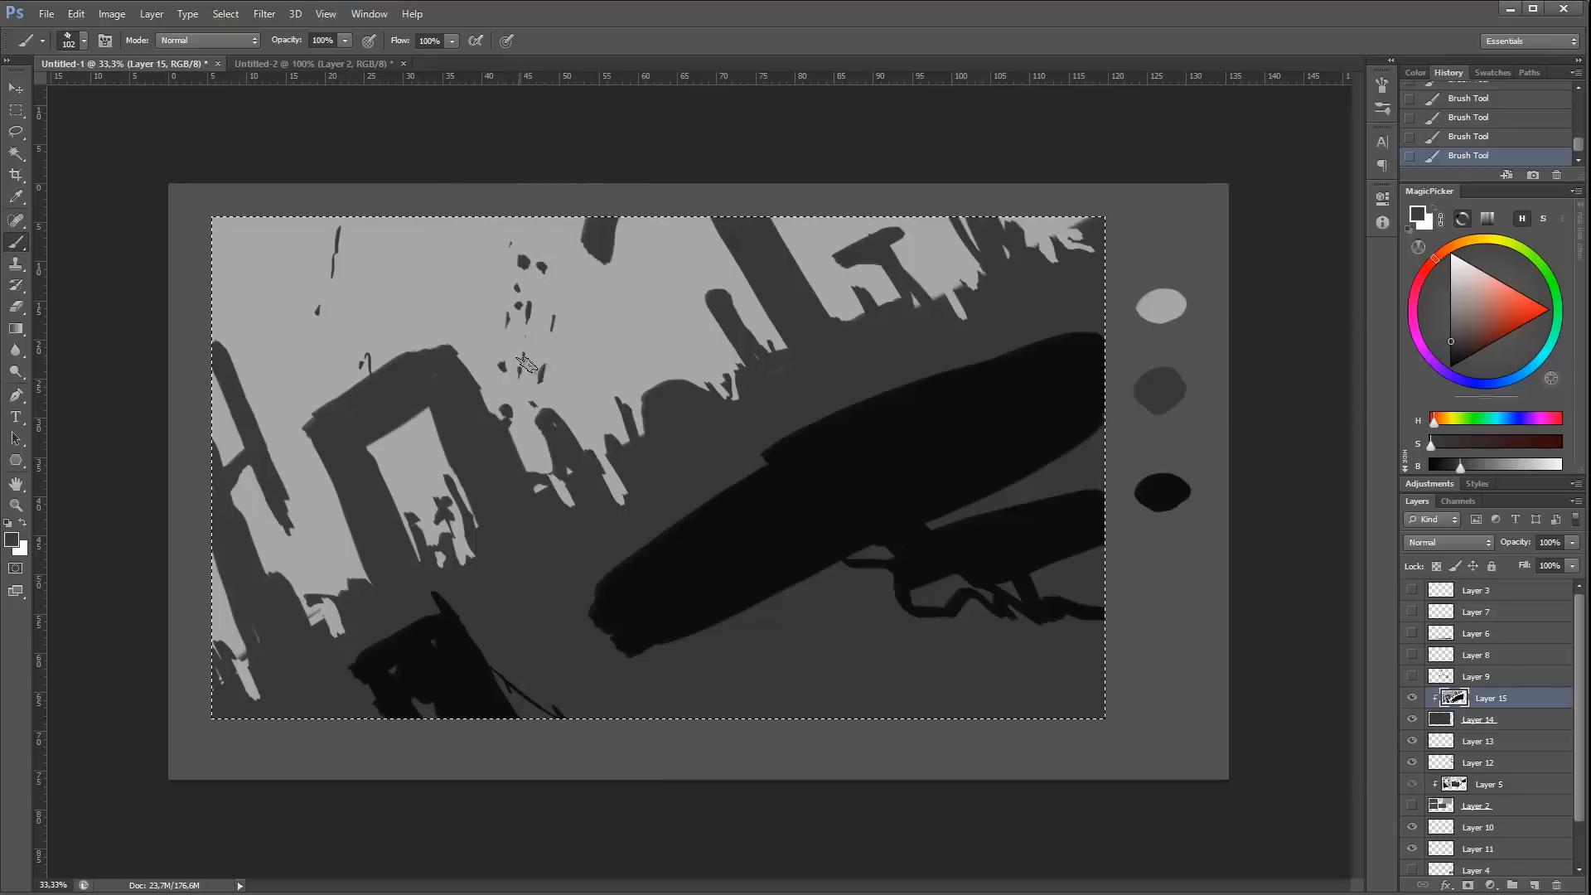
Step: Straighten the arch's top edge with light grey, then add dark grey spikes on its corners and a flying ship silhouette in the frame's upper-left corner
alt+click(412, 302)
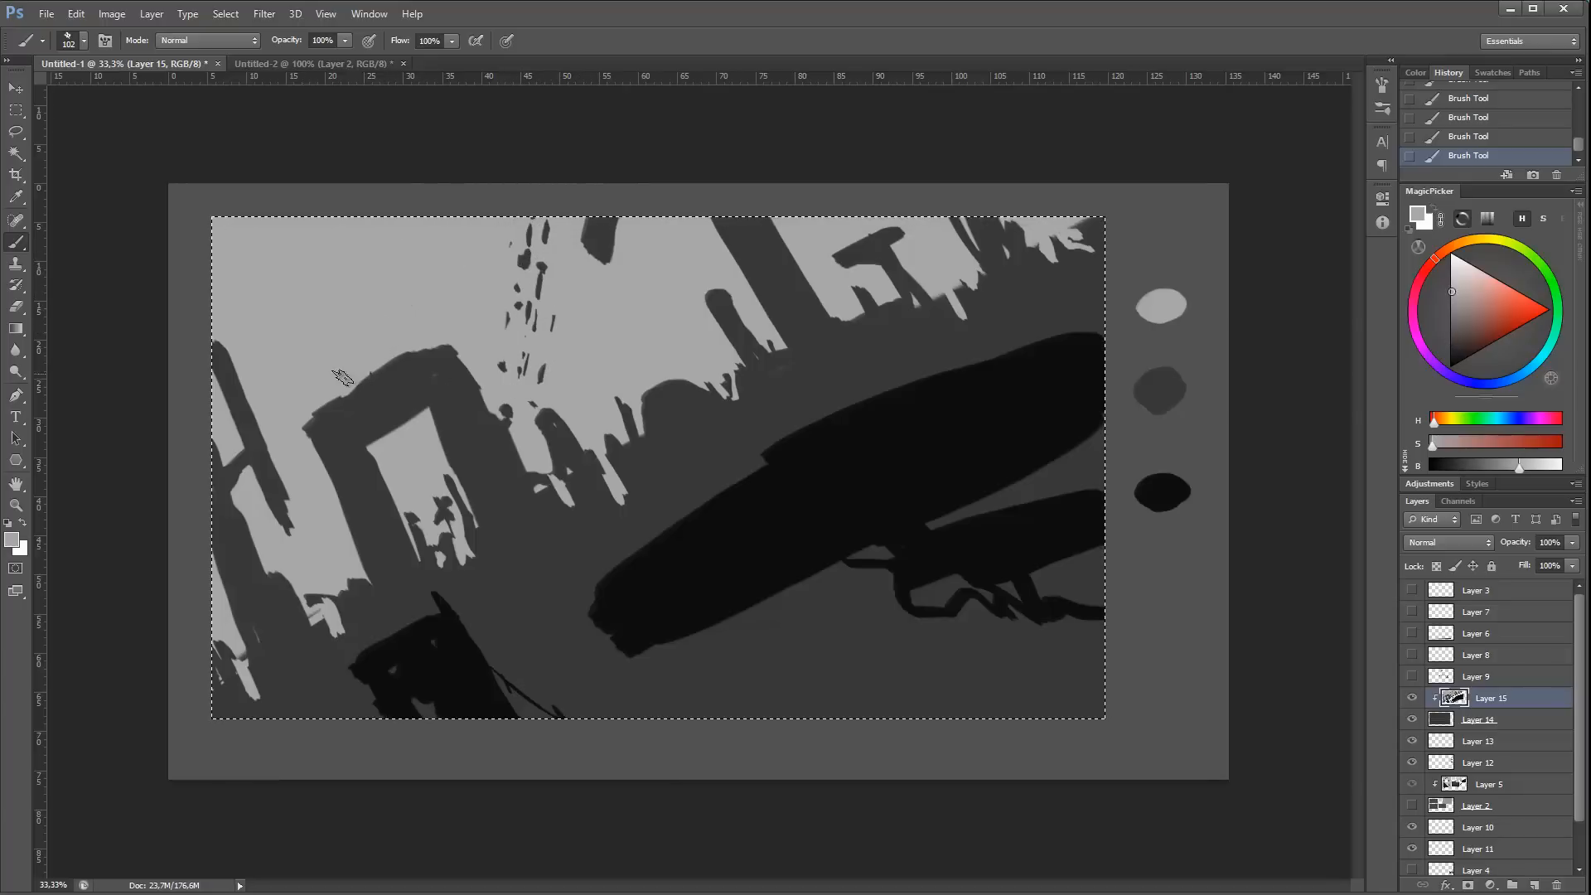
drag(399, 365, 413, 363)
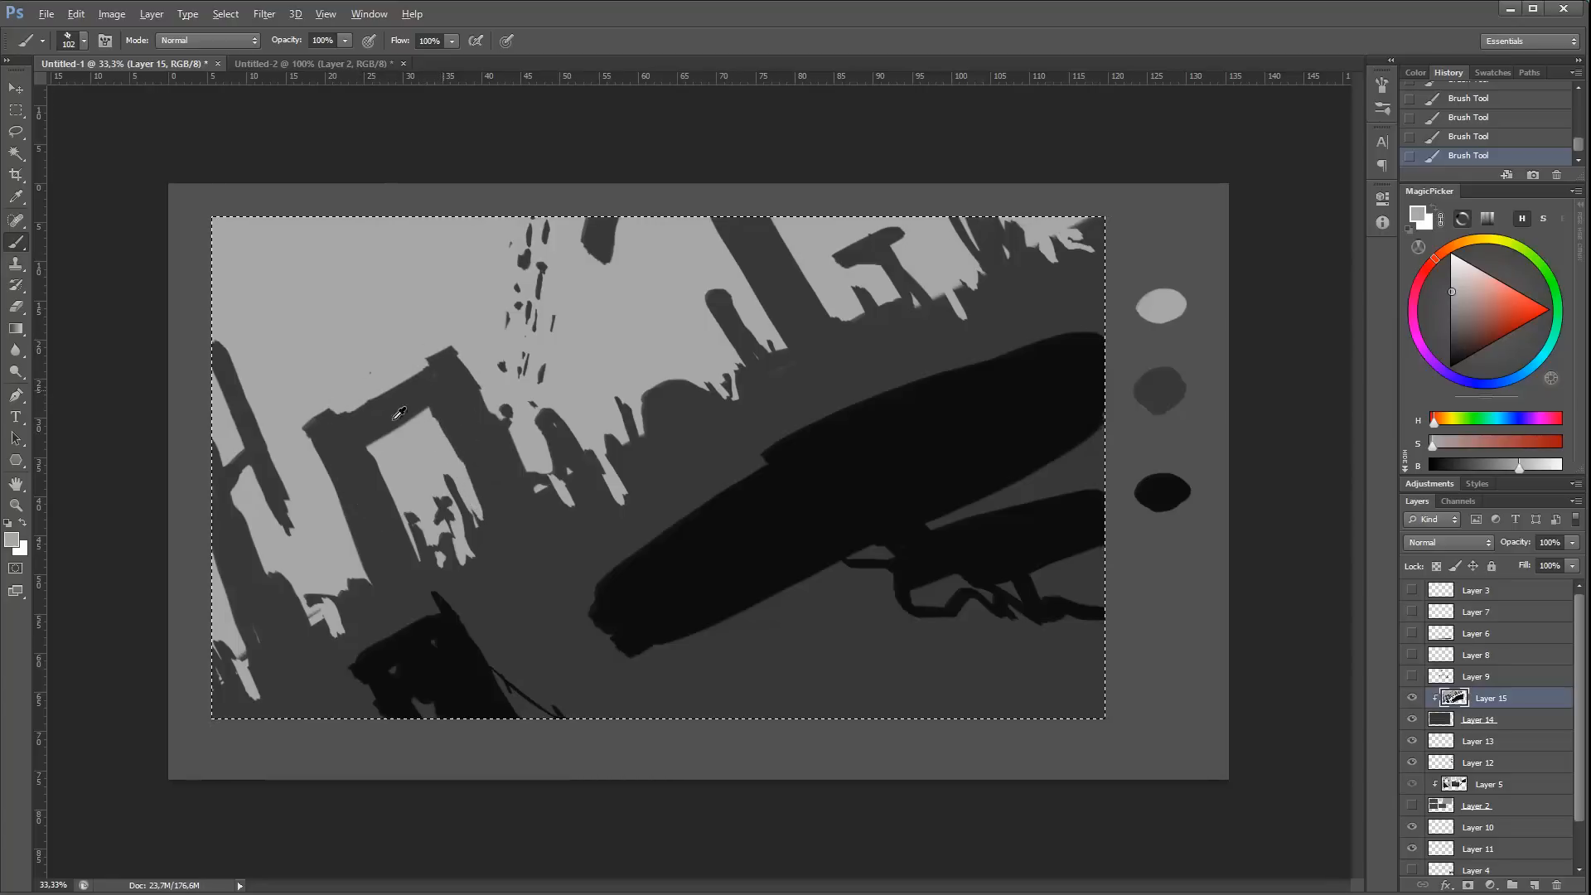
alt+click(356, 452)
drag(315, 412, 312, 396)
drag(437, 347, 432, 335)
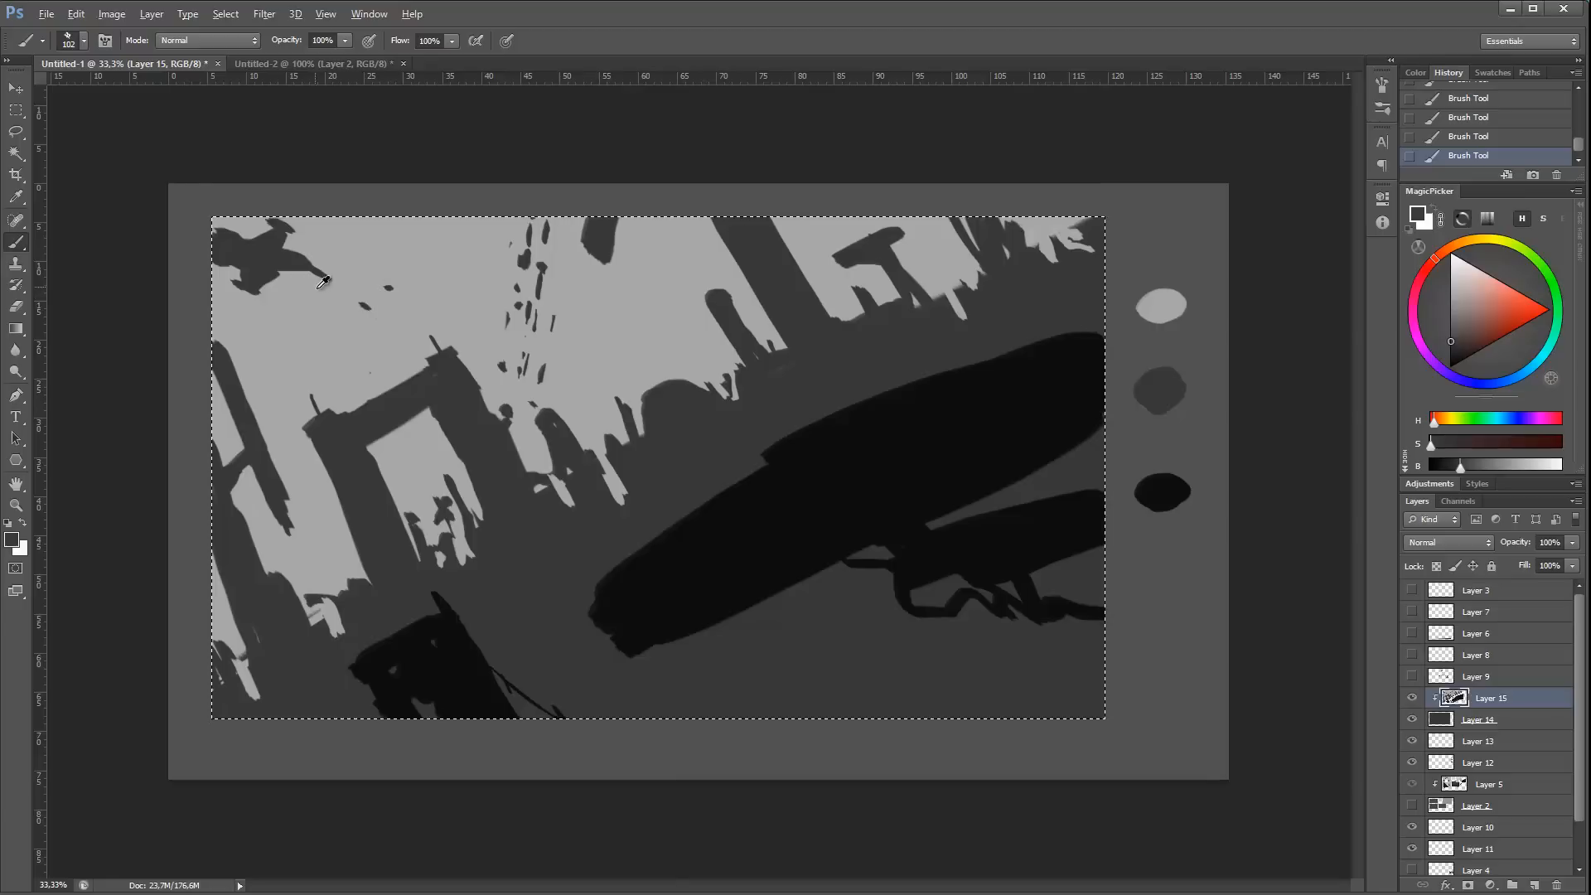
Step: Dot small dark grey specks across the sky around the arch and paint a thin wedge above the dome
alt+click(390, 285)
alt+click(387, 286)
click(315, 345)
click(271, 389)
click(657, 331)
drag(646, 351, 620, 361)
click(311, 486)
Step: Sample near-black and smooth the large hull's upper edge into one continuous curve up to the frame's edge
alt+click(873, 452)
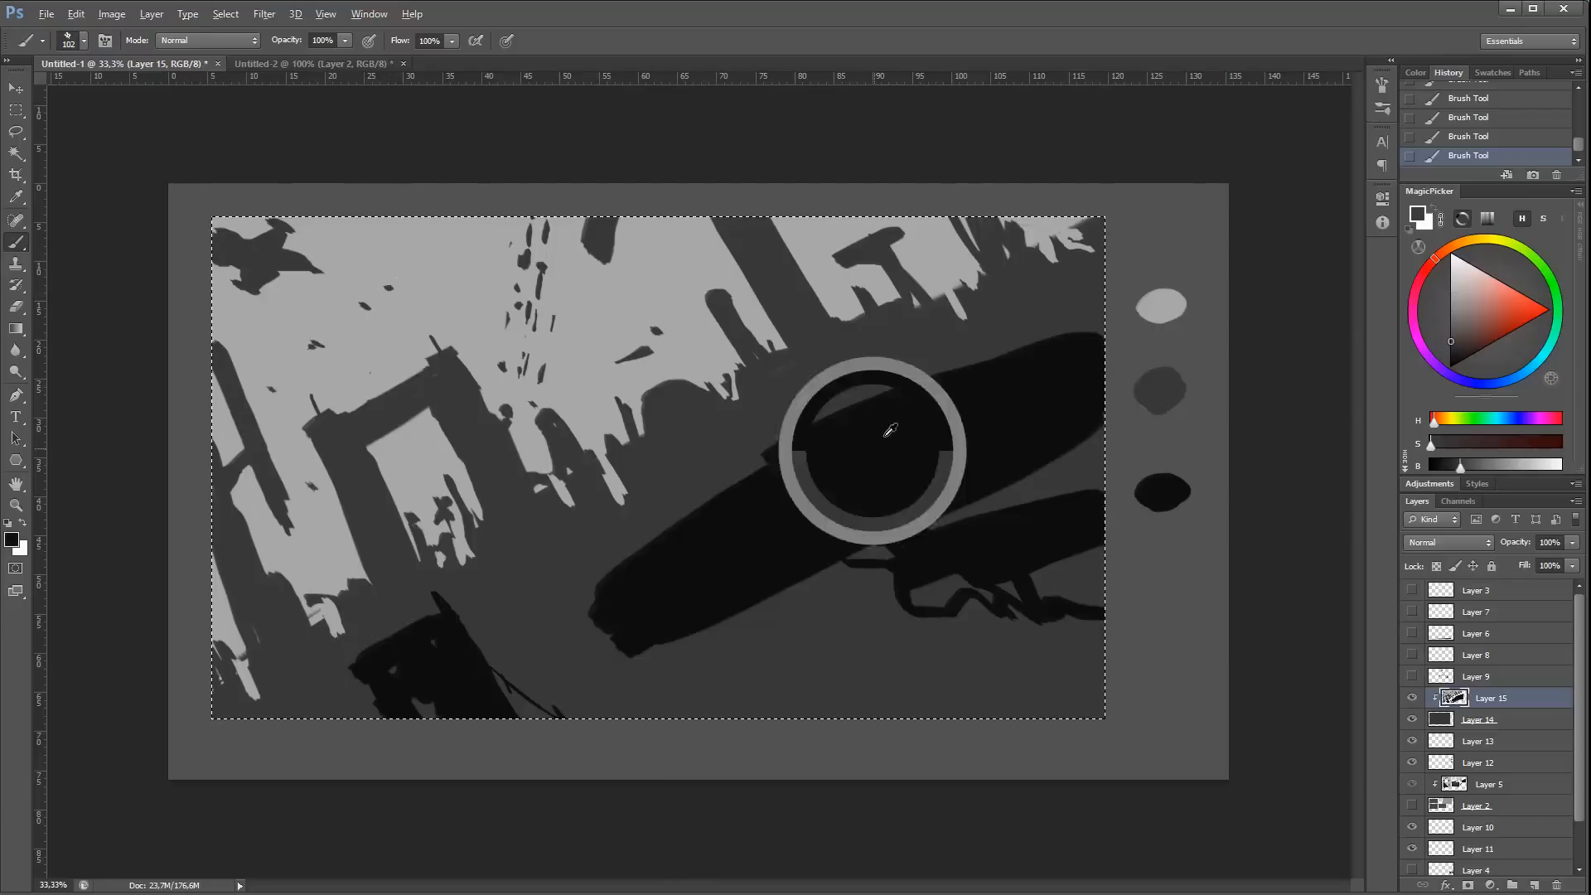
drag(595, 607, 779, 446)
drag(621, 569, 870, 417)
drag(692, 493, 1150, 340)
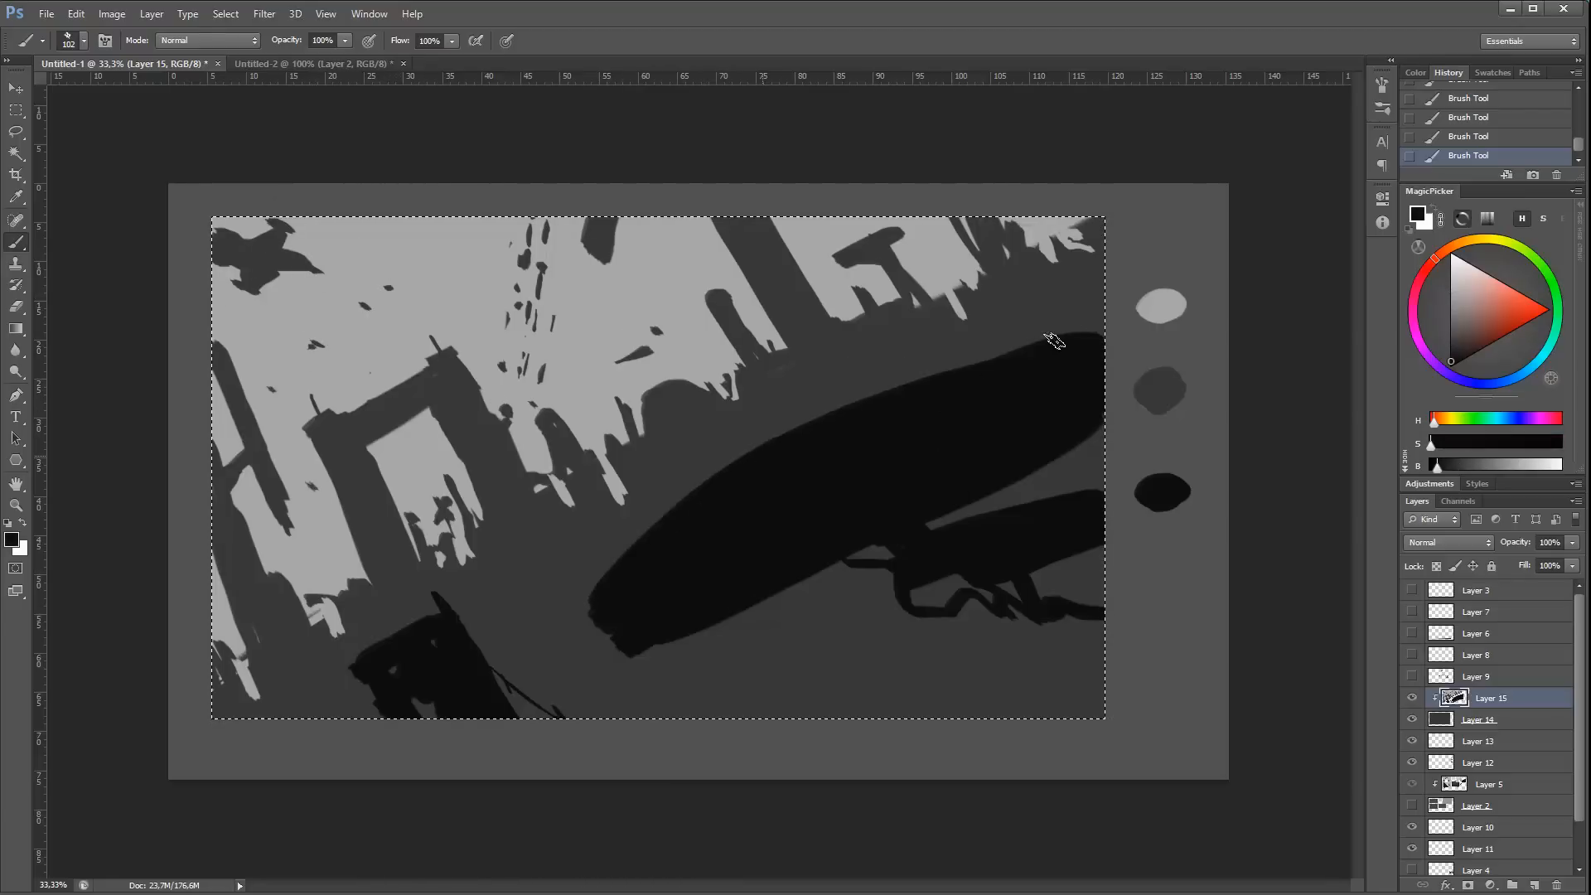
drag(816, 417, 1065, 338)
drag(965, 356, 1101, 334)
Step: With a 41 px brush in light grey, paint a forked diagonal streak across the hull's upper edge
alt+click(682, 330)
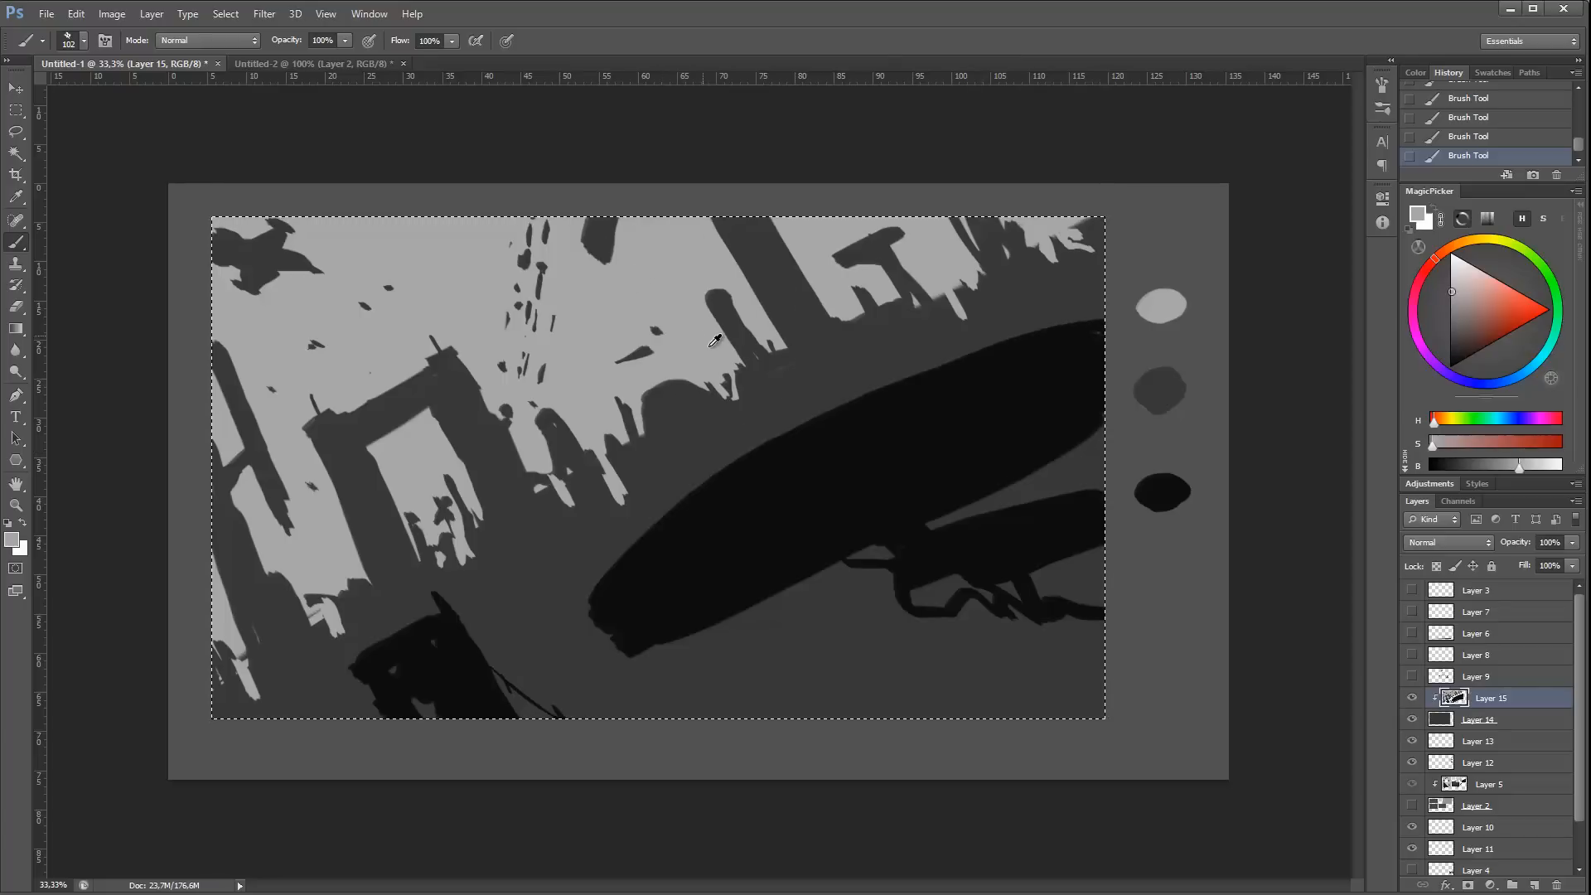
right_click(903, 438)
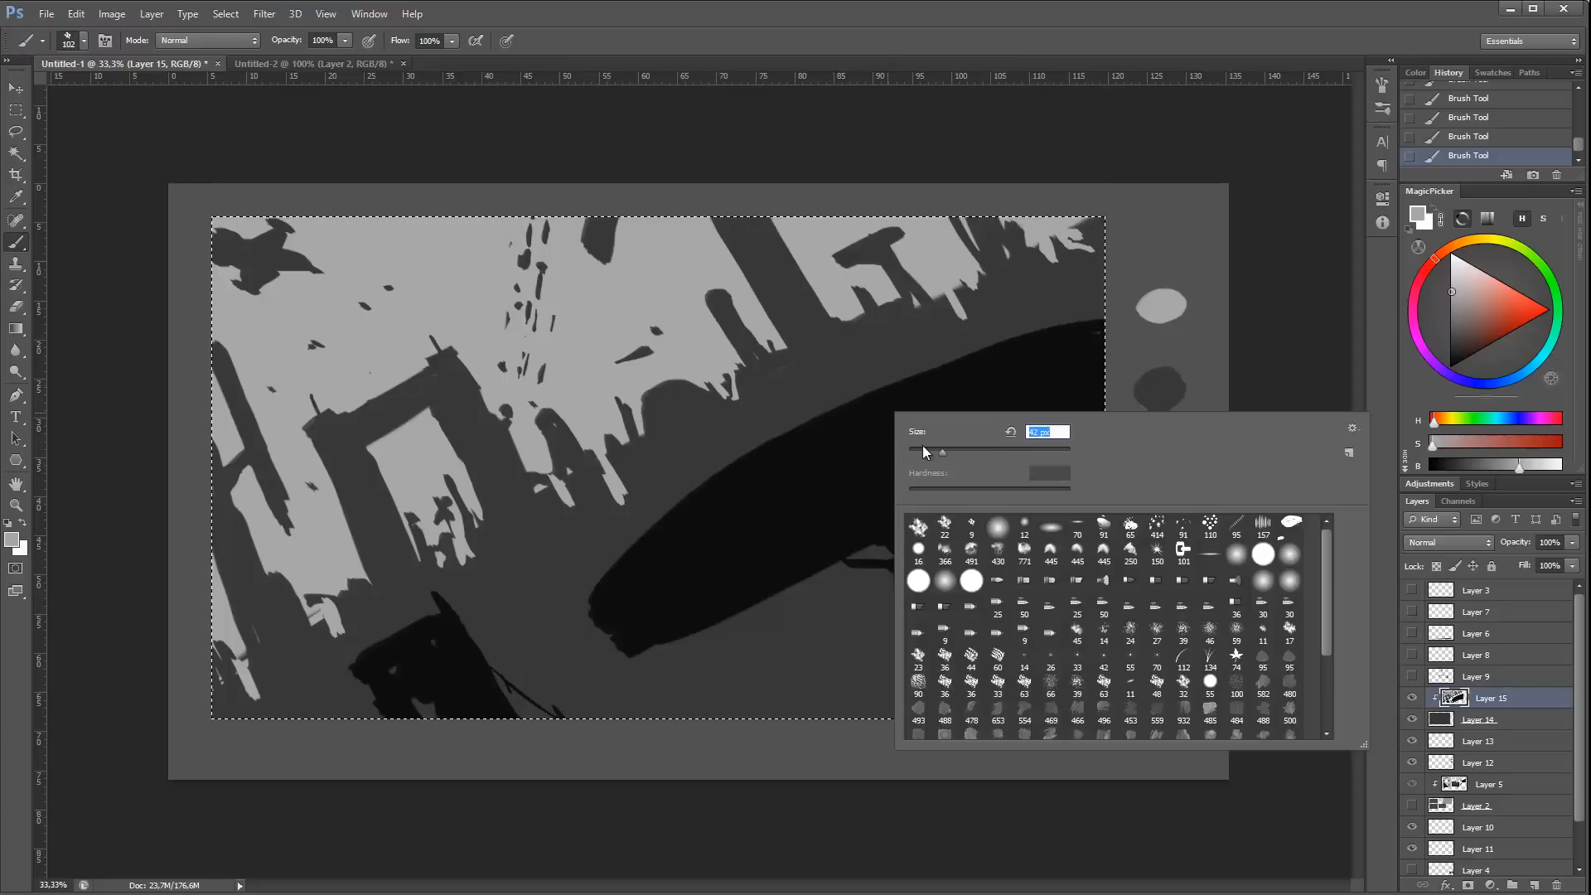
click(880, 424)
mouse_move(763, 493)
mouse_down()
mouse_move(893, 380)
mouse_move(813, 456)
mouse_up()
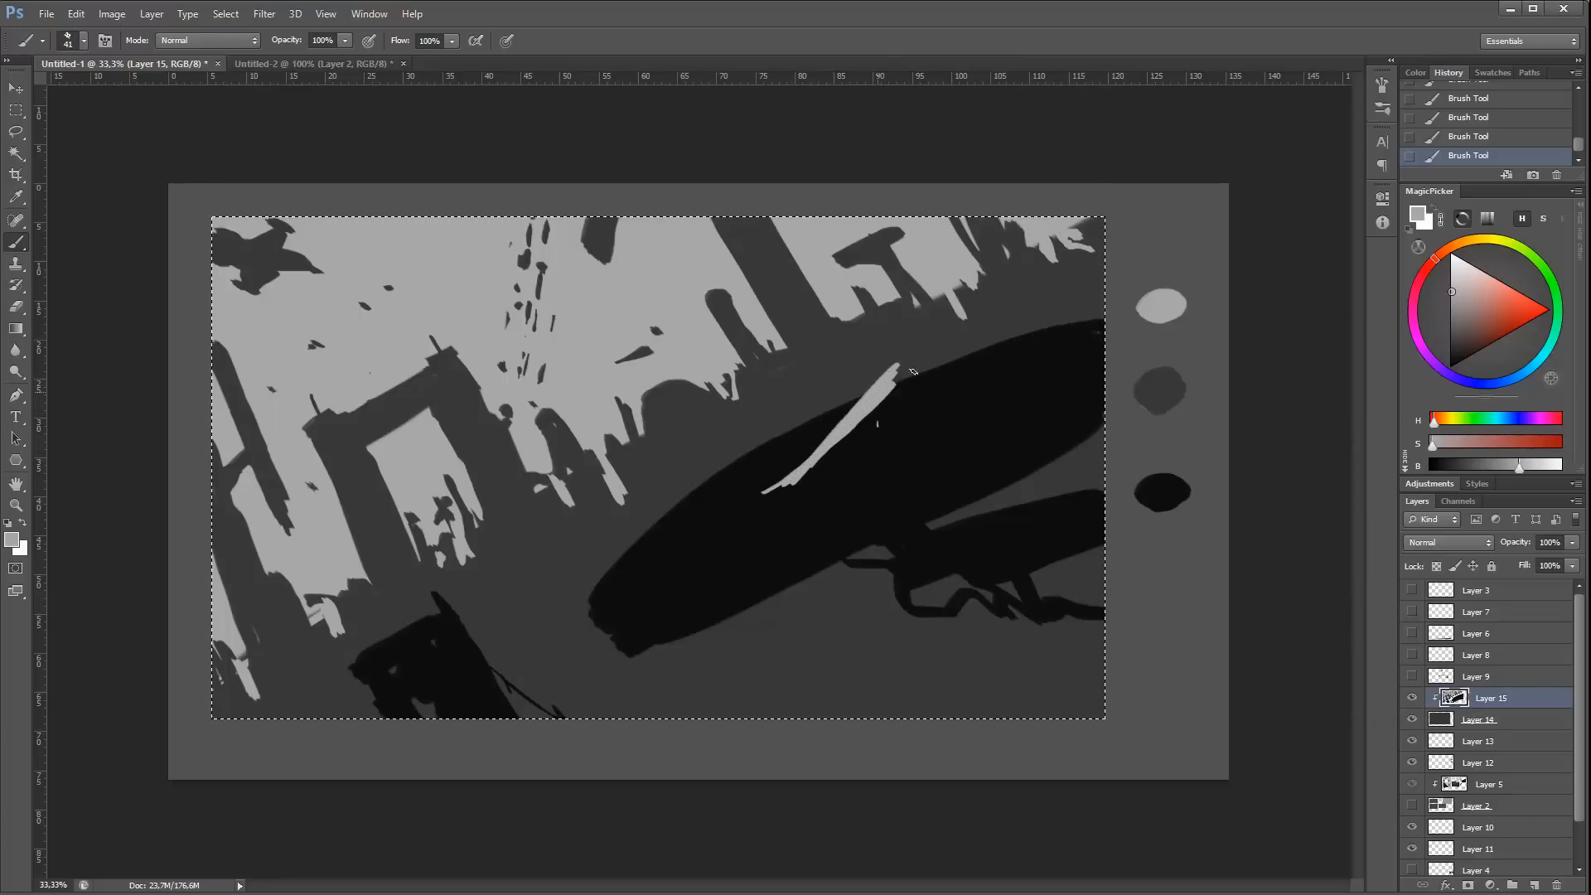
mouse_move(918, 371)
mouse_down()
mouse_move(873, 418)
mouse_move(913, 371)
mouse_move(911, 385)
mouse_move(1032, 312)
mouse_move(920, 388)
mouse_move(958, 365)
mouse_up()
mouse_move(837, 422)
mouse_down()
mouse_move(787, 434)
mouse_move(860, 414)
mouse_up()
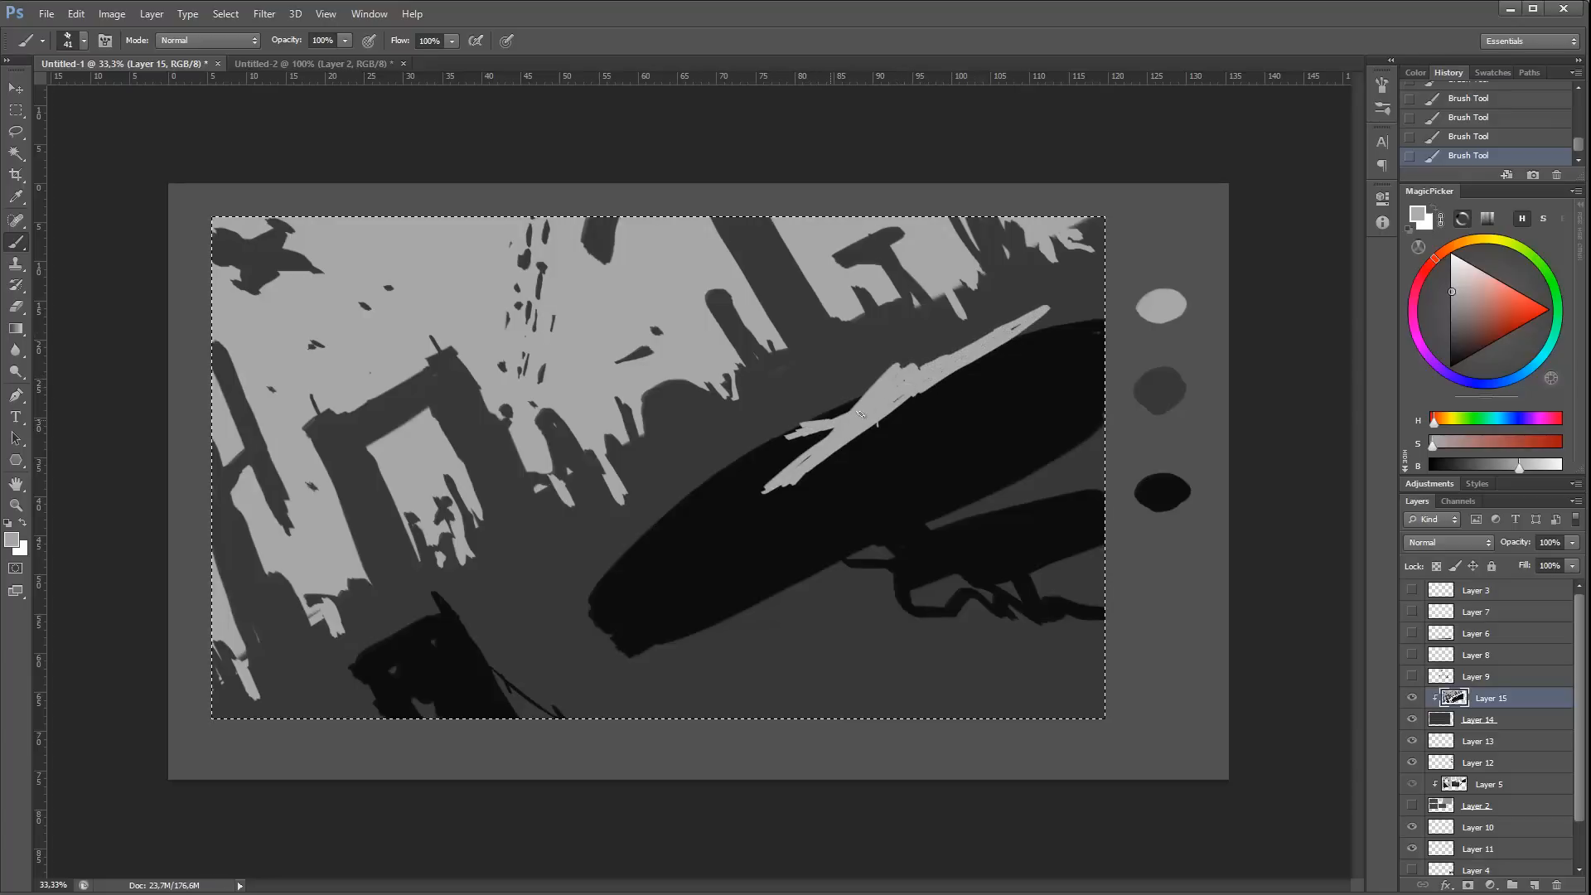
Step: Dab a row of small light grey windows on the hull below the light streak
click(735, 519)
click(759, 520)
click(774, 515)
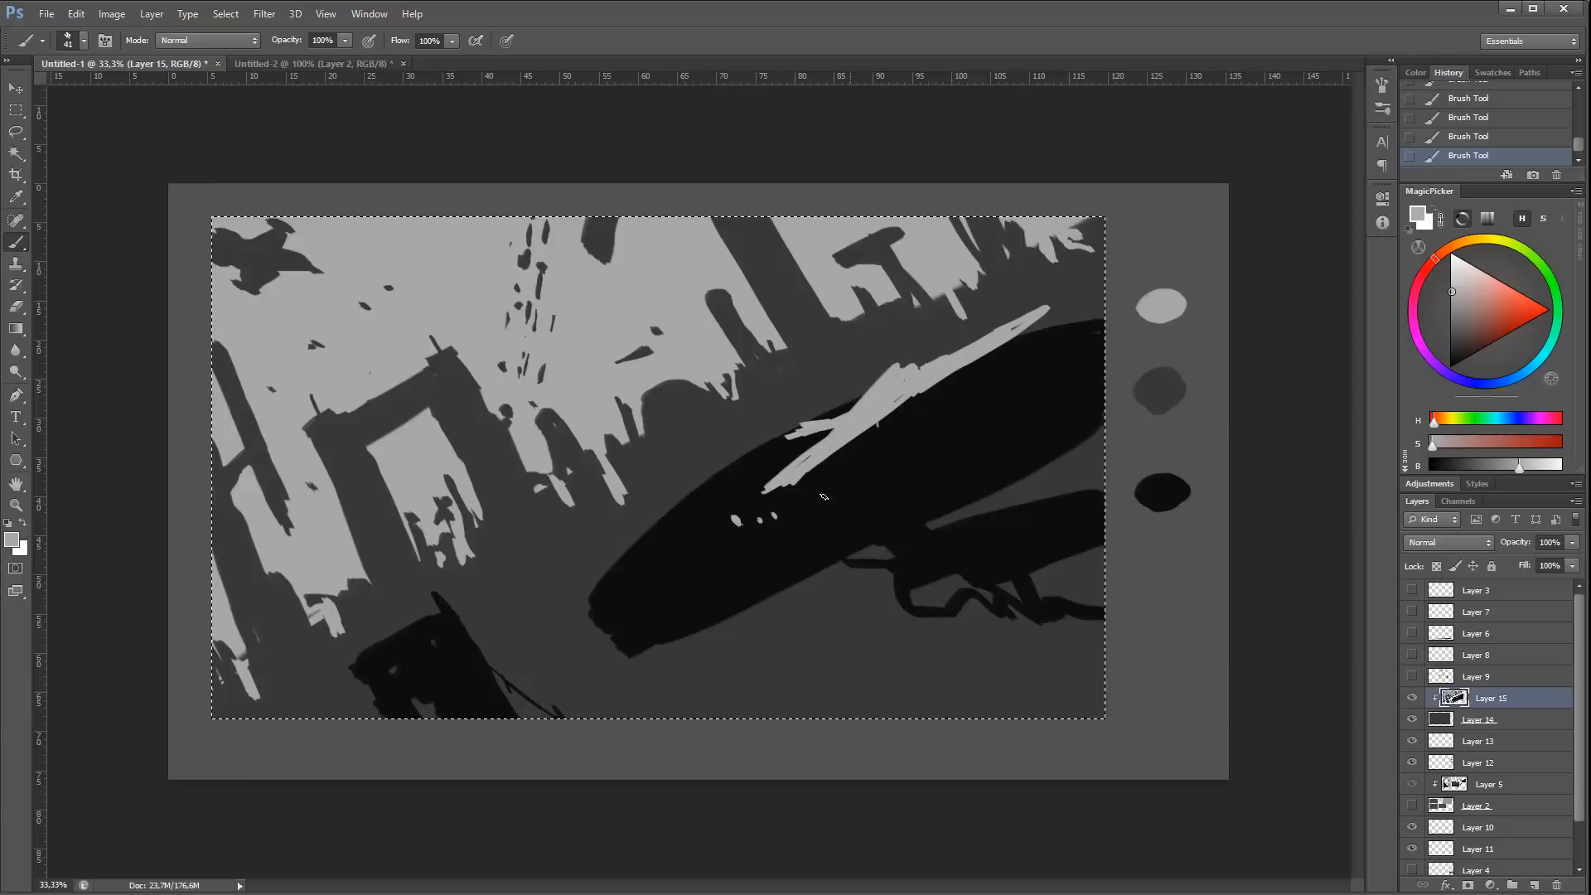
click(786, 507)
click(808, 503)
Step: Sample near-black and draw thin hanging cables and looping wires around the debris beneath the hull
alt+click(877, 522)
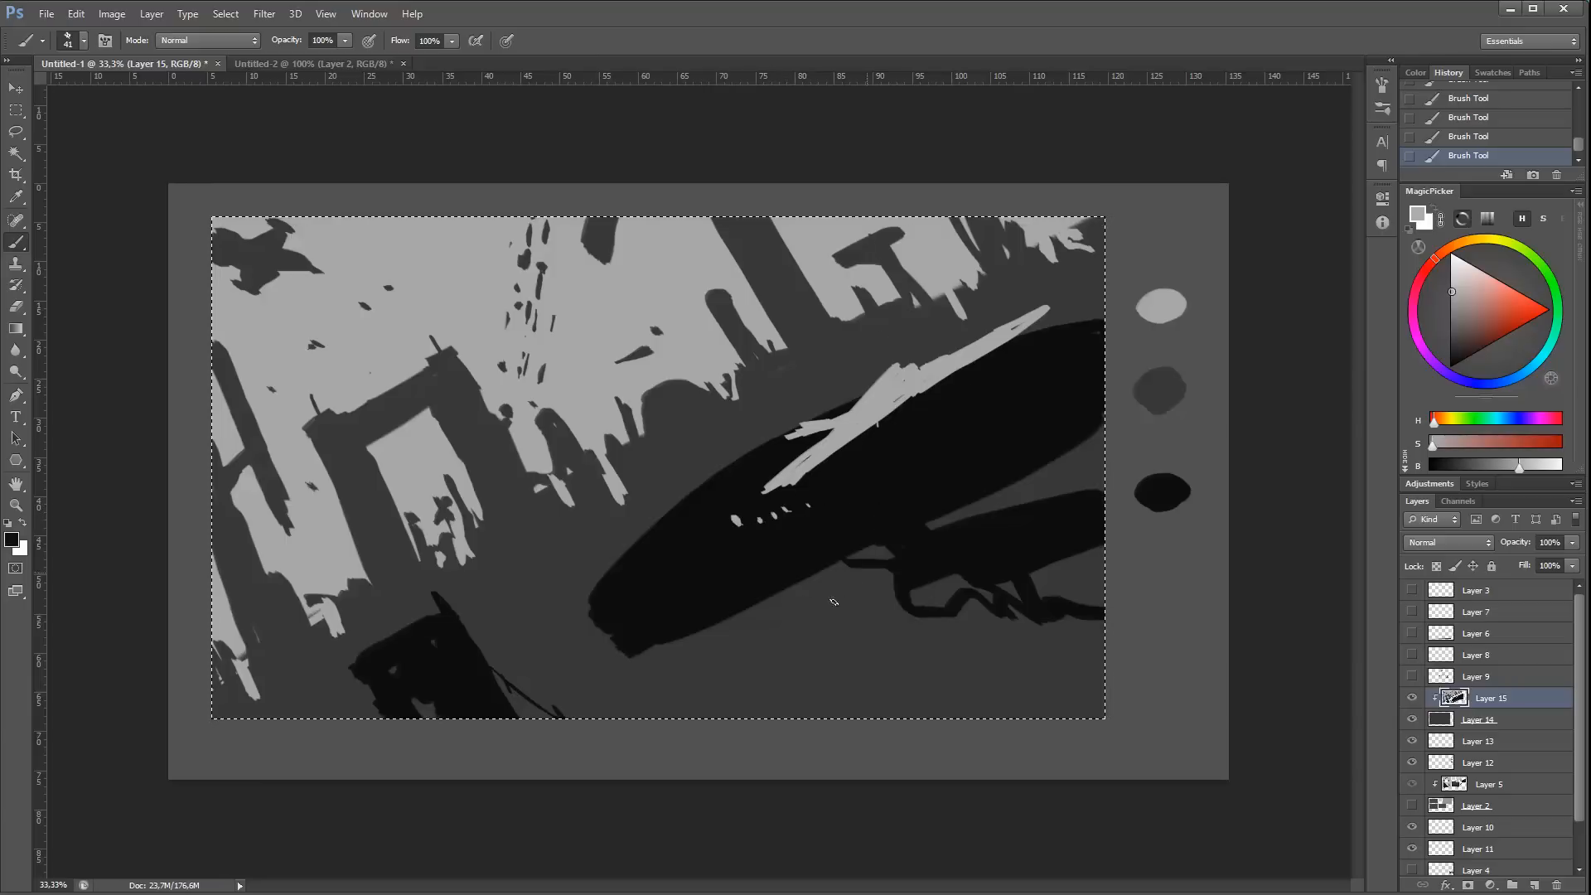
drag(795, 584, 806, 598)
mouse_move(804, 580)
mouse_down()
mouse_move(828, 605)
mouse_move(894, 583)
mouse_up()
mouse_move(930, 585)
mouse_down()
mouse_move(966, 636)
mouse_move(1032, 643)
mouse_up()
drag(1049, 561, 1063, 576)
drag(1064, 557, 1104, 595)
drag(1011, 485, 1027, 502)
drag(1063, 456, 1064, 495)
drag(1103, 440, 1074, 461)
drag(953, 579, 908, 605)
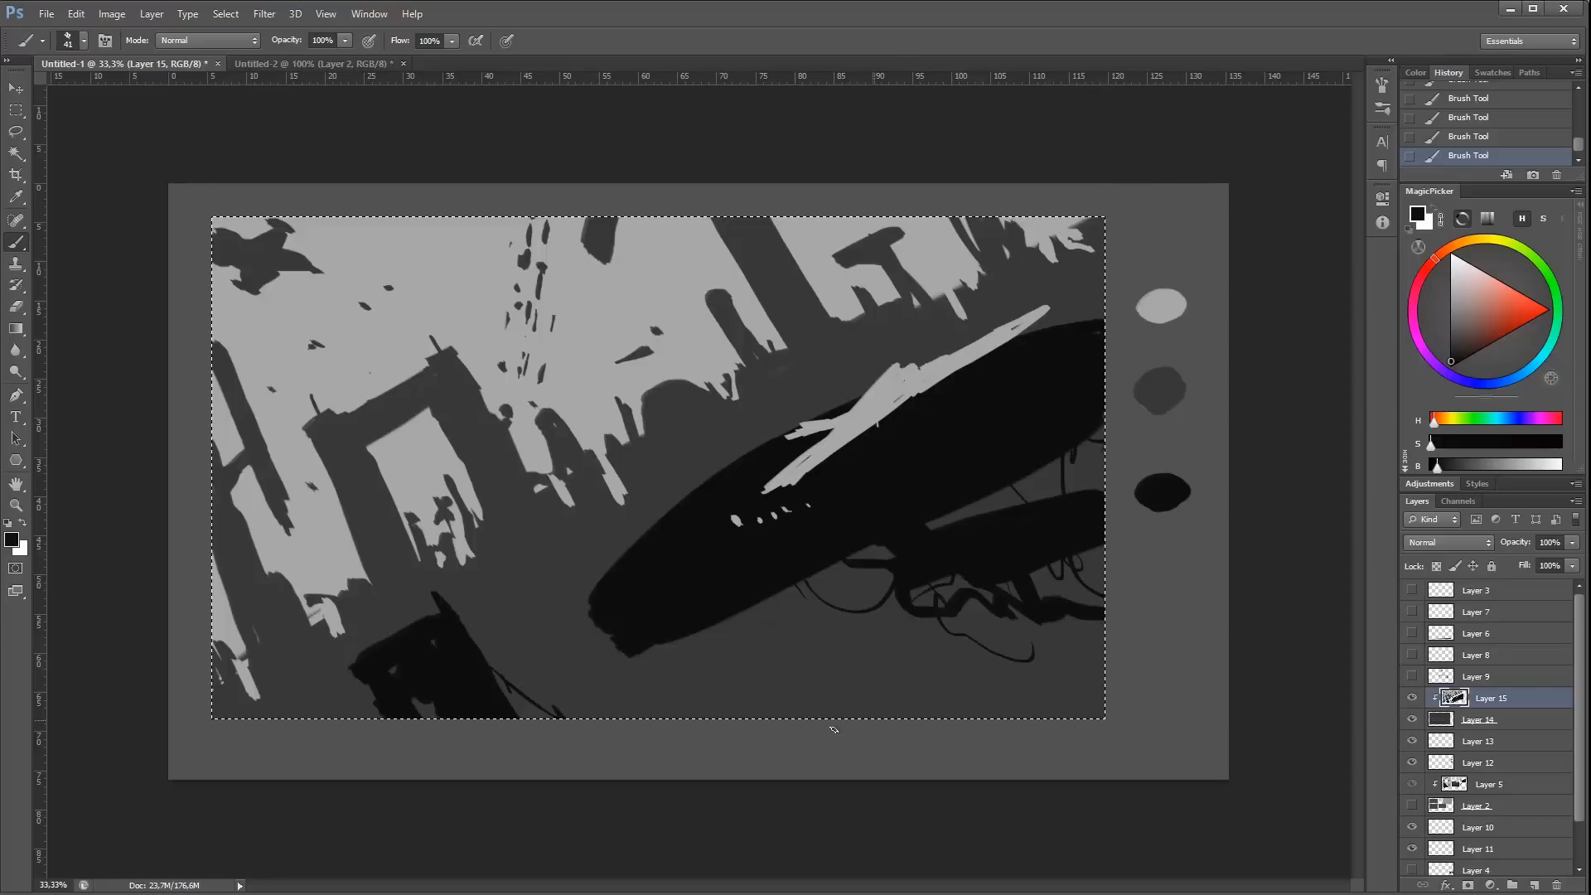
Step: Paint a near-black diagonal beam across the frame's lower-right corner and scribble a tangle of wires beside its lower end
drag(943, 669, 1030, 625)
key(ctrl+z)
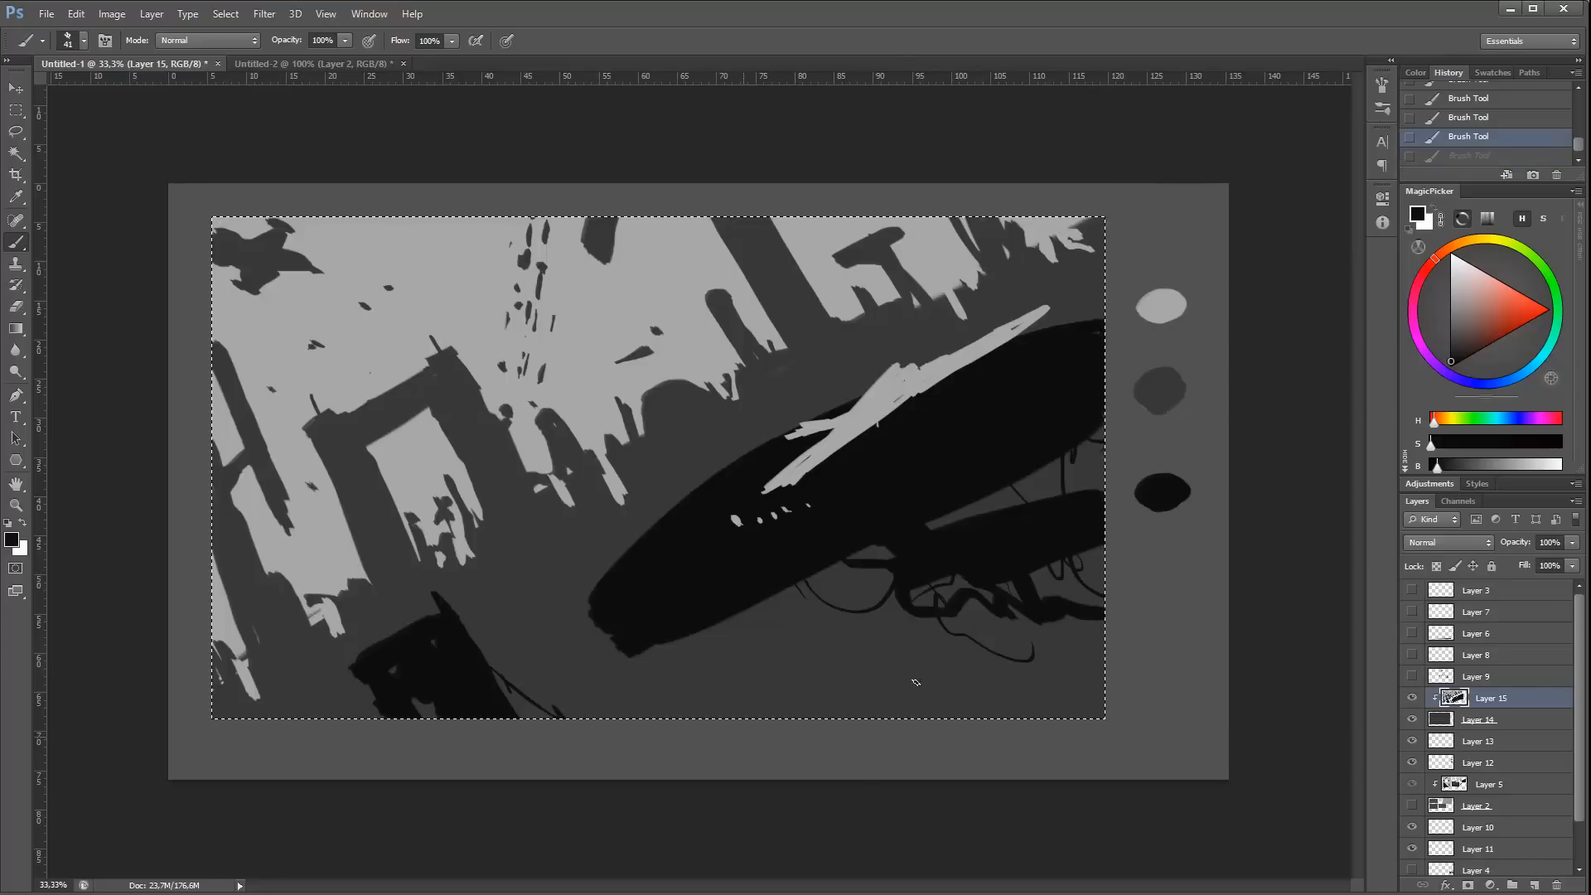
drag(915, 682, 1112, 628)
drag(791, 722, 1112, 645)
mouse_move(862, 724)
mouse_down()
mouse_move(1111, 646)
mouse_move(957, 655)
mouse_up()
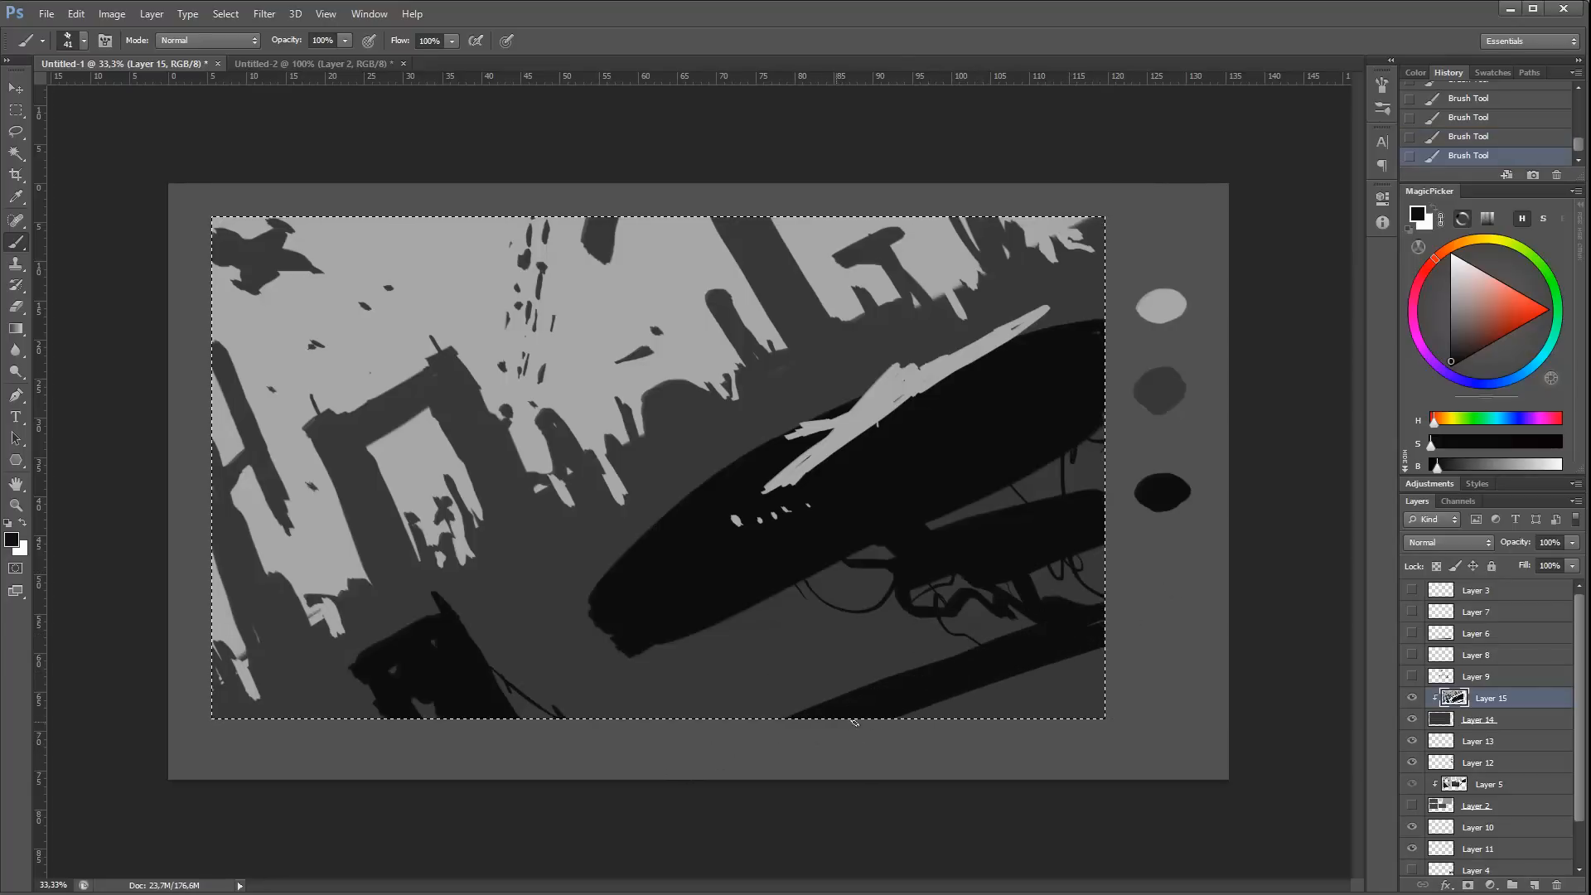
mouse_move(836, 693)
mouse_down()
mouse_move(698, 718)
mouse_move(711, 665)
mouse_up()
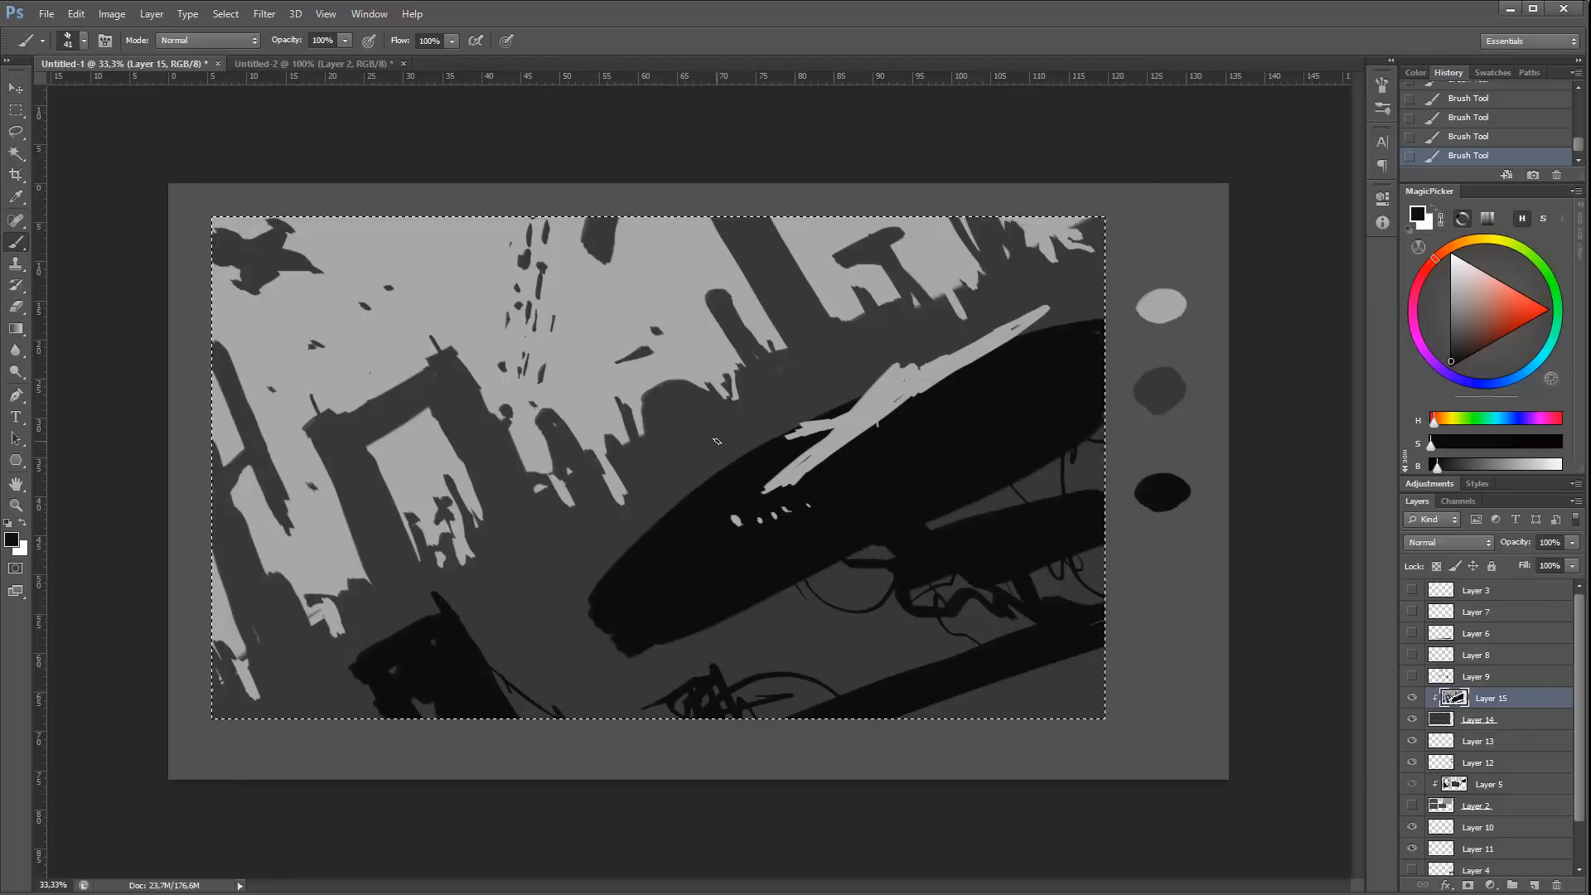
Step: With a 78 px brush in sampled light grey, paint out most of the falling debris streaks beside the arch
alt+click(597, 288)
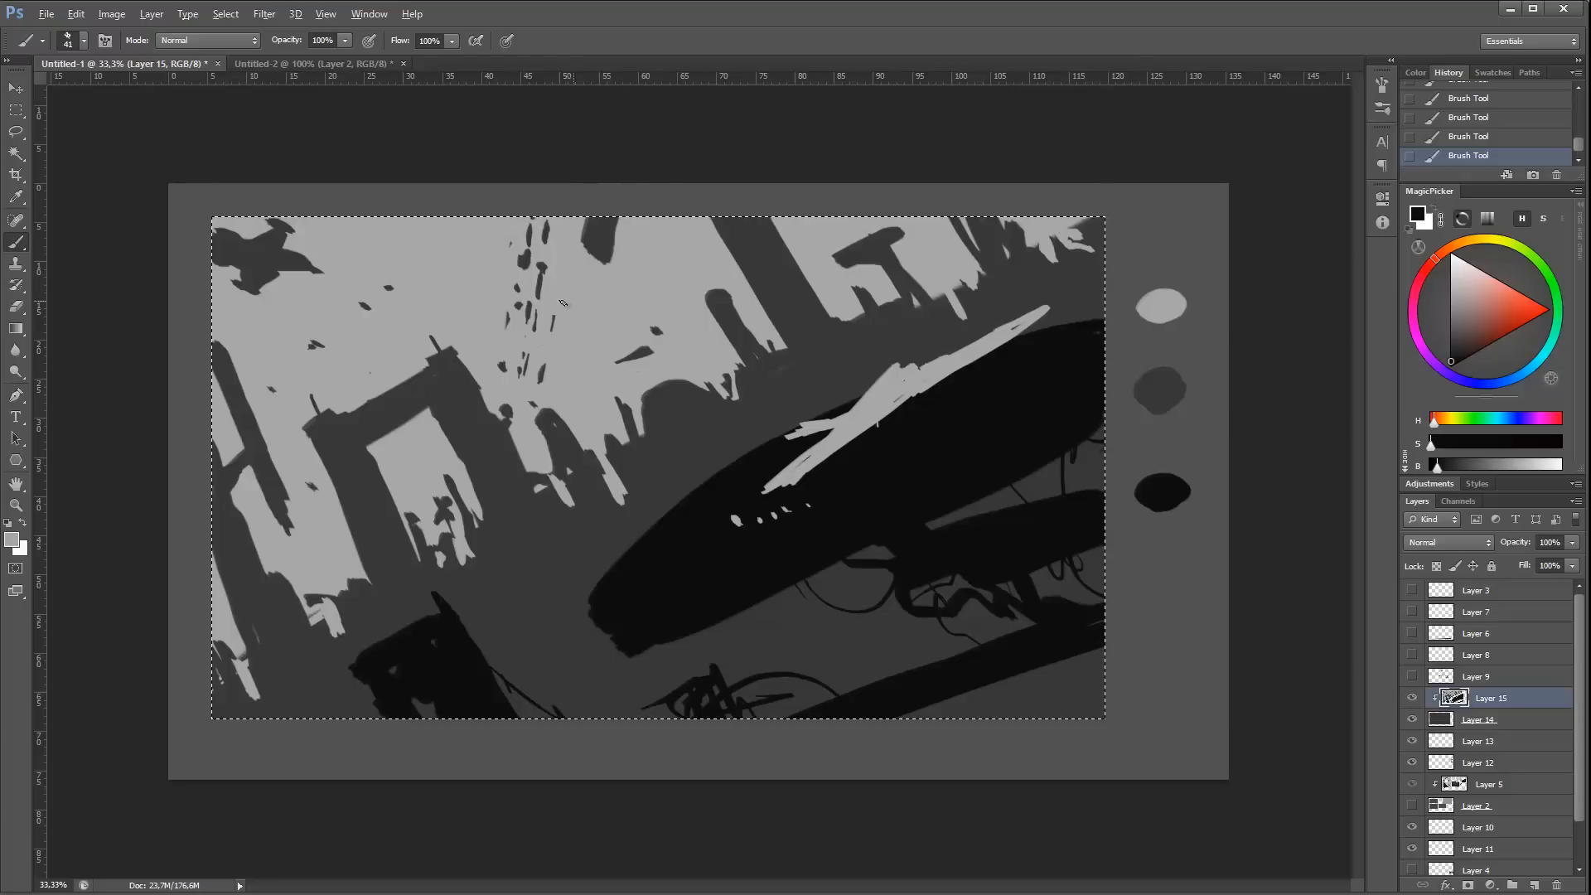
right_click(598, 290)
drag(533, 224, 544, 327)
Step: Trim the upper edge of the light streak on the hull with dark grey
drag(787, 428, 1032, 314)
key(ctrl+z)
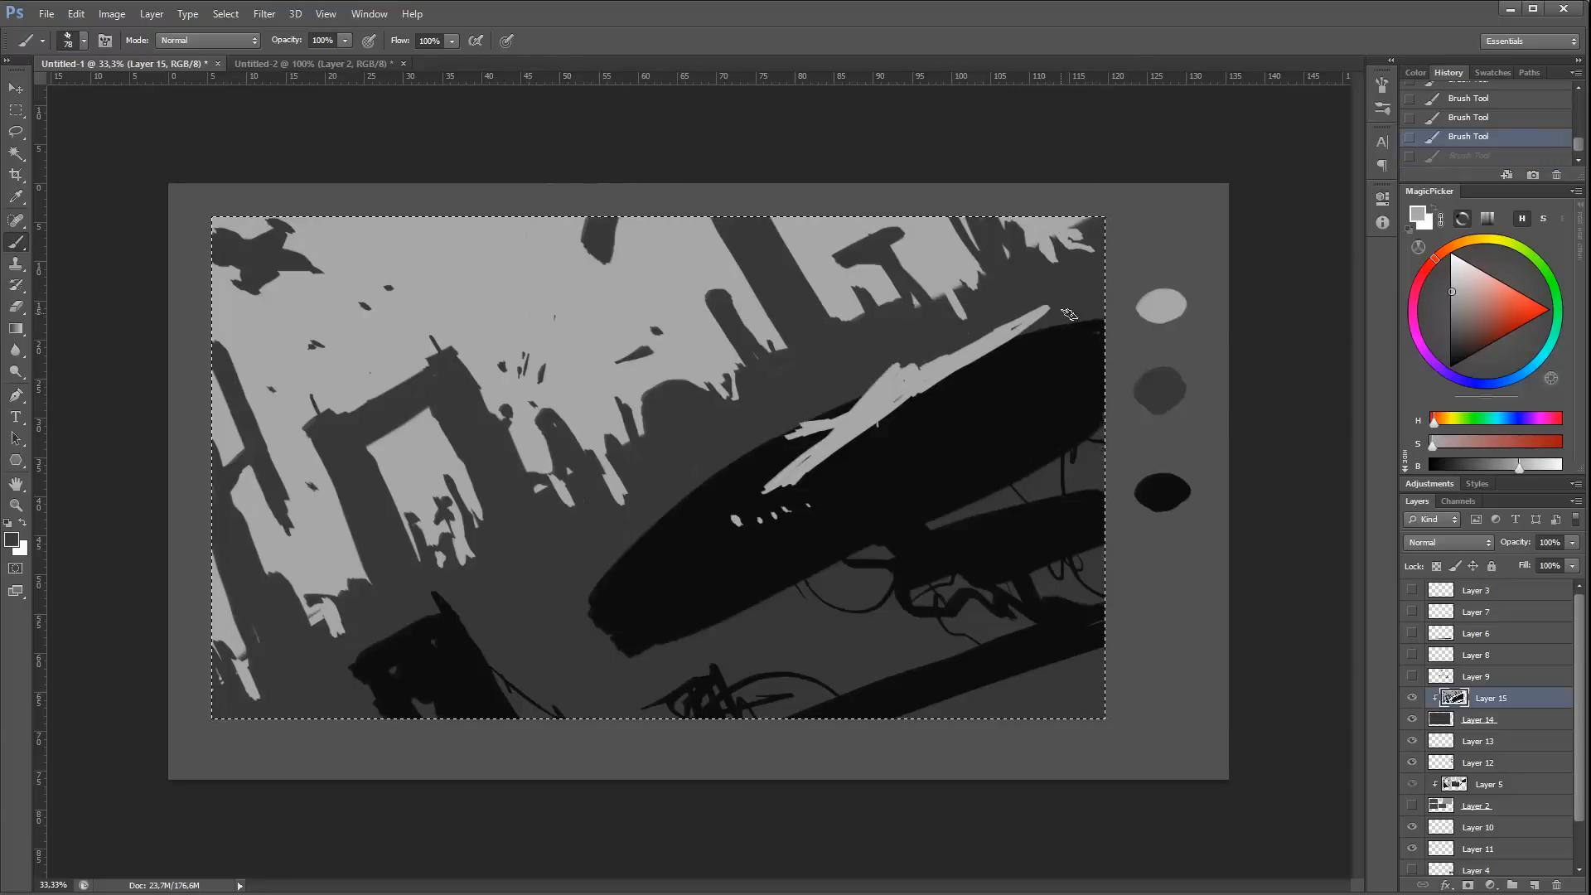
drag(878, 372, 1024, 326)
alt+click(901, 389)
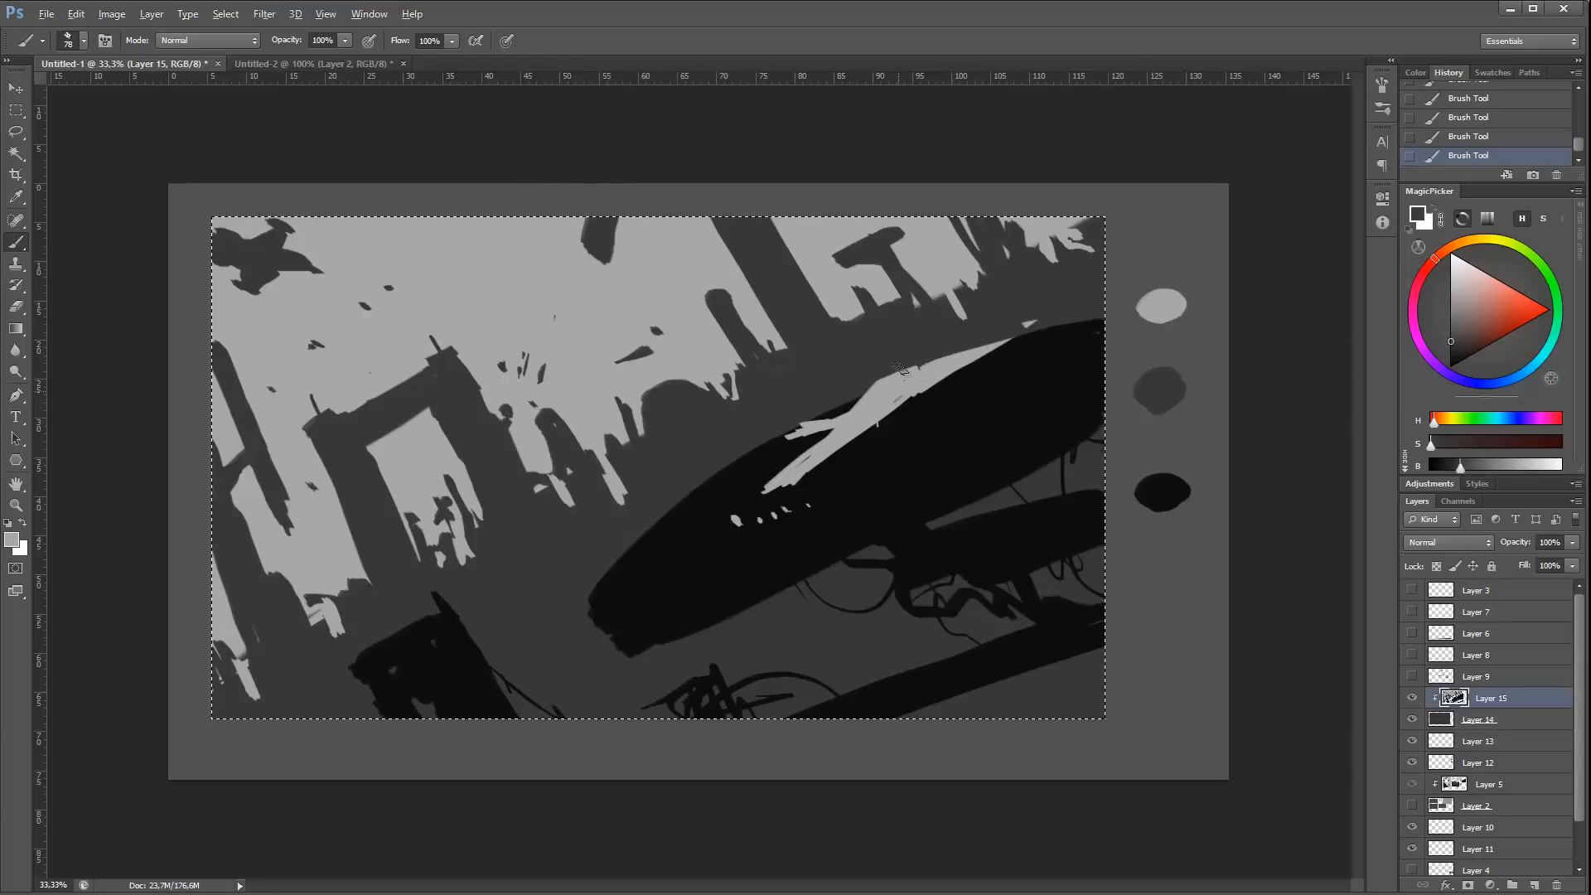
mouse_move(899, 371)
mouse_down()
mouse_move(856, 390)
mouse_move(897, 355)
mouse_move(847, 360)
mouse_move(874, 369)
mouse_move(850, 392)
mouse_move(859, 414)
mouse_move(910, 404)
mouse_move(926, 435)
mouse_up()
key(ctrl+z)
Step: Paint a bulky light grey figure with a rounded head, shoulders and legs standing on the hull's upper edge
alt+click(893, 386)
mouse_move(874, 421)
mouse_down()
mouse_move(887, 451)
mouse_move(883, 438)
mouse_up()
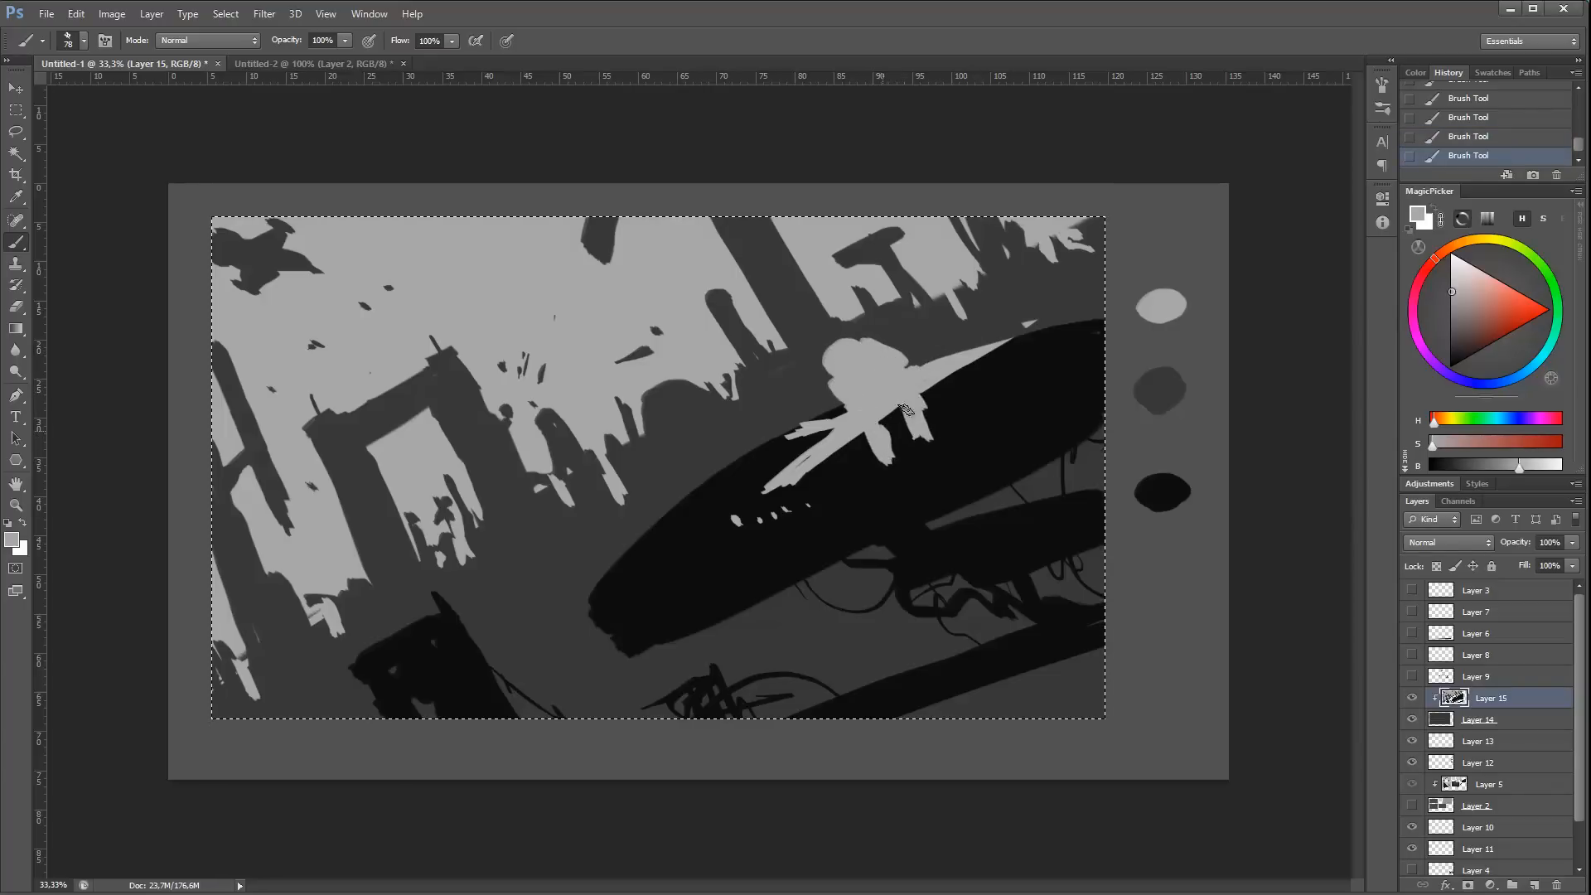
drag(915, 358, 906, 338)
mouse_move(844, 395)
mouse_down()
mouse_move(796, 403)
mouse_move(780, 448)
mouse_up()
Step: Cover the remaining light streak on both sides of the figure with near-black
alt+click(783, 447)
mouse_move(773, 455)
mouse_down()
mouse_move(846, 422)
mouse_move(783, 477)
mouse_move(829, 455)
mouse_up()
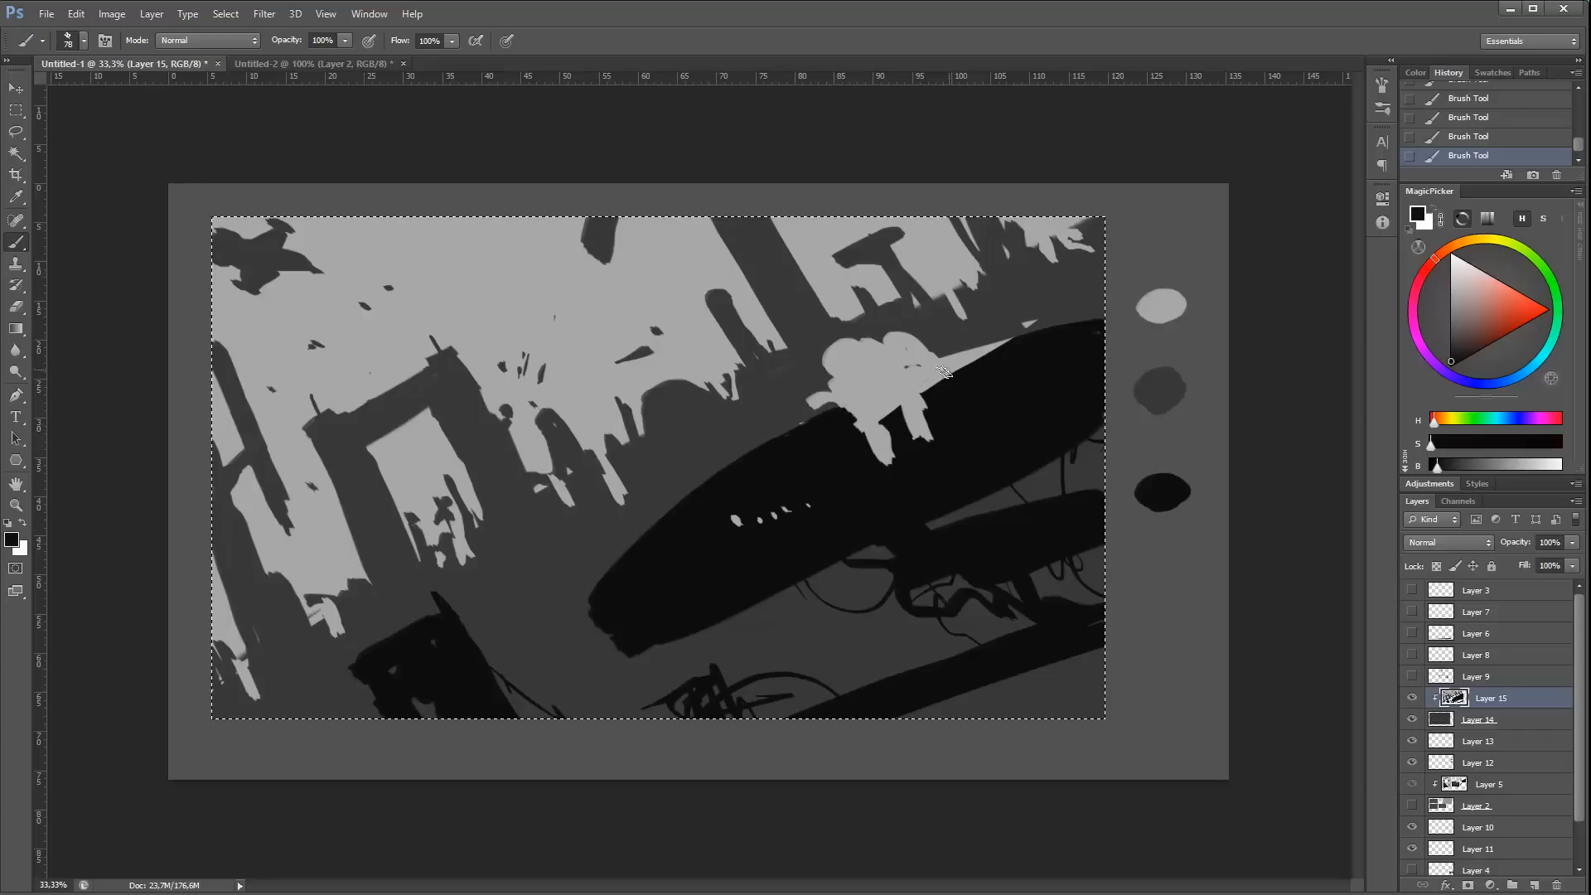
drag(911, 388, 1012, 331)
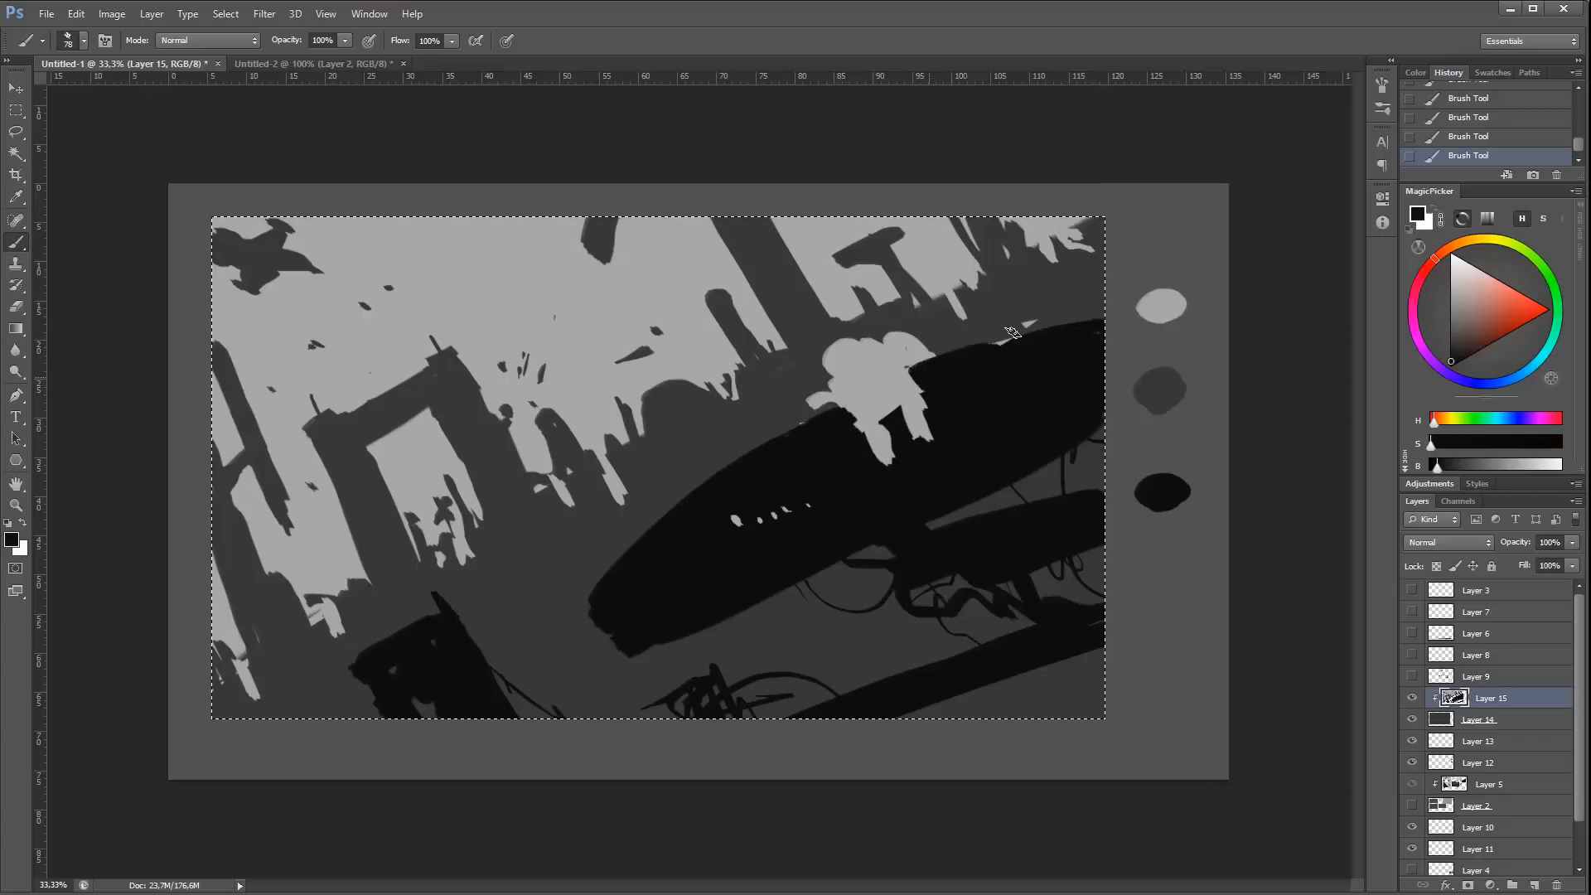
Step: Shape the figure in light grey with bent legs, feet and two outstretched arms ending in long block forms
alt+click(915, 418)
mouse_move(943, 414)
mouse_down()
mouse_move(957, 435)
mouse_move(932, 459)
mouse_move(877, 467)
mouse_up()
mouse_move(846, 393)
mouse_down()
mouse_move(829, 415)
mouse_move(841, 439)
mouse_move(816, 457)
mouse_up()
mouse_move(921, 369)
mouse_down()
mouse_move(960, 378)
mouse_move(888, 340)
mouse_up()
alt+click(940, 329)
alt+click(840, 436)
drag(836, 444, 783, 463)
drag(950, 363, 986, 326)
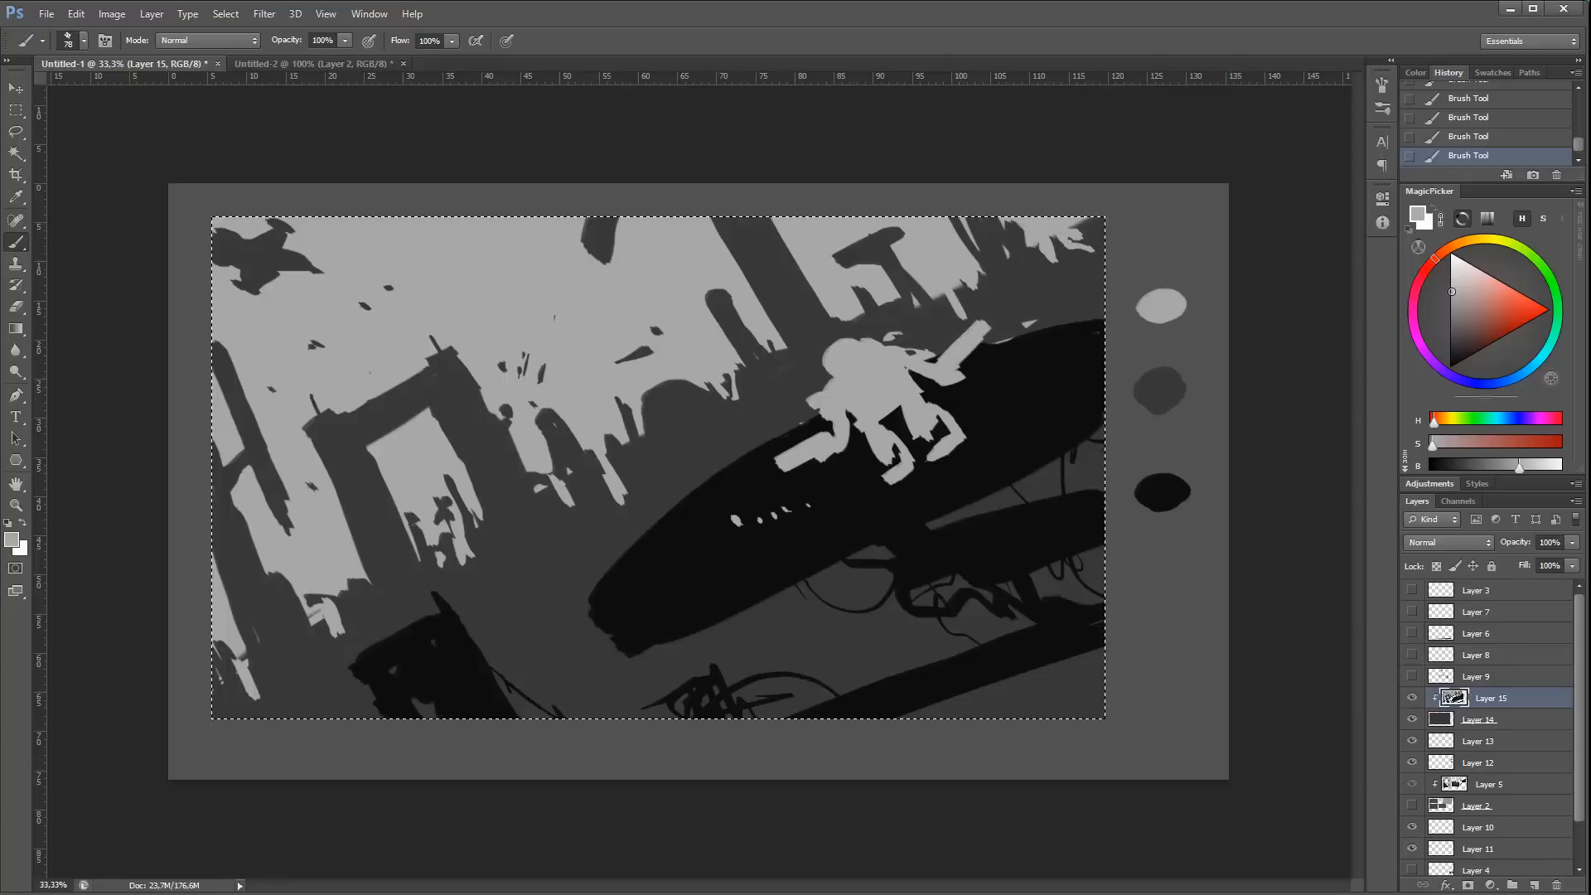
Step: Paint out the dark specks and wedge in the sky around the arch with light grey
mouse_move(652, 350)
mouse_down()
mouse_move(614, 366)
mouse_move(650, 334)
mouse_up()
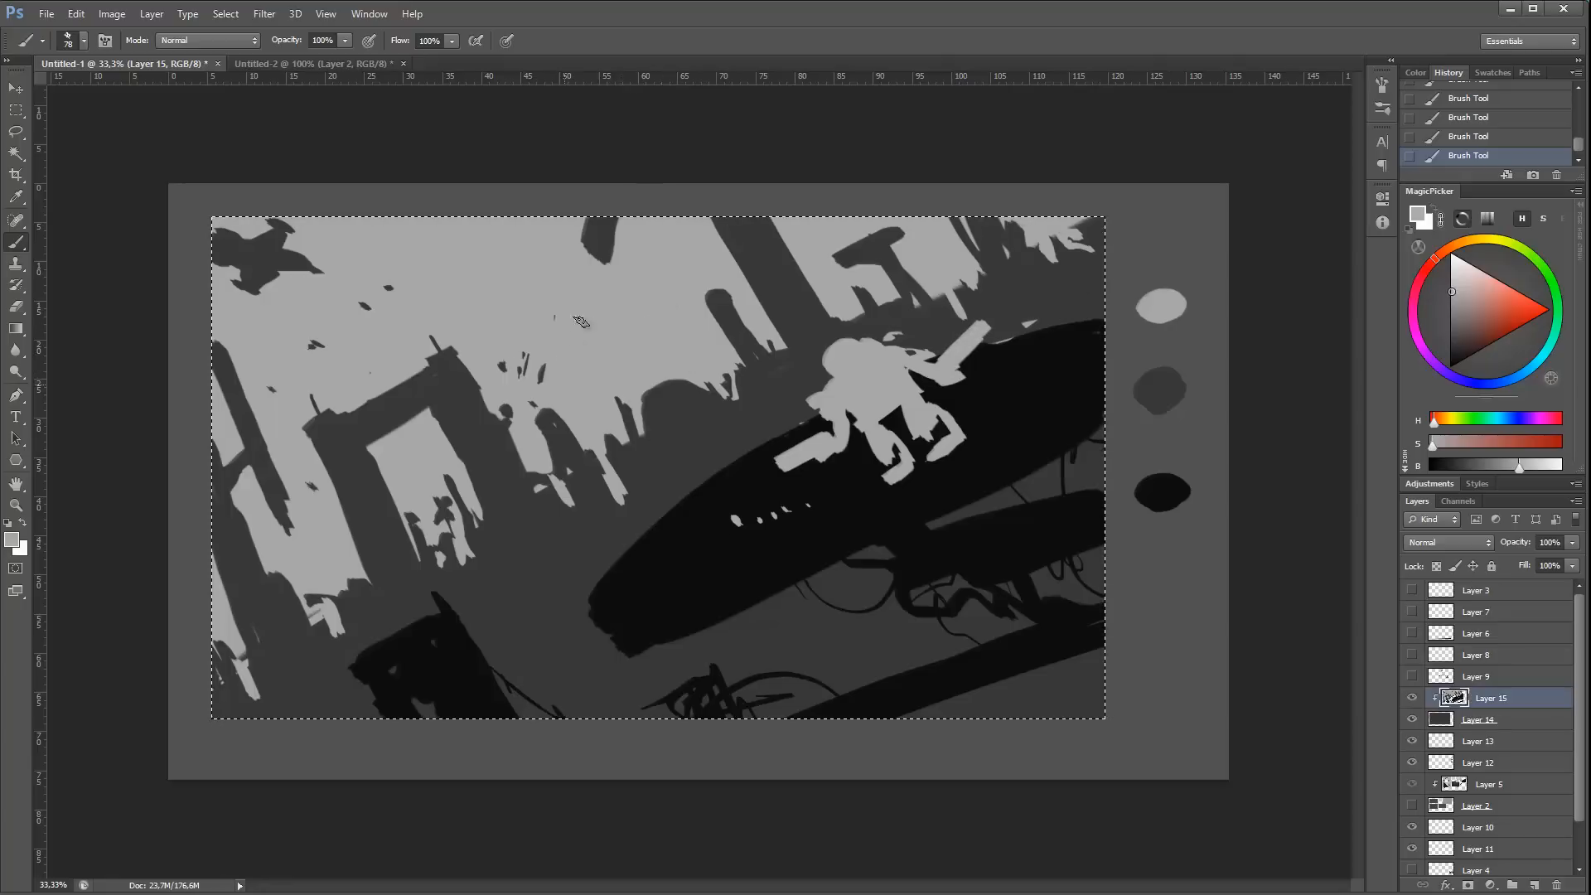
mouse_move(544, 361)
mouse_down()
mouse_move(563, 325)
mouse_move(496, 399)
mouse_up()
drag(394, 286, 307, 347)
key(l)
drag(351, 249, 280, 275)
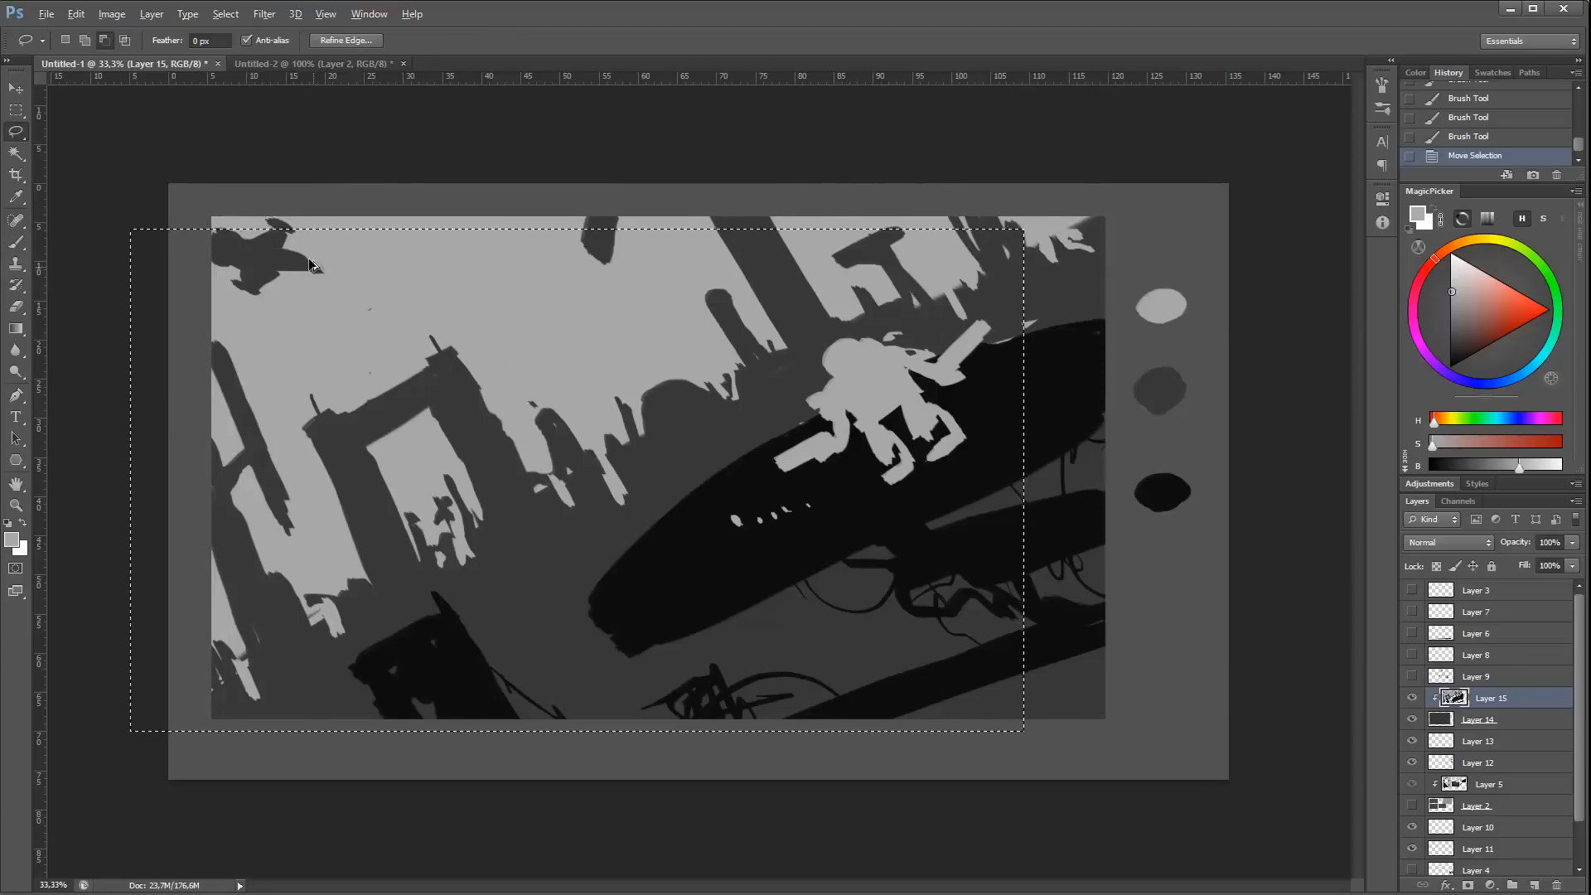
key(ctrl+z)
Step: With a 158 px brush in sampled light grey, touch up the sky just below the flying ship
key(b)
right_click(350, 284)
click(455, 314)
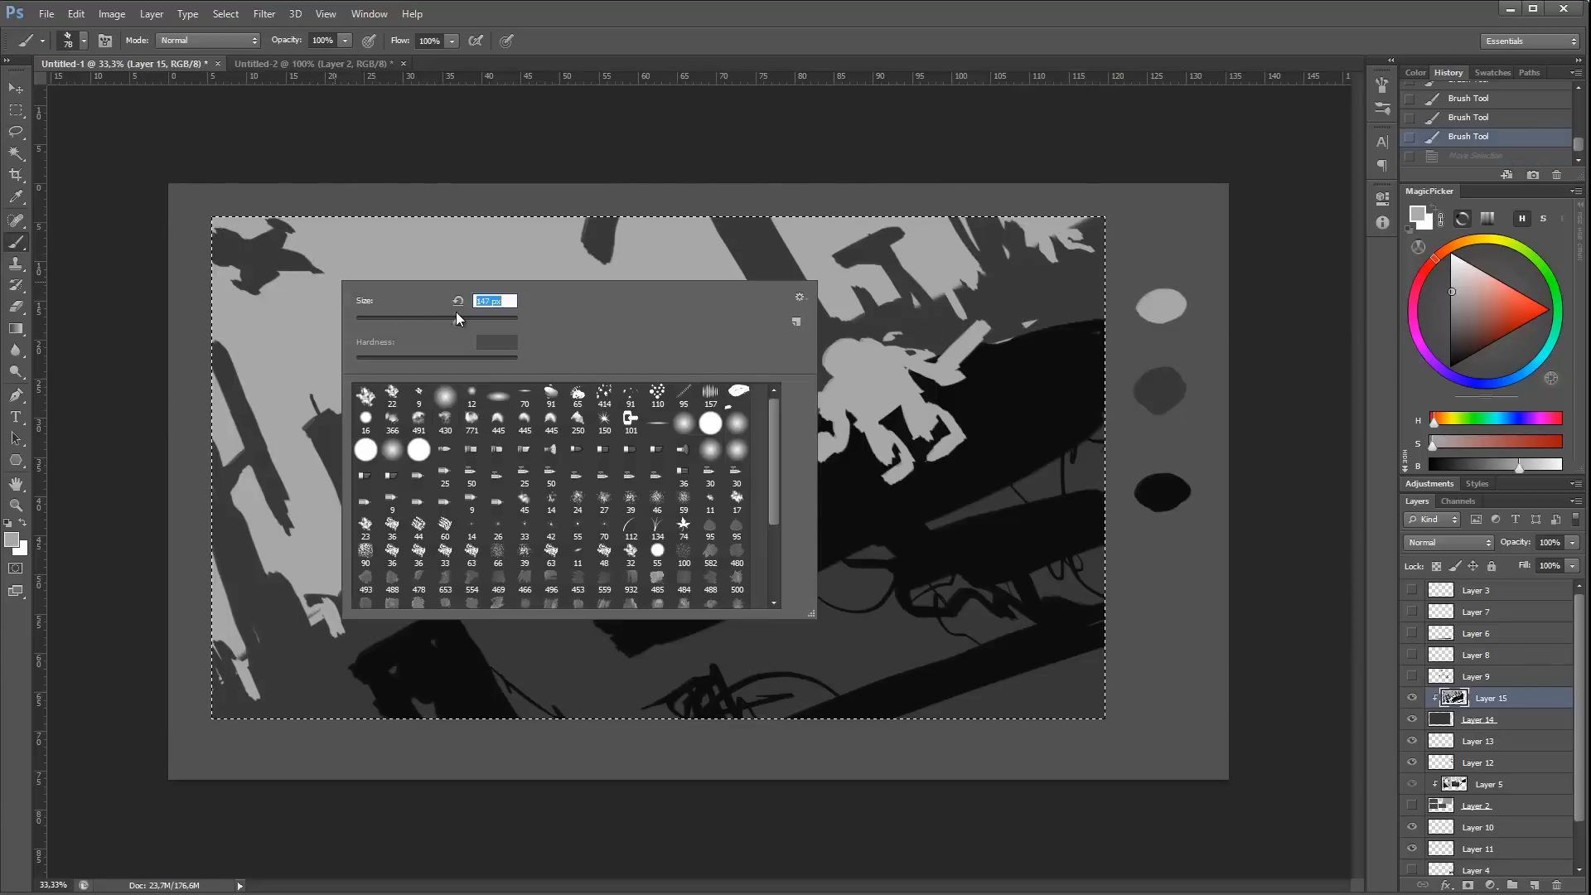
alt+click(333, 253)
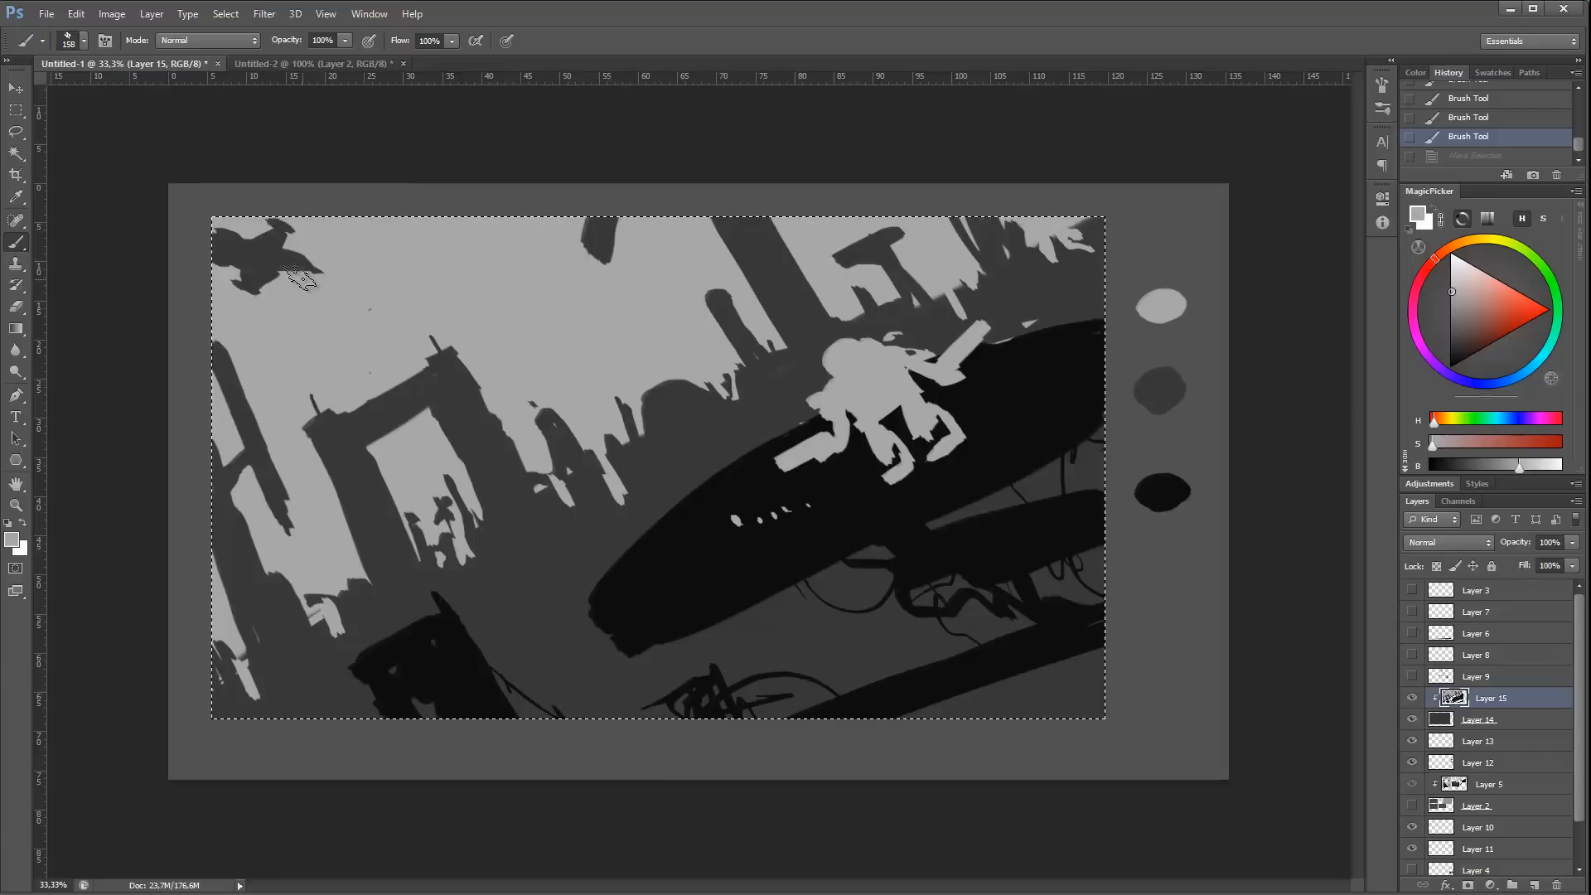
click(280, 294)
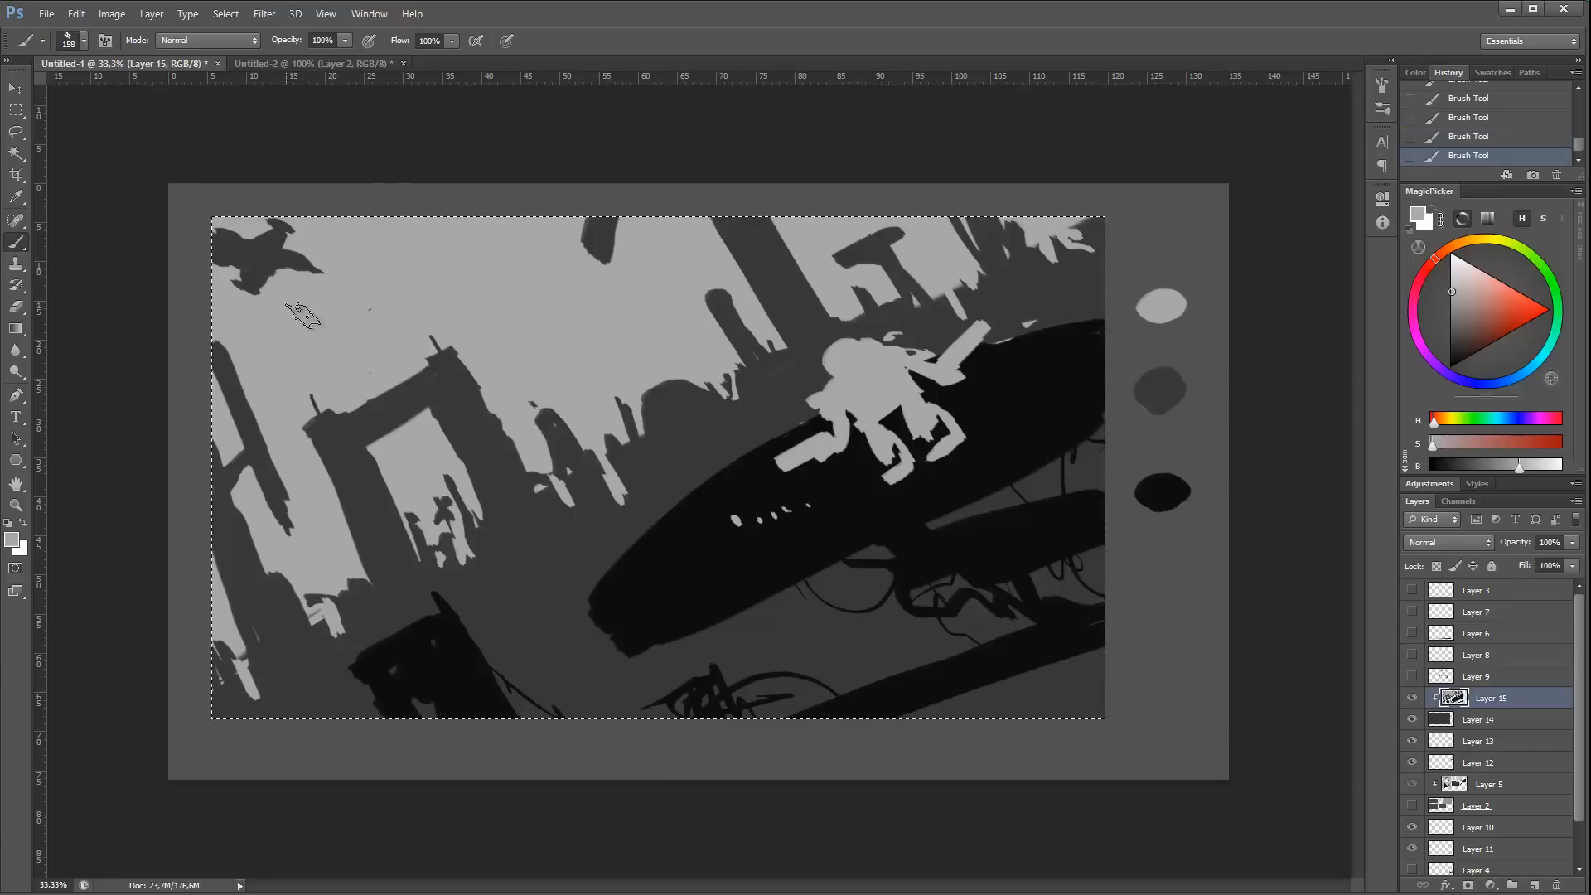